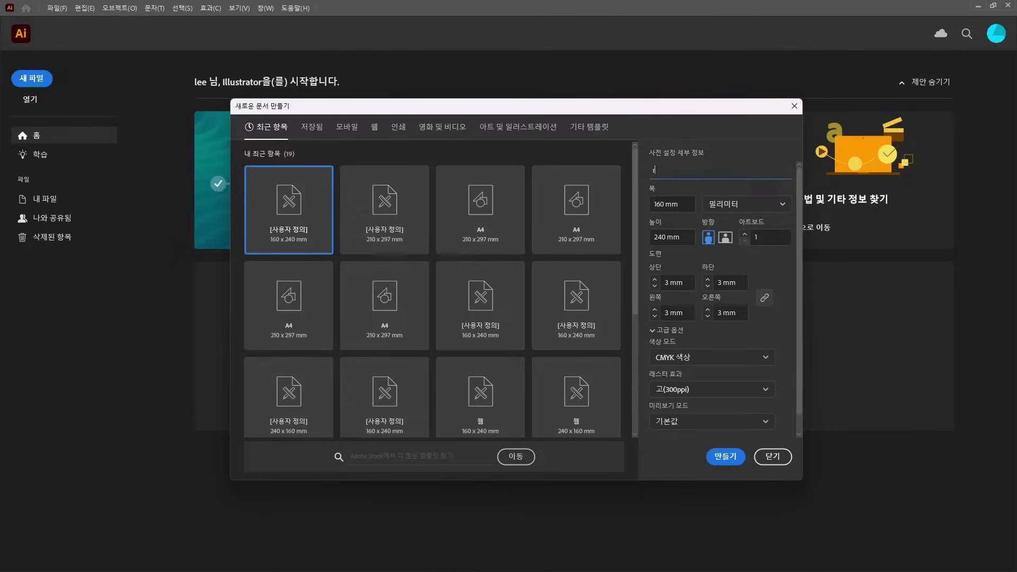
# Create the 160 × 240 mm CMYK document named 공개문제13 and show its layers
pyautogui.write('공개문제13')
pyautogui.press('Return')
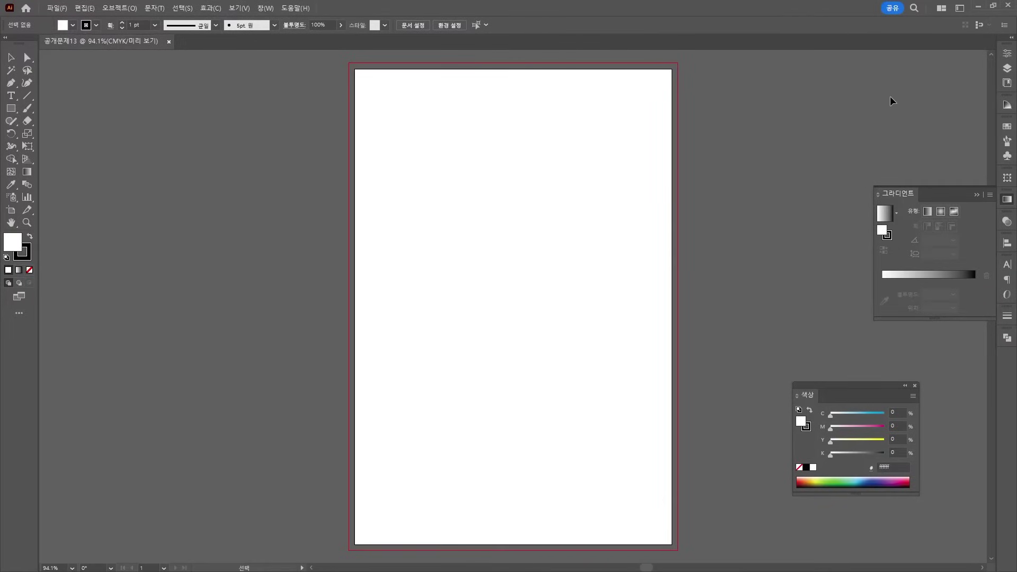
pyautogui.click(1006, 71)
# Create a 160 × 240 mm rectangular grid with 3 horizontal and 3 vertical dividers
pyautogui.click(27, 96)
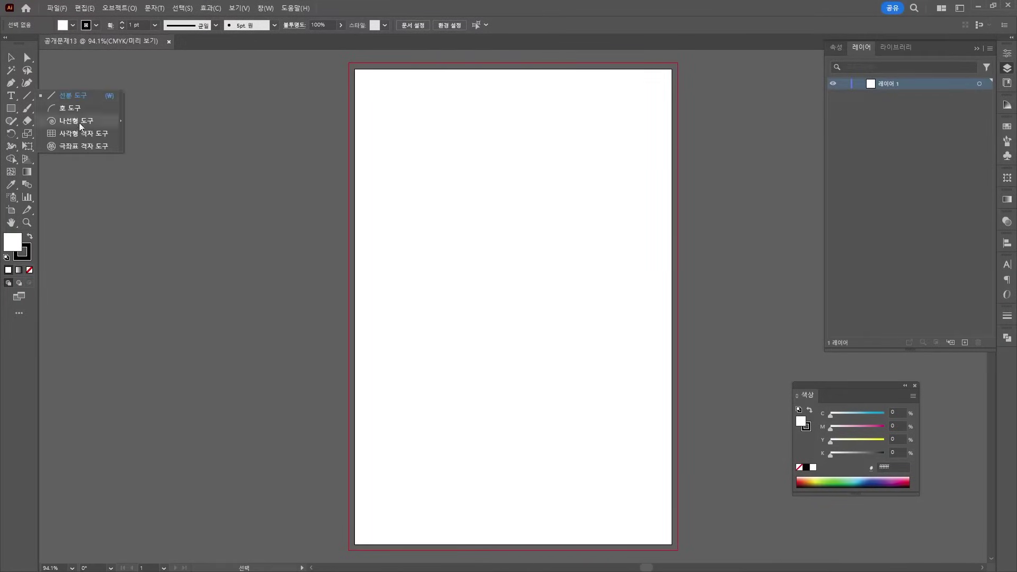
pyautogui.click(82, 134)
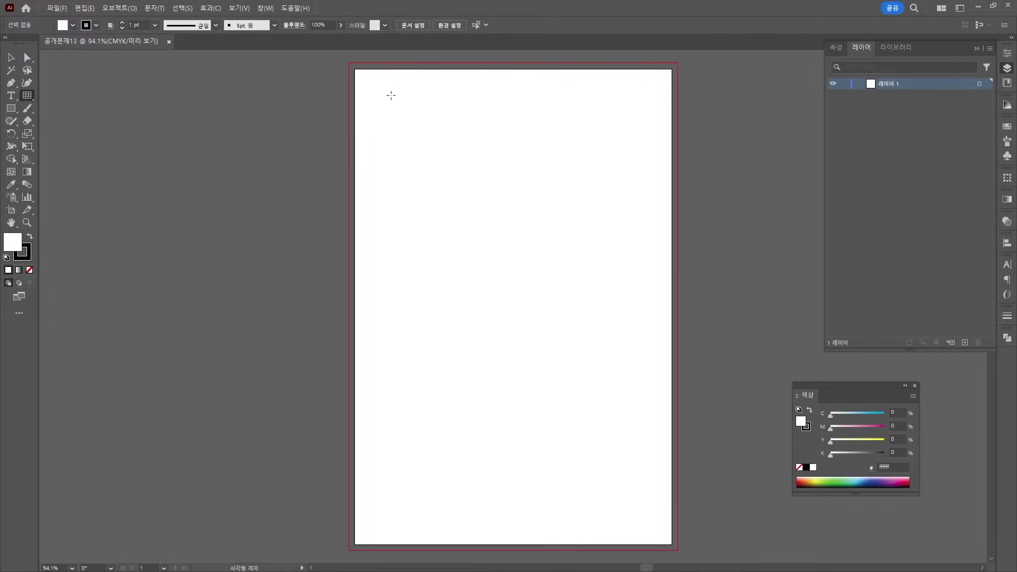
pyautogui.click(391, 95)
pyautogui.write('160')
pyautogui.press('Tab')
pyautogui.write('2')
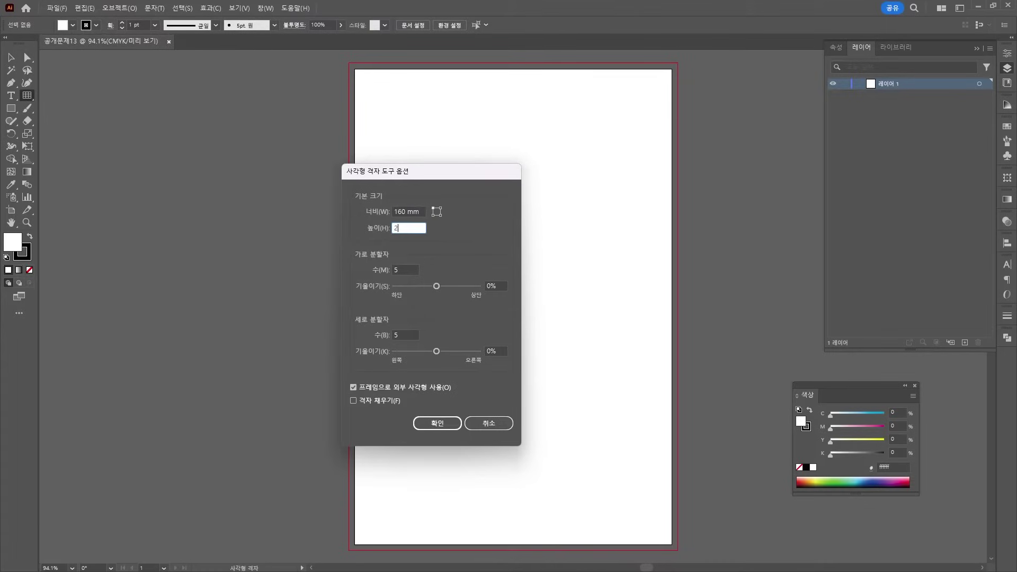
pyautogui.write('40')
pyautogui.press('Tab')
pyautogui.write('3')
pyautogui.press('Tab')
pyautogui.press('Tab')
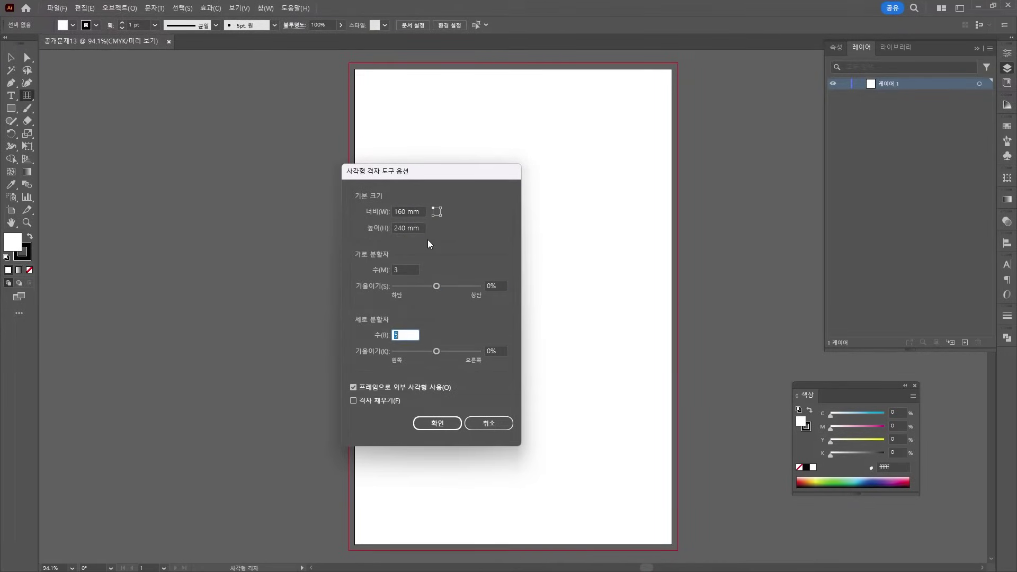
pyautogui.write('3')
pyautogui.press('Return')
# Position the grid at X 0 mm, Y 0 mm so it covers the artboard, and deselect it
pyautogui.click(582, 27)
pyautogui.write('0')
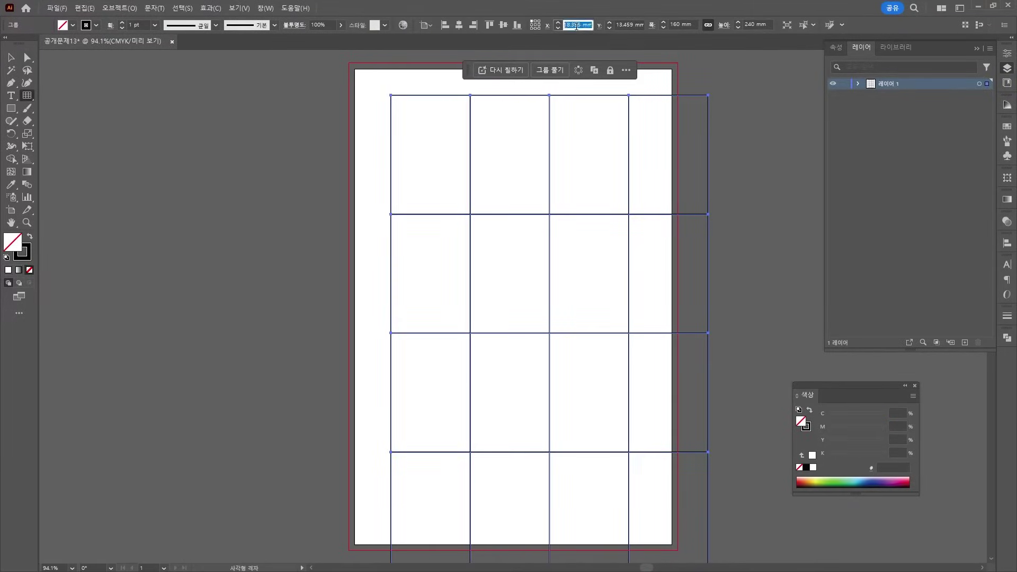
pyautogui.press('Tab')
pyautogui.write('0')
pyautogui.press('Return')
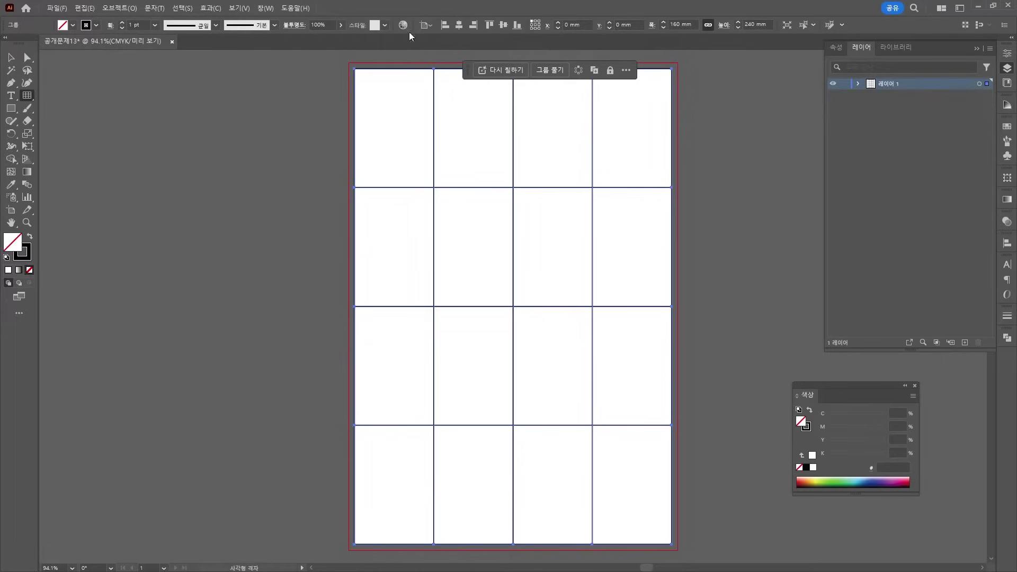
pyautogui.click(11, 57)
pyautogui.click(383, 53)
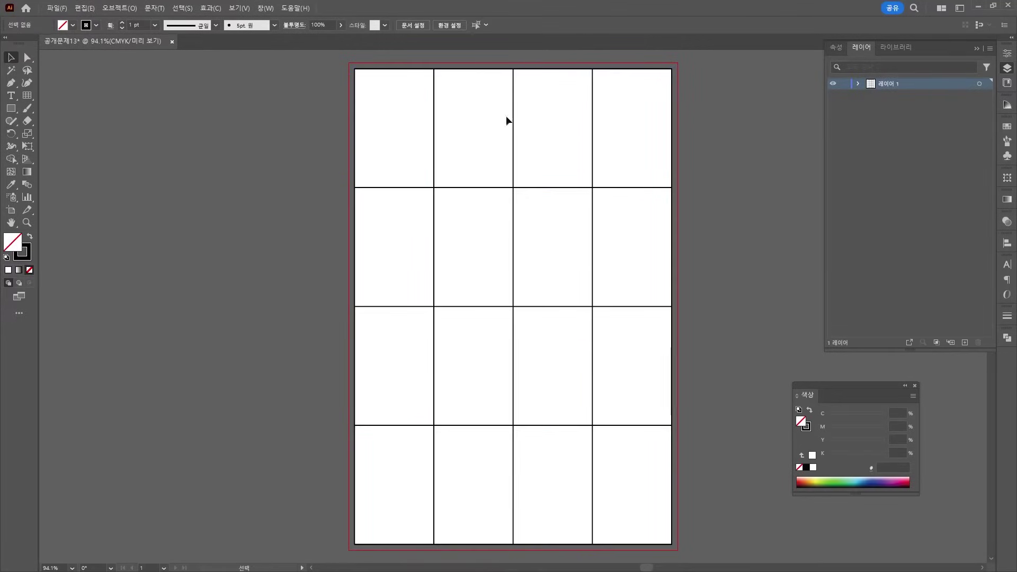
# Draw seven parallel diagonal lines through the grid cells, each running from upper left to lower right
pyautogui.click(27, 96)
pyautogui.click(68, 91)
pyautogui.moveTo(354, 69); pyautogui.dragTo(671, 544)
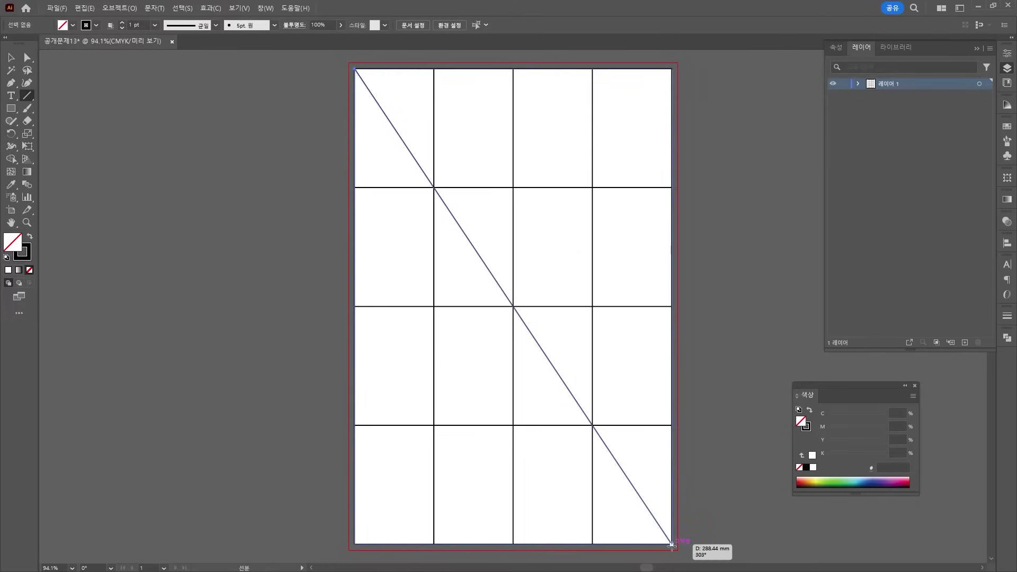
pyautogui.moveTo(354, 187); pyautogui.dragTo(592, 544)
pyautogui.moveTo(355, 306)
pyautogui.mouseDown()
pyautogui.moveTo(401, 353)
pyautogui.moveTo(513, 544)
pyautogui.mouseUp()
pyautogui.moveTo(355, 358); pyautogui.dragTo(433, 477)
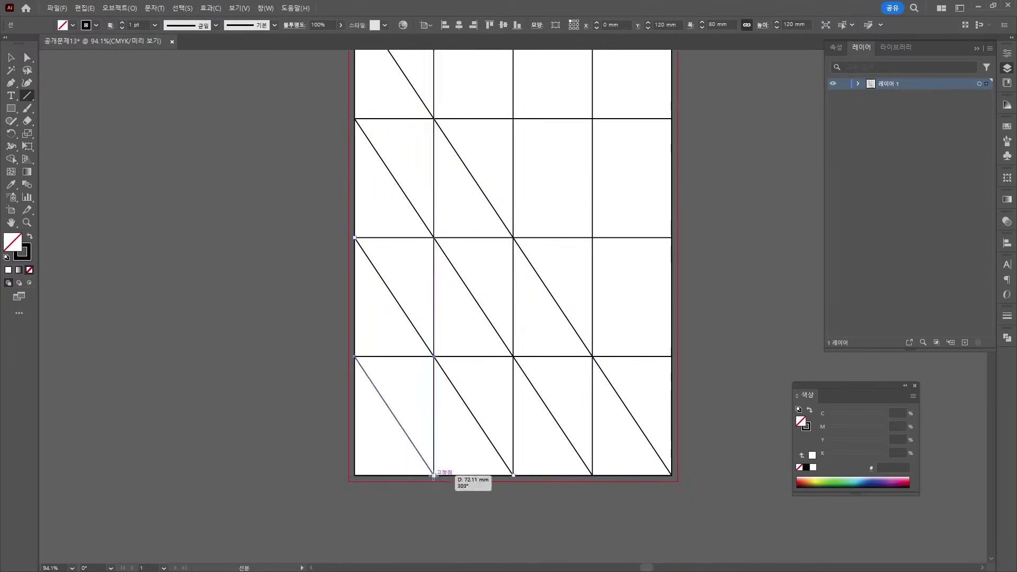
pyautogui.moveTo(361, 91); pyautogui.dragTo(599, 448)
pyautogui.moveTo(440, 91); pyautogui.dragTo(599, 328)
pyautogui.moveTo(520, 91); pyautogui.dragTo(599, 209)
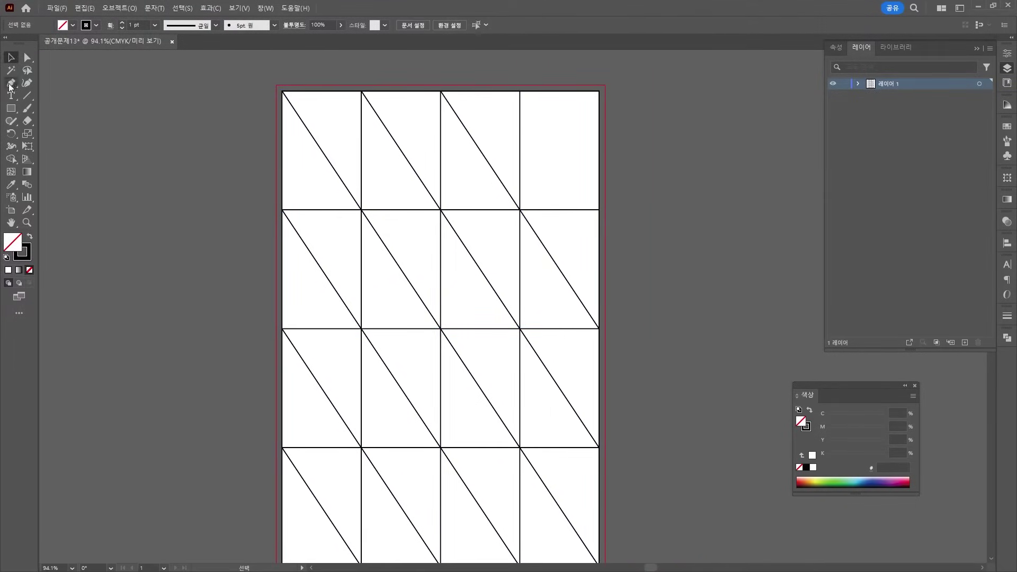
# Copy all the diagonal lines in place and reflect the copies horizontally so every cell holds an X
pyautogui.click(11, 57)
pyautogui.hotkey('ctrl', 'a')
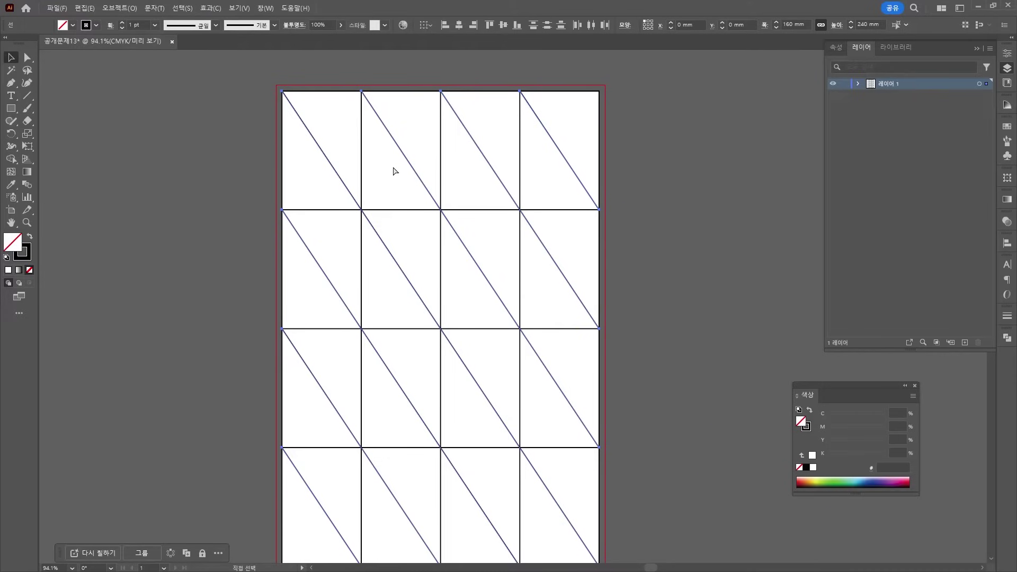
pyautogui.hotkey('ctrl', 'c')
pyautogui.hotkey('ctrl', 'f')
pyautogui.rightClick(388, 165)
pyautogui.moveTo(423, 393)
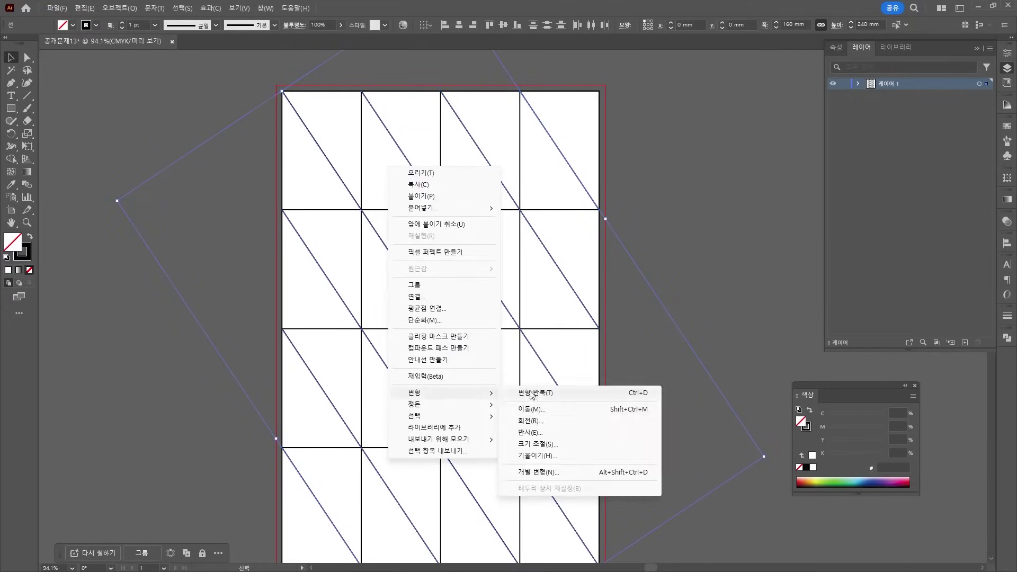
pyautogui.click(530, 432)
pyautogui.press('Return')
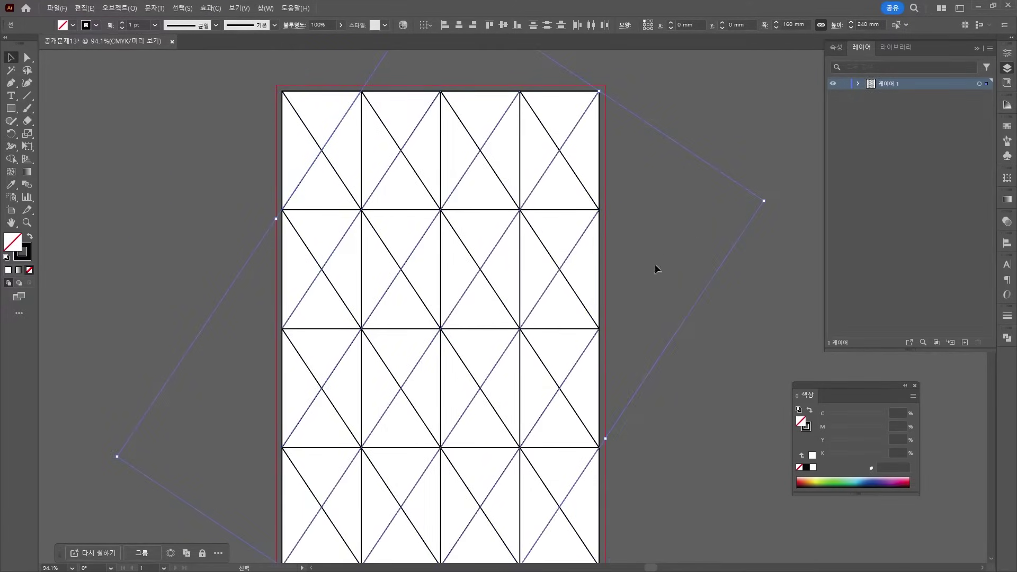
pyautogui.moveTo(655, 263); pyautogui.dragTo(514, 261)
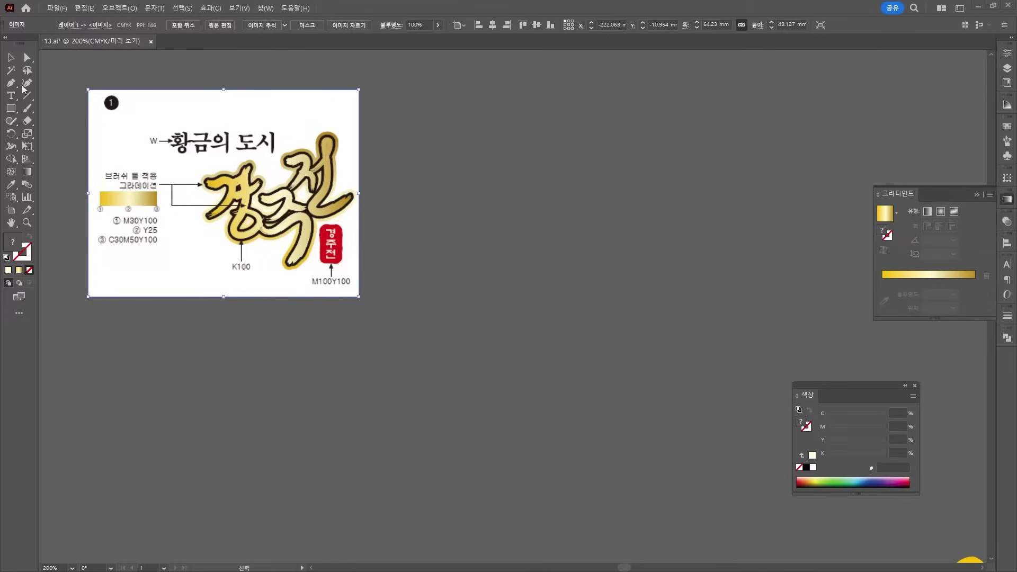
# Pick the Paintbrush tool in 13.ai and move its fidelity setting toward Smooth
pyautogui.click(11, 85)
pyautogui.click(27, 109)
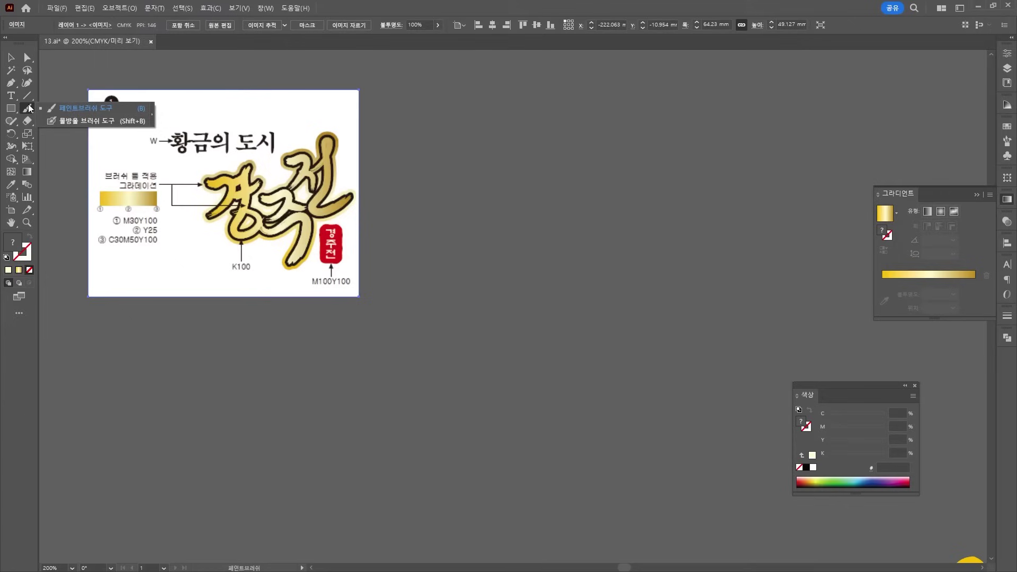
pyautogui.click(72, 110)
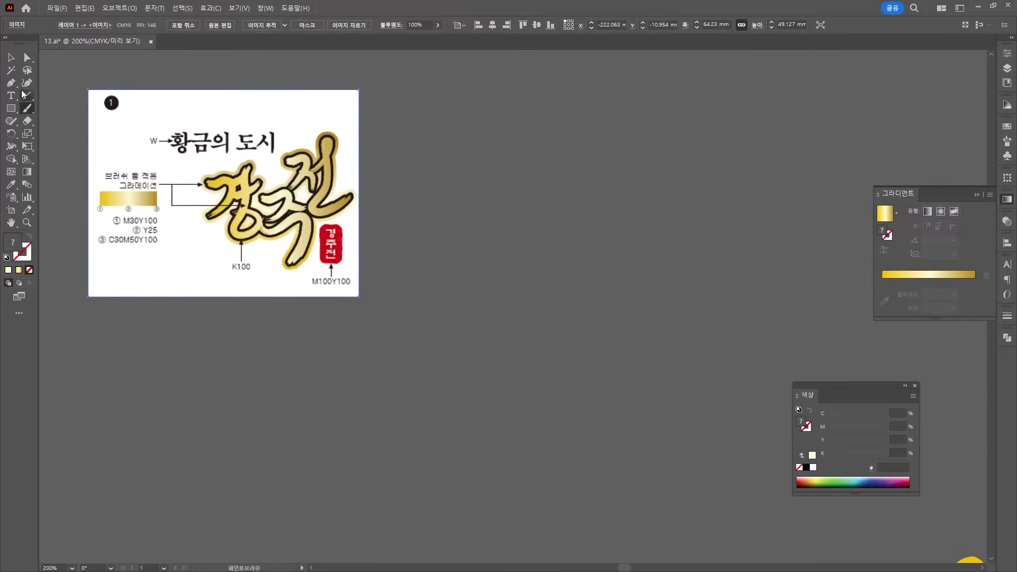
pyautogui.doubleClick(27, 109)
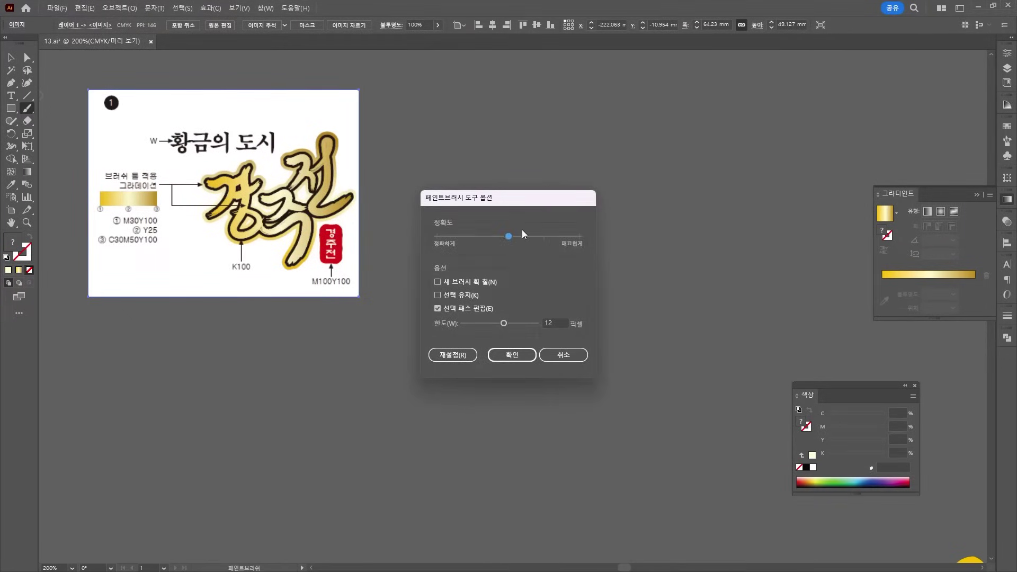
pyautogui.moveTo(526, 236); pyautogui.dragTo(563, 239)
pyautogui.click(511, 354)
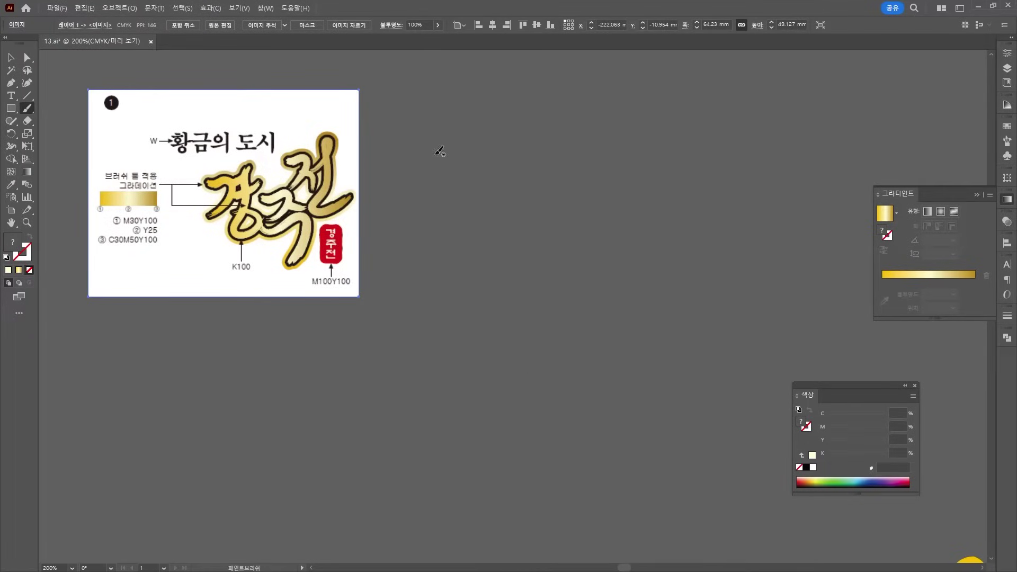
# Hand-letter the syllable 경 beside the reference image with the 5 pt round brush, redoing its upper crossbar shorter
pyautogui.moveTo(414, 152)
pyautogui.mouseDown()
pyautogui.moveTo(445, 189)
pyautogui.moveTo(435, 217)
pyautogui.mouseUp()
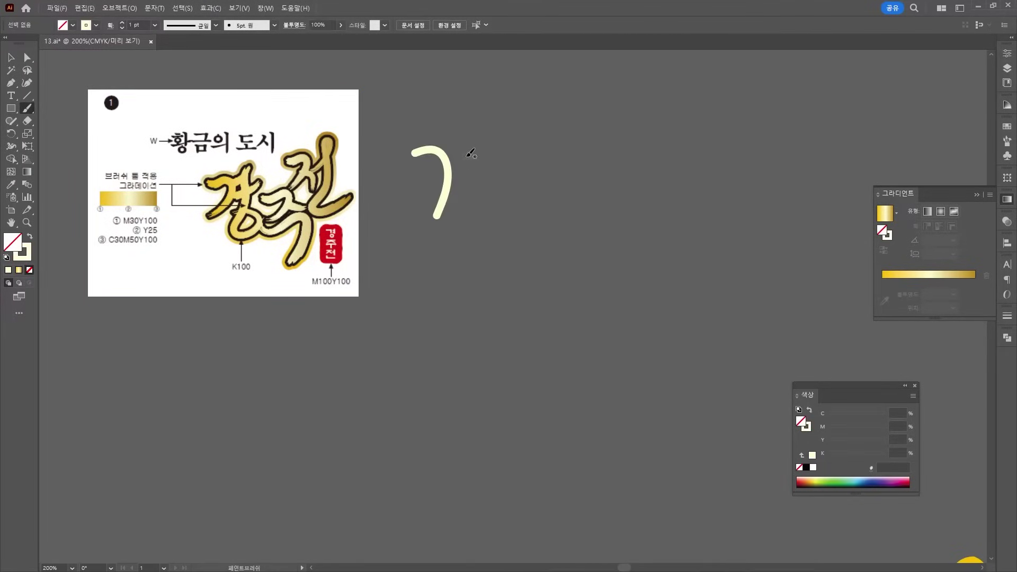
pyautogui.moveTo(448, 158); pyautogui.dragTo(510, 143)
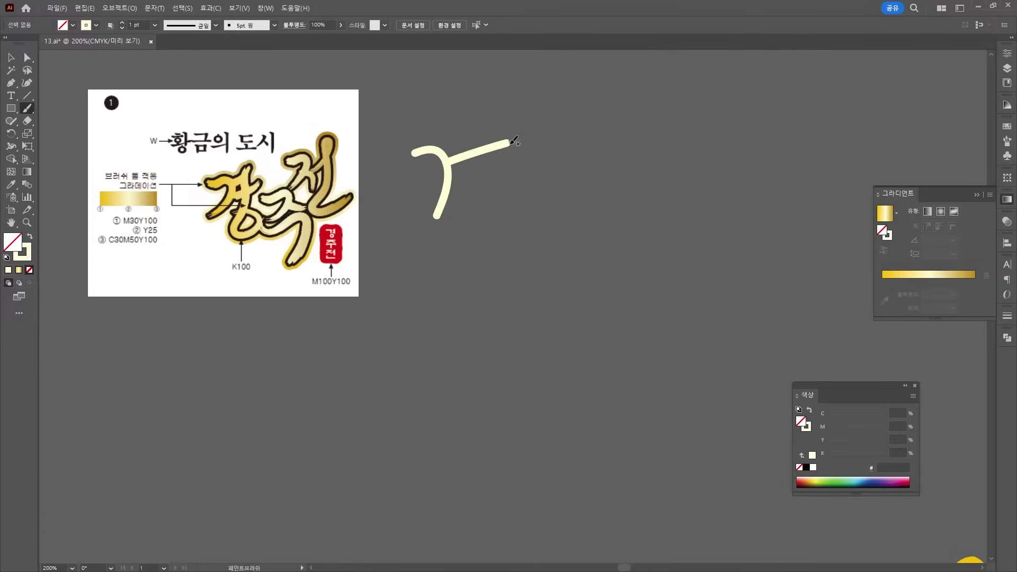
pyautogui.hotkey('ctrl', 'z')
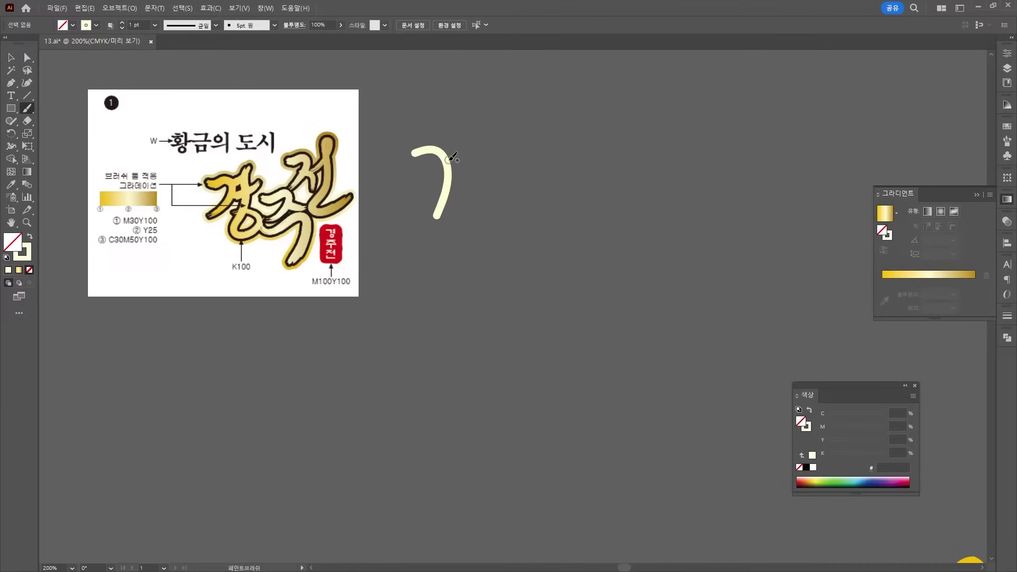
pyautogui.moveTo(448, 159); pyautogui.dragTo(482, 155)
pyautogui.moveTo(450, 187); pyautogui.dragTo(516, 170)
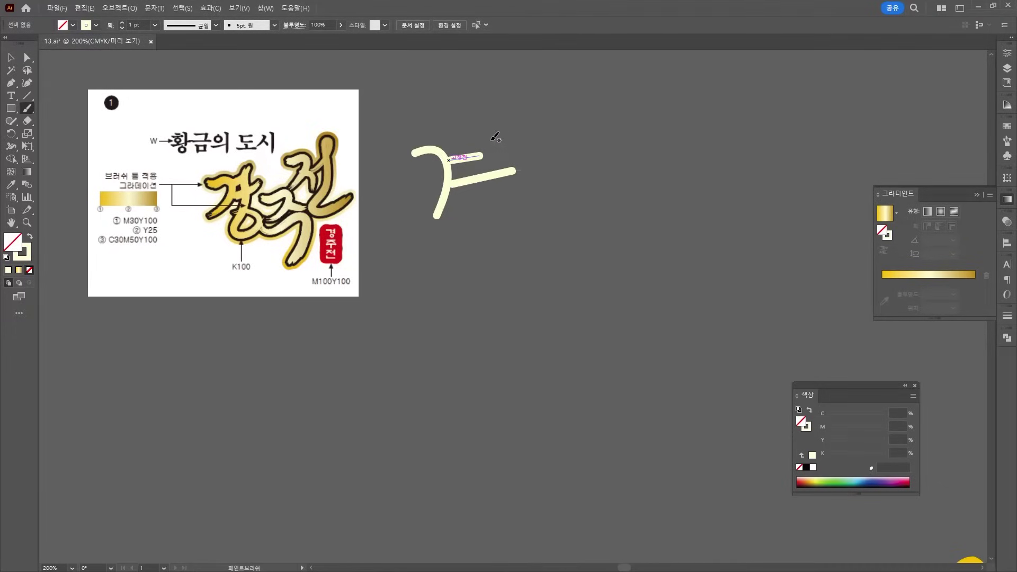
pyautogui.moveTo(490, 121)
pyautogui.mouseDown()
pyautogui.moveTo(511, 252)
pyautogui.moveTo(478, 204)
pyautogui.mouseUp()
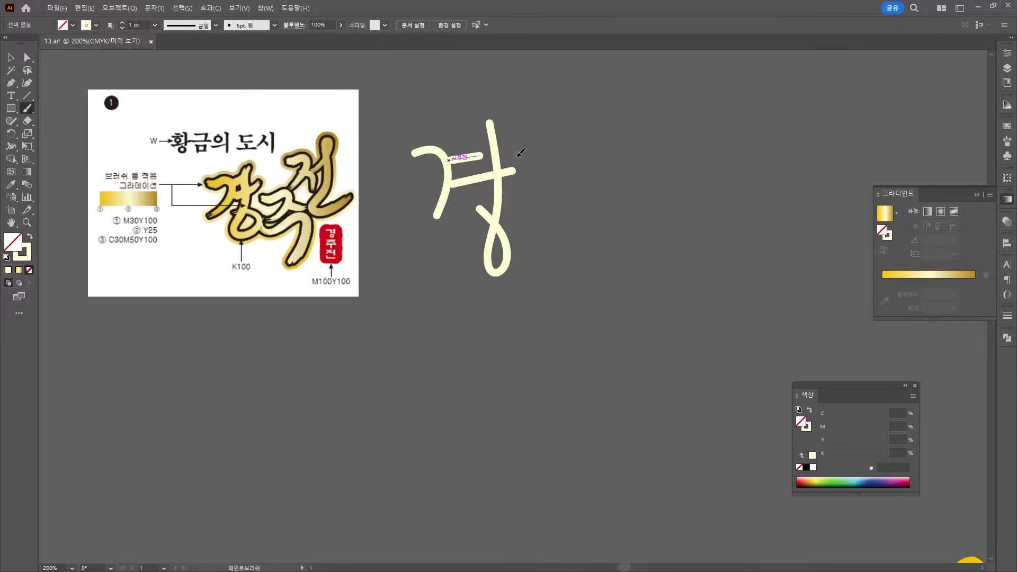
# Brush the syllable 주 next to 경, following the strokes of the reference lettering
pyautogui.moveTo(518, 154)
pyautogui.mouseDown()
pyautogui.moveTo(549, 172)
pyautogui.moveTo(525, 206)
pyautogui.mouseUp()
pyautogui.moveTo(553, 171); pyautogui.dragTo(594, 180)
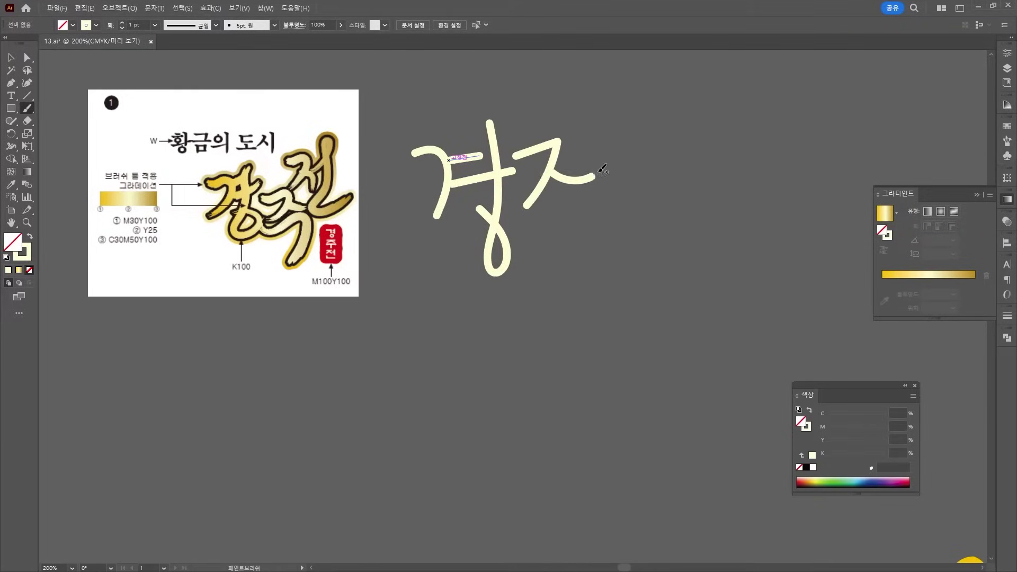
pyautogui.moveTo(528, 226)
pyautogui.mouseDown()
pyautogui.moveTo(604, 221)
pyautogui.moveTo(588, 262)
pyautogui.mouseUp()
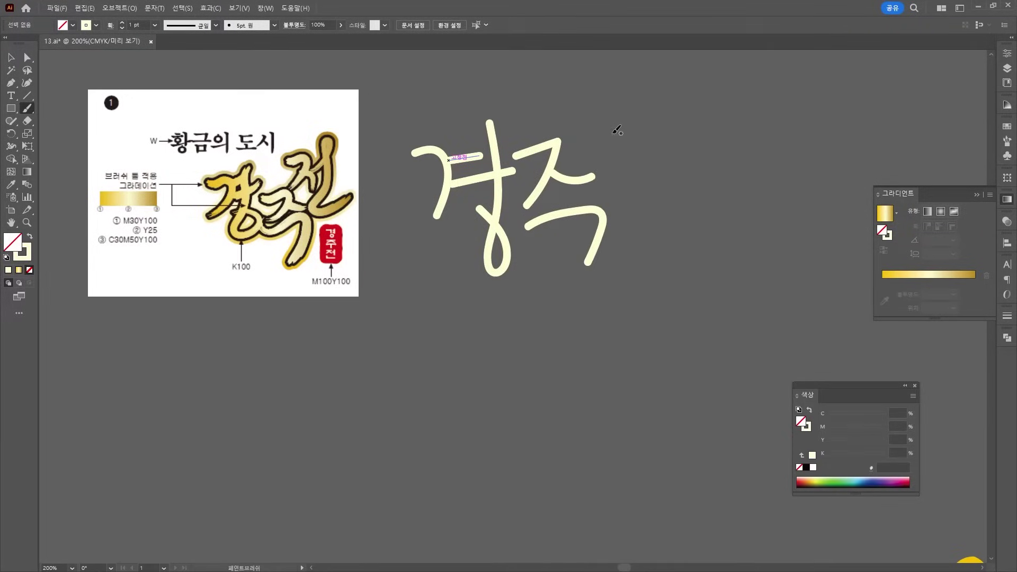
# Brush the syllable 전 above and beside 주, redrawing its long looped stroke until it matches the reference
pyautogui.moveTo(594, 115)
pyautogui.mouseDown()
pyautogui.moveTo(644, 117)
pyautogui.moveTo(625, 169)
pyautogui.mouseUp()
pyautogui.hotkey('ctrl', 'z')
pyautogui.moveTo(591, 104)
pyautogui.mouseDown()
pyautogui.moveTo(637, 94)
pyautogui.moveTo(613, 181)
pyautogui.mouseUp()
pyautogui.moveTo(633, 132); pyautogui.dragTo(655, 177)
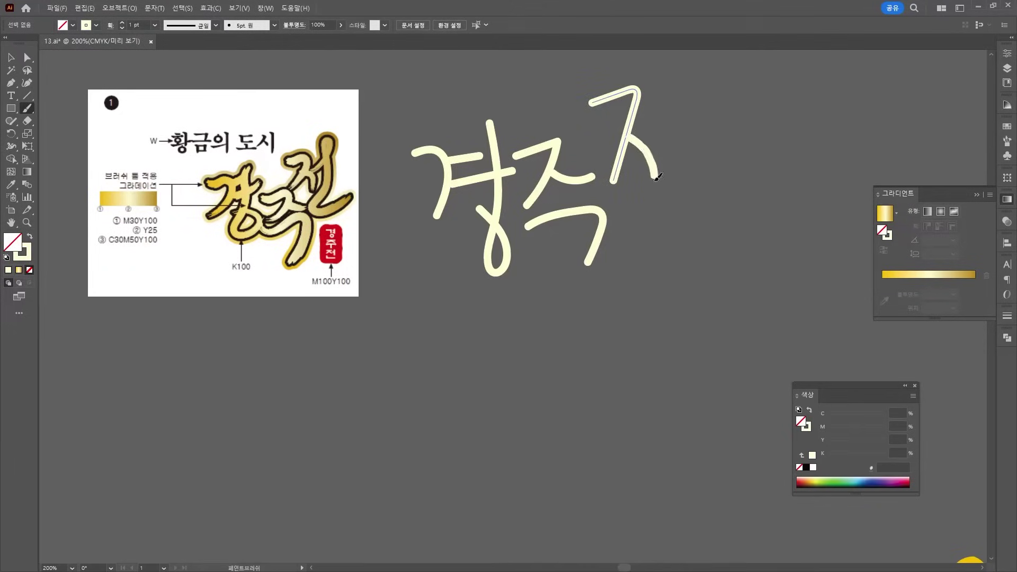
pyautogui.moveTo(650, 130)
pyautogui.mouseDown()
pyautogui.moveTo(687, 99)
pyautogui.moveTo(665, 263)
pyautogui.moveTo(738, 224)
pyautogui.mouseUp()
pyautogui.hotkey('ctrl', 'z')
pyautogui.moveTo(652, 128)
pyautogui.mouseDown()
pyautogui.moveTo(686, 116)
pyautogui.moveTo(698, 63)
pyautogui.mouseUp()
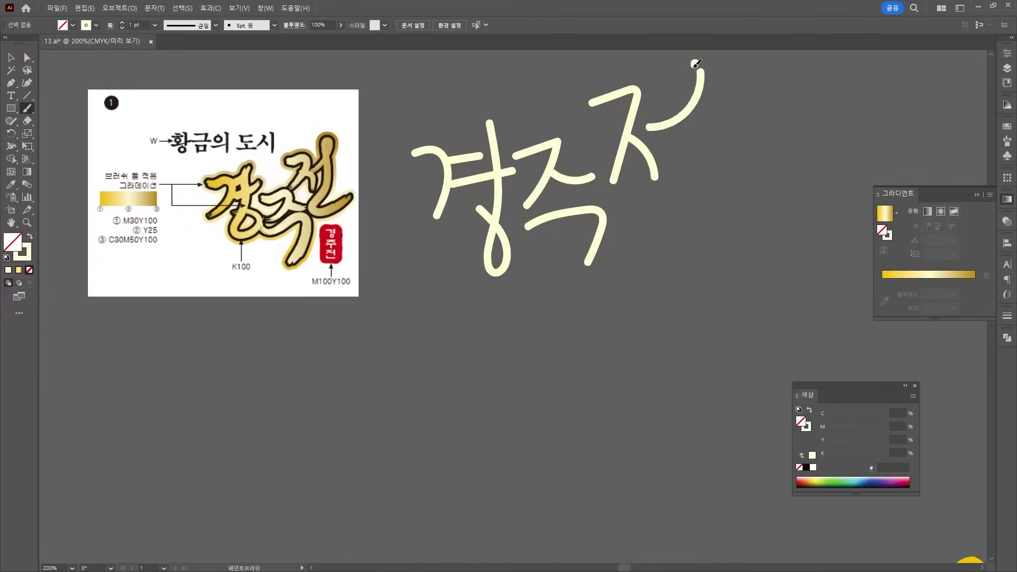
pyautogui.hotkey('ctrl', 'z')
pyautogui.moveTo(655, 127)
pyautogui.mouseDown()
pyautogui.moveTo(689, 66)
pyautogui.moveTo(725, 181)
pyautogui.mouseUp()
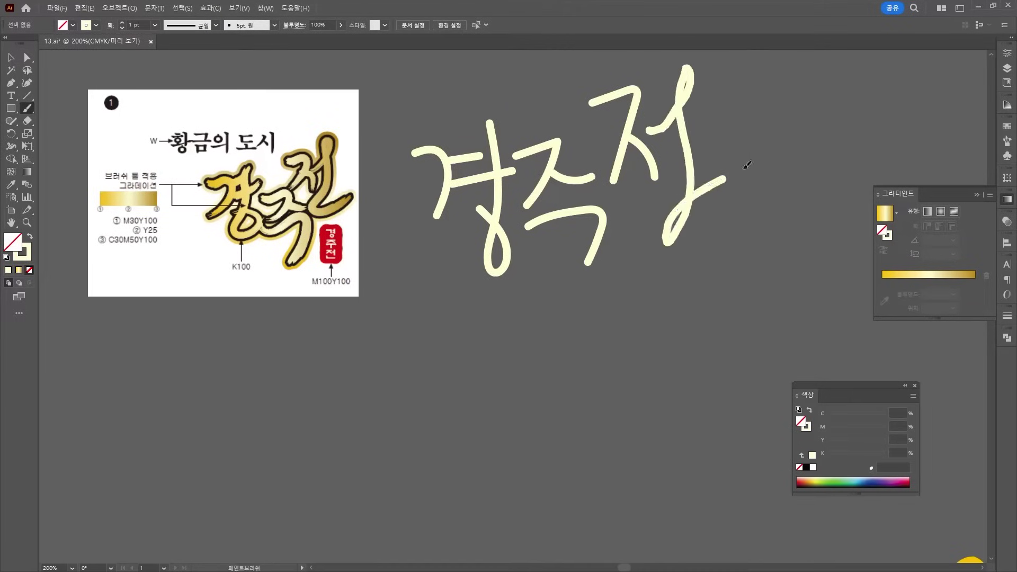
pyautogui.hotkey('ctrl', 'z')
pyautogui.moveTo(660, 126)
pyautogui.mouseDown()
pyautogui.moveTo(689, 79)
pyautogui.moveTo(672, 241)
pyautogui.moveTo(738, 229)
pyautogui.mouseUp()
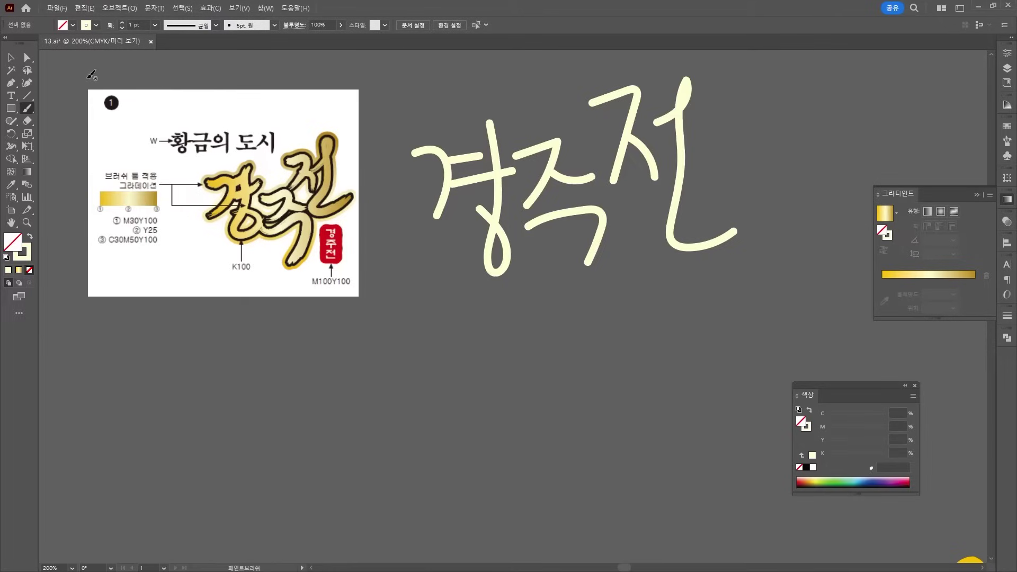
# Reshape the strokes of the syllable 경 by moving their anchor points to match the reference lettering
pyautogui.click(11, 57)
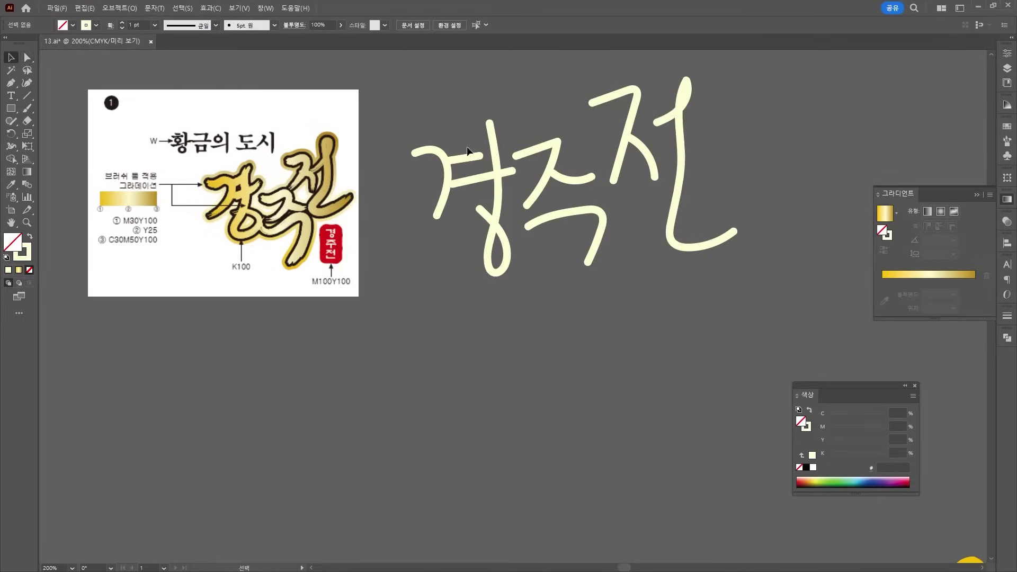
pyautogui.click(27, 57)
pyautogui.moveTo(416, 157); pyautogui.dragTo(411, 157)
pyautogui.moveTo(436, 216); pyautogui.dragTo(426, 215)
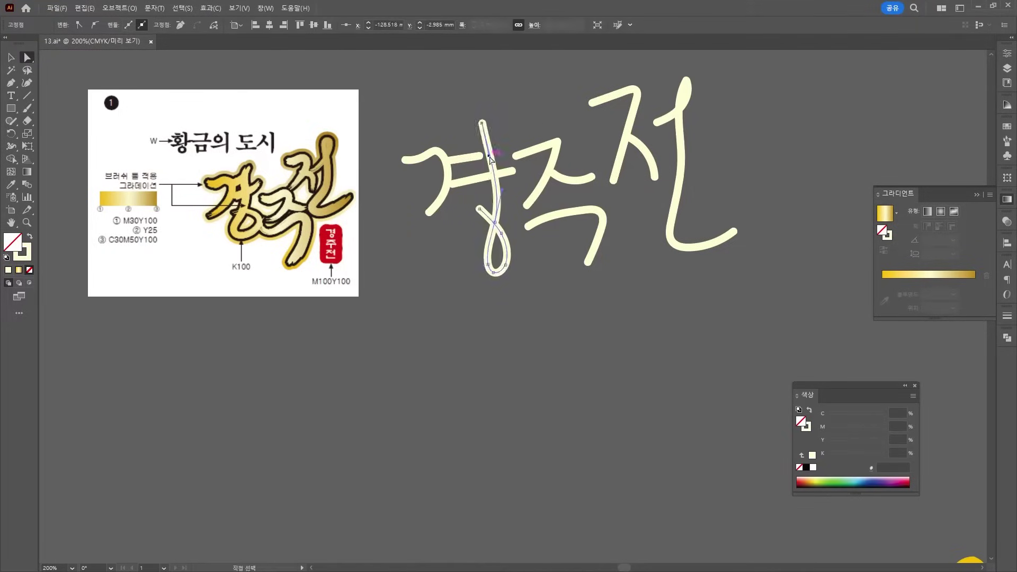
pyautogui.moveTo(499, 174); pyautogui.dragTo(494, 165)
pyautogui.hotkey('ctrl', '+')
pyautogui.hotkey('ctrl', '+')
pyautogui.hotkey('ctrl', '+')
pyautogui.scroll(2, 599, 229)
pyautogui.moveTo(535, 321); pyautogui.dragTo(464, 306)
pyautogui.hotkey('ctrl', '-')
pyautogui.hotkey('ctrl', '-')
pyautogui.moveTo(527, 289)
pyautogui.mouseDown()
pyautogui.moveTo(520, 340)
pyautogui.moveTo(527, 303)
pyautogui.mouseUp()
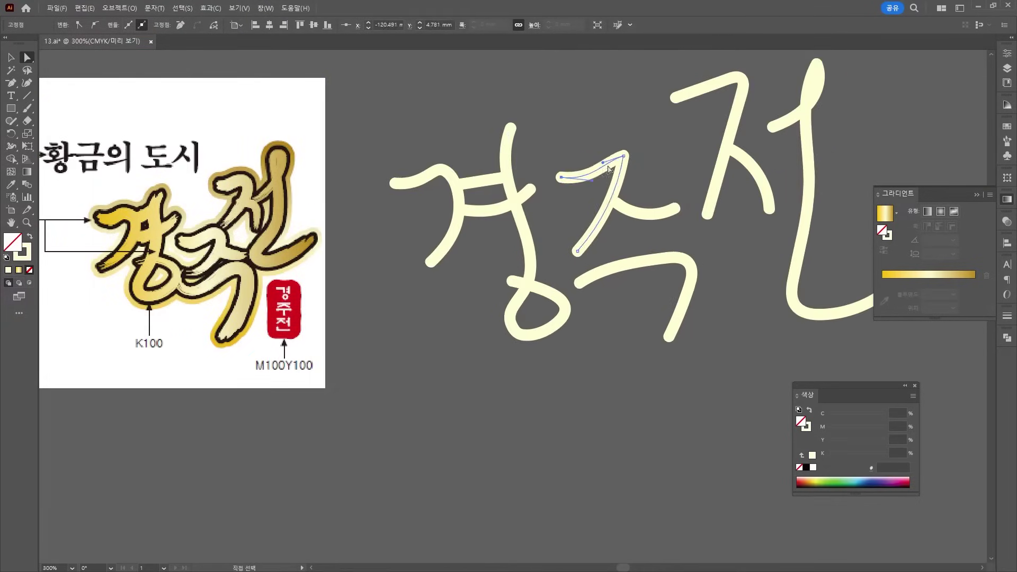
# Reshape the strokes of 주 and 전 by adjusting their anchor points to match the reference lettering
pyautogui.click(669, 323)
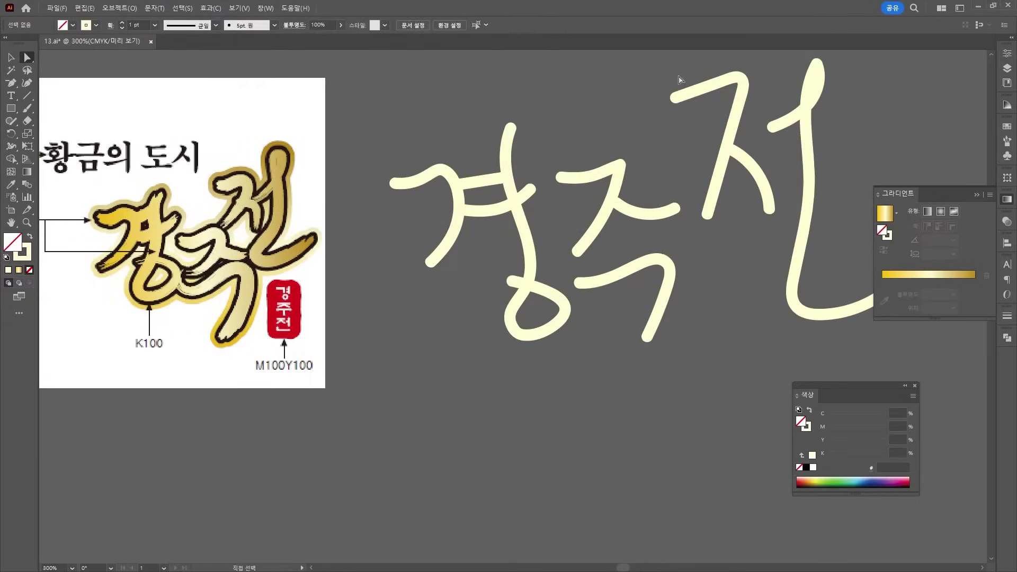
pyautogui.moveTo(767, 208); pyautogui.dragTo(763, 163)
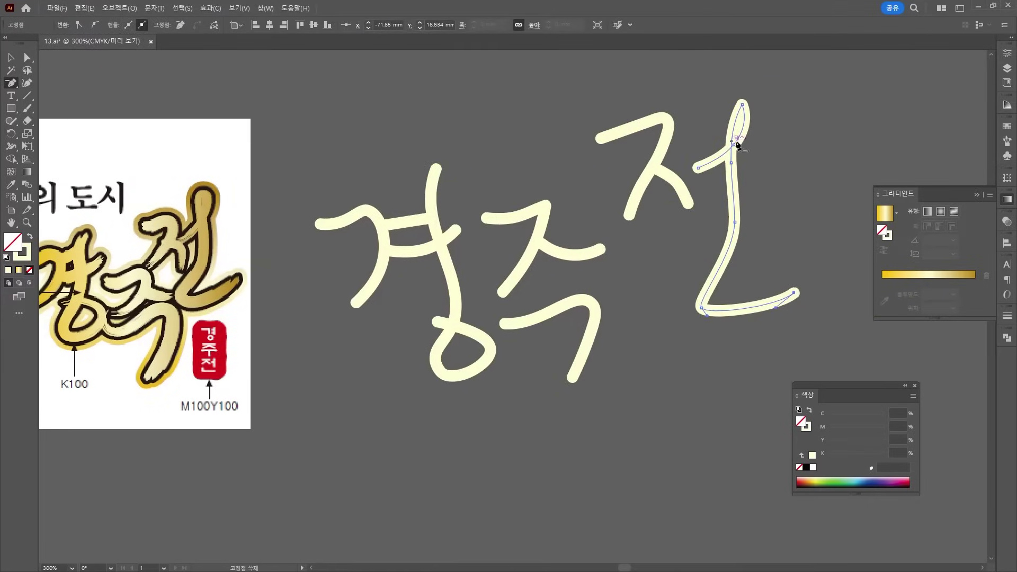
pyautogui.click(10, 57)
pyautogui.press('a')
pyautogui.click(672, 174)
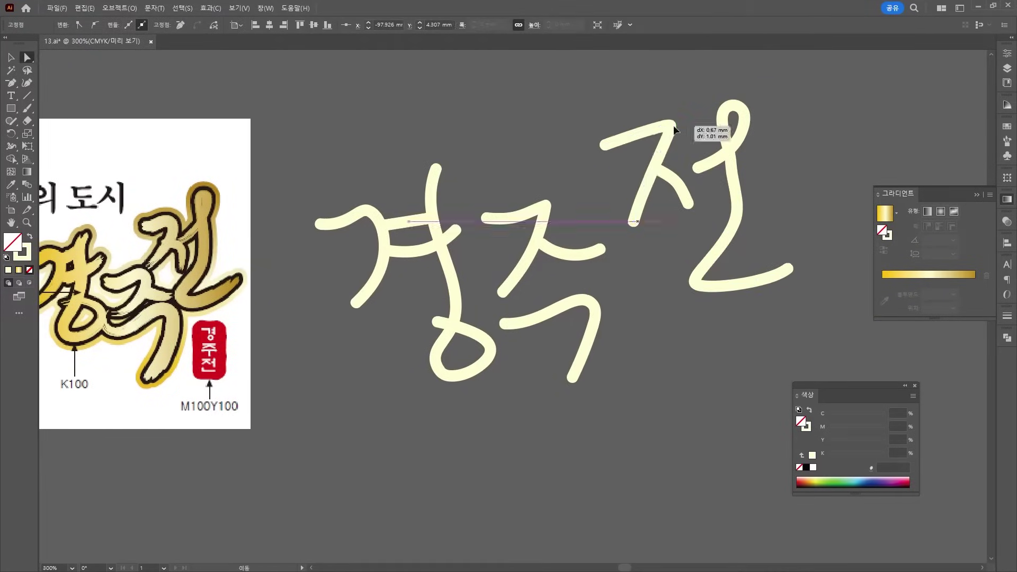
# Scale down the ㅈ of 전 and move both parts of the syllable closer to 주
pyautogui.moveTo(686, 203)
pyautogui.mouseDown()
pyautogui.moveTo(665, 211)
pyautogui.moveTo(635, 194)
pyautogui.mouseUp()
pyautogui.press('v')
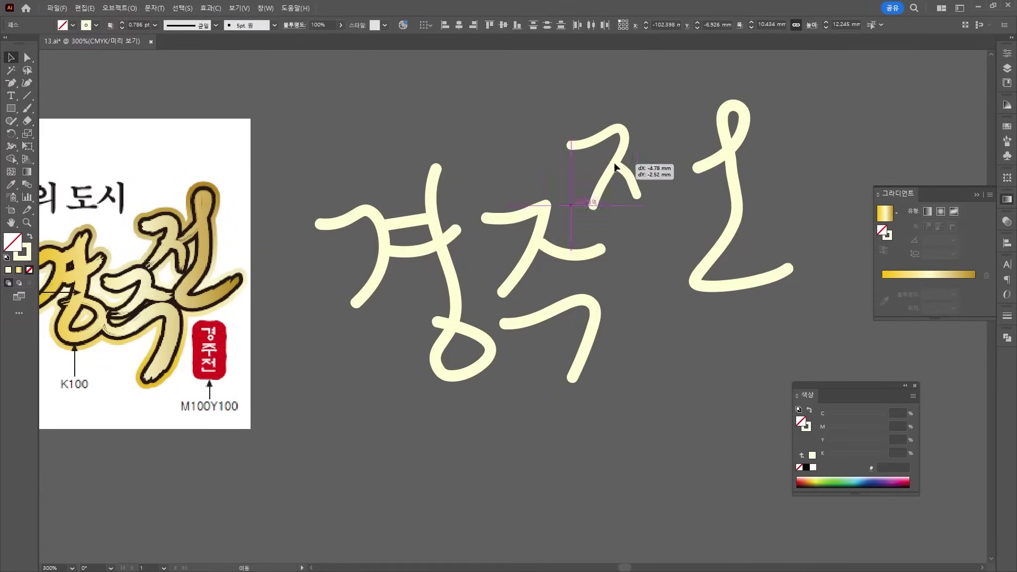
pyautogui.moveTo(717, 292)
pyautogui.mouseDown()
pyautogui.moveTo(670, 279)
pyautogui.moveTo(680, 280)
pyautogui.mouseUp()
pyautogui.click(689, 331)
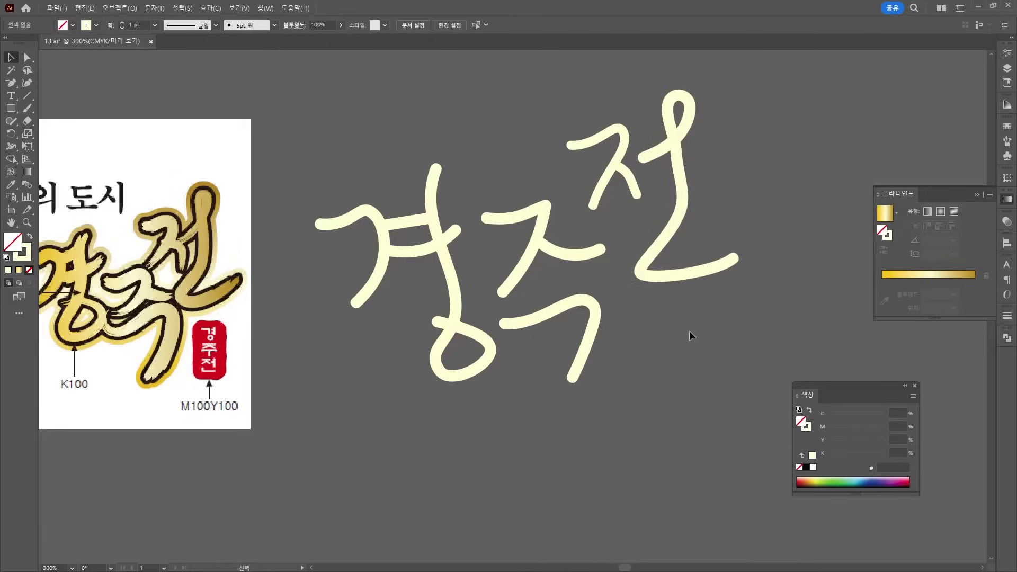
# Shift the lower ㄱ-shaped stroke of 주 slightly toward the syllable 경
pyautogui.scroll(-2, 677, 334)
pyautogui.moveTo(671, 378); pyautogui.dragTo(632, 339)
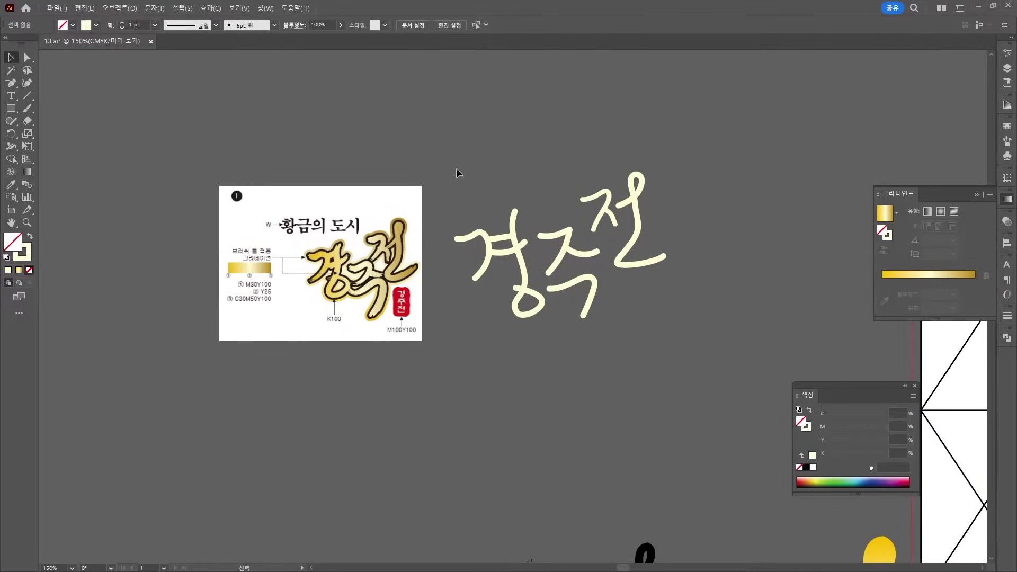
pyautogui.hotkey('ctrl', 'a')
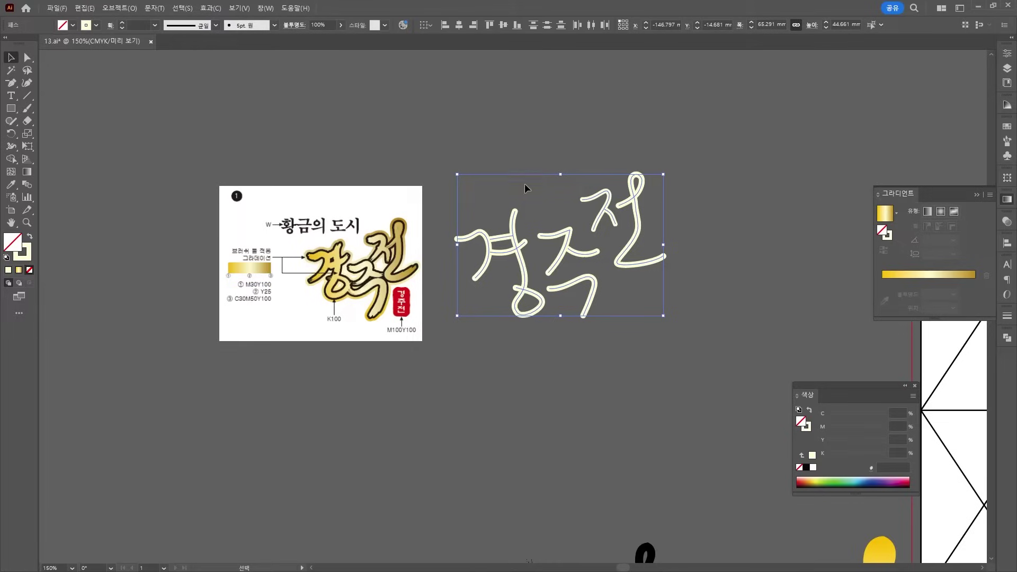
pyautogui.click(503, 215)
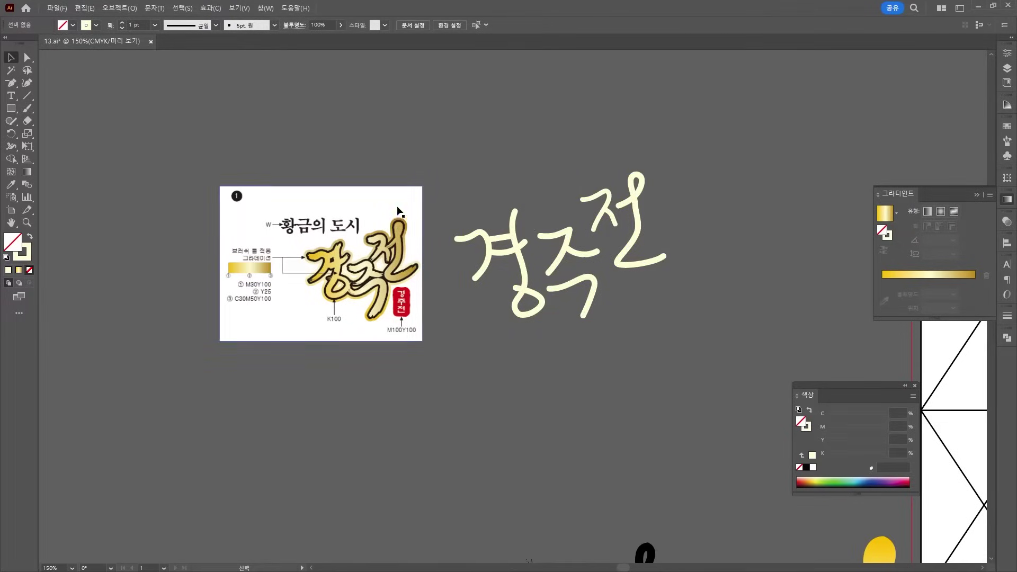
pyautogui.click(27, 57)
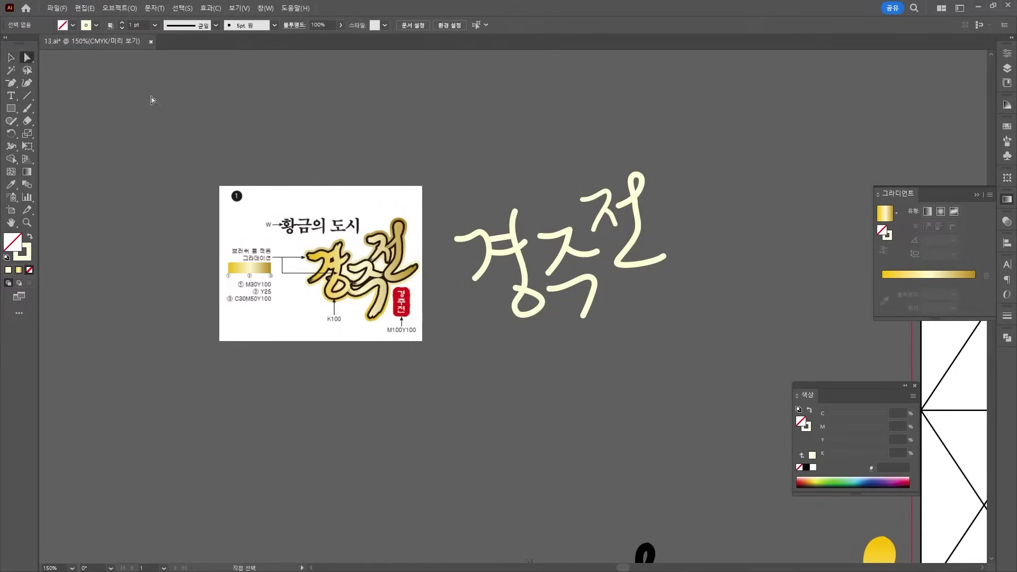
pyautogui.moveTo(548, 290); pyautogui.dragTo(540, 286)
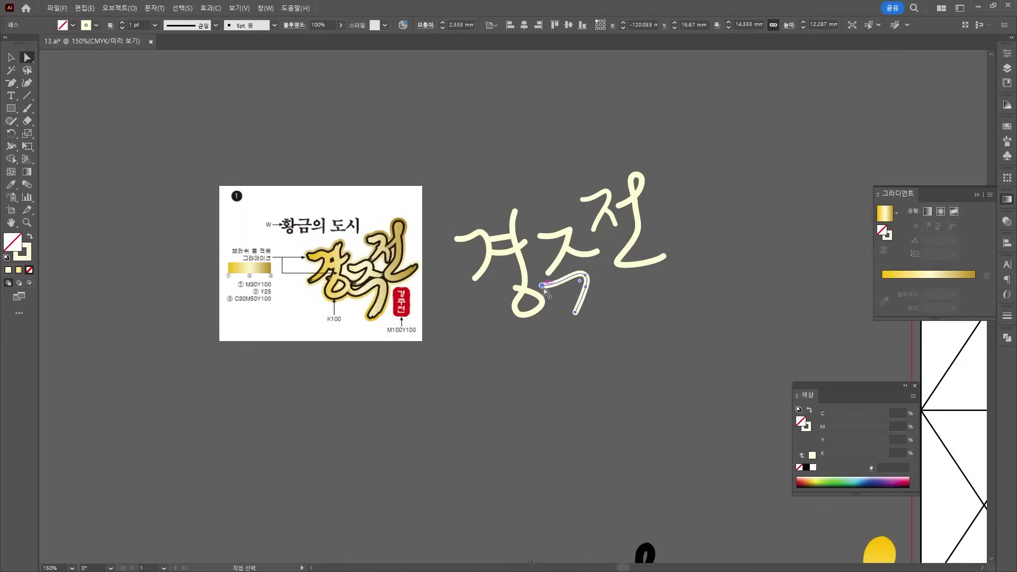
# Duplicate the complete 경주전 lettering and place the copy directly below the reference image
pyautogui.click(11, 57)
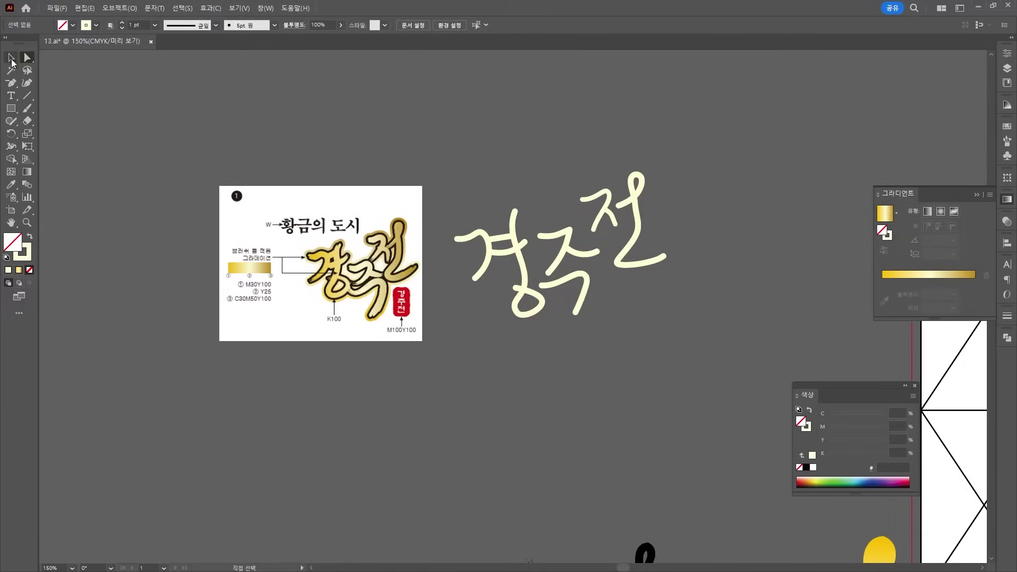
pyautogui.moveTo(454, 154); pyautogui.dragTo(714, 343)
pyautogui.moveTo(515, 254); pyautogui.dragTo(276, 421)
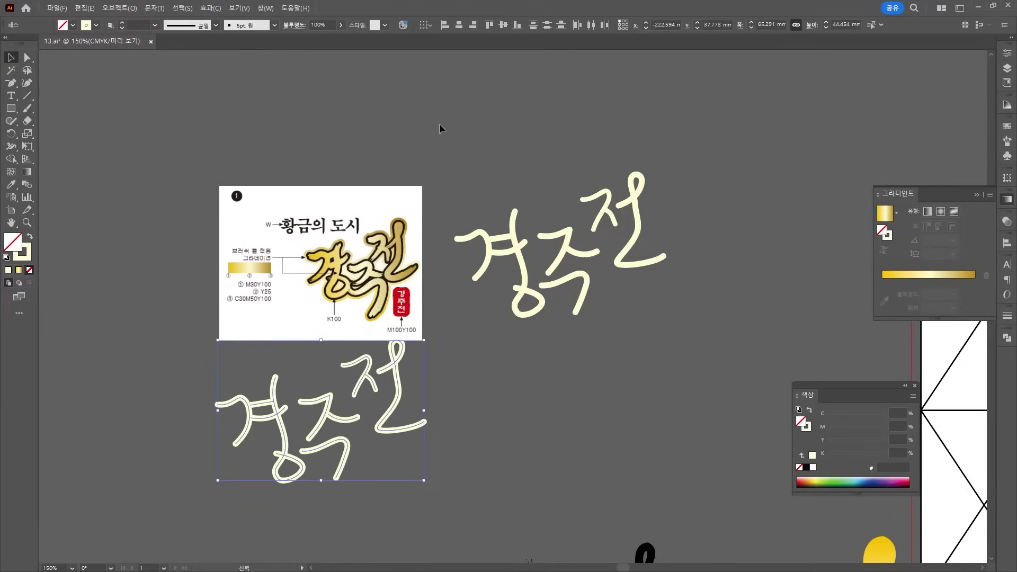
# Try the default calligraphic and bristle brushes on the original 경주전 lettering, finishing with the 1.00 bristle brush
pyautogui.hotkey('ctrl', 'alt', '[')
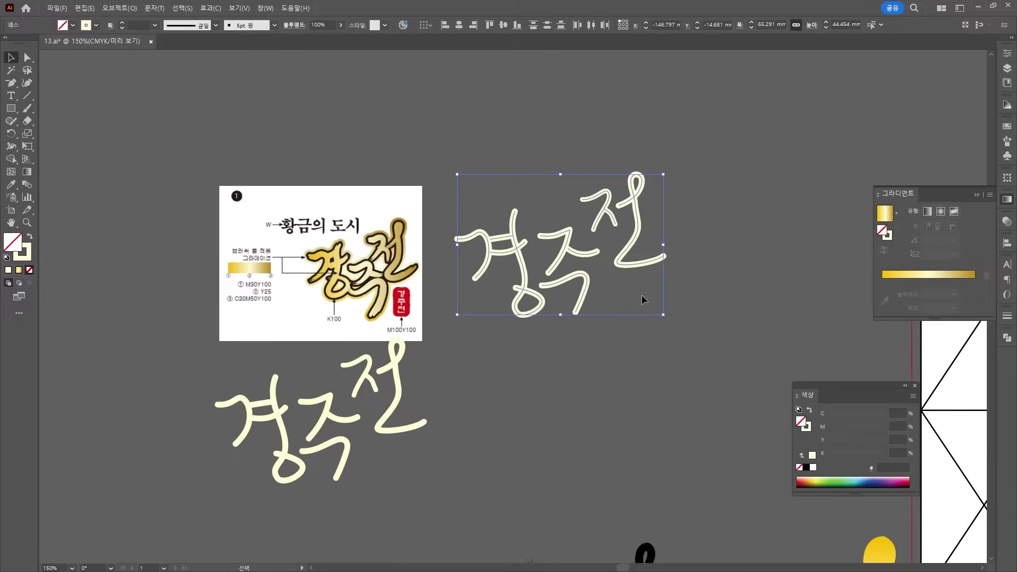
pyautogui.click(1009, 141)
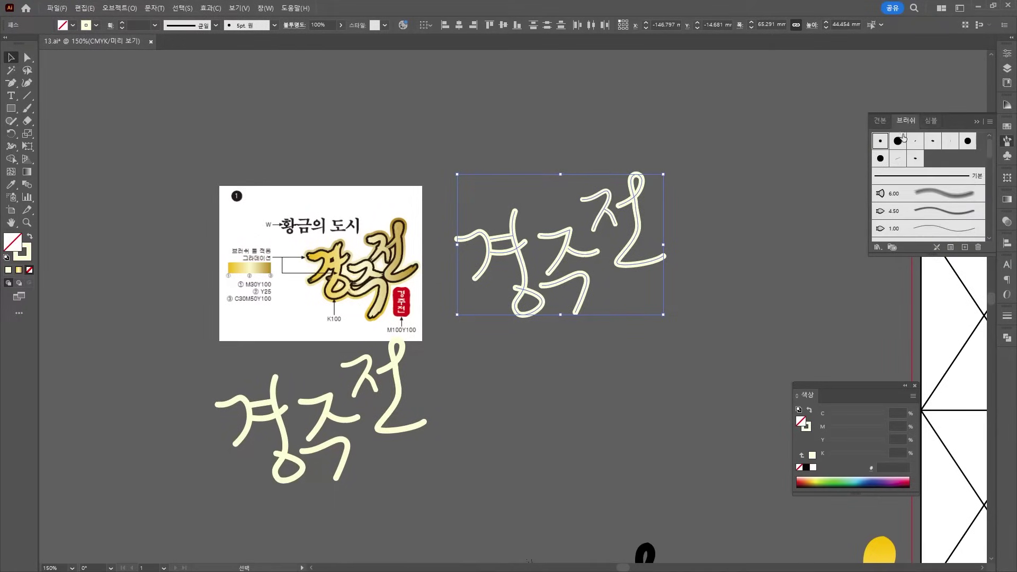
pyautogui.click(916, 141)
pyautogui.click(933, 141)
pyautogui.click(951, 141)
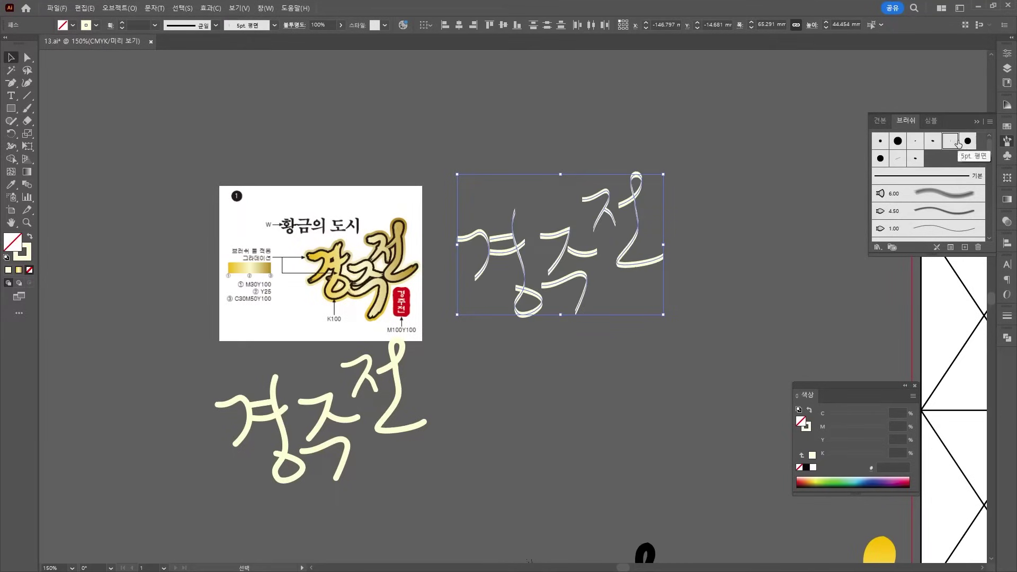
pyautogui.click(967, 141)
pyautogui.click(914, 159)
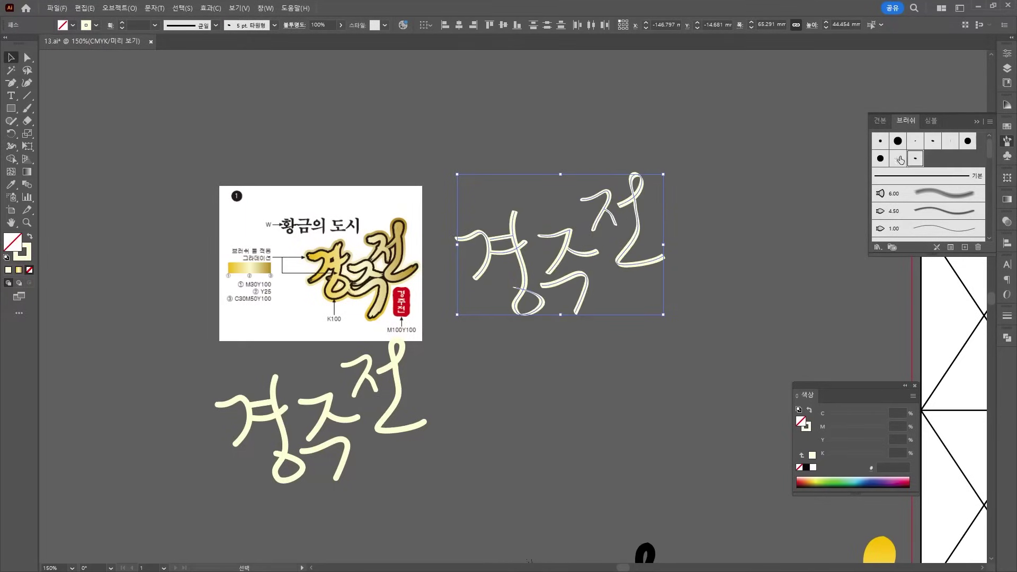
pyautogui.click(900, 159)
pyautogui.click(938, 197)
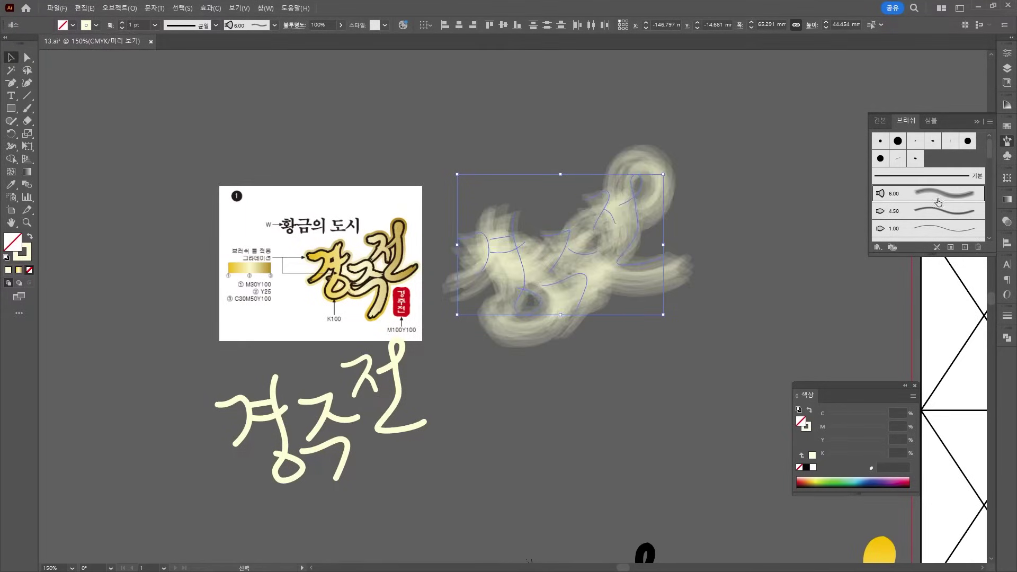
pyautogui.click(939, 216)
pyautogui.click(940, 233)
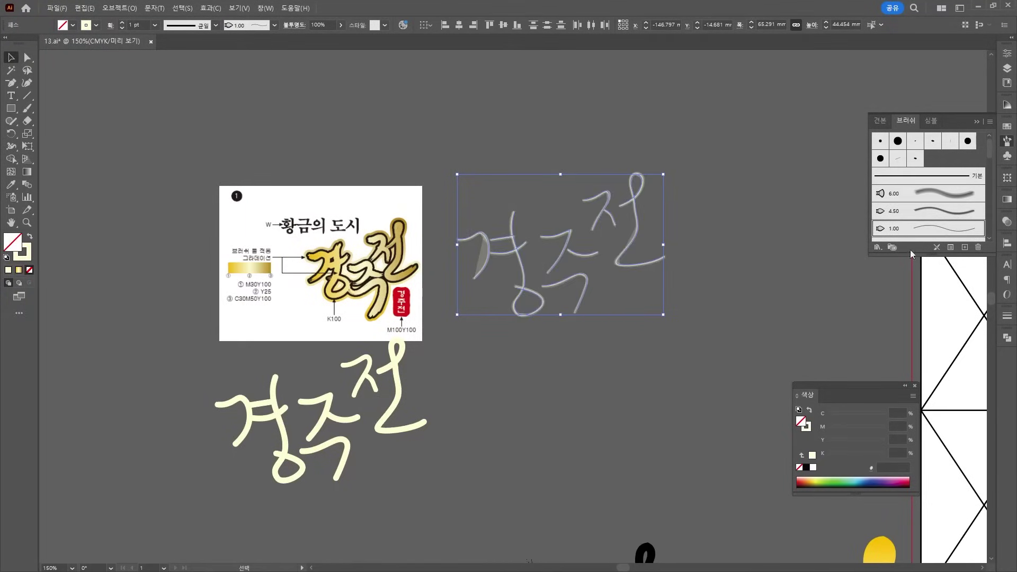
# Open the 강모 브러쉬 라이브러리 brush library and extend its panel to show more brushes
pyautogui.click(877, 247)
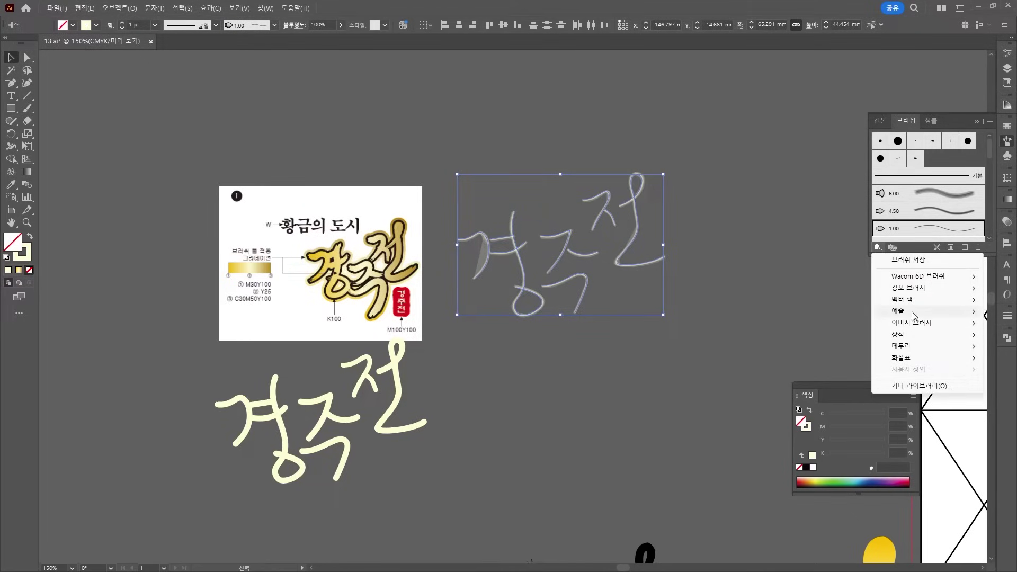
pyautogui.moveTo(911, 293)
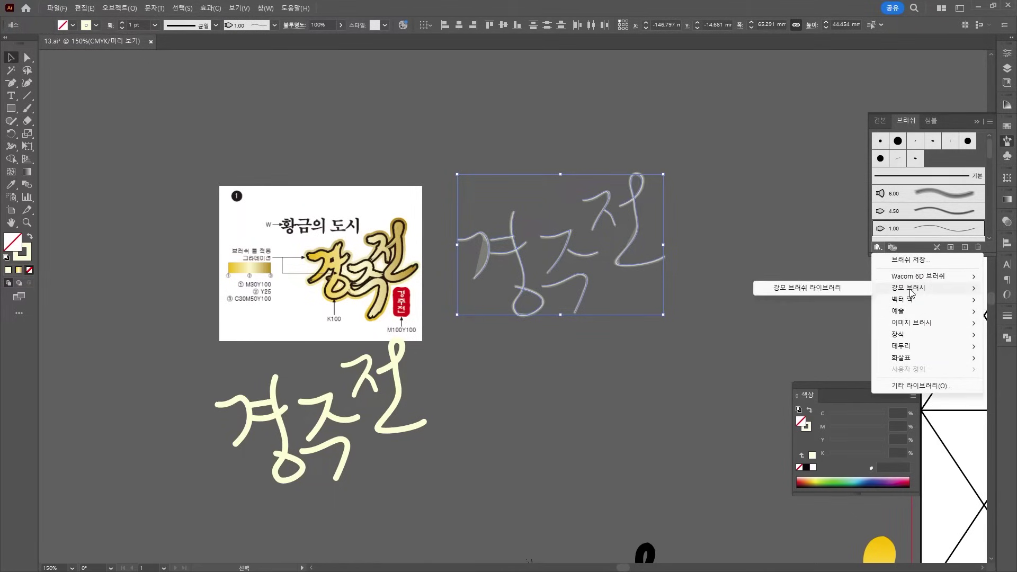
pyautogui.click(803, 290)
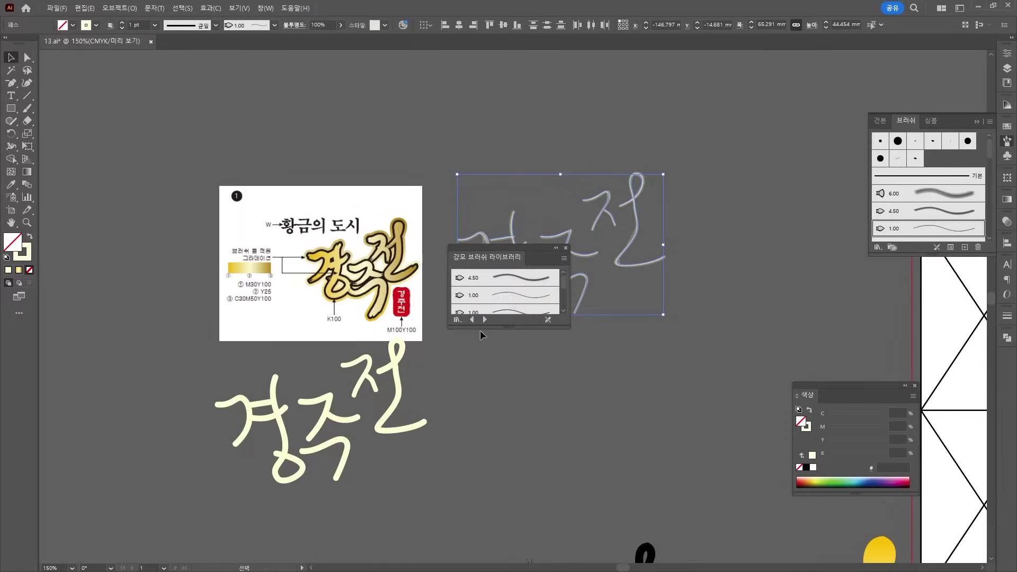
pyautogui.moveTo(480, 328); pyautogui.dragTo(480, 529)
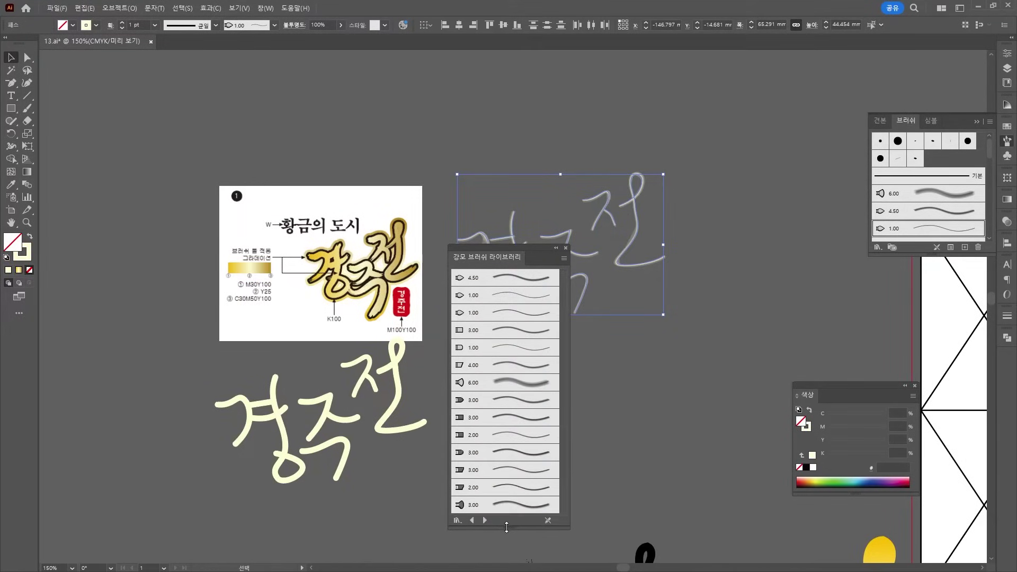
# Open the 그런지 브러쉬 벡터 팩 and 손으로 그린 브러쉬 벡터 팩 brush libraries and separate them into their own panels
pyautogui.click(877, 247)
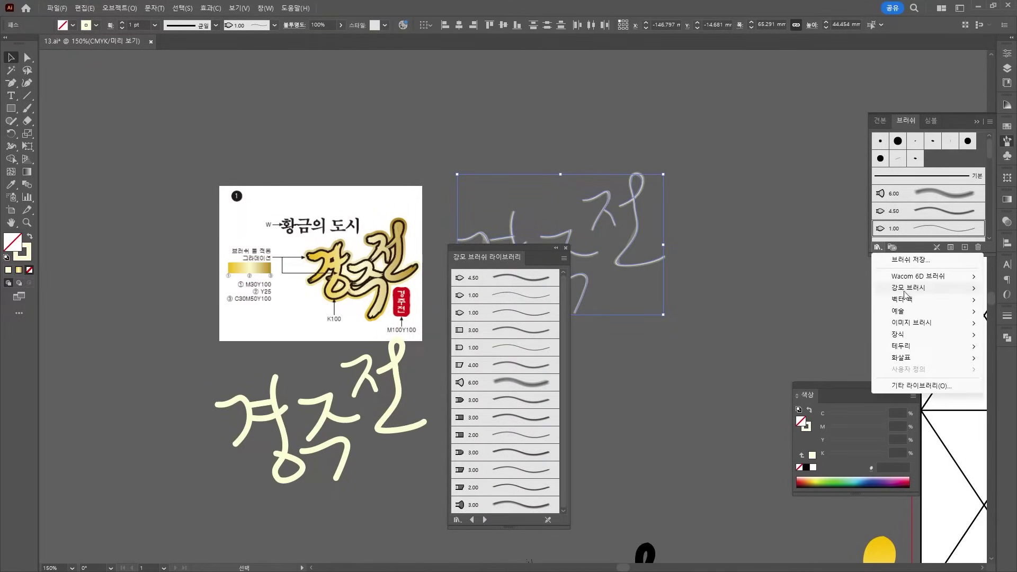
pyautogui.moveTo(911, 300)
pyautogui.click(845, 304)
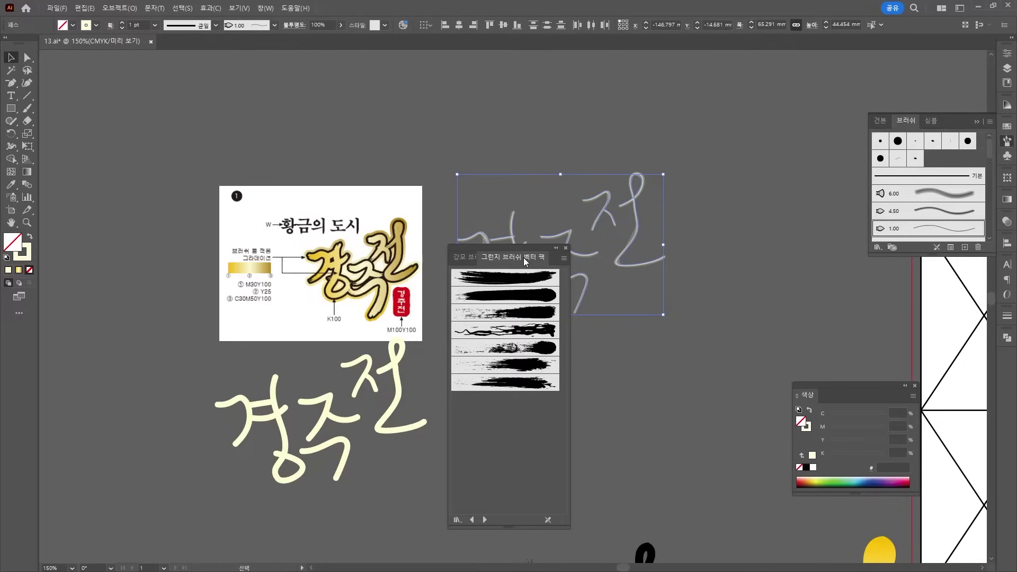
pyautogui.moveTo(524, 258)
pyautogui.mouseDown()
pyautogui.moveTo(640, 272)
pyautogui.moveTo(631, 249)
pyautogui.moveTo(622, 252)
pyautogui.mouseUp()
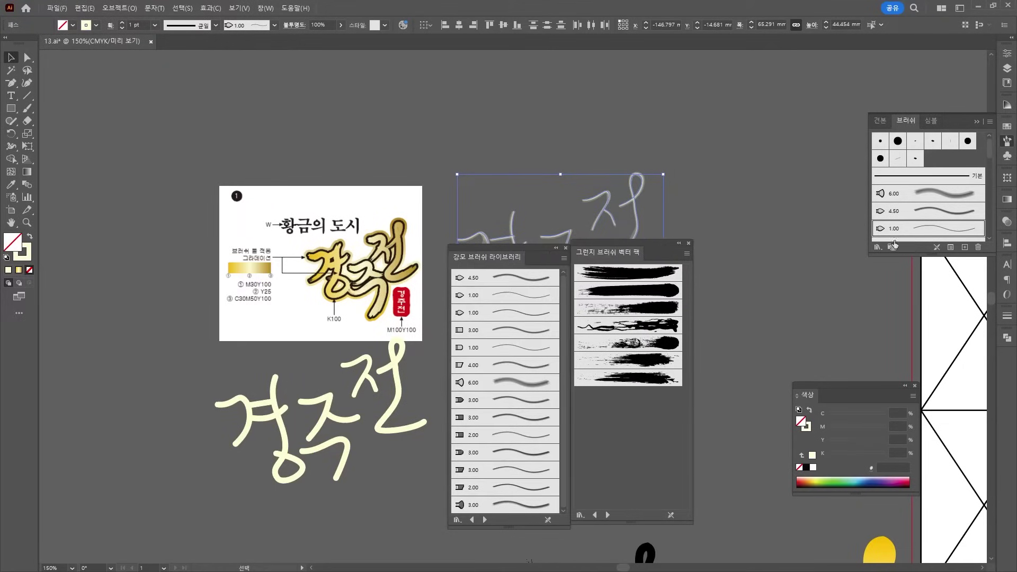
pyautogui.click(878, 247)
pyautogui.moveTo(911, 299)
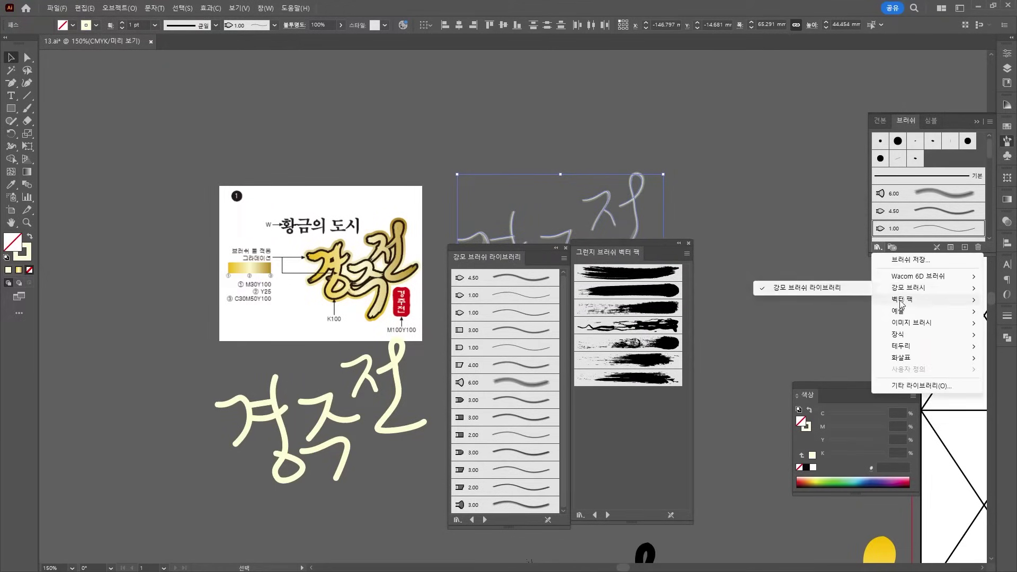
pyautogui.click(845, 315)
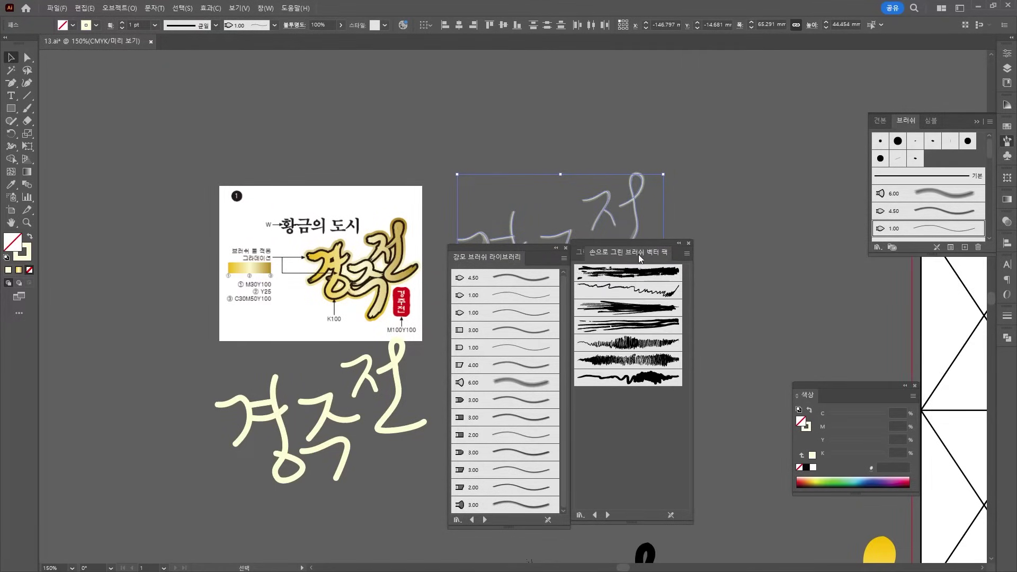
pyautogui.moveTo(664, 254); pyautogui.dragTo(781, 246)
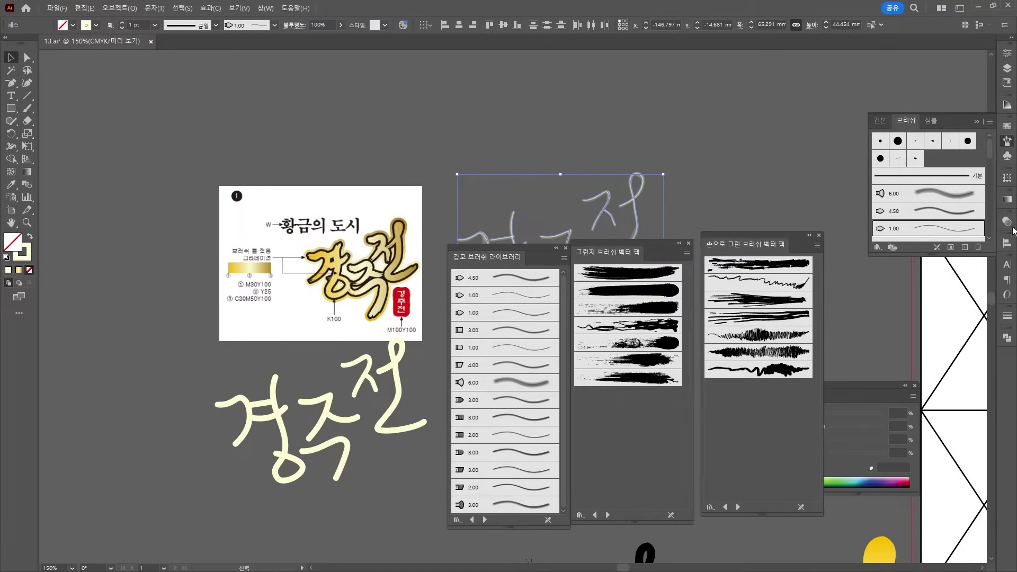
# Open the 예술_분필목탄연필 and 예술_붓글씨 brush libraries as separate panels near the reference image
pyautogui.click(879, 245)
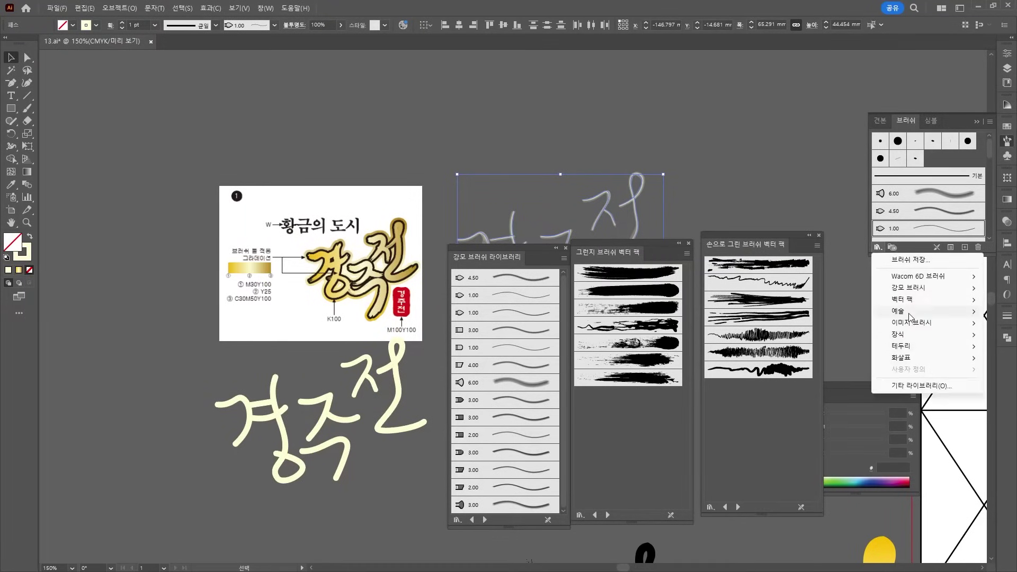
pyautogui.moveTo(916, 315)
pyautogui.click(849, 312)
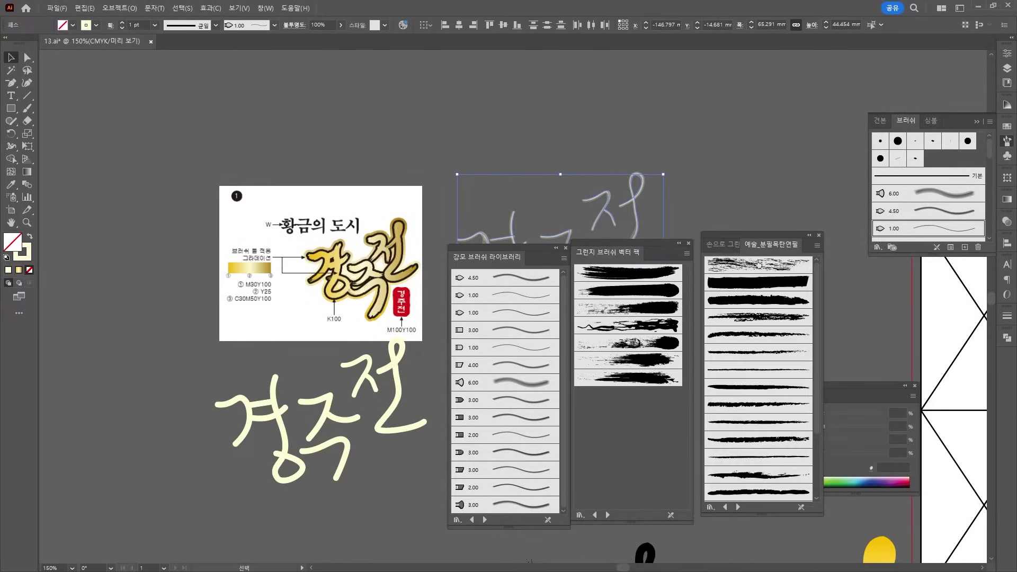
pyautogui.moveTo(771, 244)
pyautogui.mouseDown()
pyautogui.moveTo(208, 298)
pyautogui.moveTo(61, 254)
pyautogui.moveTo(73, 231)
pyautogui.mouseUp()
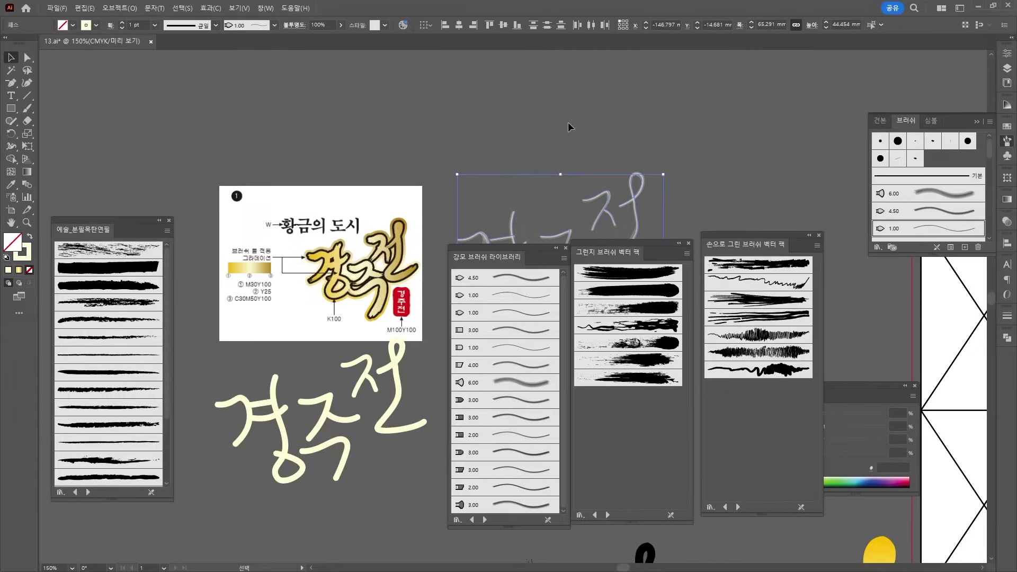
pyautogui.click(879, 247)
pyautogui.moveTo(900, 312)
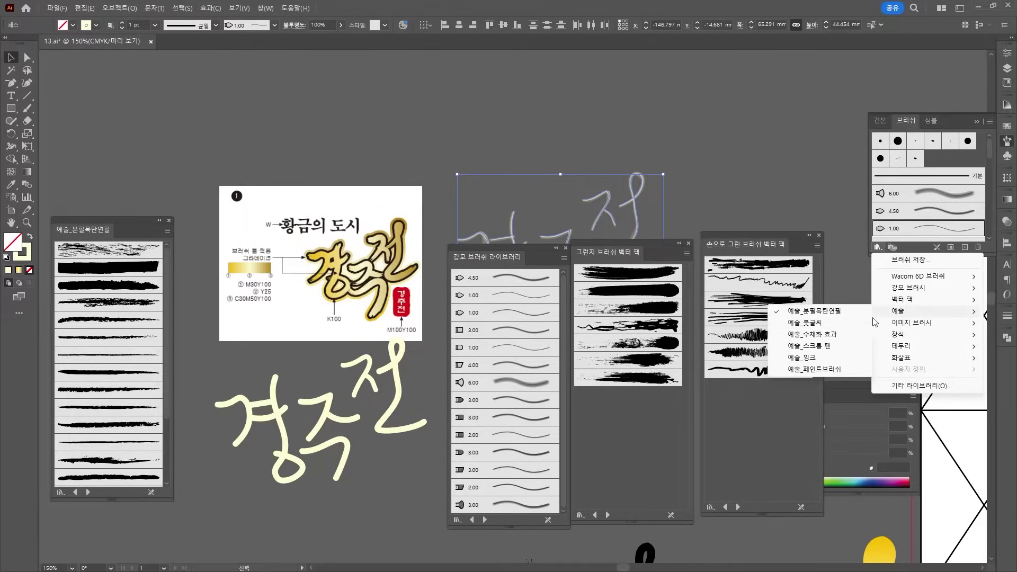
pyautogui.click(848, 324)
pyautogui.moveTo(122, 231); pyautogui.dragTo(201, 392)
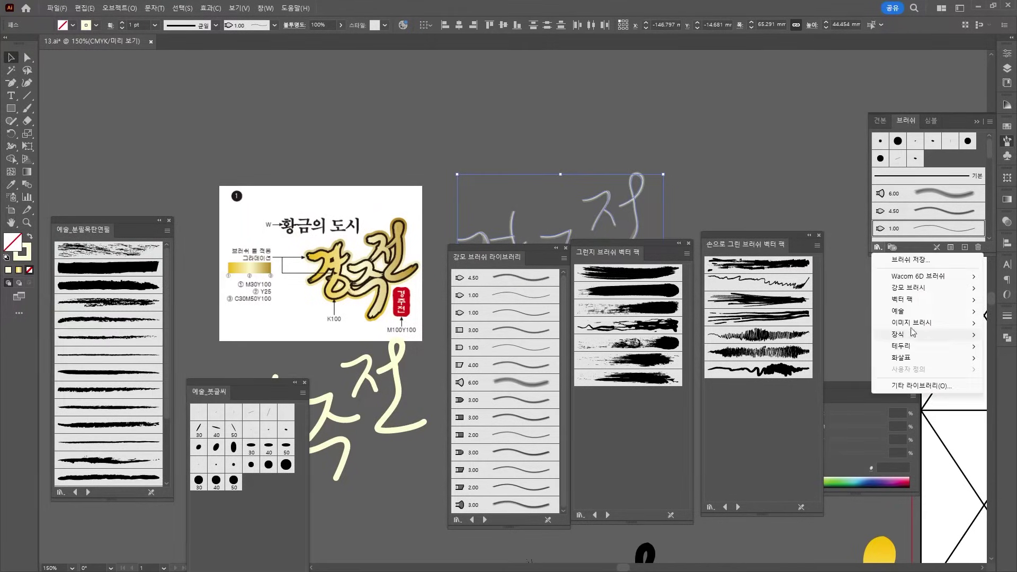
# Open the 예술_수채화 효과, 예술_스크롤 펜 and 예술_잉크 brush libraries and move their grouped panel up so its brushes fit on screen
pyautogui.moveTo(910, 312)
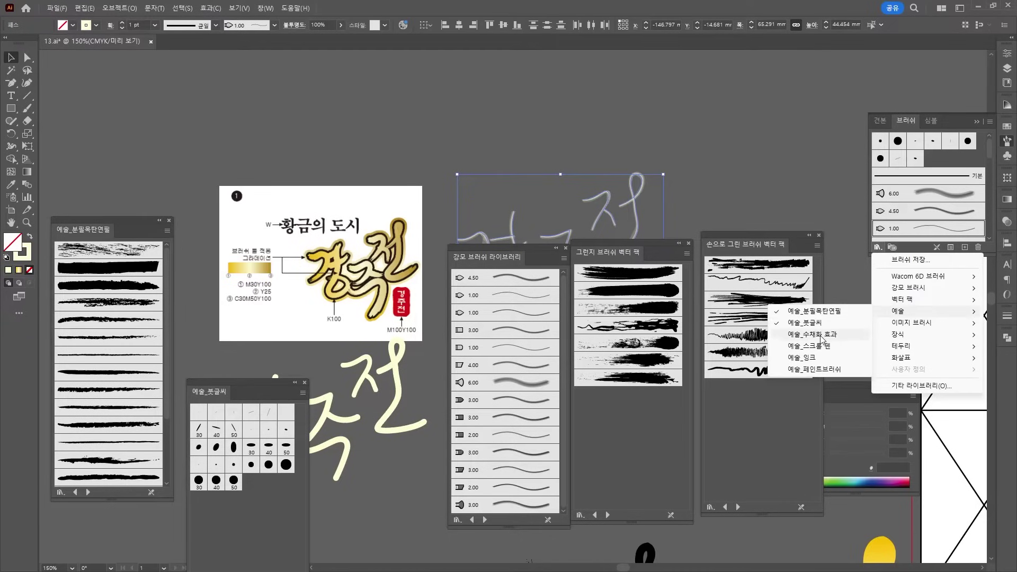
pyautogui.click(820, 334)
pyautogui.click(879, 248)
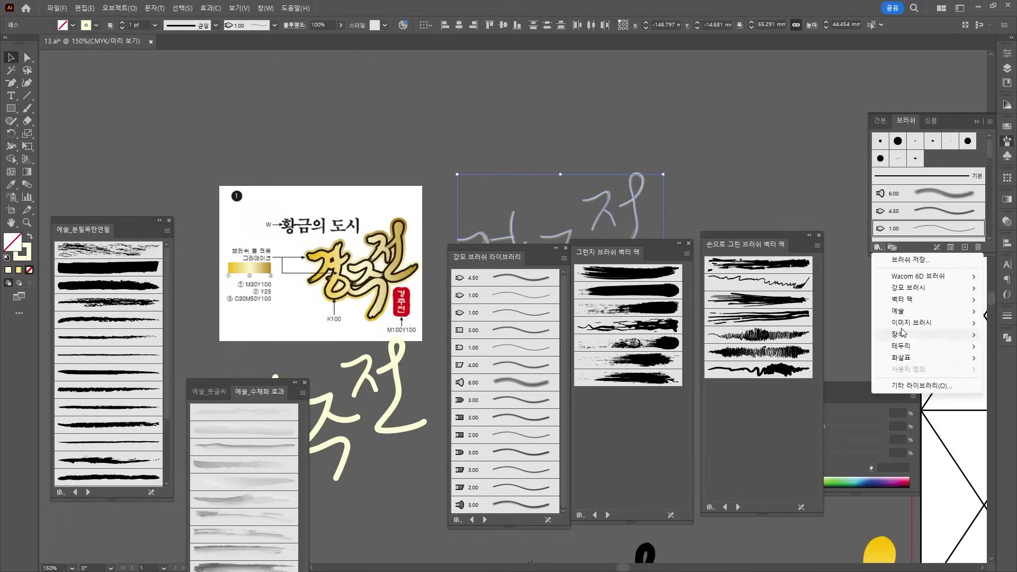
pyautogui.moveTo(910, 312)
pyautogui.click(799, 347)
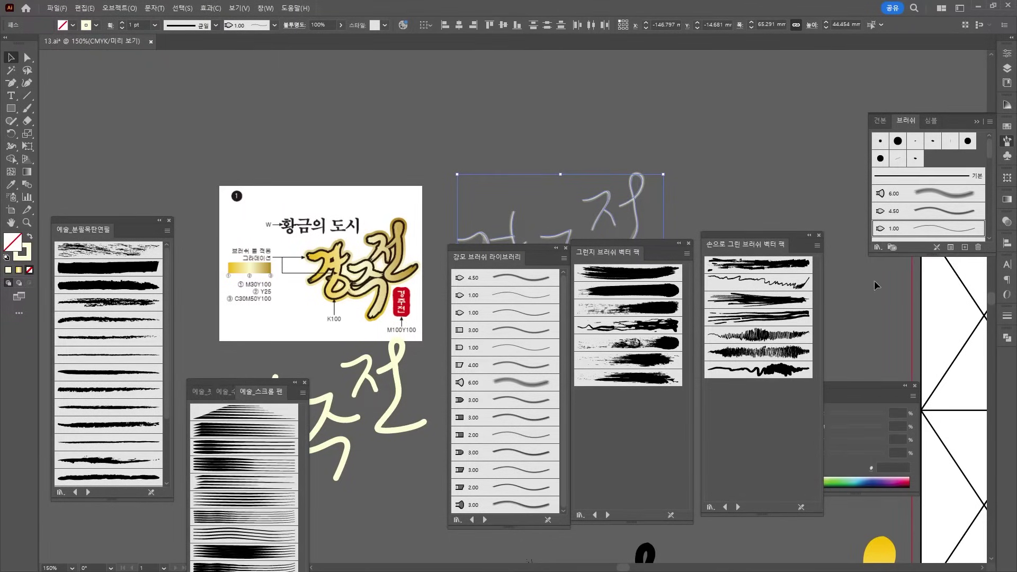
pyautogui.click(879, 248)
pyautogui.moveTo(910, 311)
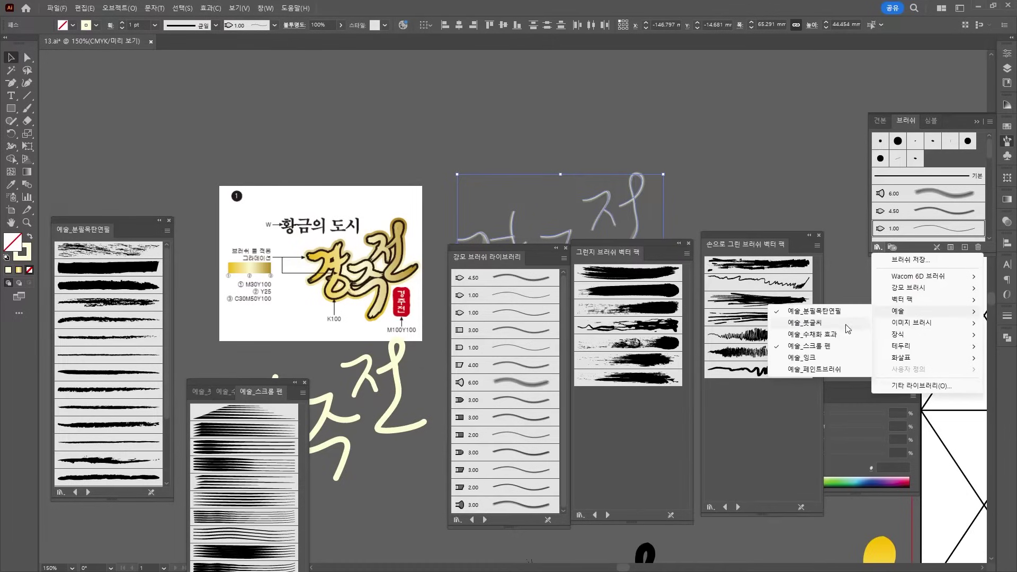
pyautogui.click(802, 358)
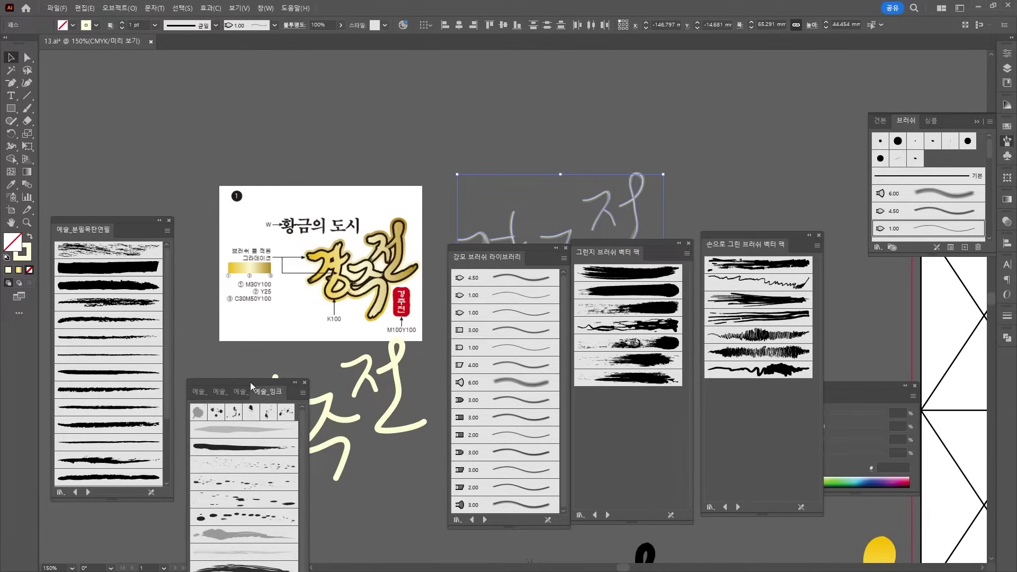
pyautogui.moveTo(246, 382); pyautogui.dragTo(234, 290)
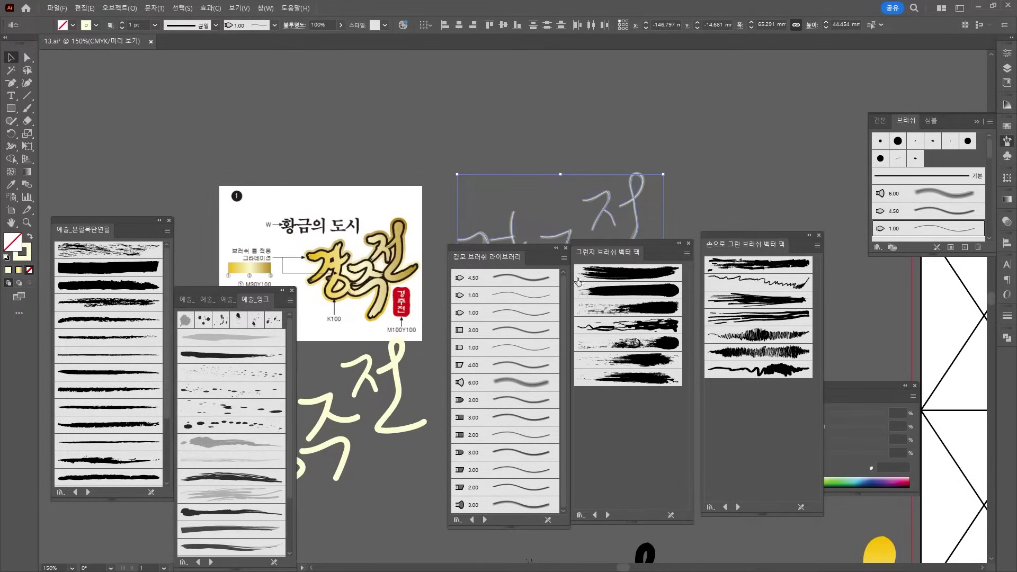
# Open the 예술_페인트브러쉬 brush library and separate it into its own panel beside 예술_잉크
pyautogui.click(879, 248)
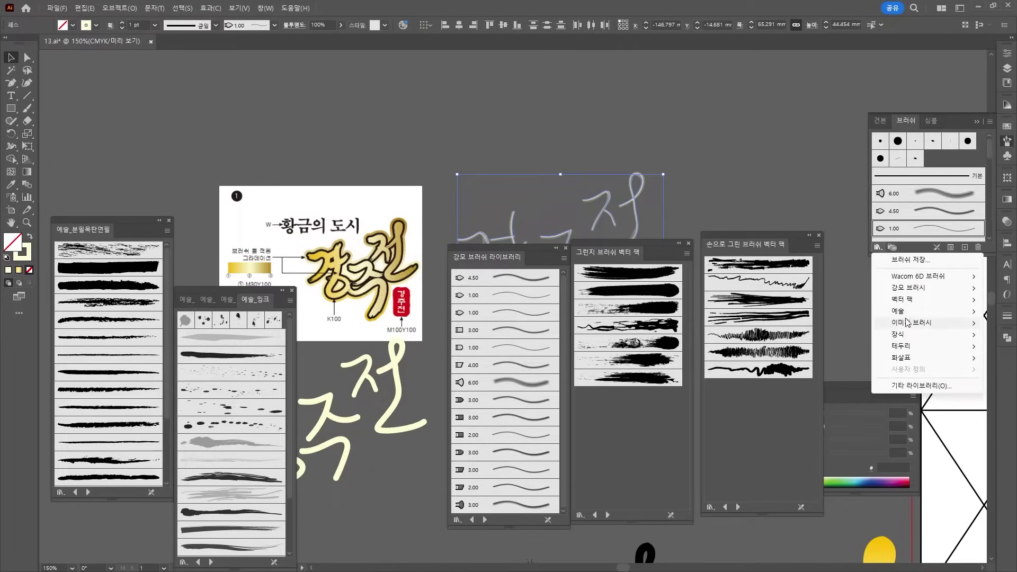
pyautogui.moveTo(909, 316)
pyautogui.click(826, 369)
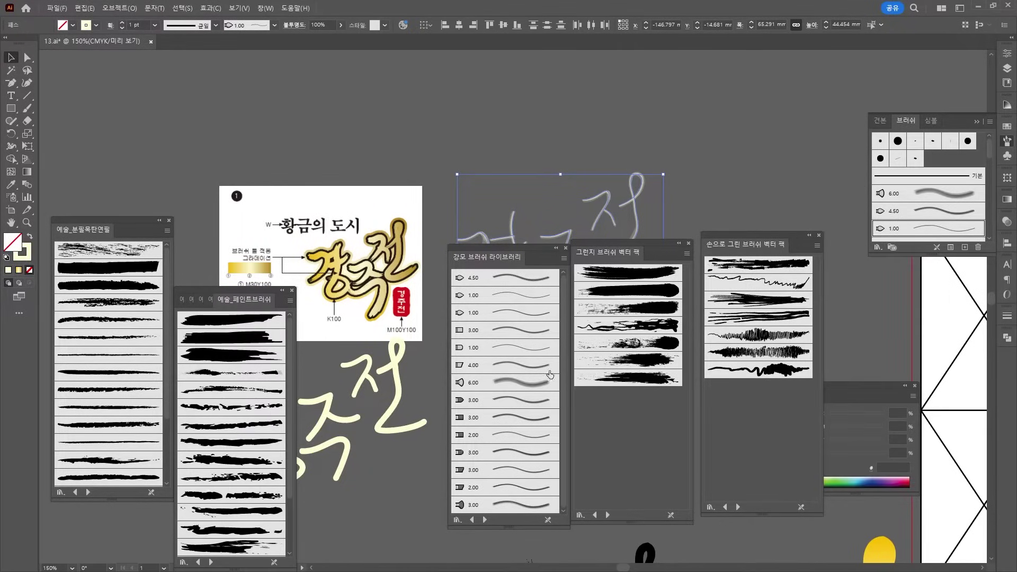
pyautogui.moveTo(232, 301); pyautogui.dragTo(327, 311)
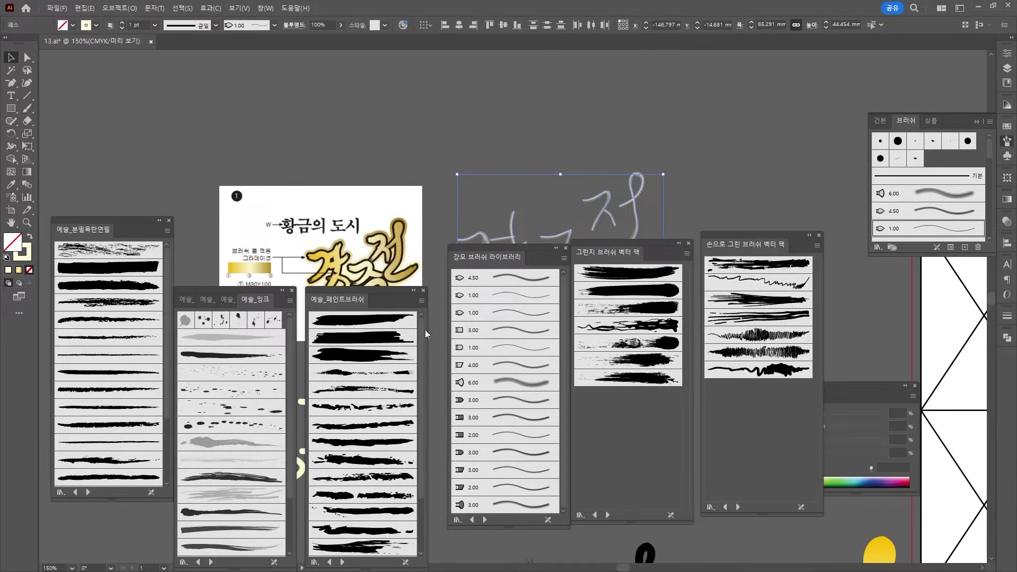
pyautogui.click(877, 246)
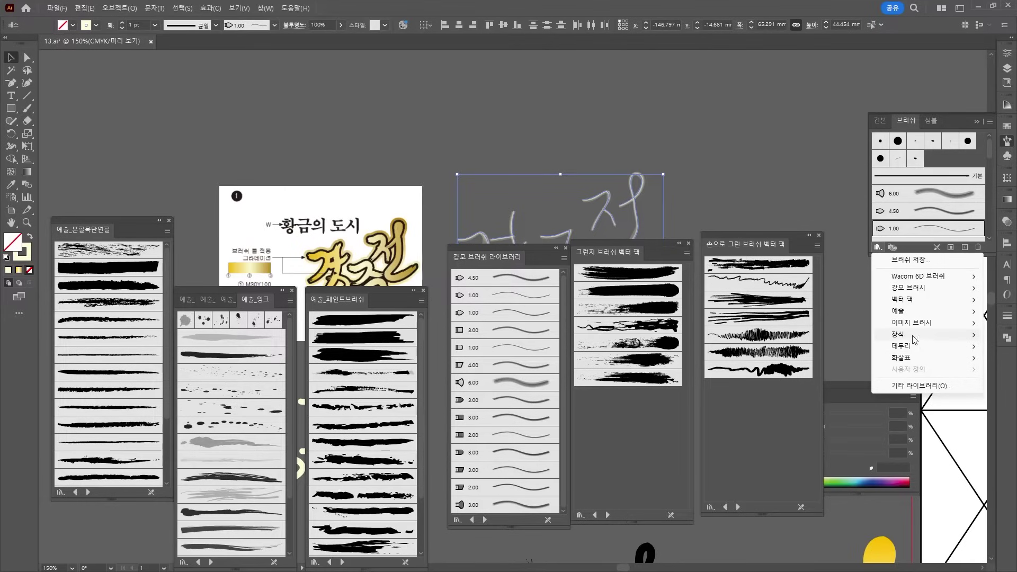
pyautogui.moveTo(918, 332)
pyautogui.click(818, 347)
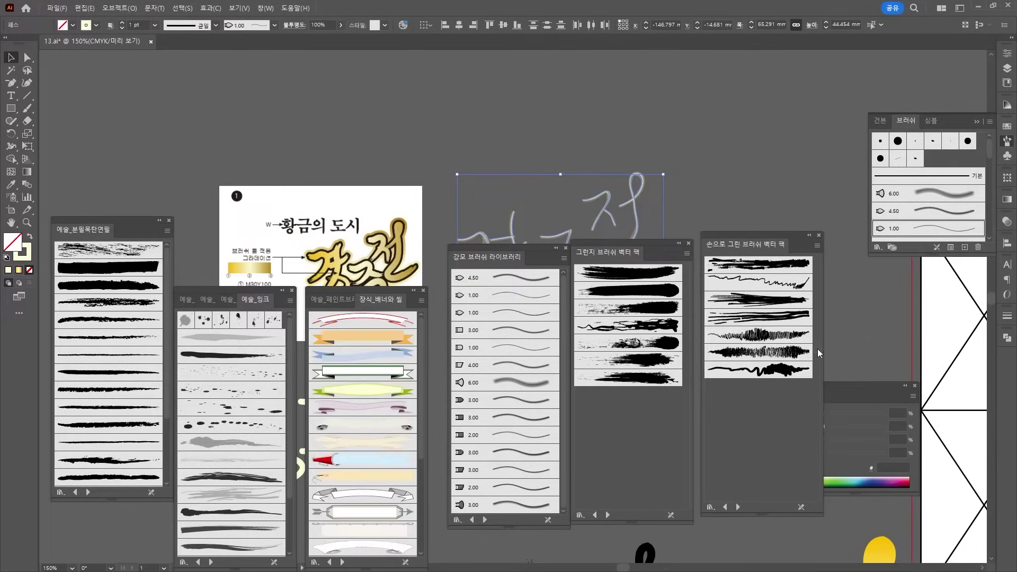
pyautogui.moveTo(380, 300); pyautogui.dragTo(426, 364)
pyautogui.click(523, 361)
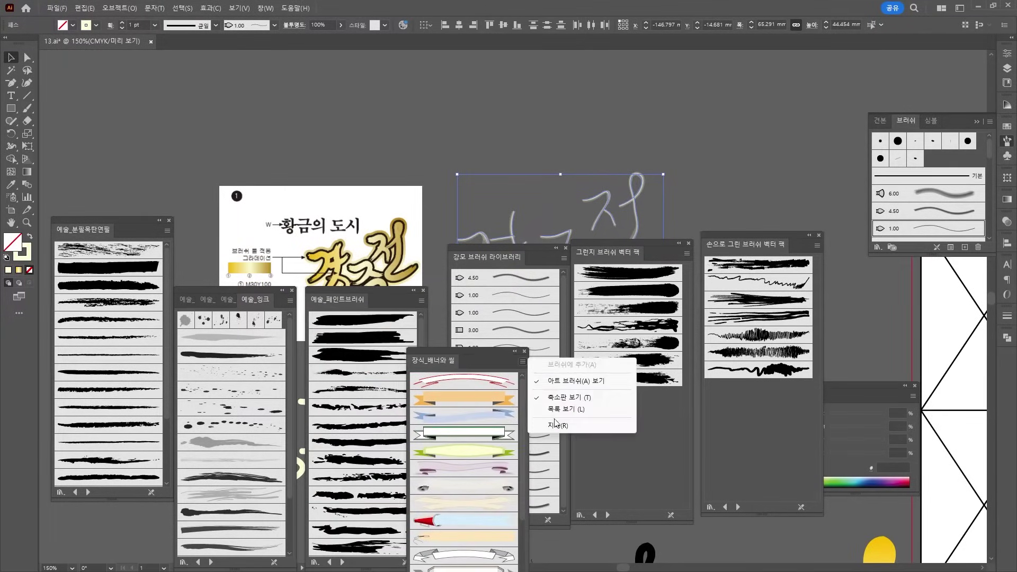
pyautogui.click(523, 361)
pyautogui.click(525, 351)
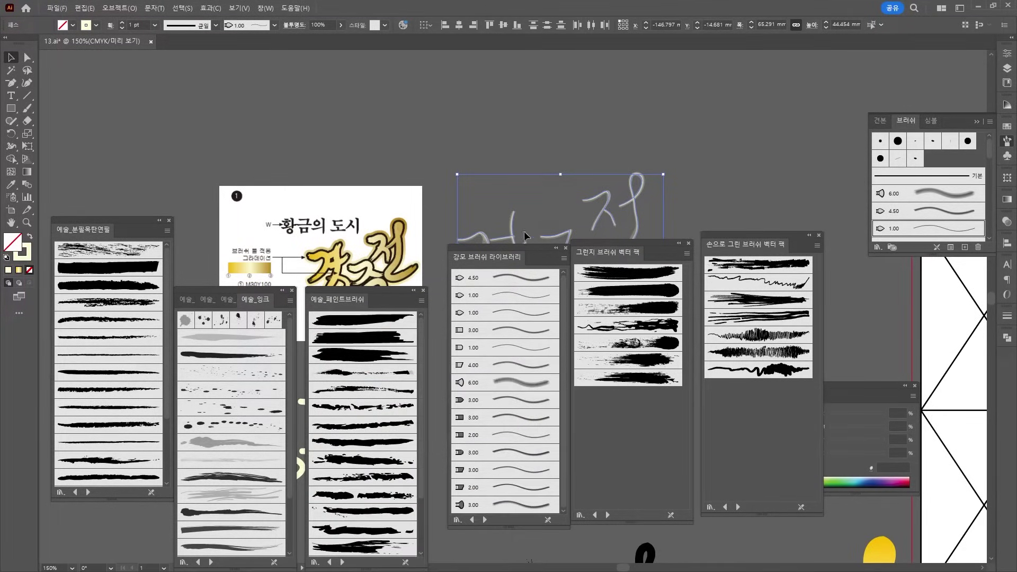
# Move the 경주전 lettering copy above the brush panels and close the 손으로 그린 브러쉬 벡터 팩 panel
pyautogui.moveTo(488, 239); pyautogui.dragTo(465, 133)
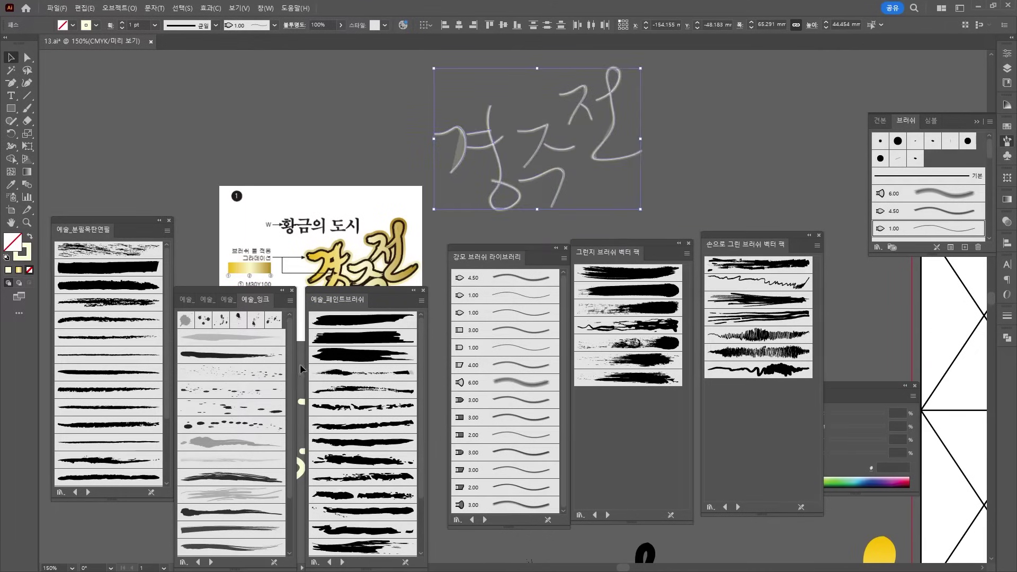
pyautogui.click(816, 246)
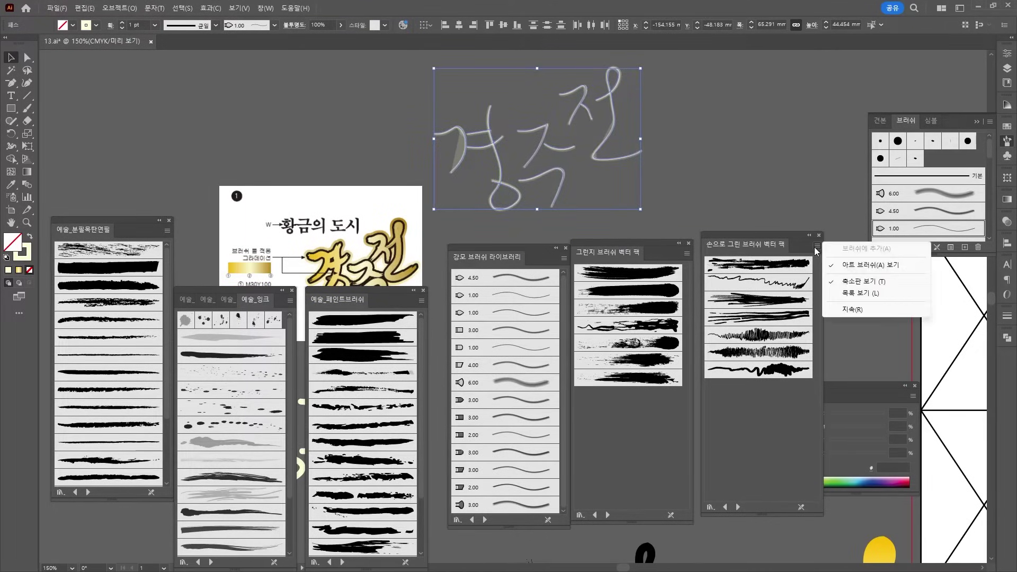
pyautogui.click(818, 236)
pyautogui.click(819, 236)
# Try the brushes of the 그런지 브러쉬 벡터 팩 library one after another on the selected lettering
pyautogui.click(637, 279)
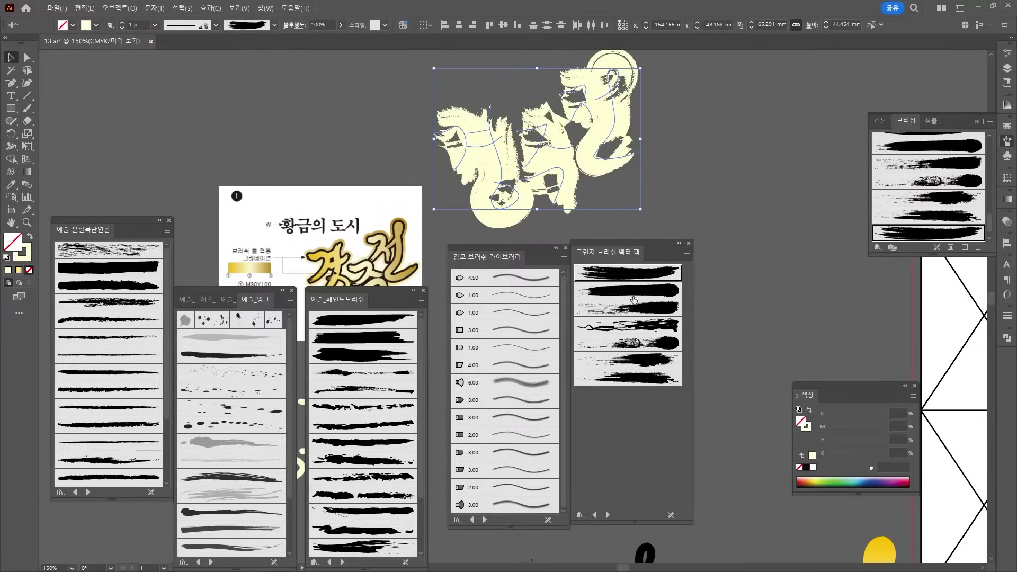
pyautogui.click(634, 294)
pyautogui.click(635, 310)
pyautogui.click(641, 343)
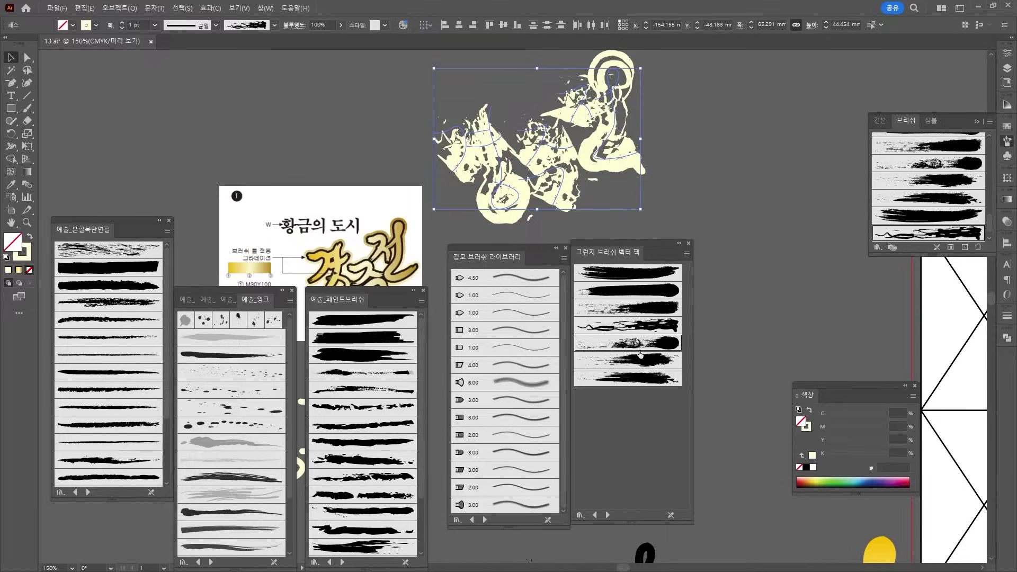
pyautogui.click(639, 360)
pyautogui.click(639, 378)
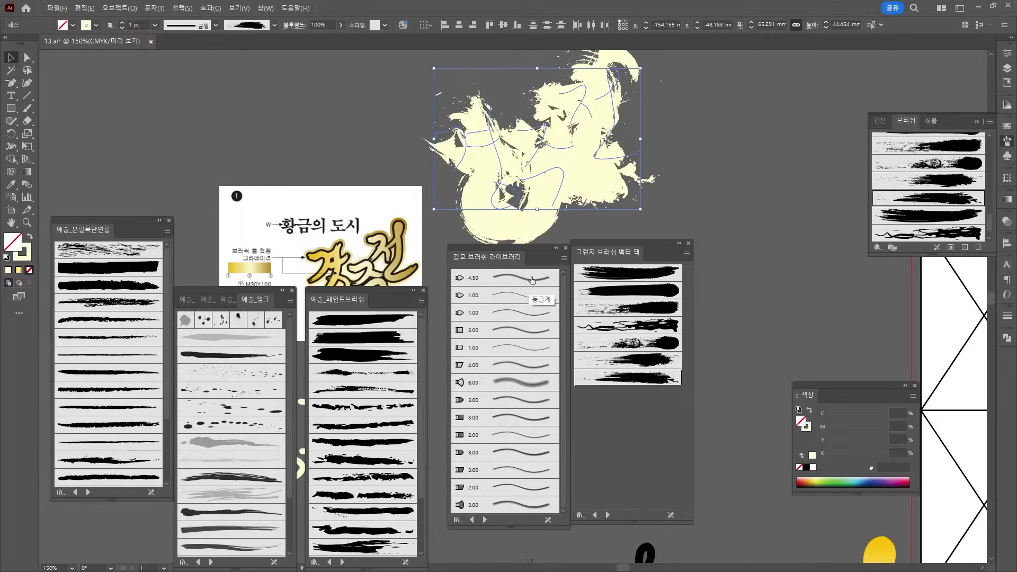
# Try the 4.00 and 2.00 bristle brushes and several 예술_잉크 brushes, including 만년필, on the lettering
pyautogui.click(529, 365)
pyautogui.click(522, 435)
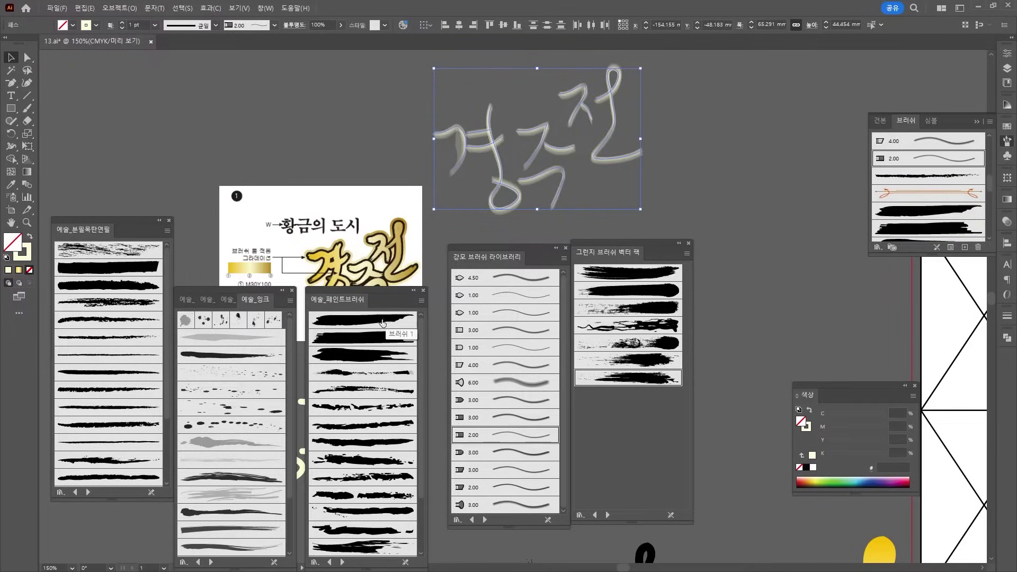
pyautogui.click(228, 510)
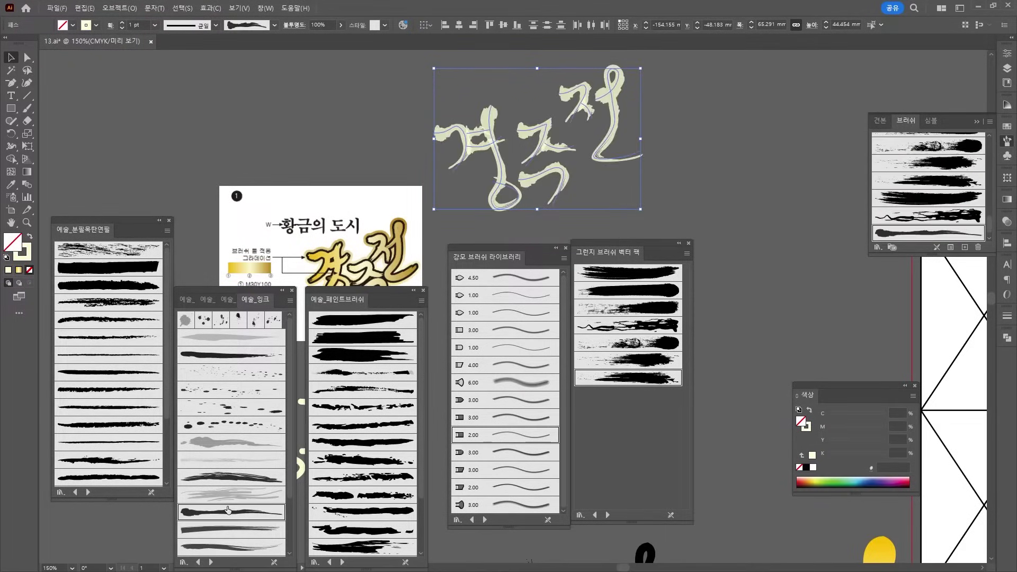
pyautogui.click(228, 478)
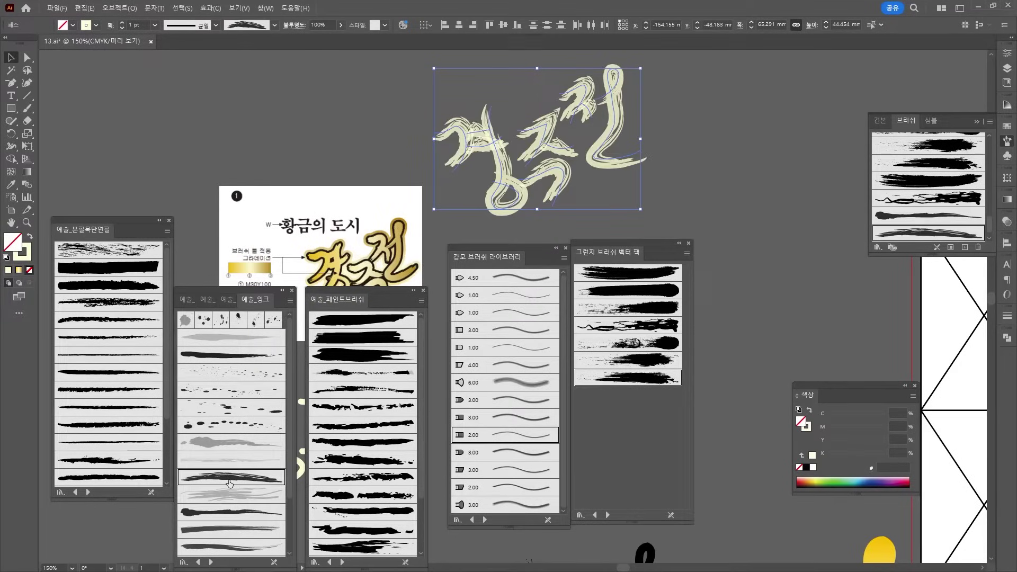
pyautogui.click(225, 362)
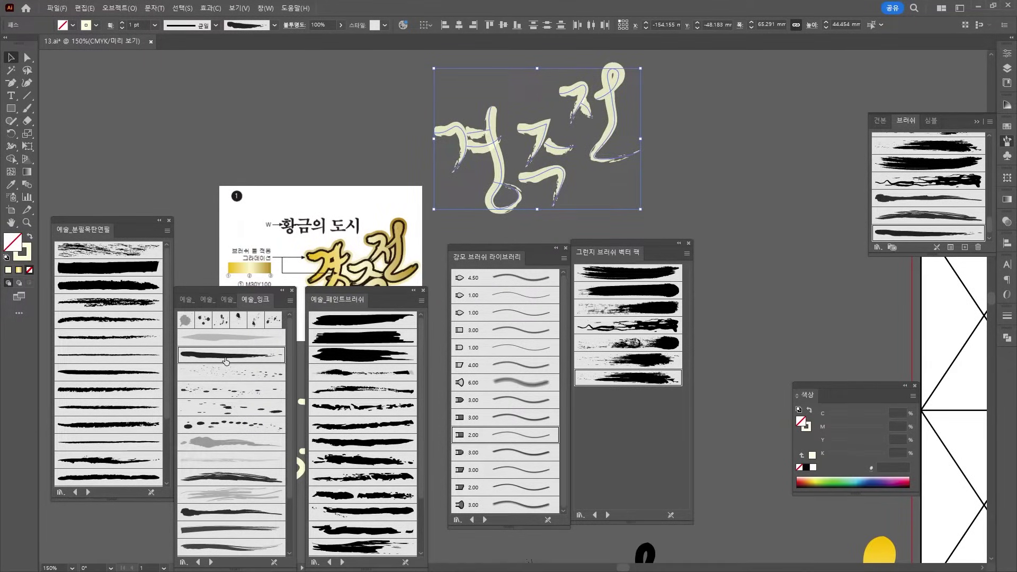
pyautogui.click(234, 512)
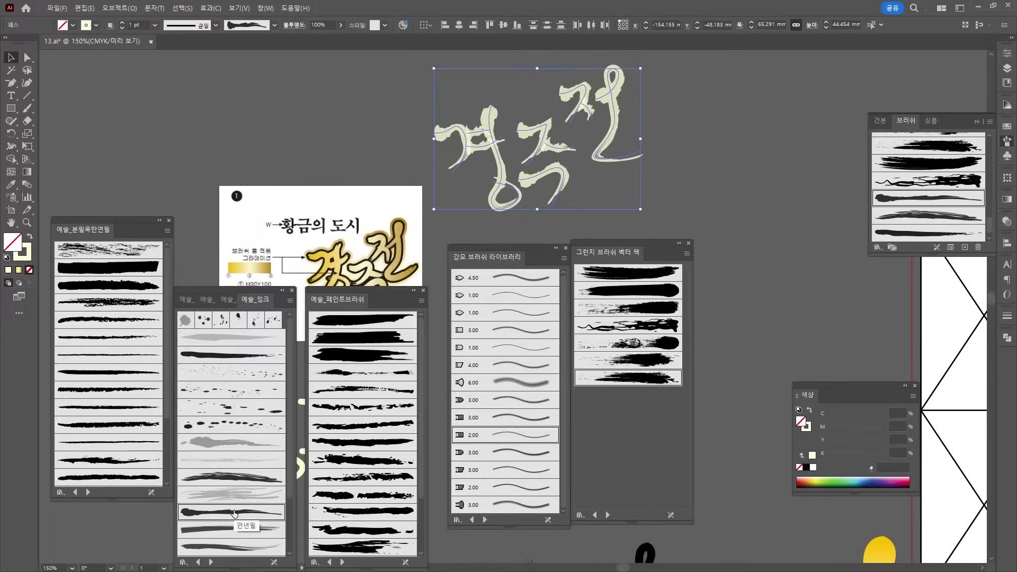
pyautogui.click(228, 356)
# Apply the second 그런지 브러쉬 벡터 팩 brush to the lettering and reduce its stroke weight to 0.25 pt
pyautogui.click(625, 275)
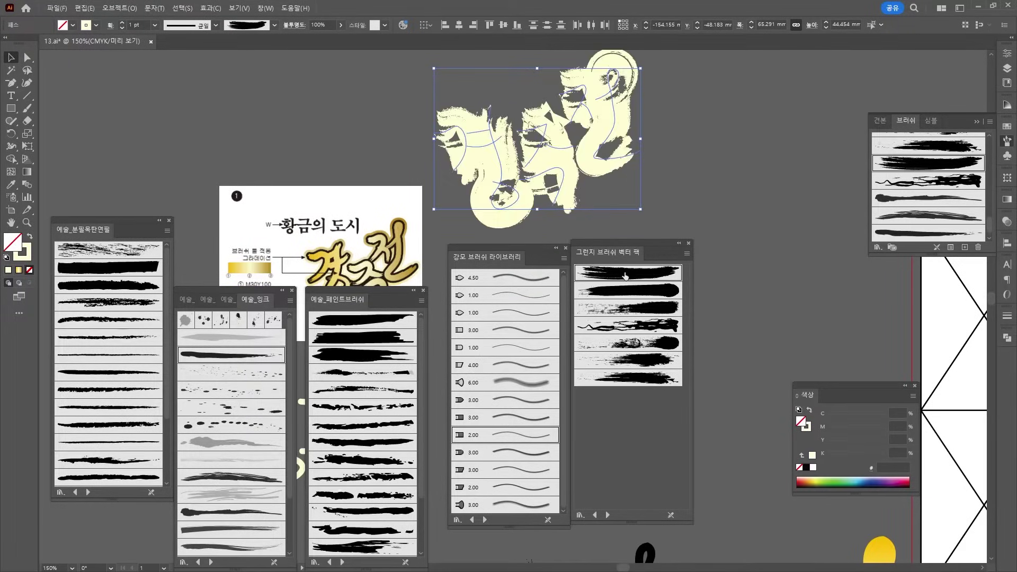
pyautogui.click(626, 291)
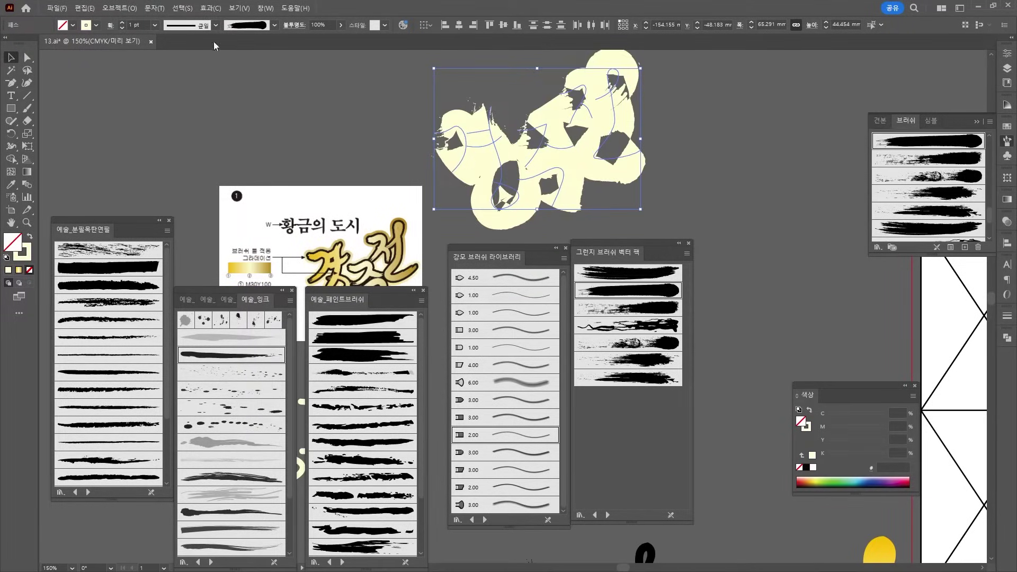
pyautogui.click(123, 28)
pyautogui.click(123, 27)
pyautogui.click(123, 27)
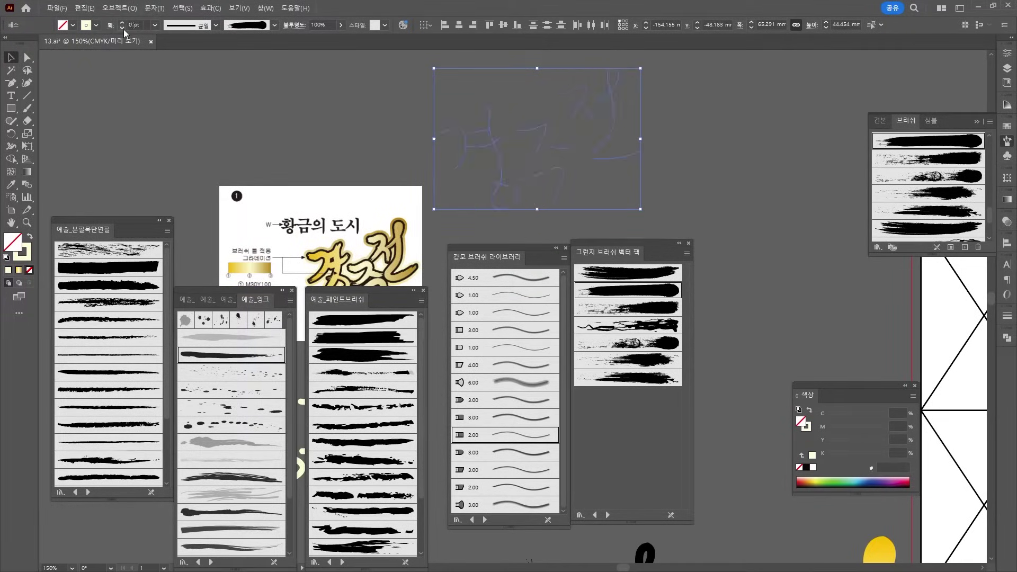
pyautogui.click(123, 28)
pyautogui.click(122, 23)
pyautogui.click(696, 121)
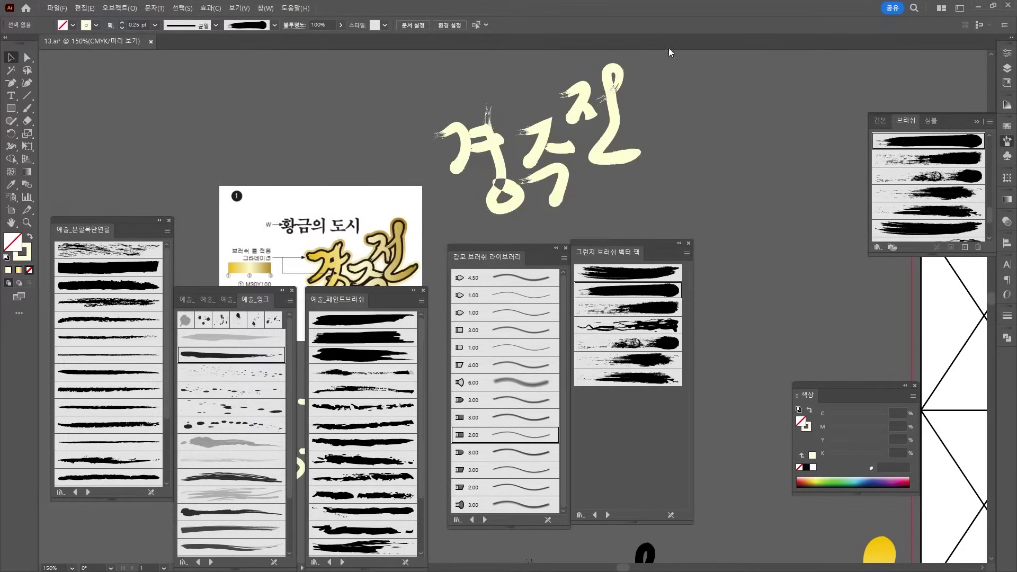
# Try several 예술_분필목탄연필 brushes on the lettering, finishing with the smooth tapered stroke in the middle of the library
pyautogui.click(463, 186)
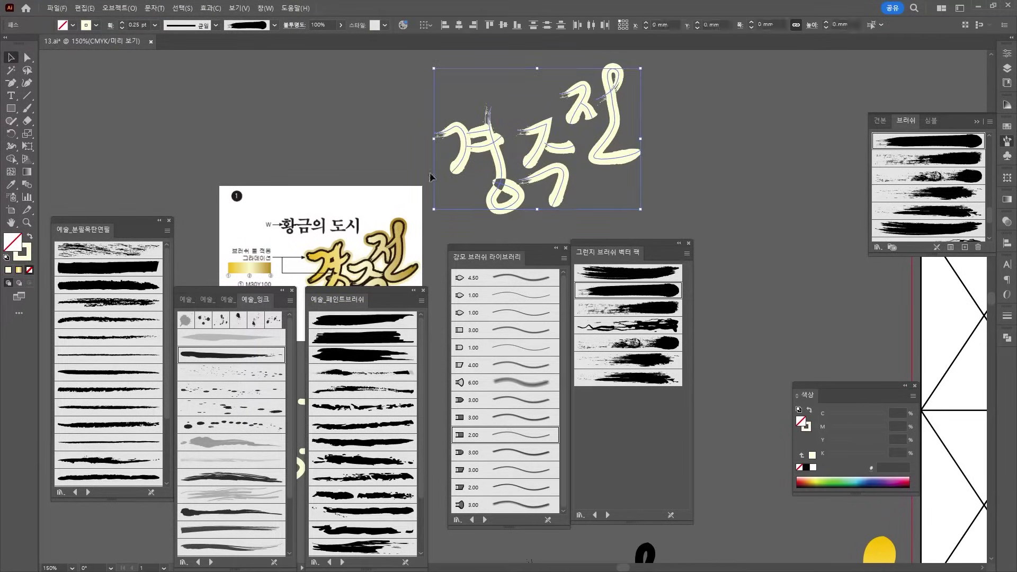
pyautogui.click(155, 25)
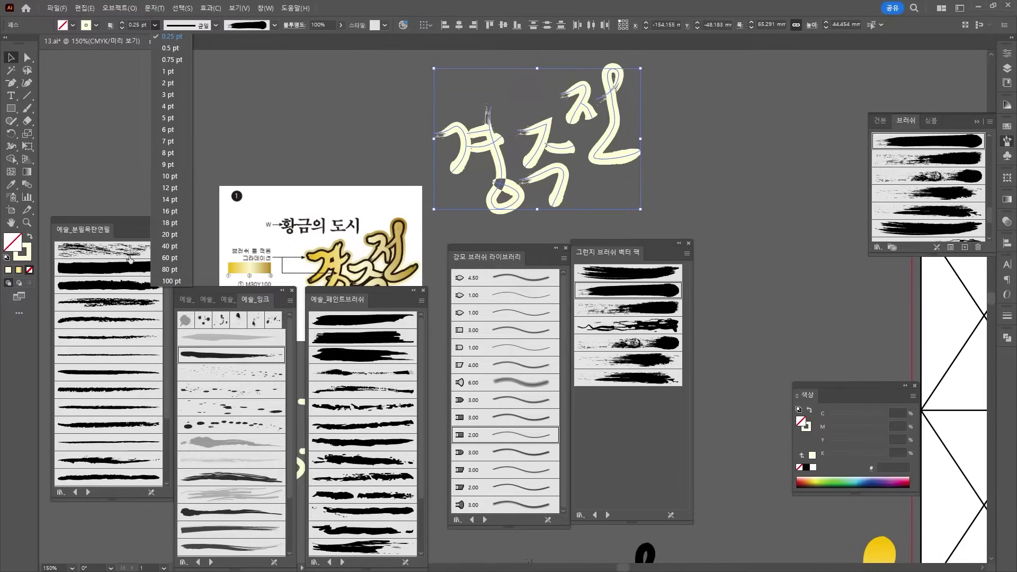
pyautogui.click(103, 288)
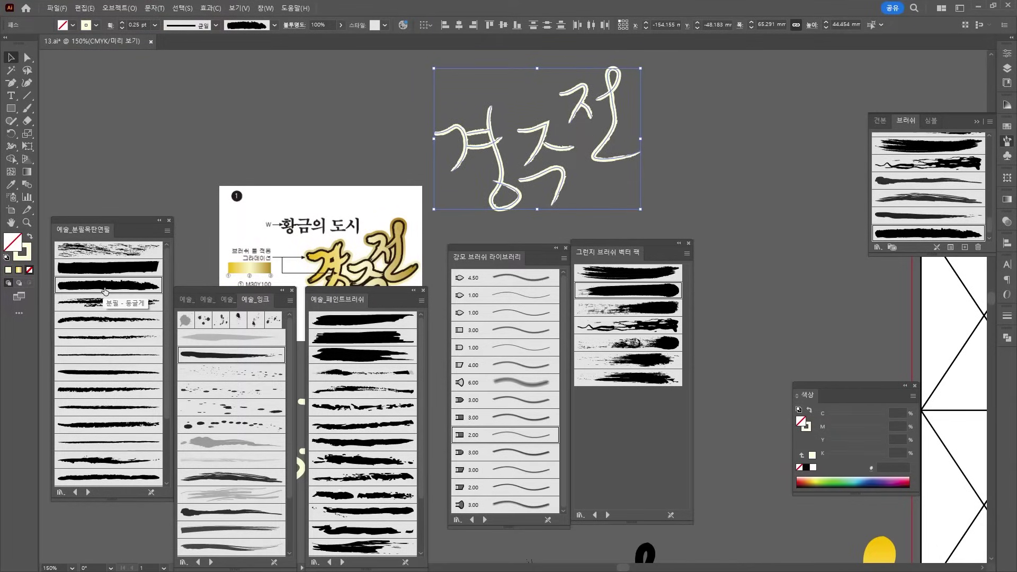
pyautogui.click(128, 320)
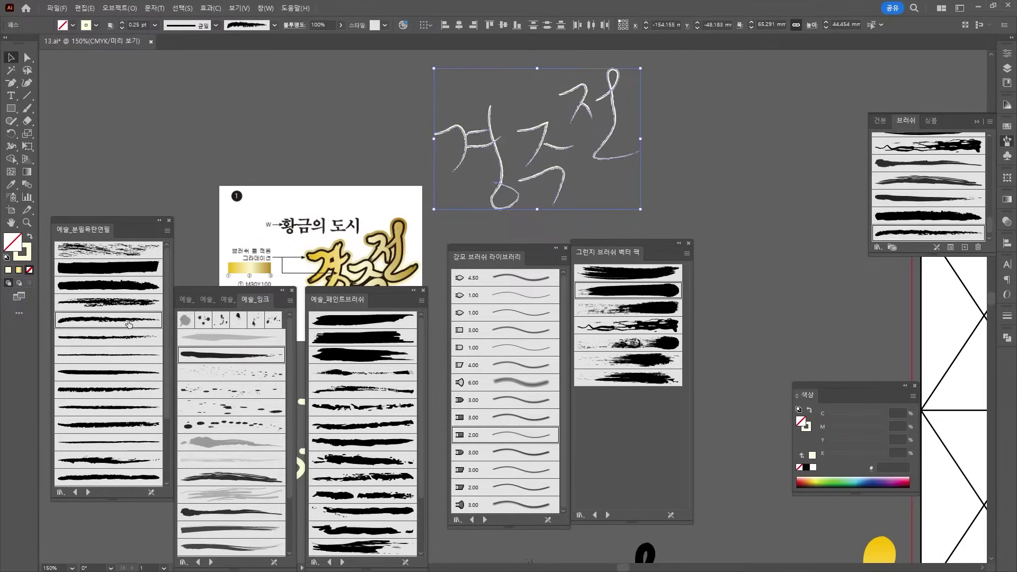
pyautogui.click(135, 337)
pyautogui.click(125, 458)
pyautogui.click(127, 475)
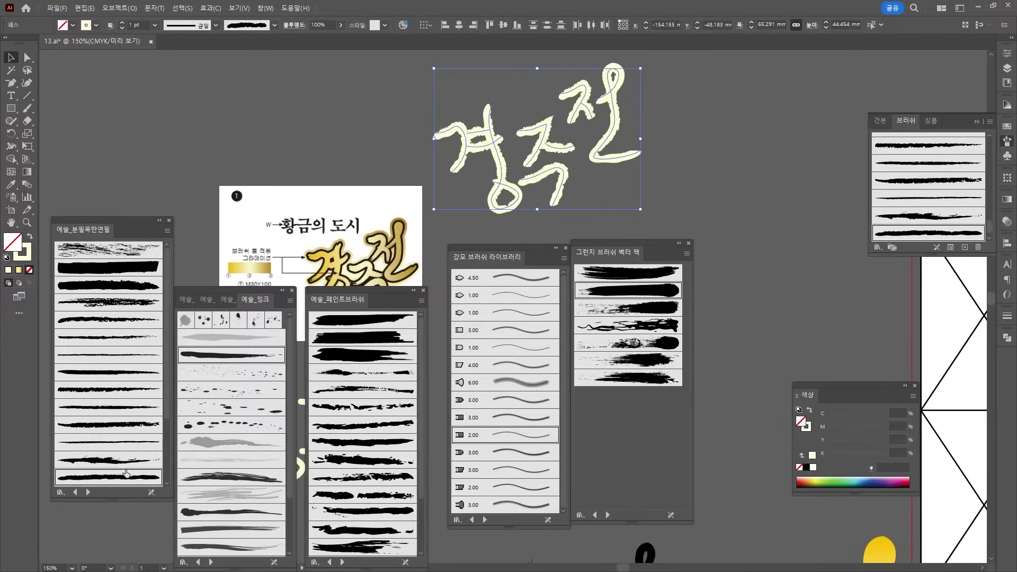
pyautogui.click(104, 377)
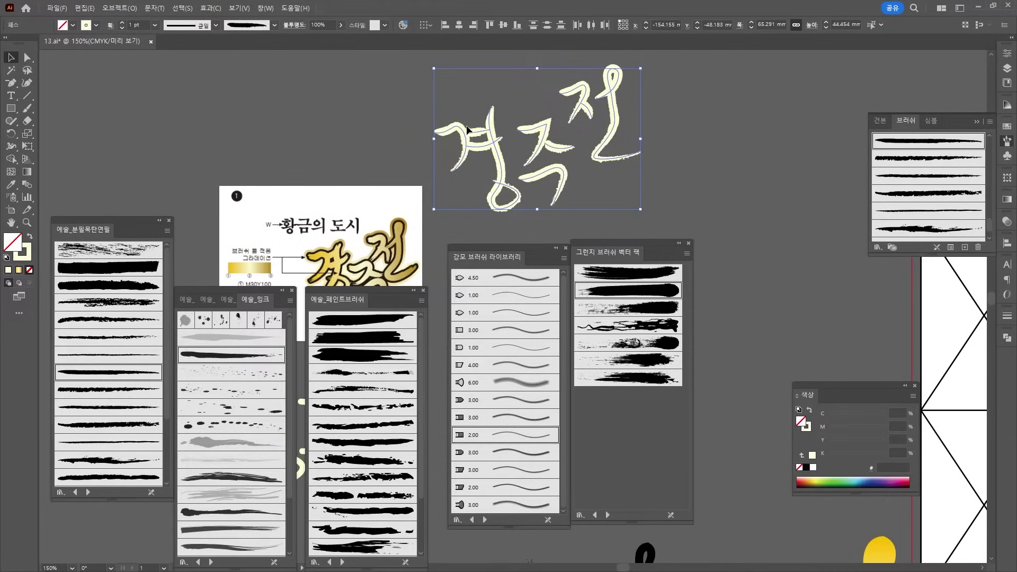
# Duplicate the brushed lettering beside itself, try the 만년필 ink brush on the copy and close the 예술_잉크 panel group
pyautogui.moveTo(468, 135); pyautogui.dragTo(684, 135)
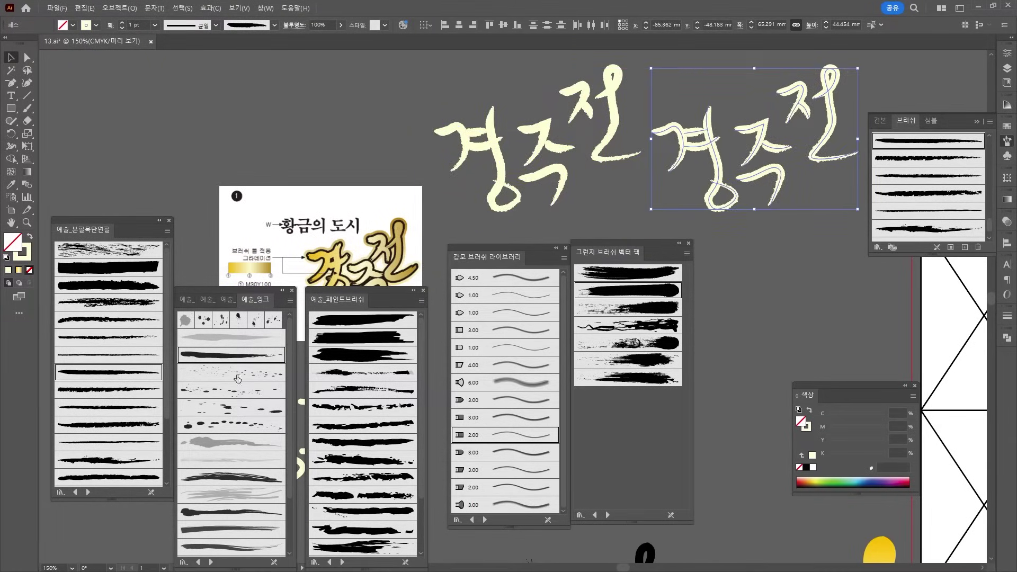
pyautogui.click(237, 512)
pyautogui.click(292, 291)
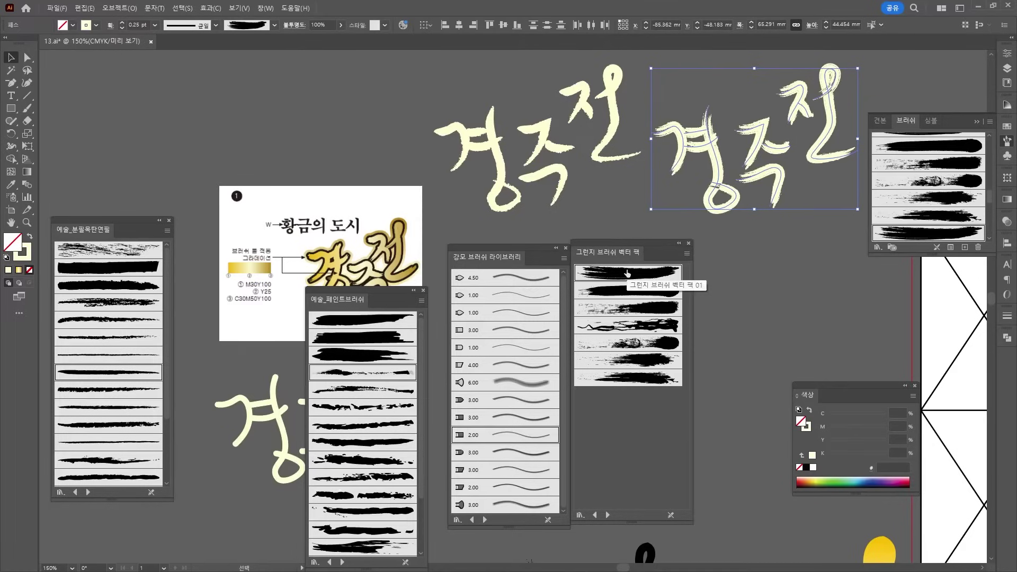
# Compare the first two 그런지 브러쉬 벡터 팩 brushes on the copied lettering, finishing with brush 01
pyautogui.click(630, 272)
pyautogui.click(626, 292)
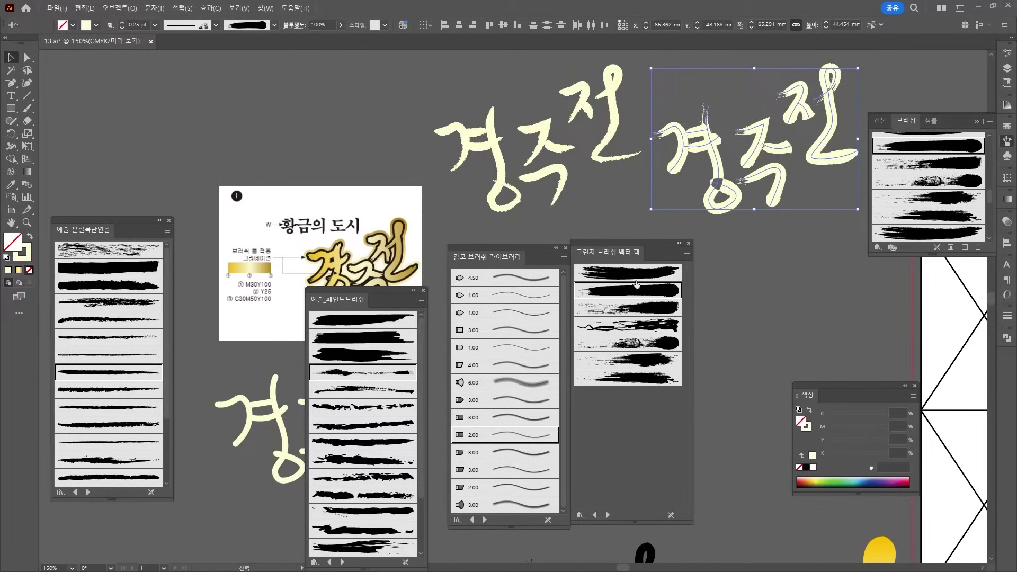
pyautogui.click(635, 273)
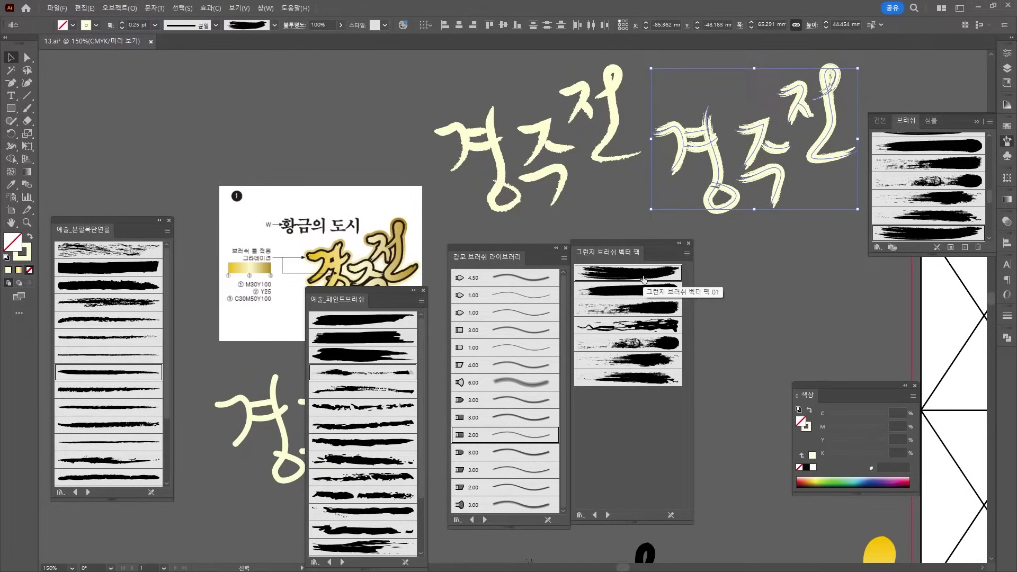
# Move the 그런지 브러쉬 벡터 팩 library aside and close the 예술_분필목탄연필, 예술_페인트브러쉬 and 강모 브러쉬 라이브러리 libraries
pyautogui.moveTo(600, 240); pyautogui.dragTo(812, 313)
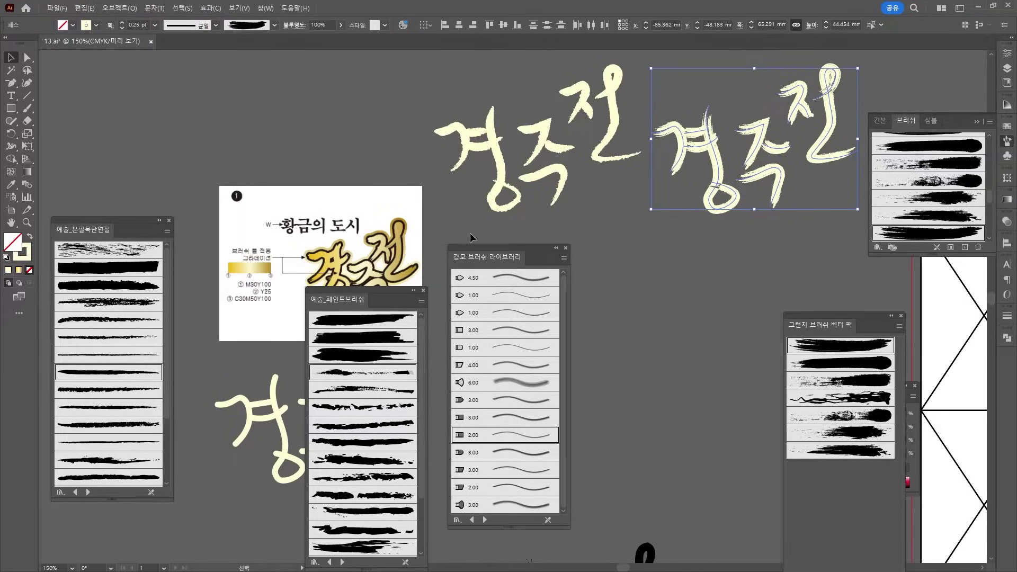
pyautogui.click(170, 221)
pyautogui.click(422, 291)
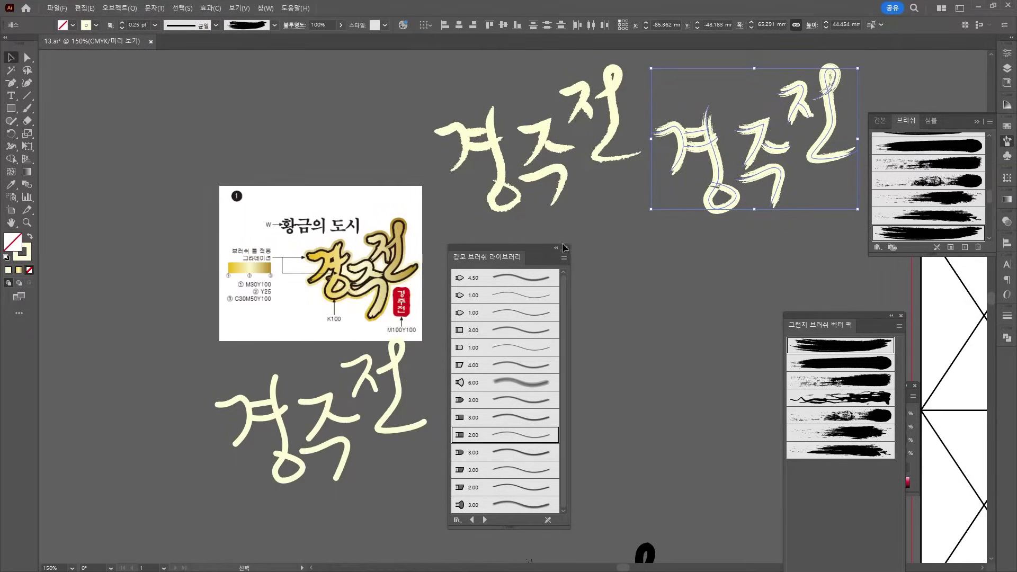
pyautogui.click(565, 248)
# Extend the start of 주's lower stroke toward 경 in the charcoal-brushed lettering and move 경 slightly right
pyautogui.click(602, 156)
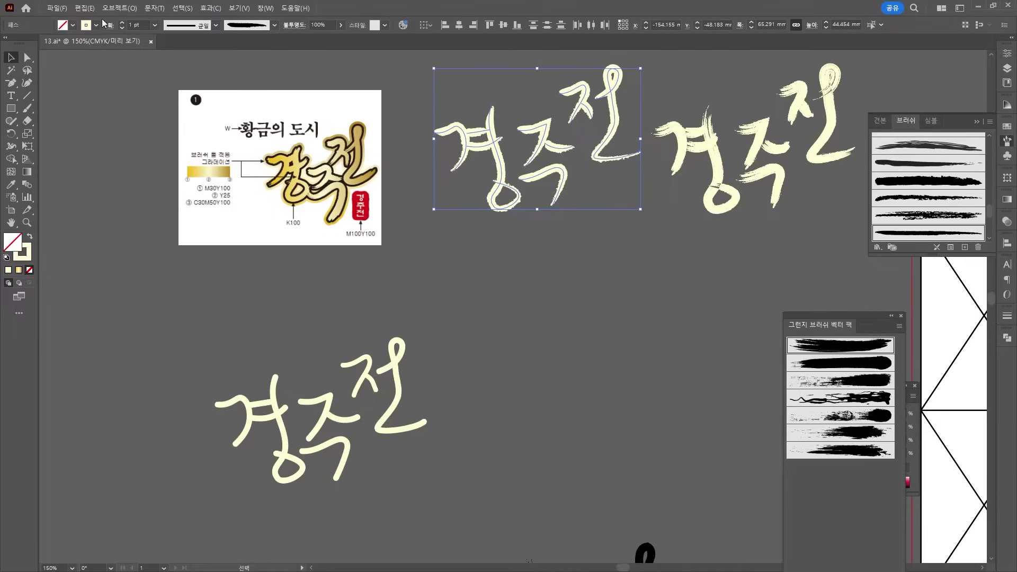
pyautogui.click(561, 263)
pyautogui.click(27, 57)
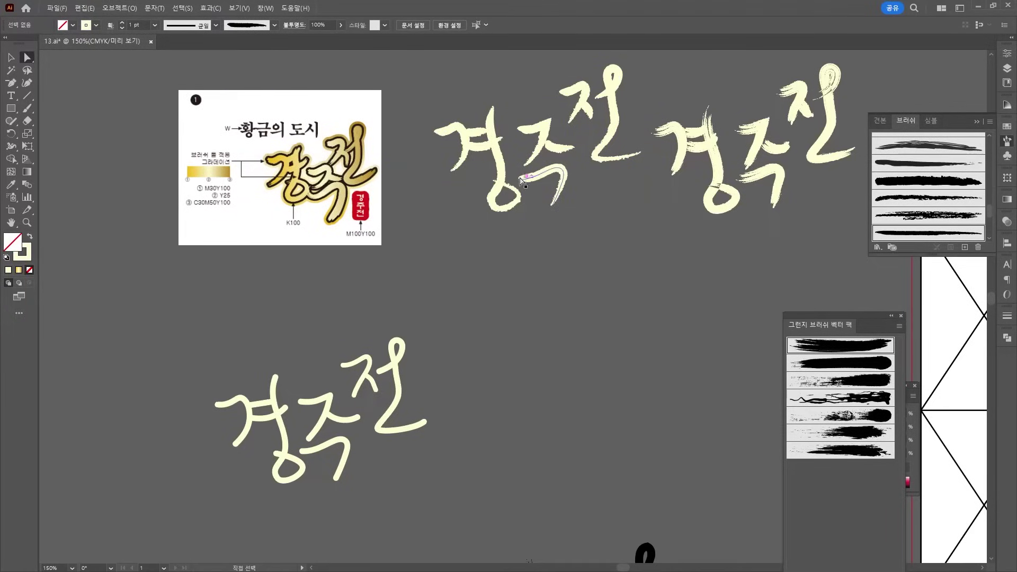
pyautogui.moveTo(518, 178)
pyautogui.mouseDown()
pyautogui.moveTo(413, 254)
pyautogui.moveTo(507, 181)
pyautogui.mouseUp()
pyautogui.press('v')
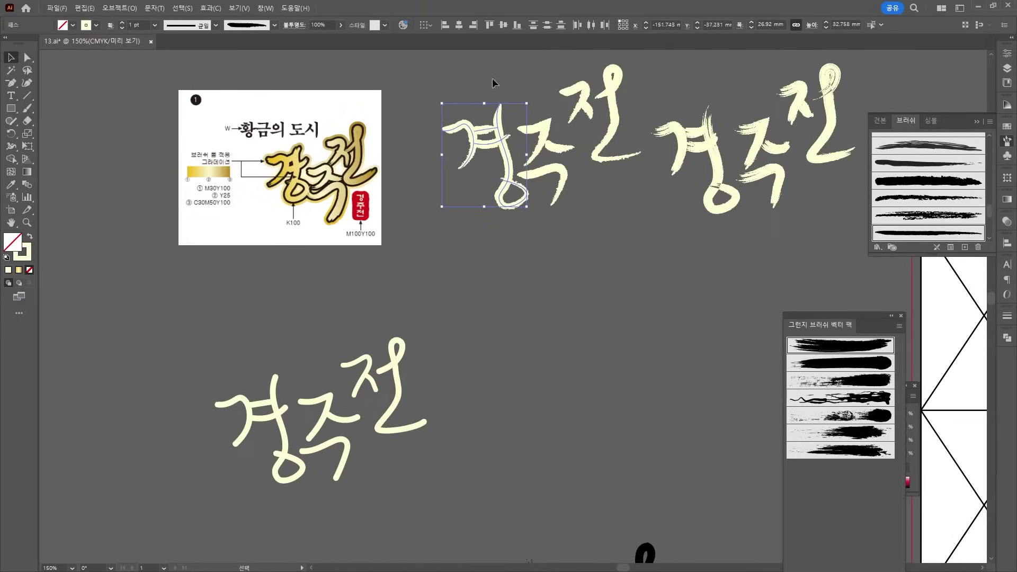
# Raise the long vertical stroke and ring of 경 by about 5 mm, shifting it about 1.6 mm left
pyautogui.click(493, 84)
pyautogui.click(500, 122)
pyautogui.click(28, 58)
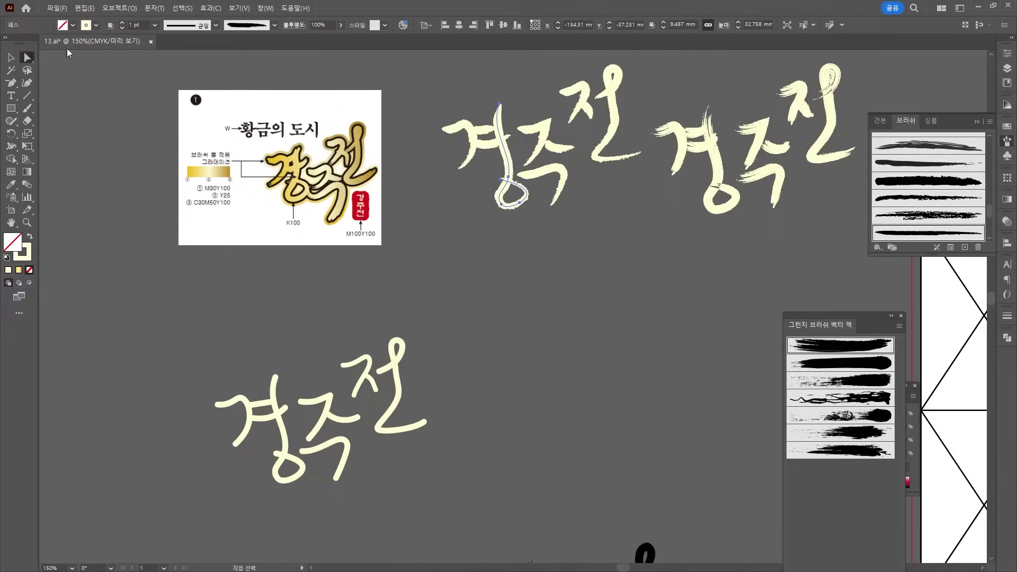
pyautogui.press('v')
pyautogui.moveTo(508, 173); pyautogui.dragTo(506, 160)
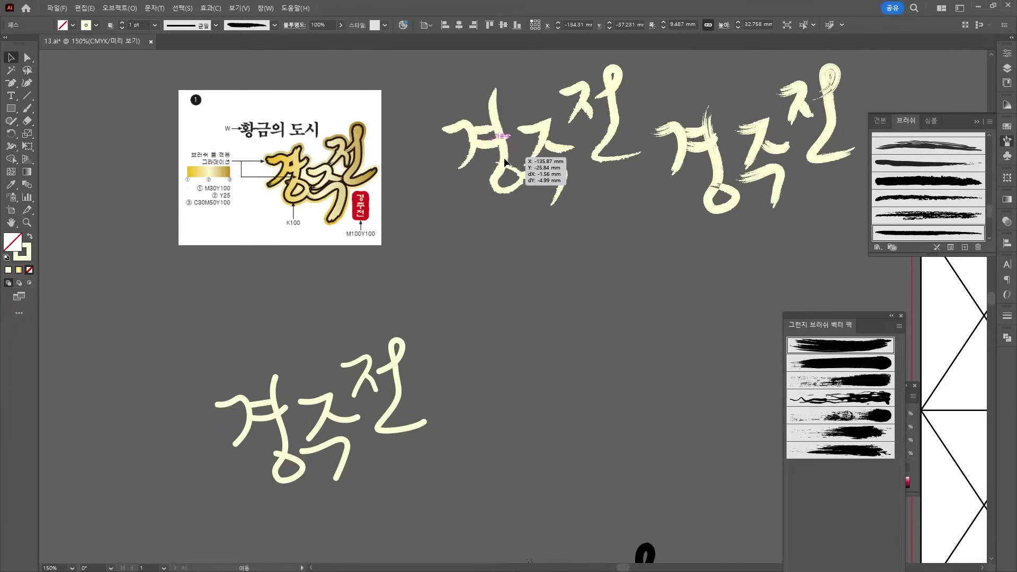
# Adjust the lower stroke of 주 and move 전 down and left so it overlaps 주
pyautogui.press('a')
pyautogui.click(569, 181)
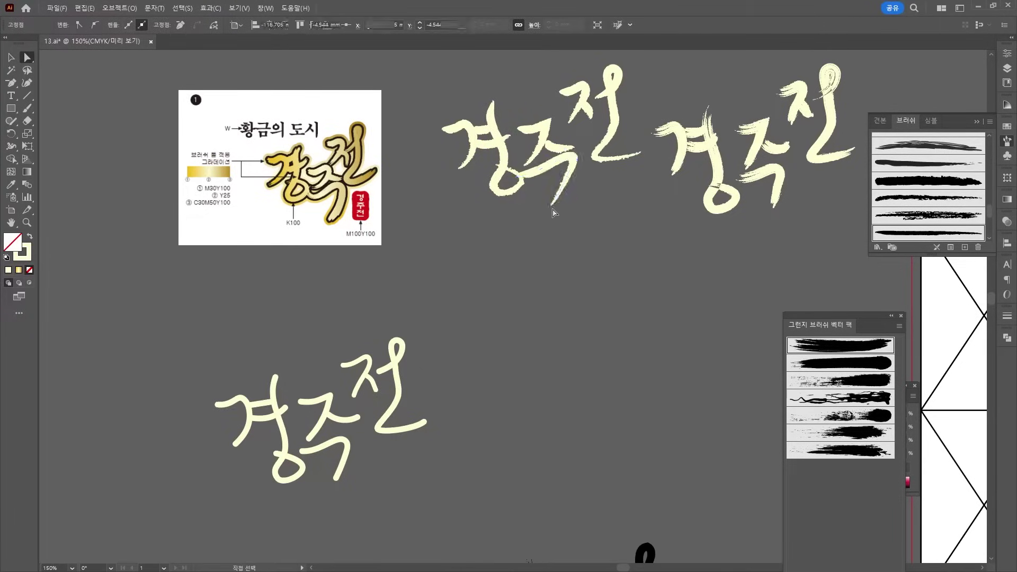
pyautogui.press('v')
pyautogui.moveTo(560, 82)
pyautogui.mouseDown()
pyautogui.moveTo(596, 109)
pyautogui.moveTo(588, 119)
pyautogui.mouseUp()
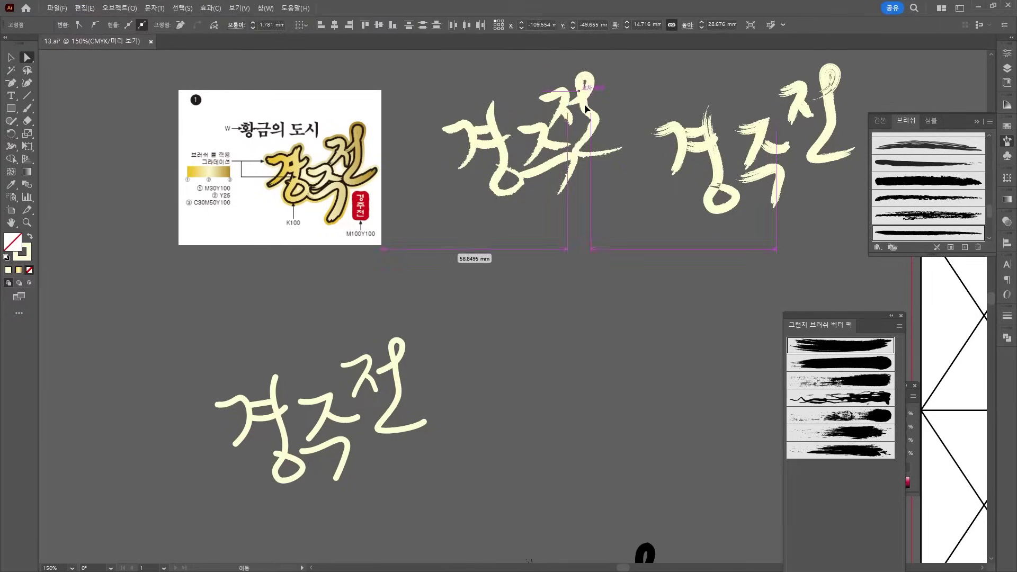
# Nudge the anchor point at the lower-left bend of 전 to refine where it meets 주
pyautogui.press('a')
pyautogui.click(581, 153)
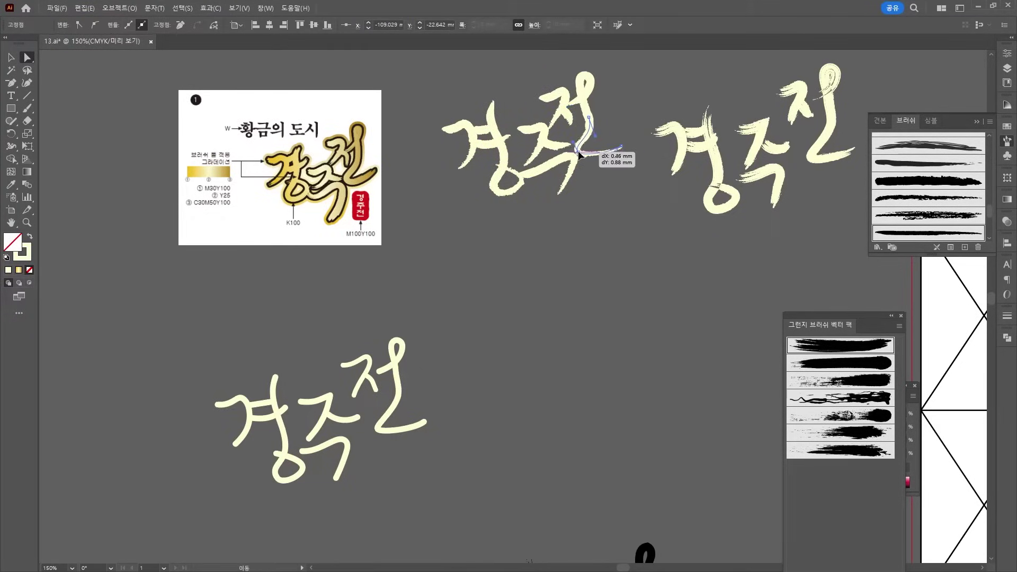
pyautogui.click(590, 168)
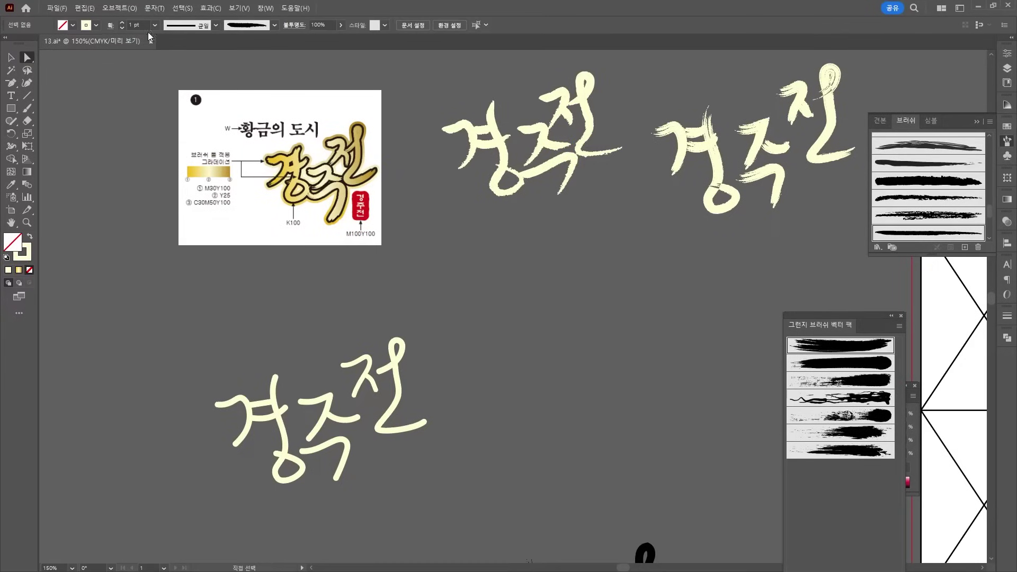
pyautogui.click(10, 58)
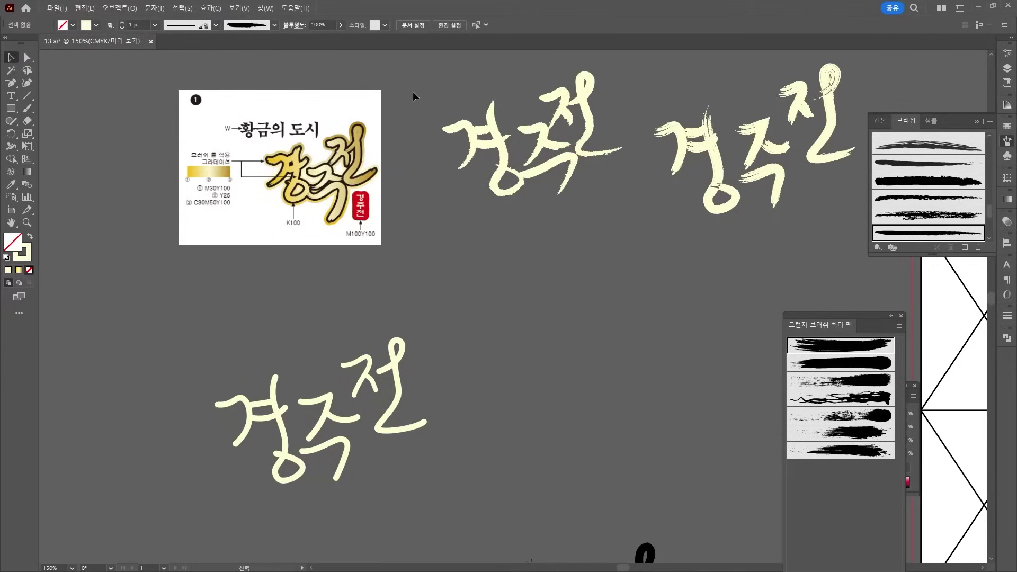
# Expand the appearance of the charcoal-brushed lettering and of the grunge-brushed lettering beside it
pyautogui.moveTo(657, 242); pyautogui.dragTo(610, 191)
pyautogui.click(119, 8)
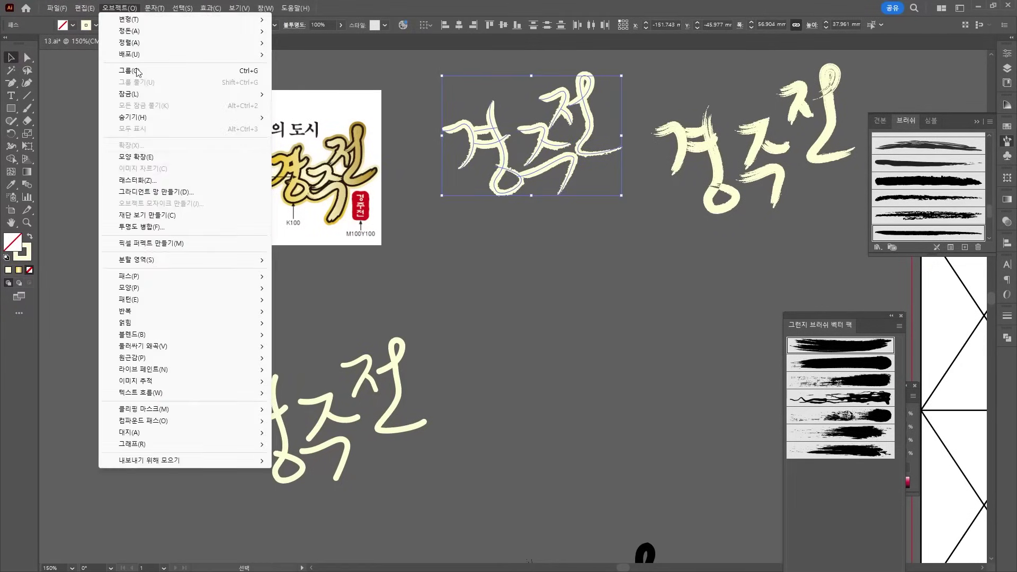
pyautogui.click(136, 156)
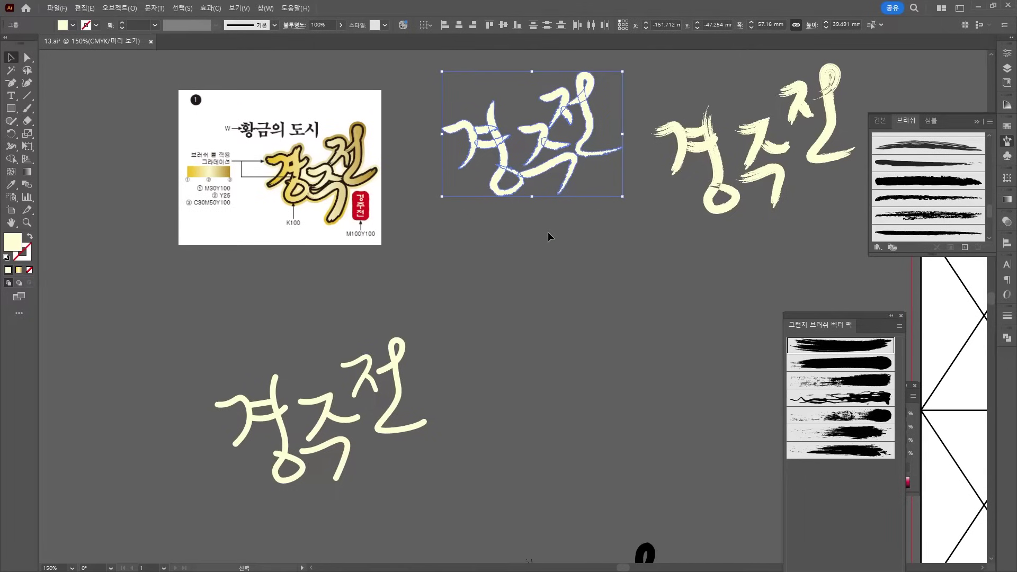
pyautogui.click(689, 70)
pyautogui.moveTo(848, 159); pyautogui.dragTo(843, 235)
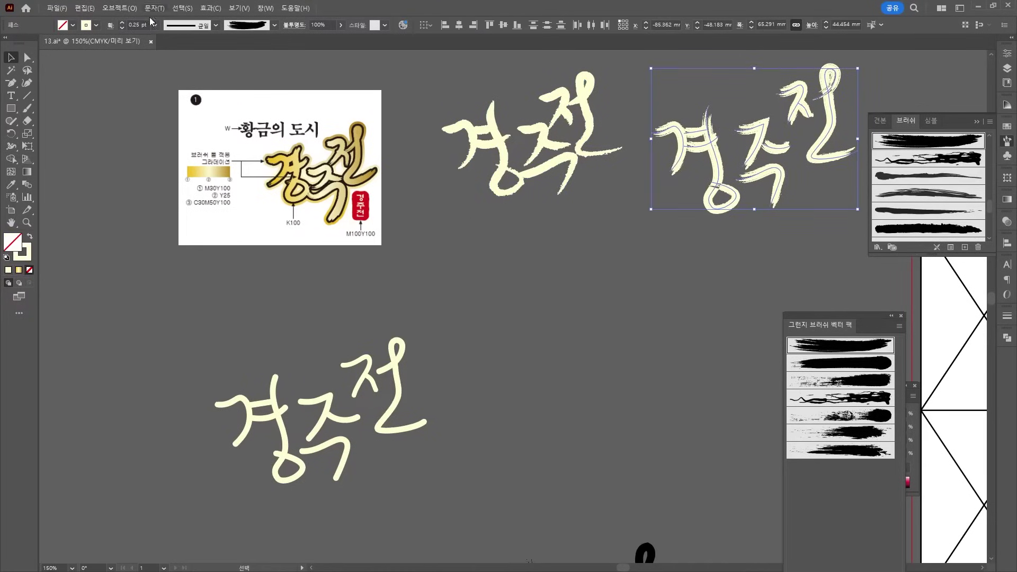
pyautogui.click(119, 8)
pyautogui.click(143, 128)
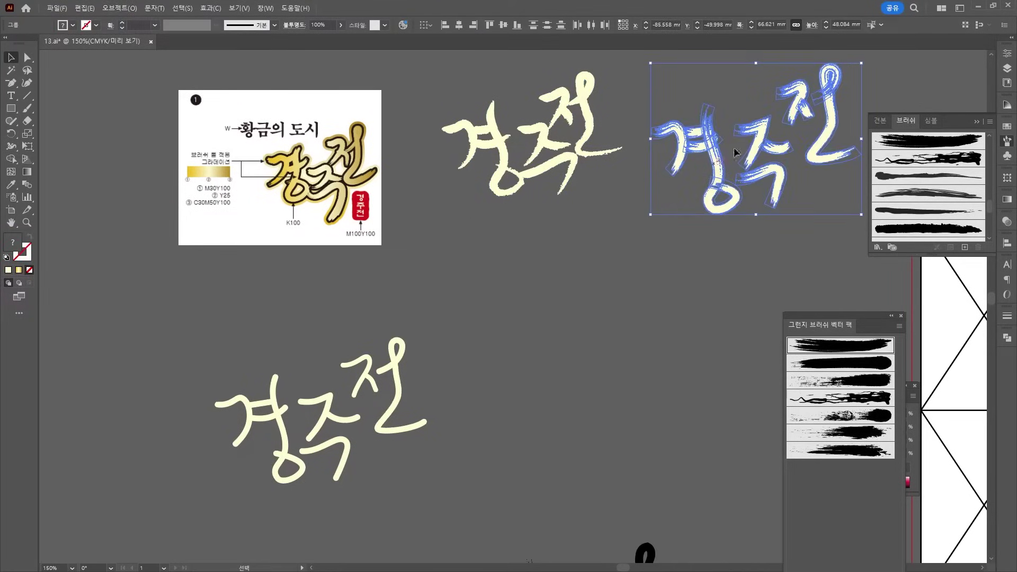
# Examine the expanded outlines of both letterings up close, comparing the individual strokes
pyautogui.click(709, 109)
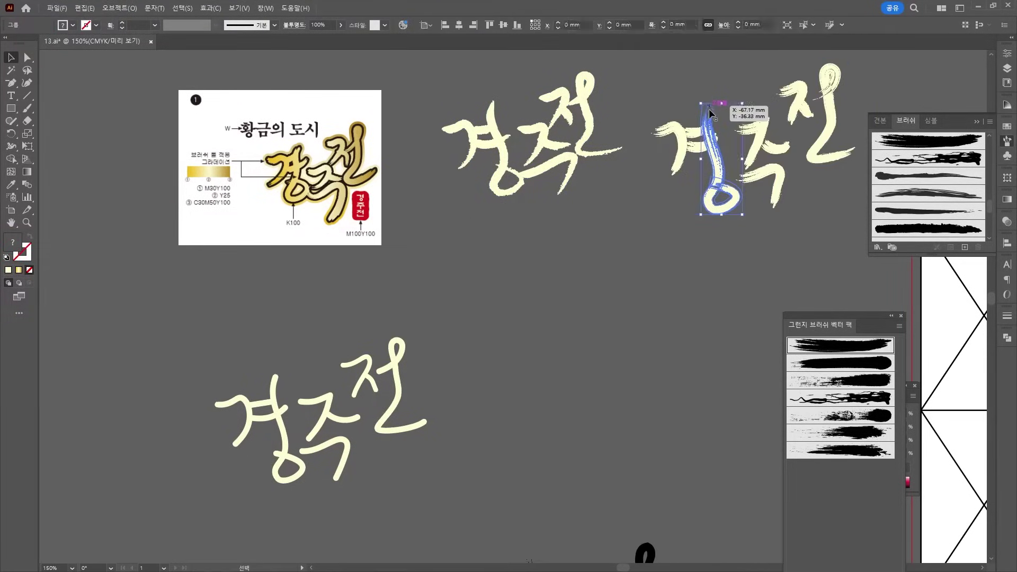
pyautogui.scroll(3, 741, 125)
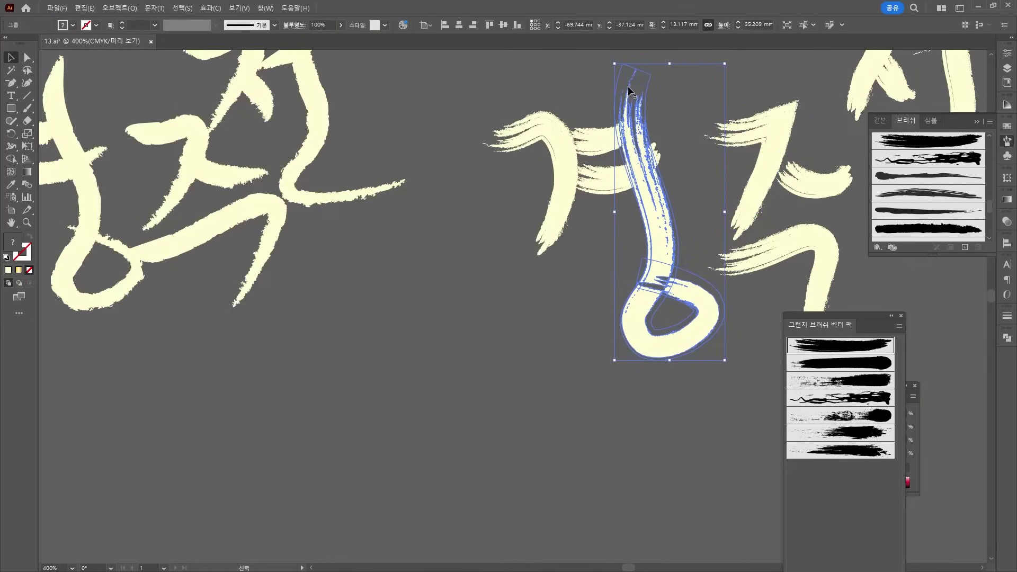
pyautogui.scroll(-1, 636, 109)
pyautogui.scroll(-1, 635, 110)
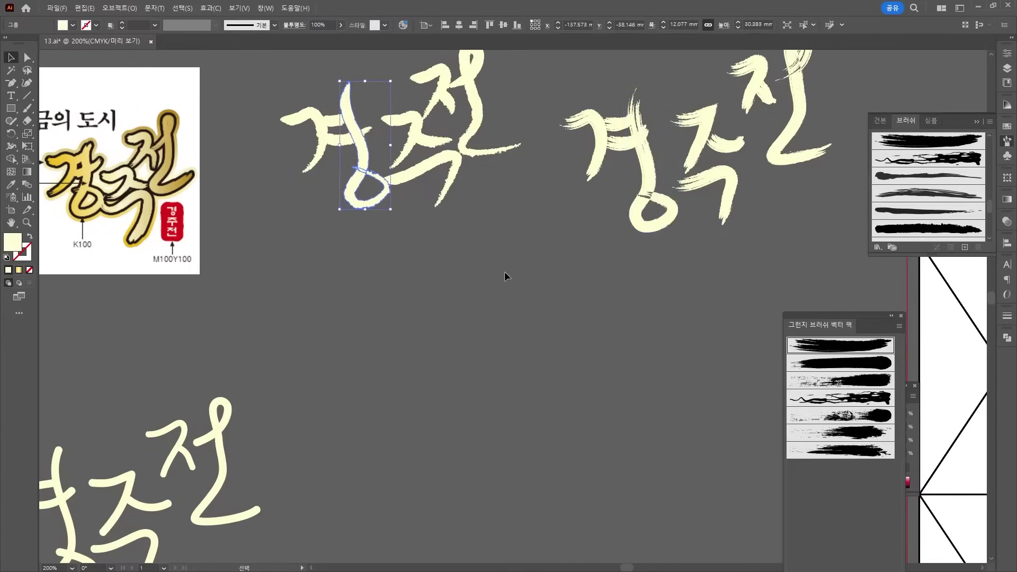
pyautogui.click(630, 139)
pyautogui.moveTo(631, 139)
pyautogui.mouseDown()
pyautogui.moveTo(686, 106)
pyautogui.moveTo(688, 154)
pyautogui.moveTo(727, 144)
pyautogui.mouseUp()
pyautogui.scroll(-1, 589, 130)
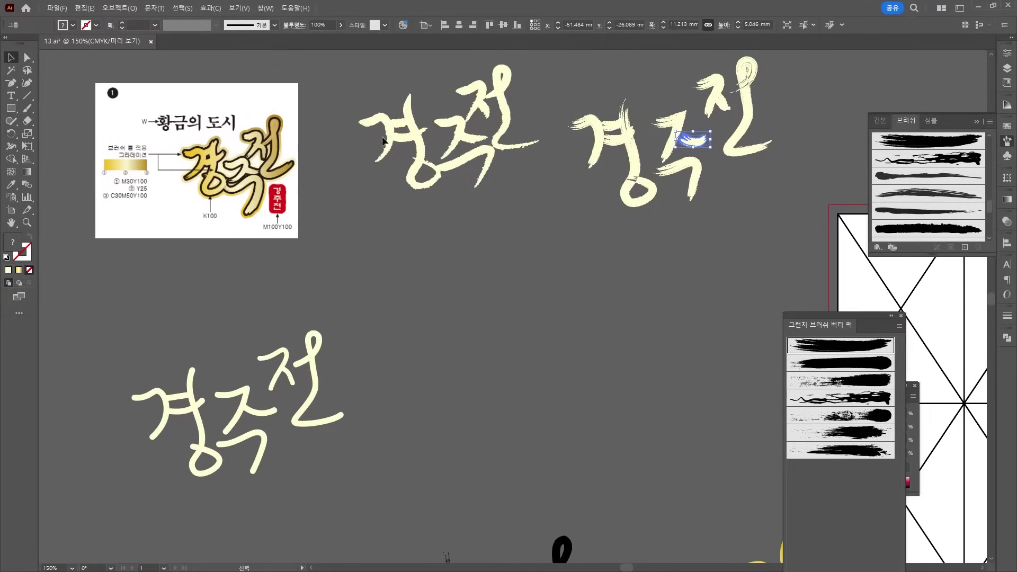
# Check which brush the charcoal lettering uses and add the text label 목탄 매끄럽게 above it
pyautogui.moveTo(357, 112)
pyautogui.mouseDown()
pyautogui.moveTo(399, 164)
pyautogui.moveTo(507, 169)
pyautogui.mouseUp()
pyautogui.click(274, 25)
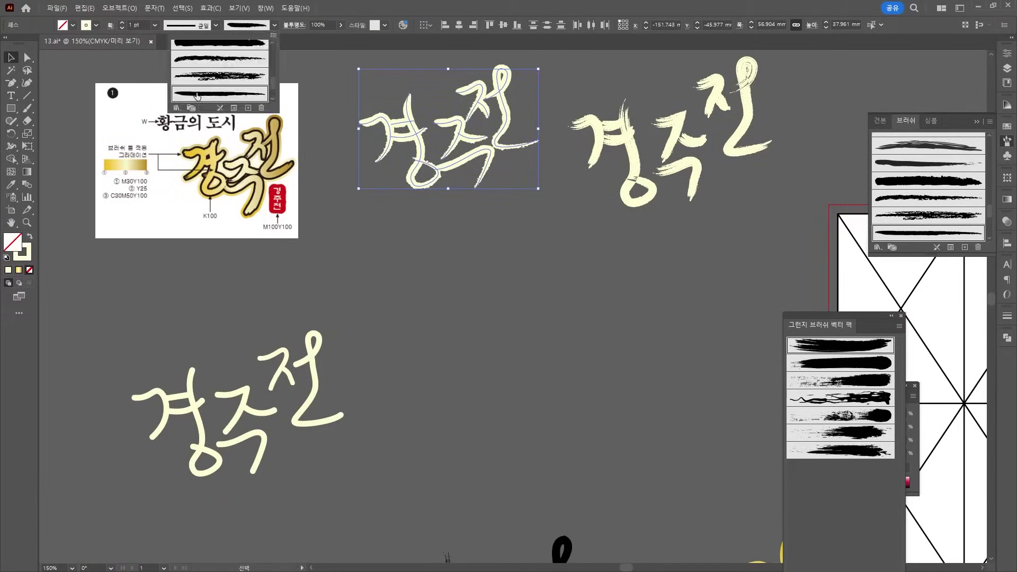
pyautogui.click(14, 59)
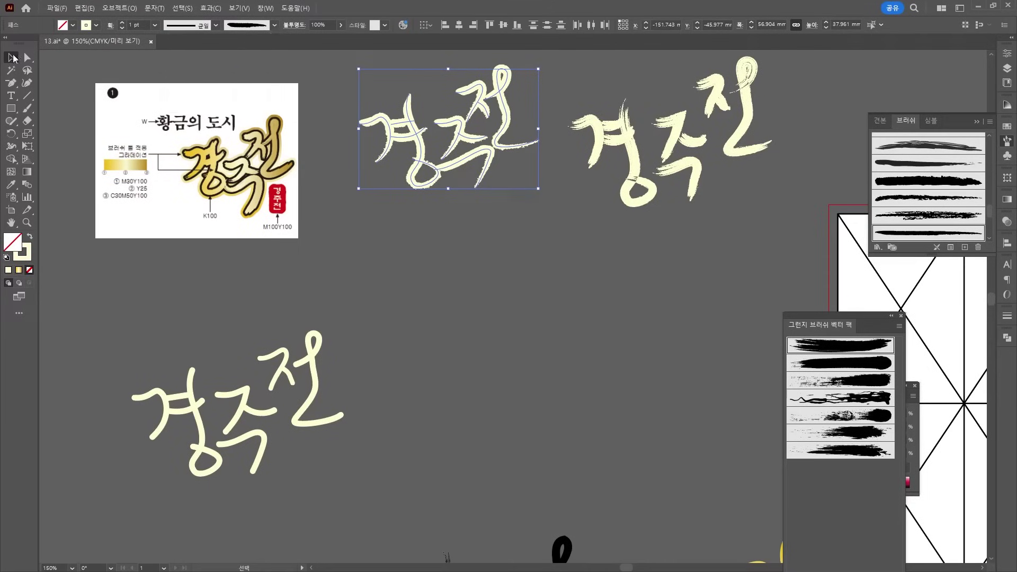
pyautogui.click(13, 96)
pyautogui.click(302, 70)
pyautogui.write('a')
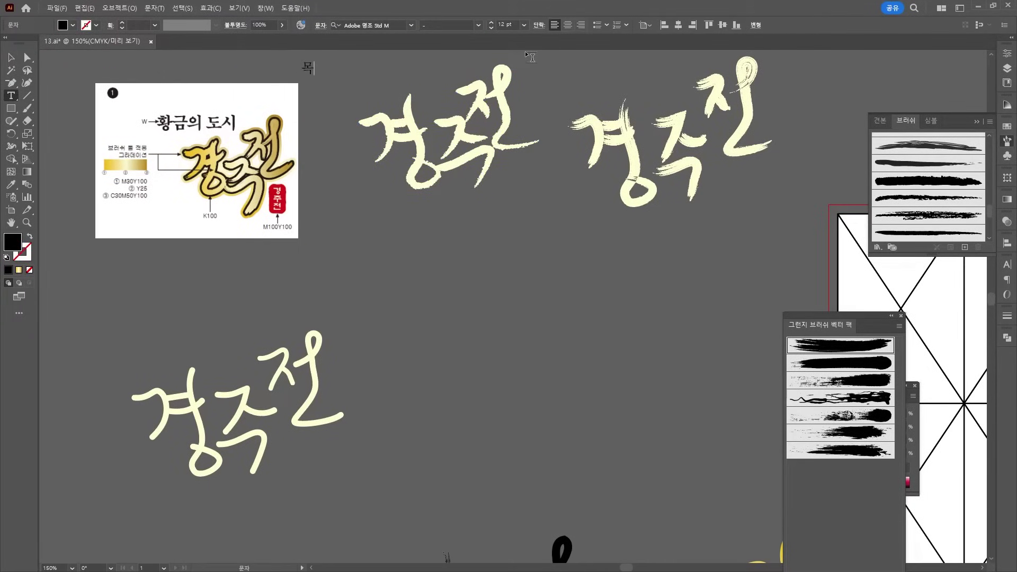
pyautogui.write('탄 매끄럽게')
pyautogui.click(13, 56)
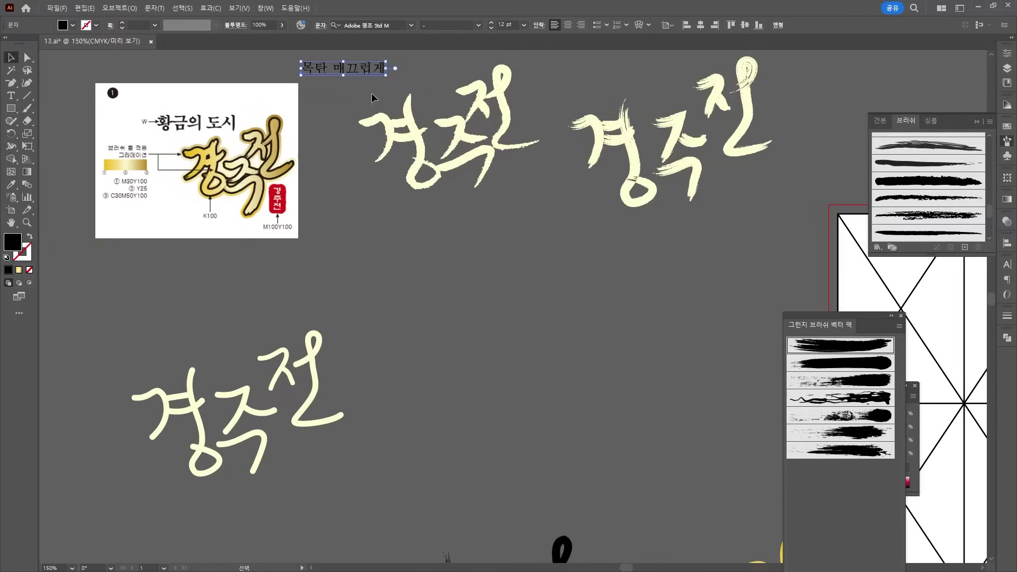
# Move the charcoal lettering down and left, beneath its 목탄 매끄럽게 label
pyautogui.click(492, 115)
pyautogui.moveTo(476, 107); pyautogui.dragTo(446, 145)
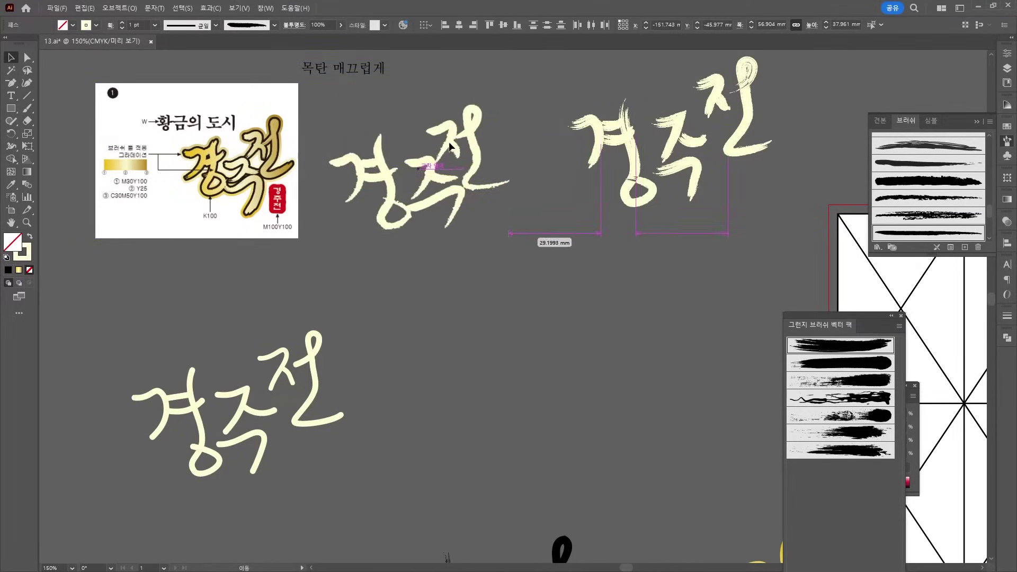
pyautogui.click(561, 293)
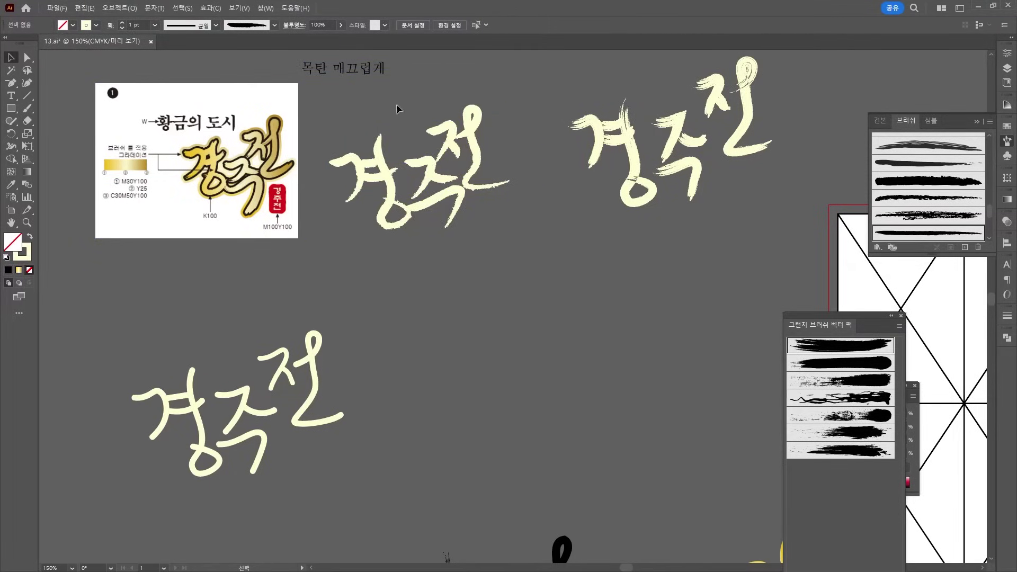
# Expand the appearance of the charcoal lettering and merge its overlapping strokes with the Pathfinder Unite operation
pyautogui.hotkey('ctrl', 'z')
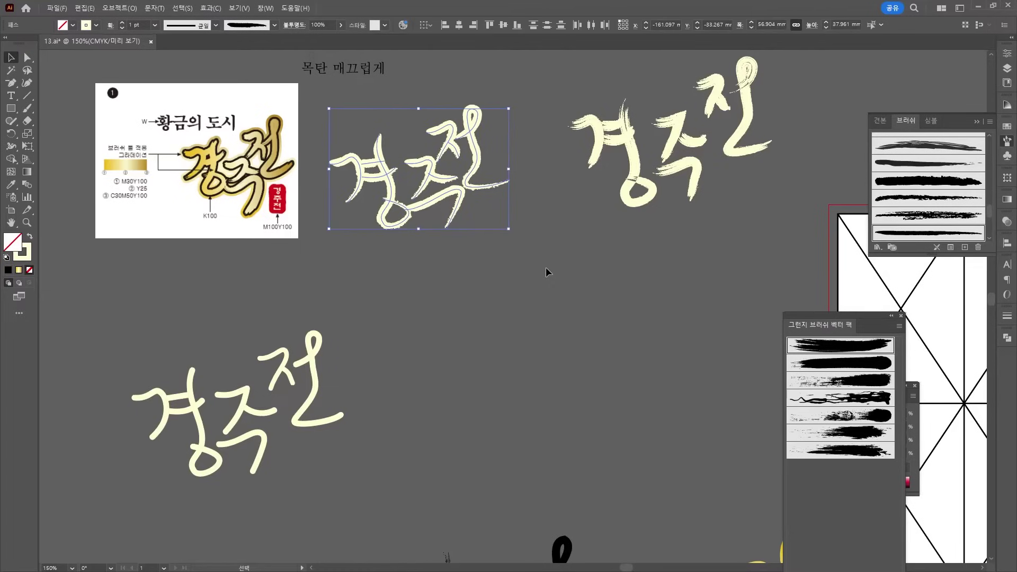
pyautogui.click(103, 8)
pyautogui.click(134, 152)
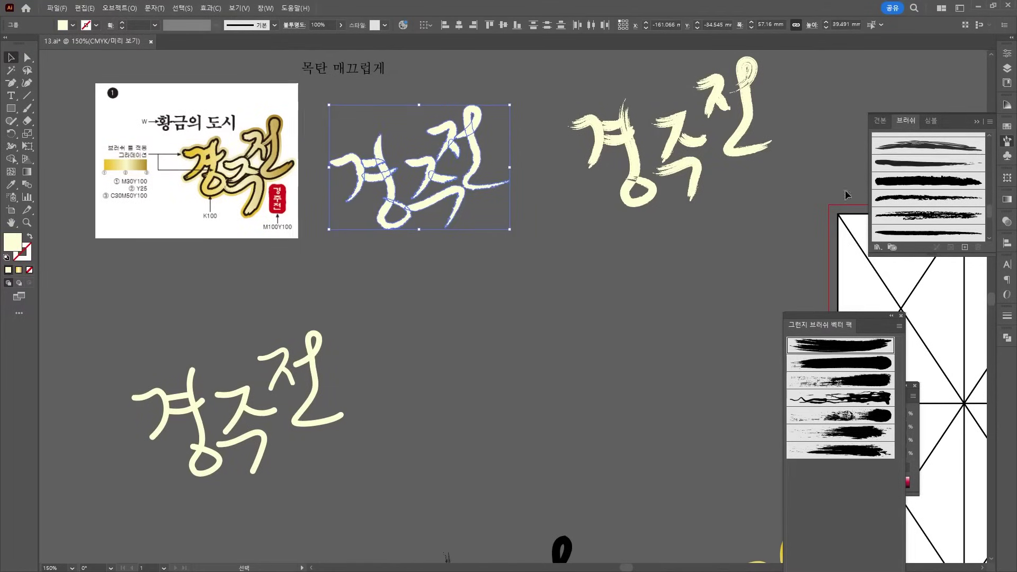
pyautogui.click(1008, 339)
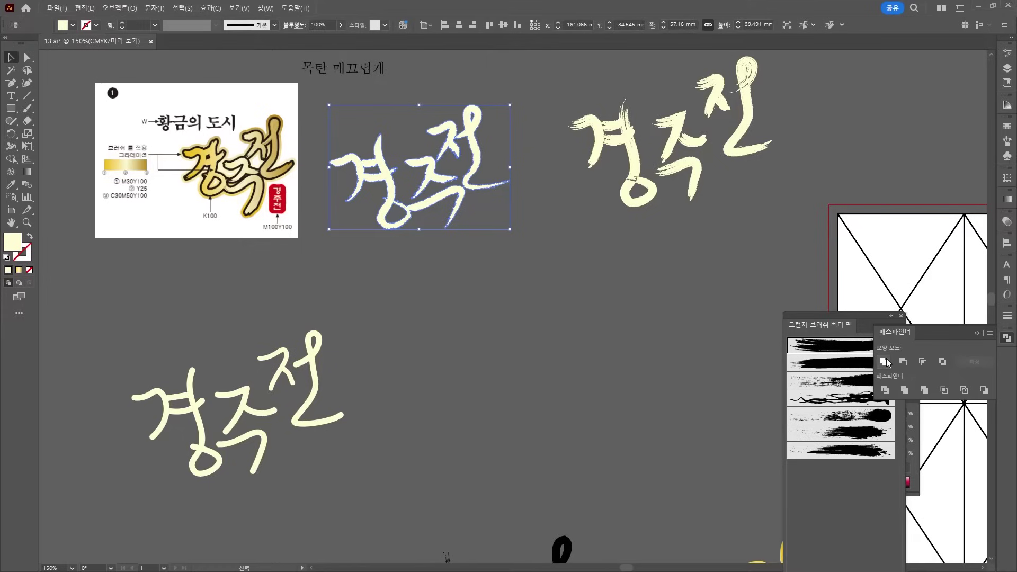
pyautogui.click(486, 273)
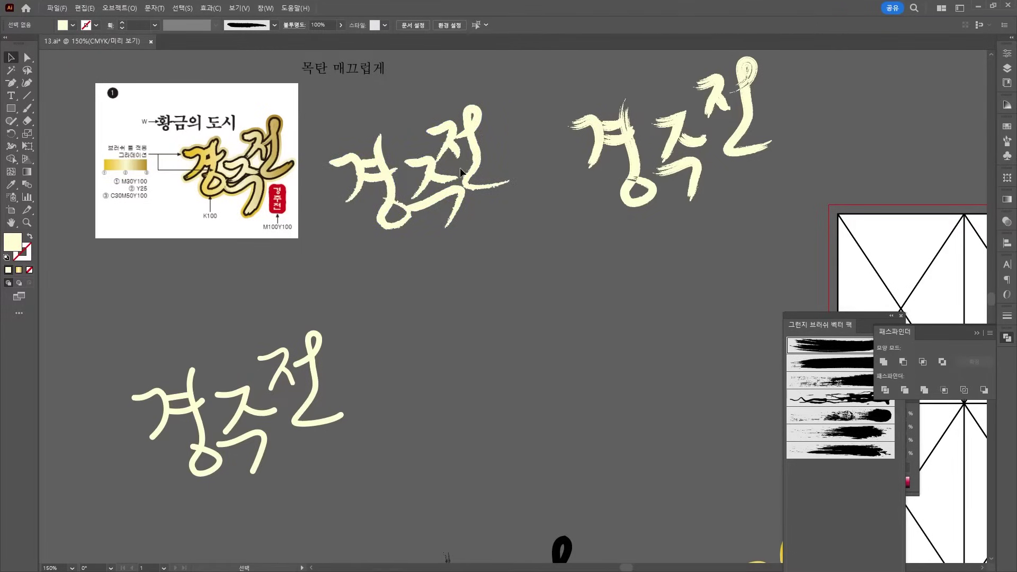
pyautogui.click(403, 170)
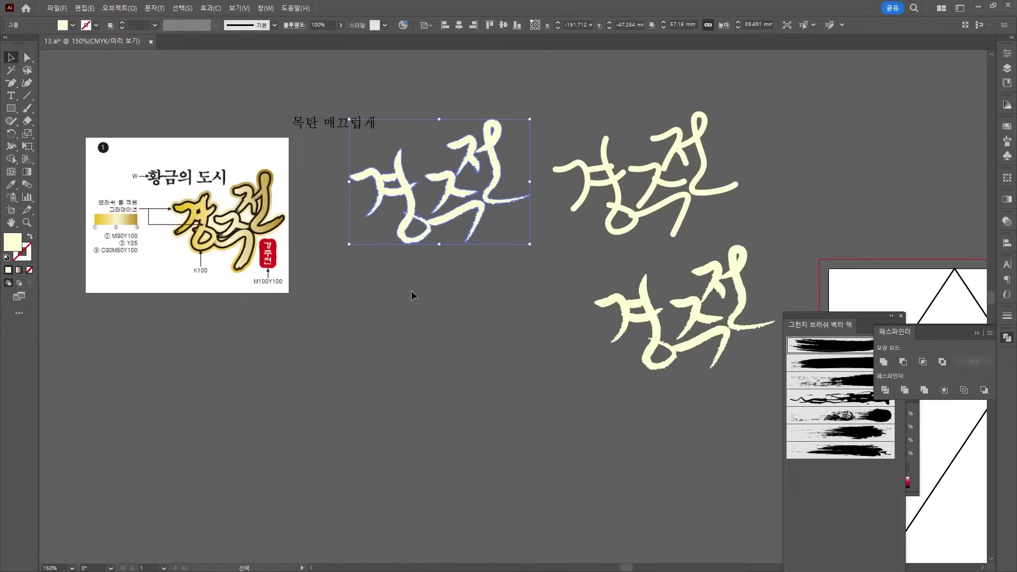
pyautogui.click(412, 290)
# Draw a rectangle about 28 × 20 mm below the reference image and give it a linear gradient fill
pyautogui.click(11, 108)
pyautogui.moveTo(158, 316); pyautogui.dragTo(247, 380)
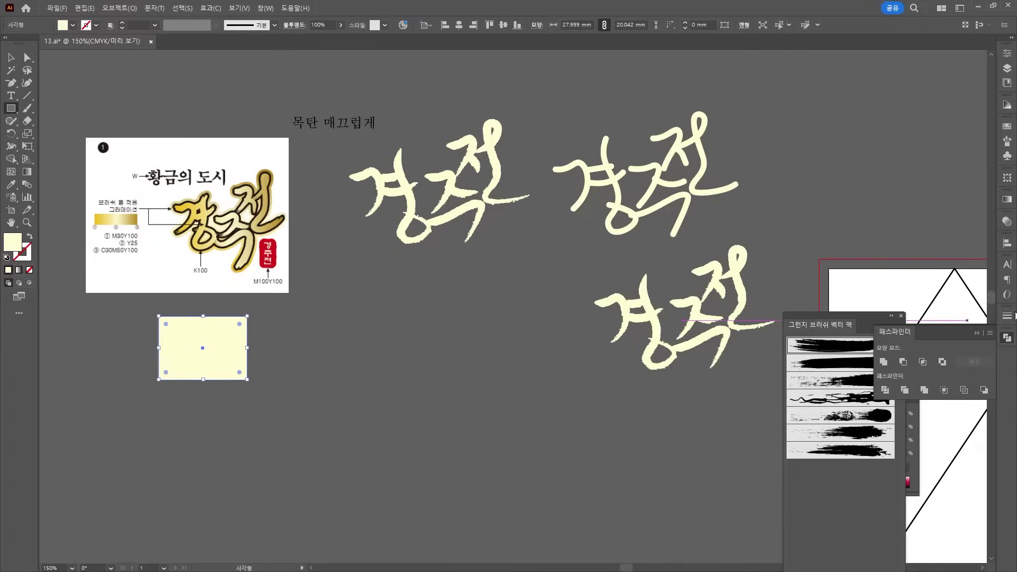
pyautogui.click(1007, 200)
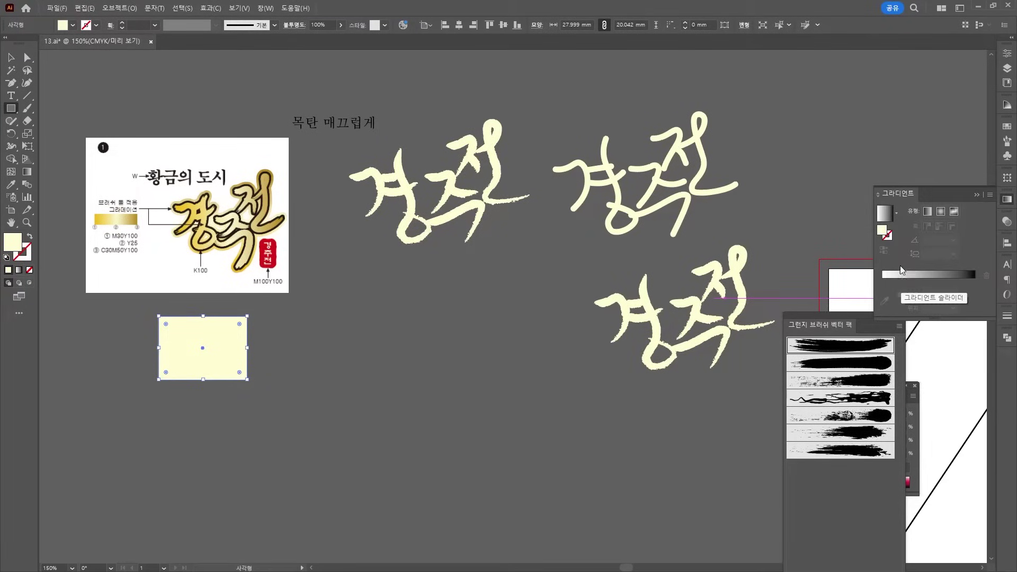
pyautogui.click(907, 278)
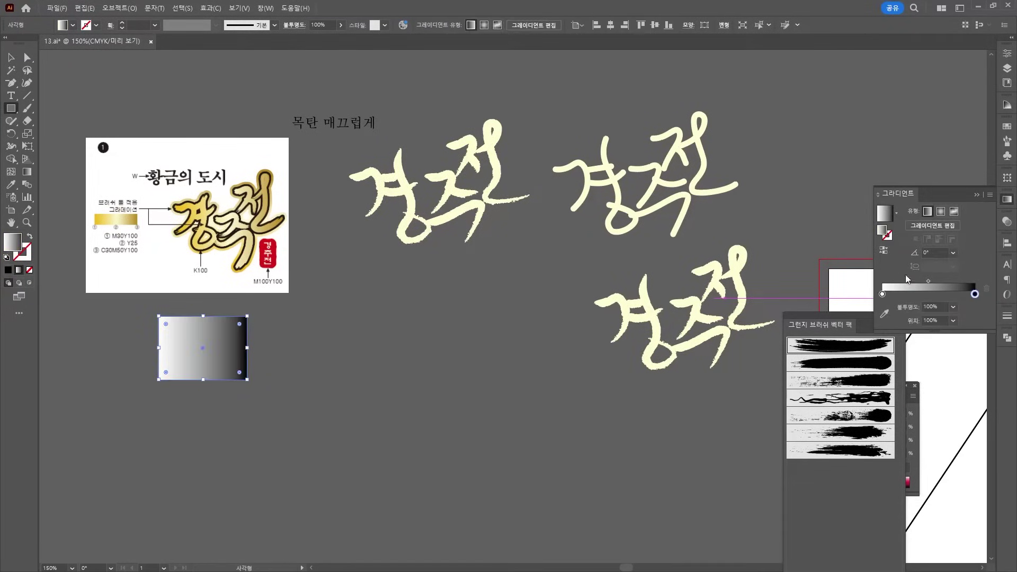
# Set the rectangle gradient's starting color stop to M30 Y100
pyautogui.doubleClick(882, 295)
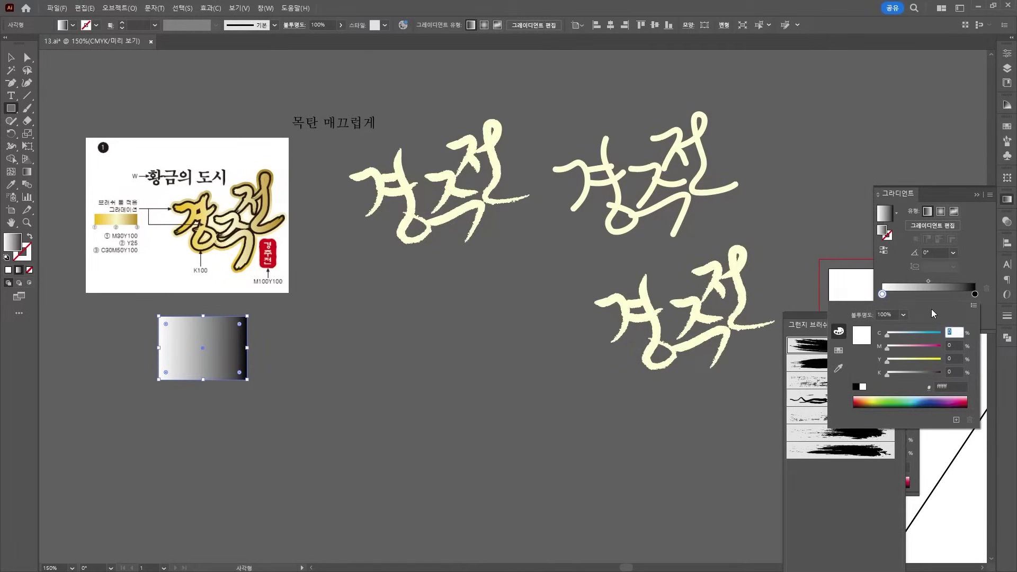
pyautogui.press('Tab')
pyautogui.write('30')
pyautogui.press('Tab')
pyautogui.write('100')
pyautogui.press('Tab')
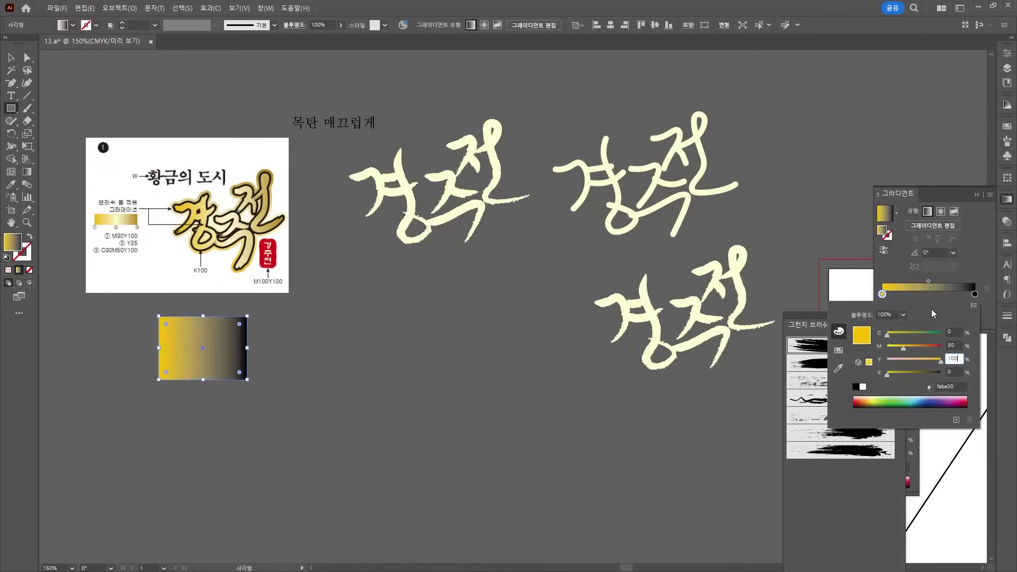
pyautogui.press('Return')
# Add a middle gradient stop at 50% and set its color to Y25 with M and K at 0
pyautogui.click(928, 294)
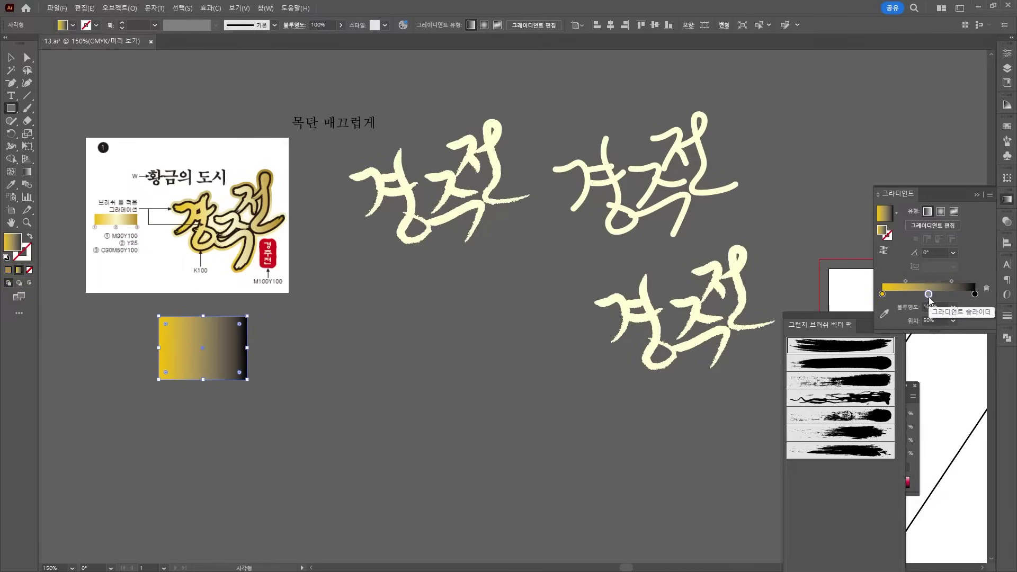
pyautogui.doubleClick(928, 295)
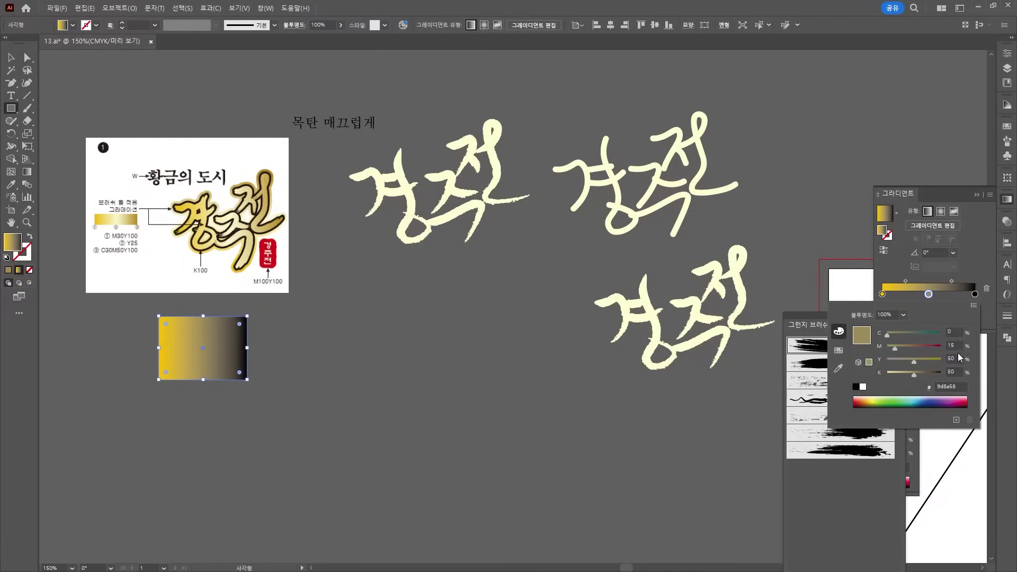
pyautogui.write('0')
pyautogui.press('Tab')
pyautogui.write('25')
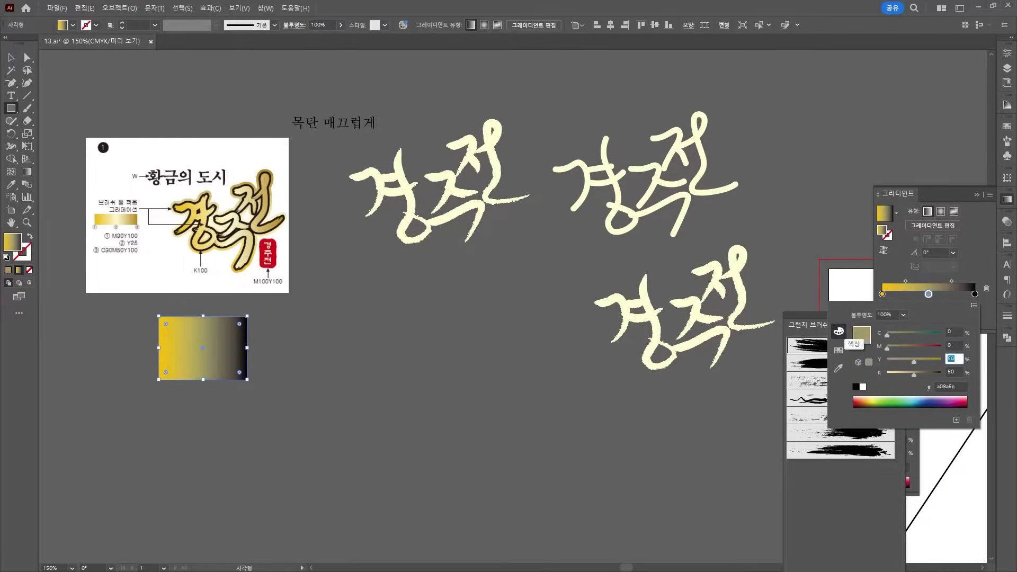
pyautogui.press('Tab')
pyautogui.write('0')
pyautogui.press('Return')
# Set the gradient's end color stop to C30 M50 Y100 K0
pyautogui.click(975, 293)
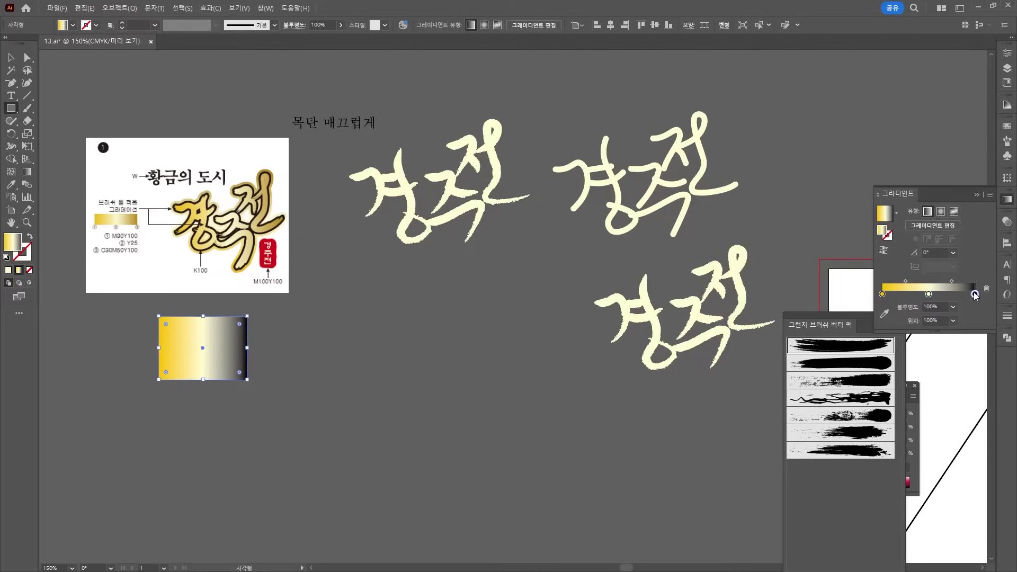
pyautogui.doubleClick(974, 293)
pyautogui.write('30')
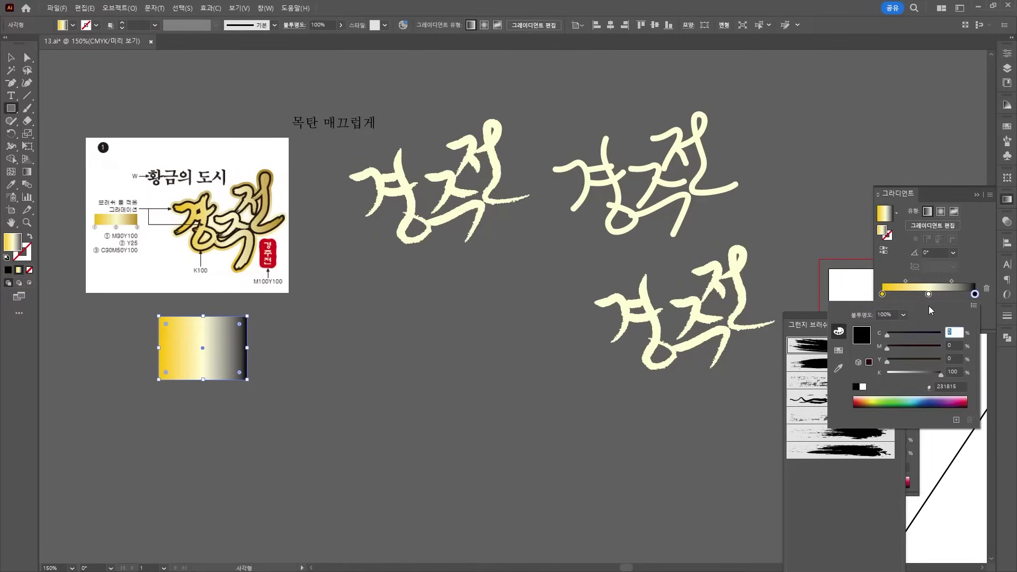
pyautogui.press('Tab')
pyautogui.write('50')
pyautogui.press('Tab')
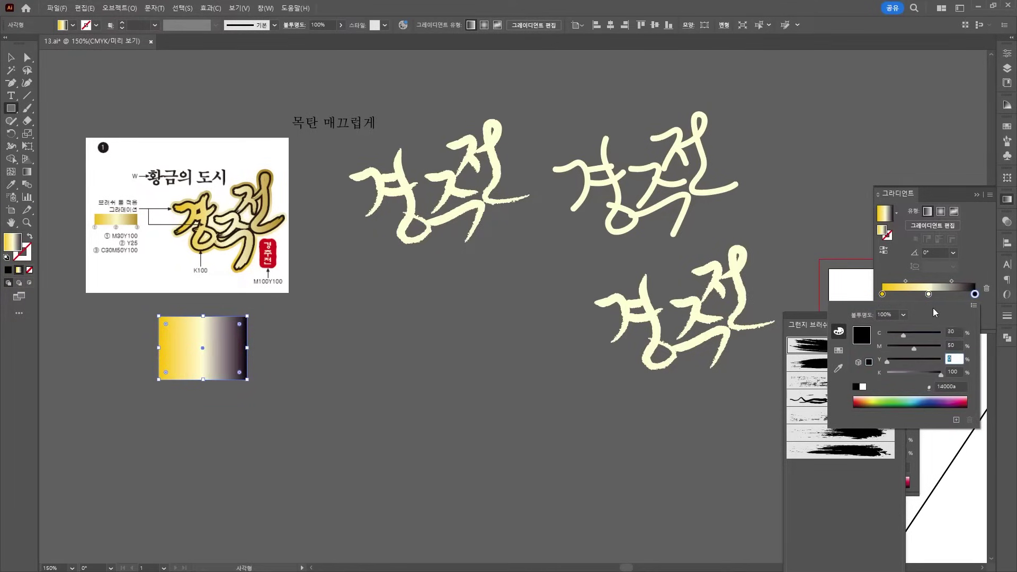
pyautogui.write('100')
pyautogui.press('Tab')
pyautogui.write('0')
pyautogui.press('Return')
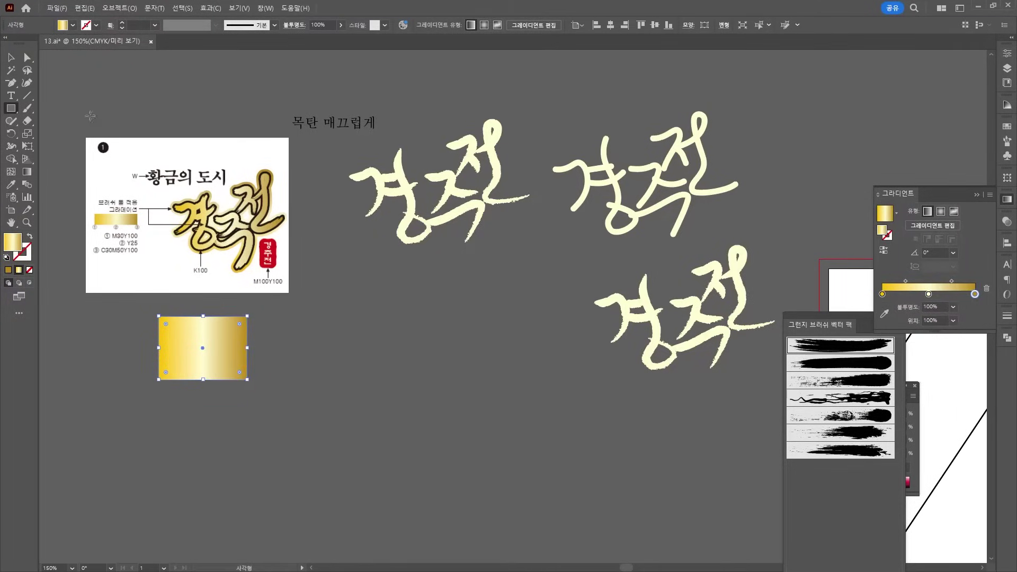
# Fill the merged charcoal lettering with the rectangle's gold gradient by sampling it, and move the lettering slightly down
pyautogui.press('v')
pyautogui.click(517, 201)
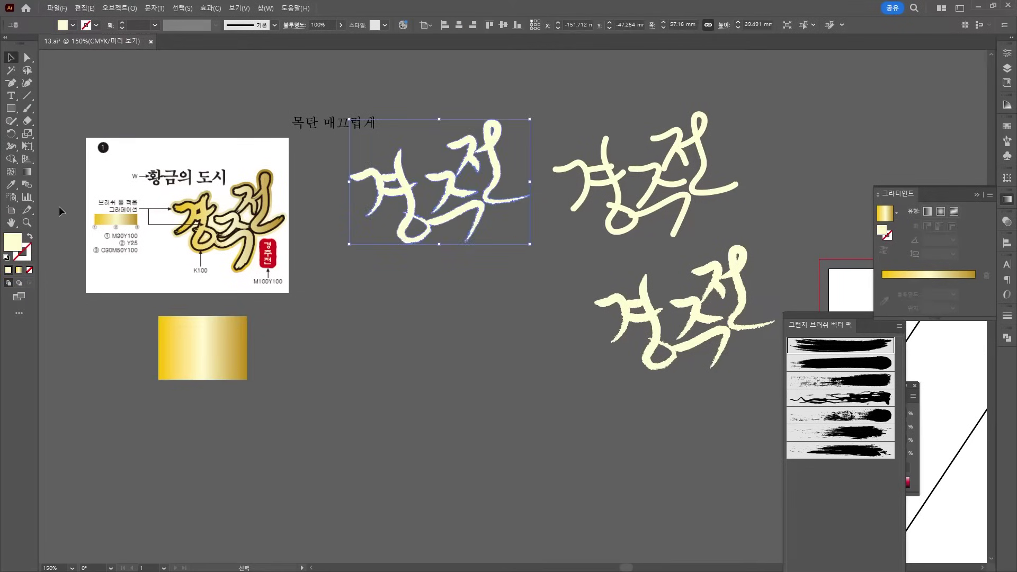
pyautogui.press('i')
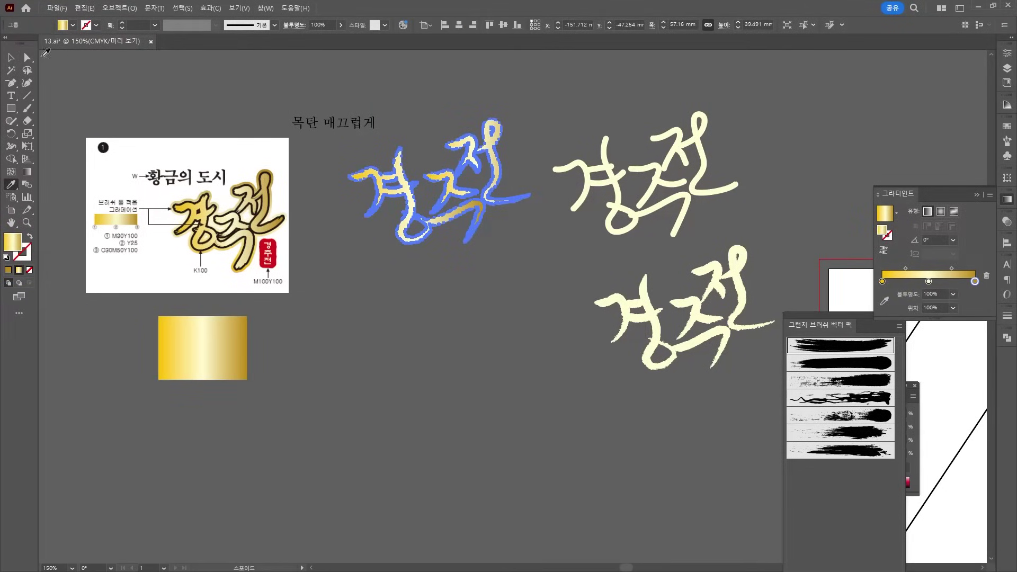
pyautogui.press('v')
pyautogui.click(304, 307)
pyautogui.click(482, 190)
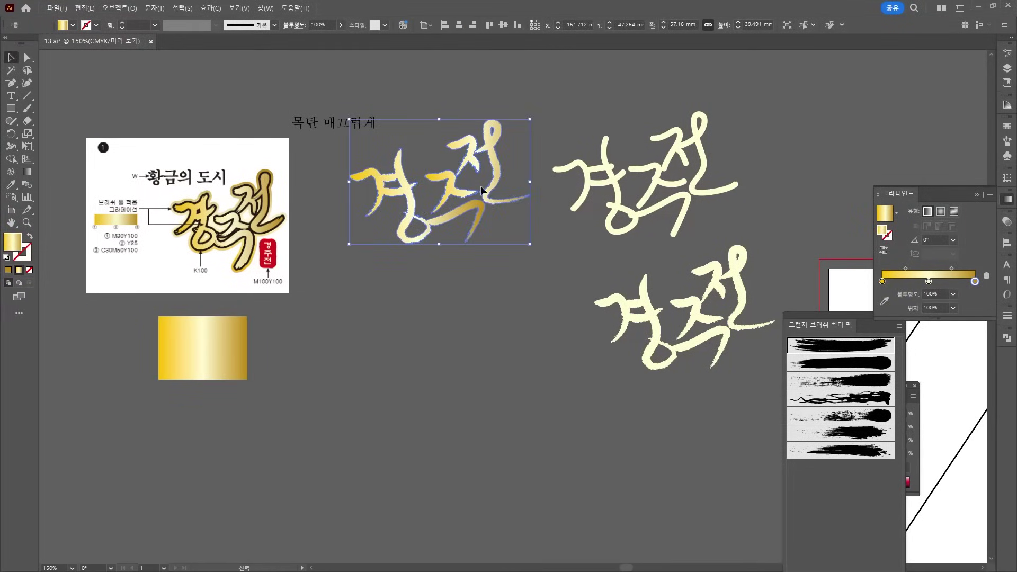
pyautogui.moveTo(497, 165); pyautogui.dragTo(493, 198)
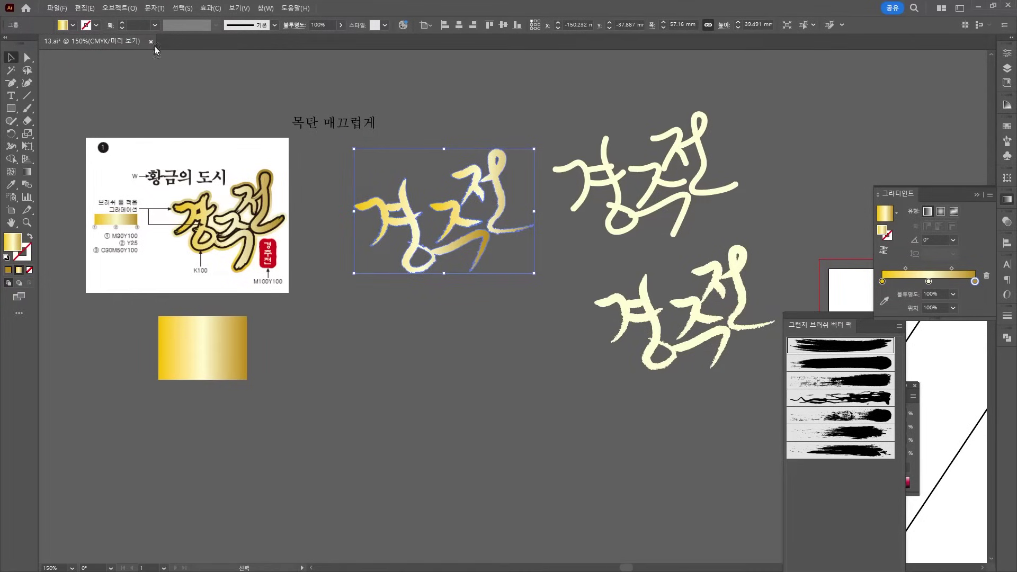
# Try to spread one gradient horizontally across the whole lettering with the Gradient tool
pyautogui.click(27, 173)
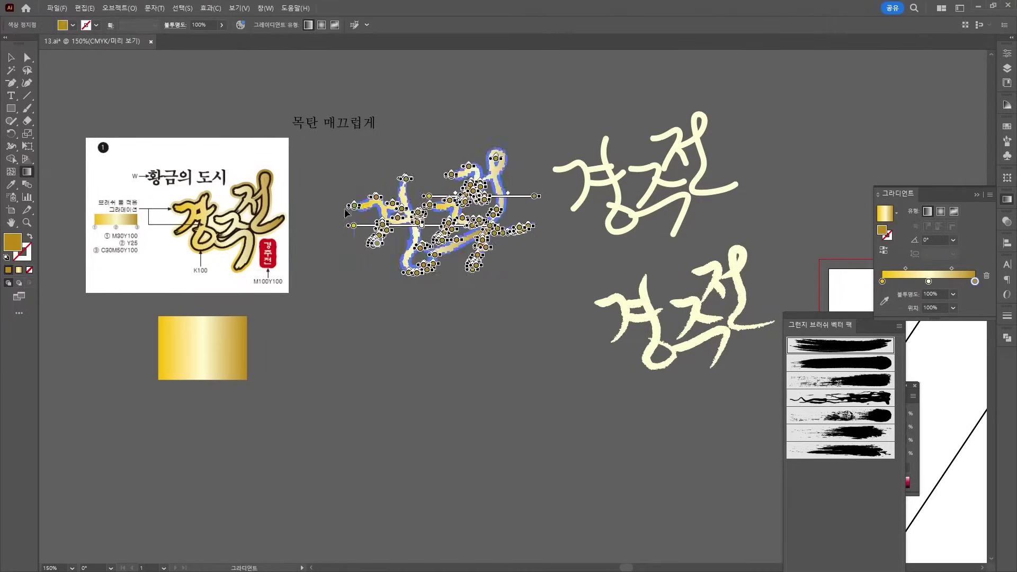
pyautogui.moveTo(325, 217); pyautogui.dragTo(526, 211)
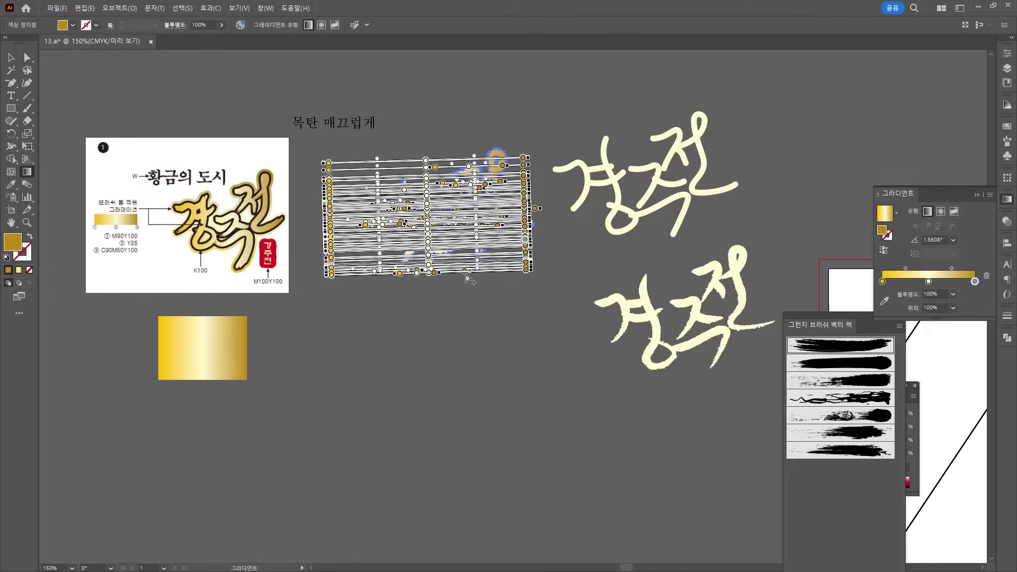
# Make the lettering a single compound path and refill it with the gold gradient sampled from the rectangle
pyautogui.click(120, 8)
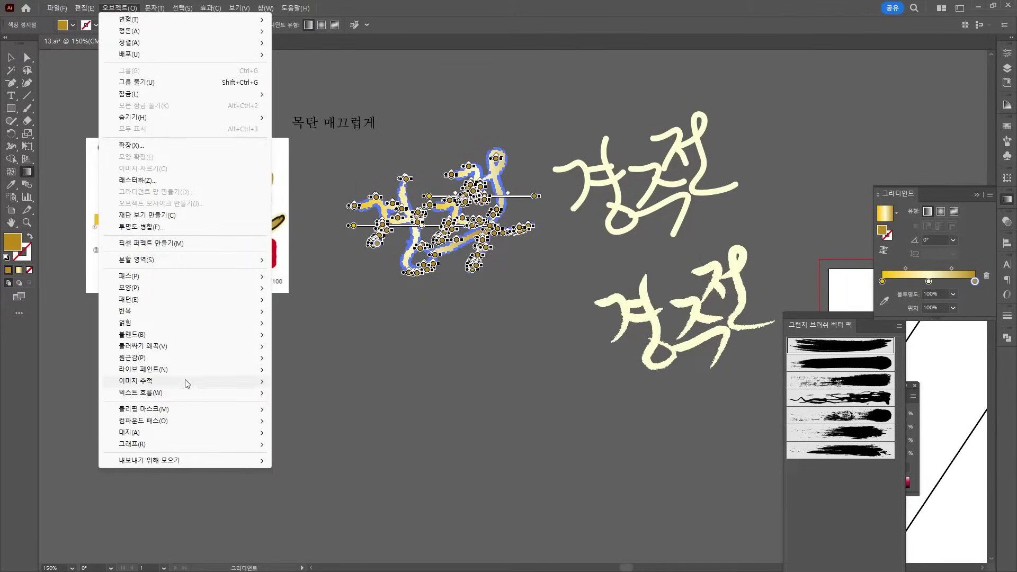
pyautogui.moveTo(201, 421)
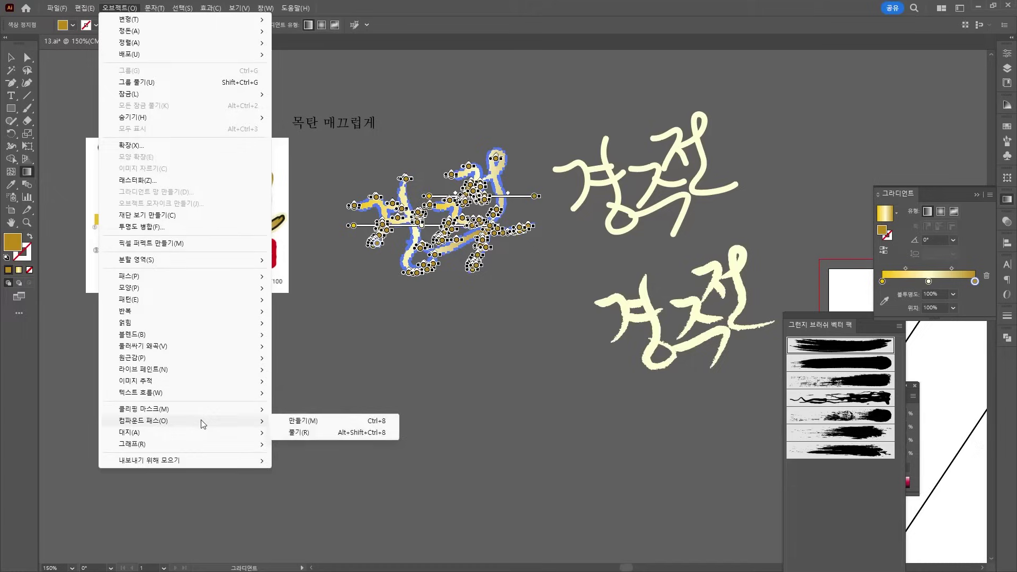
pyautogui.click(286, 423)
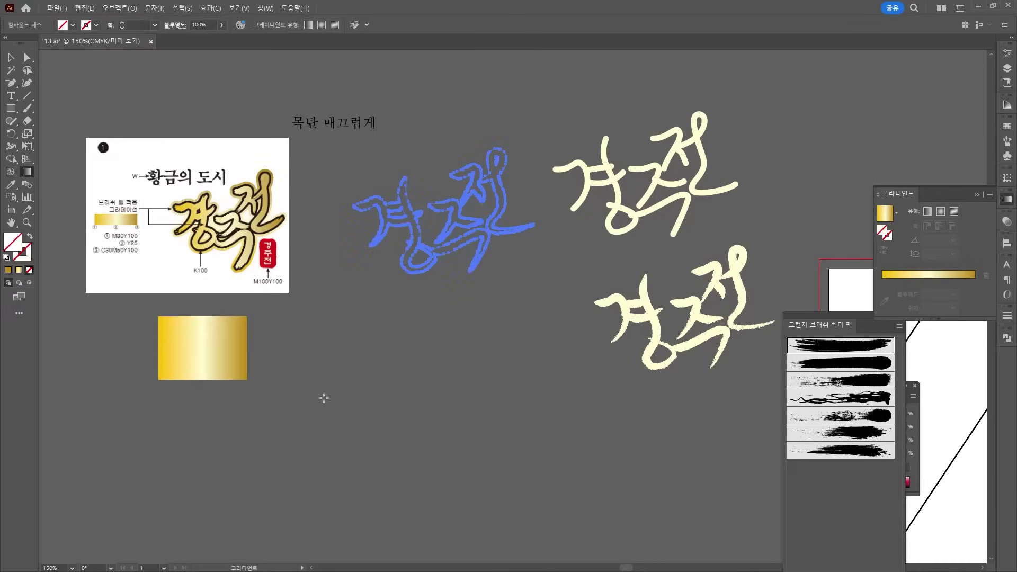
pyautogui.click(12, 185)
pyautogui.click(196, 340)
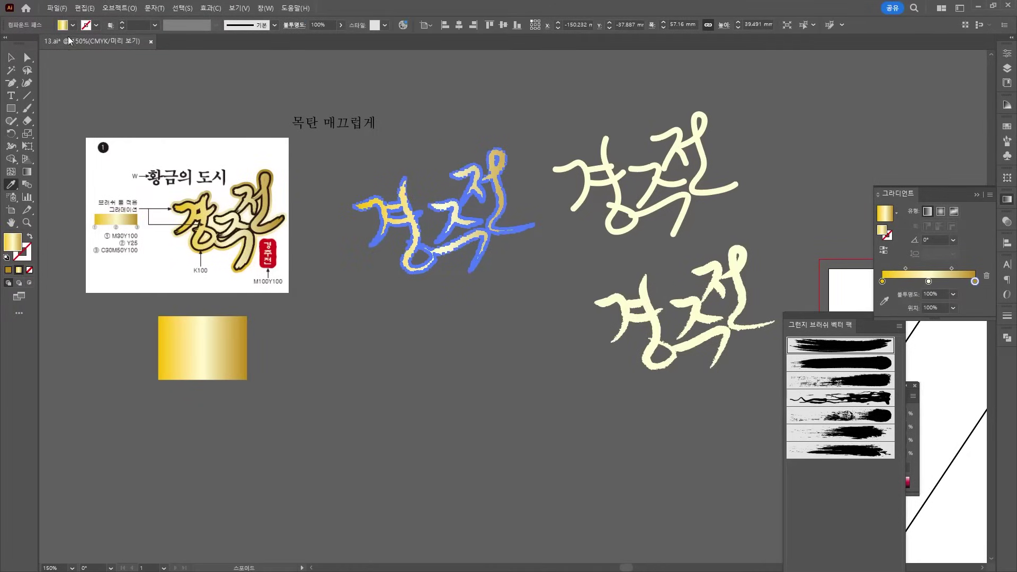
# Move the gold lettering left and slightly down so it sits beneath the 목탄 매끄럽게 label
pyautogui.click(21, 58)
pyautogui.moveTo(411, 247); pyautogui.dragTo(375, 251)
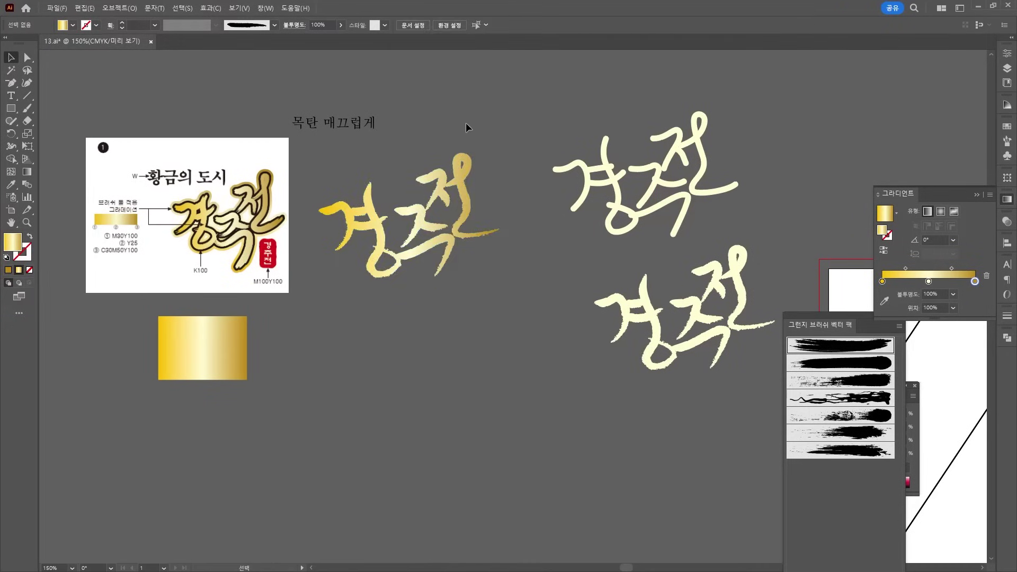
pyautogui.hotkey('ctrl', '=')
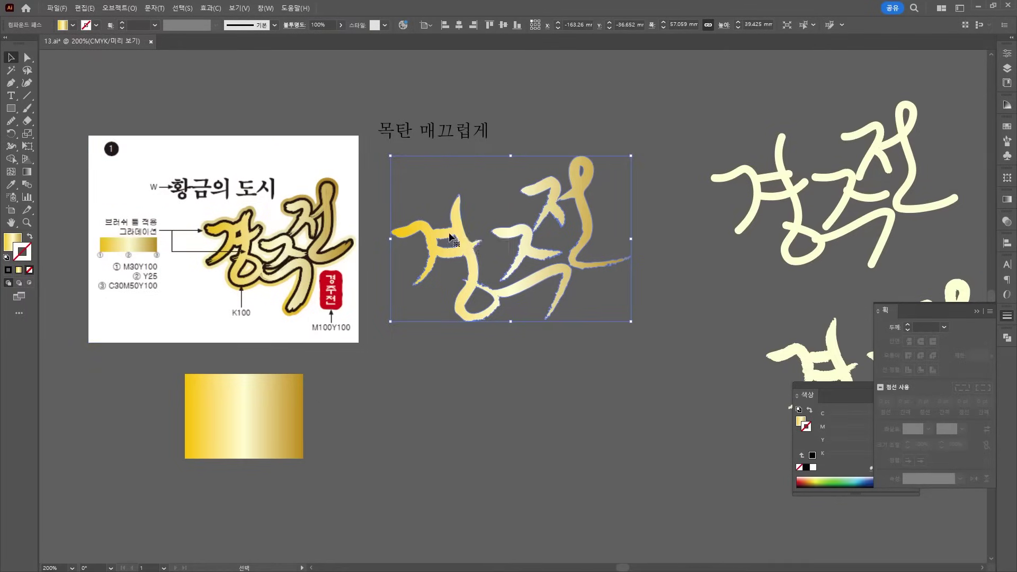
pyautogui.moveTo(454, 239)
pyautogui.mouseDown()
pyautogui.moveTo(472, 231)
pyautogui.moveTo(452, 248)
pyautogui.mouseUp()
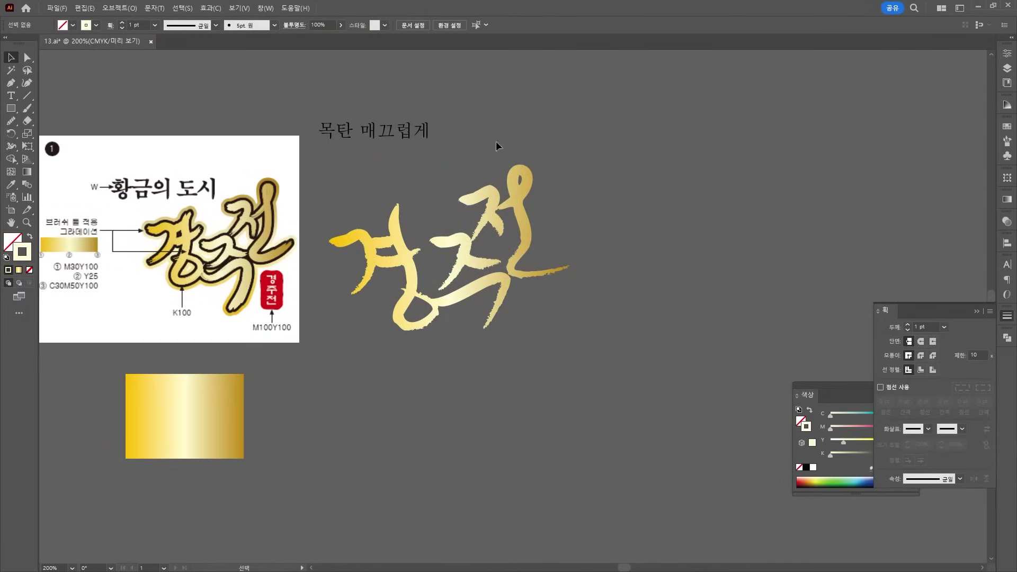
# Draw a stamp rectangle about 6.6 × 11.9 mm below the end of the lettering, filled with M100 Y100 and without a stroke
pyautogui.click(14, 109)
pyautogui.moveTo(528, 289); pyautogui.dragTo(556, 339)
pyautogui.moveTo(829, 393); pyautogui.dragTo(624, 236)
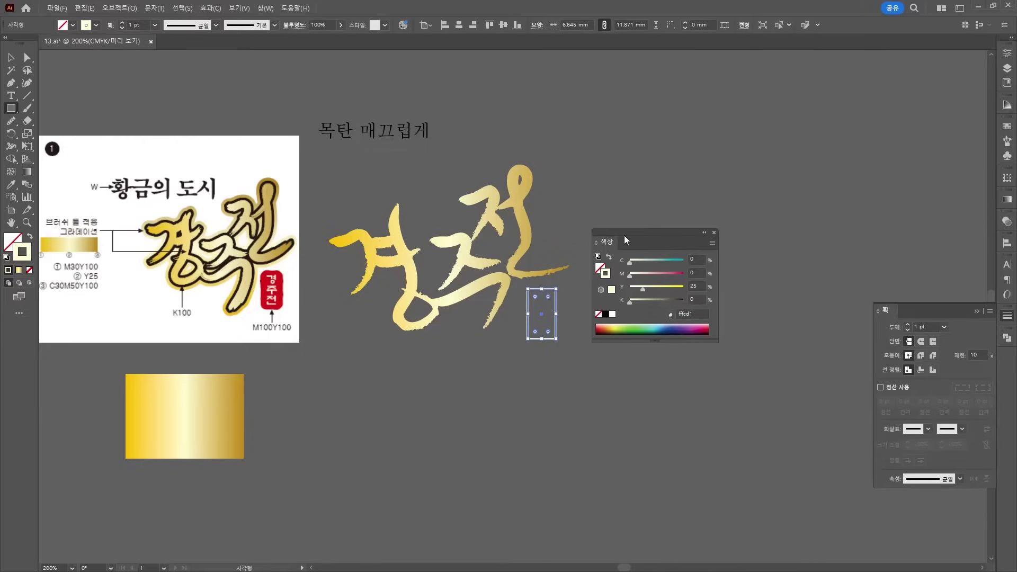
pyautogui.click(698, 270)
pyautogui.write('100')
pyautogui.press('Tab')
pyautogui.write('100')
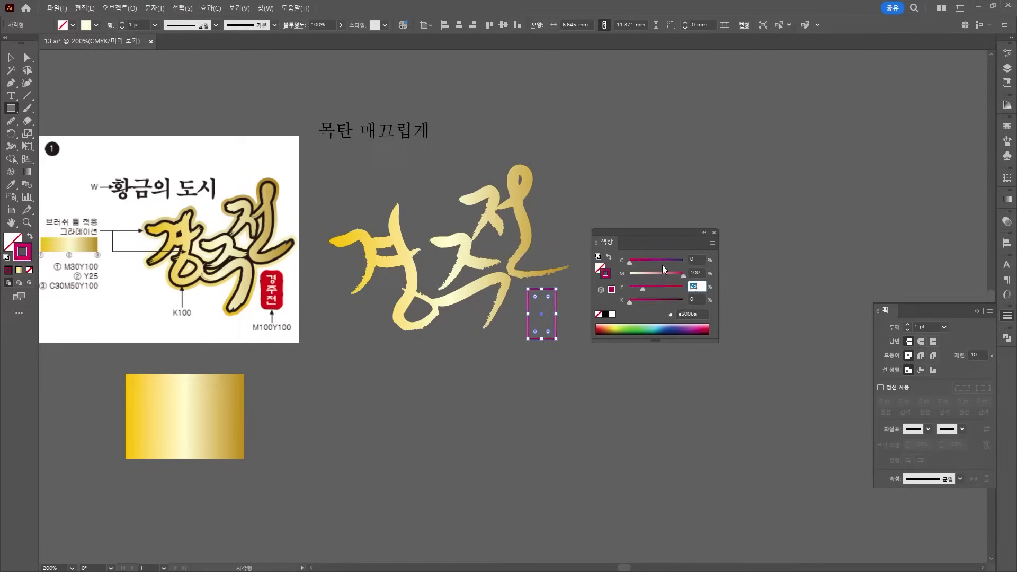
pyautogui.press('Return')
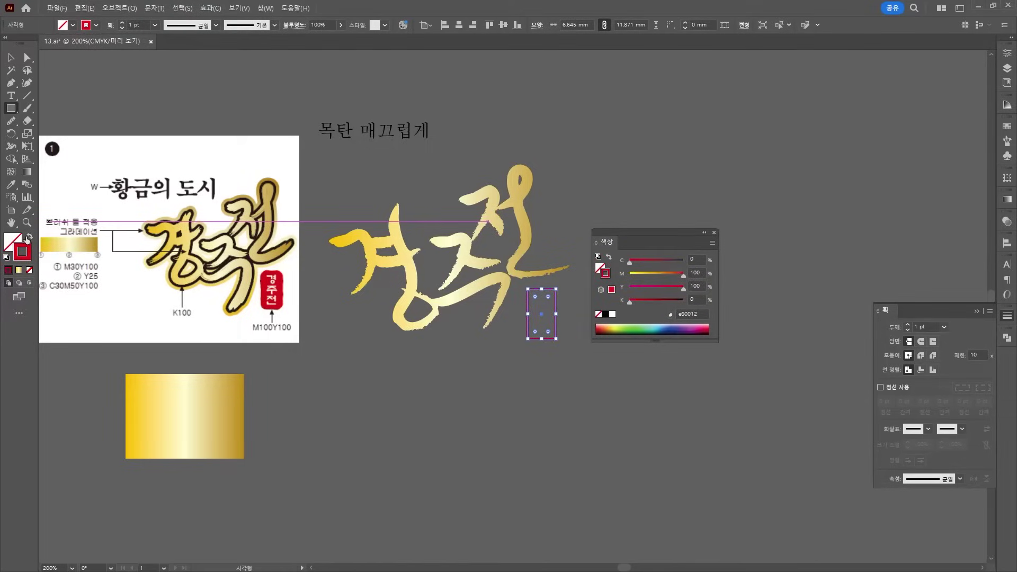
pyautogui.click(29, 237)
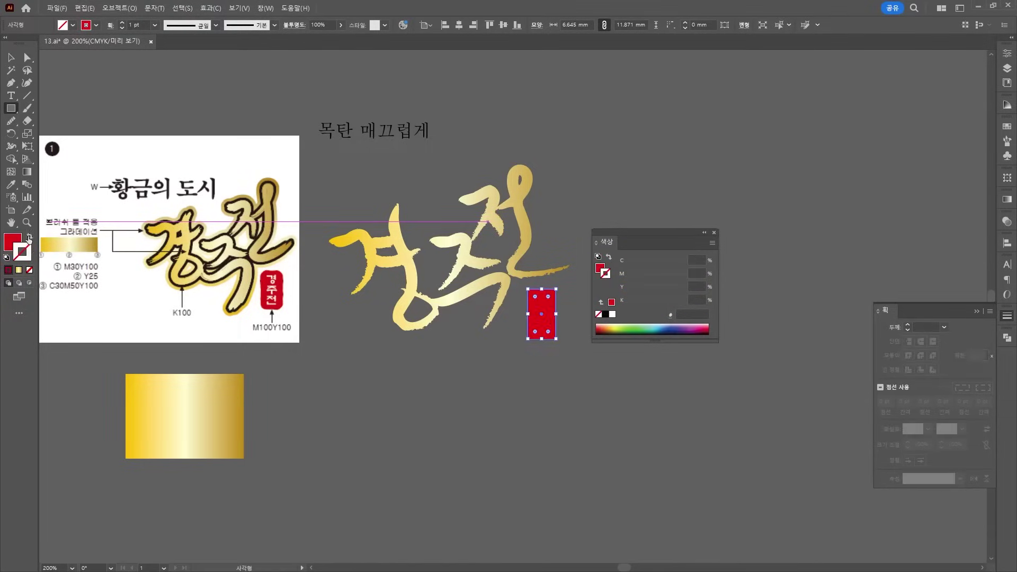
# Apply a Zig Zag effect to the stamp rectangle with size 0.1 mm, 7 ridges per segment and smooth points
pyautogui.click(208, 10)
pyautogui.moveTo(289, 122)
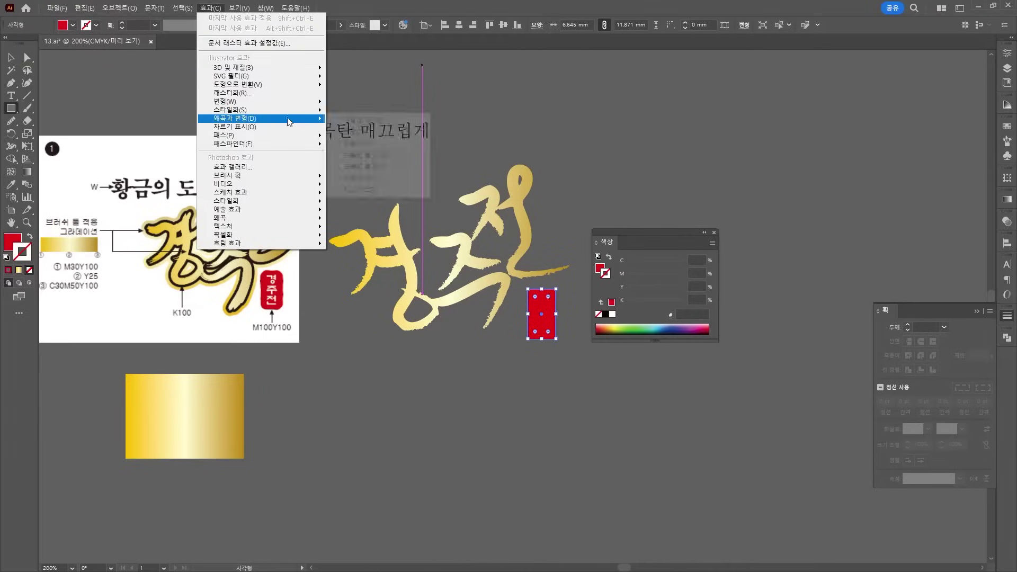
pyautogui.click(371, 189)
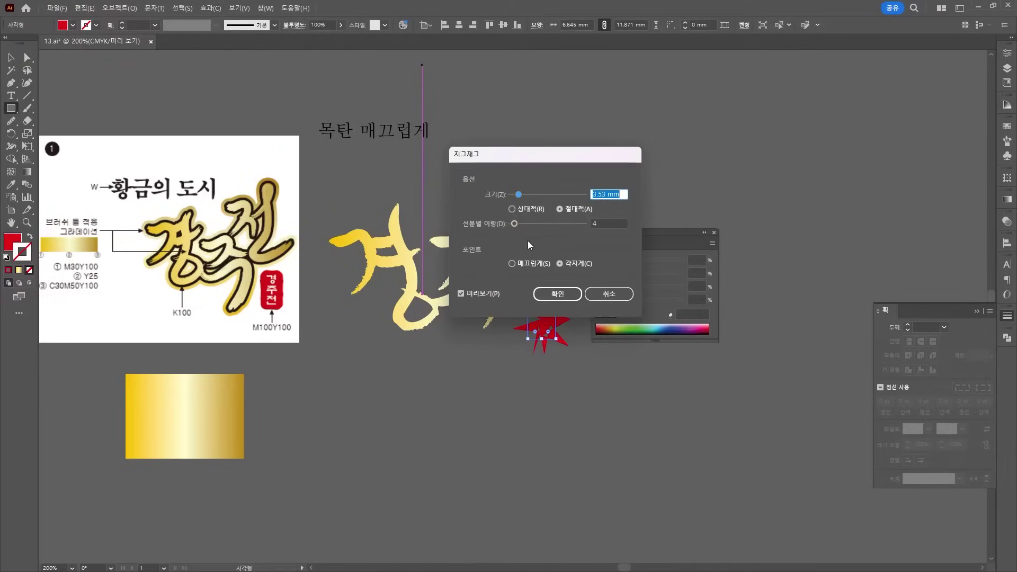
pyautogui.click(514, 262)
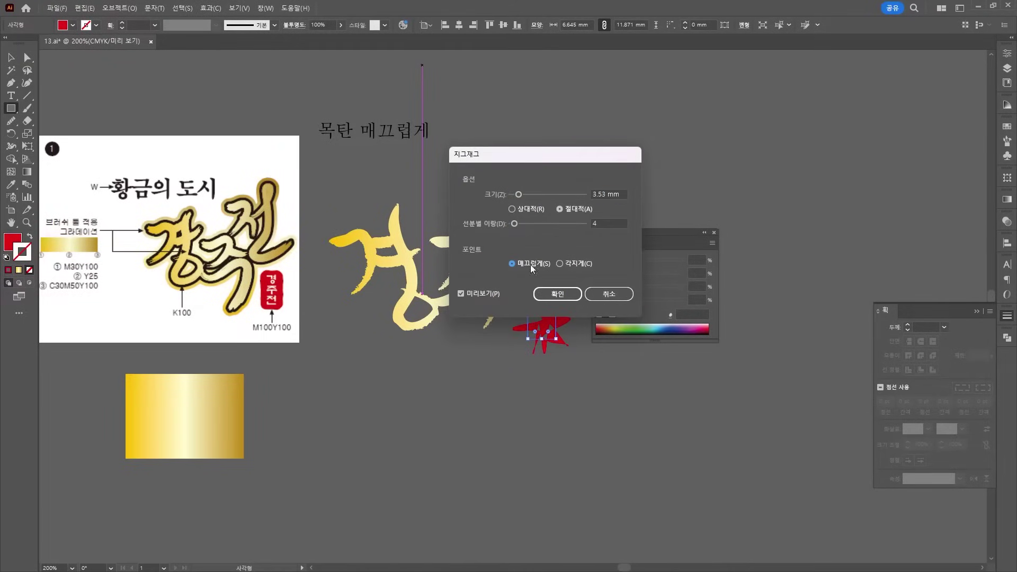
pyautogui.moveTo(519, 194); pyautogui.dragTo(513, 194)
pyautogui.moveTo(539, 156); pyautogui.dragTo(655, 99)
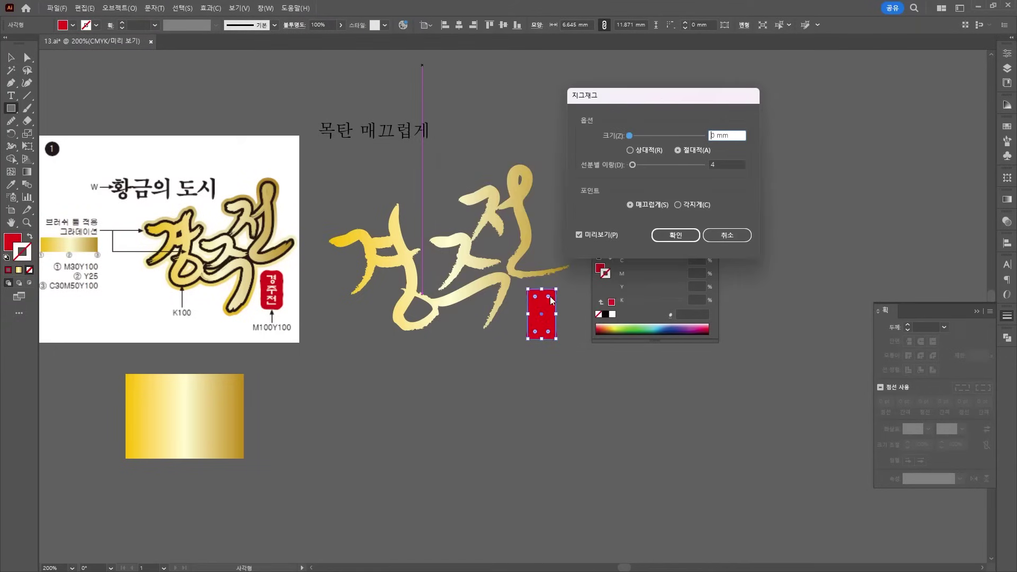
pyautogui.moveTo(627, 136); pyautogui.dragTo(630, 134)
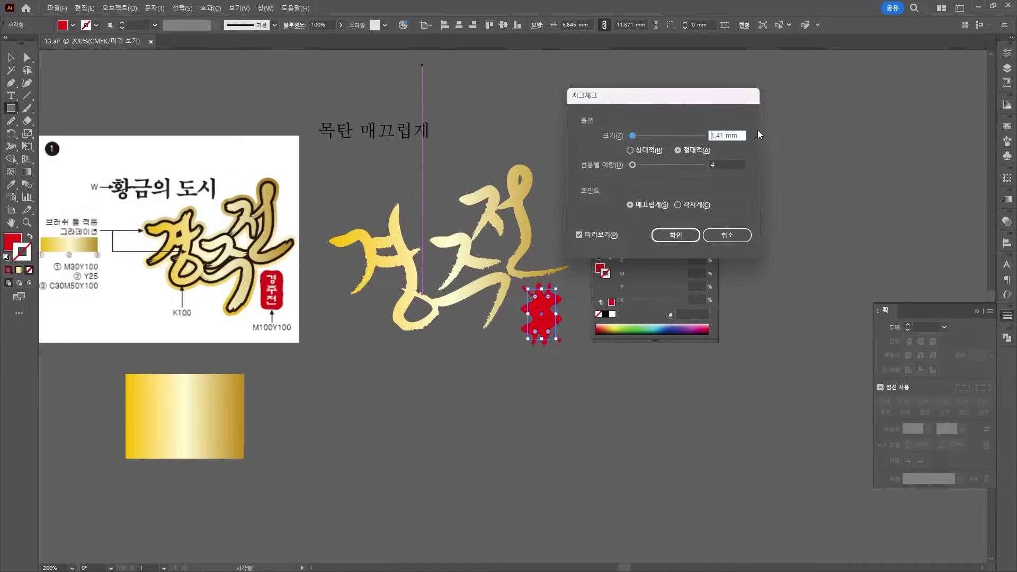
pyautogui.press('Down')
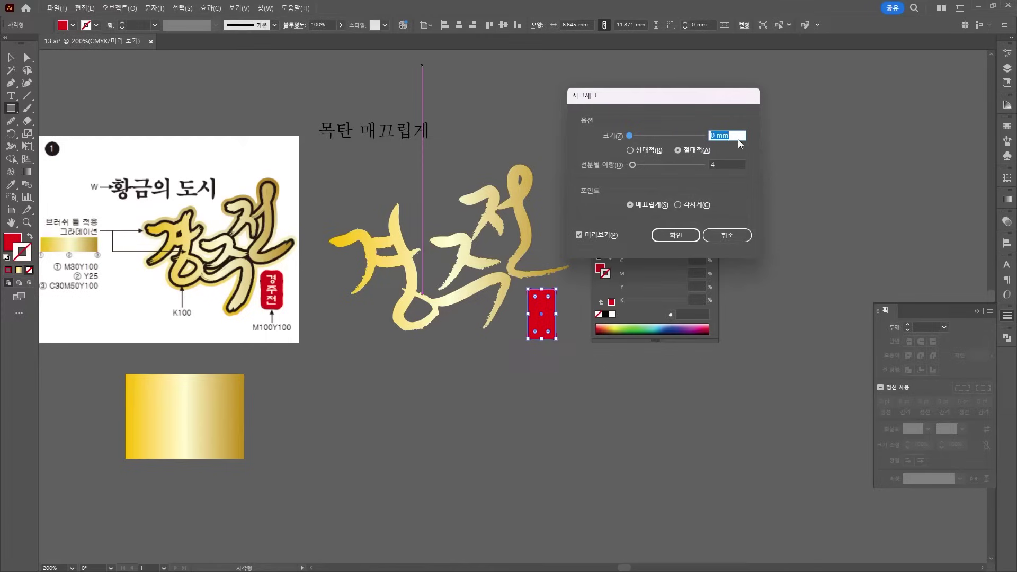
pyautogui.write('0.14')
pyautogui.click(720, 164)
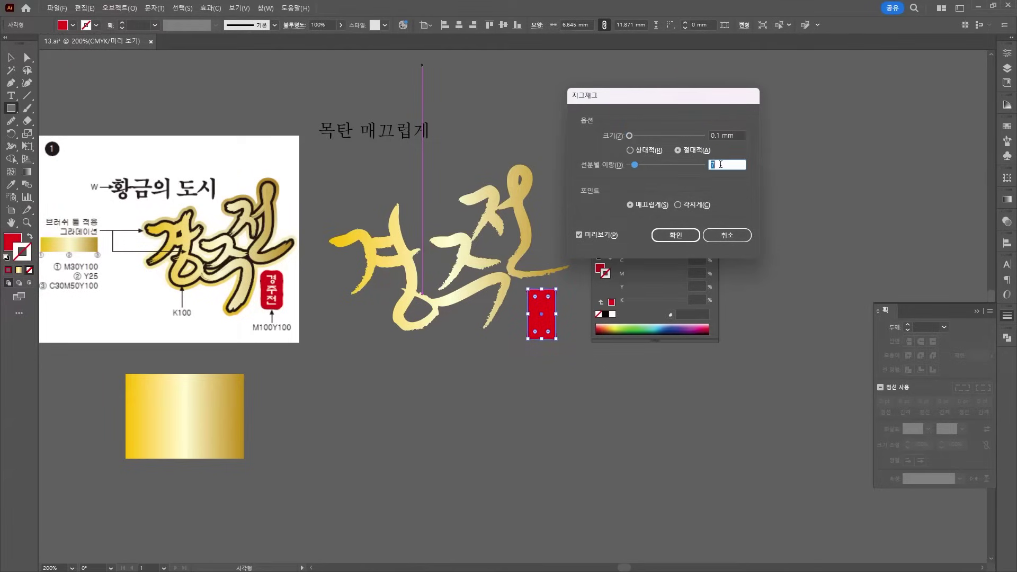
pyautogui.click(675, 234)
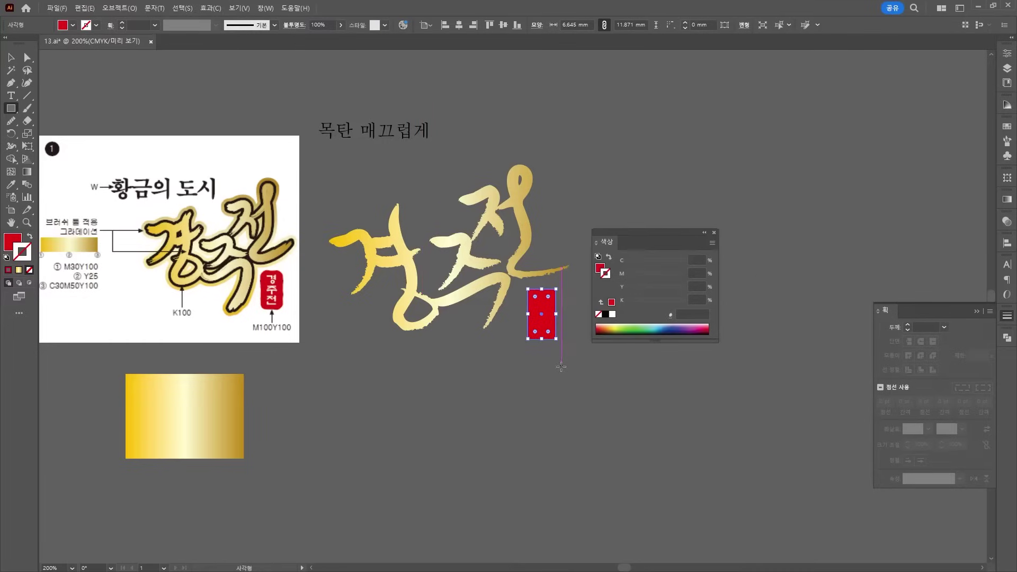
# Move the zigzag-edged red rectangle to the empty area below the first syllable of the lettering
pyautogui.click(10, 57)
pyautogui.hotkey('ctrl', '+')
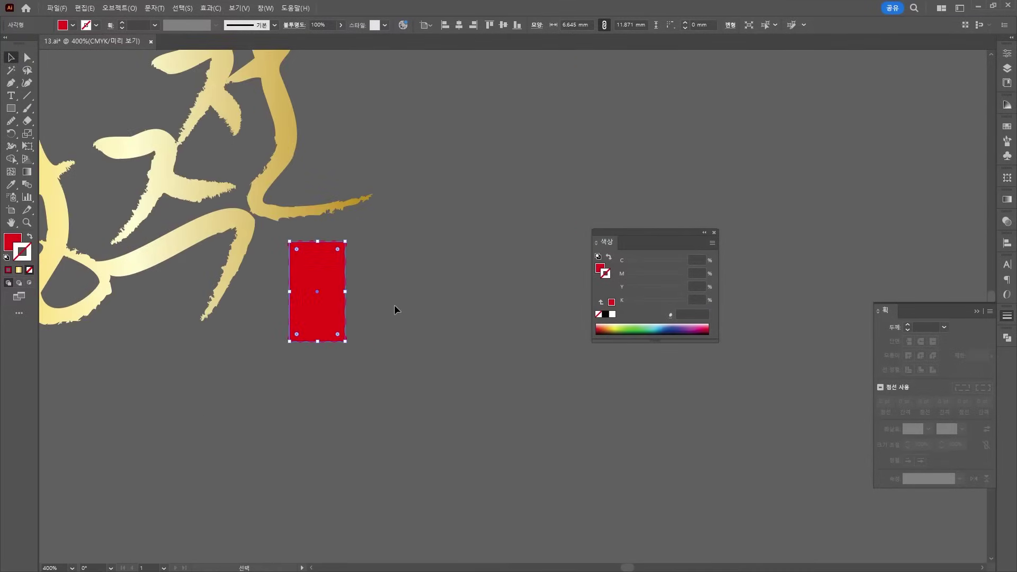
pyautogui.click(394, 304)
pyautogui.moveTo(236, 346); pyautogui.dragTo(599, 298)
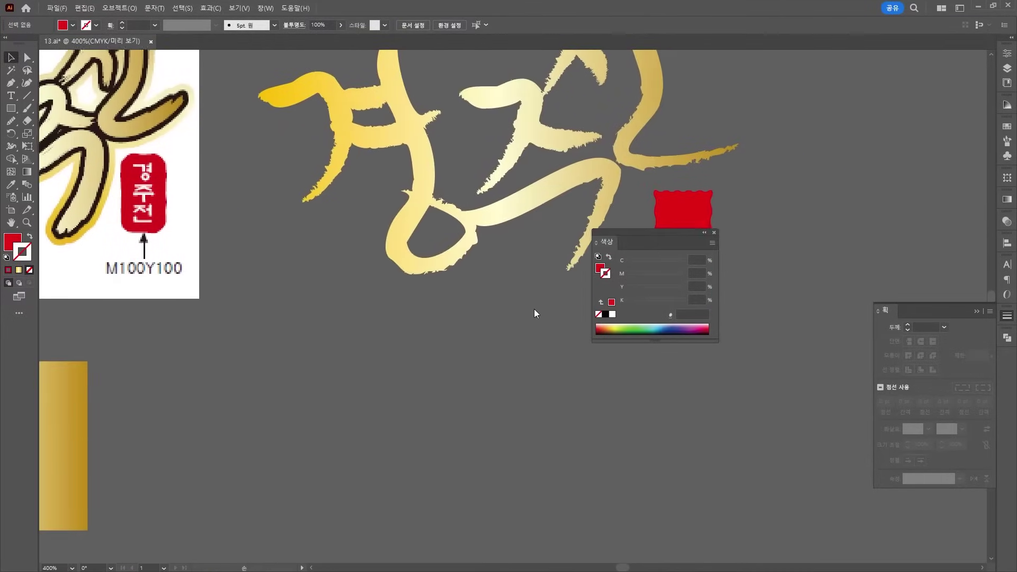
pyautogui.moveTo(685, 201); pyautogui.dragTo(305, 336)
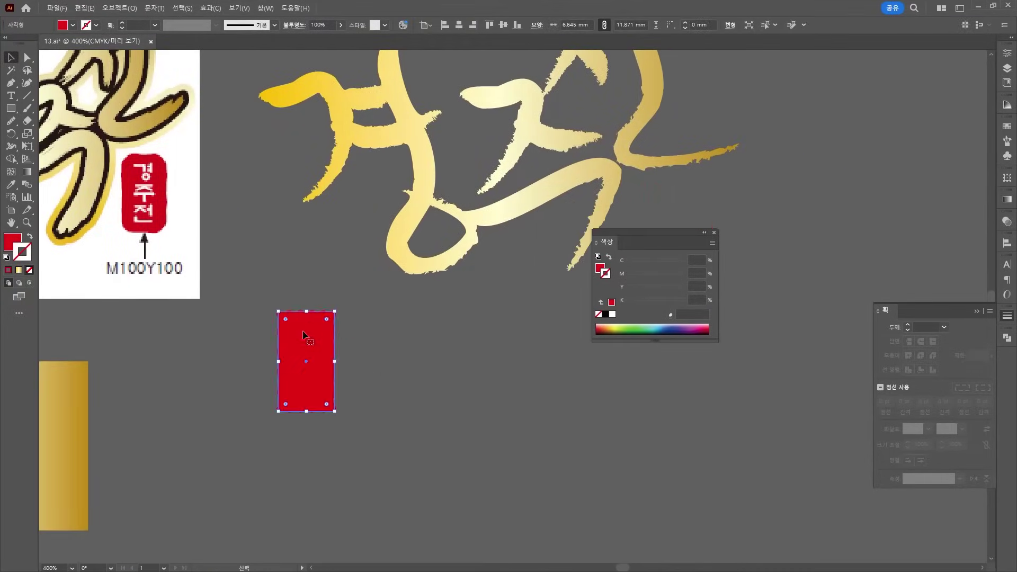
# Draw a second red rectangle about 5.9 × 10.1 mm beside the first and paint irregular rounded edges around it with the Blob Brush
pyautogui.click(23, 99)
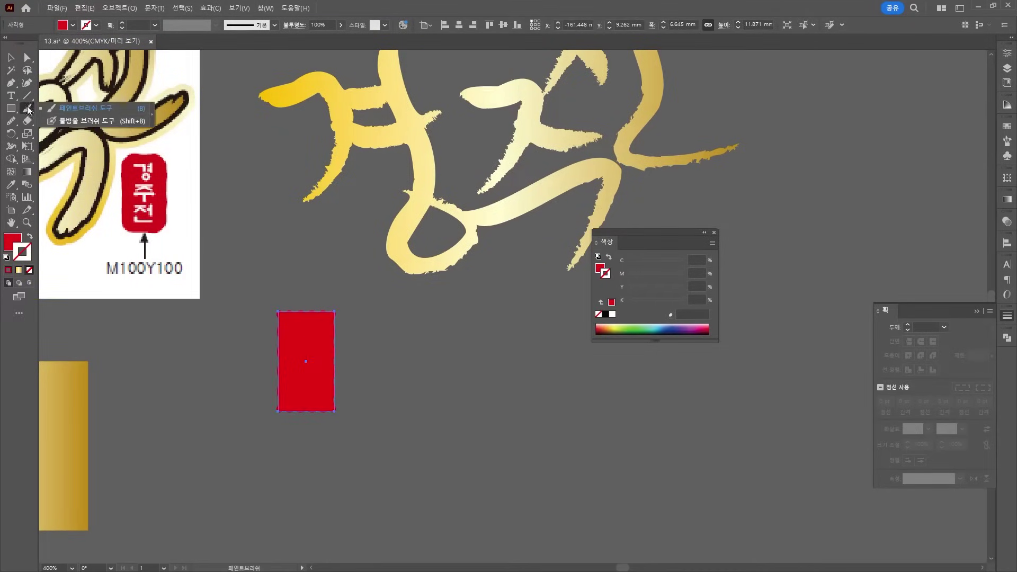
pyautogui.click(28, 109)
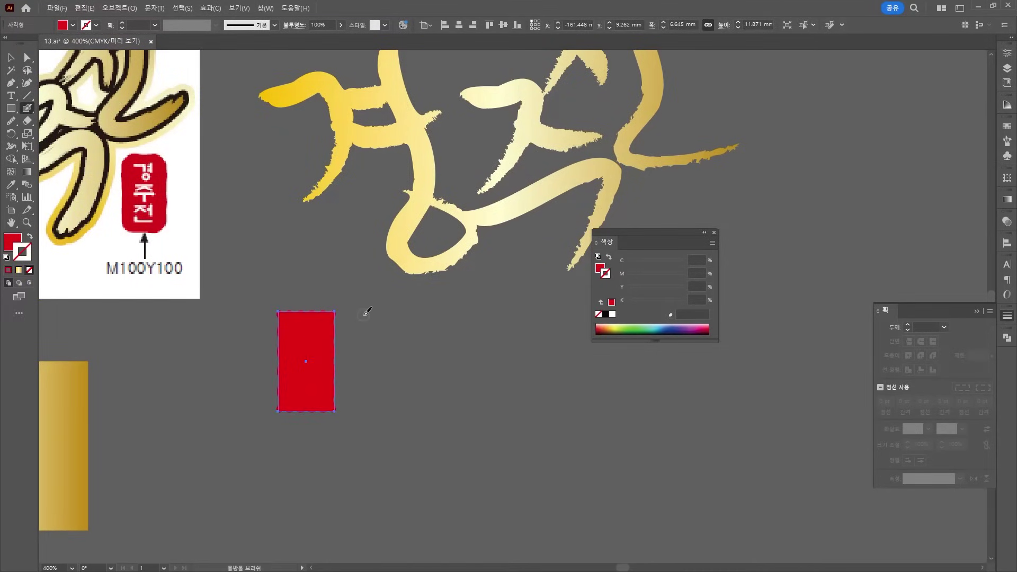
pyautogui.click(17, 109)
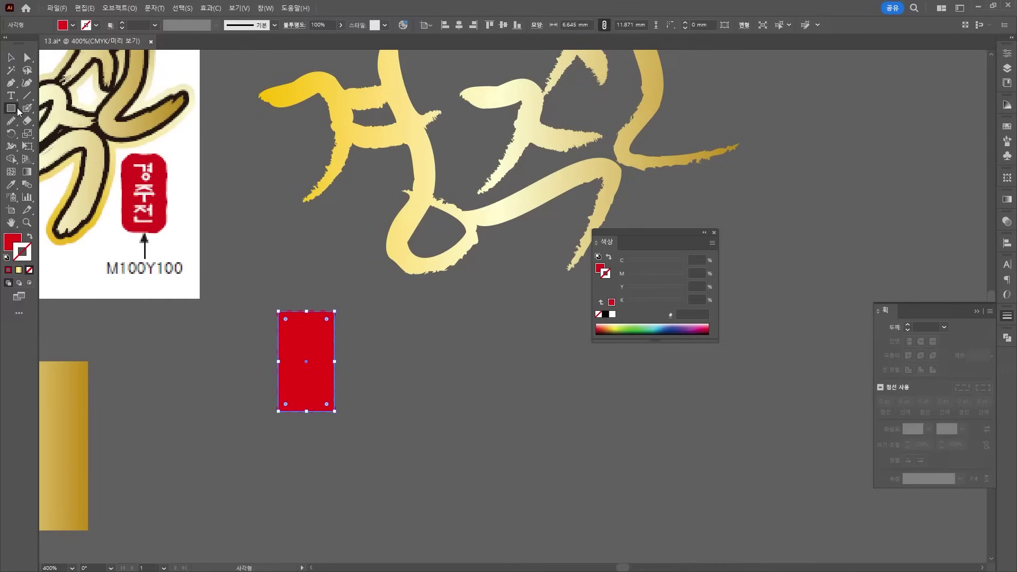
pyautogui.moveTo(373, 312); pyautogui.dragTo(423, 397)
pyautogui.click(26, 110)
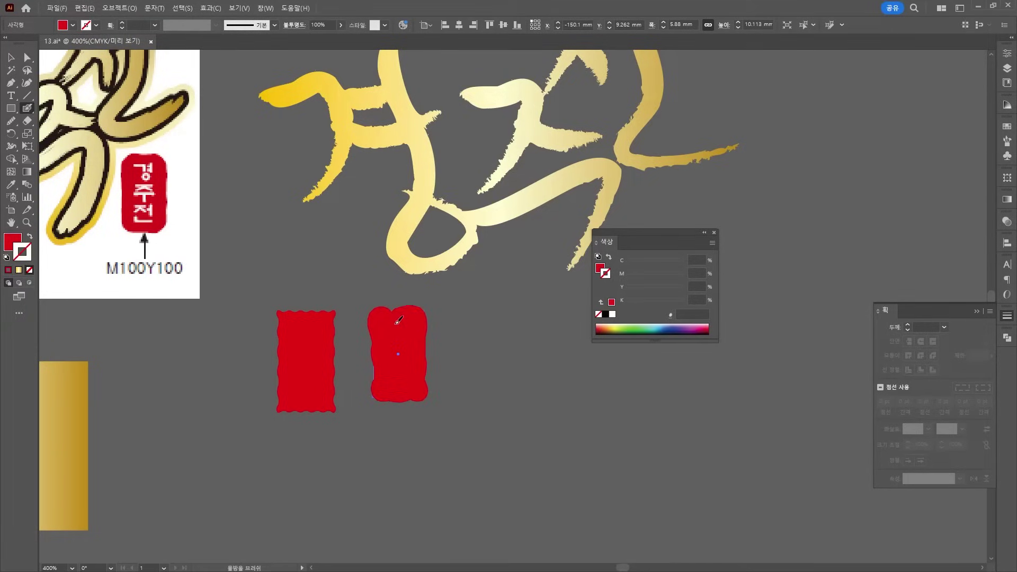
pyautogui.hotkey('ctrl', 'shift', 'a')
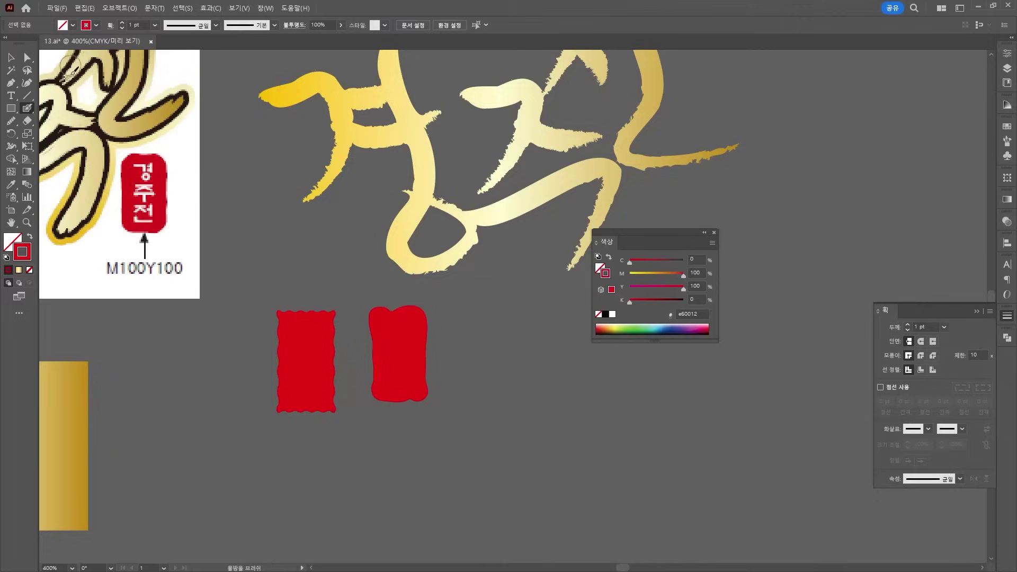
# Move the brush-edged red stamp beneath the end of the lettering's final stroke
pyautogui.click(10, 56)
pyautogui.moveTo(407, 378); pyautogui.dragTo(491, 385)
pyautogui.scroll(2, 491, 386)
pyautogui.hscroll(3, 491, 386)
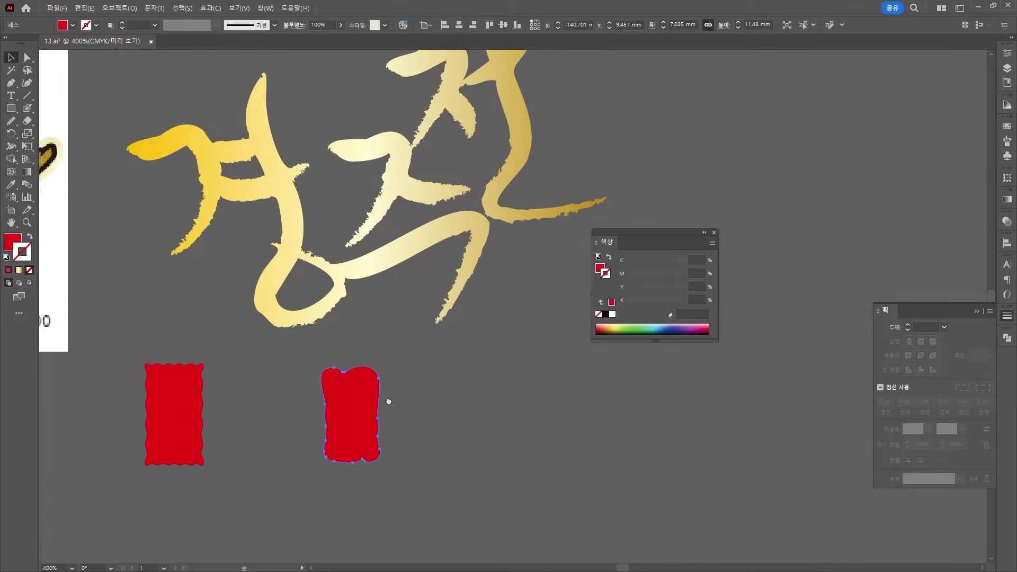
pyautogui.moveTo(386, 402); pyautogui.dragTo(539, 277)
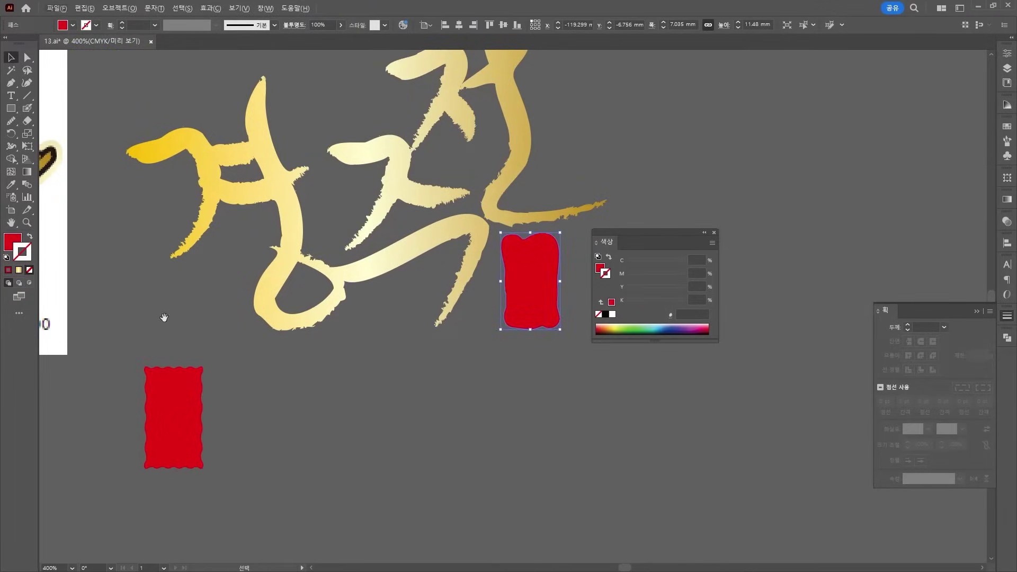
# Delete the anchor points forming the notch in the red stamp's upper edge to smooth it
pyautogui.hscroll(-3, 547, 290)
pyautogui.hscroll(3, 583, 323)
pyautogui.scroll(1, 527, 312)
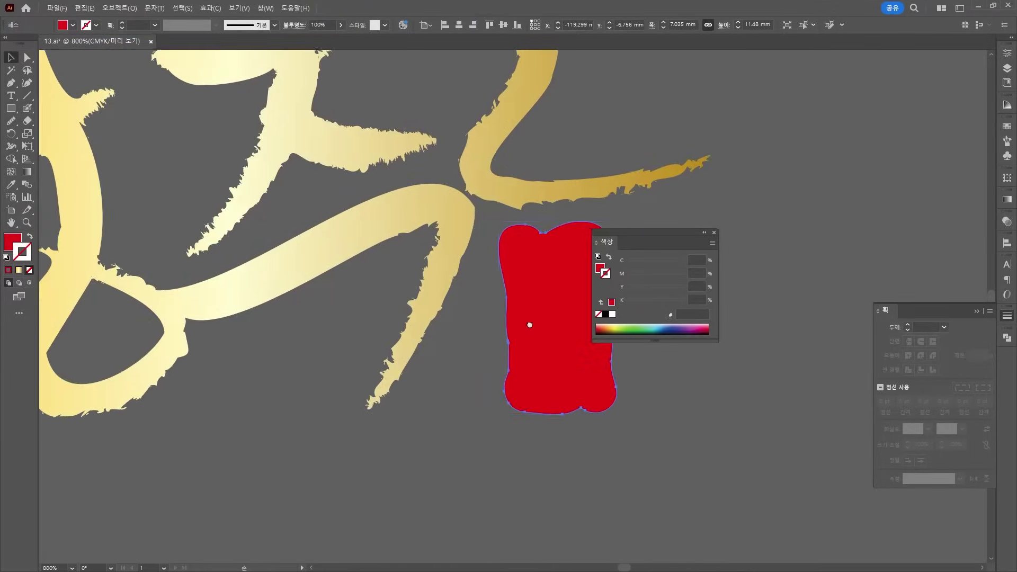
pyautogui.hscroll(4, 526, 318)
pyautogui.press('a')
pyautogui.scroll(1, 189, 207)
pyautogui.scroll(1, 259, 293)
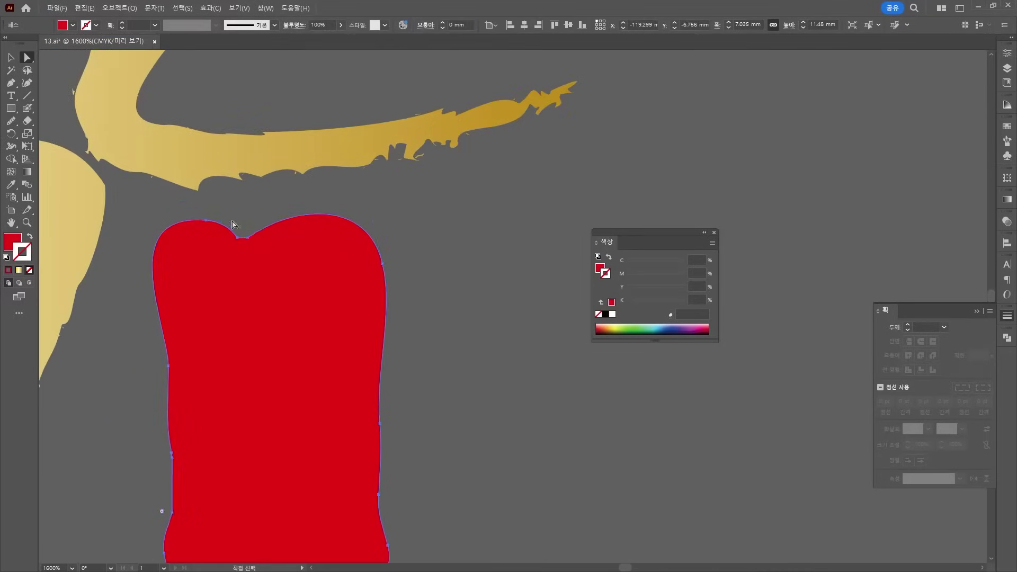
pyautogui.click(383, 264)
pyautogui.press('-')
pyautogui.click(278, 232)
pyautogui.press('v')
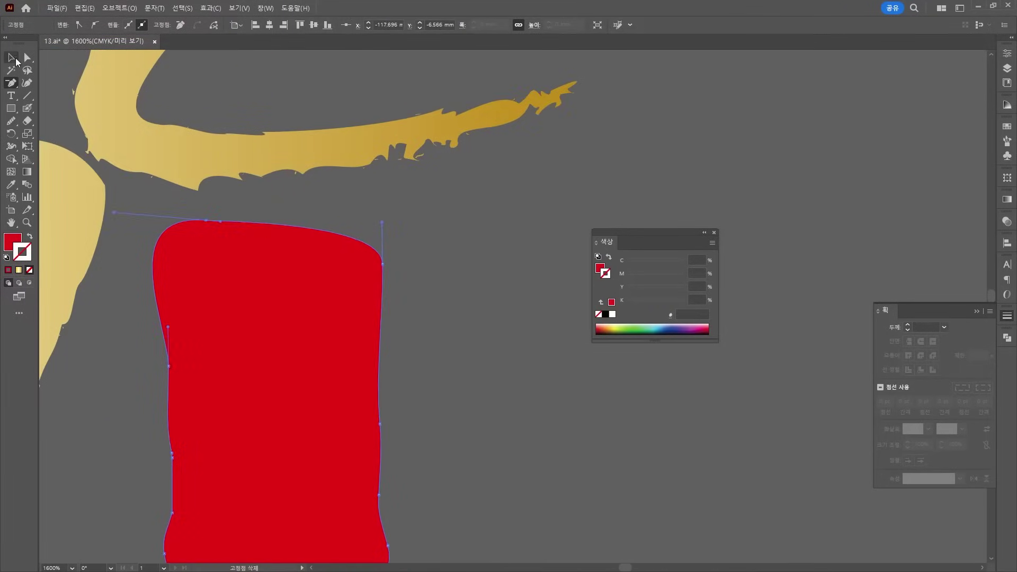
pyautogui.scroll(-4, 169, 199)
pyautogui.moveTo(169, 198); pyautogui.dragTo(198, 210)
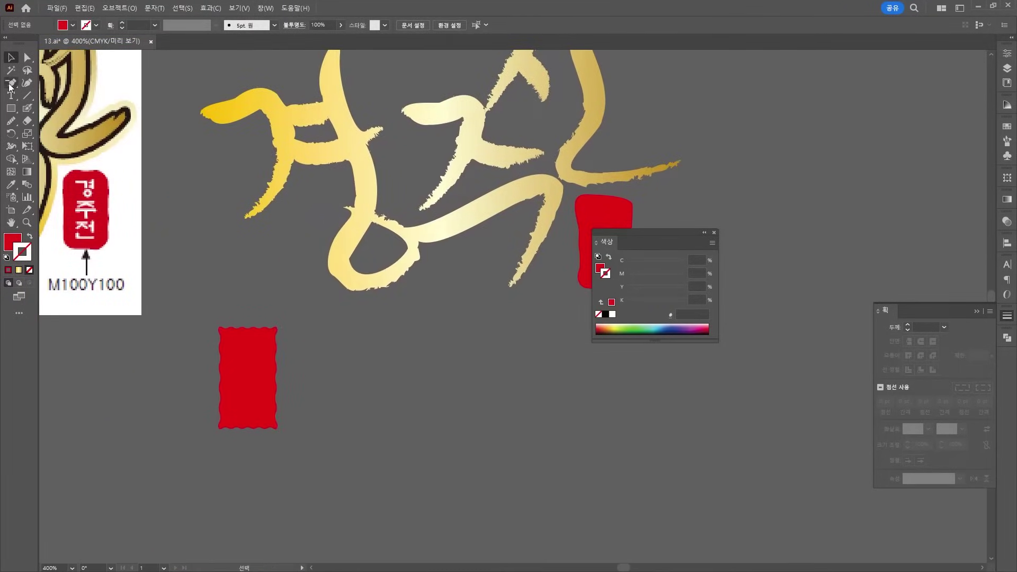
# Add the text 경주전 below the lettering, with each syllable on its own line
pyautogui.click(10, 95)
pyautogui.click(381, 335)
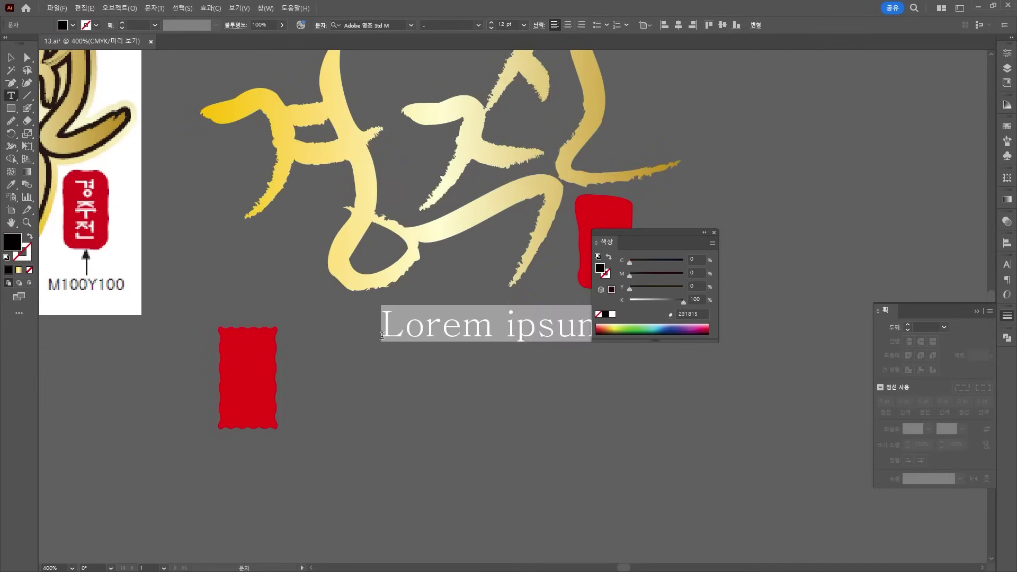
pyautogui.write('r')
pyautogui.press('BackSpace')
pyautogui.write('경주')
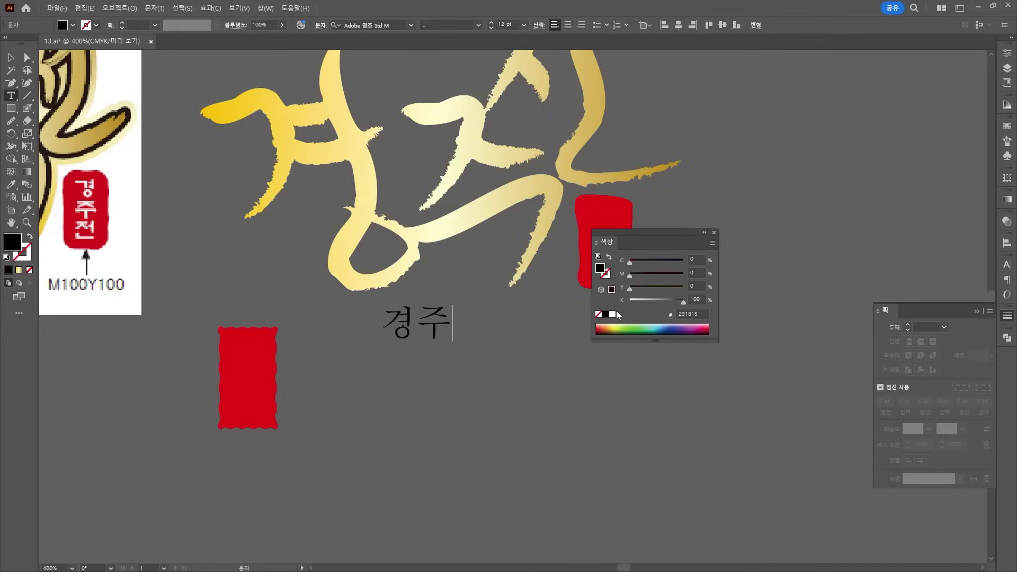
pyautogui.write('전')
pyautogui.press('Left')
pyautogui.press('Left')
pyautogui.press('Return')
pyautogui.press('Right')
pyautogui.press('Return')
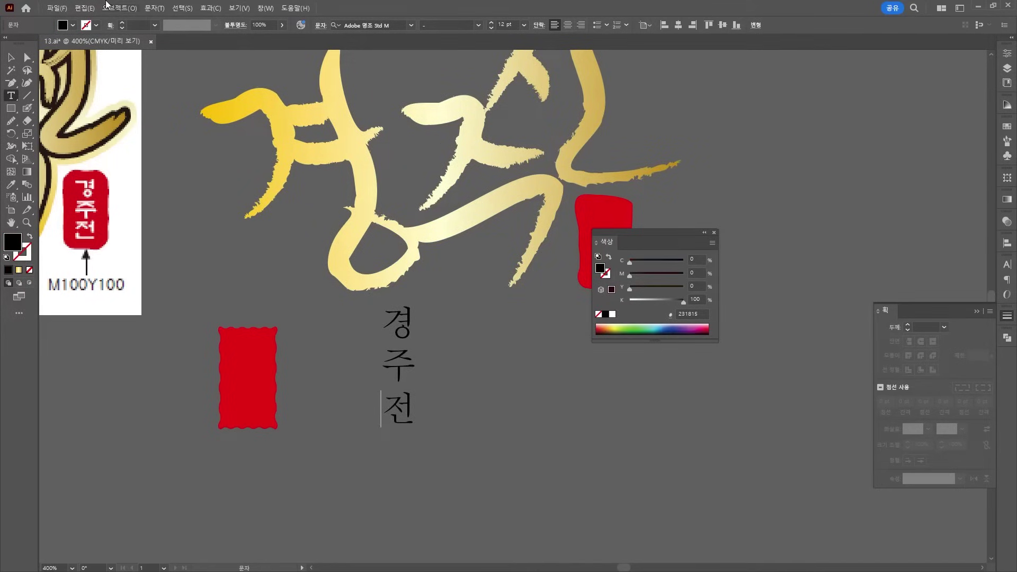
# Set the font of the stacked 경주전 text to 맑은 고딕 Semilight
pyautogui.hotkey('ctrl', 'a')
pyautogui.click(366, 24)
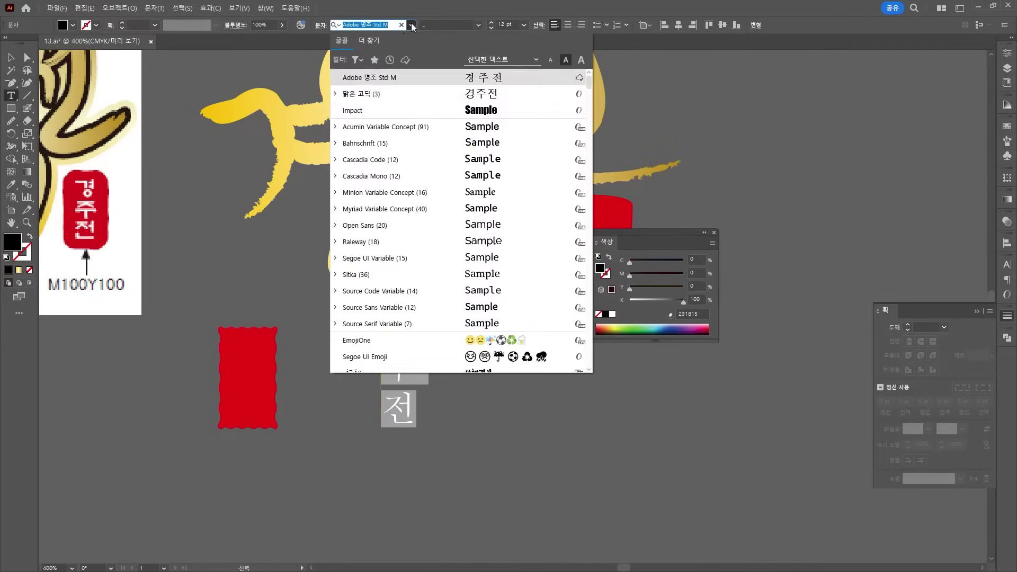
pyautogui.click(379, 98)
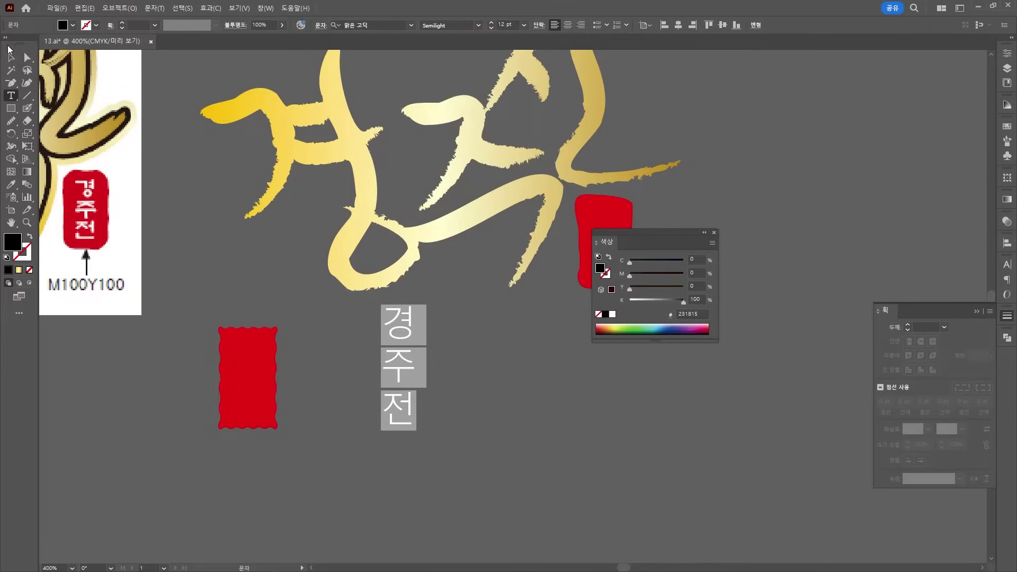
pyautogui.click(10, 56)
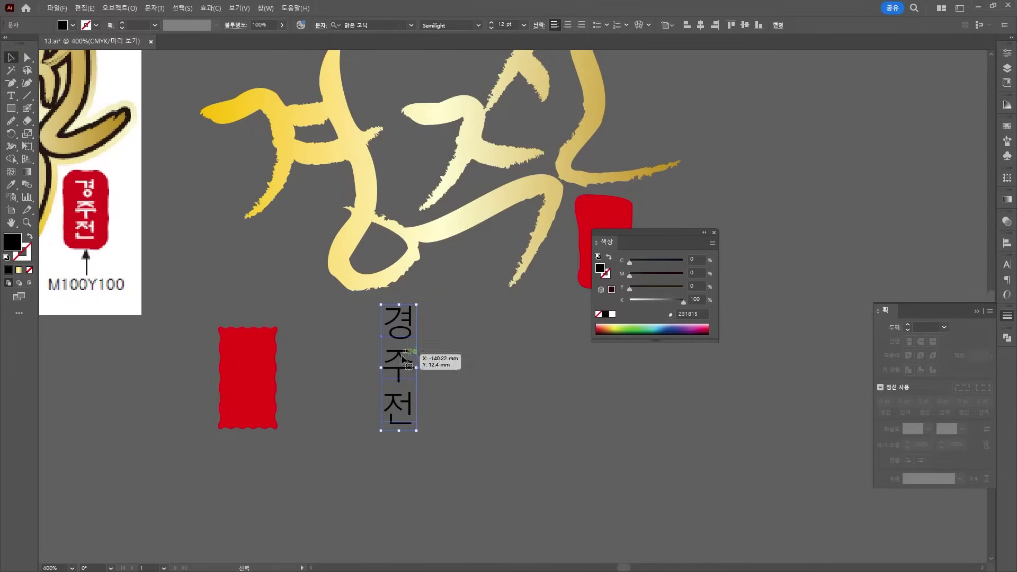
pyautogui.rightClick(401, 355)
pyautogui.click(446, 189)
pyautogui.click(461, 318)
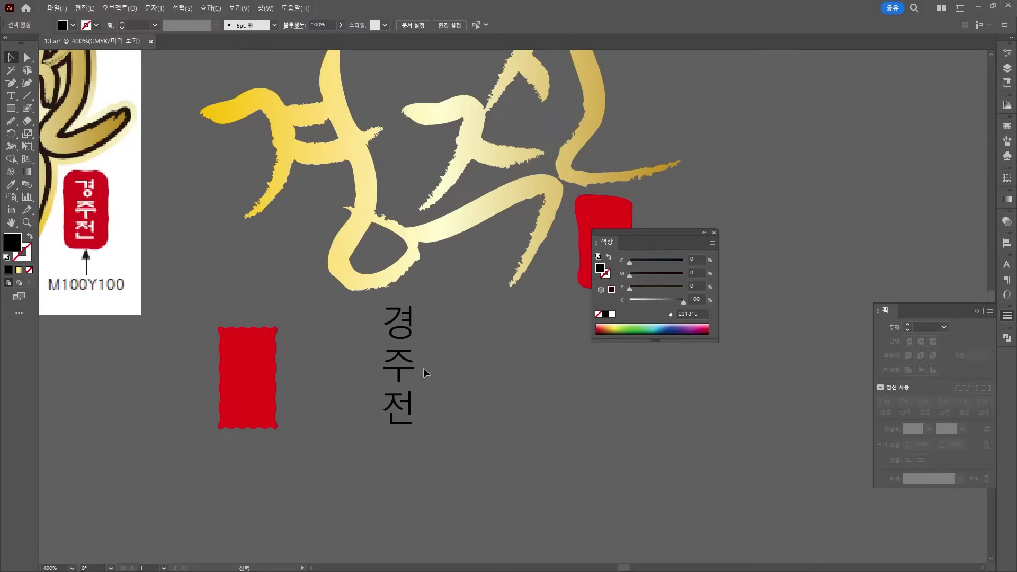
# Draw an open ㄱ path about 2.5 × 1.9 mm beside the stacked text, with a 1 pt black stroke and no fill
pyautogui.click(11, 83)
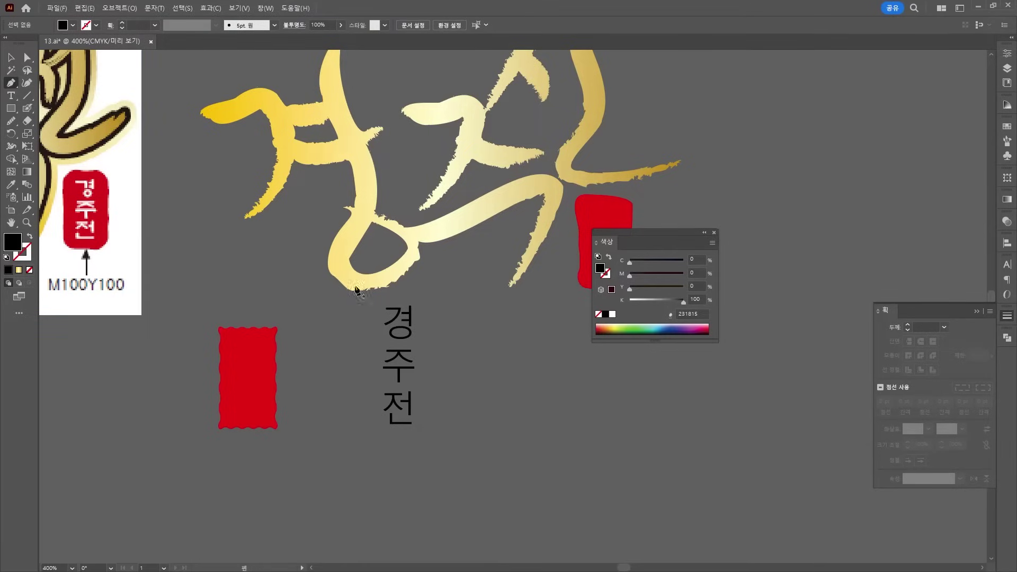
pyautogui.click(427, 300)
pyautogui.click(447, 299)
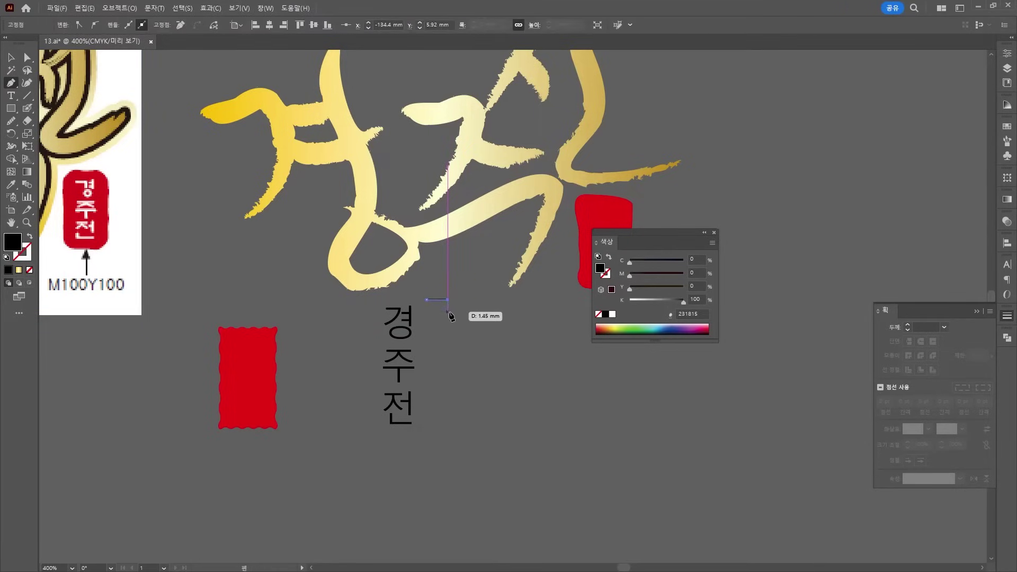
pyautogui.click(448, 315)
pyautogui.hotkey('ctrl', 'shift', 'a')
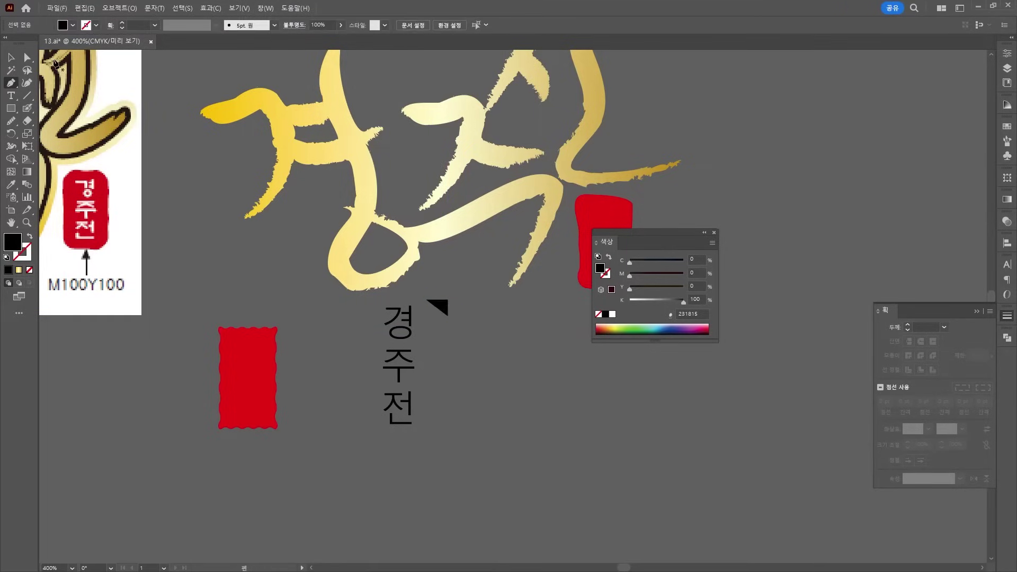
pyautogui.press('v')
pyautogui.click(436, 303)
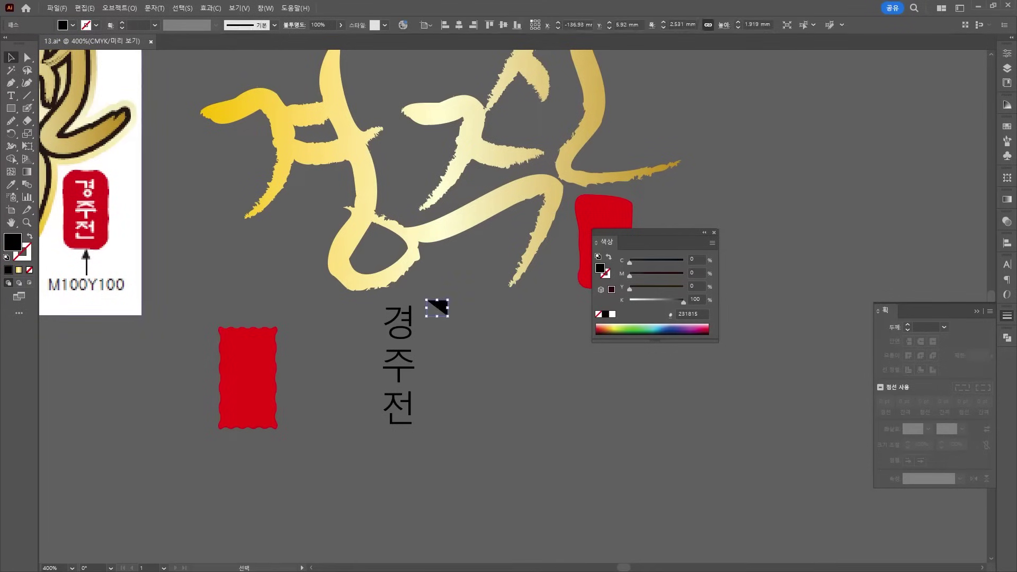
pyautogui.click(31, 238)
# Draw a short horizontal black line with the Pen tool just right of the ㄱ stroke
pyautogui.click(10, 83)
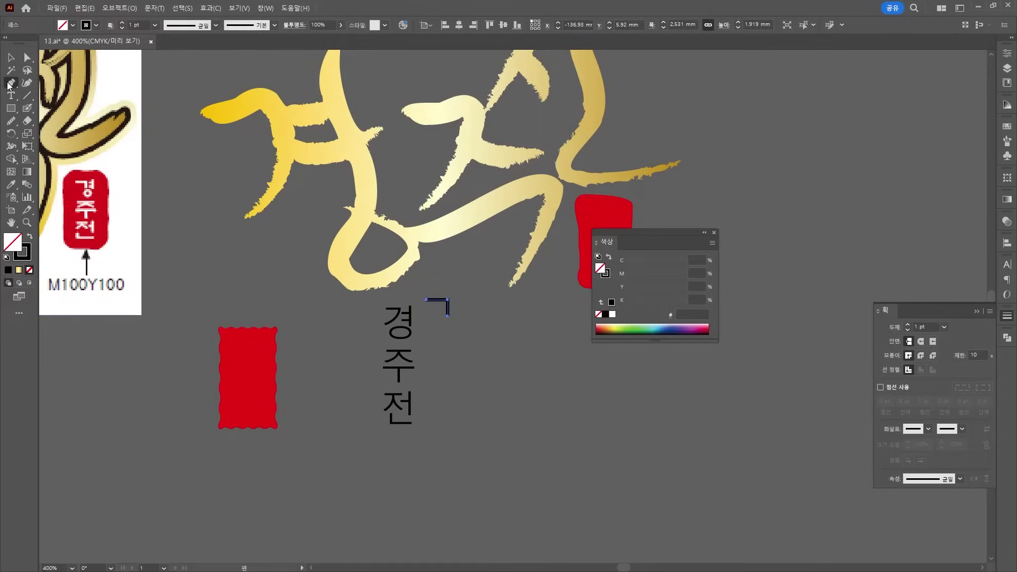
pyautogui.click(457, 306)
pyautogui.click(466, 306)
pyautogui.hotkey('ctrl', 'shift', 'a')
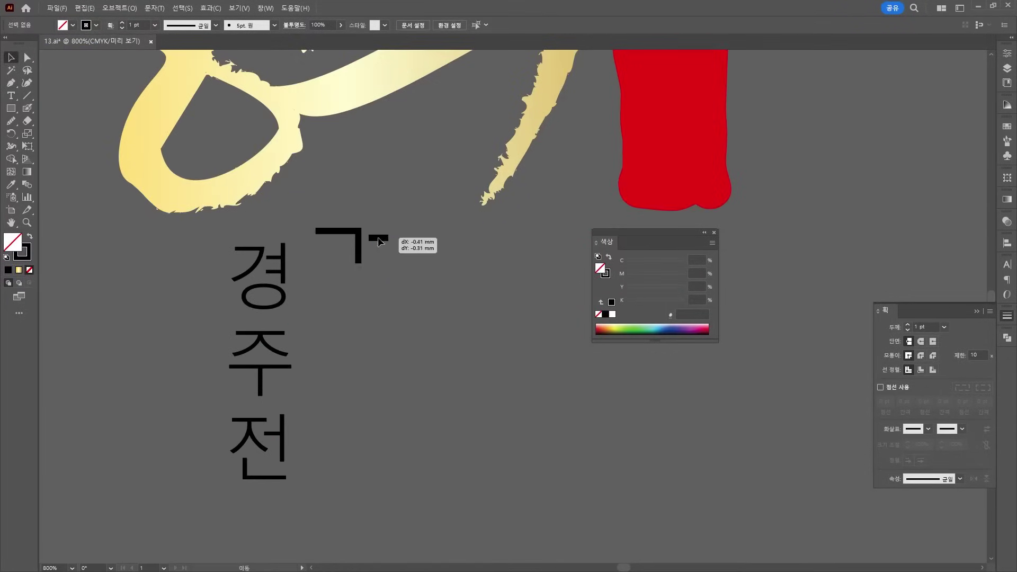
# Finish the hand-built 경 with its ㅕ strokes and a black-stroked ㅇ circle about 1.8 mm in diameter below them
pyautogui.click(363, 220)
pyautogui.click(363, 261)
pyautogui.moveTo(355, 272); pyautogui.dragTo(386, 304)
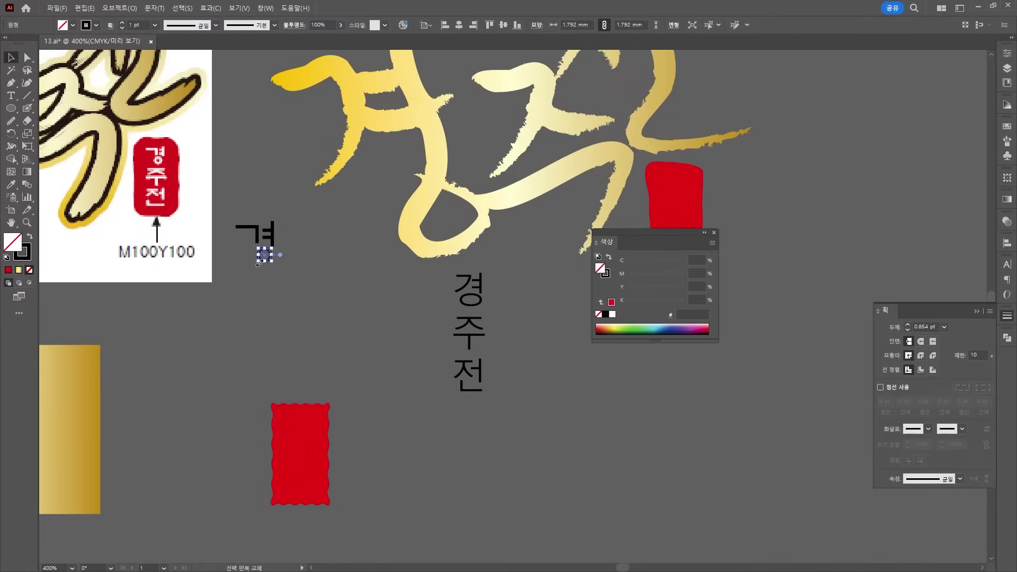
pyautogui.hotkey('ctrl', 'shift', 'a')
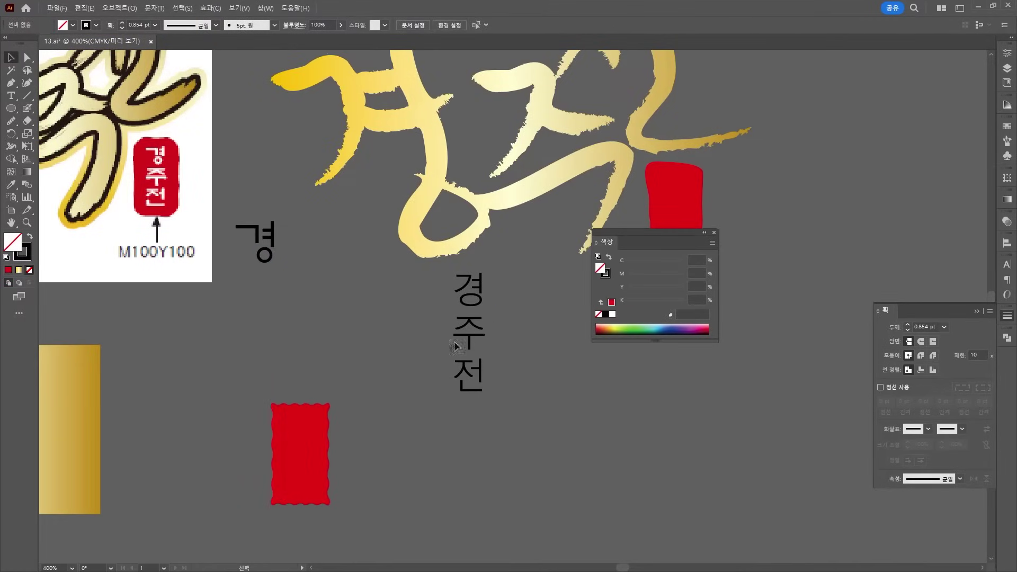
# Ungroup the outlined 경주전 and place 주 below the hand-built 경, scaled to about 4.9 × 5.1 mm
pyautogui.click(455, 347)
pyautogui.rightClick(455, 334)
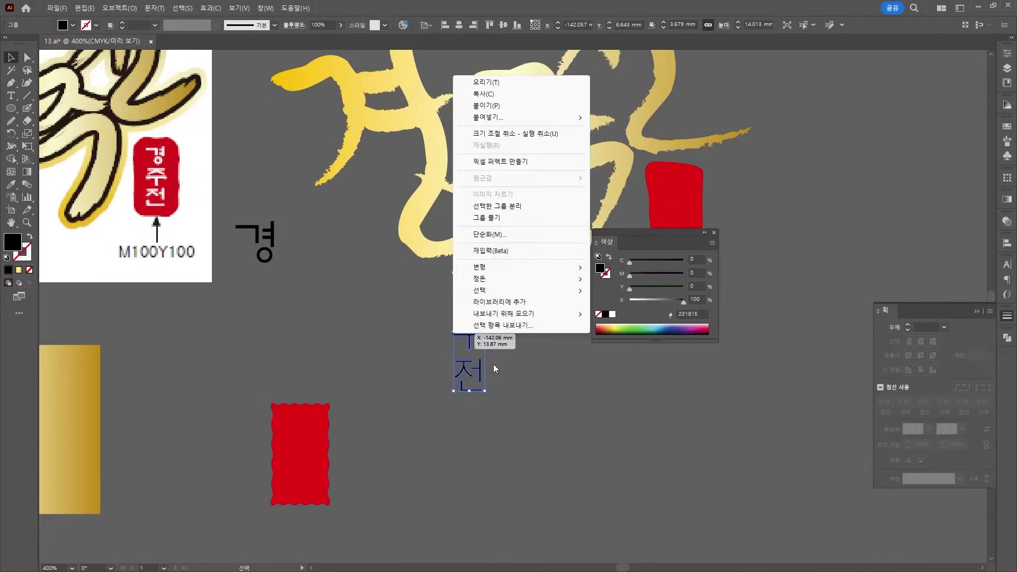
pyautogui.click(494, 223)
pyautogui.hotkey('ctrl', 'shift', 'a')
pyautogui.moveTo(464, 348); pyautogui.dragTo(277, 320)
pyautogui.click(349, 325)
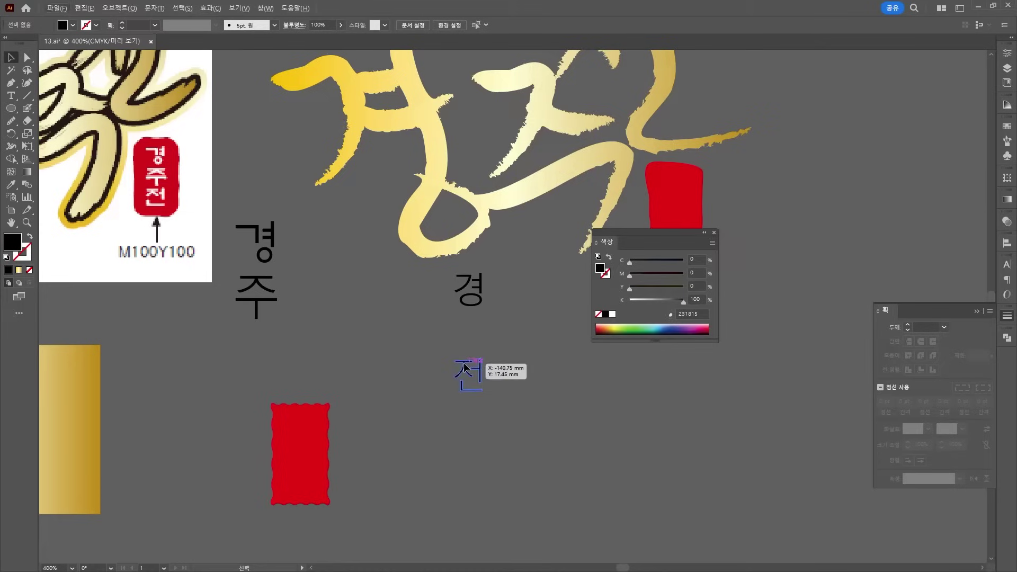
# Place 전 below 주, scaled to about 5 × 5.9 mm, and release its compound path
pyautogui.moveTo(465, 370); pyautogui.dragTo(280, 379)
pyautogui.rightClick(264, 354)
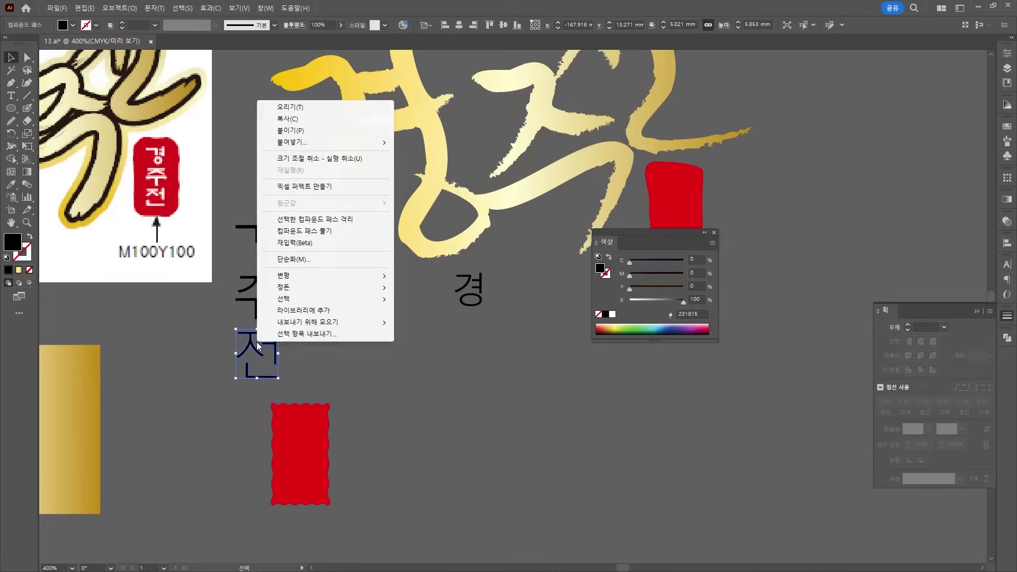
pyautogui.click(320, 230)
pyautogui.click(303, 316)
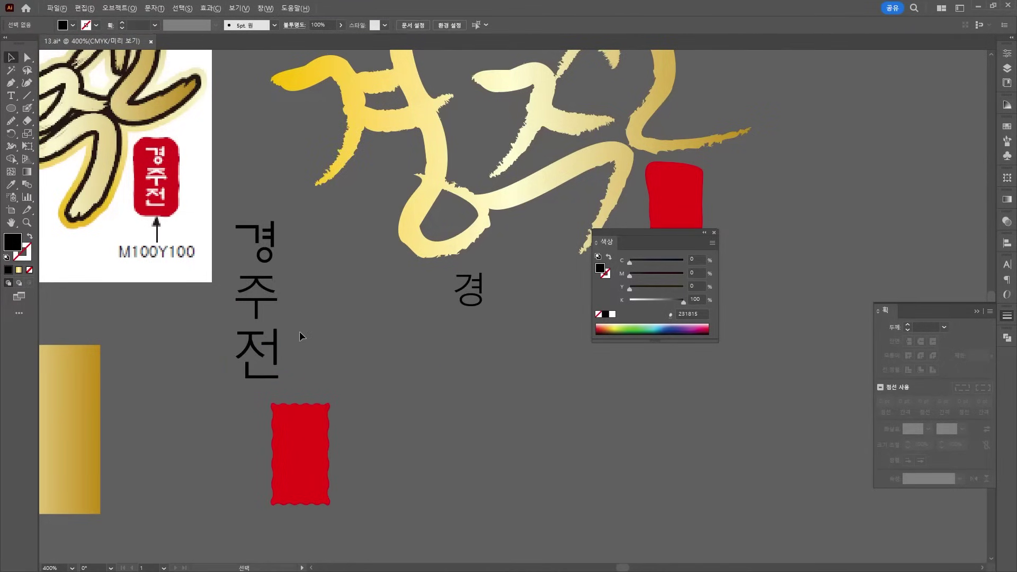
# Replace the ㅈ of 전 with the ㅈ taken from a copy of 주, scaled to about 3.8 × 2 mm
pyautogui.scroll(1, 252, 352)
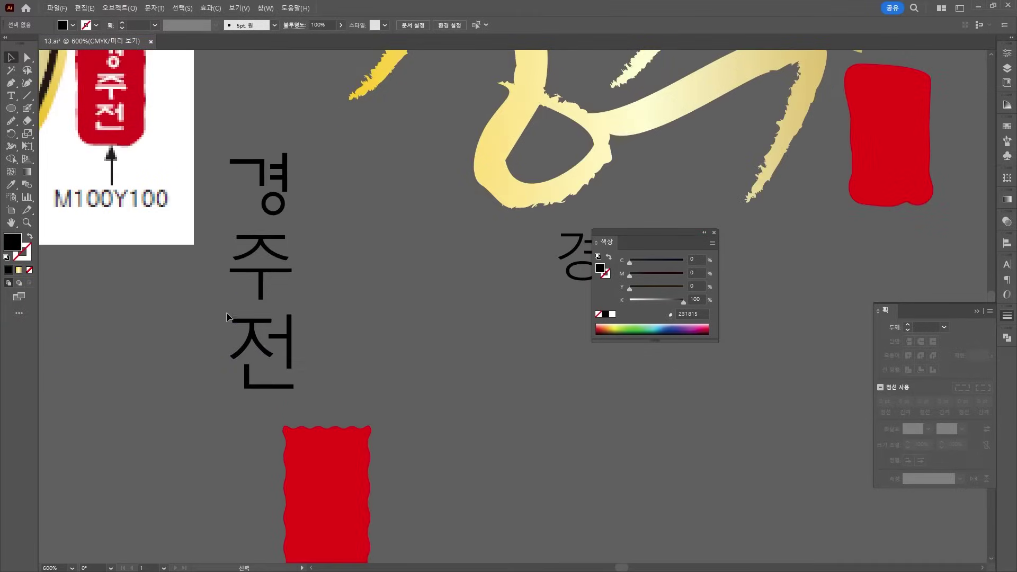
pyautogui.click(274, 332)
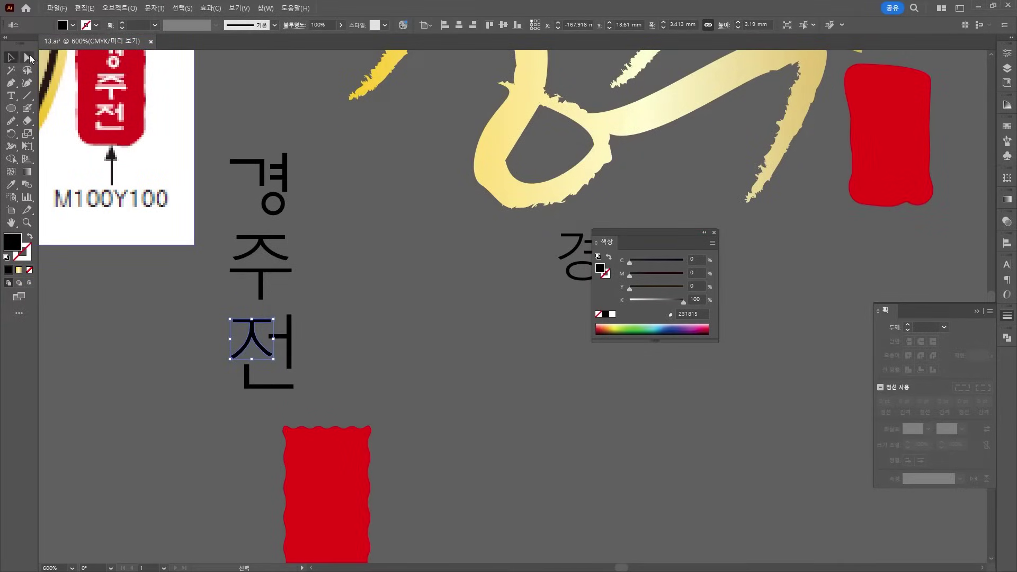
pyautogui.click(28, 57)
pyautogui.click(346, 362)
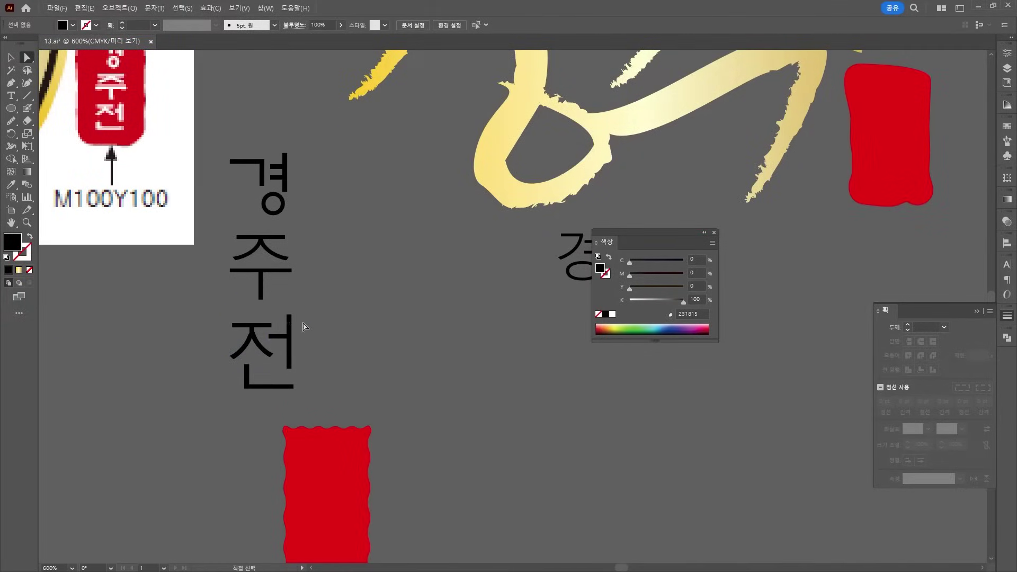
pyautogui.moveTo(238, 390)
pyautogui.mouseDown()
pyautogui.moveTo(238, 363)
pyautogui.moveTo(527, 227)
pyautogui.mouseUp()
pyautogui.scroll(3, 238, 363)
pyautogui.press('v')
pyautogui.rightClick(527, 227)
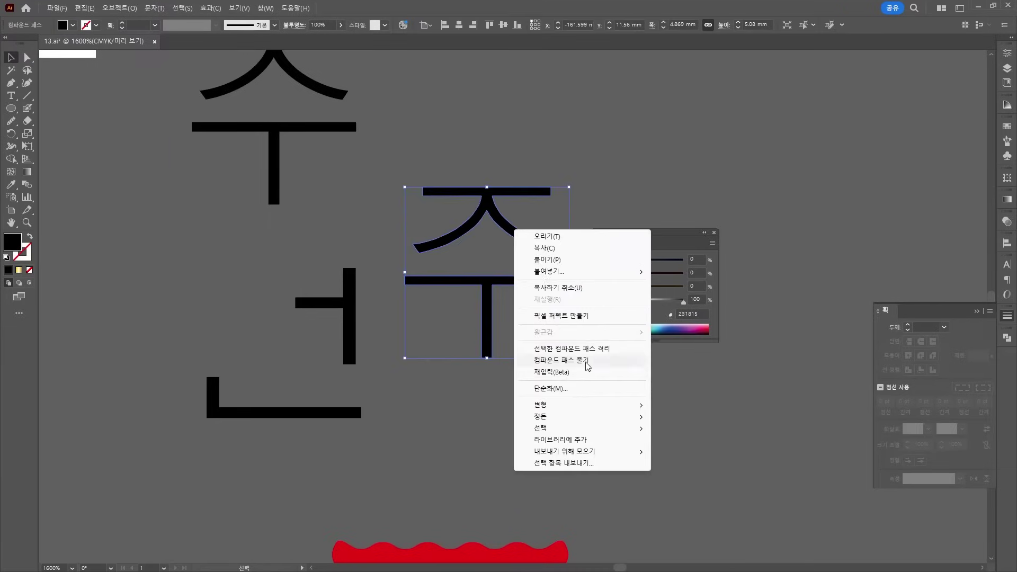
pyautogui.click(536, 236)
pyautogui.scroll(-2, 263, 303)
pyautogui.moveTo(344, 432)
pyautogui.mouseDown()
pyautogui.moveTo(334, 432)
pyautogui.moveTo(344, 432)
pyautogui.mouseUp()
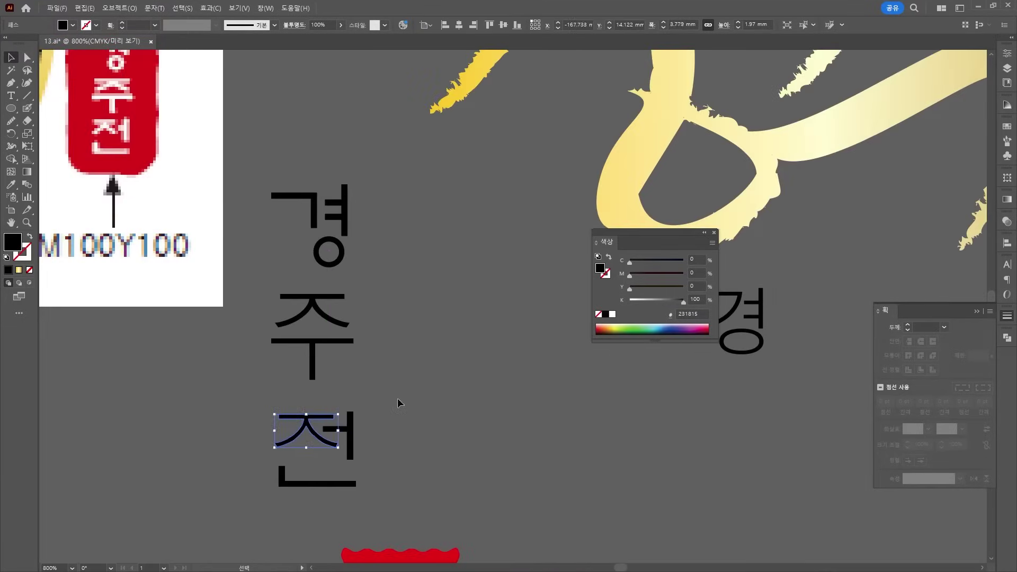
# Move the ㄴ of 전 up closer to the strokes above and scale its ㅈ to about 3.3 × 1.7 mm
pyautogui.click(399, 410)
pyautogui.moveTo(316, 488); pyautogui.dragTo(317, 472)
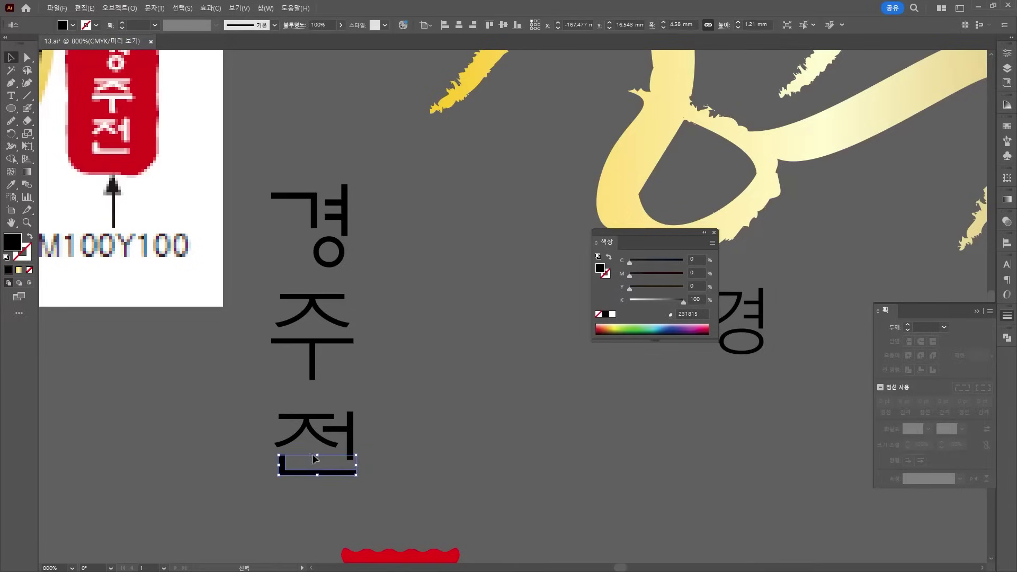
pyautogui.click(334, 441)
pyautogui.moveTo(342, 434); pyautogui.dragTo(344, 434)
pyautogui.click(449, 376)
# Delete the ㅈ outline of 전 and redraw it with the Pen tool as a bar and two diagonal legs, 1 pt black stroke, no fill
pyautogui.click(328, 426)
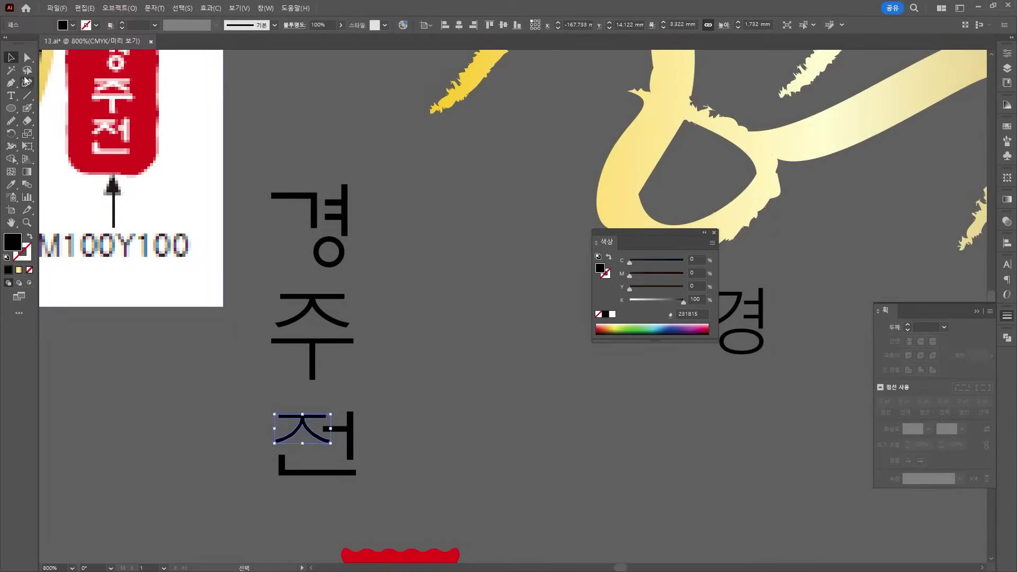
pyautogui.press('Delete')
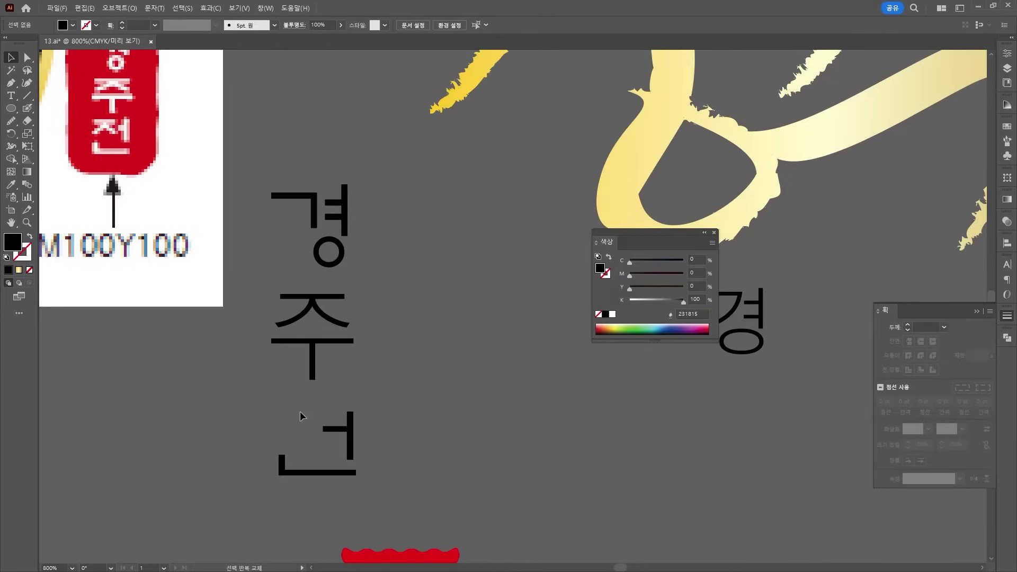
pyautogui.hotkey('shift', 'x')
pyautogui.press('p')
pyautogui.click(273, 411)
pyautogui.click(325, 410)
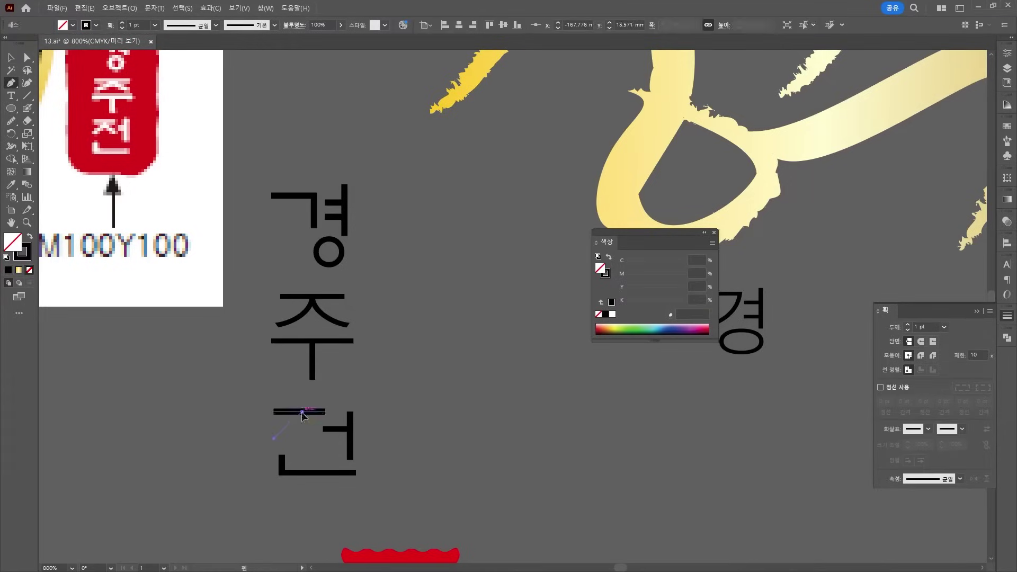
pyautogui.click(324, 438)
# Adjust the leg end points of the new ㅈ in 전 with the Direct Selection tool
pyautogui.press('a')
pyautogui.scroll(4, 321, 456)
pyautogui.moveTo(246, 245); pyautogui.dragTo(234, 253)
pyautogui.moveTo(330, 355); pyautogui.dragTo(335, 363)
pyautogui.click(374, 404)
pyautogui.scroll(-4, 377, 408)
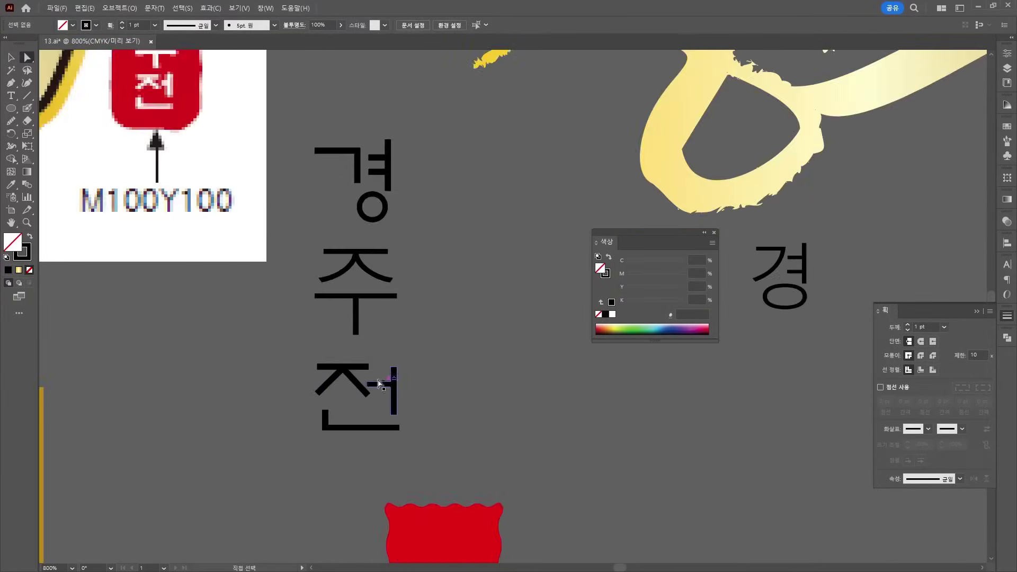
# Shorten the horizontal bar of the ㅓ in 전 so it clears the ㅈ
pyautogui.scroll(5, 388, 402)
pyautogui.moveTo(247, 324); pyautogui.dragTo(540, 517)
pyautogui.scroll(-5, 540, 529)
pyautogui.scroll(-4, 420, 483)
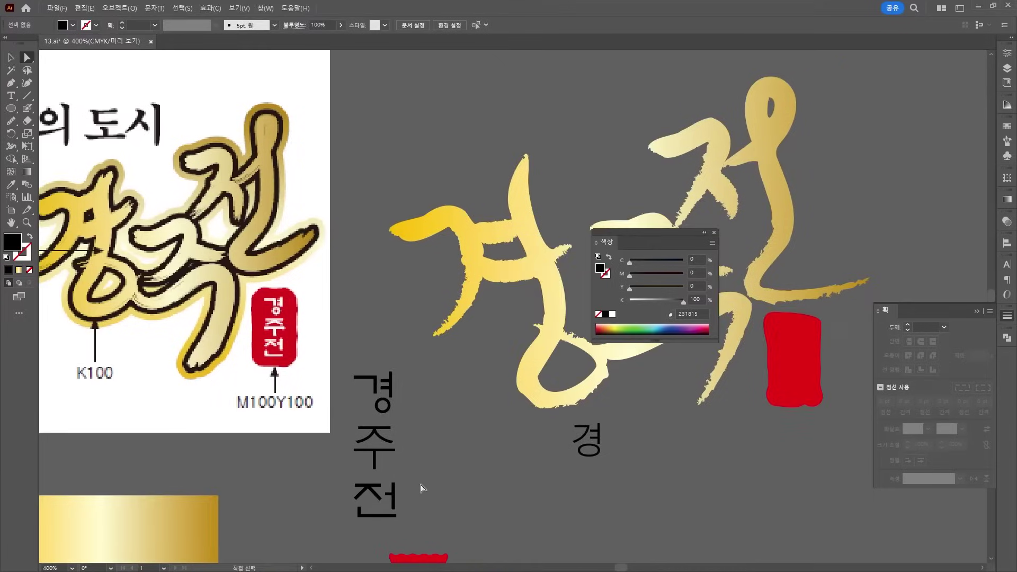
# Release the compound path of 주 and delete its outlined ㅈ, keeping only the ㅜ
pyautogui.scroll(3, 435, 488)
pyautogui.click(341, 432)
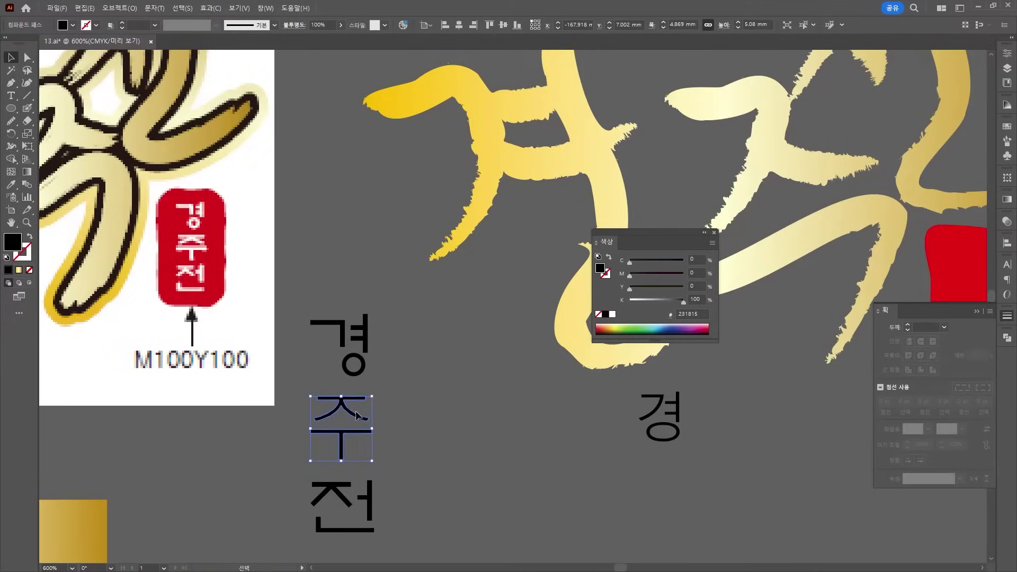
pyautogui.rightClick(338, 415)
pyautogui.click(409, 295)
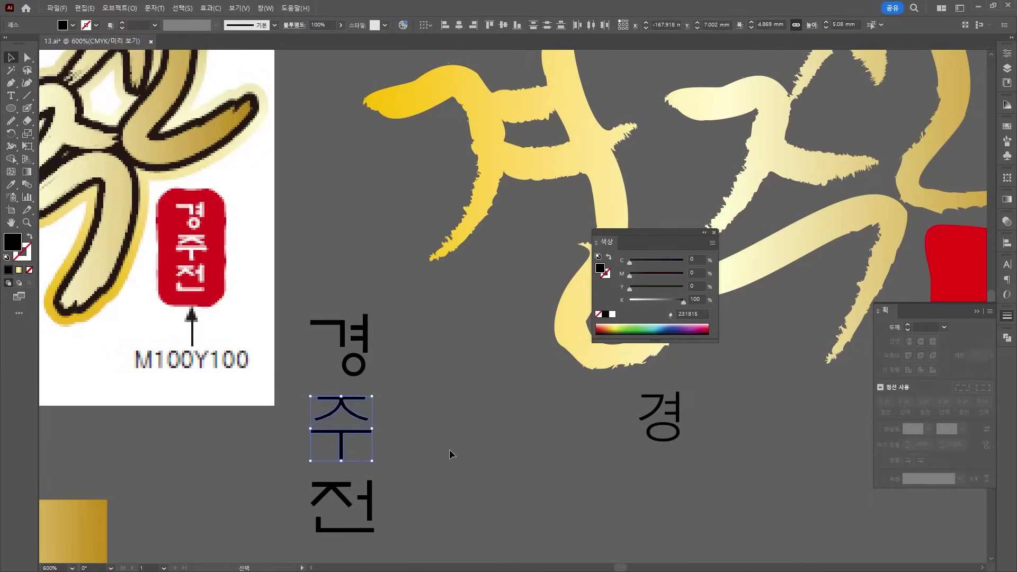
pyautogui.click(449, 454)
pyautogui.click(339, 401)
pyautogui.press('Delete')
# Copy the stroked ㅈ of 전 above the ㅜ and widen it to about 4.4 × 1.7 mm
pyautogui.click(344, 502)
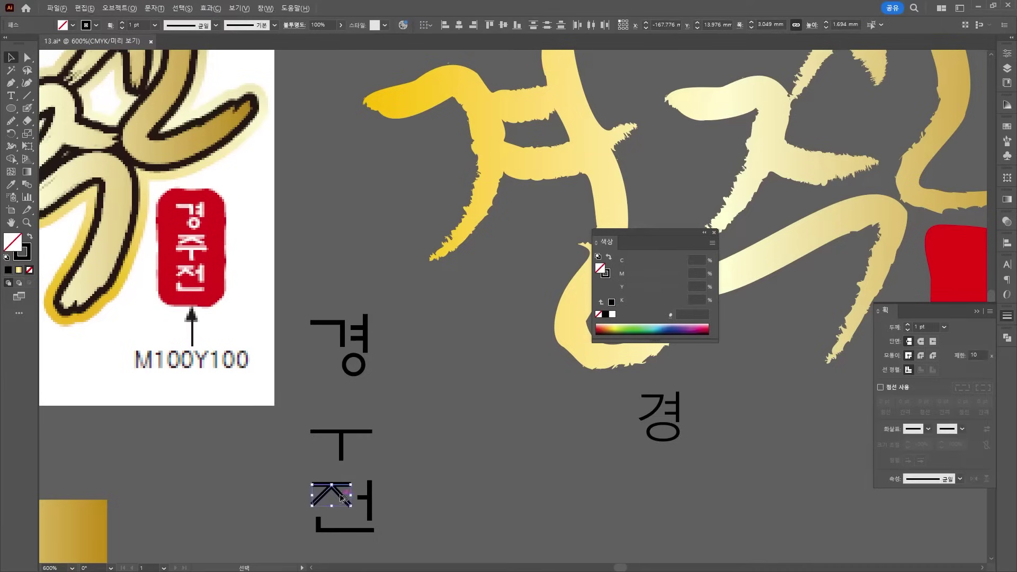
pyautogui.moveTo(344, 502); pyautogui.dragTo(344, 412)
pyautogui.moveTo(357, 408); pyautogui.dragTo(371, 409)
pyautogui.click(460, 441)
# Set the stroke weight of the widened ㅈ in 주 to 1 pt
pyautogui.click(344, 407)
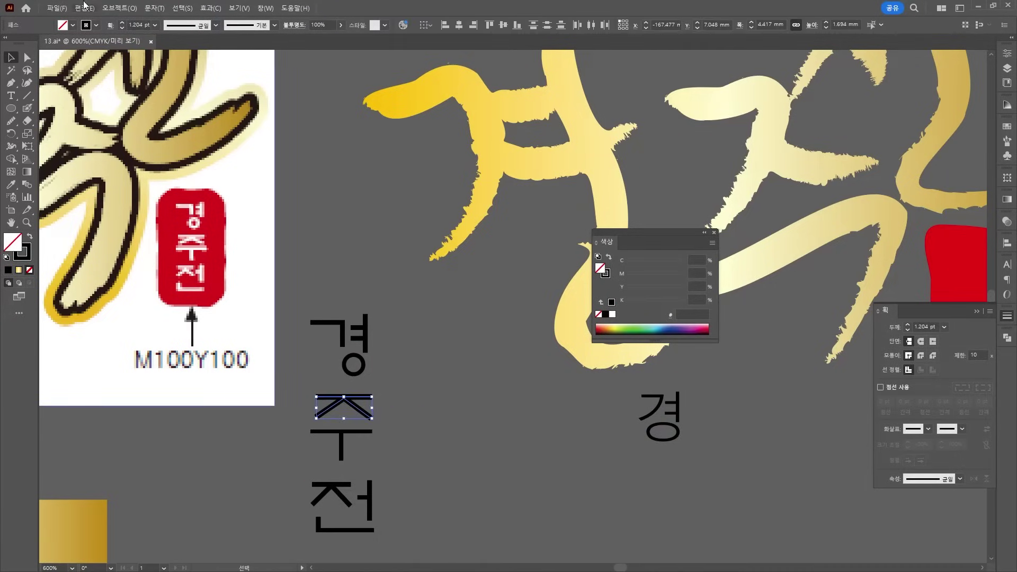
pyautogui.click(139, 25)
pyautogui.write('1')
pyautogui.press('Return')
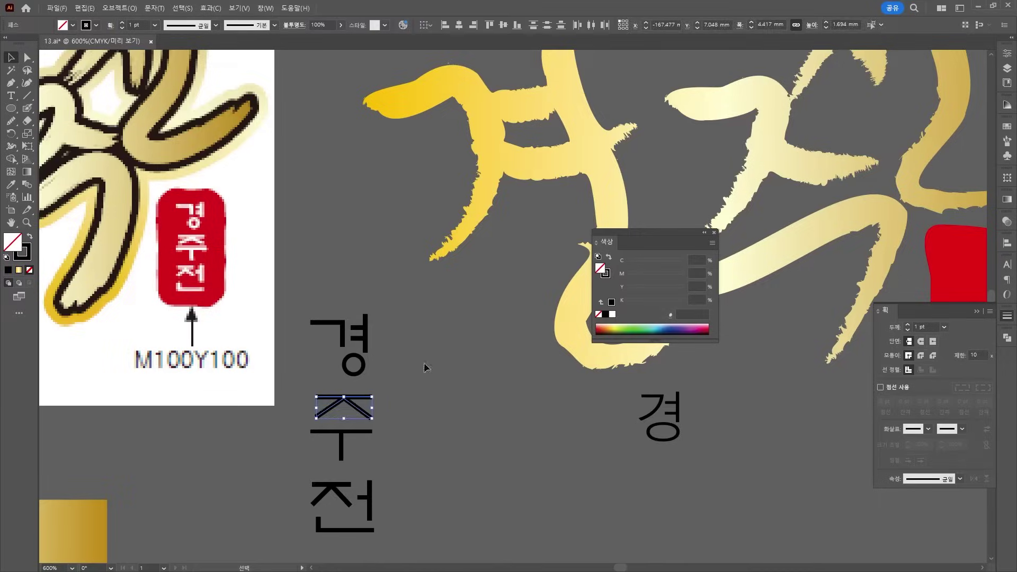
pyautogui.click(411, 436)
# Replace the outlined ㅜ of 주 with a ㅜ built from black strokes, its stem centred under the ㅈ
pyautogui.scroll(3, 380, 439)
pyautogui.moveTo(373, 491); pyautogui.dragTo(453, 329)
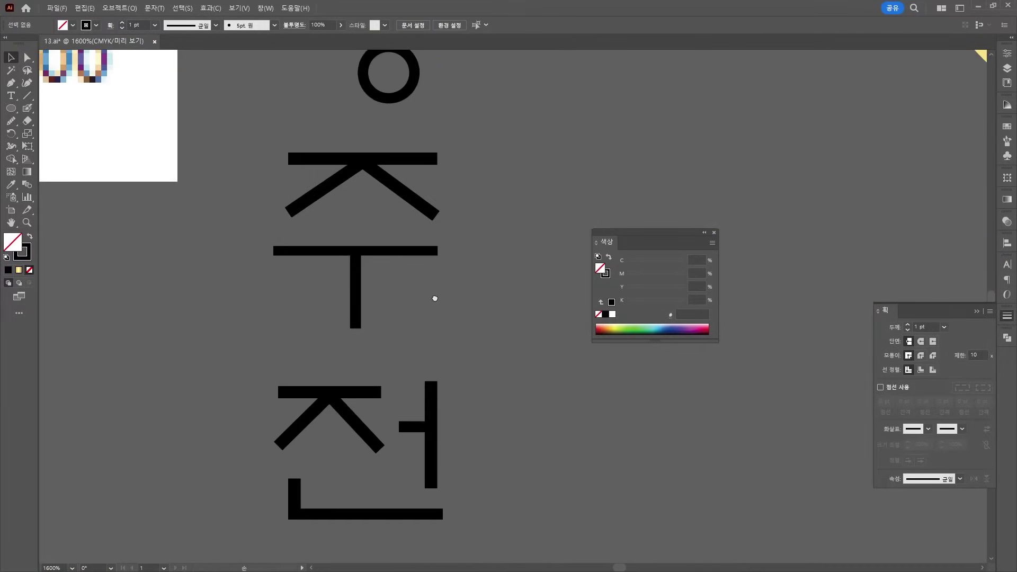
pyautogui.click(403, 256)
pyautogui.press('Delete')
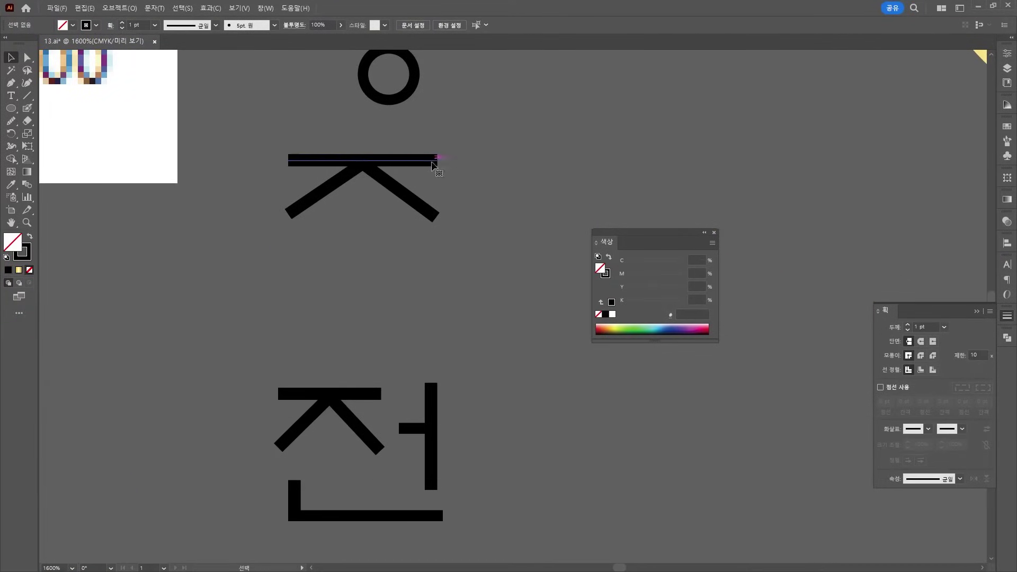
pyautogui.hotkey('ctrl', 'z')
pyautogui.scroll(-3, 403, 403)
pyautogui.hotkey('ctrl', 'z')
pyautogui.scroll(-1, 403, 402)
# Expand the fill and stroke of all the hand-built 경주전 characters
pyautogui.click(395, 407)
pyautogui.hotkey('ctrl', 'z')
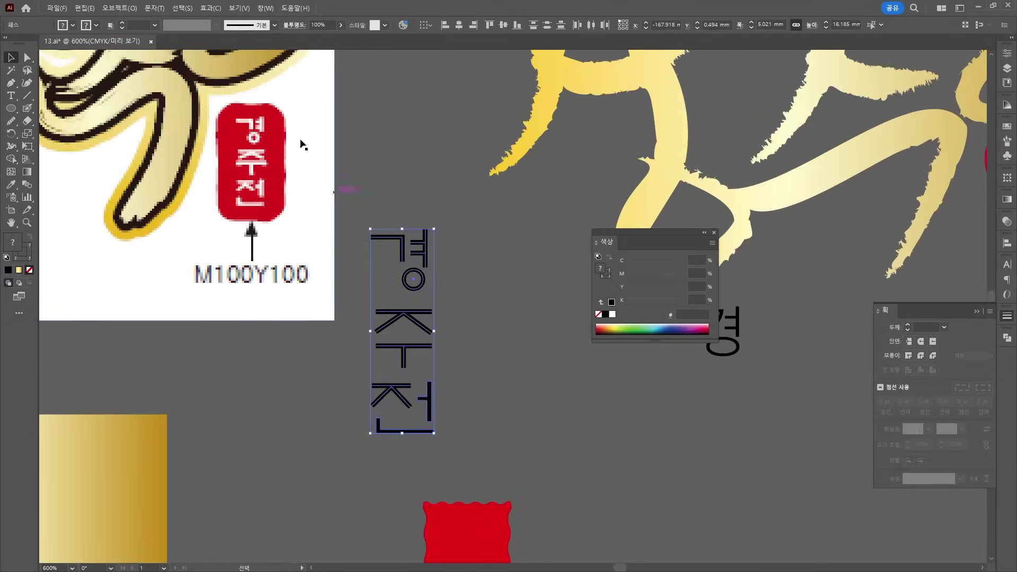
pyautogui.click(128, 6)
pyautogui.click(147, 145)
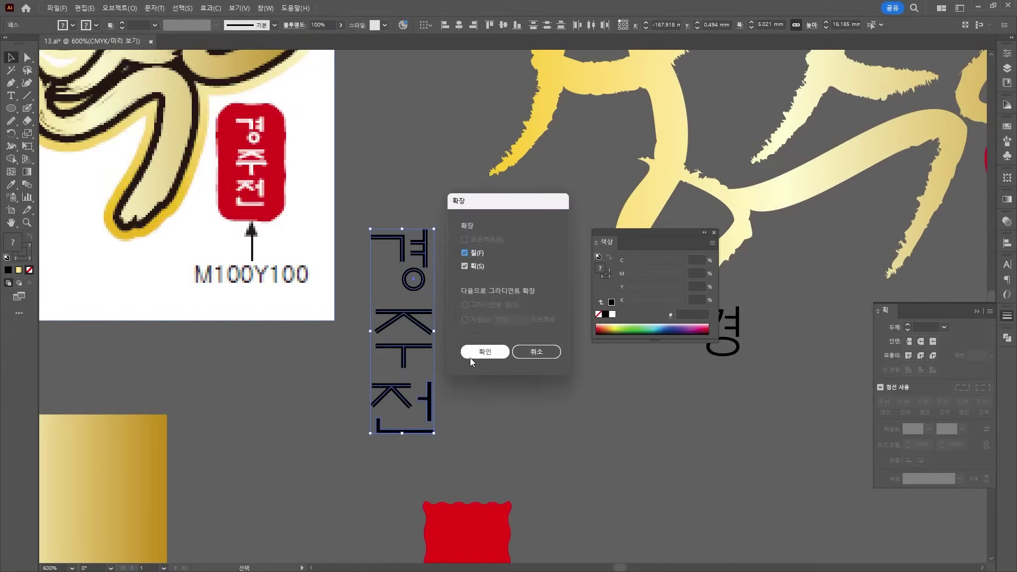
pyautogui.click(484, 351)
# Give the expanded 경주전 characters a white fill and no stroke
pyautogui.click(6, 258)
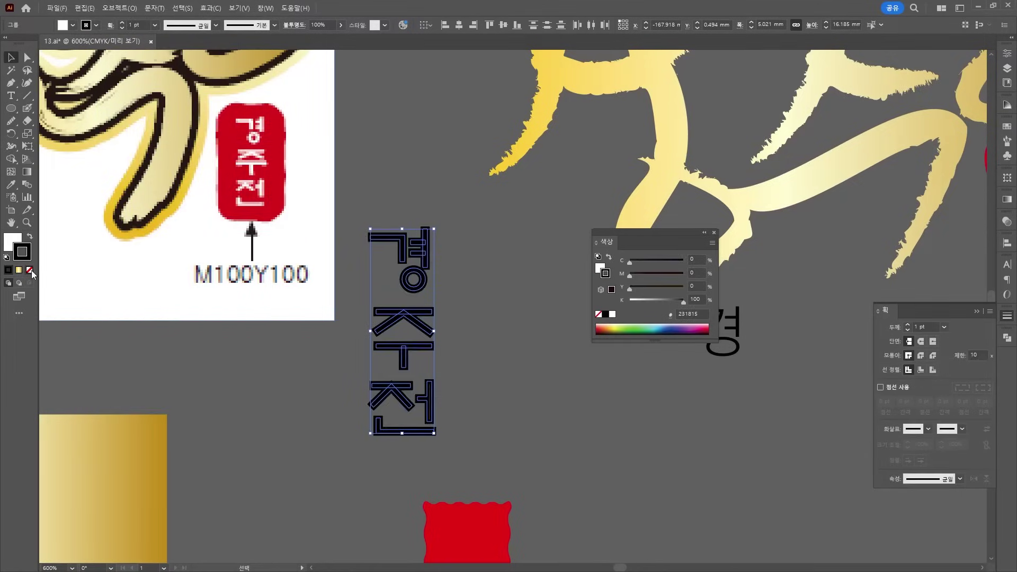
pyautogui.click(30, 270)
# Move the white 경주전 characters onto the red stamp beside the gold lettering and scale them to about 3.1 × 10.1 mm
pyautogui.scroll(-3, 437, 318)
pyautogui.moveTo(425, 322); pyautogui.dragTo(553, 408)
pyautogui.moveTo(553, 408); pyautogui.dragTo(471, 335)
pyautogui.moveTo(483, 373); pyautogui.dragTo(475, 361)
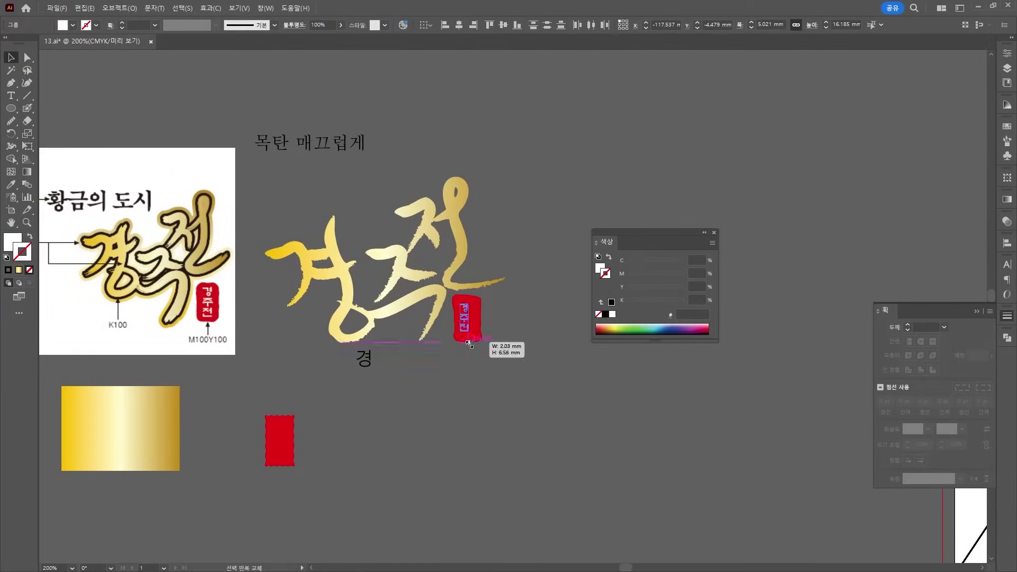
pyautogui.scroll(4, 476, 362)
pyautogui.hotkey('shift', 'ctrl', 'F9')
pyautogui.keyDown('shift'); pyautogui.click(475, 316); pyautogui.keyUp('shift')
pyautogui.keyDown('shift'); pyautogui.click(409, 187); pyautogui.keyUp('shift')
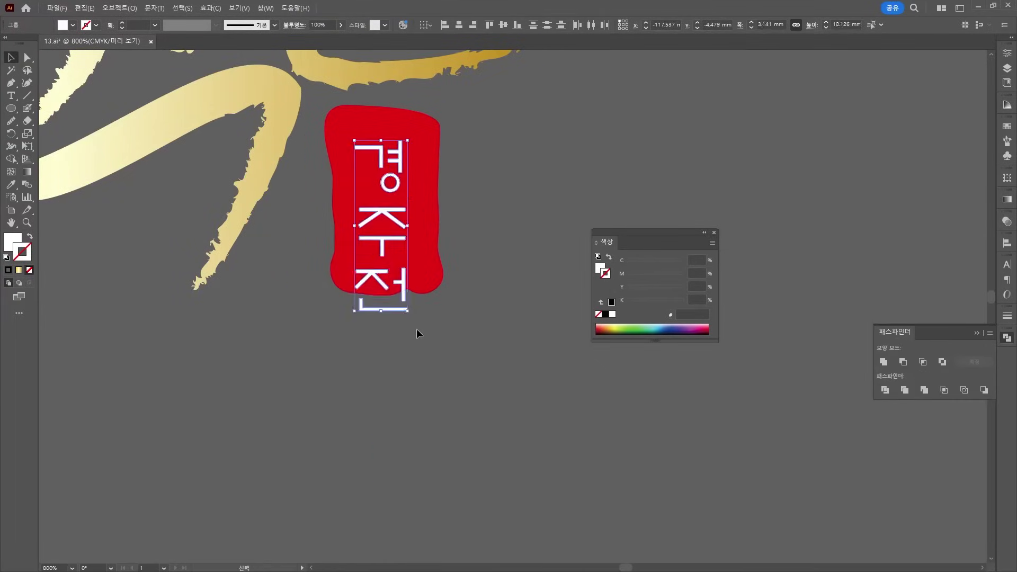
# Close up the spacing between the white 경주전 characters and fit them centrally inside the red stamp
pyautogui.moveTo(417, 328); pyautogui.dragTo(395, 238)
pyautogui.scroll(-2, 464, 273)
pyautogui.moveTo(464, 272); pyautogui.dragTo(465, 281)
pyautogui.click(513, 388)
# Delete the leftover black 경 outline below the gold lettering
pyautogui.scroll(-1, 517, 392)
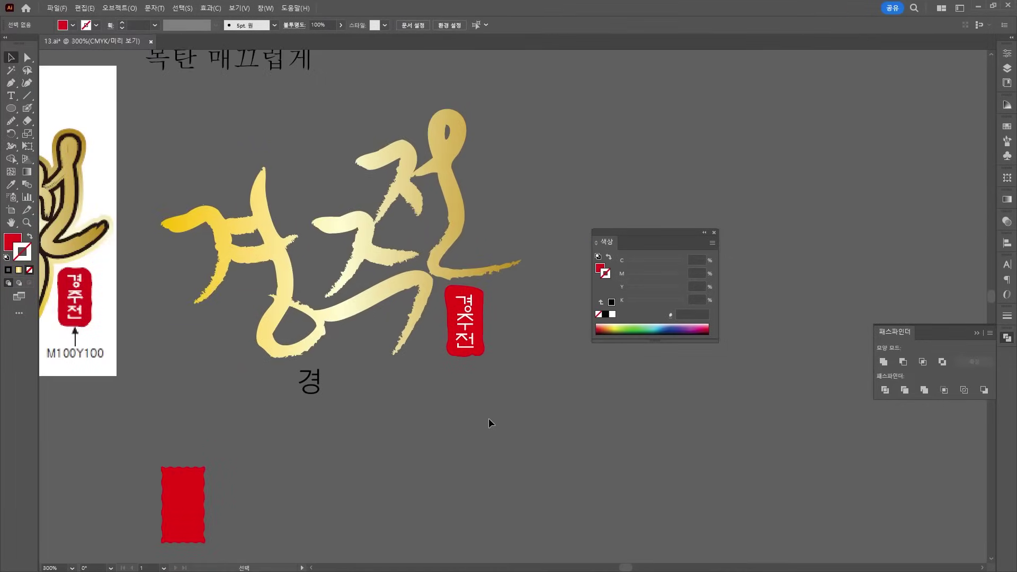
pyautogui.press('space')
pyautogui.moveTo(301, 361); pyautogui.dragTo(553, 431)
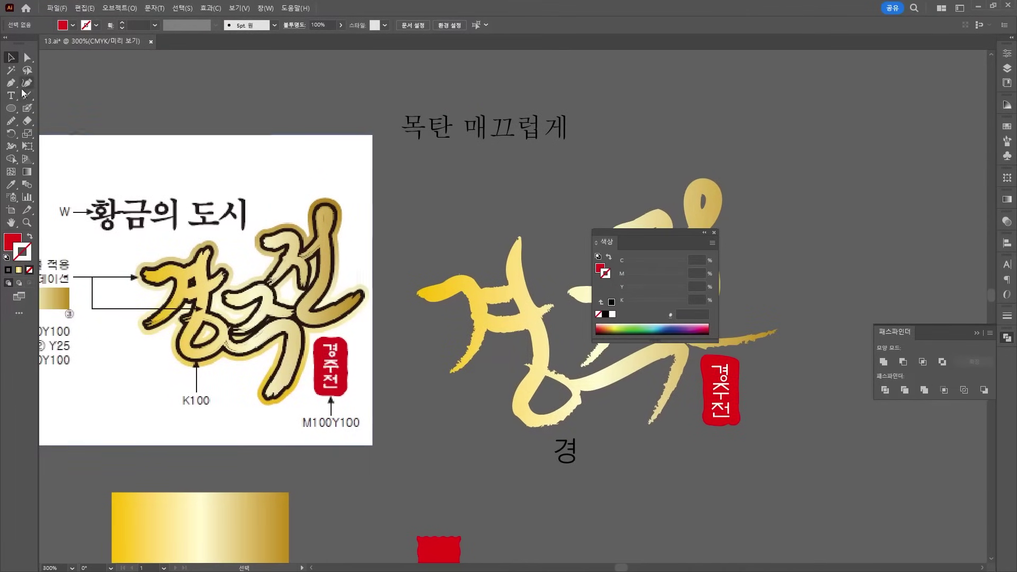
pyautogui.hotkey('ctrl', '0')
pyautogui.hotkey('ctrl', '1')
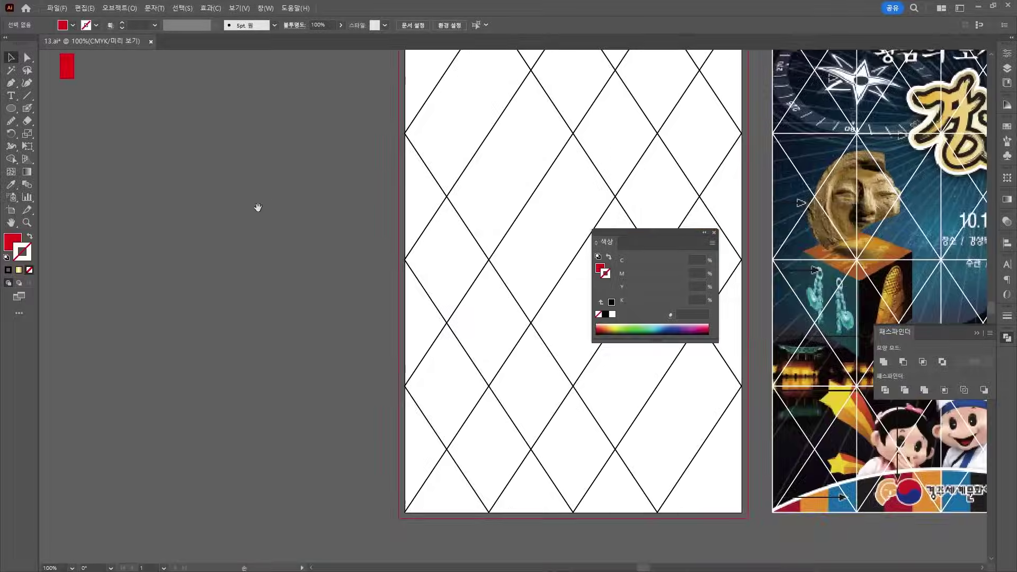
pyautogui.moveTo(258, 208); pyautogui.dragTo(287, 255)
pyautogui.scroll(2, 288, 256)
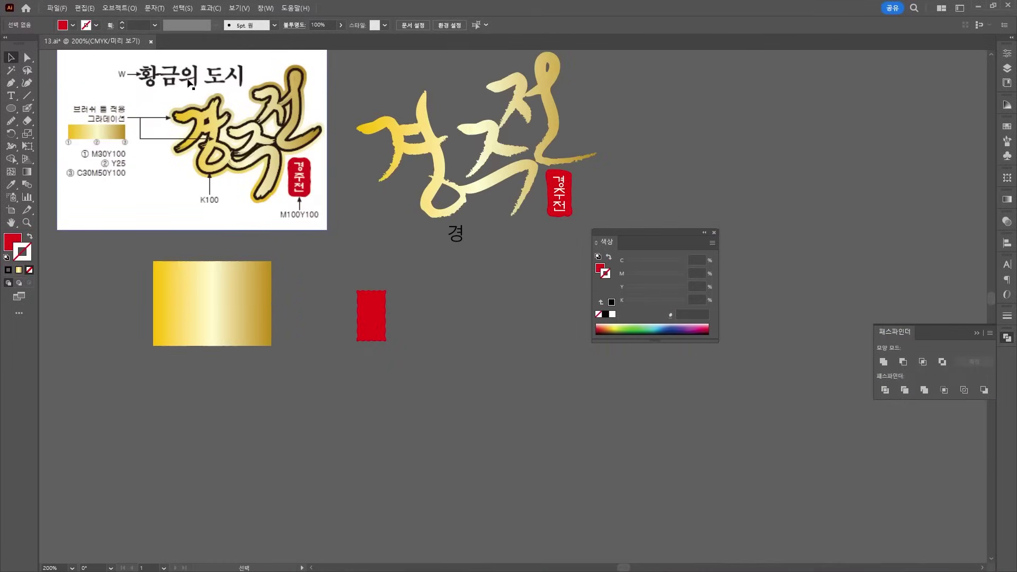
pyautogui.click(453, 235)
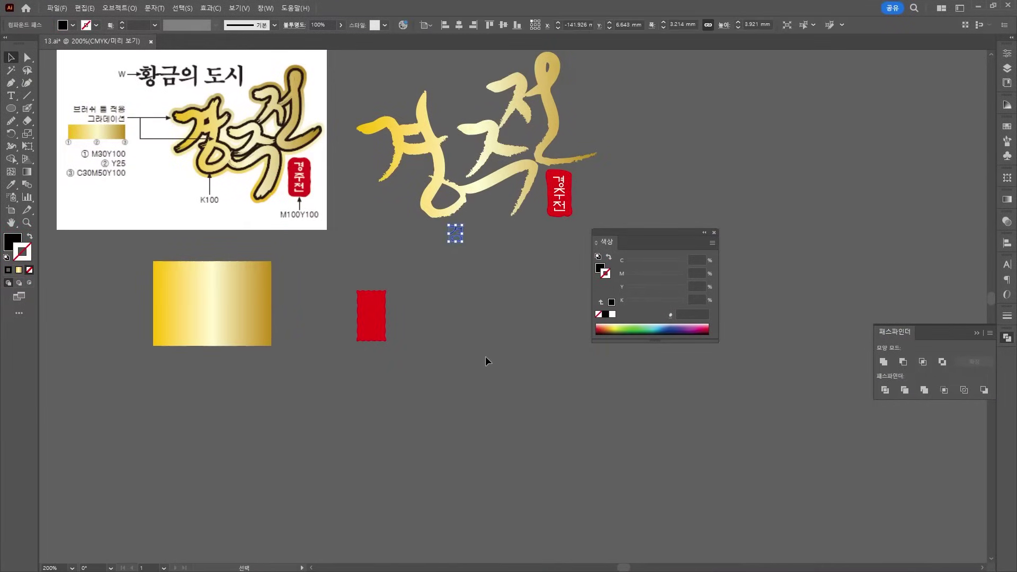
pyautogui.click(516, 208)
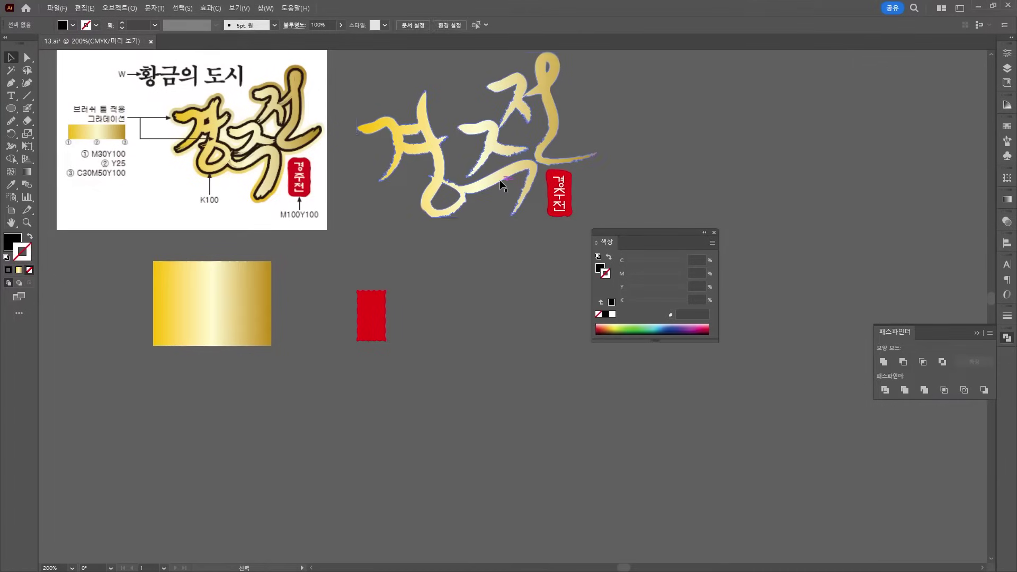
# Move the plain red rectangle next to the gold gradient rectangle
pyautogui.click(311, 296)
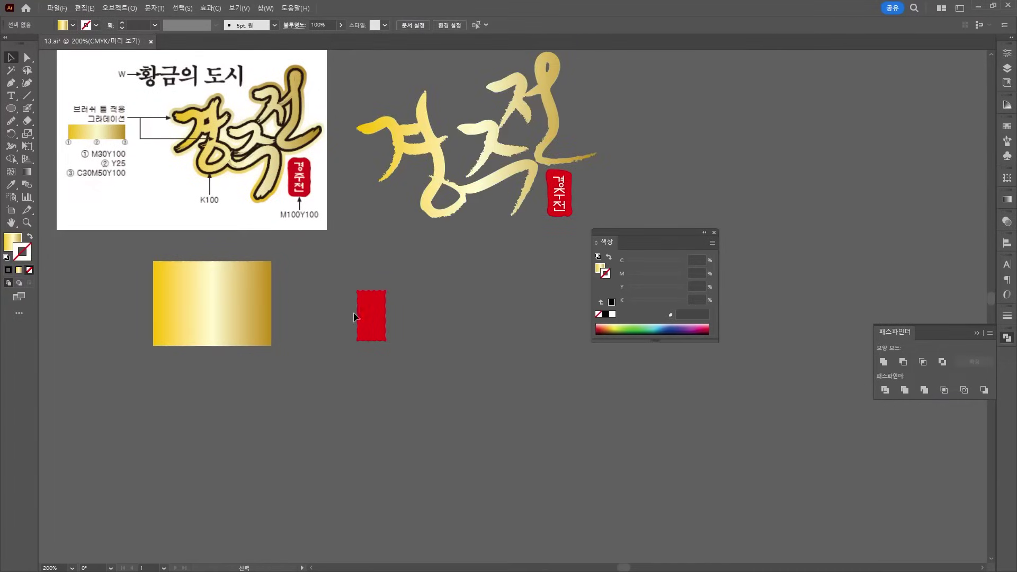
pyautogui.moveTo(360, 313); pyautogui.dragTo(287, 308)
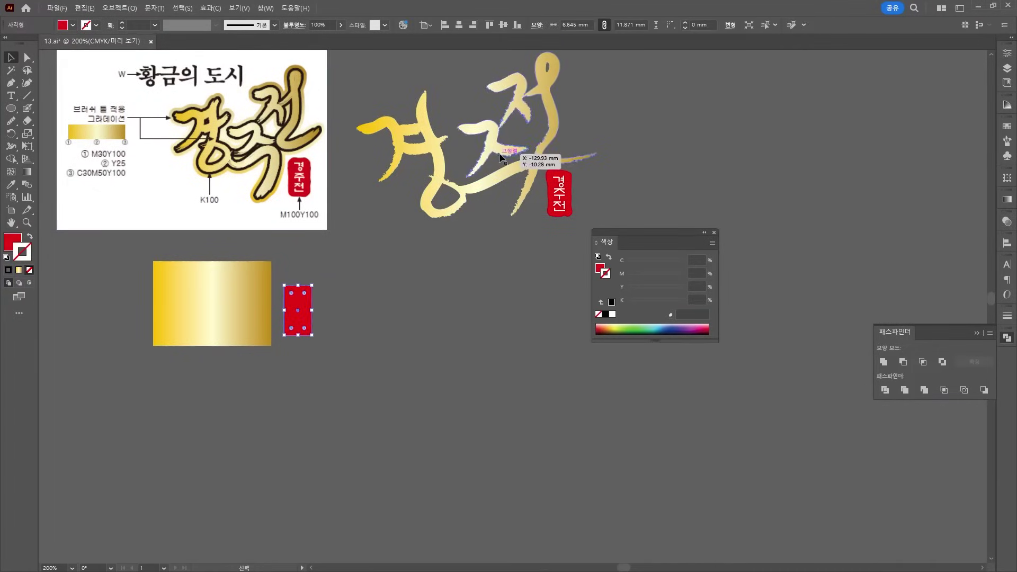
pyautogui.click(609, 105)
pyautogui.click(438, 159)
pyautogui.scroll(3, 442, 169)
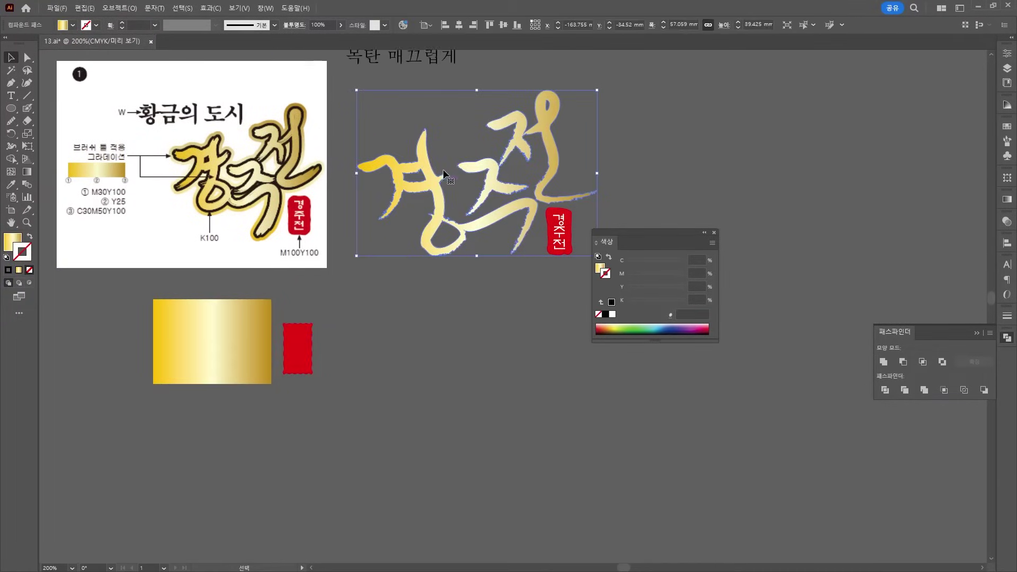
pyautogui.click(456, 91)
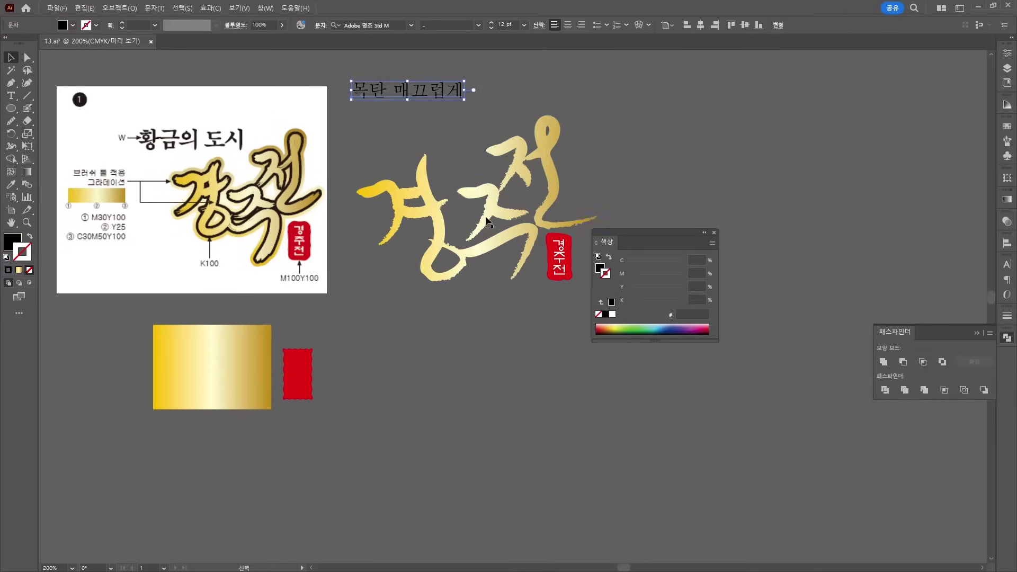
pyautogui.click(577, 199)
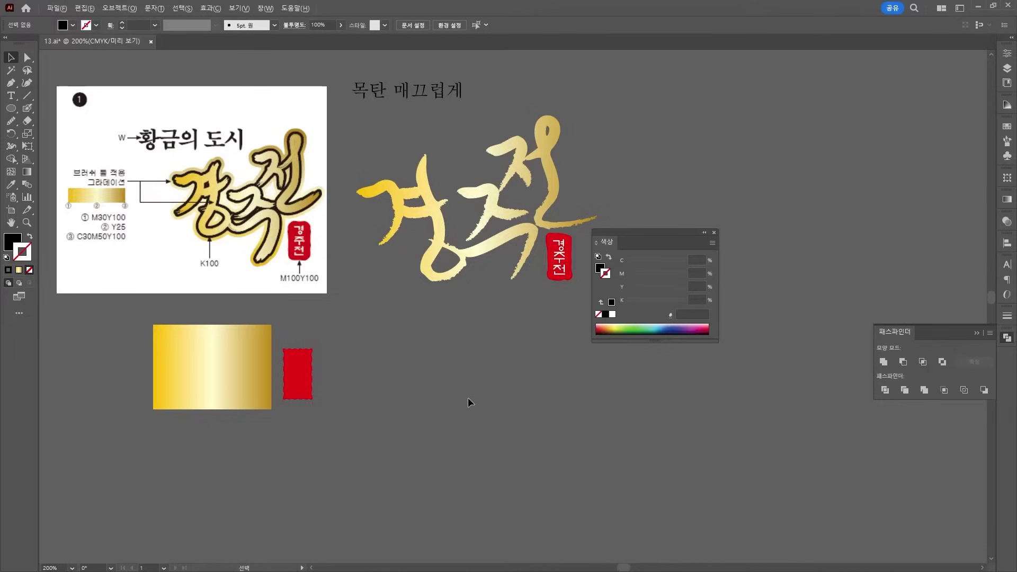
# Delete the gold gradient and red sample rectangles and show the hidden compass reference image
pyautogui.scroll(-1, 468, 399)
pyautogui.moveTo(523, 370); pyautogui.dragTo(514, 293)
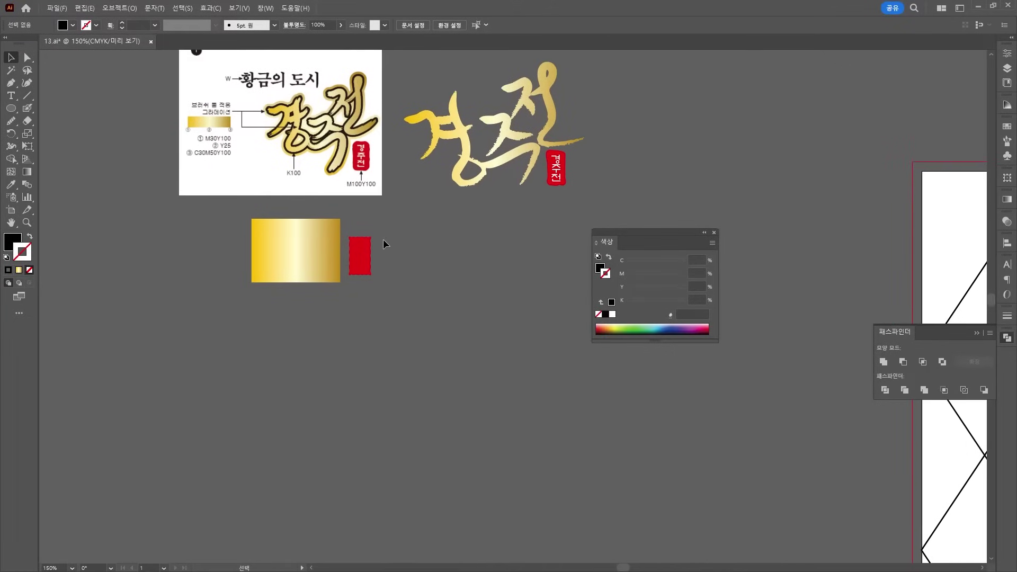
pyautogui.moveTo(383, 240); pyautogui.dragTo(299, 392)
pyautogui.press('Delete')
pyautogui.hotkey('ctrl', 'alt', '3')
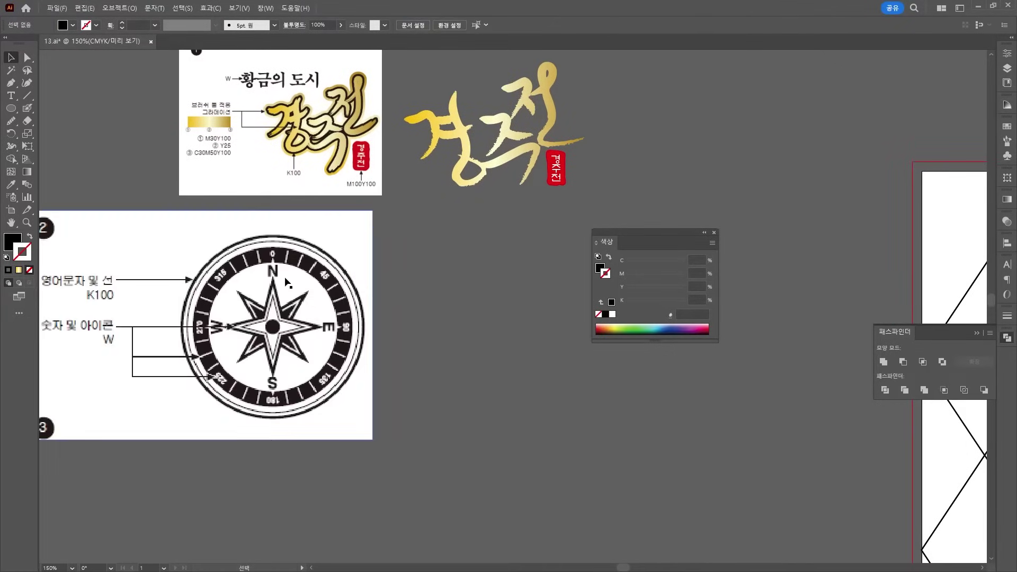
# Draw a circle about 52.3 mm in diameter beside the compass reference, with a black 1 pt stroke and no fill
pyautogui.click(11, 109)
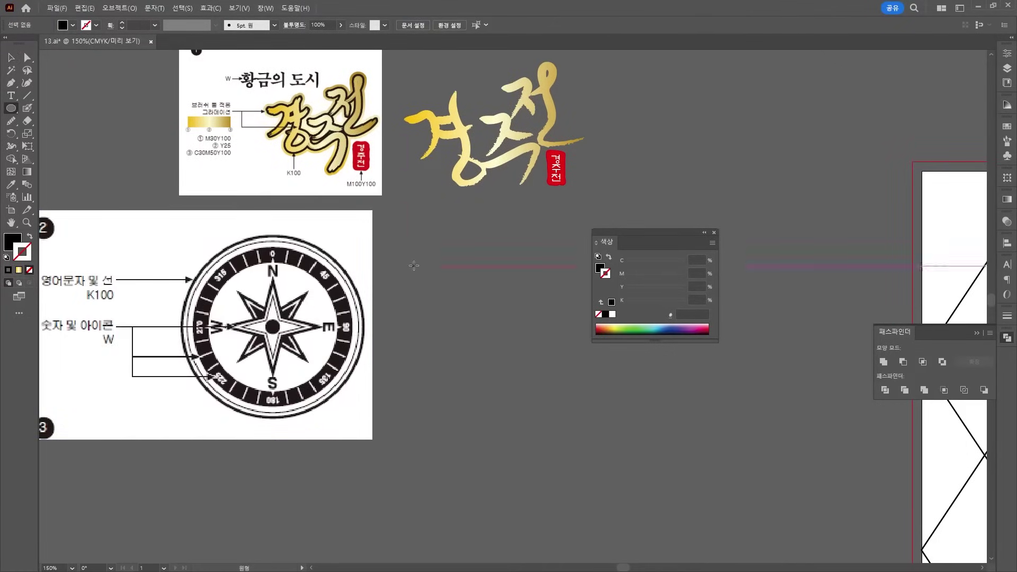
pyautogui.moveTo(417, 244); pyautogui.dragTo(582, 409)
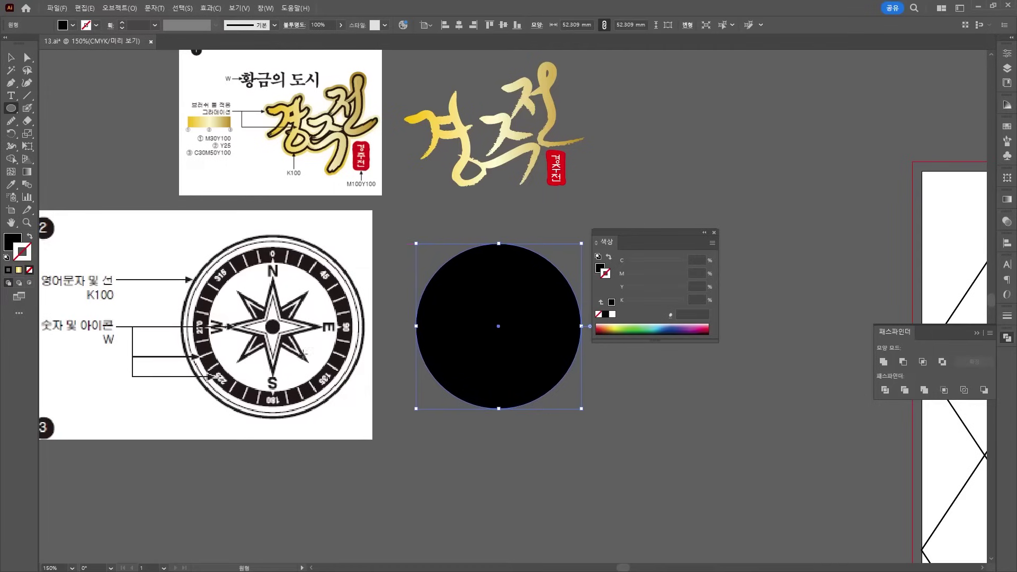
pyautogui.click(28, 236)
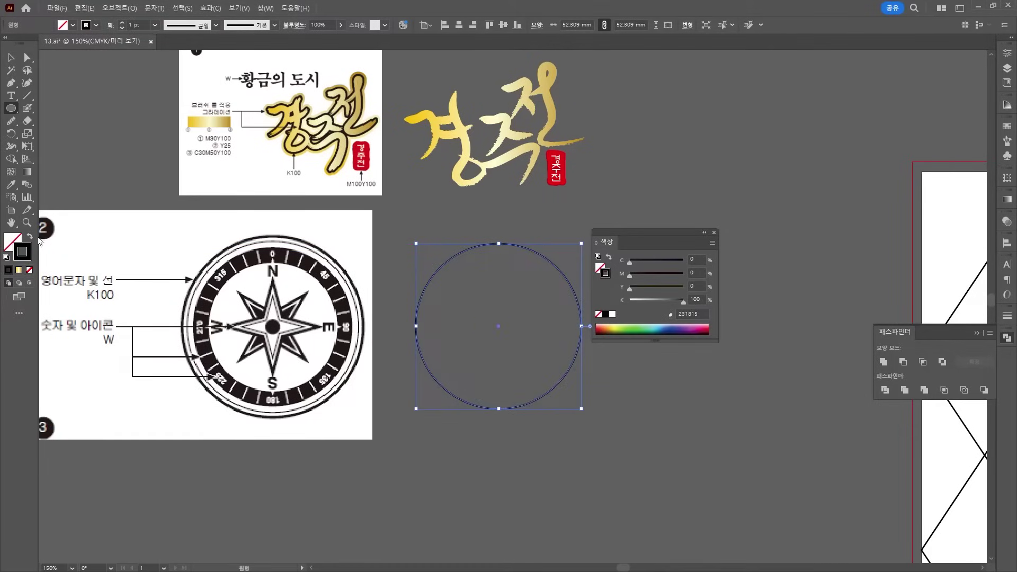
# Add a concentric copy about 48.3 mm in diameter inside the circle and set the outer circle's stroke to 2 pt
pyautogui.click(11, 56)
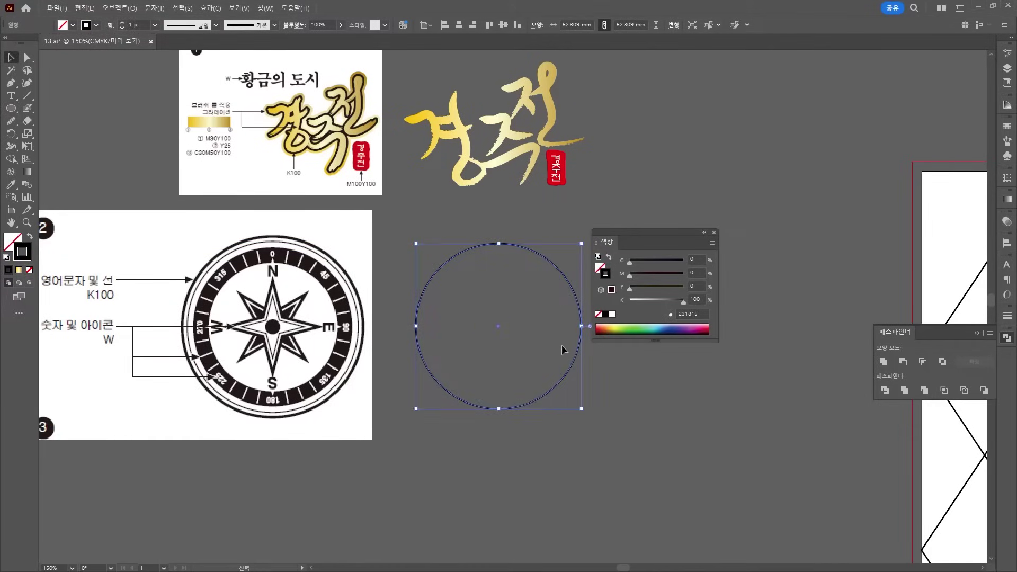
pyautogui.moveTo(582, 244); pyautogui.dragTo(581, 251)
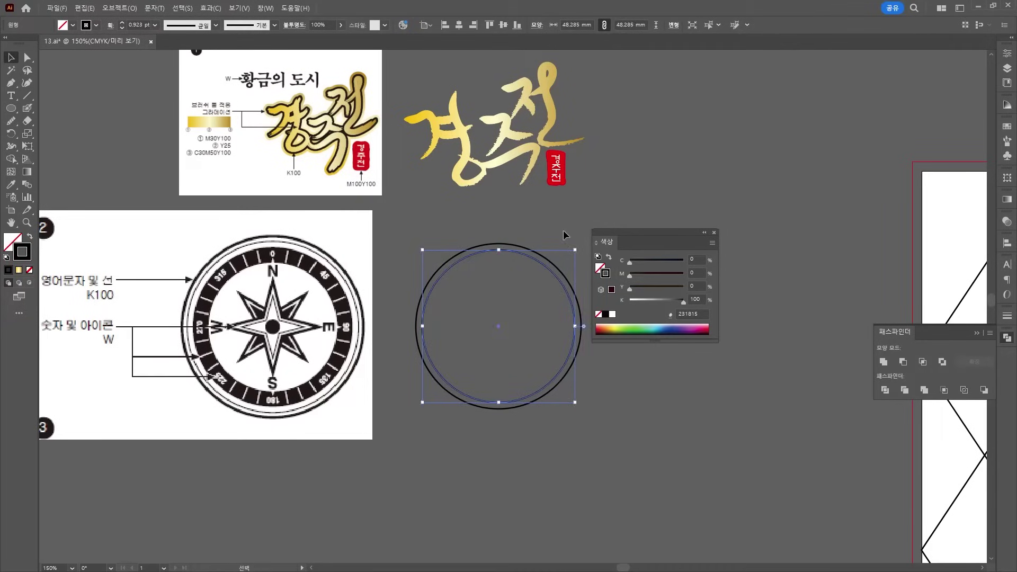
pyautogui.click(123, 23)
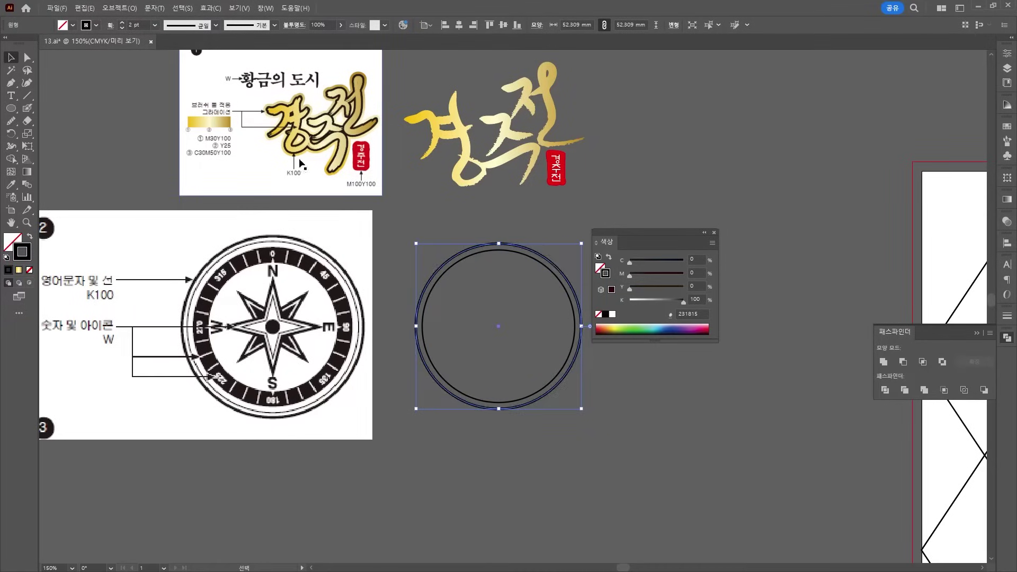
pyautogui.click(437, 217)
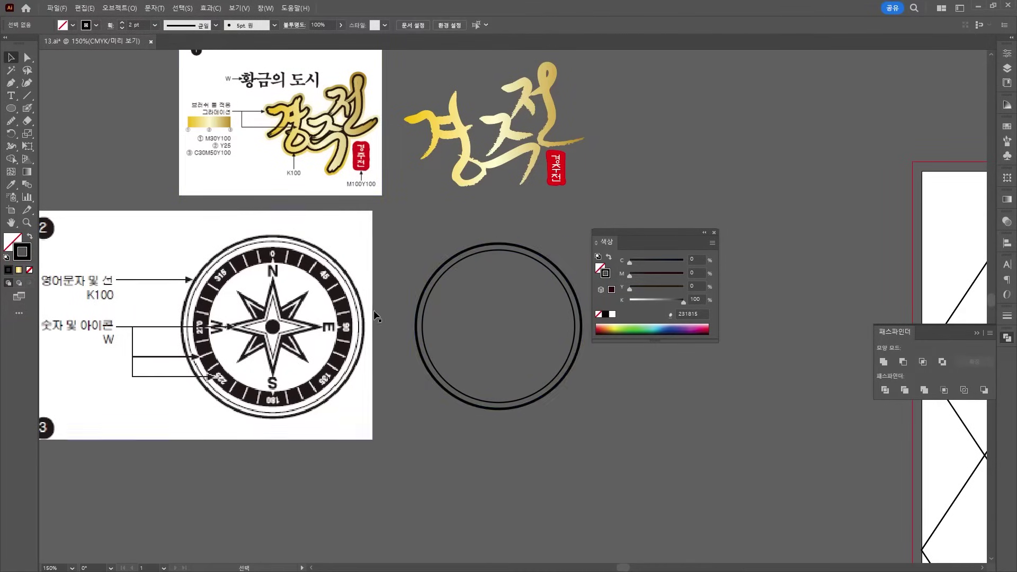
# Duplicate the inner circle concentrically at about 42.3 mm in diameter to form a third ring
pyautogui.click(535, 259)
pyautogui.press('v')
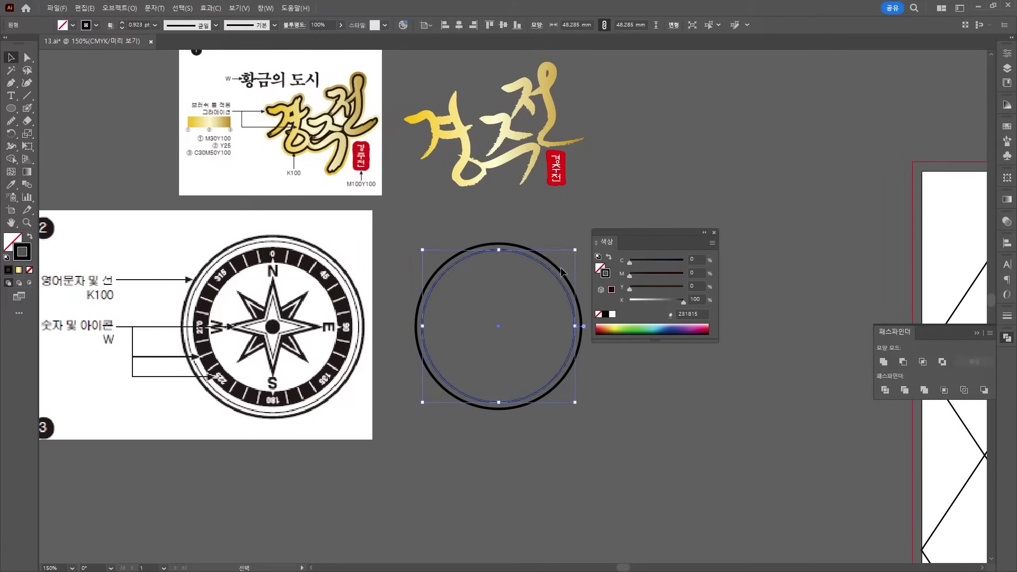
pyautogui.moveTo(577, 251); pyautogui.dragTo(566, 260)
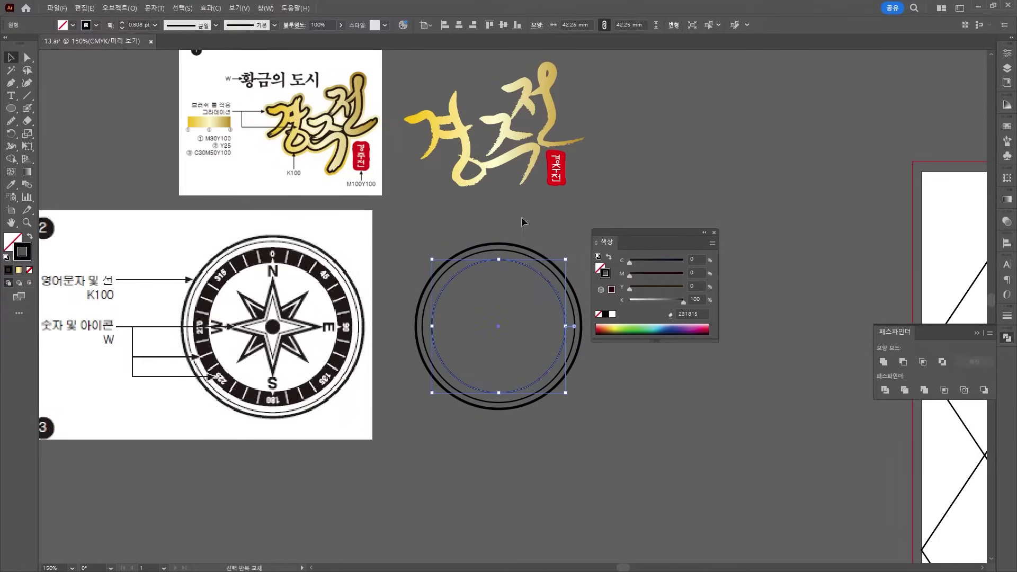
# Give the innermost circle an 11 pt stroke aligned to the inside of its path
pyautogui.click(123, 24)
pyautogui.click(123, 24)
pyautogui.click(123, 23)
pyautogui.click(122, 23)
pyautogui.click(123, 23)
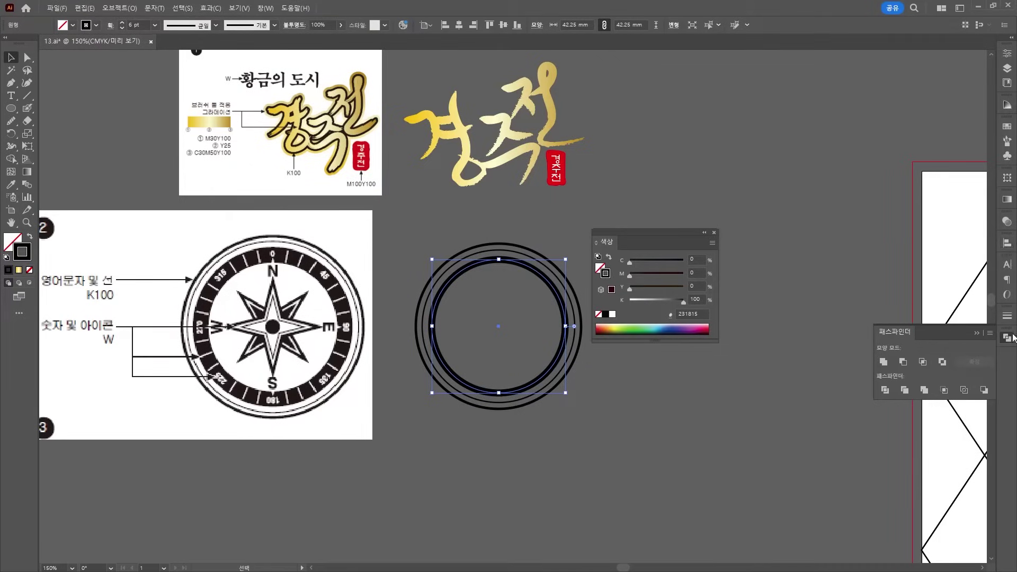
pyautogui.click(1007, 316)
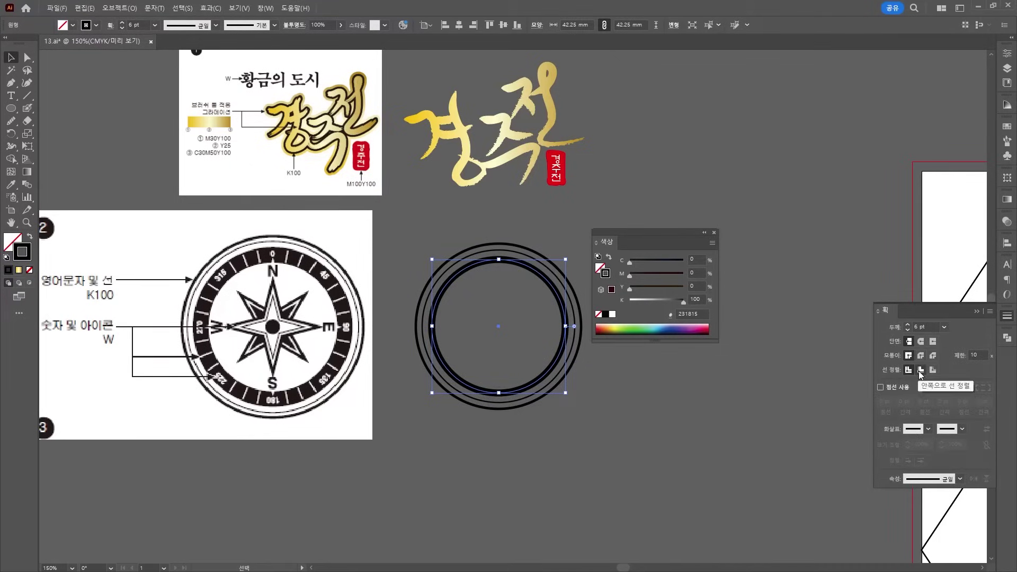
pyautogui.click(920, 370)
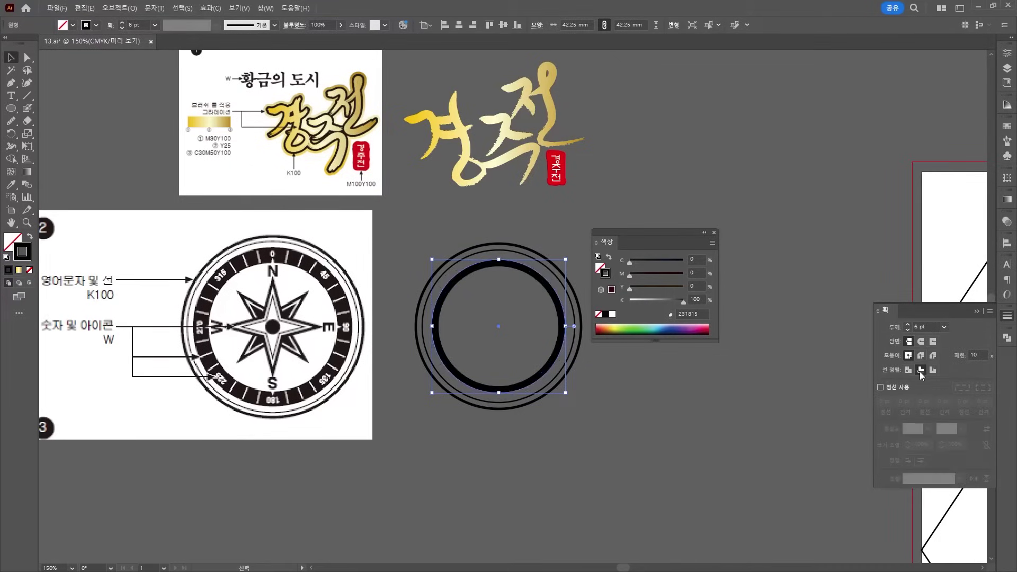
pyautogui.click(122, 23)
pyautogui.click(122, 23)
pyautogui.click(122, 23)
pyautogui.click(122, 23)
pyautogui.click(122, 24)
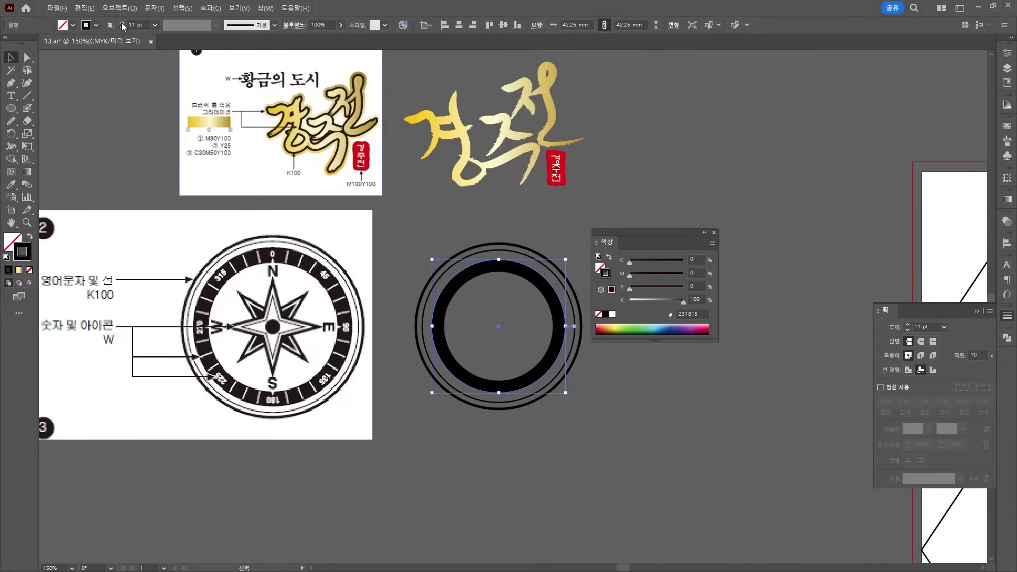
pyautogui.click(436, 217)
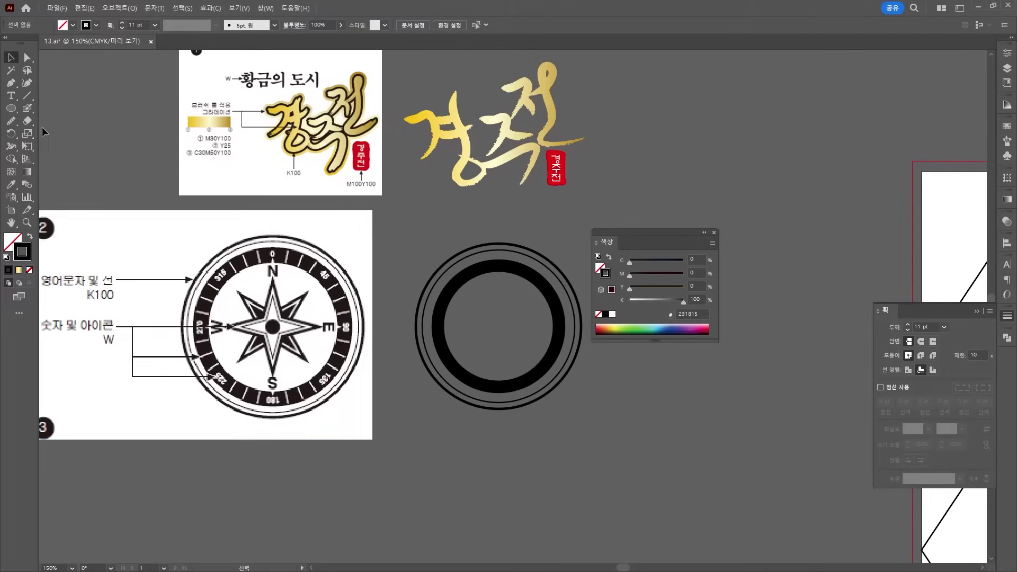
pyautogui.click(11, 109)
pyautogui.moveTo(11, 109); pyautogui.dragTo(74, 154)
pyautogui.moveTo(472, 304); pyautogui.dragTo(518, 351)
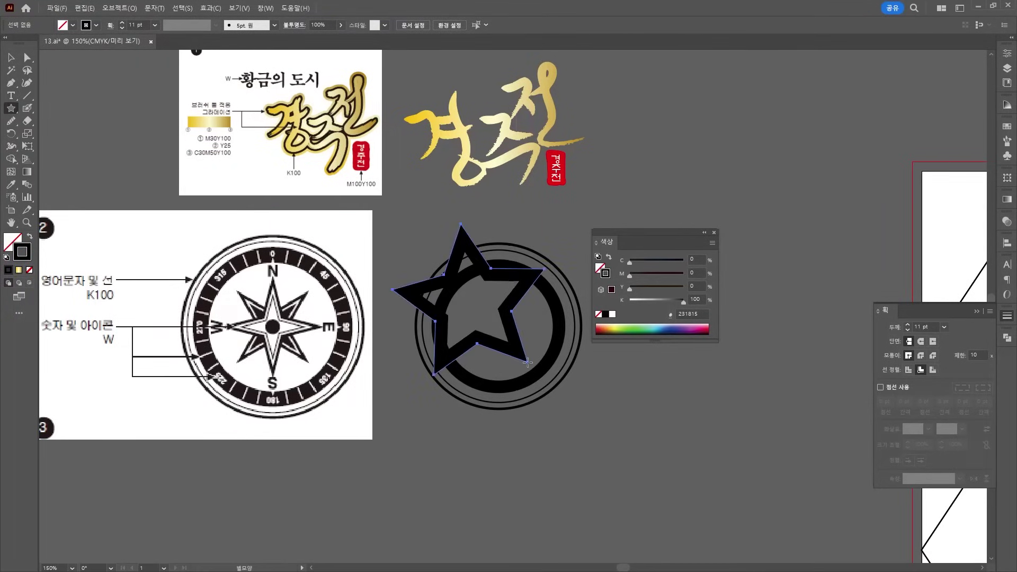
pyautogui.hotkey('ctrl', 'z')
# Create a four-pointed star with radii of 25 mm and 5 mm over the compass rings
pyautogui.click(479, 325)
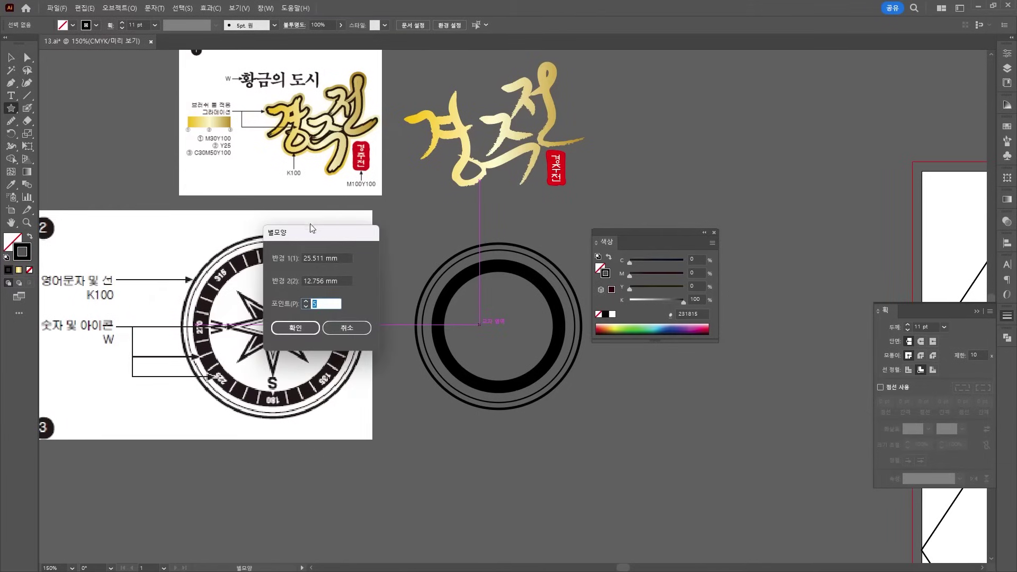
pyautogui.moveTo(311, 225); pyautogui.dragTo(448, 242)
pyautogui.click(476, 271)
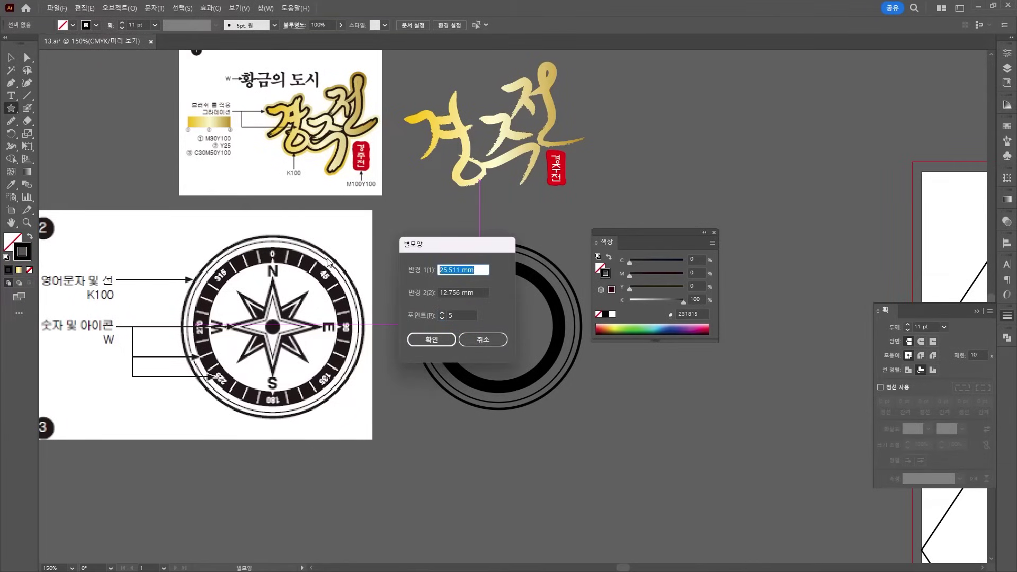
pyautogui.write('25')
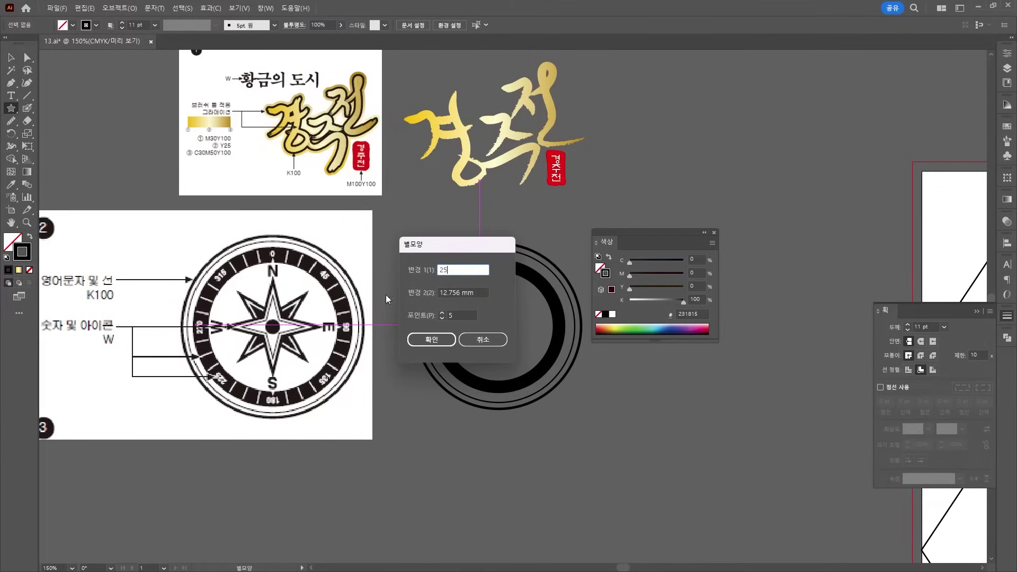
pyautogui.press('Tab')
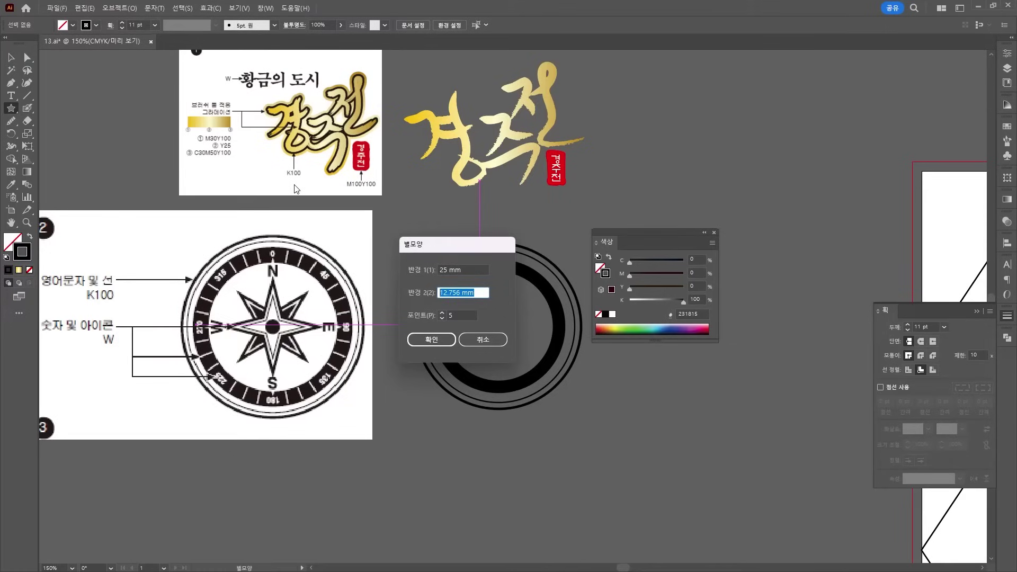
pyautogui.write('5')
pyautogui.press('Tab')
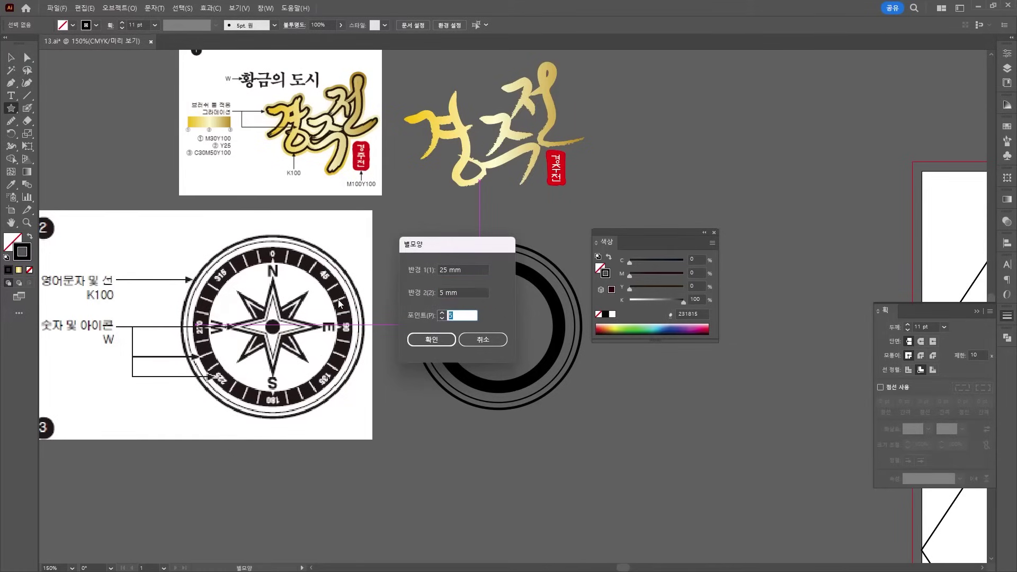
pyautogui.write('4')
pyautogui.press('Return')
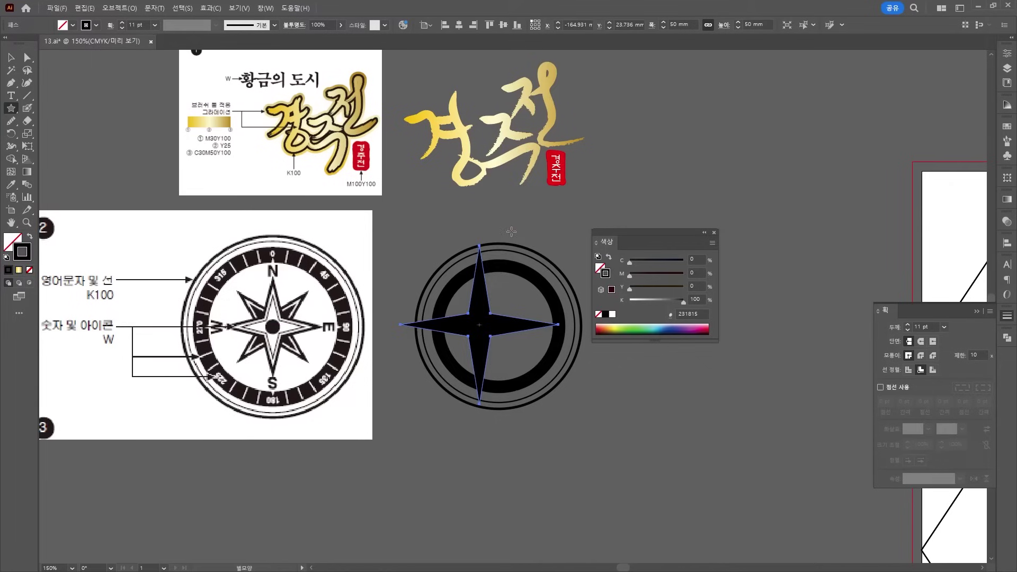
# Draw a larger upright four-pointed star about 70.6 mm across, overlapping the upper part of the compass rings
pyautogui.moveTo(517, 214); pyautogui.dragTo(522, 295)
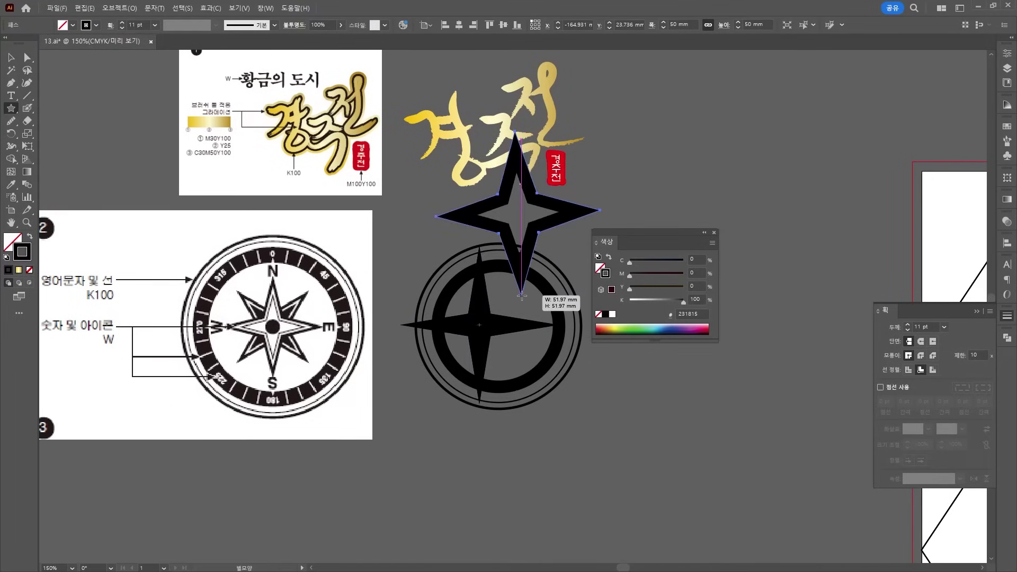
pyautogui.press('Up')
pyautogui.press('Down')
pyautogui.press('Up')
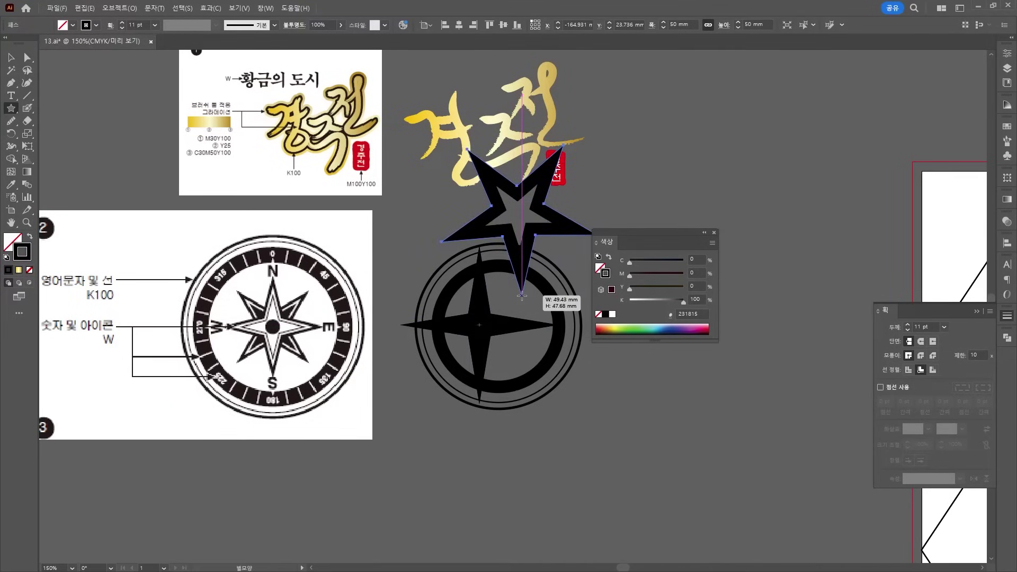
pyautogui.press('Up')
pyautogui.press('Down')
pyautogui.press('Down')
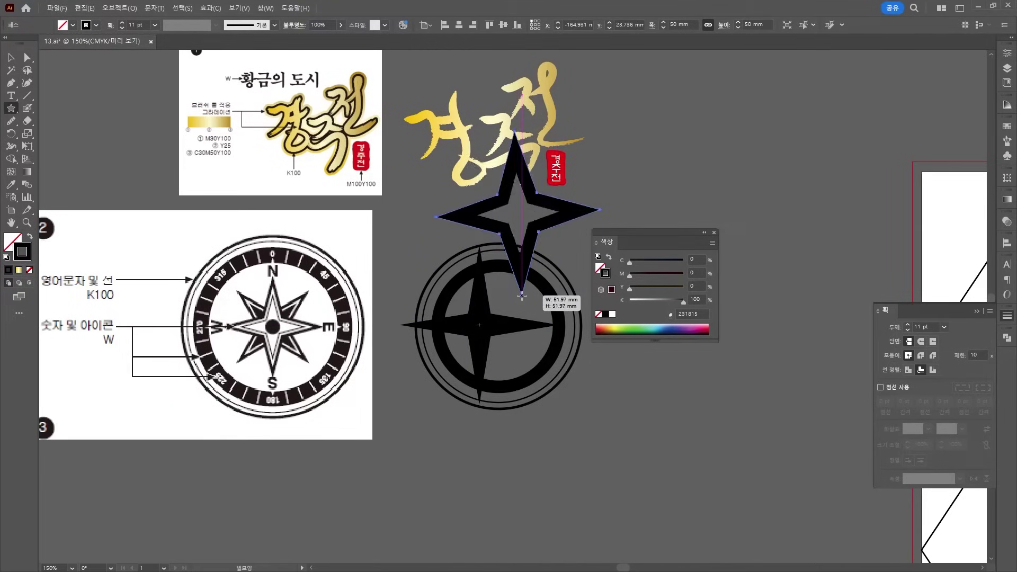
pyautogui.moveTo(521, 295); pyautogui.dragTo(518, 324)
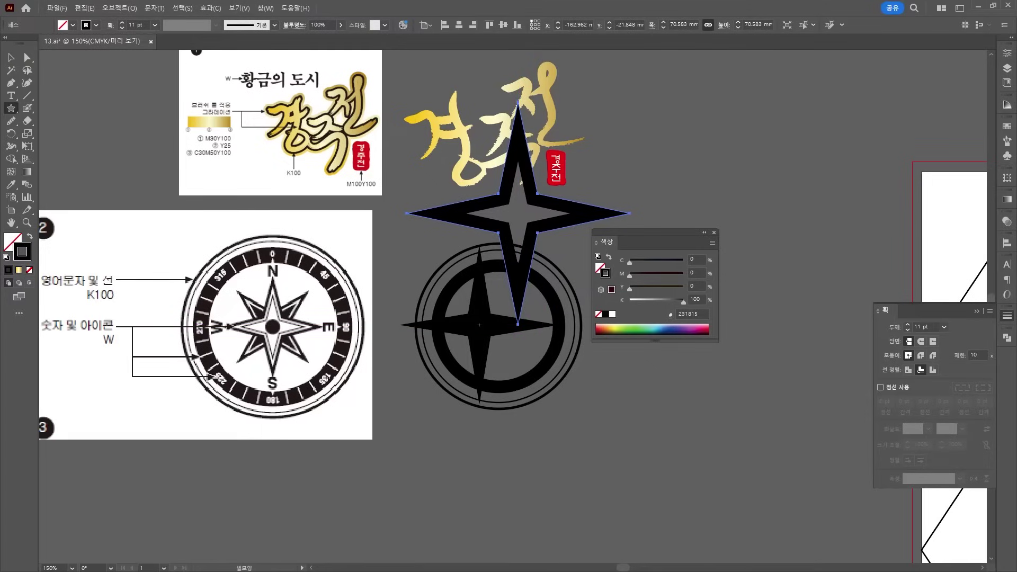
# Delete the smaller four-pointed star lying over the compass rings
pyautogui.click(10, 57)
pyautogui.click(490, 351)
pyautogui.press('Delete')
# Centre the remaining four-pointed star inside the compass rings and scale it to about 28.7 mm across
pyautogui.moveTo(543, 227); pyautogui.dragTo(514, 297)
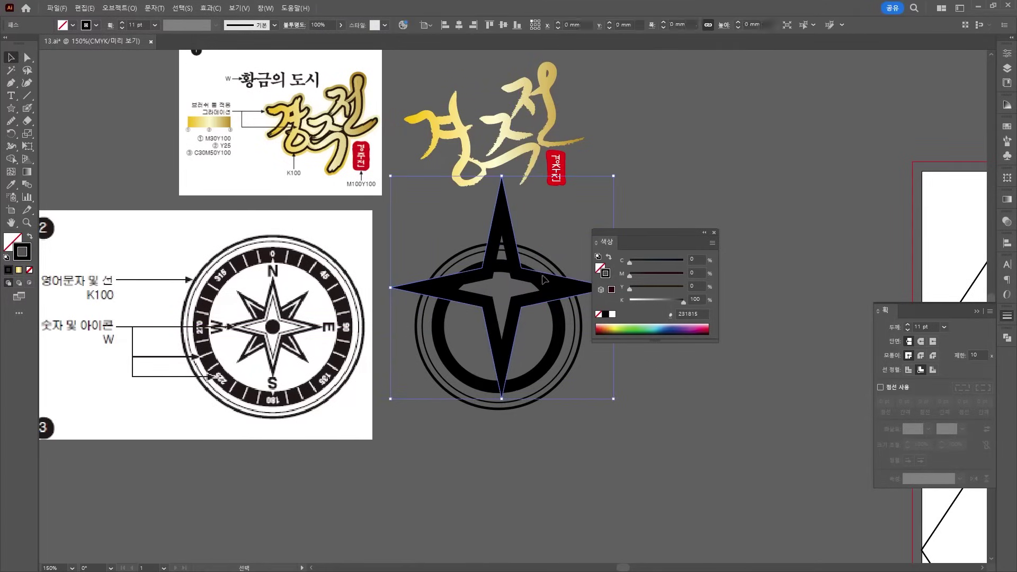
pyautogui.moveTo(603, 176); pyautogui.dragTo(545, 249)
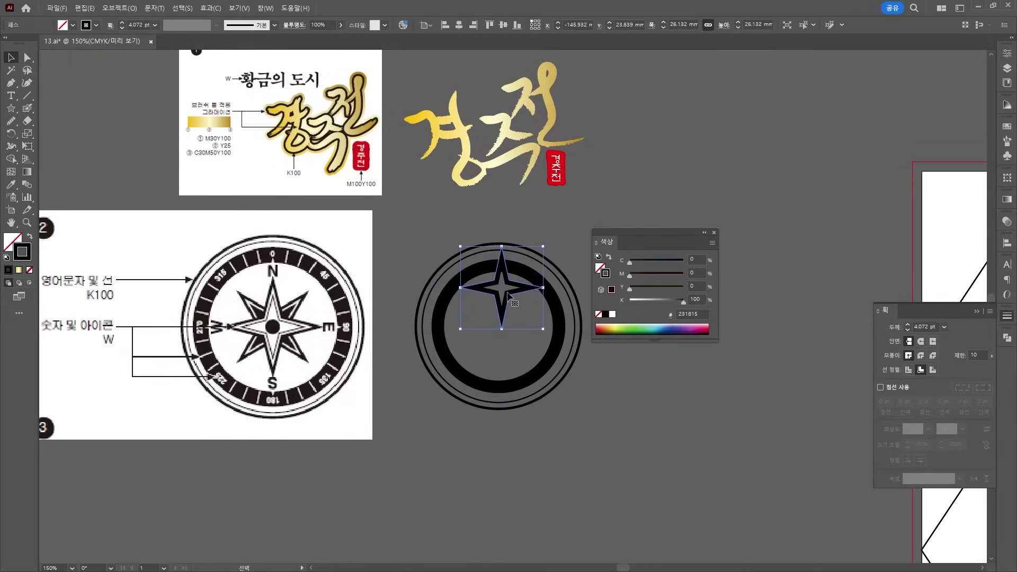
pyautogui.moveTo(508, 294); pyautogui.dragTo(506, 334)
pyautogui.moveTo(536, 369); pyautogui.dragTo(542, 374)
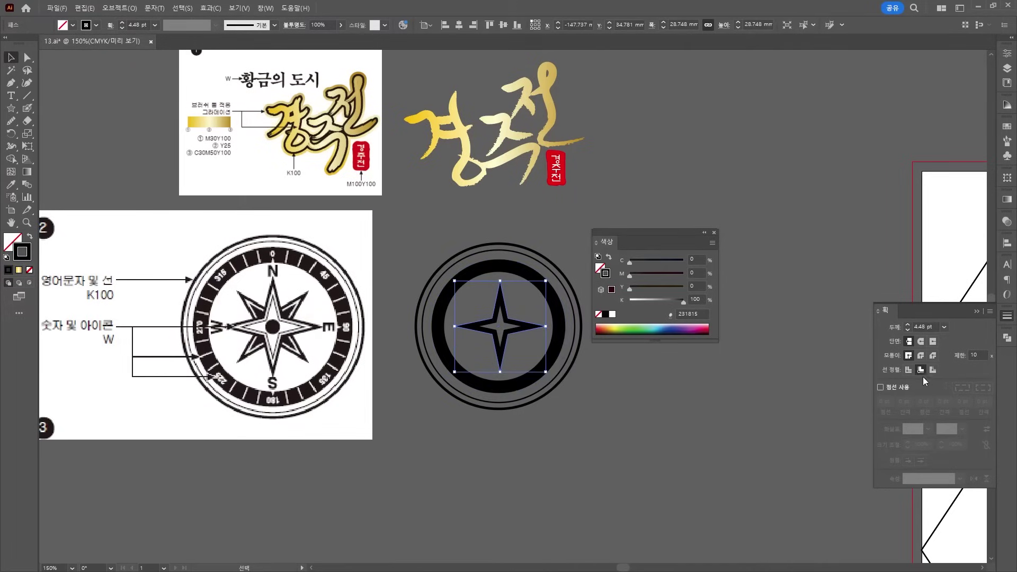
# Centre the four-pointed star's stroke on its path, and enlarge the compass rings and the star, making the star about 32.6 mm across
pyautogui.click(909, 369)
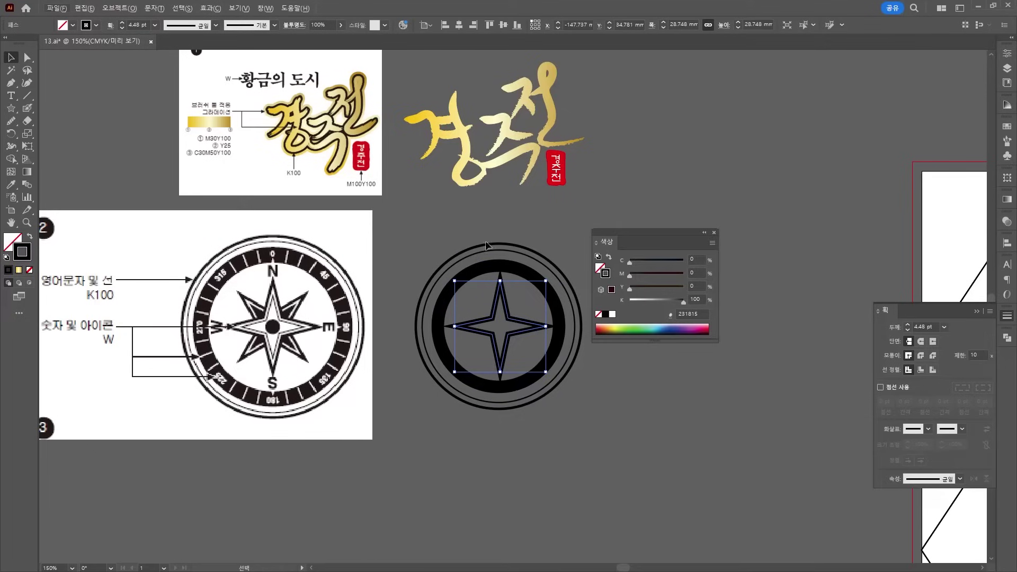
pyautogui.click(486, 276)
pyautogui.moveTo(583, 243); pyautogui.dragTo(604, 219)
pyautogui.click(631, 189)
pyautogui.click(515, 317)
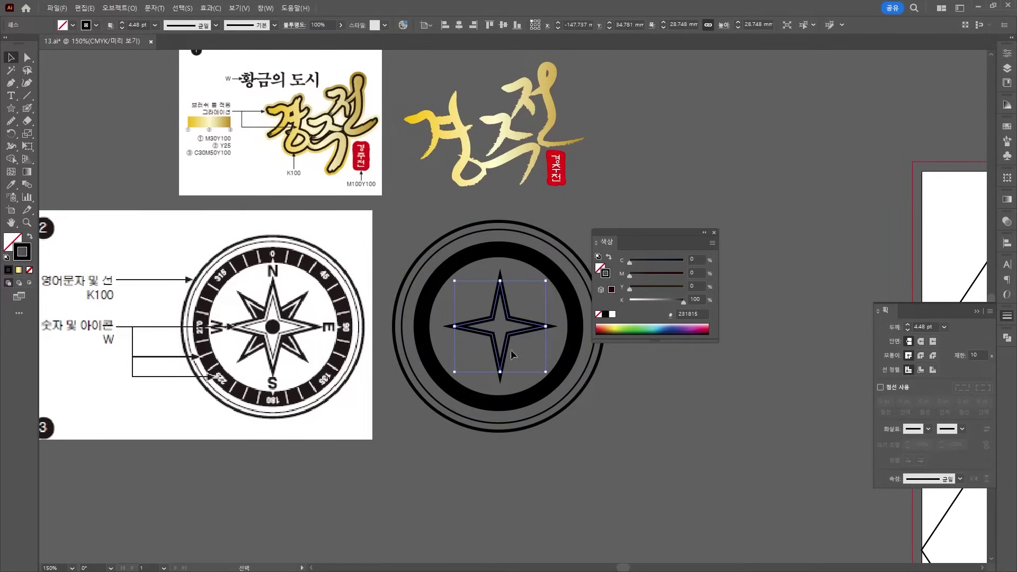
pyautogui.moveTo(545, 371); pyautogui.dragTo(553, 382)
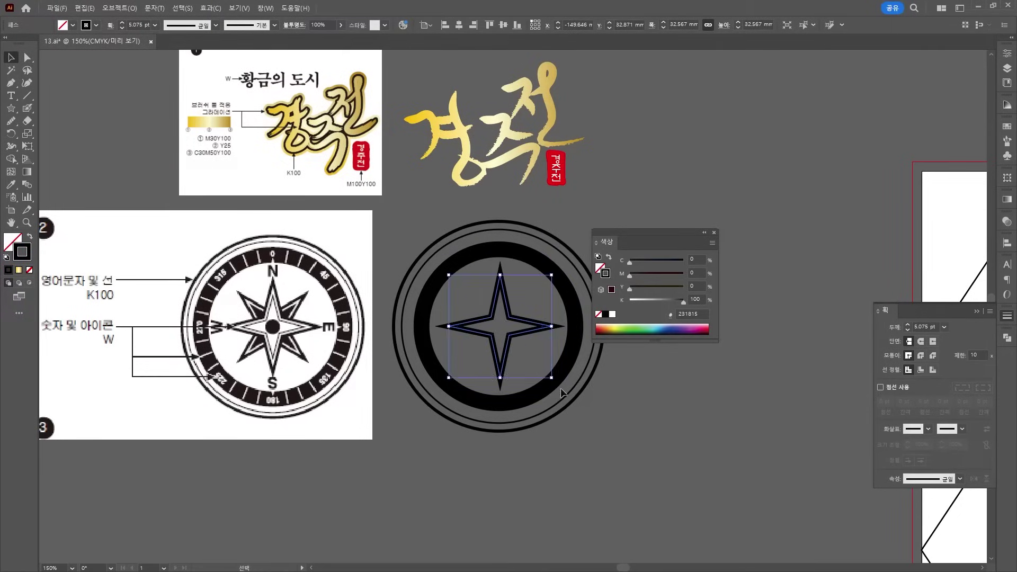
pyautogui.moveTo(551, 275); pyautogui.dragTo(537, 290)
pyautogui.click(909, 329)
pyautogui.click(909, 330)
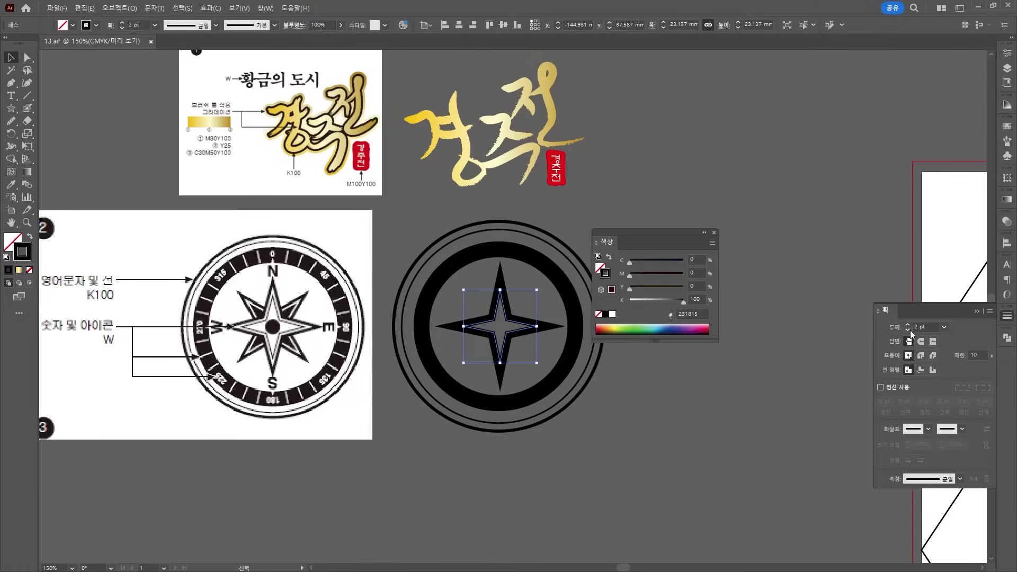
pyautogui.click(908, 329)
pyautogui.hotkey('ctrl', 'z')
pyautogui.hotkey('ctrl', 'z')
pyautogui.hotkey('ctrl', 'z')
pyautogui.hotkey('ctrl', 'z')
# Set the four-pointed star's stroke to 1 pt and add a smaller concentric copy inside it
pyautogui.click(909, 329)
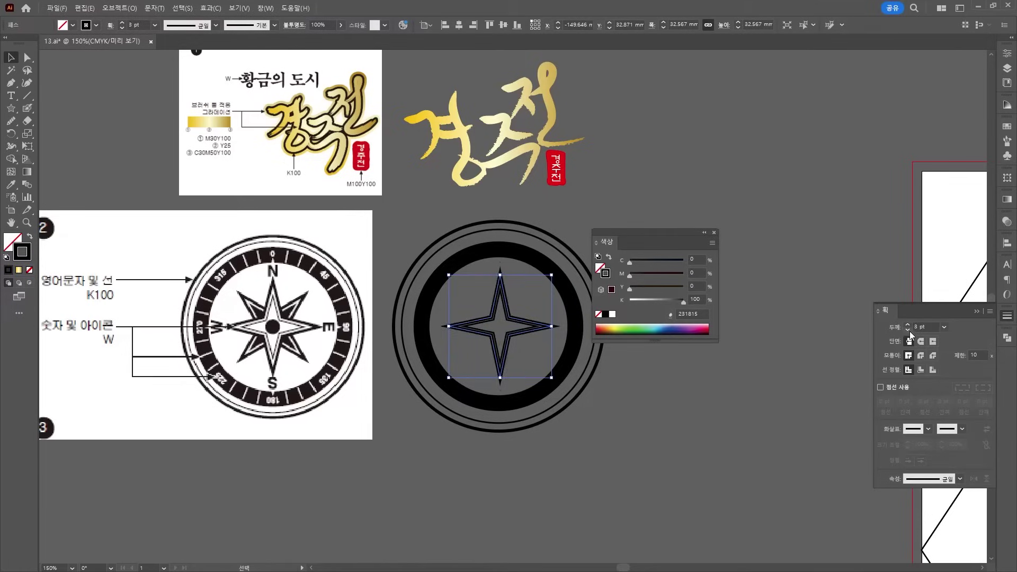
pyautogui.click(910, 330)
pyautogui.click(909, 330)
pyautogui.click(776, 390)
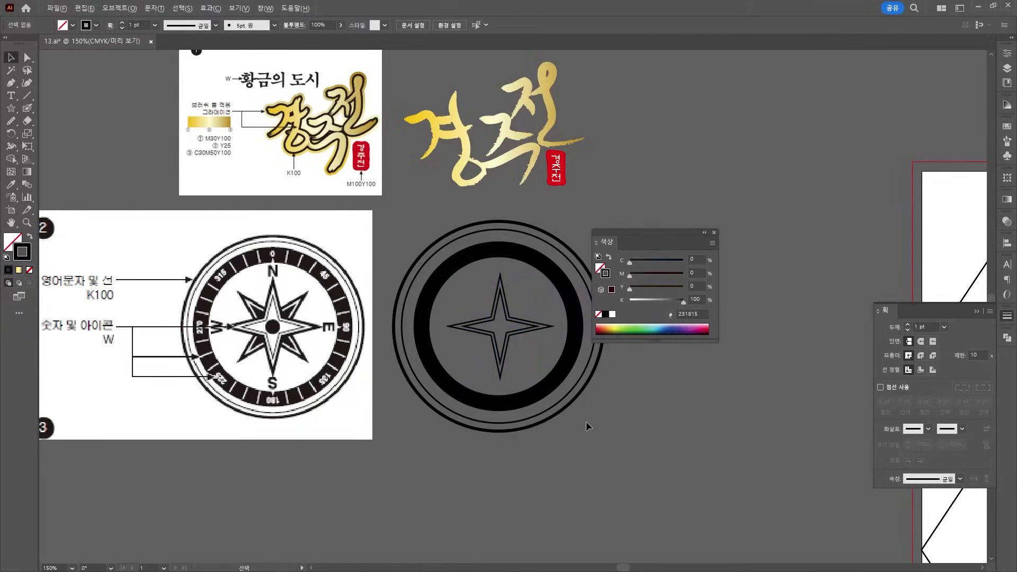
# Align the outer star's stroke to the outside of its path and set its weight to 2 pt
pyautogui.scroll(1, 586, 428)
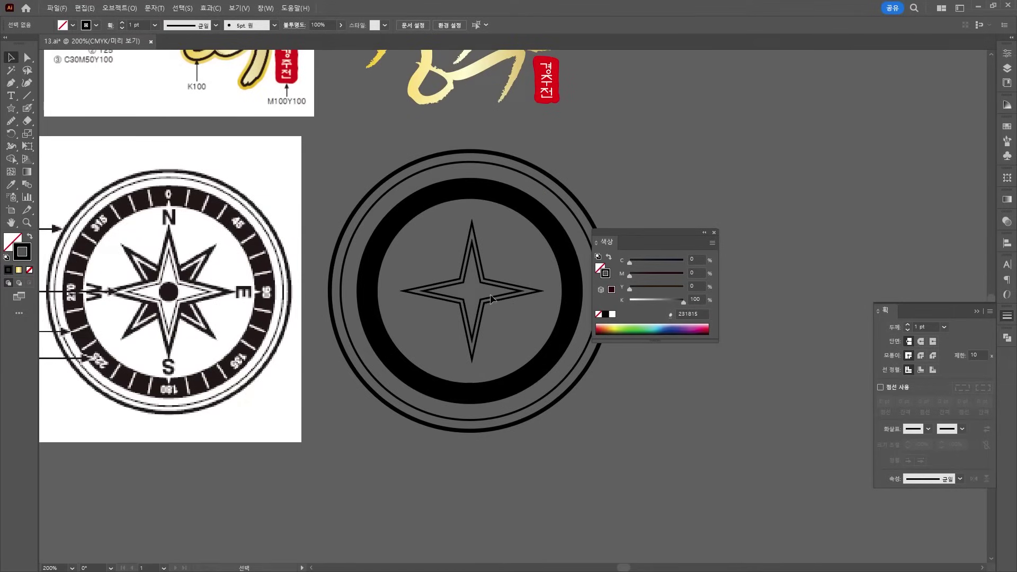
pyautogui.click(506, 286)
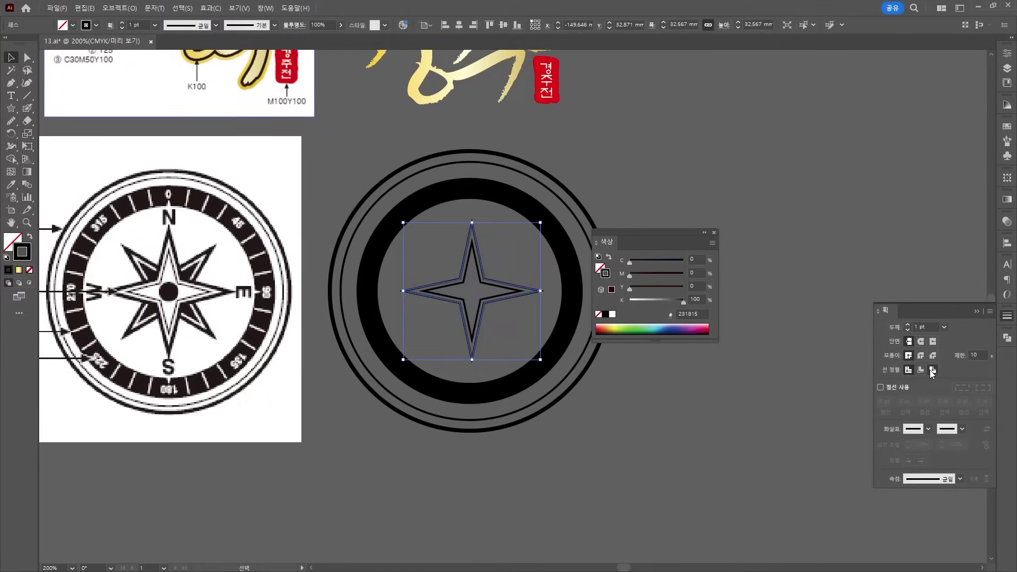
pyautogui.click(933, 369)
pyautogui.click(907, 324)
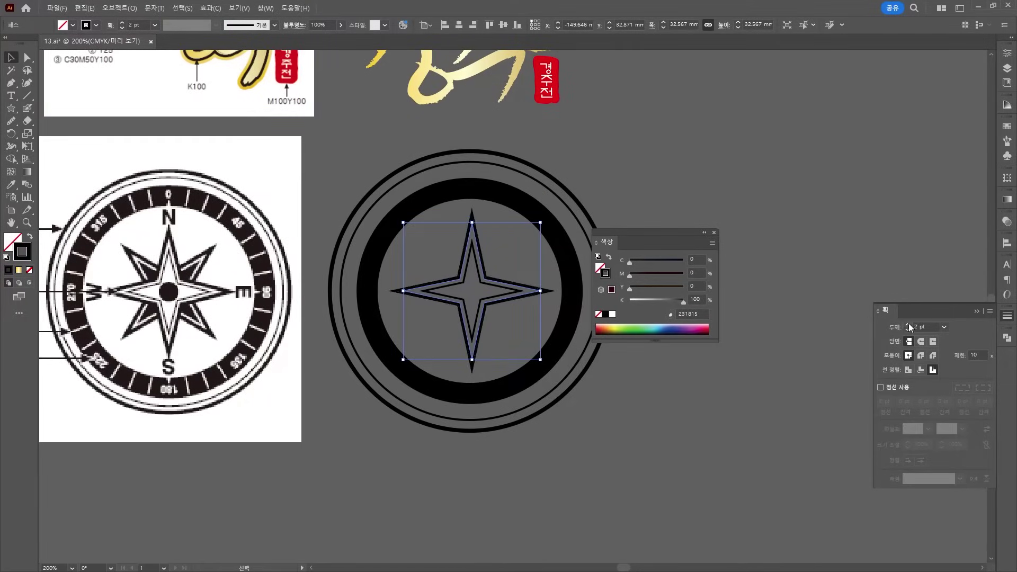
pyautogui.click(705, 417)
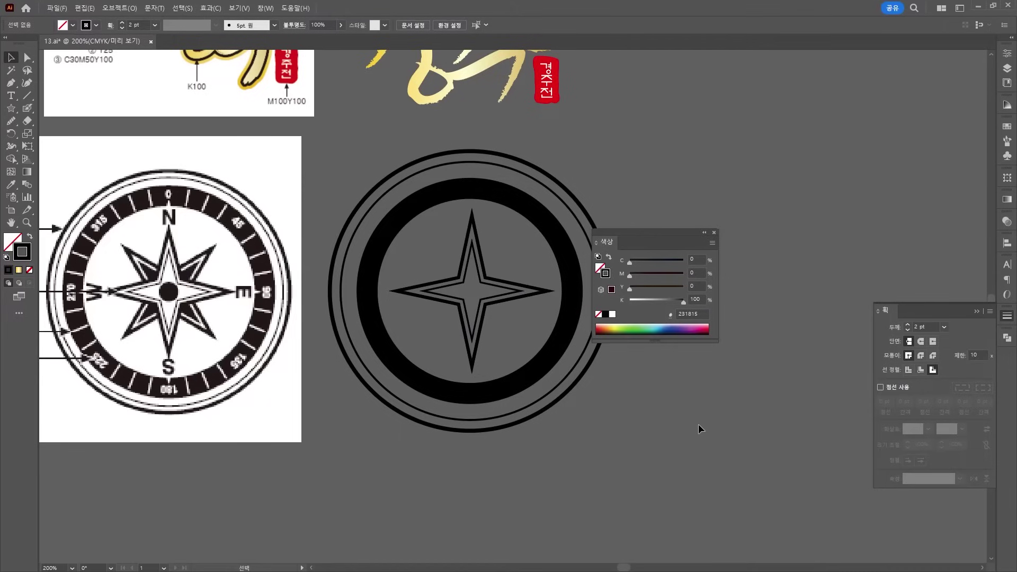
# Delete the smaller star inside the four-pointed star
pyautogui.click(483, 274)
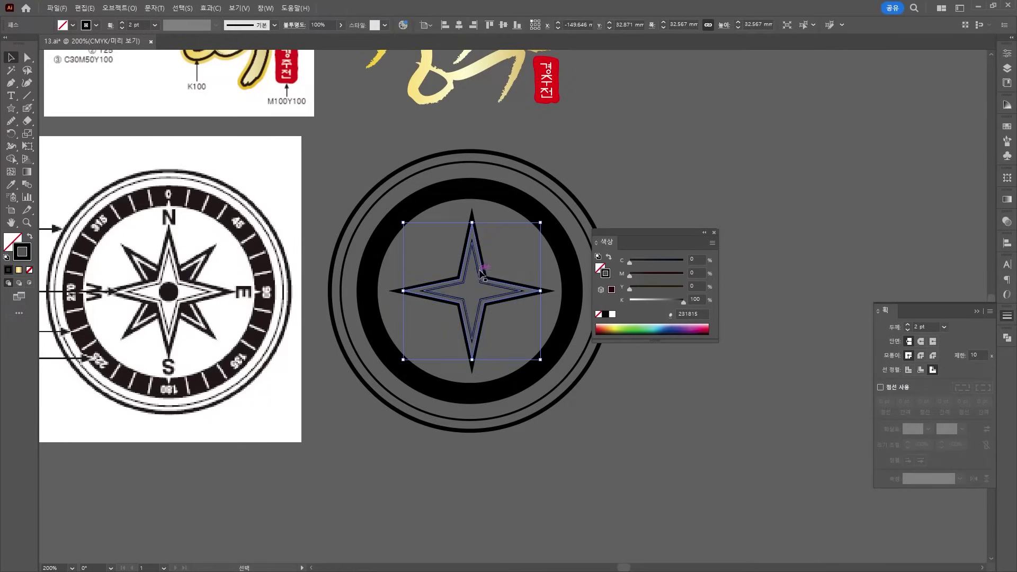
pyautogui.click(488, 281)
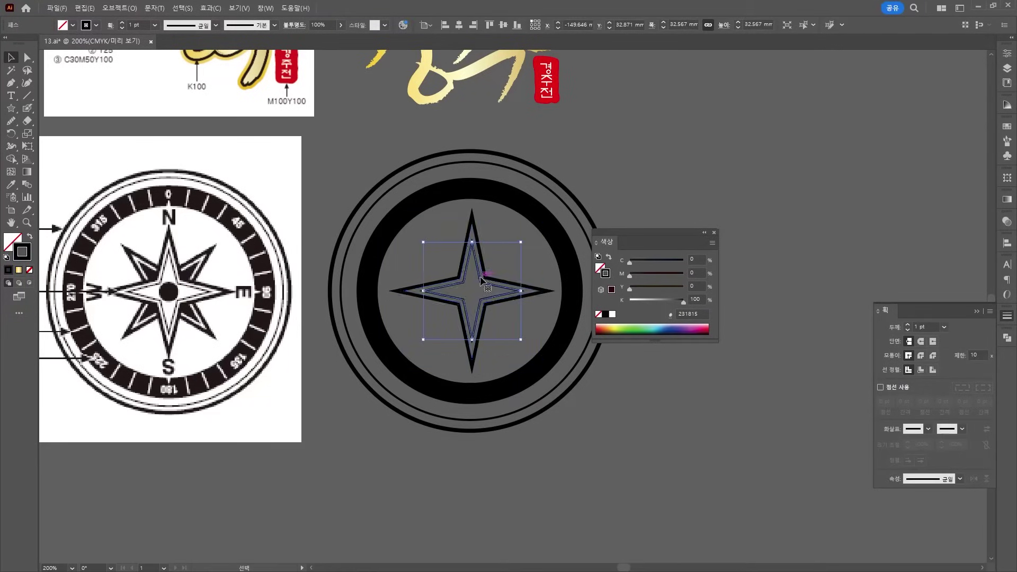
pyautogui.press('Delete')
# Offset the four-pointed star's path by -1 mm with a mitre limit of 3 to create an inner star
pyautogui.click(551, 290)
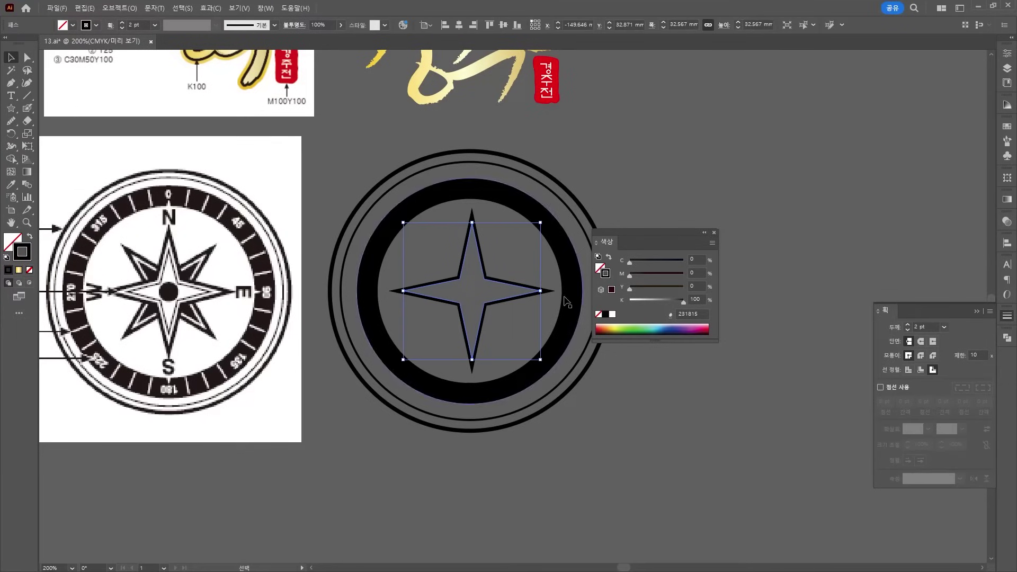
pyautogui.click(120, 9)
pyautogui.moveTo(246, 275)
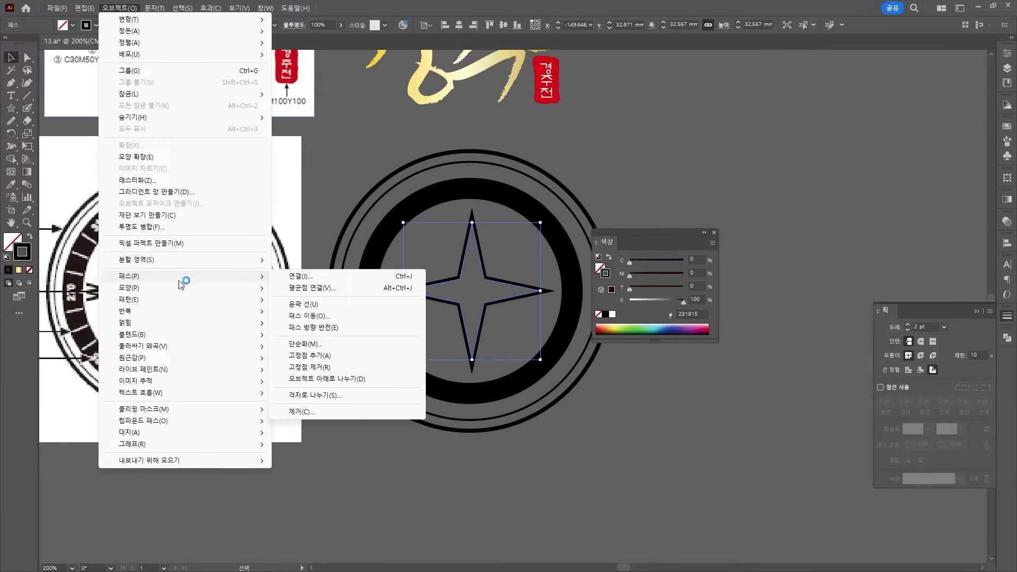
pyautogui.click(325, 315)
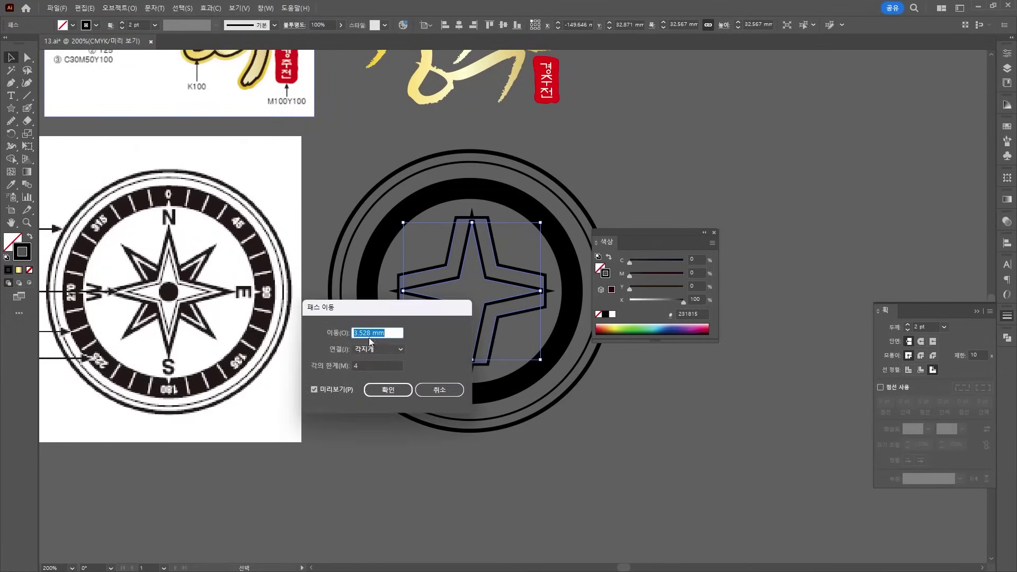
pyautogui.write('-2')
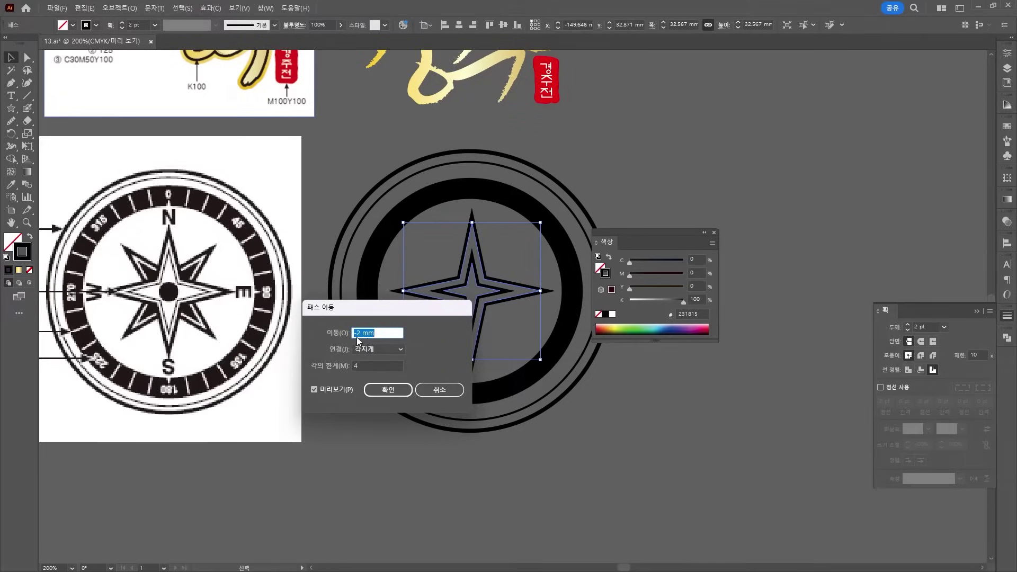
pyautogui.click(362, 334)
pyautogui.press('BackSpace')
pyautogui.press('BackSpace')
pyautogui.write('1')
pyautogui.click(357, 366)
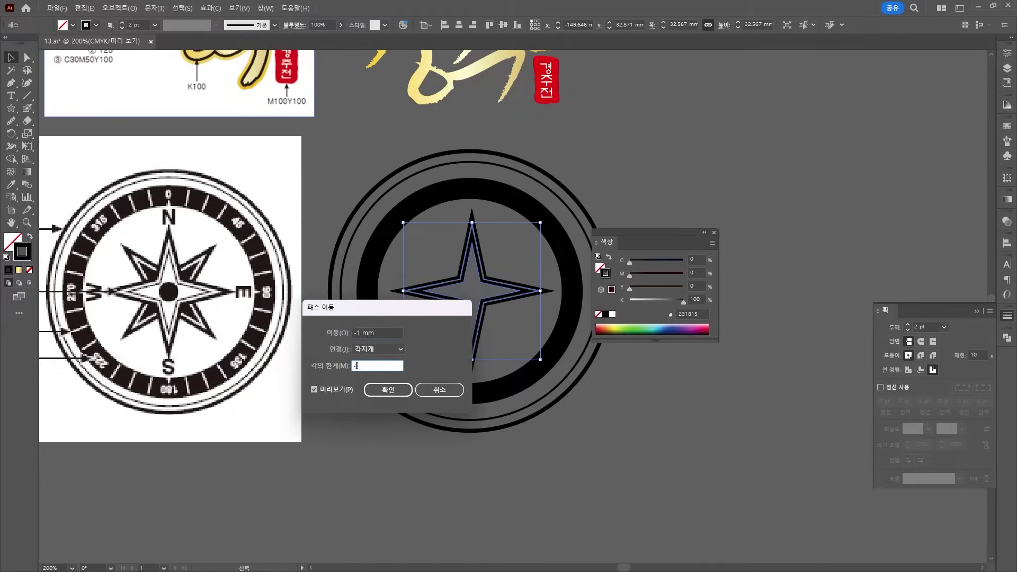
pyautogui.click(399, 395)
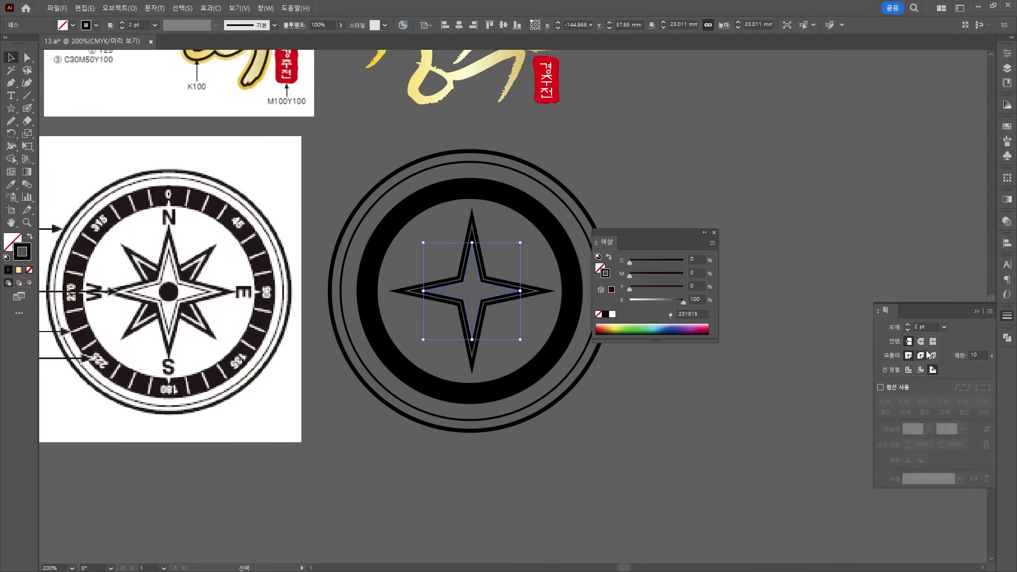
# Give the inner star a 1 pt stroke aligned inside its path and scale it to about 25.3 mm across
pyautogui.click(921, 369)
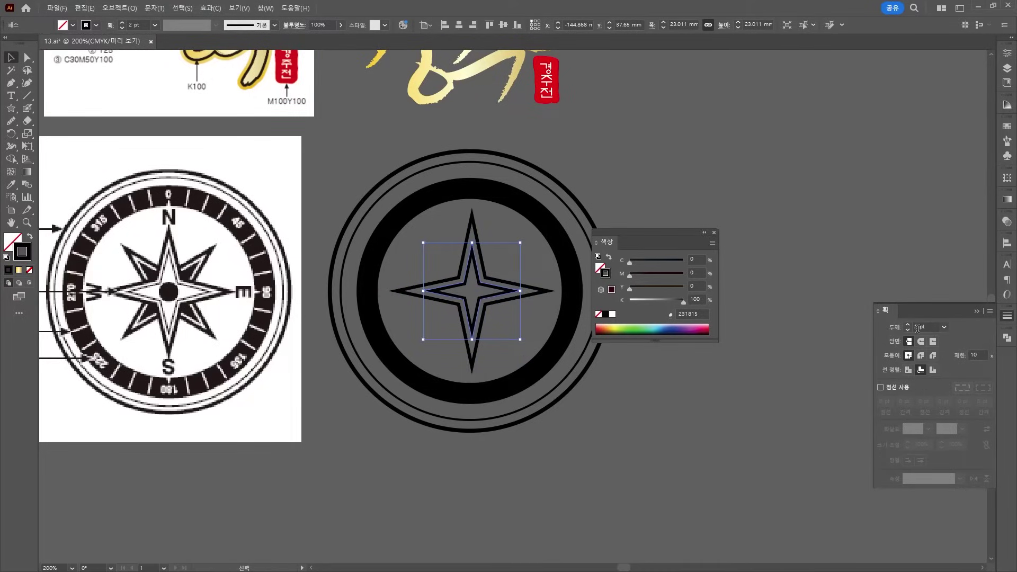
pyautogui.click(907, 330)
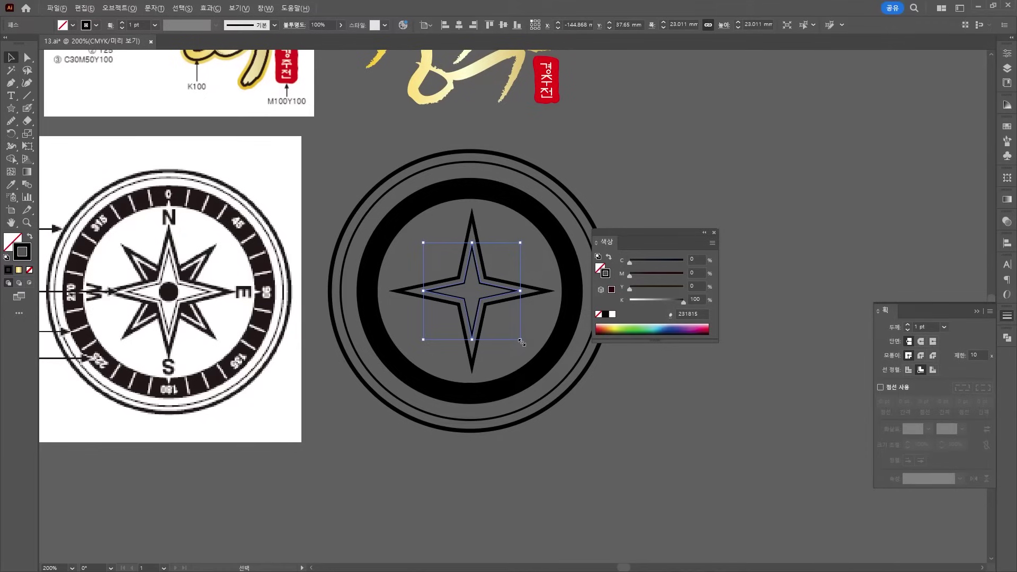
pyautogui.moveTo(520, 341); pyautogui.dragTo(525, 344)
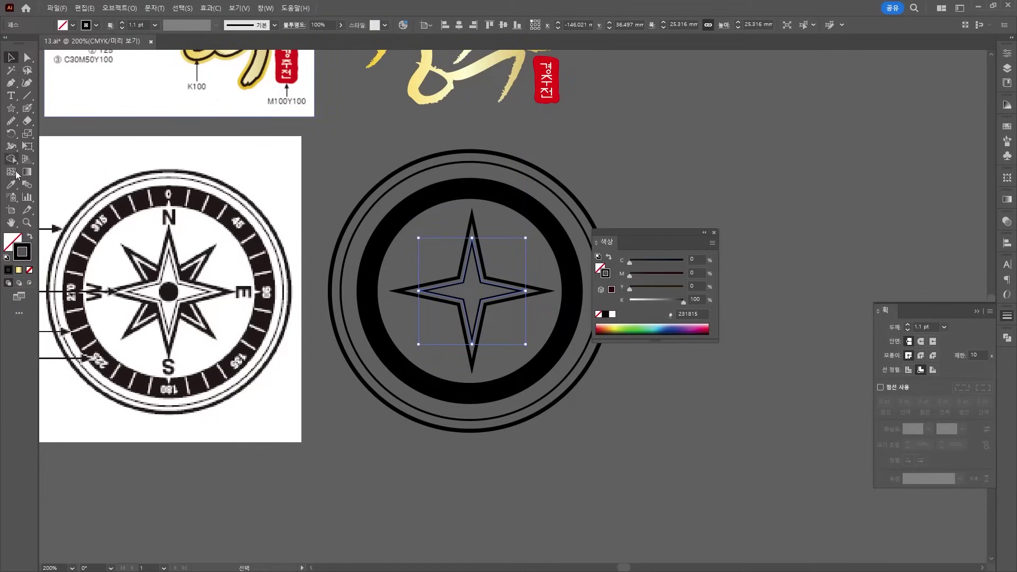
# Draw a circle about 4.3 mm across, fill it black without a stroke, and centre it on the stars
pyautogui.moveTo(11, 108); pyautogui.dragTo(59, 138)
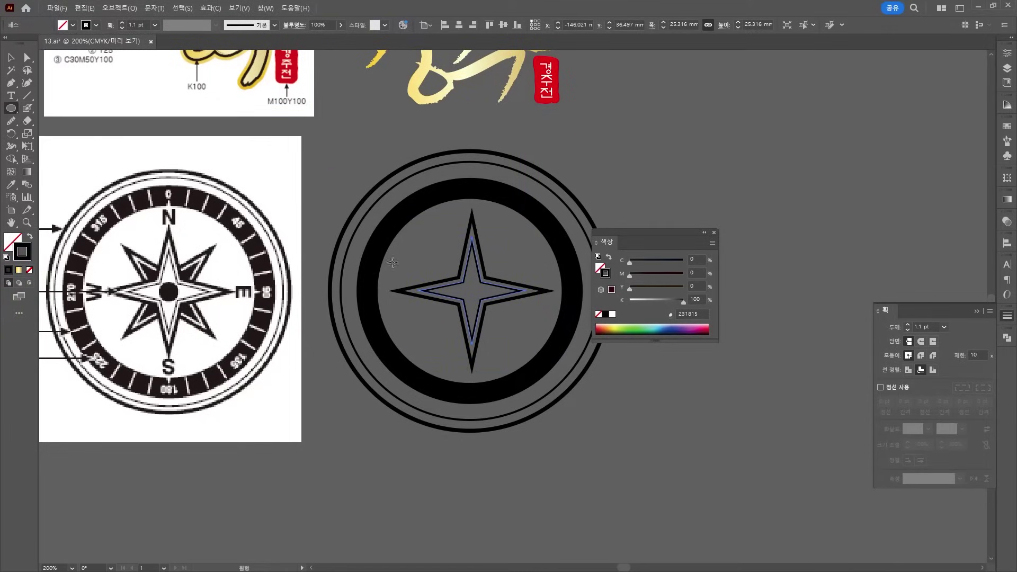
pyautogui.moveTo(470, 284); pyautogui.dragTo(488, 303)
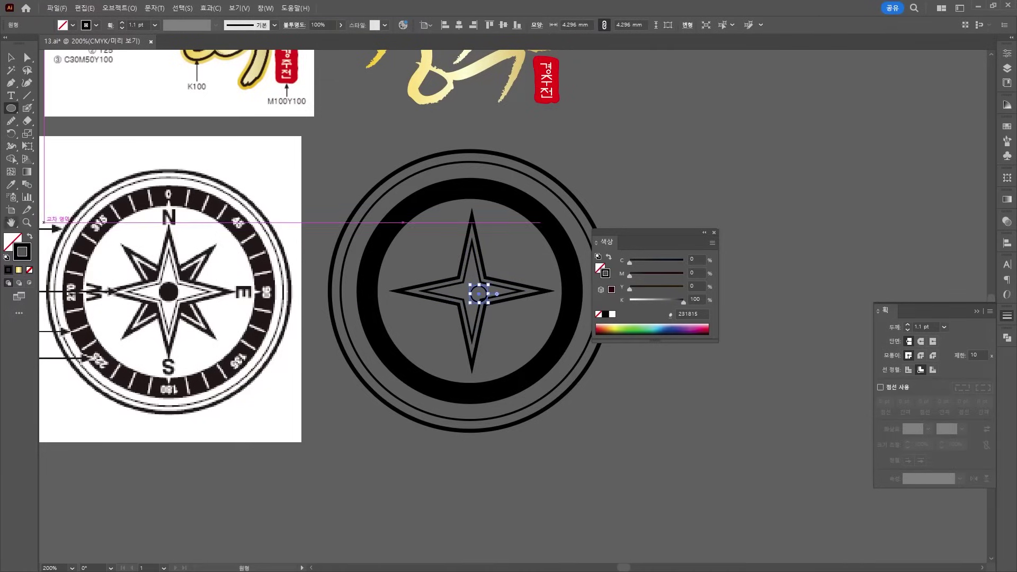
pyautogui.click(31, 237)
pyautogui.click(11, 57)
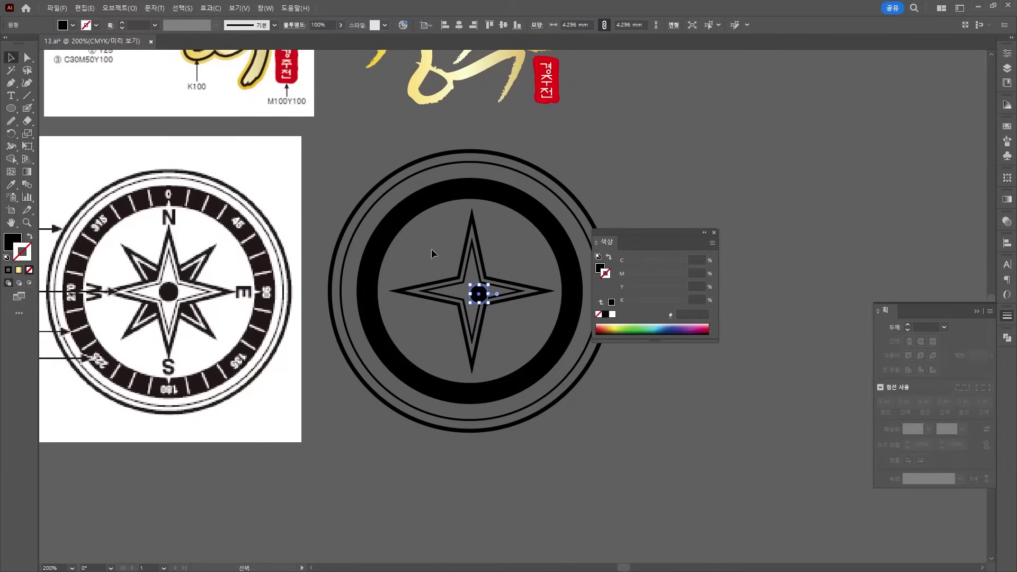
pyautogui.moveTo(479, 294); pyautogui.dragTo(472, 291)
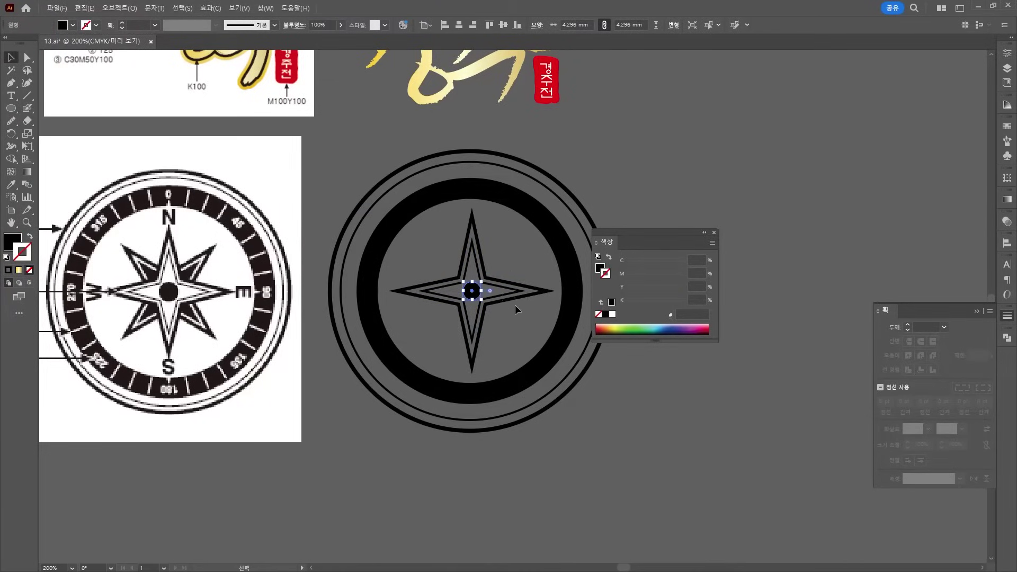
pyautogui.click(514, 304)
pyautogui.click(481, 284)
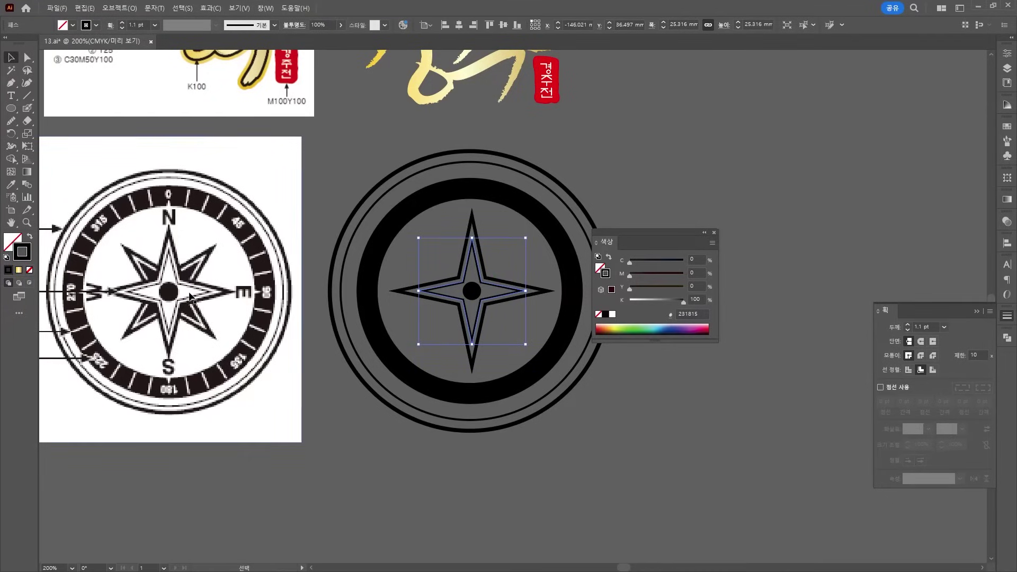
pyautogui.click(473, 217)
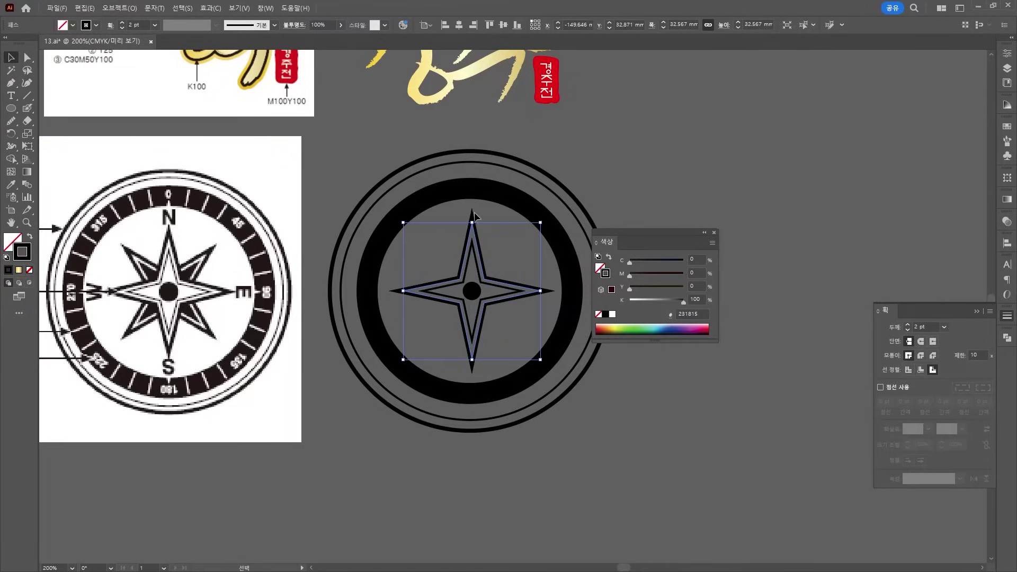
pyautogui.doubleClick(11, 241)
pyautogui.press('Tab')
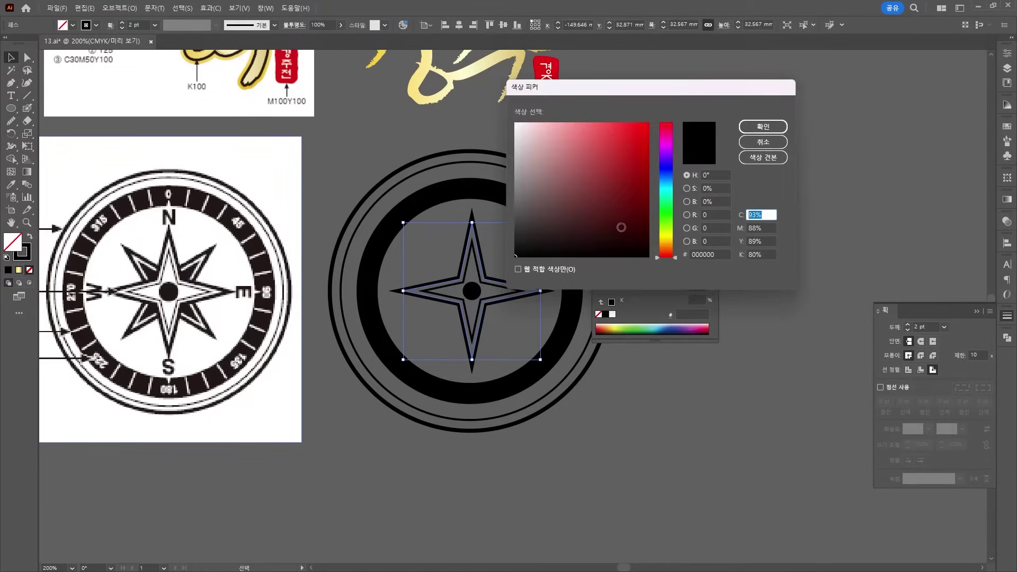
pyautogui.write('0')
pyautogui.press('Tab')
pyautogui.write('0')
pyautogui.press('Tab')
pyautogui.write('0')
pyautogui.press('Tab')
pyautogui.write('0')
pyautogui.press('Tab')
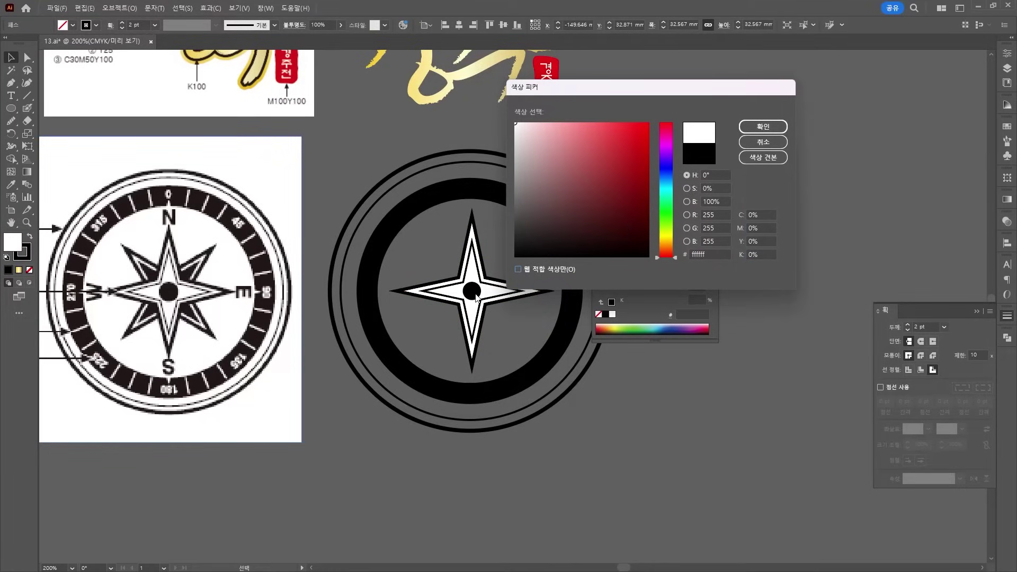
pyautogui.click(763, 141)
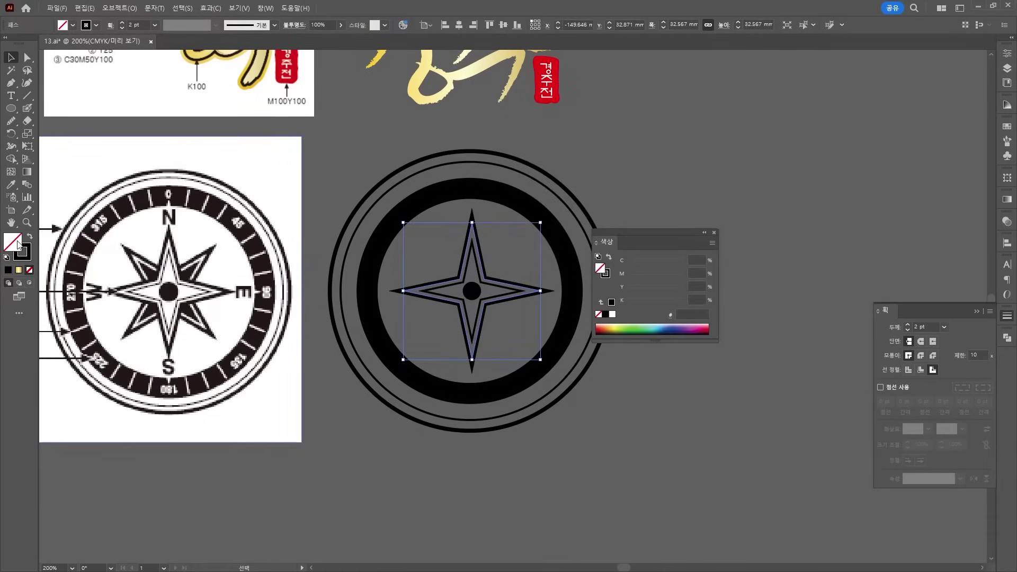
# Fill the outer star with white (C0 M0 Y0 K0) and group it with the inner star
pyautogui.doubleClick(18, 245)
pyautogui.click(761, 214)
pyautogui.write('0')
pyautogui.press('Tab')
pyautogui.write('0')
pyautogui.press('Tab')
pyautogui.write('0')
pyautogui.press('Tab')
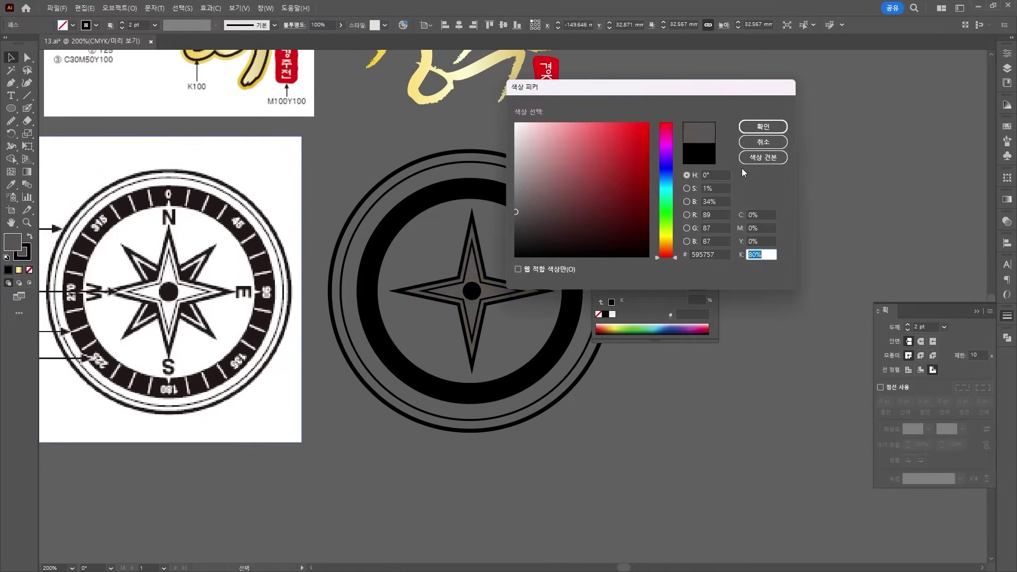
pyautogui.write('0')
pyautogui.press('Return')
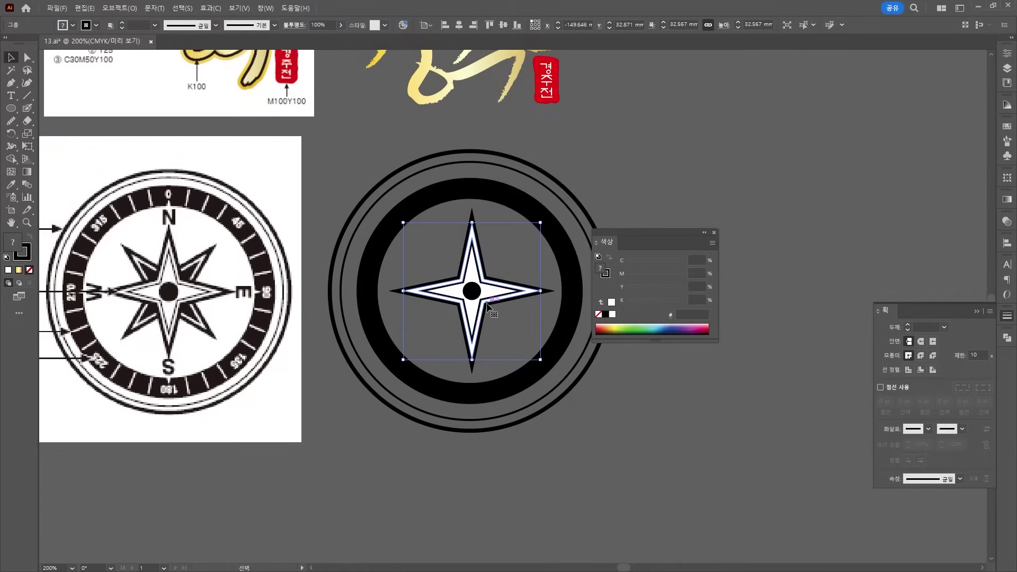
# Duplicate the star group in place and rotate the copy 45° about the compass centre
pyautogui.press('a')
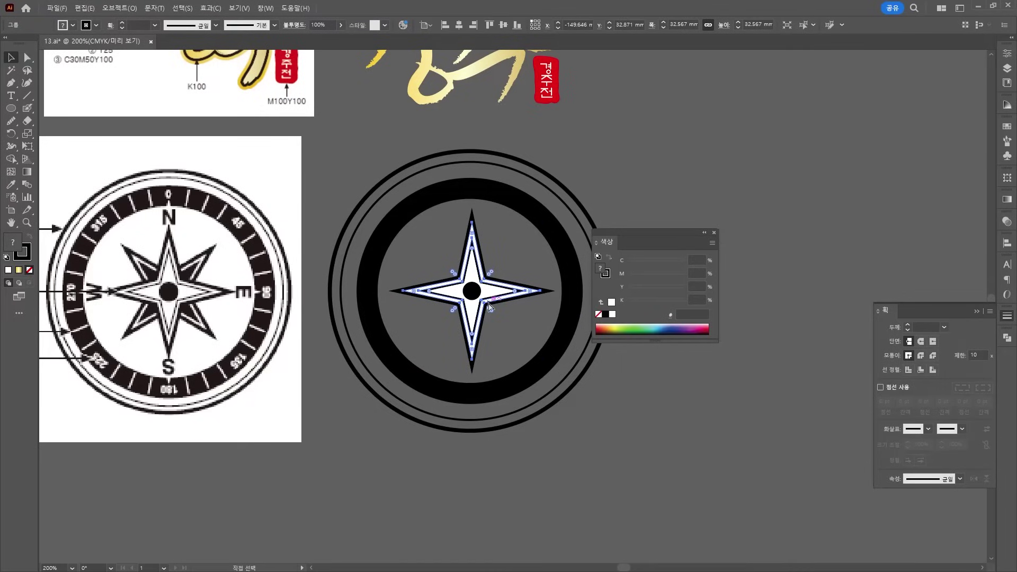
pyautogui.press('v')
pyautogui.moveTo(546, 216); pyautogui.dragTo(552, 268)
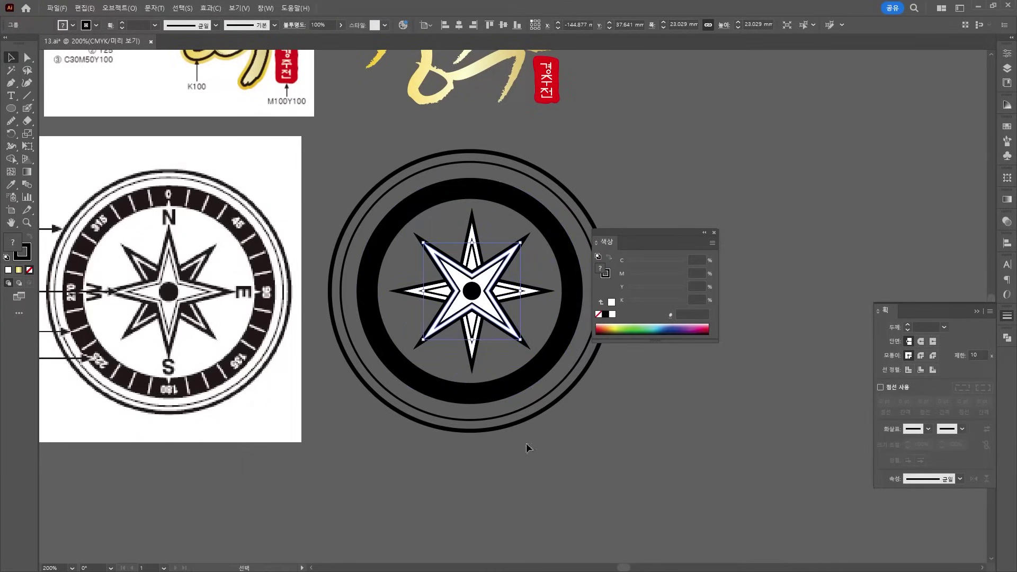
# Send the rotated star group behind the upright star
pyautogui.rightClick(501, 330)
pyautogui.moveTo(563, 277)
pyautogui.click(689, 307)
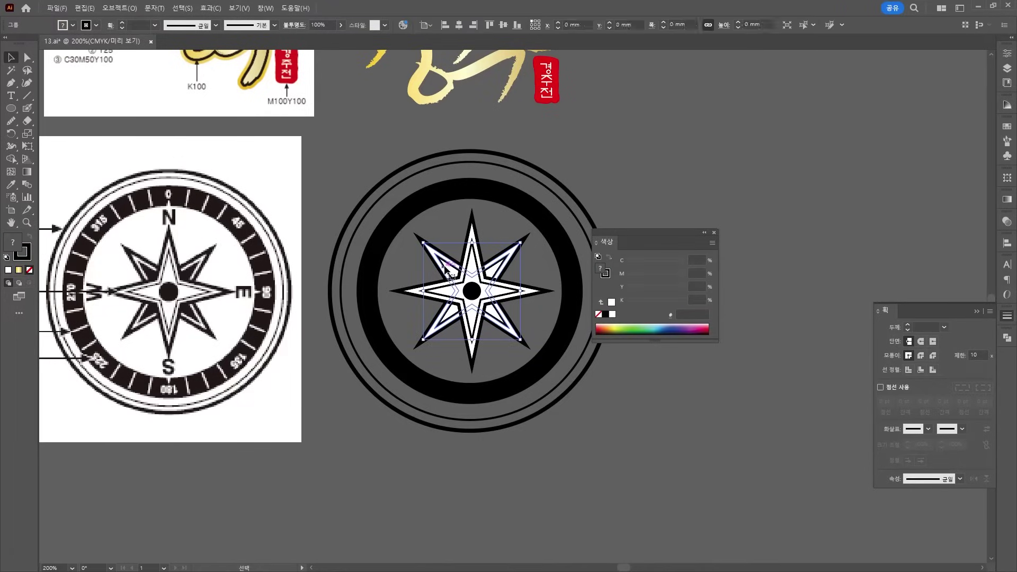
# Ungroup the rotated star and turn its inner star into a solid black shape without a stroke
pyautogui.rightClick(507, 333)
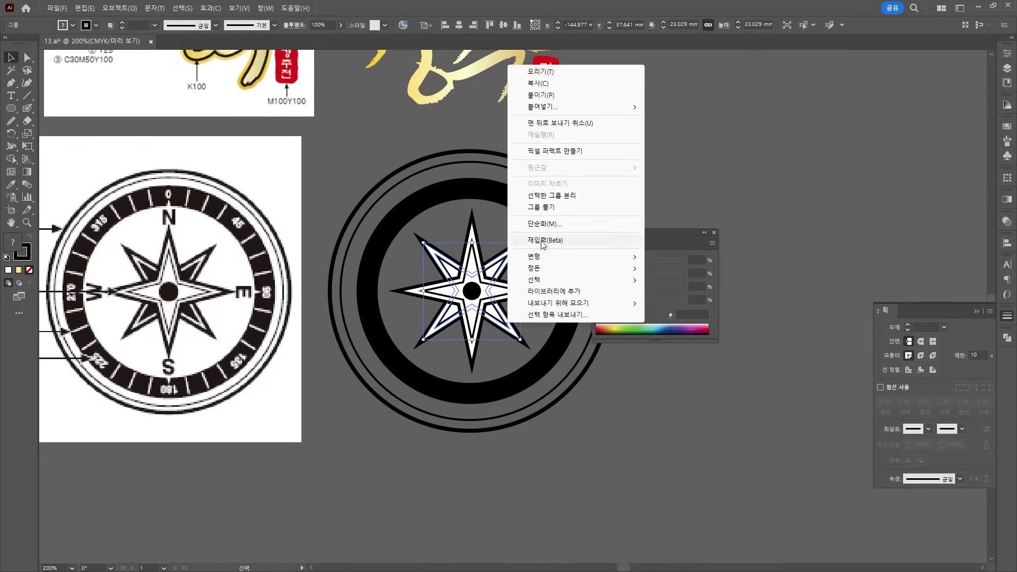
pyautogui.click(546, 207)
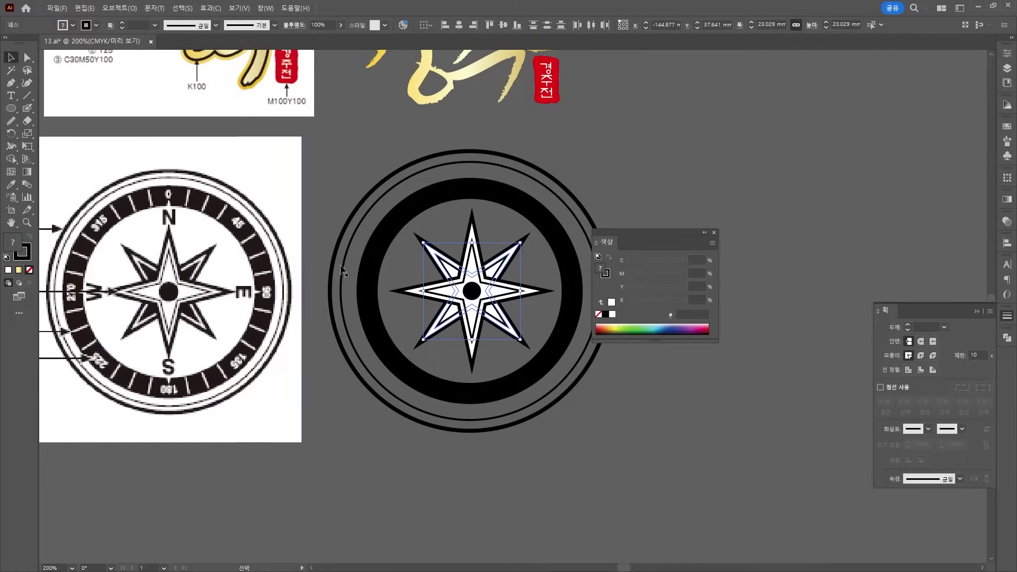
pyautogui.click(432, 267)
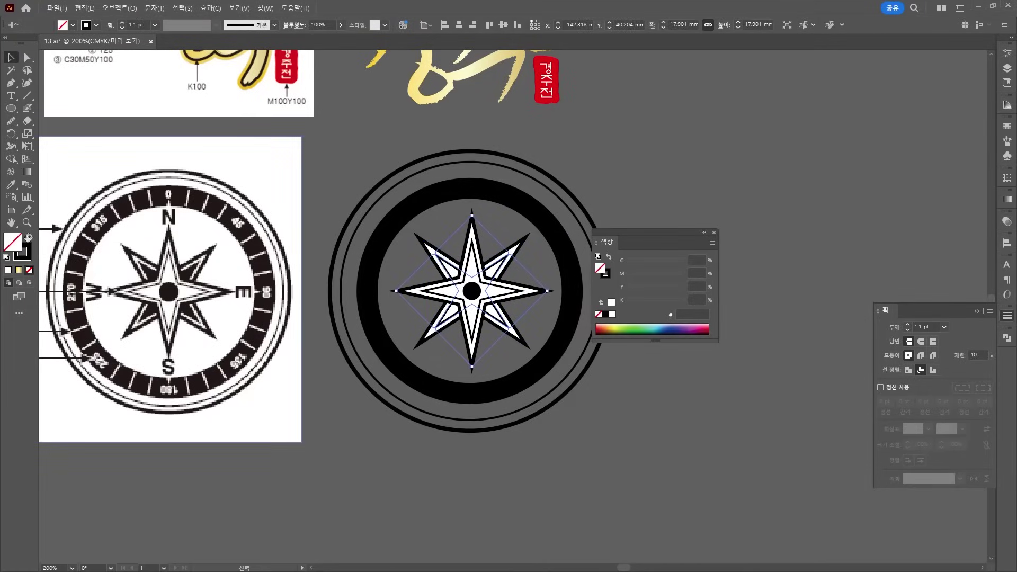
pyautogui.hotkey('shift', 'x')
pyautogui.click(370, 156)
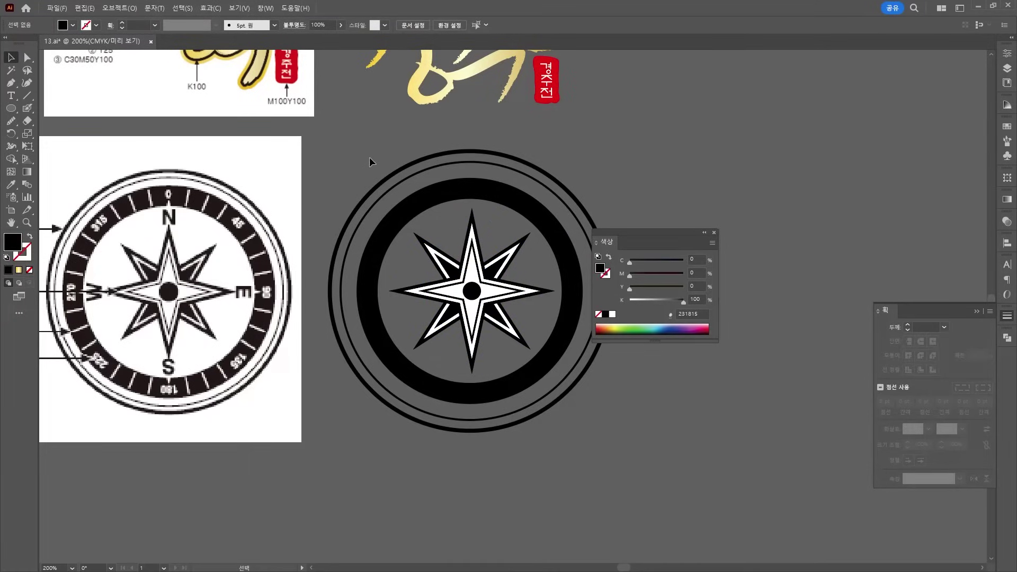
# Give the rotated outer star no fill and a white 2 pt stroke
pyautogui.click(448, 321)
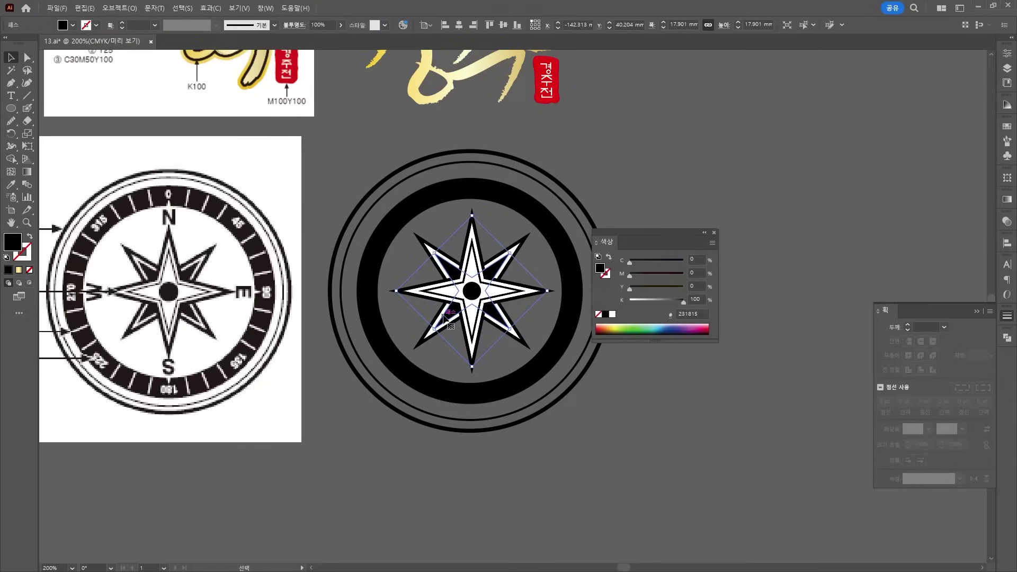
pyautogui.click(421, 346)
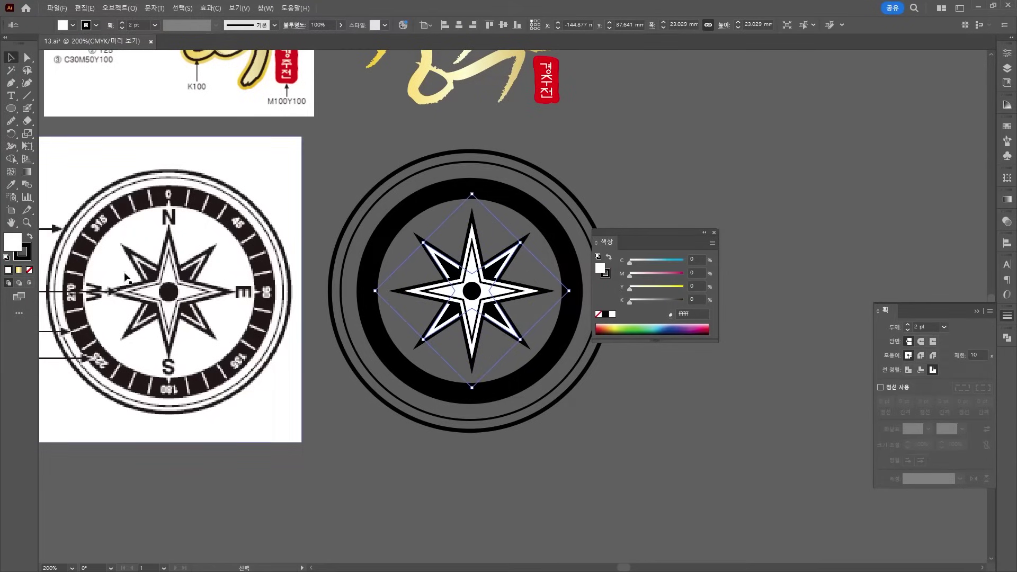
pyautogui.click(30, 271)
pyautogui.doubleClick(29, 257)
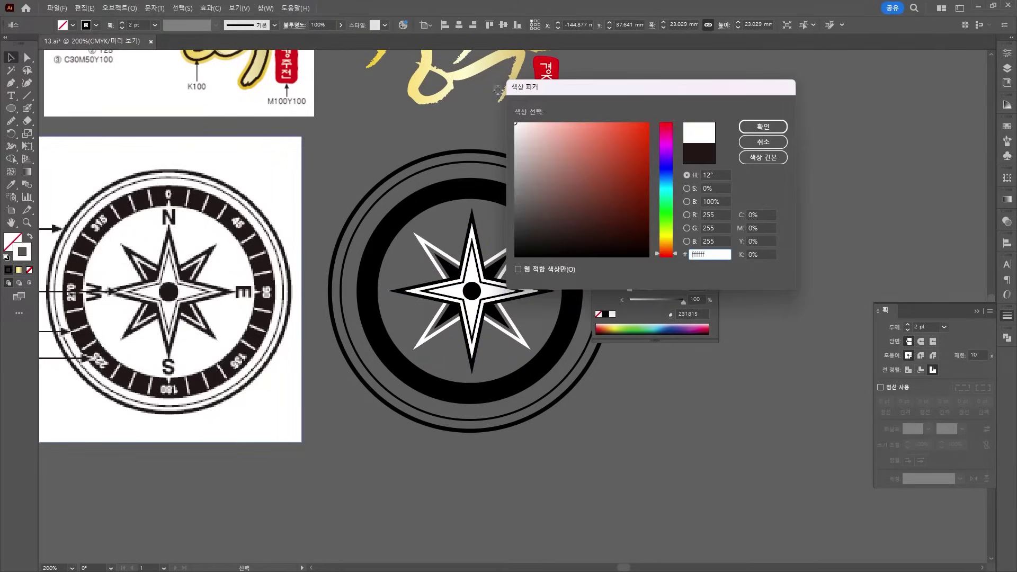
pyautogui.press('Return')
pyautogui.click(633, 438)
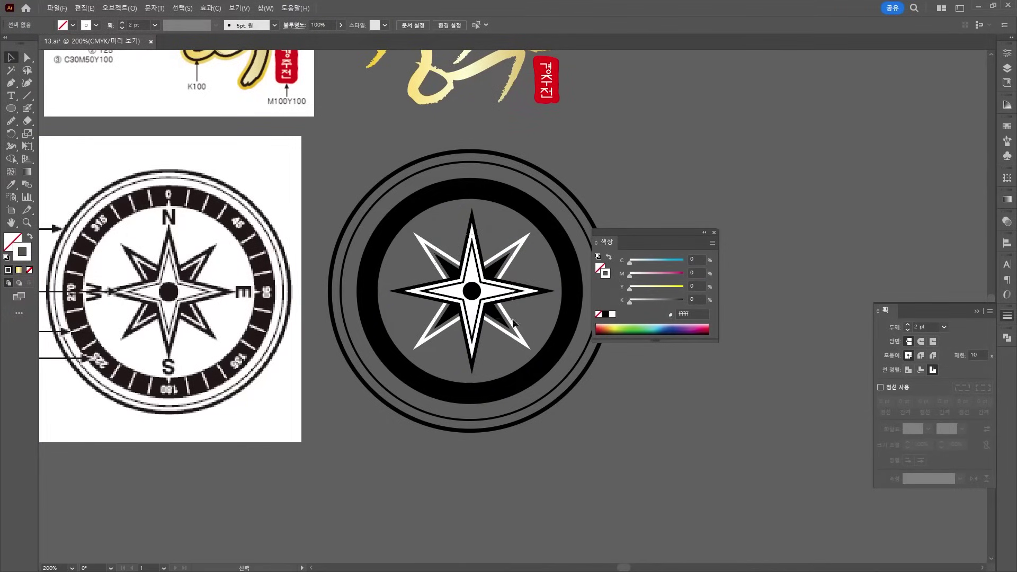
# Scale both stars and the centre circle down together about their centre to about 32.6 mm wide
pyautogui.hotkey('ctrl', 'a')
pyautogui.keyDown('shift'); pyautogui.click(567, 174); pyautogui.keyUp('shift')
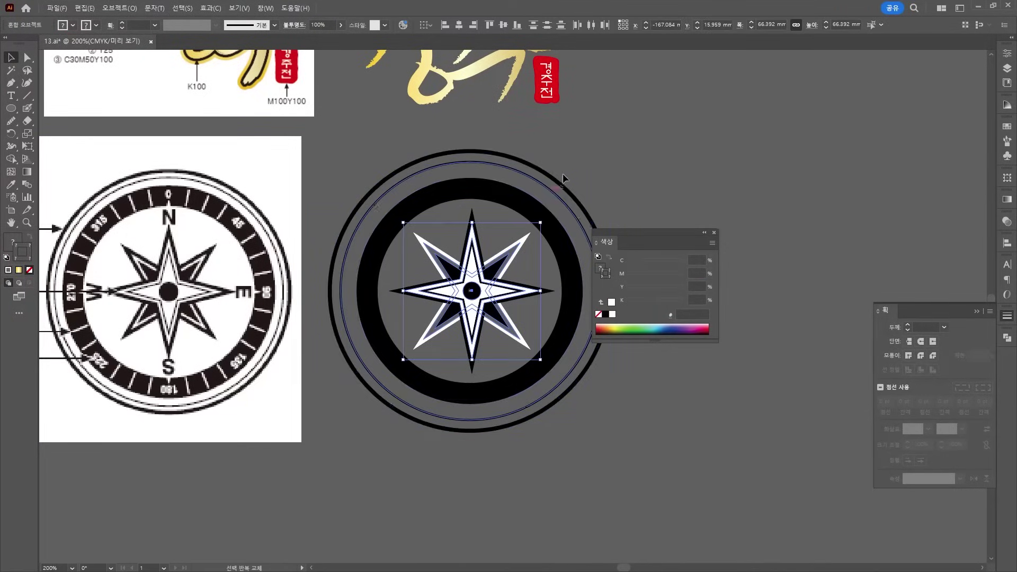
pyautogui.moveTo(544, 223); pyautogui.dragTo(536, 235)
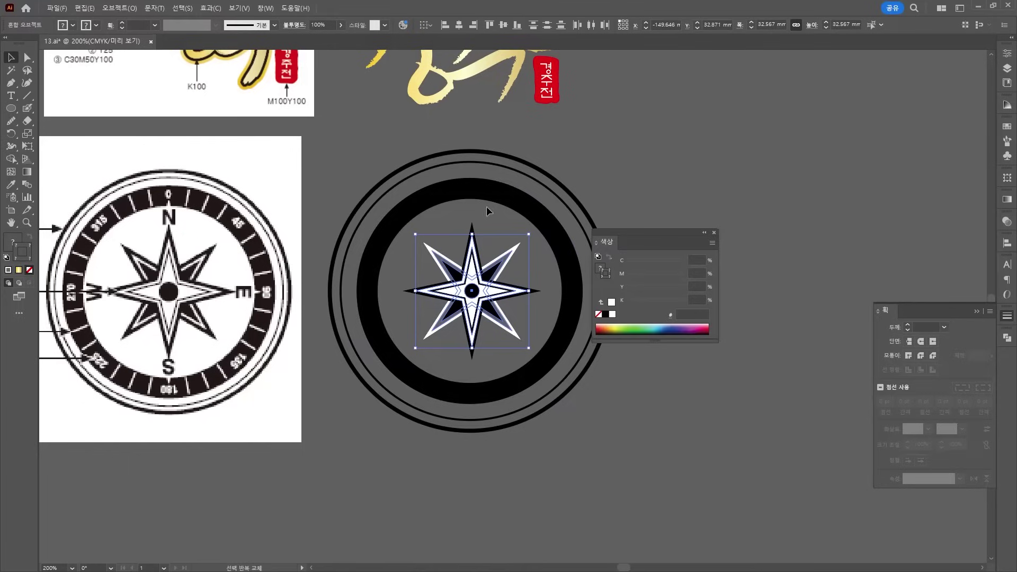
pyautogui.moveTo(511, 179); pyautogui.dragTo(470, 201)
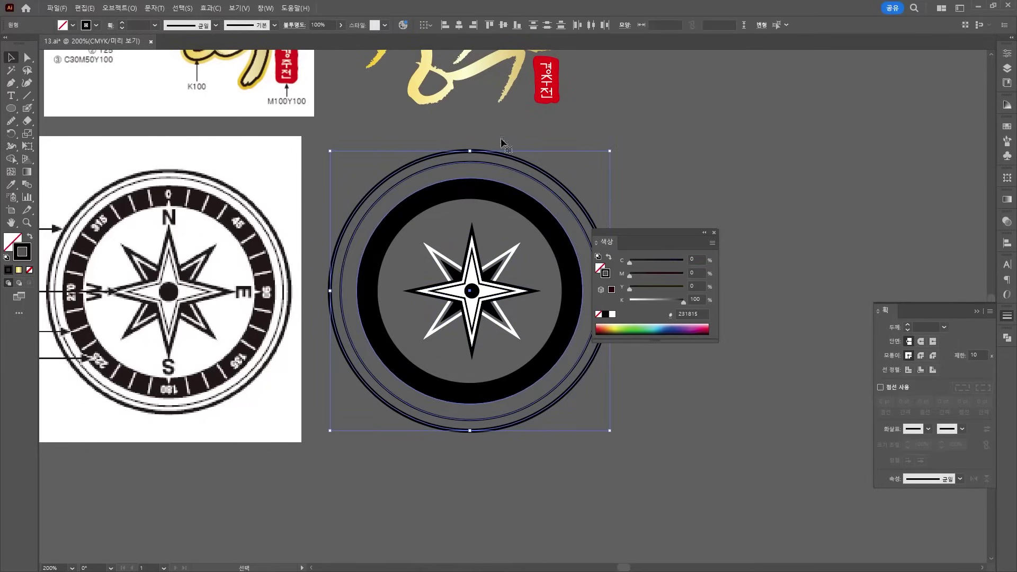
pyautogui.hotkey('ctrl', 'h')
# Add the letter "N" in 12 pt 맑은 고딕 Bold just above the star's upper point
pyautogui.press('t')
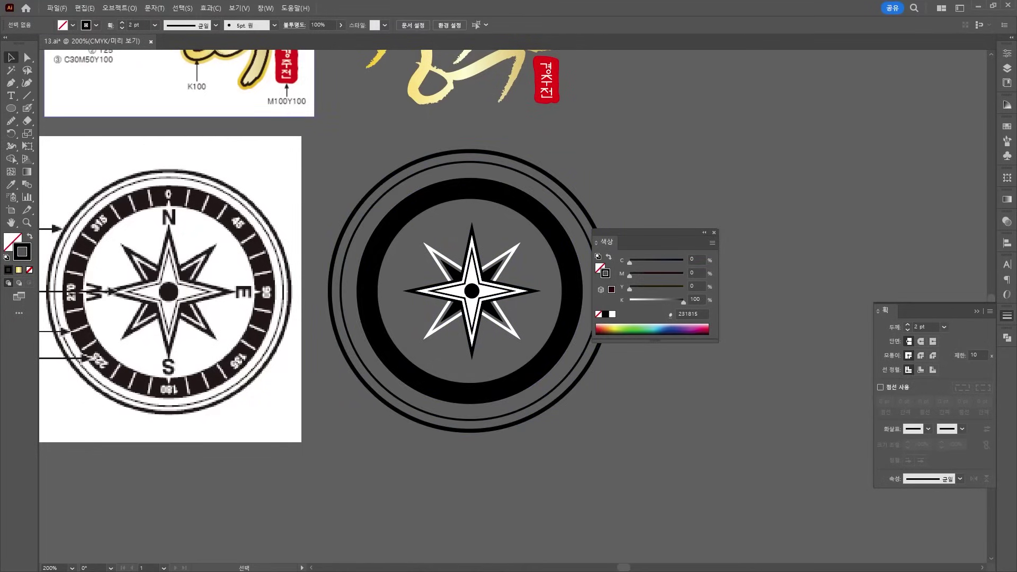
pyautogui.click(467, 212)
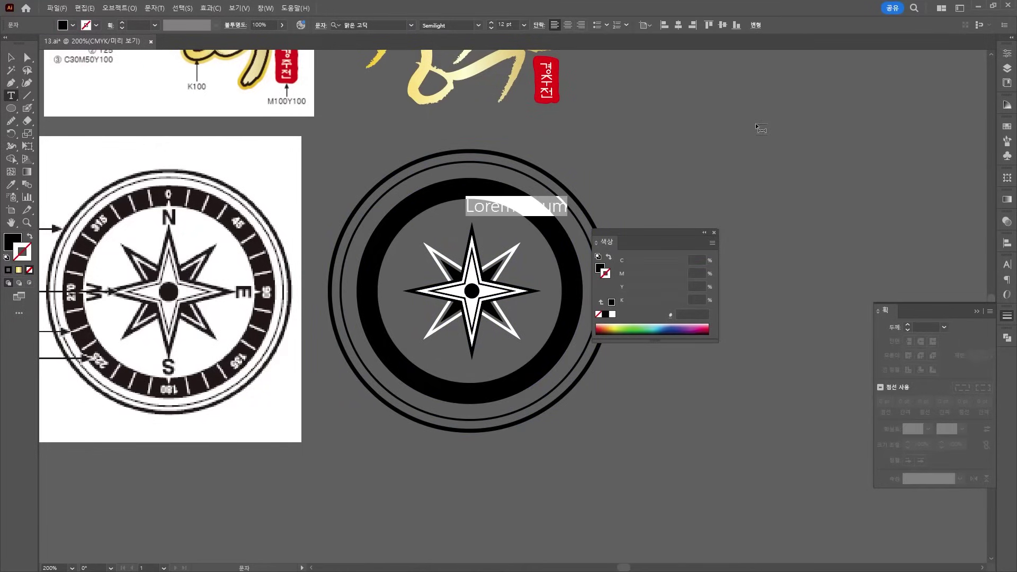
pyautogui.write('T')
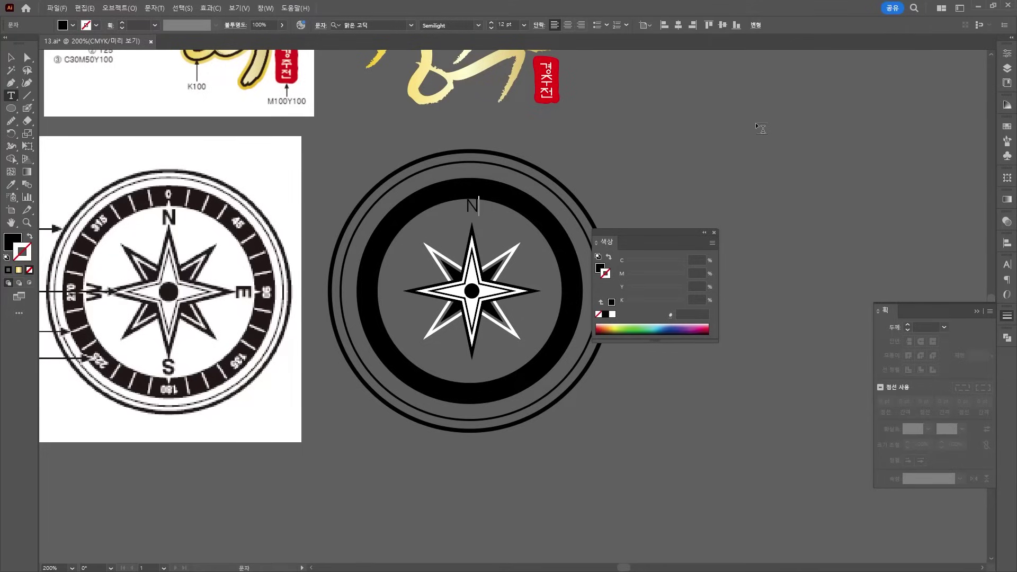
pyautogui.hotkey('ctrl', 'a')
pyautogui.click(478, 25)
pyautogui.click(450, 62)
pyautogui.click(11, 57)
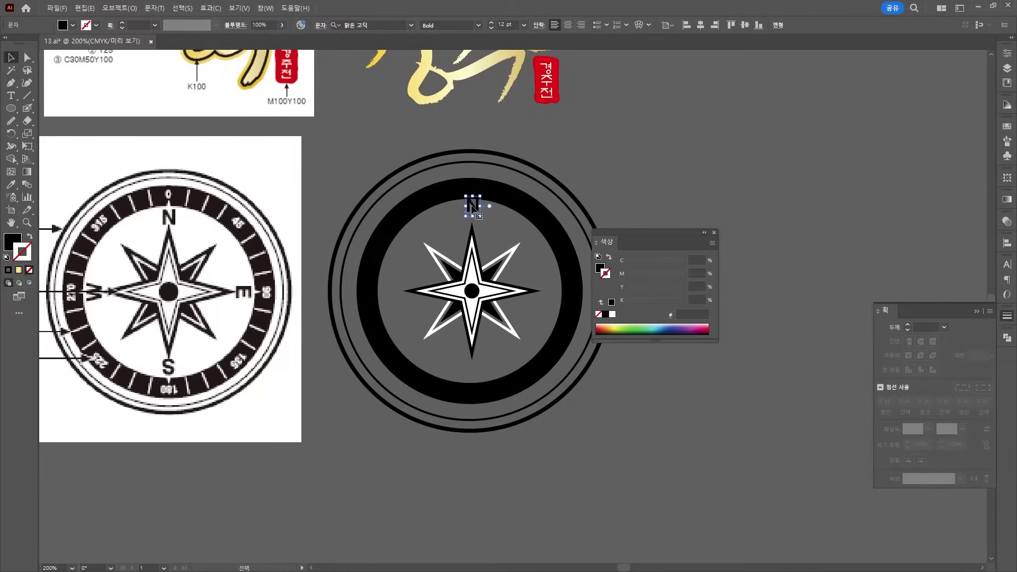
pyautogui.moveTo(472, 205); pyautogui.dragTo(473, 211)
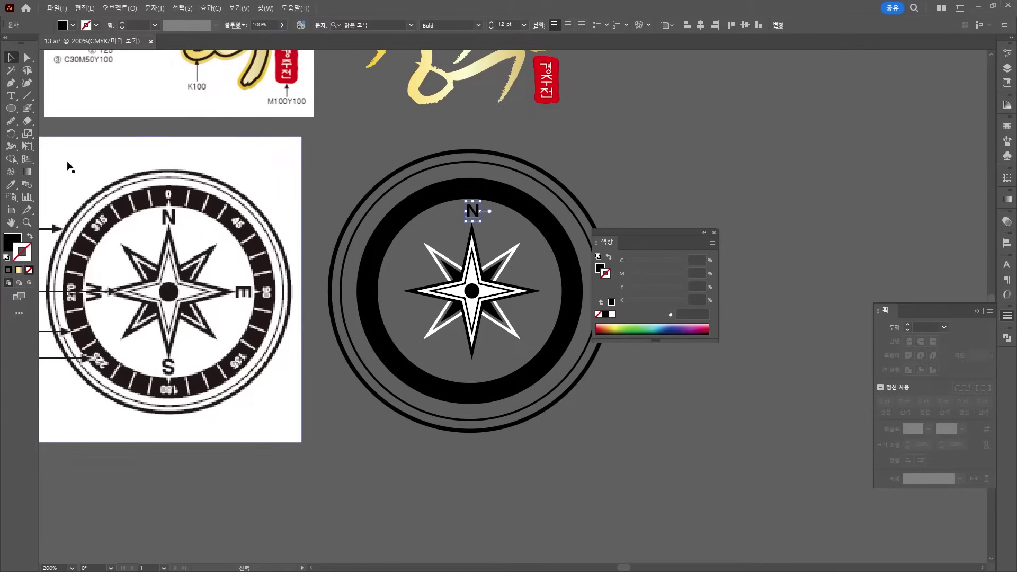
# Make three copies of the N, each rotated a further 90° about the compass centre
pyautogui.click(11, 134)
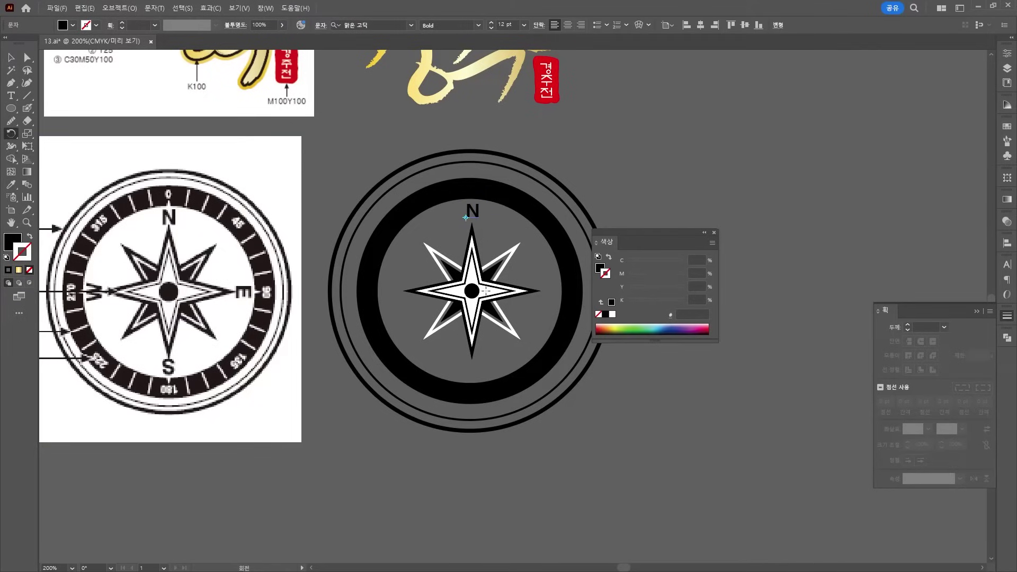
pyautogui.keyDown('alt'); pyautogui.click(472, 290); pyautogui.keyUp('alt')
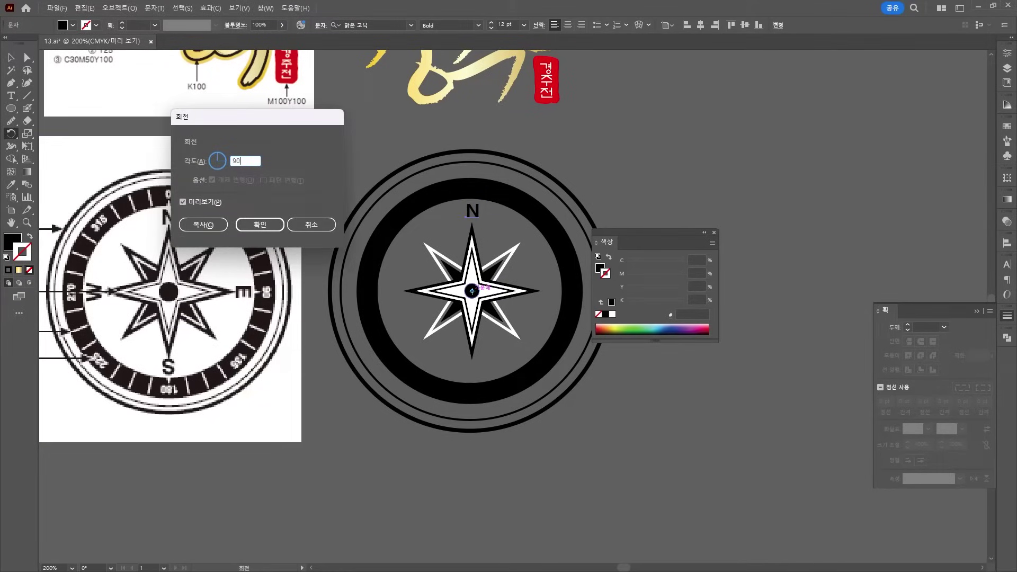
pyautogui.click(191, 223)
pyautogui.hotkey('ctrl', 'd')
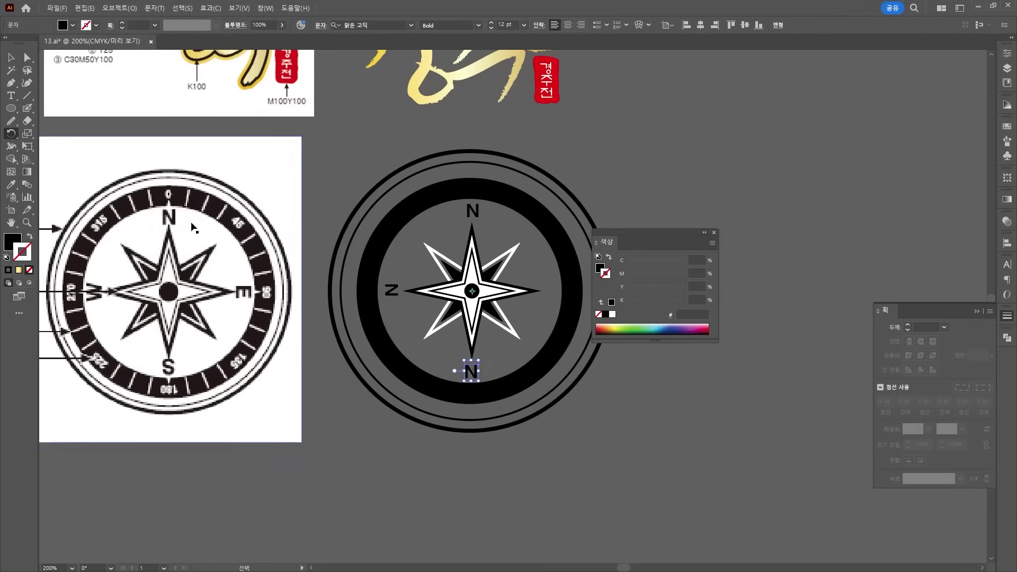
pyautogui.hotkey('ctrl', 'd')
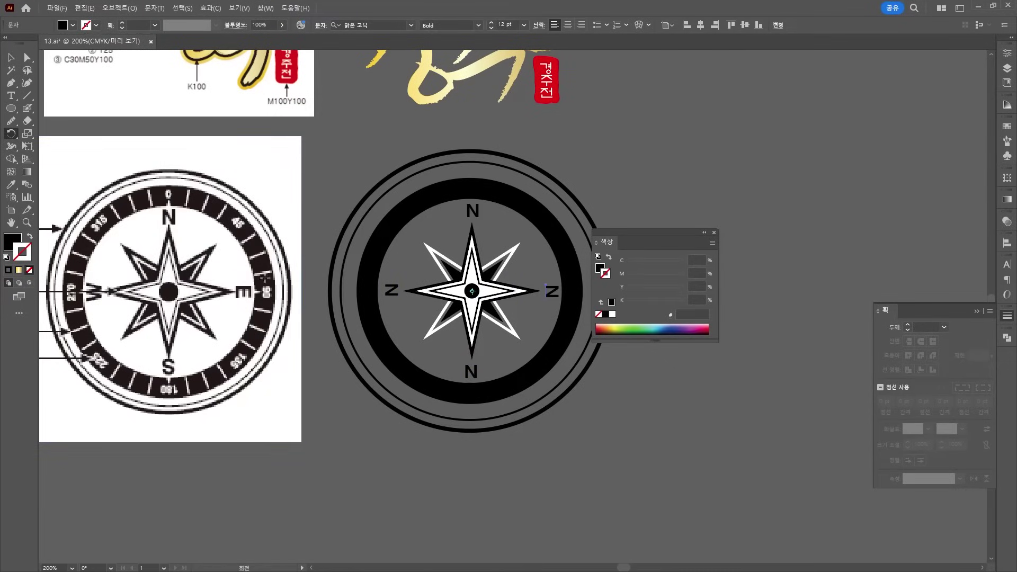
# Replace the copied letters with "W" on the west side, "S" at the south and "E" on the east side
pyautogui.click(16, 101)
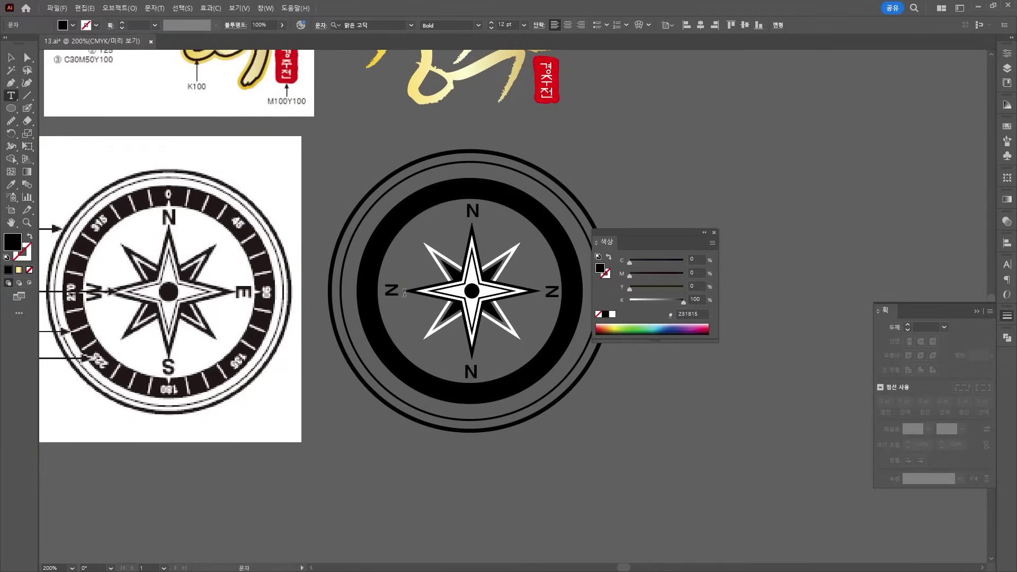
pyautogui.moveTo(404, 293); pyautogui.dragTo(387, 258)
pyautogui.write('W')
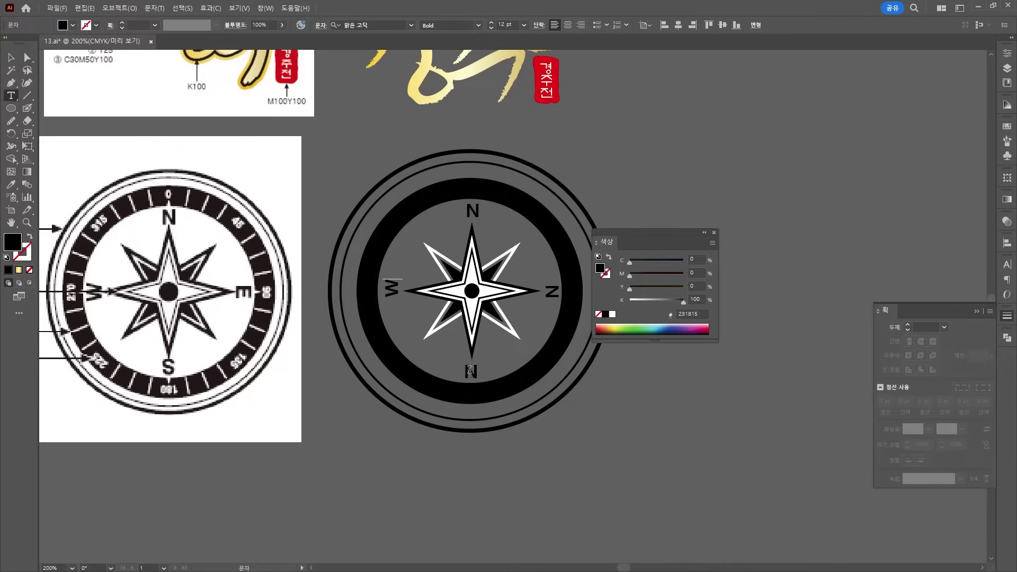
pyautogui.write('S')
pyautogui.moveTo(550, 288); pyautogui.dragTo(569, 307)
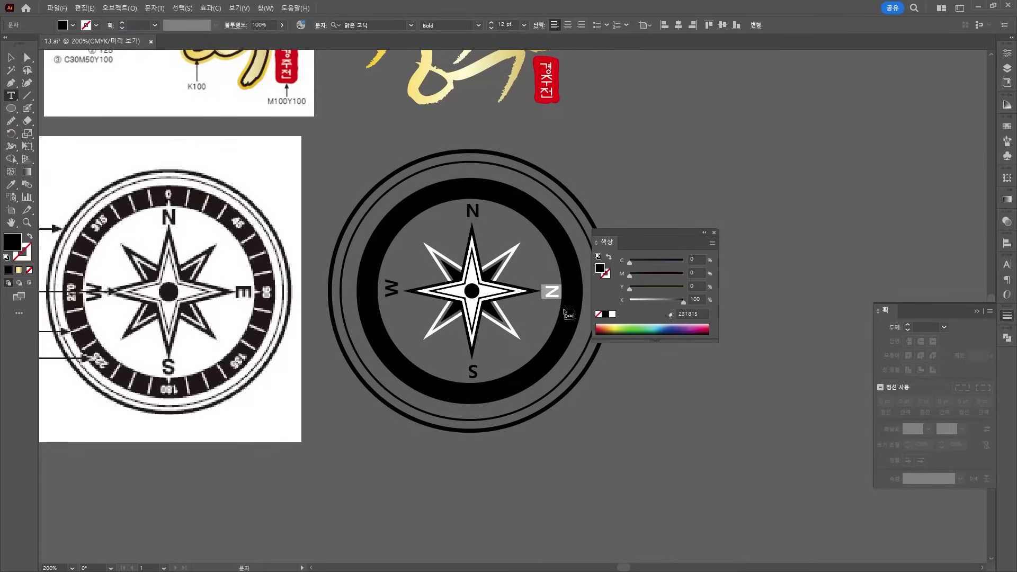
pyautogui.write('E')
pyautogui.click(11, 57)
pyautogui.click(374, 135)
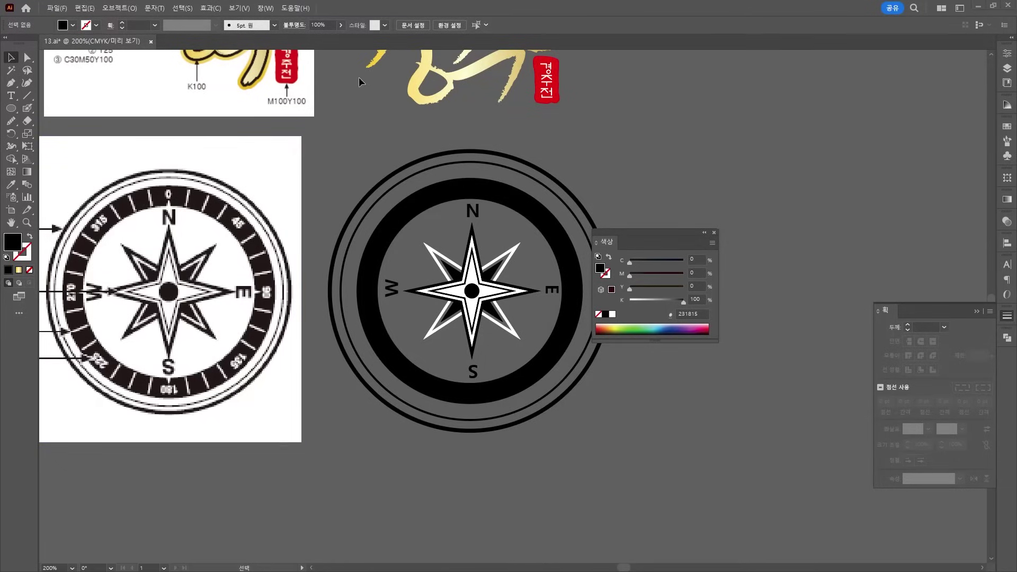
# Switch to the Windows calculator and divide 360 by 32 to get the tick spacing angle
pyautogui.moveTo(176, 166); pyautogui.dragTo(442, 114)
pyautogui.write('360/32')
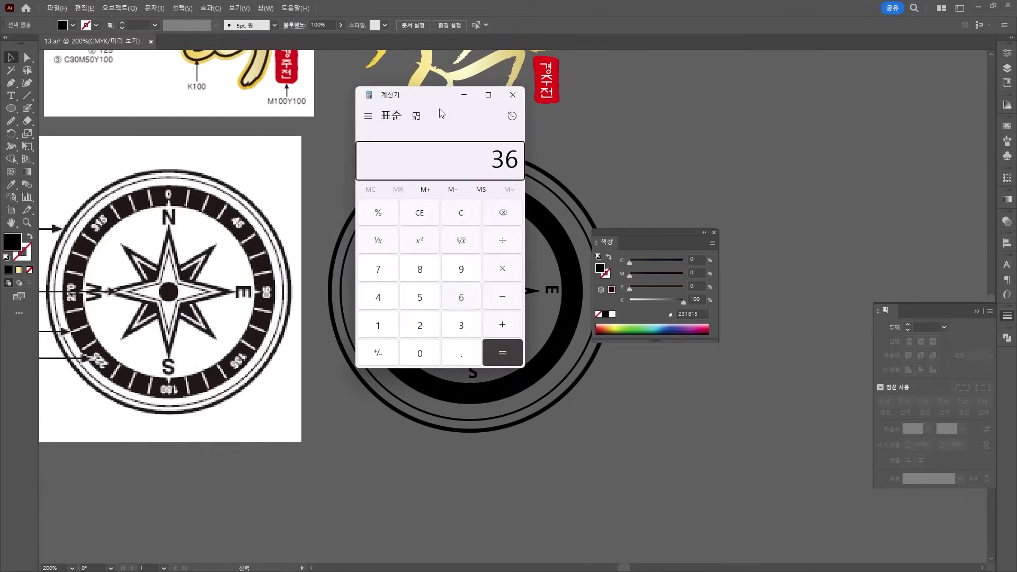
pyautogui.press('Return')
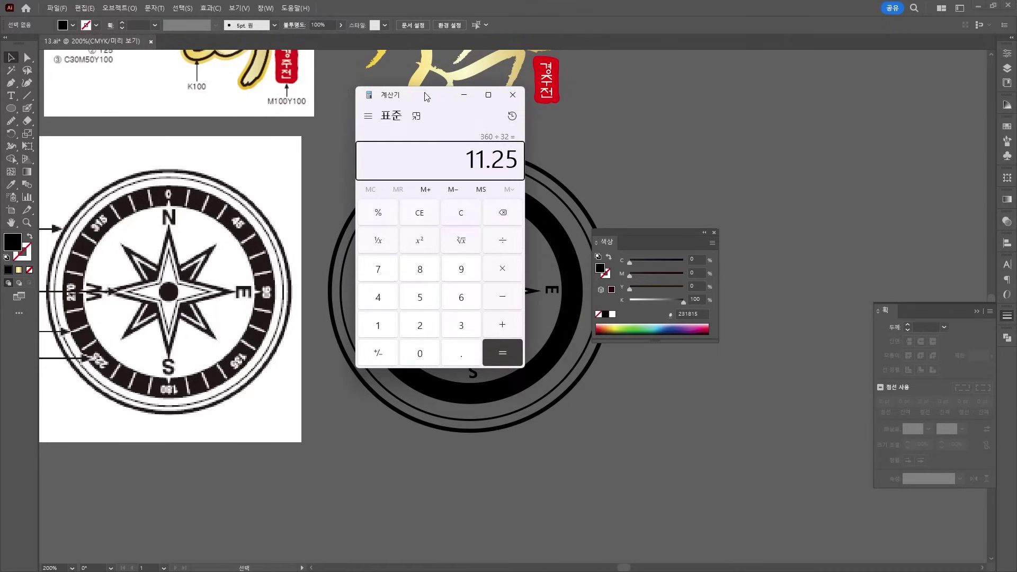
pyautogui.hotkey('alt', 'Tab')
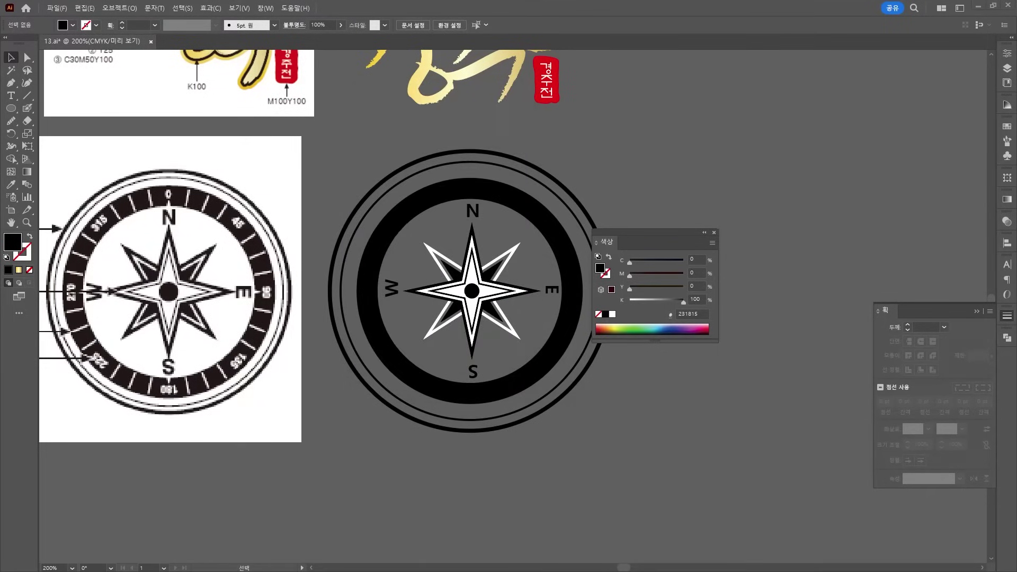
# Draw a vertical tick line about 3.5 mm long across the black ring above the N, with a white 1 pt stroke
pyautogui.click(27, 96)
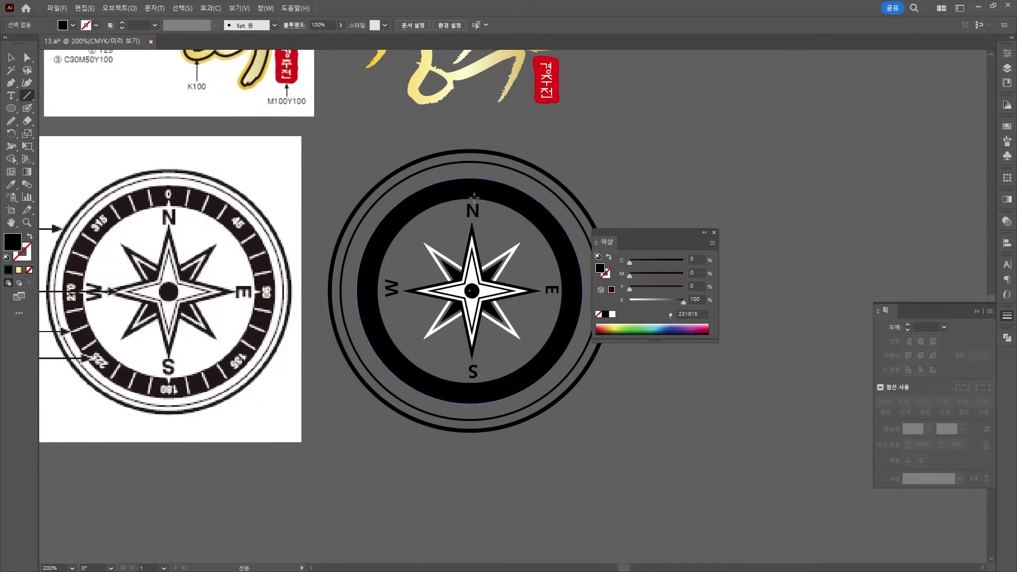
pyautogui.moveTo(472, 196); pyautogui.dragTo(471, 182)
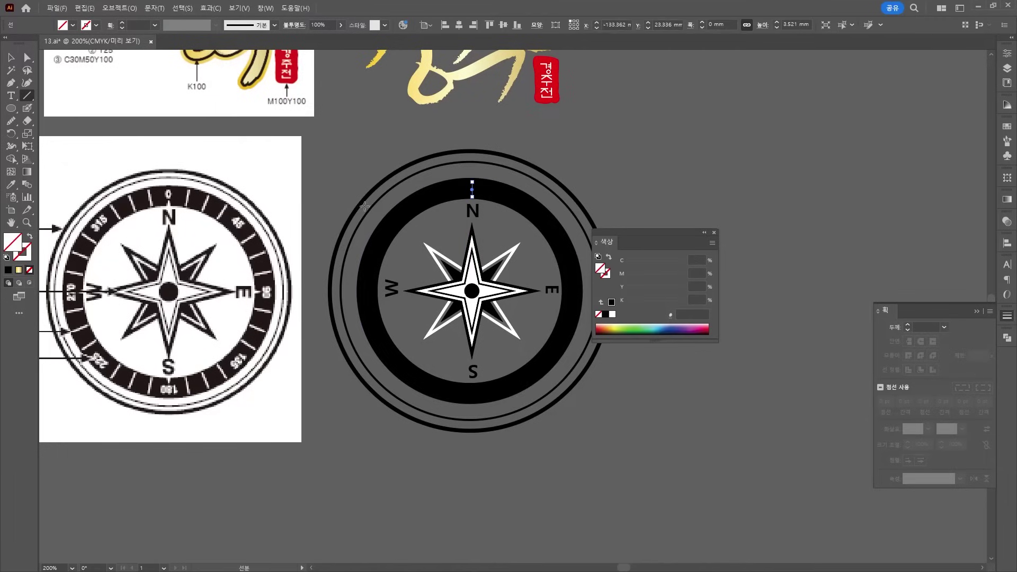
pyautogui.click(6, 258)
pyautogui.click(30, 239)
pyautogui.click(29, 269)
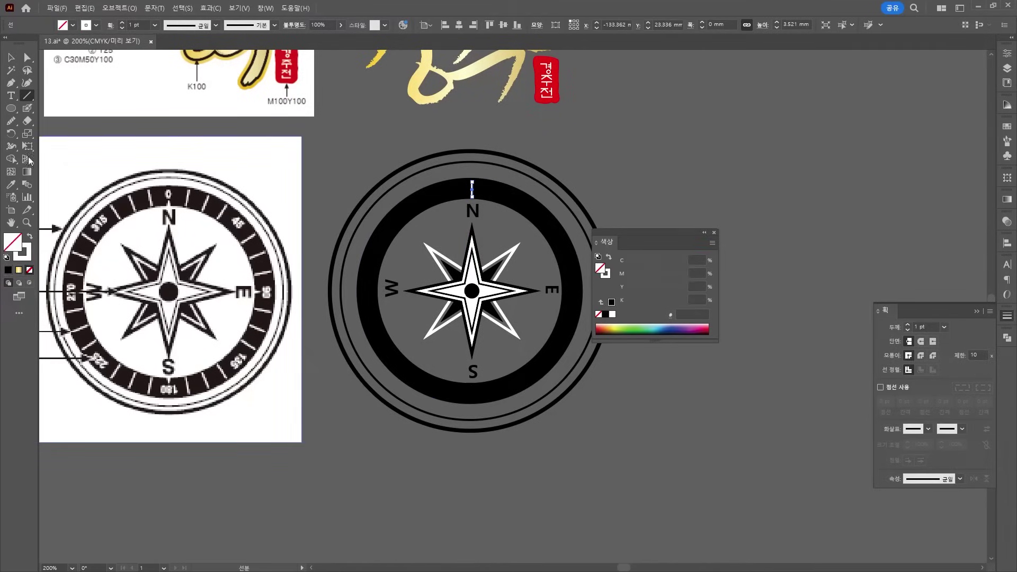
# Copy the white tick around the compass centre at 11.25° intervals until the ticks fill the whole black ring
pyautogui.press('v')
pyautogui.click(12, 134)
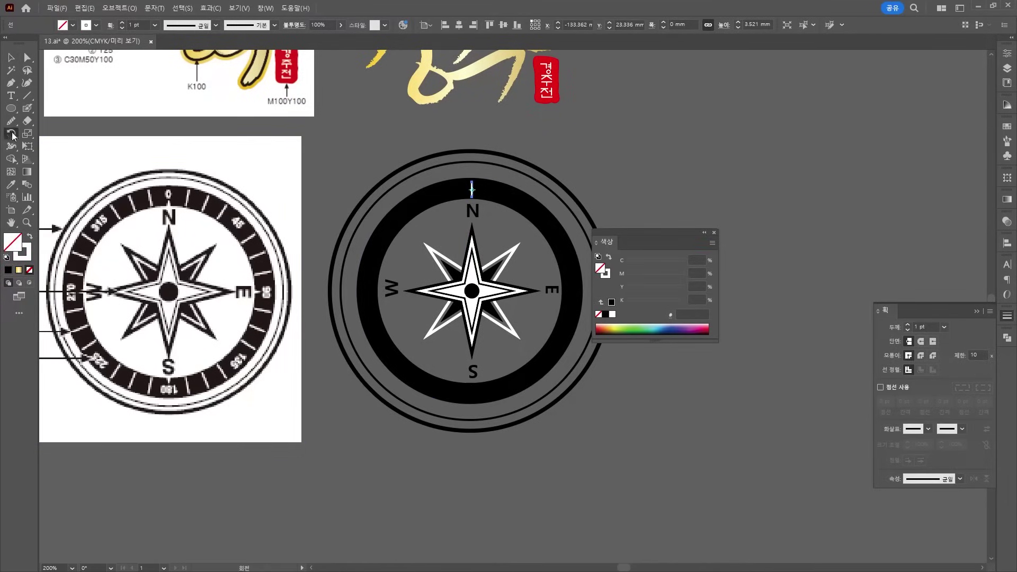
pyautogui.keyDown('alt'); pyautogui.click(471, 291); pyautogui.keyUp('alt')
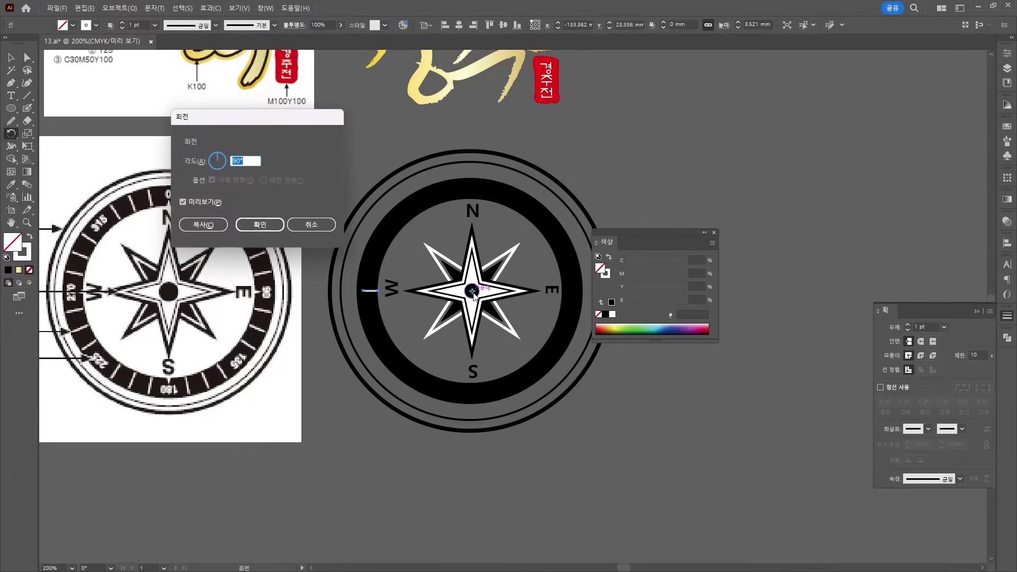
pyautogui.write('11.25')
pyautogui.click(203, 225)
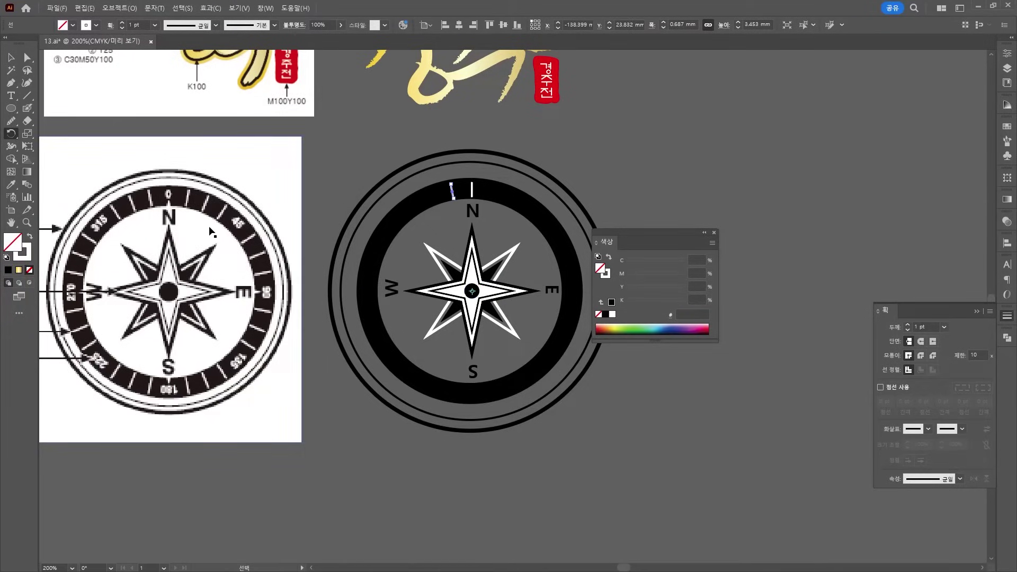
pyautogui.hotkey('ctrl', 'd')
pyautogui.hotkey('ctrl', 'd')
pyautogui.hotkey('ctrl', 'd')
pyautogui.hotkey('ctrl', 'd')
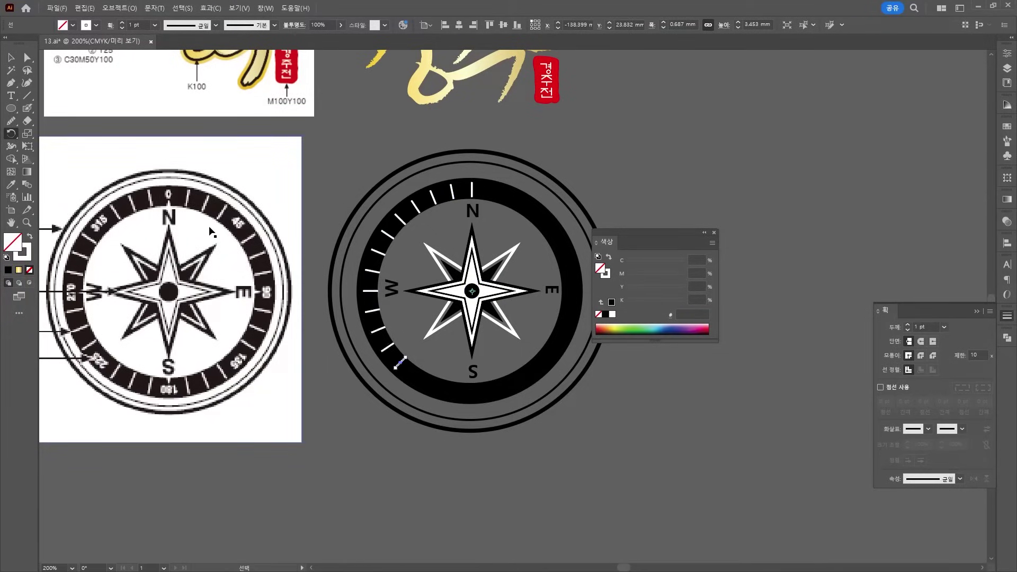
pyautogui.hotkey('ctrl', 'd')
pyautogui.hotkey('ctrl', 'd')
pyautogui.hotkey('ctrl', 'd')
pyautogui.hotkey('ctrl', 'd')
pyautogui.hotkey('ctrl', 'd')
pyautogui.hotkey('ctrl', 'd')
pyautogui.hotkey('ctrl', 'd')
pyautogui.hotkey('ctrl', 'd')
pyautogui.hotkey('ctrl', 'd')
pyautogui.hotkey('ctrl', 'd')
pyautogui.hotkey('ctrl', 'd')
pyautogui.hotkey('ctrl', 'd')
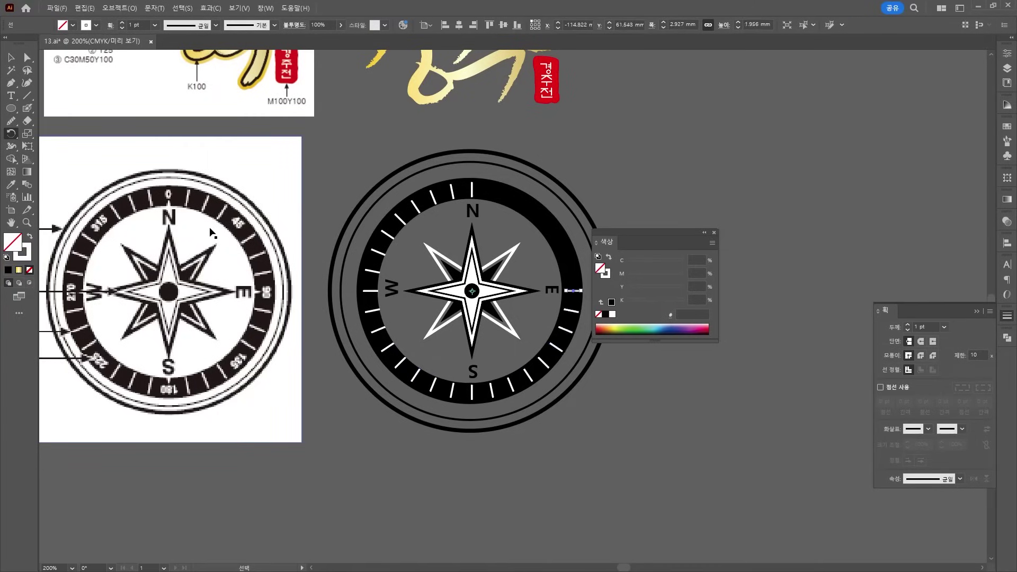
pyautogui.hotkey('ctrl', 'd')
pyautogui.hotkey('ctrl', 'd')
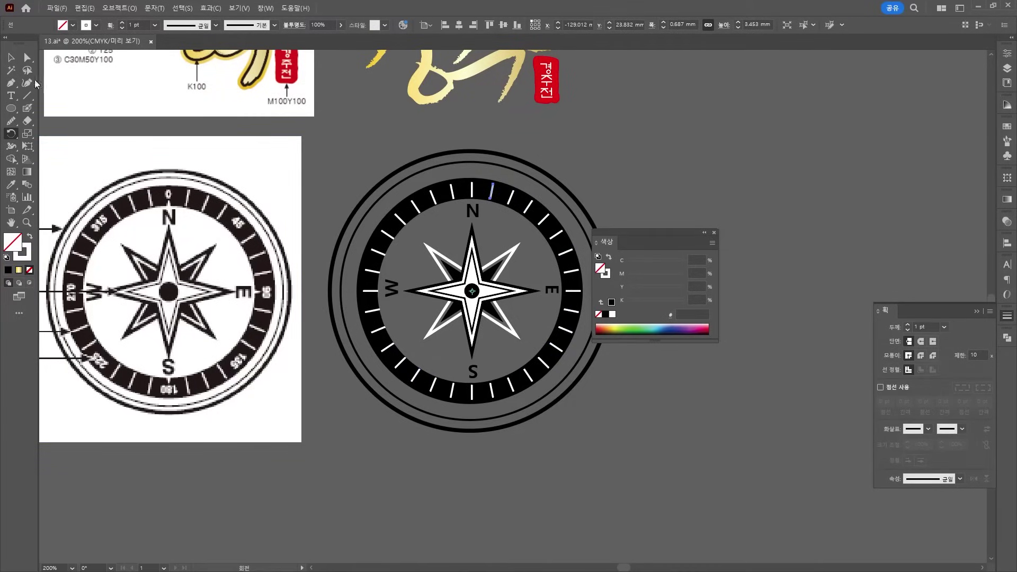
# Add the text "0" above the black ring with a white fill and no stroke
pyautogui.click(10, 95)
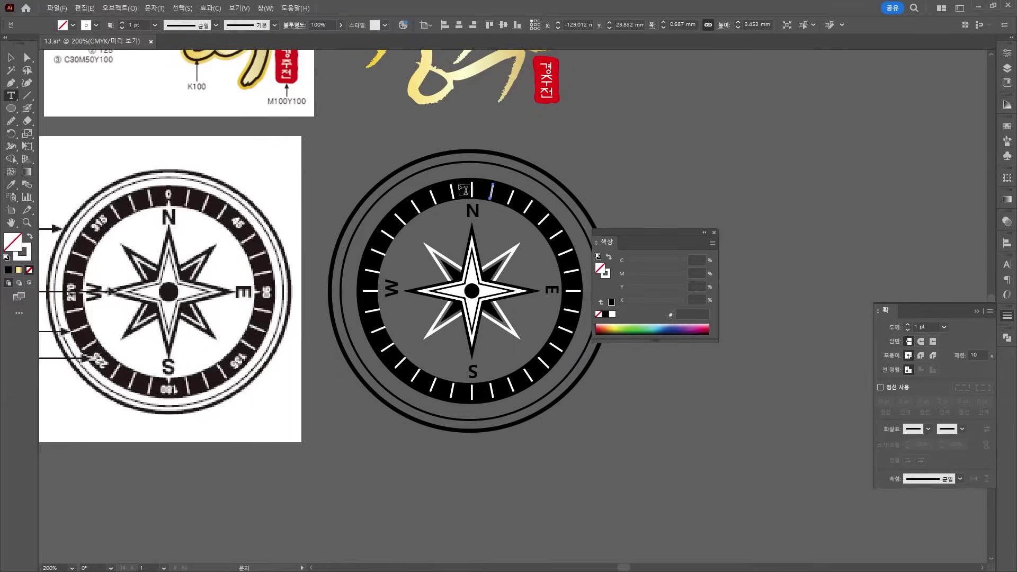
pyautogui.click(473, 174)
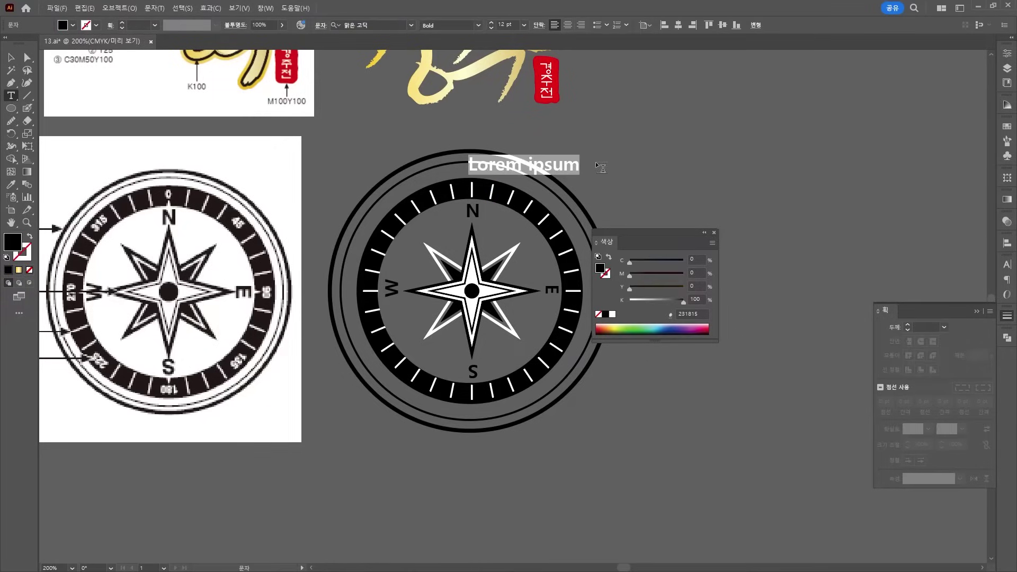
pyautogui.write('0')
pyautogui.press('Escape')
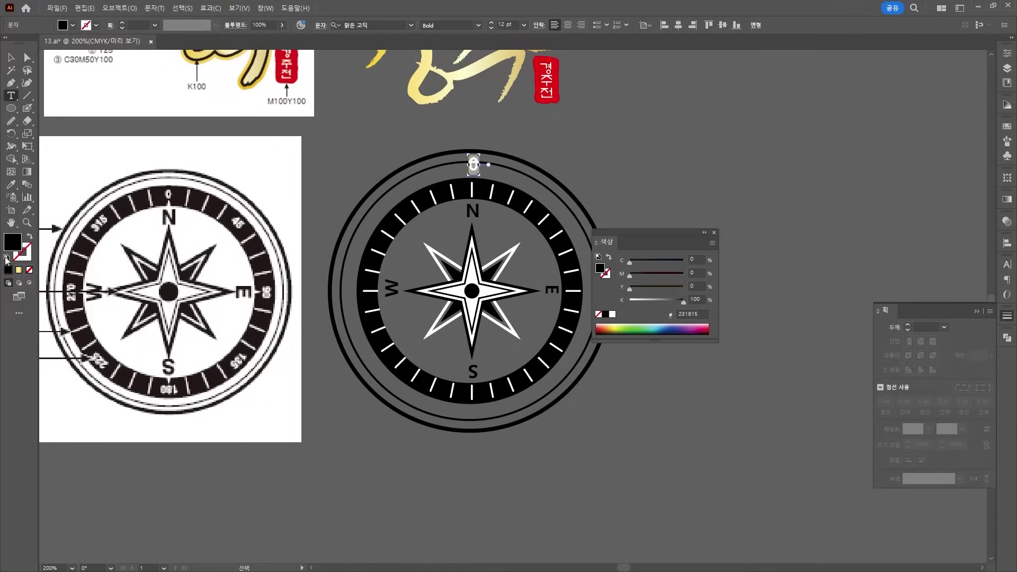
pyautogui.click(7, 259)
pyautogui.click(22, 253)
pyautogui.click(29, 269)
pyautogui.click(10, 56)
pyautogui.scroll(2, 408, 204)
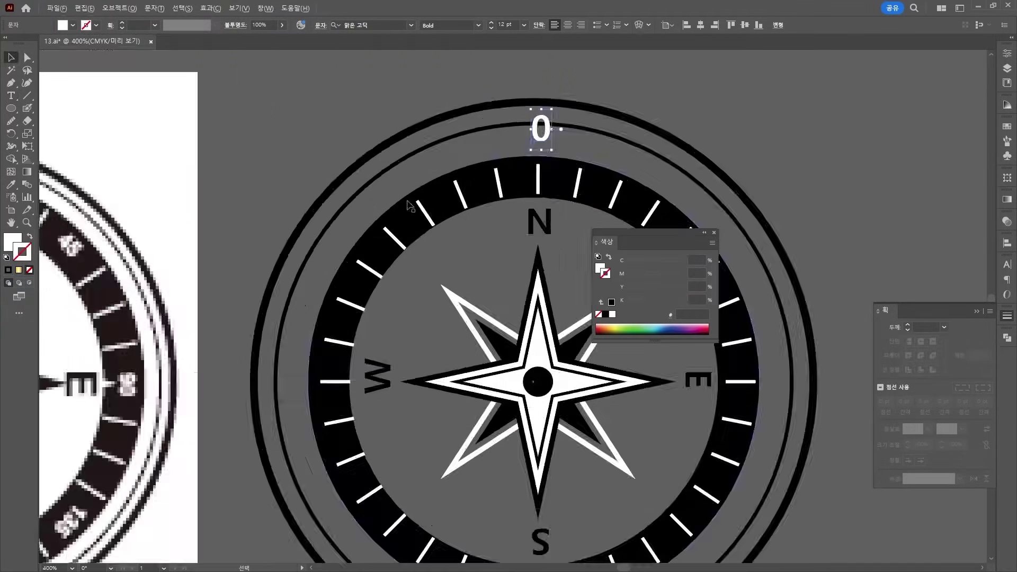
# Replace the tick above the N with the white 0, scaled down to about 8.6 pt and centred in the black ring
pyautogui.scroll(1, 411, 205)
pyautogui.click(613, 150)
pyautogui.moveTo(615, 130); pyautogui.dragTo(611, 201)
pyautogui.scroll(-3, 487, 175)
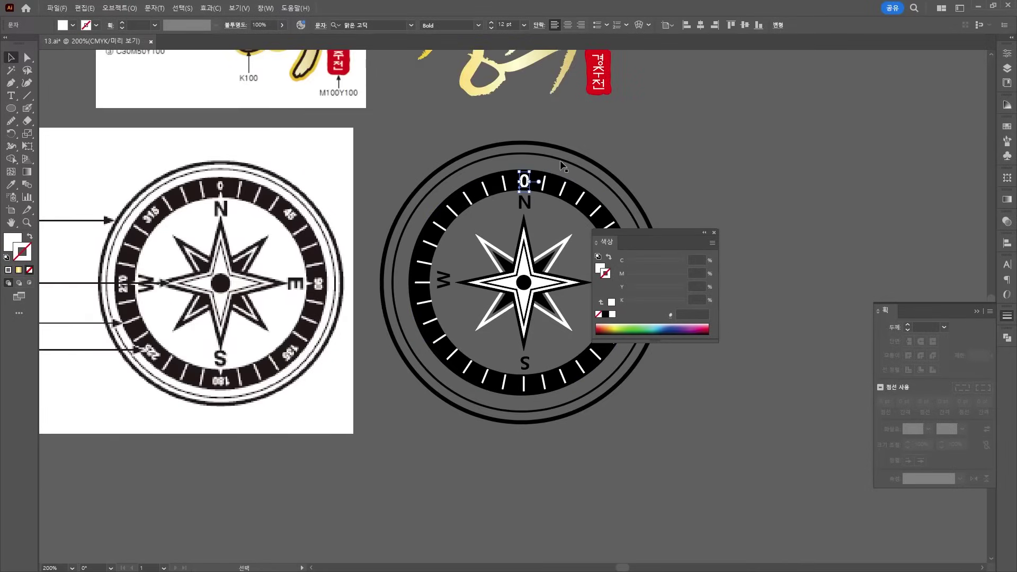
pyautogui.moveTo(530, 192); pyautogui.dragTo(529, 188)
pyautogui.press('Up')
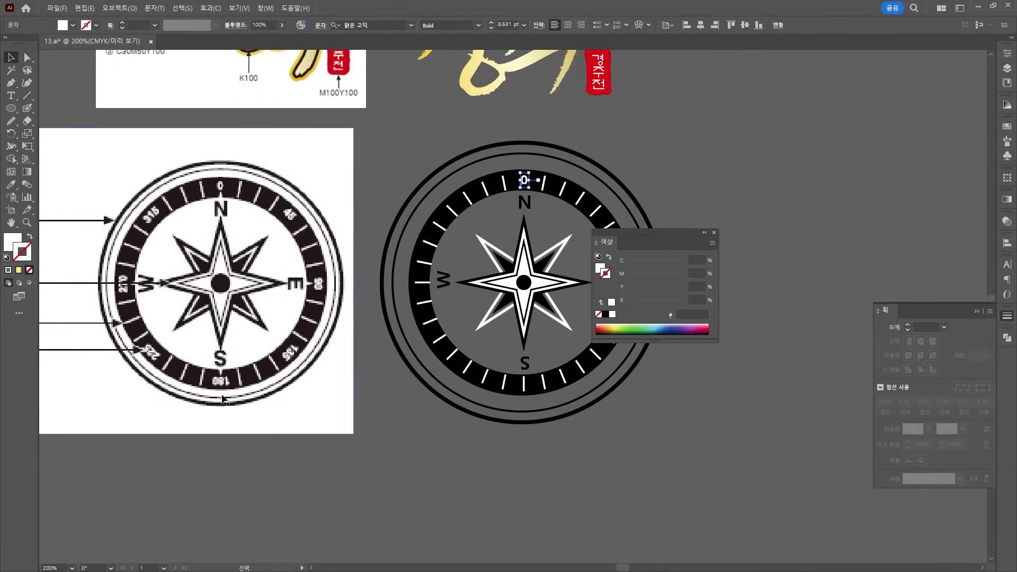
# Switch to the Windows calculator, divide 360 by 8 to get the number spacing angle, and return to Illustrator
pyautogui.hotkey('alt', 'Tab')
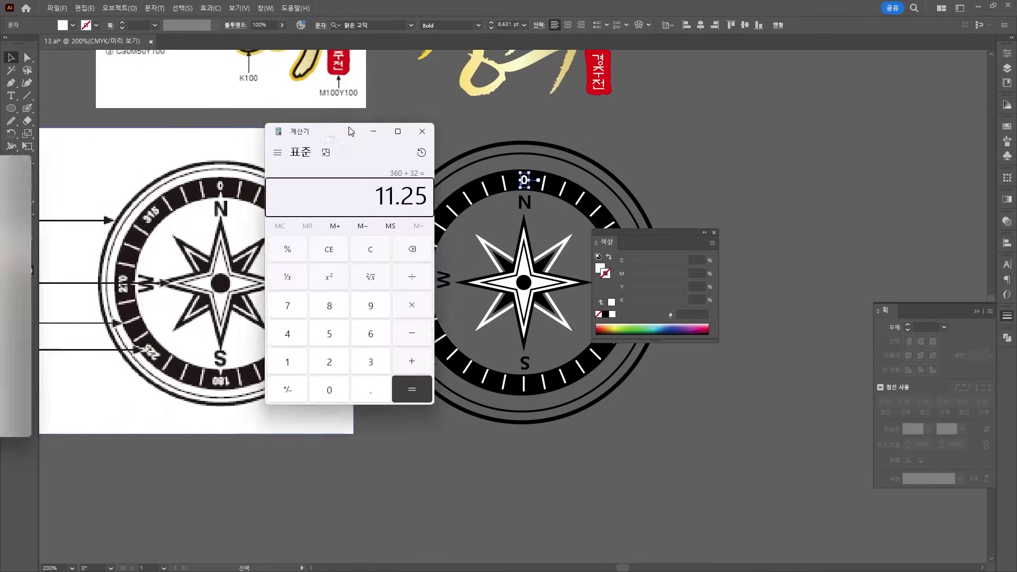
pyautogui.write('360/8')
pyautogui.press('Return')
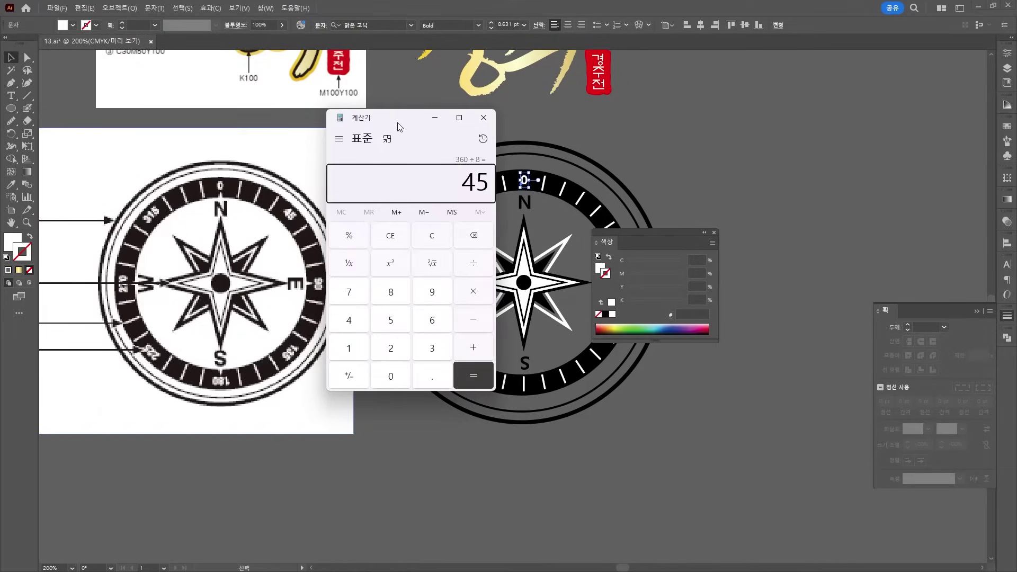
pyautogui.hotkey('alt', 'Tab')
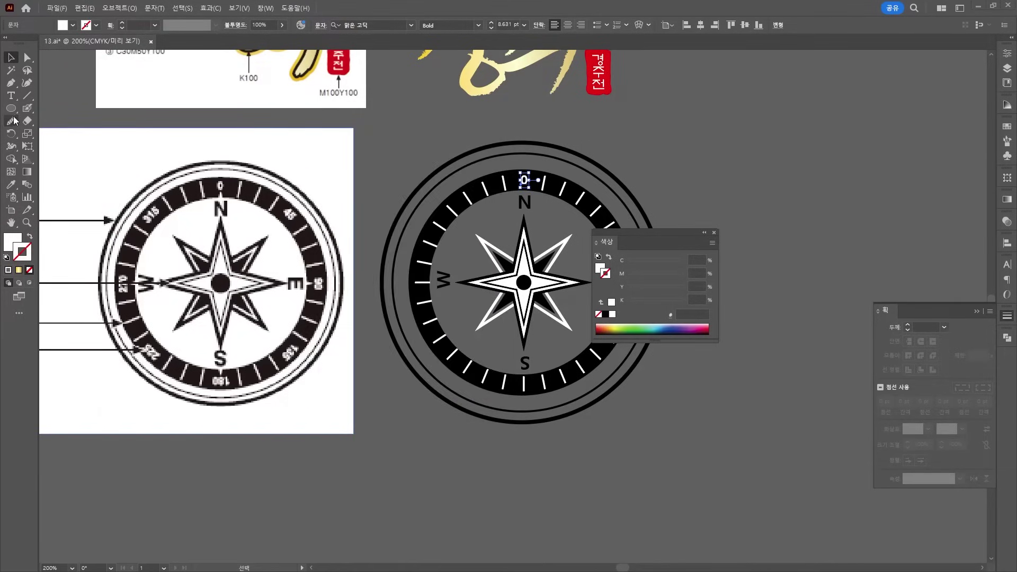
# Copy the 0 seven times around the compass centre, each copy rotated a further 45°
pyautogui.press('r')
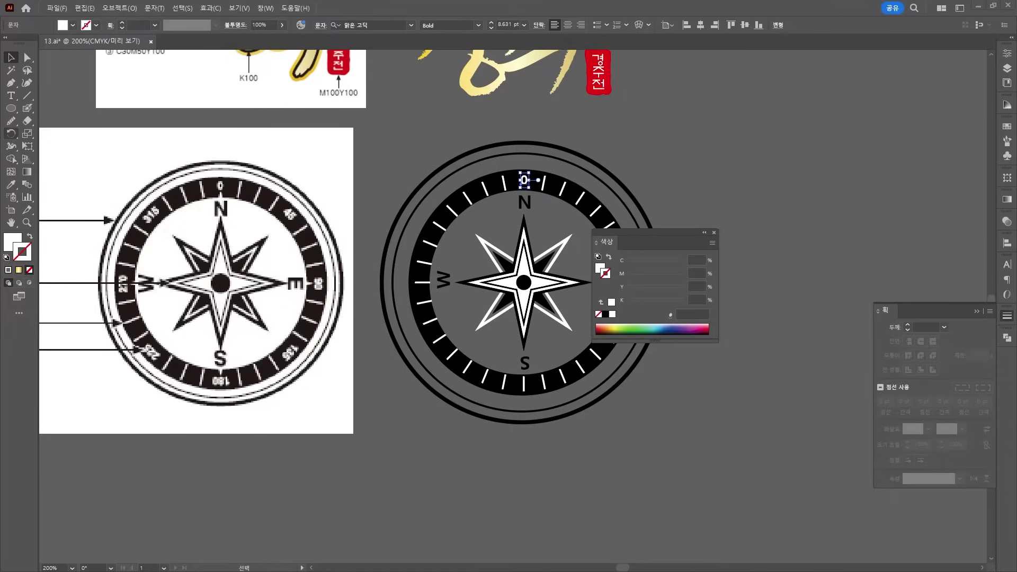
pyautogui.click(15, 136)
pyautogui.keyDown('alt'); pyautogui.click(523, 283); pyautogui.keyUp('alt')
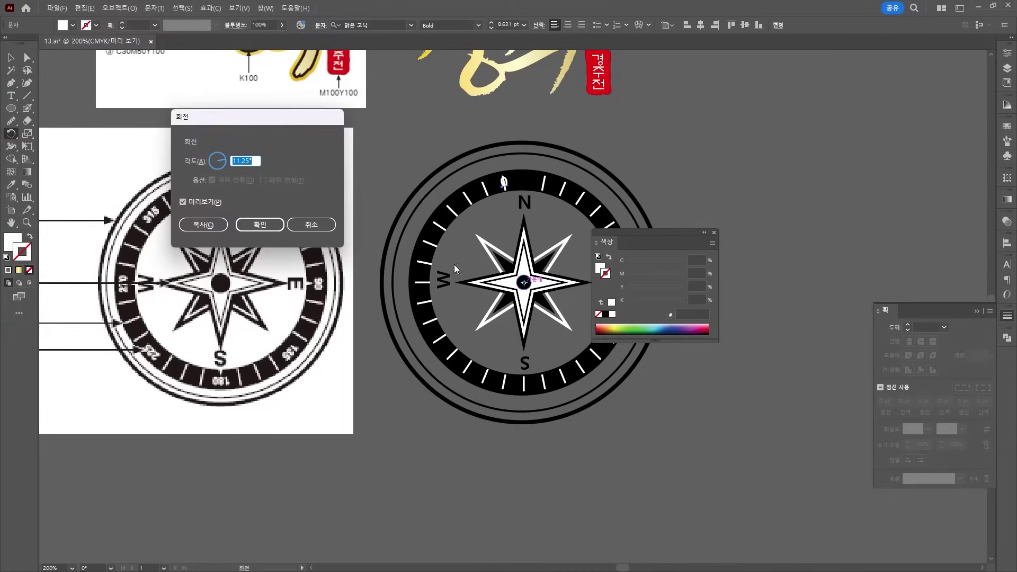
pyautogui.write('45')
pyautogui.click(203, 224)
pyautogui.hotkey('ctrl', 'd')
pyautogui.hotkey('ctrl', 'd')
pyautogui.hotkey('ctrl', 'd')
pyautogui.hotkey('ctrl', 'd')
pyautogui.hotkey('ctrl', 'd')
pyautogui.hotkey('ctrl', 'd')
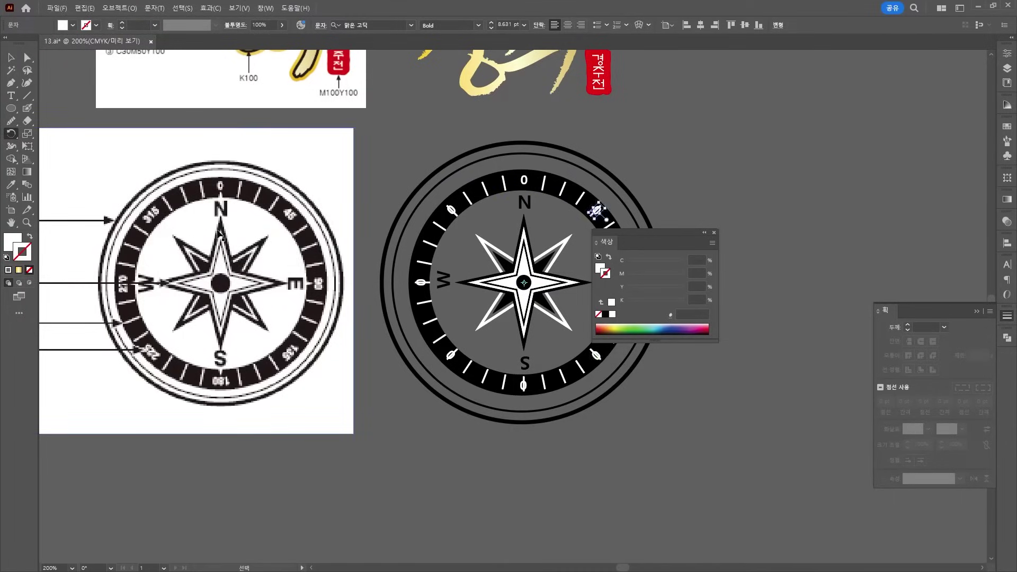
# Delete the ticks beneath the seven copied zeros and move the Color panel clear of the compass
pyautogui.click(11, 57)
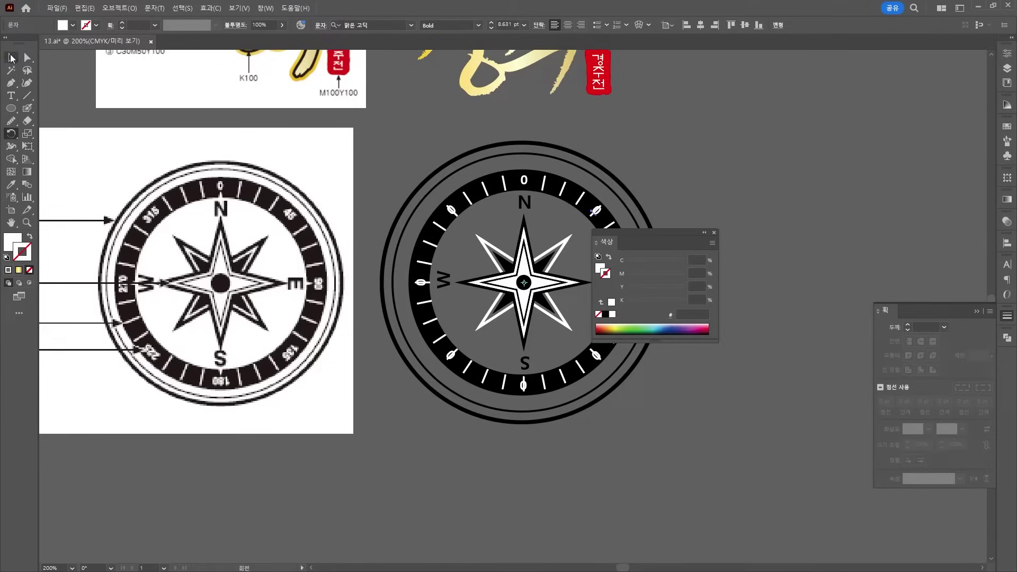
pyautogui.click(436, 149)
pyautogui.moveTo(459, 217)
pyautogui.mouseDown()
pyautogui.moveTo(428, 284)
pyautogui.moveTo(627, 284)
pyautogui.mouseUp()
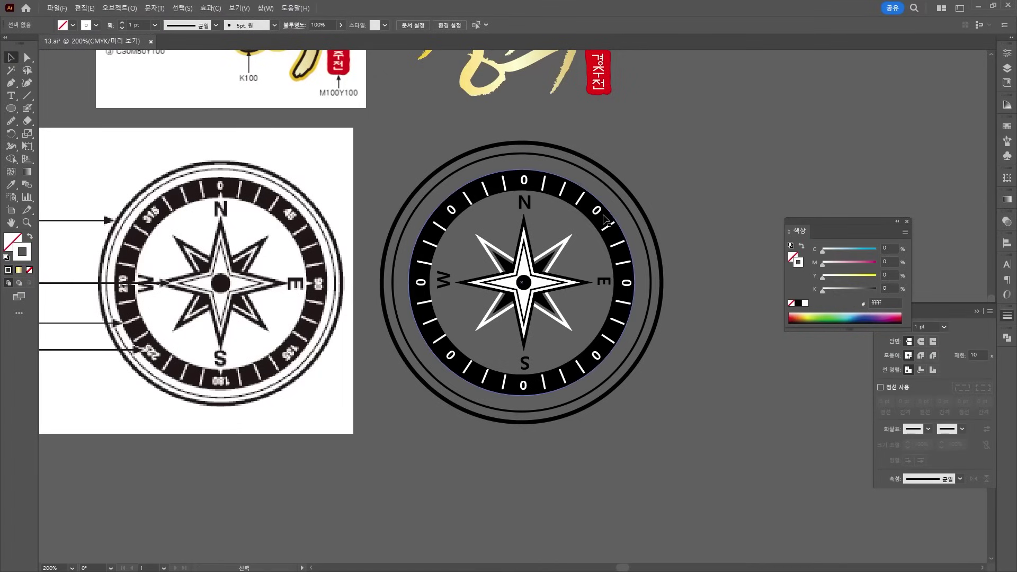
# Replace the copied 0 on the northeast side of the ring with "45"
pyautogui.click(598, 211)
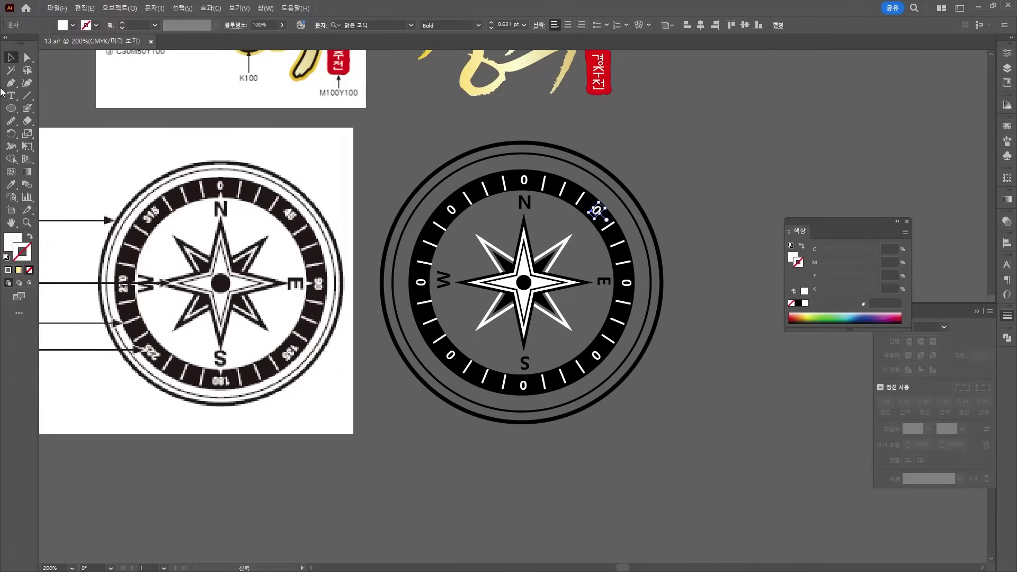
pyautogui.doubleClick(597, 211)
pyautogui.write('45')
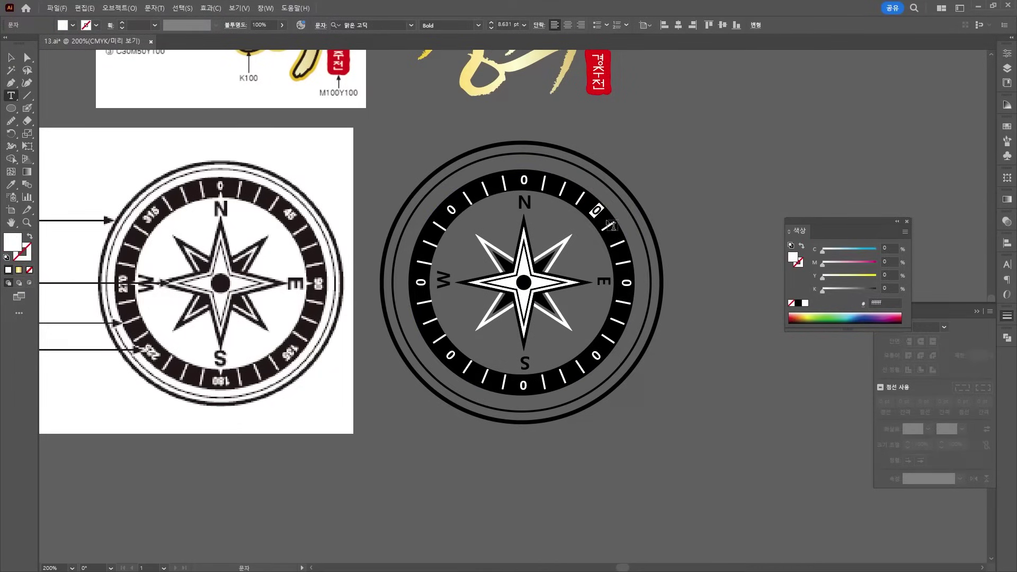
pyautogui.click(16, 57)
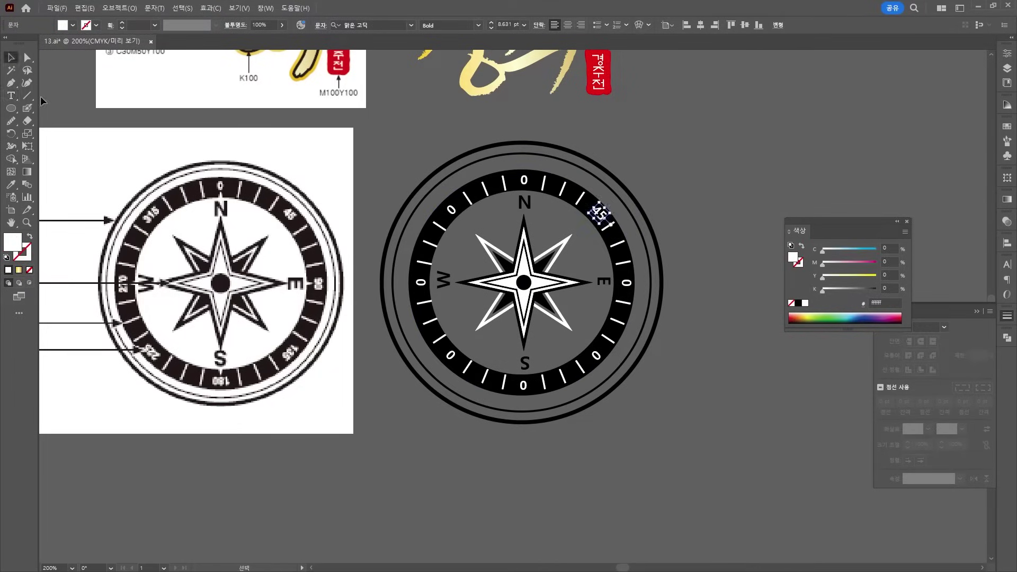
pyautogui.click(662, 188)
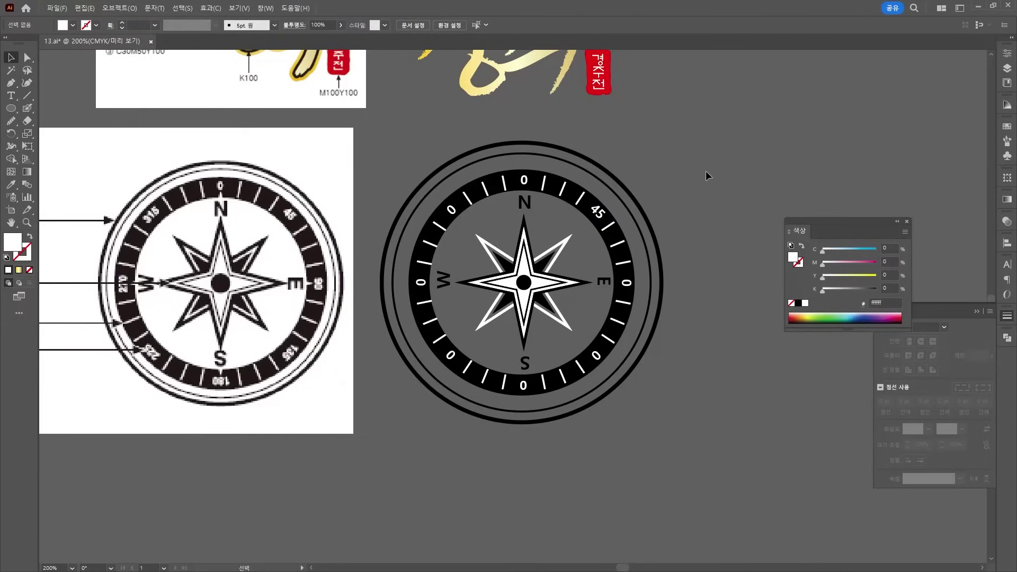
# Remove the copied numbers from the ring and set the remaining 0 above the N to centred paragraph alignment
pyautogui.click(523, 179)
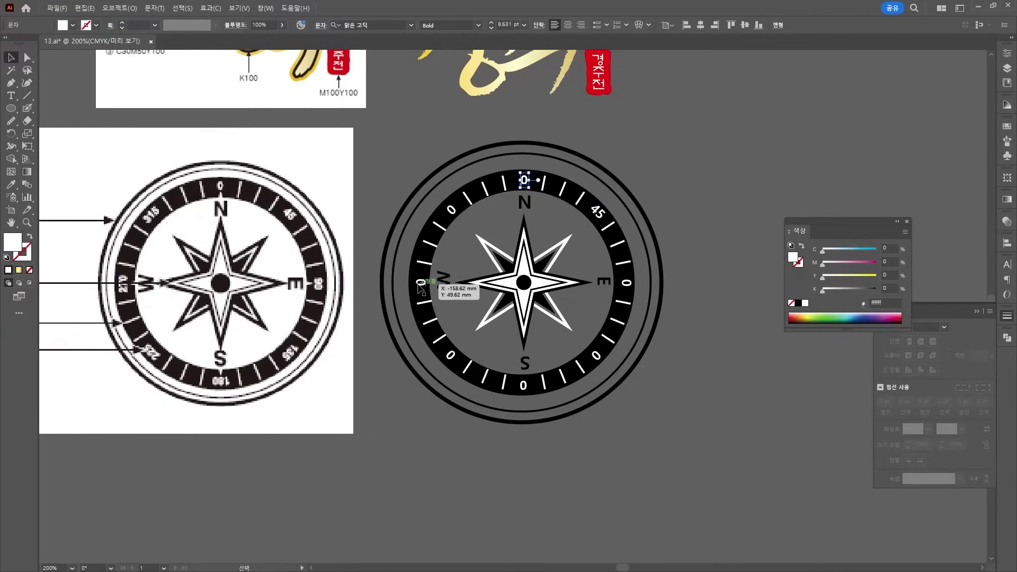
pyautogui.press('t')
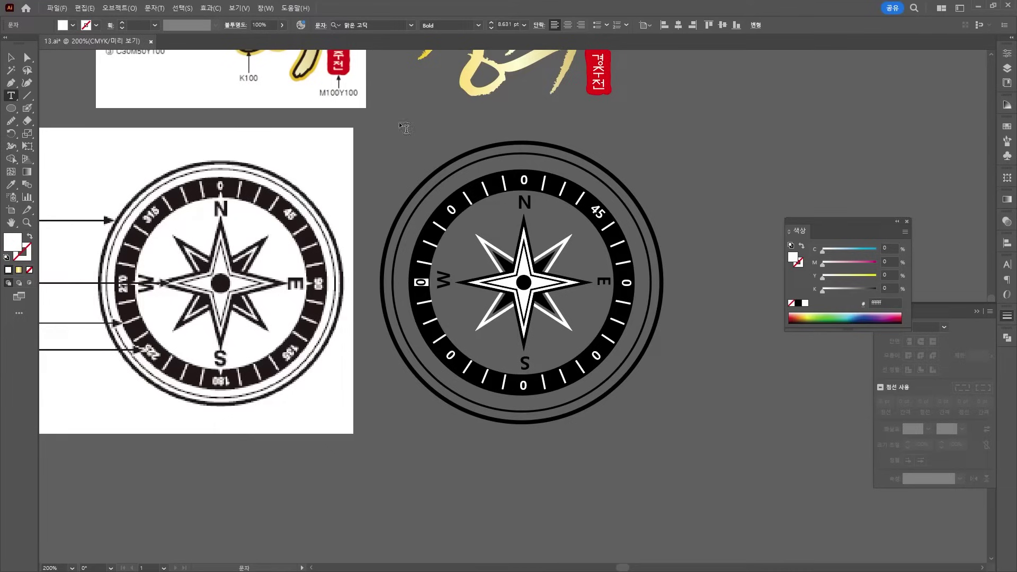
pyautogui.press('v')
pyautogui.click(421, 281)
pyautogui.hotkey('ctrl', 'z')
pyautogui.hotkey('ctrl', 'z')
pyautogui.hotkey('ctrl', 'z')
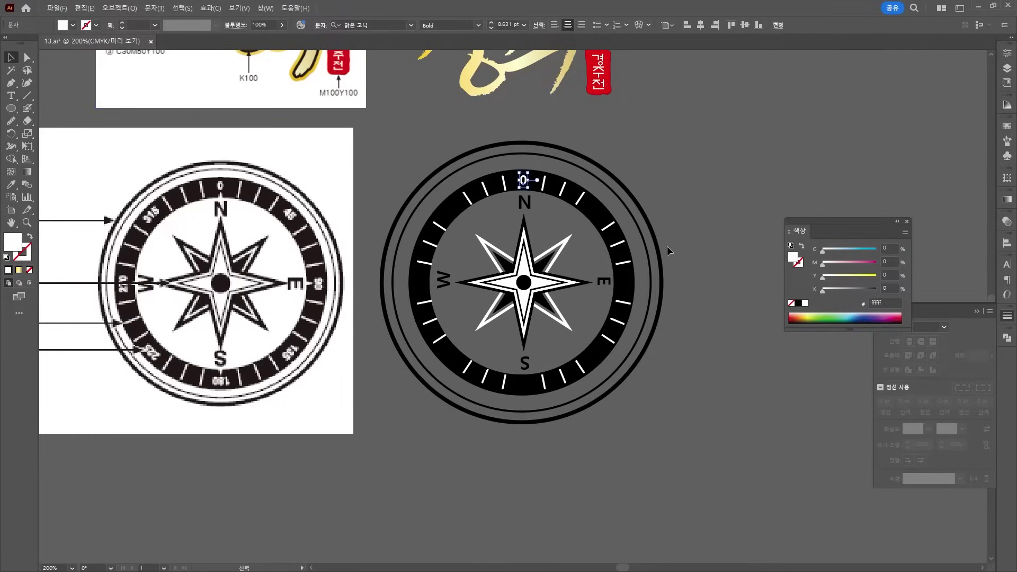
# Make seven copies of the centre-aligned 0 around the compass centre at 45° intervals
pyautogui.click(11, 133)
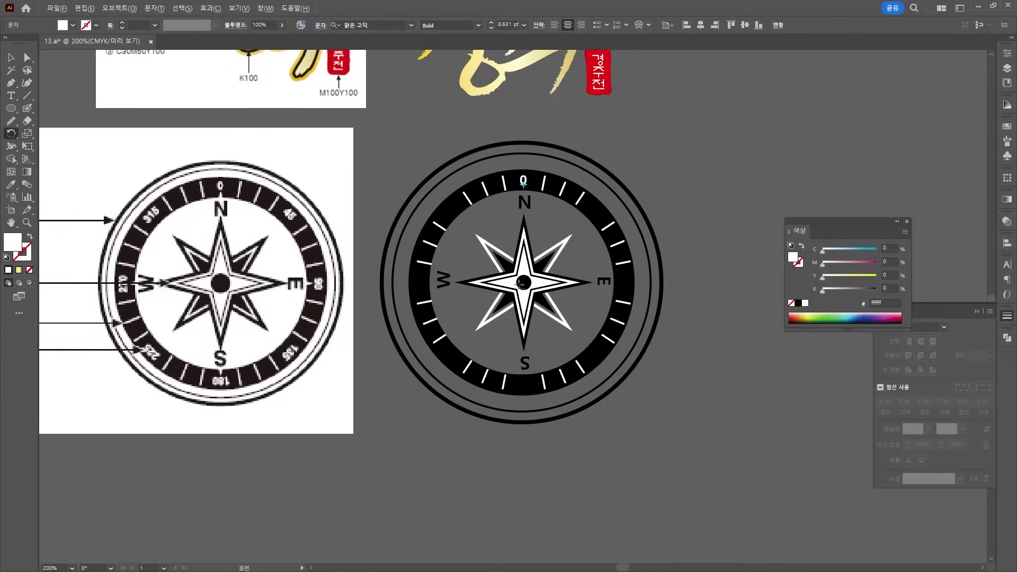
pyautogui.keyDown('alt'); pyautogui.click(524, 283); pyautogui.keyUp('alt')
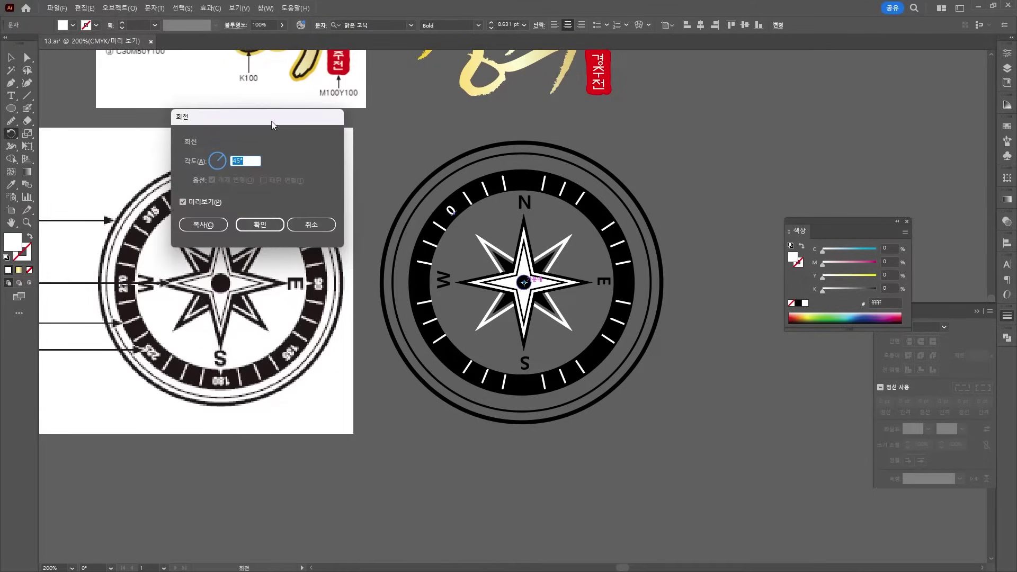
pyautogui.click(203, 224)
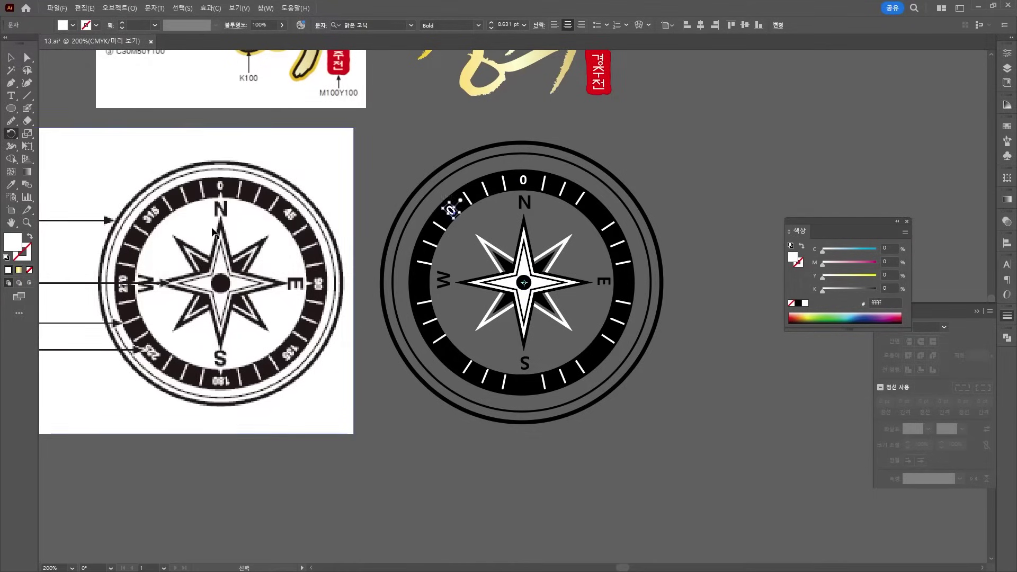
pyautogui.hotkey('ctrl', 'd')
pyautogui.hotkey('ctrl', 'd')
pyautogui.hotkey('ctrl', 'd')
pyautogui.hotkey('ctrl', 'd')
pyautogui.hotkey('ctrl', 'd')
pyautogui.hotkey('ctrl', 'd')
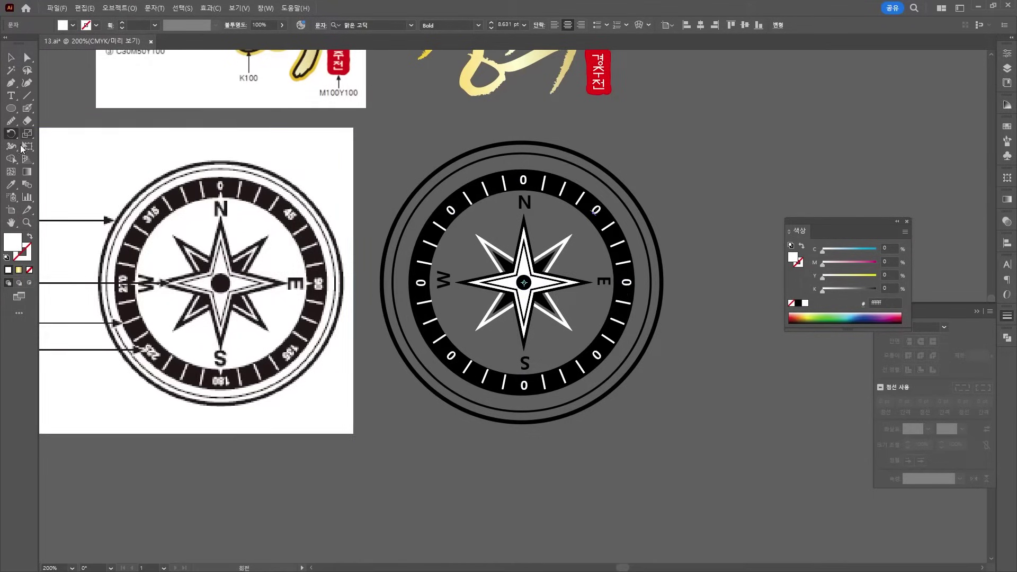
# Replace the copied zeros on the eastern half of the ring with "45", "90" and "135", going clockwise from the northeast
pyautogui.click(9, 97)
pyautogui.doubleClick(606, 218)
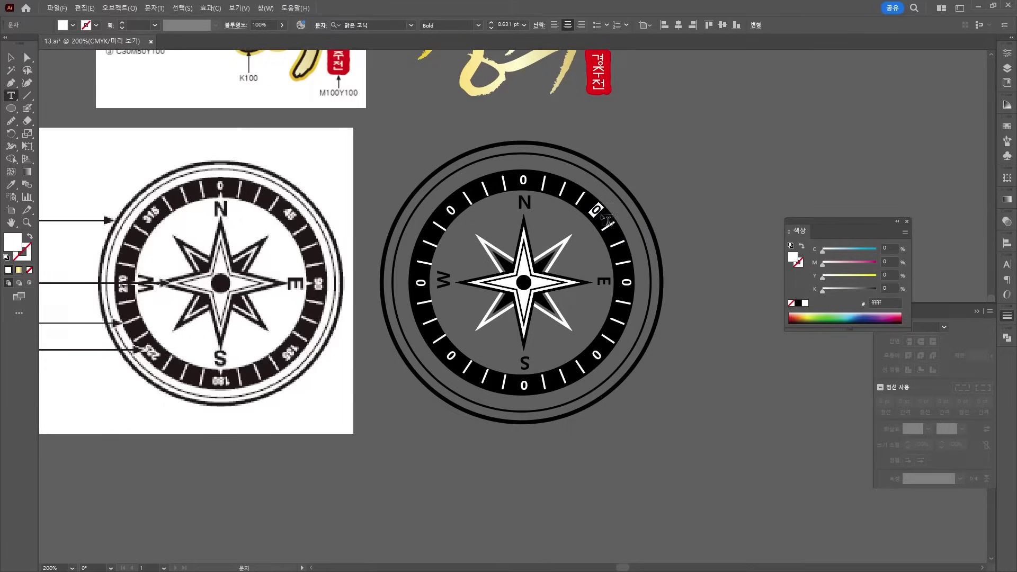
pyautogui.write('45')
pyautogui.doubleClick(599, 355)
pyautogui.write('135')
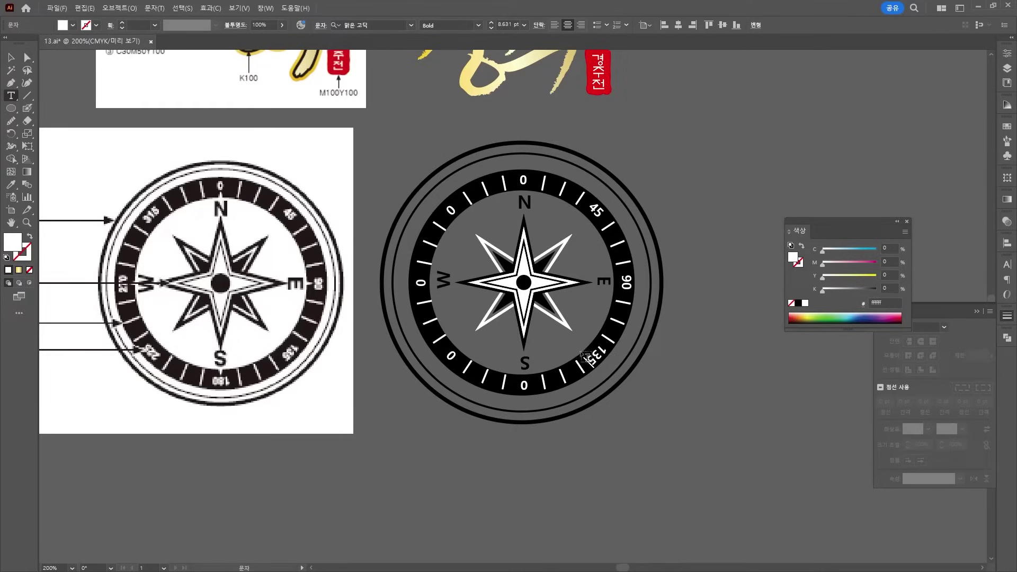
# Replace the remaining copied zeros with "180" at the south, "225" at the southwest, "270" at the west and "315" at the northwest
pyautogui.click(538, 390)
pyautogui.write('180')
pyautogui.write('1')
pyautogui.press('BackSpace')
pyautogui.press('Delete')
pyautogui.write('1')
pyautogui.write('270')
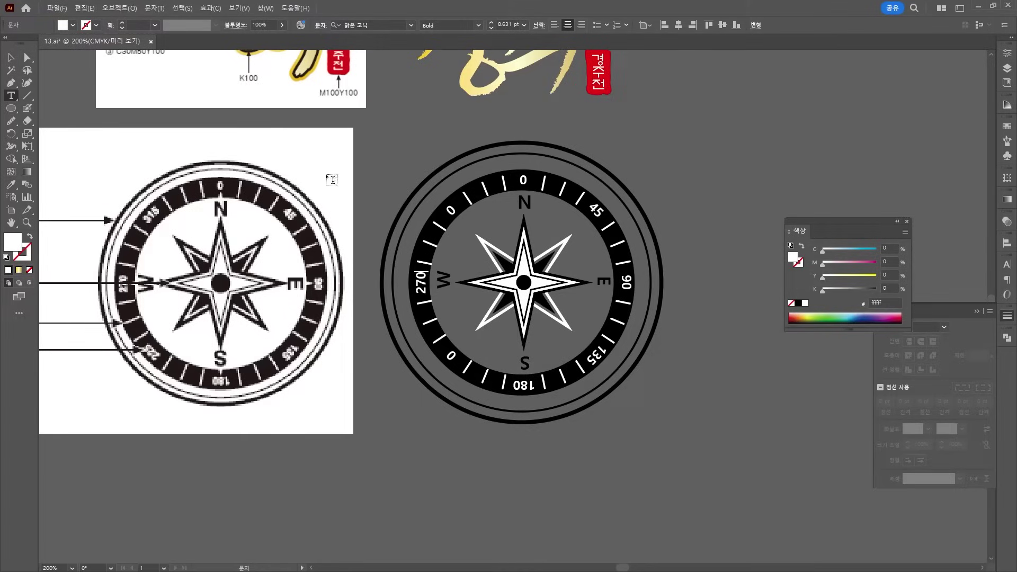
pyautogui.write('315')
pyautogui.write('25')
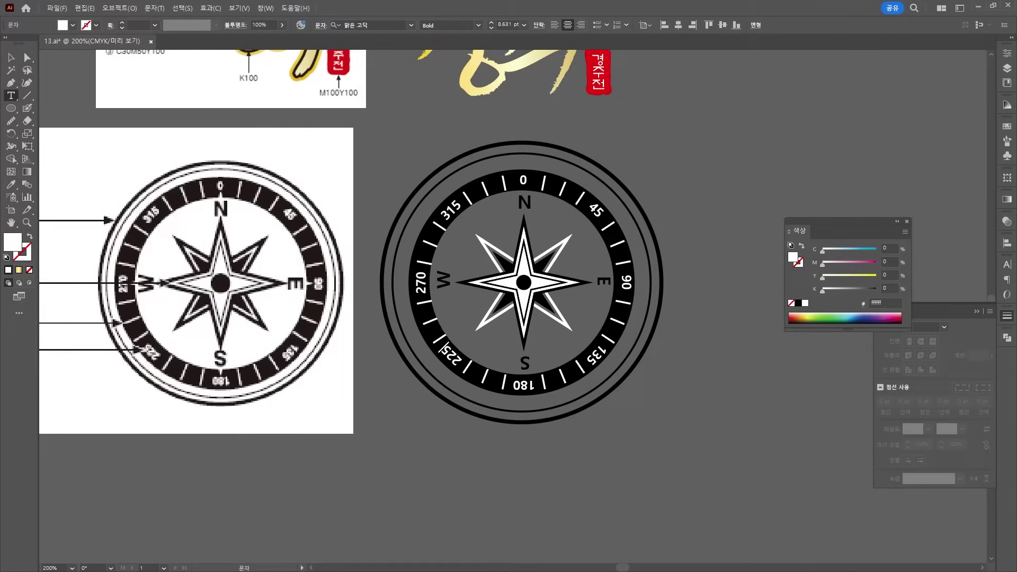
# Select all eight degree numbers on the compass ring together and reduce their font size to 6 pt
pyautogui.press('Escape')
pyautogui.click(429, 273)
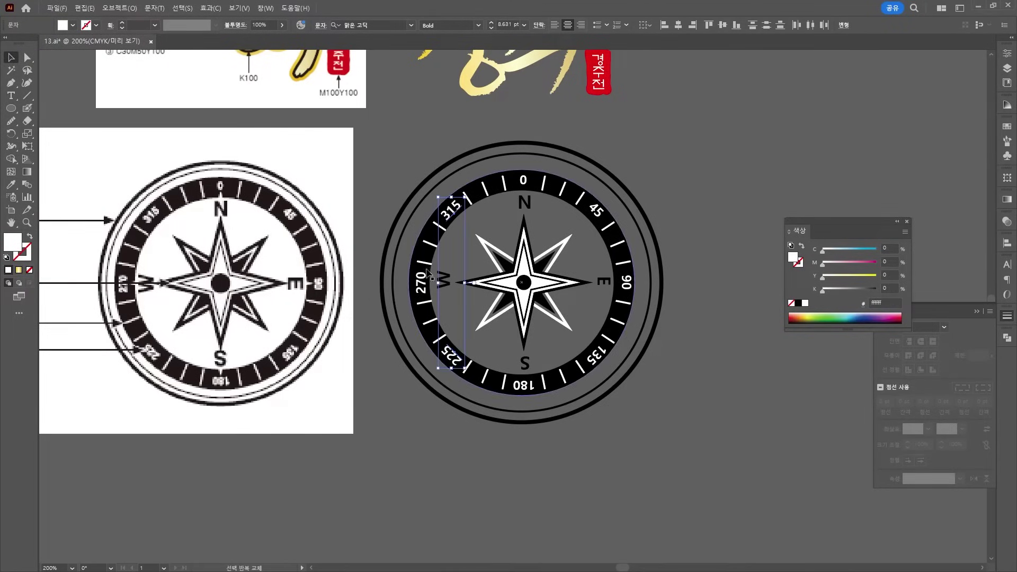
pyautogui.click(596, 209)
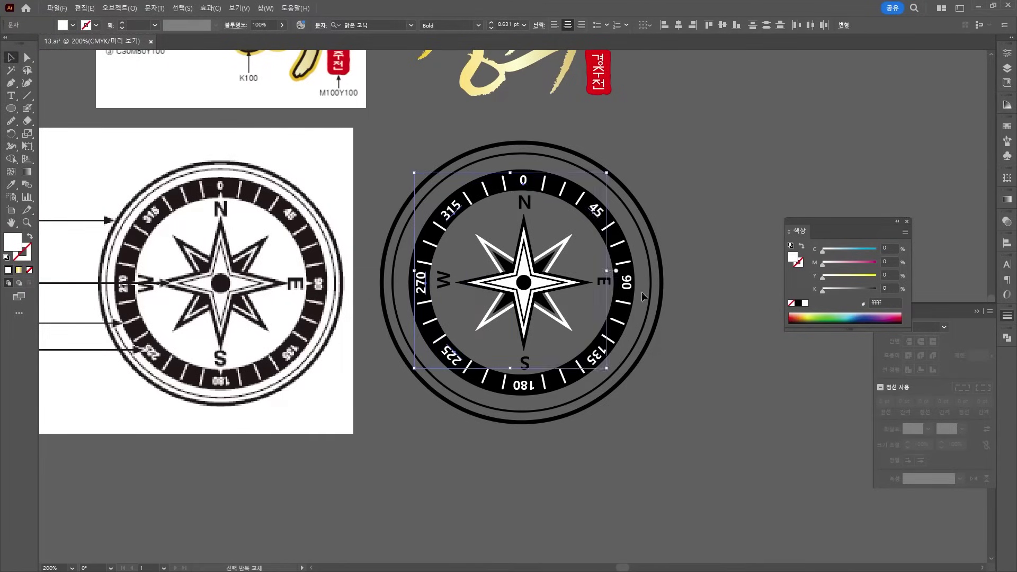
pyautogui.moveTo(606, 367); pyautogui.dragTo(634, 392)
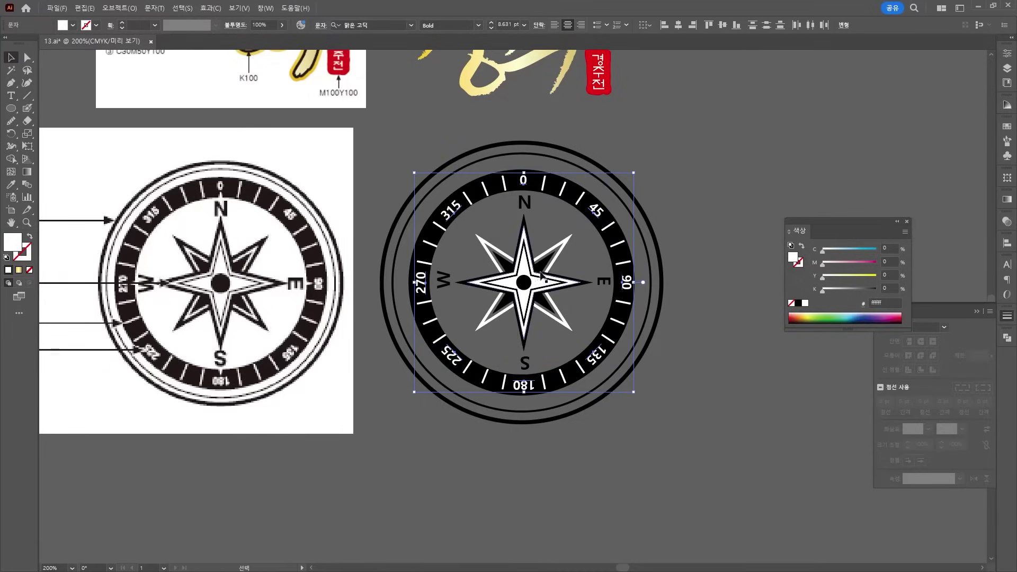
pyautogui.click(490, 28)
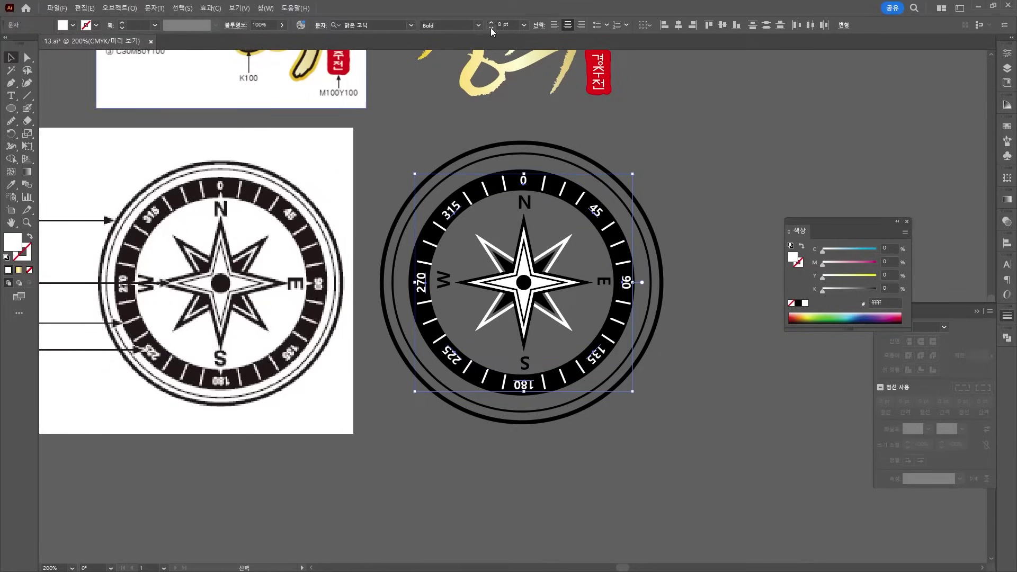
pyautogui.click(491, 28)
pyautogui.click(491, 27)
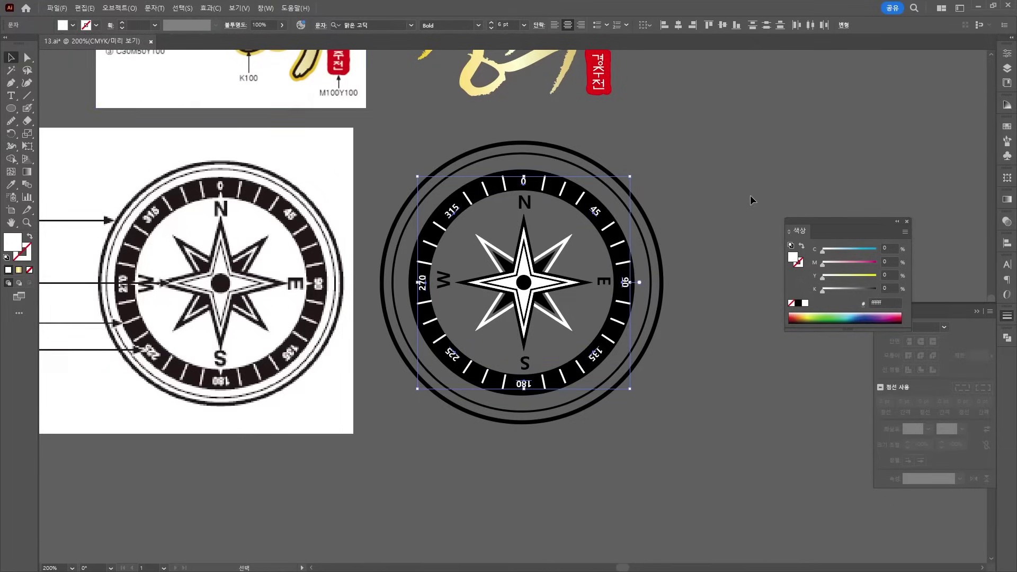
pyautogui.click(737, 188)
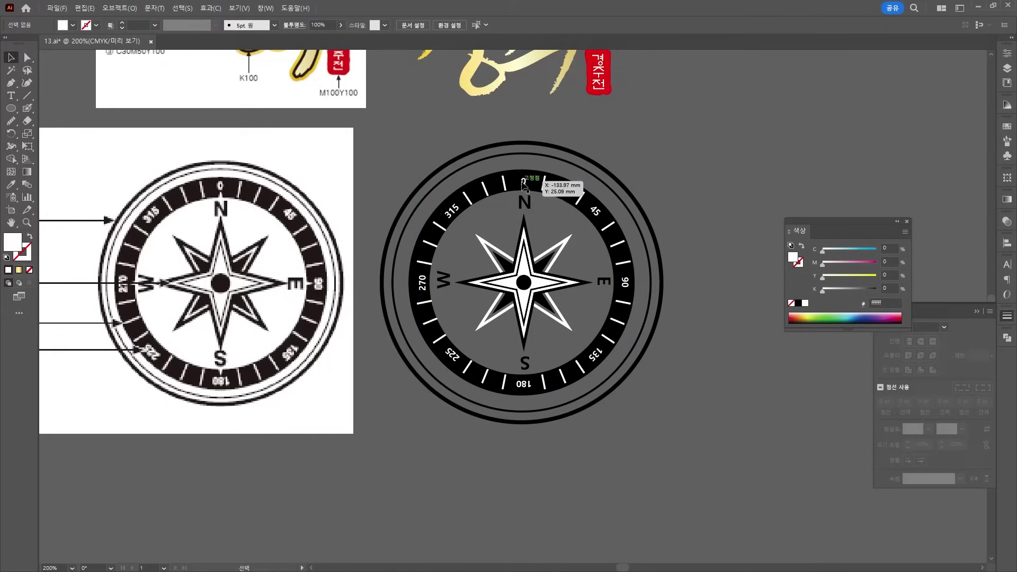
# Nudge the 0 and the 45 slightly outward so they sit centred within the black ring's width
pyautogui.click(524, 181)
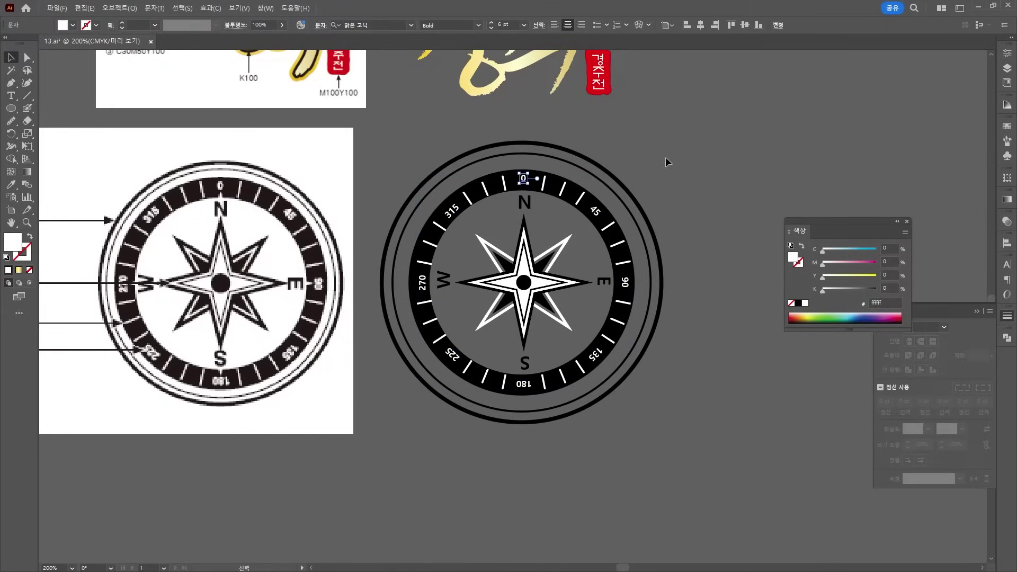
pyautogui.click(666, 156)
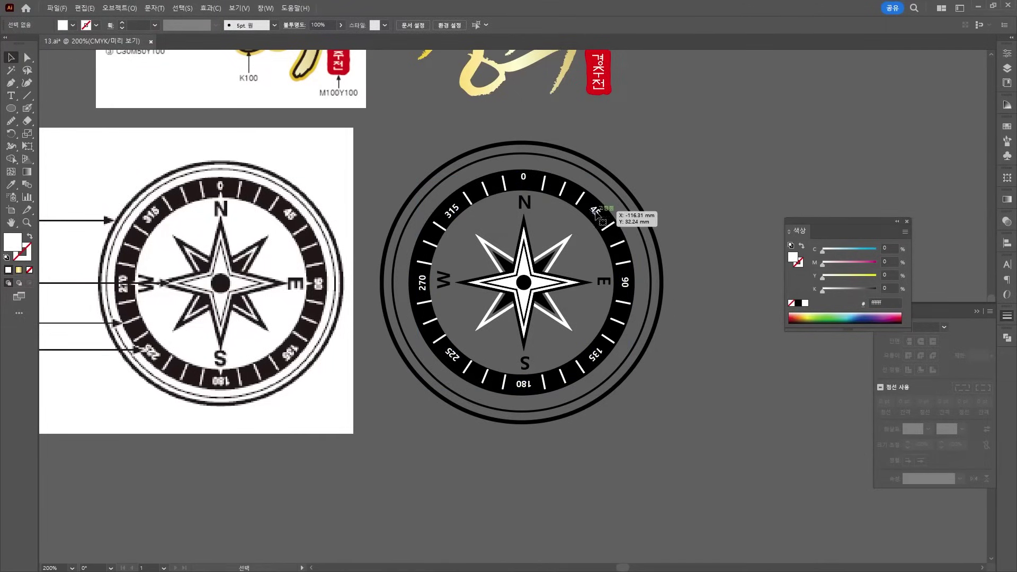
pyautogui.click(596, 212)
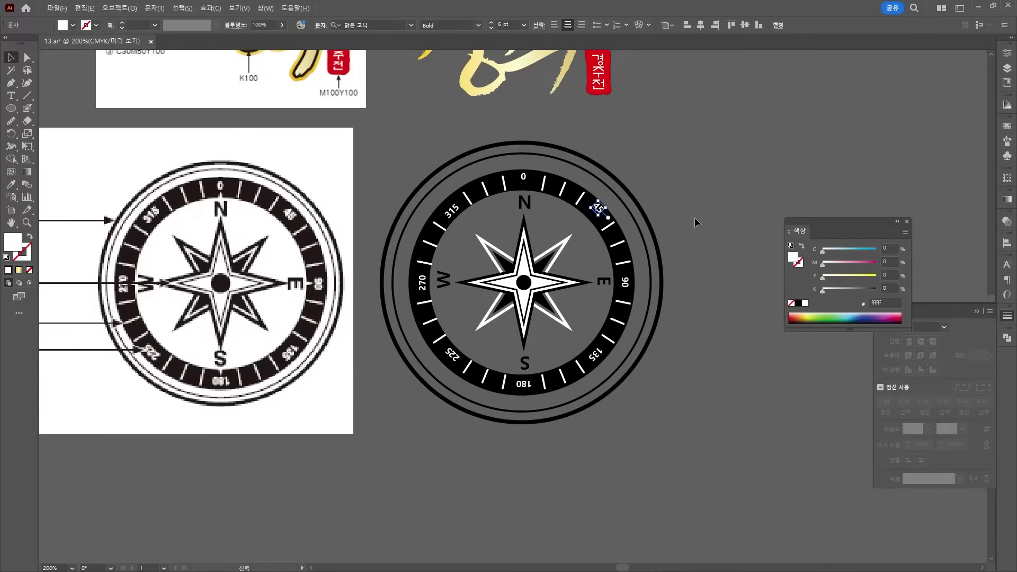
# Nudge the 90, 135 and 180 degree labels slightly outward within the compass's black ring
pyautogui.click(695, 217)
pyautogui.click(628, 283)
pyautogui.click(656, 337)
pyautogui.click(604, 358)
pyautogui.moveTo(611, 358); pyautogui.dragTo(610, 359)
pyautogui.click(669, 376)
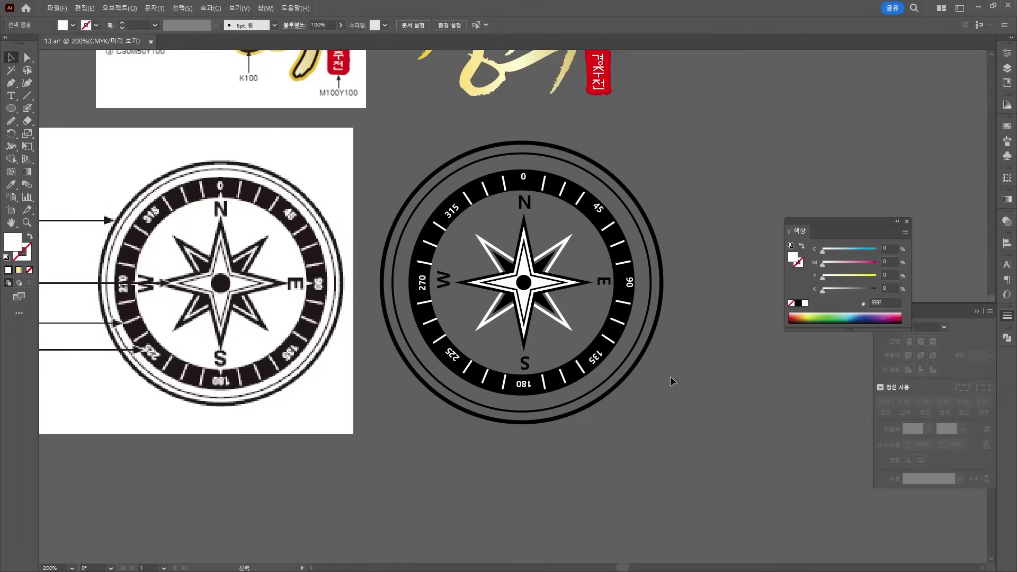
pyautogui.click(545, 391)
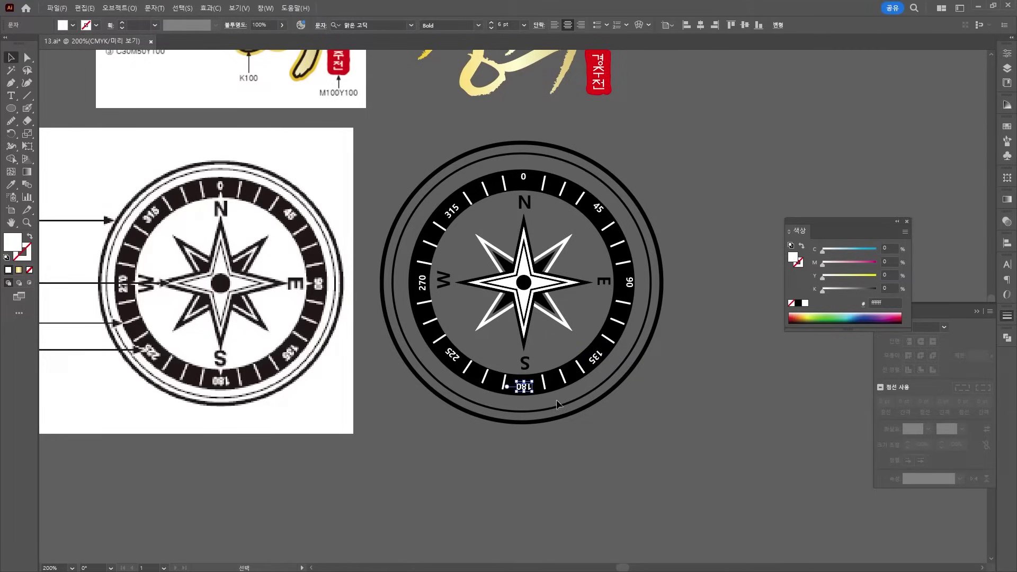
pyautogui.click(556, 399)
# Nudge the 225, 270 and 315 degree labels slightly outward within the black ring
pyautogui.click(455, 355)
pyautogui.moveTo(461, 362); pyautogui.dragTo(459, 363)
pyautogui.click(424, 286)
pyautogui.moveTo(427, 290); pyautogui.dragTo(424, 291)
pyautogui.click(453, 211)
pyautogui.moveTo(458, 223); pyautogui.dragTo(457, 225)
pyautogui.click(393, 133)
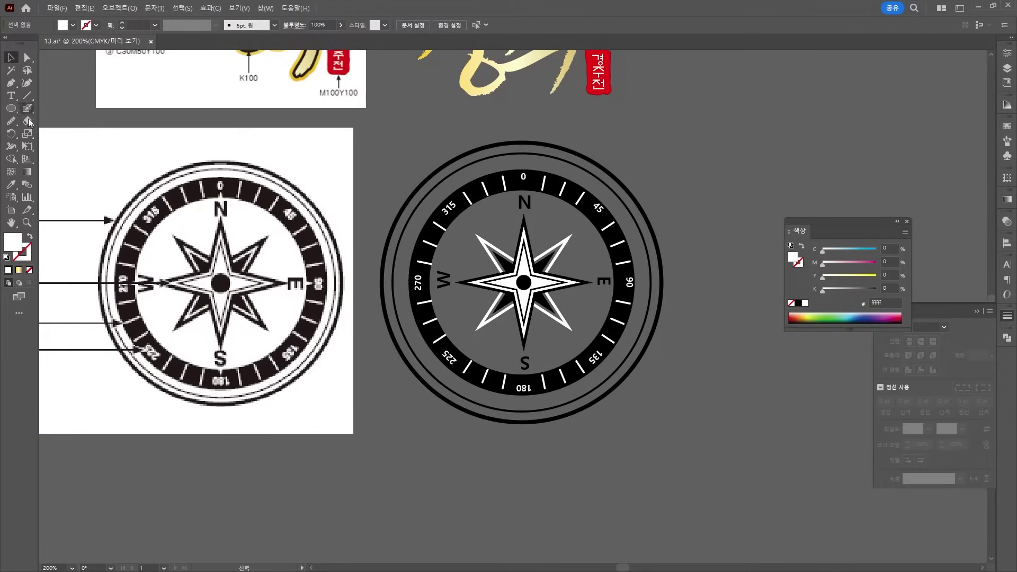
# Draw a white triangle about 5.8 mm wide and 5 mm high beside the compass's N with the Polygon tool
pyautogui.click(11, 109)
pyautogui.moveTo(16, 114); pyautogui.dragTo(59, 146)
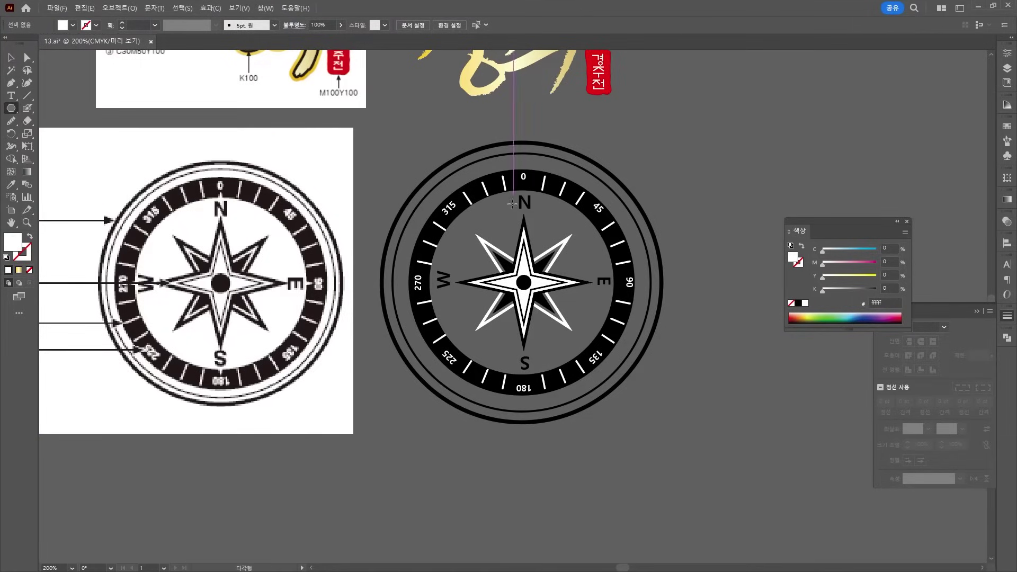
pyautogui.moveTo(513, 203); pyautogui.dragTo(525, 213)
pyautogui.press('Down')
pyautogui.press('Down')
pyautogui.click(11, 56)
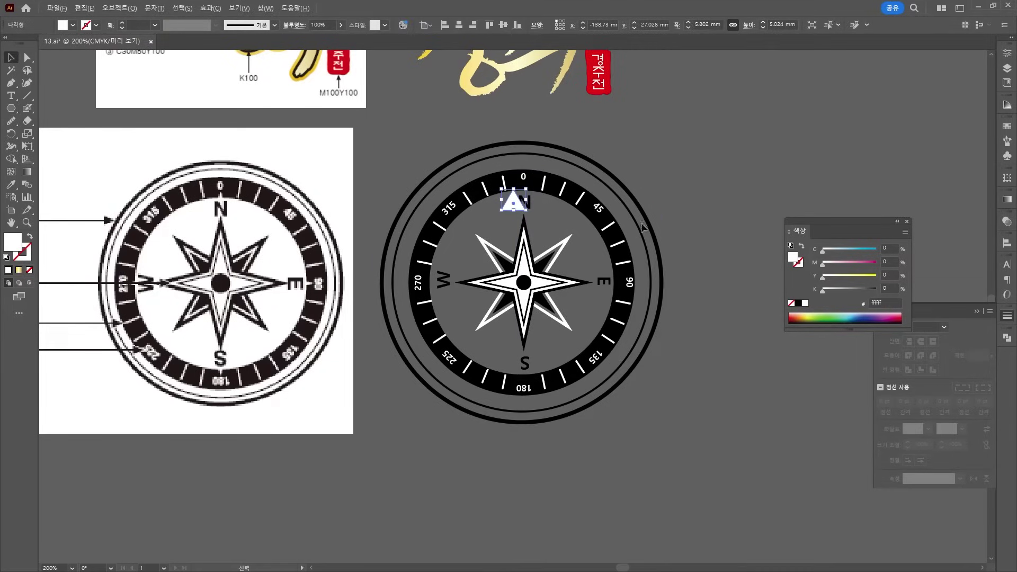
# Shrink the triangle to about 0.9 mm wide and 2.1 mm high and place it between the 0 label and the N
pyautogui.scroll(3, 638, 233)
pyautogui.moveTo(264, 152); pyautogui.dragTo(323, 177)
pyautogui.click(303, 127)
pyautogui.scroll(4, 304, 126)
pyautogui.scroll(-7, 324, 177)
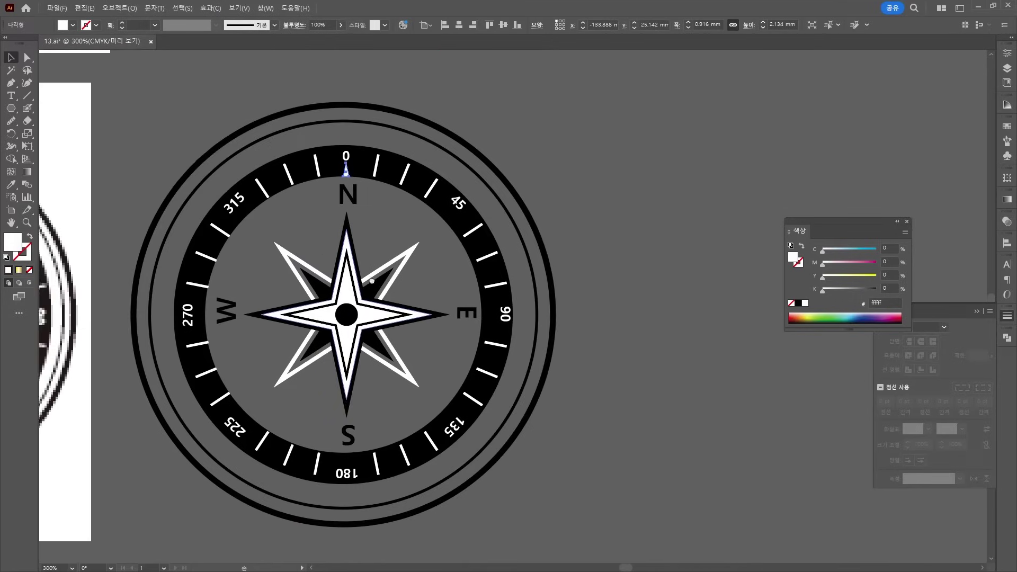
# Rotate copies of the small triangle around the compass centre at 90° intervals so each cardinal direction has one
pyautogui.hscroll(-2, 196, 97)
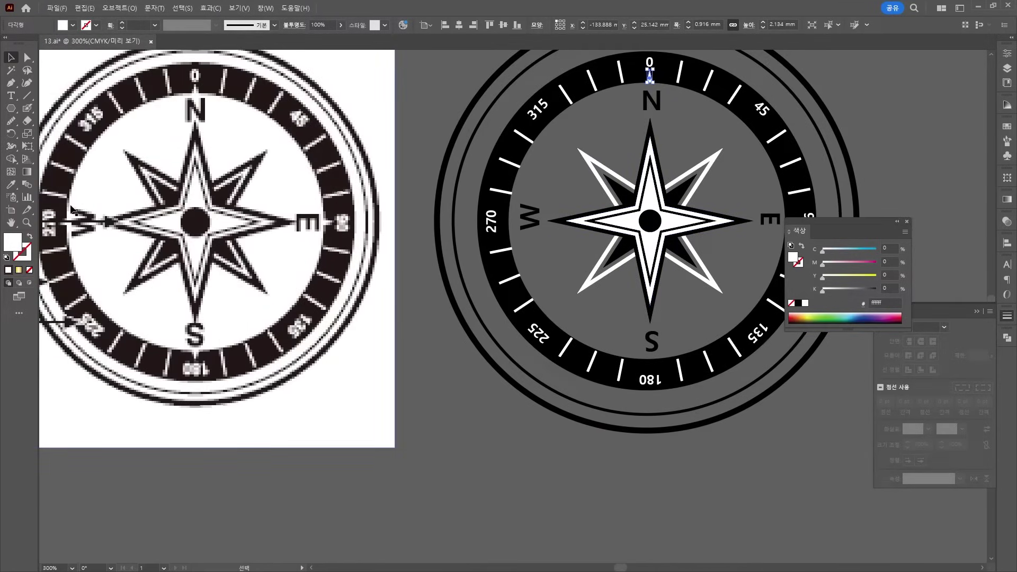
pyautogui.click(10, 133)
pyautogui.keyDown('alt'); pyautogui.click(651, 221); pyautogui.keyUp('alt')
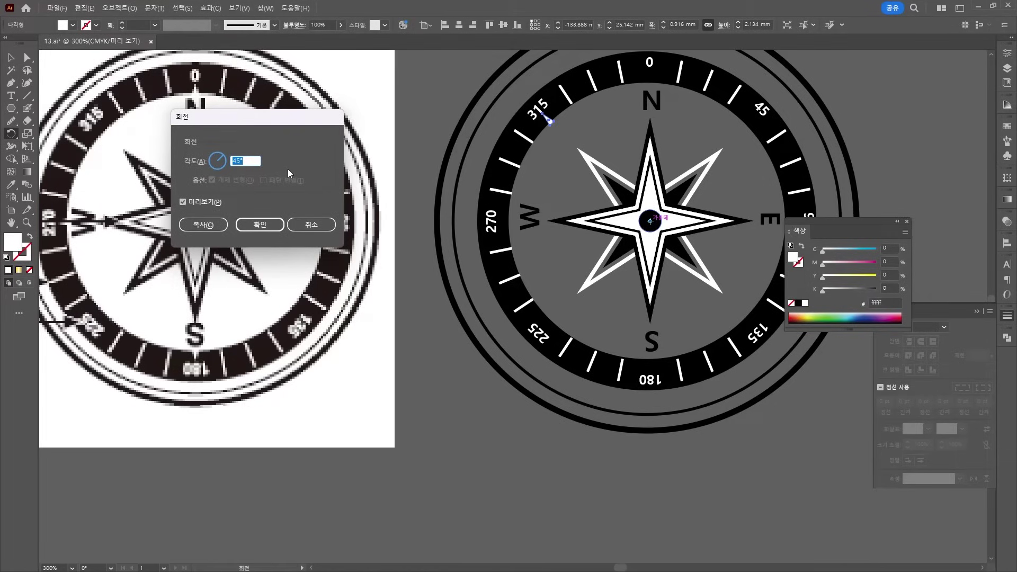
pyautogui.write('90')
pyautogui.click(211, 229)
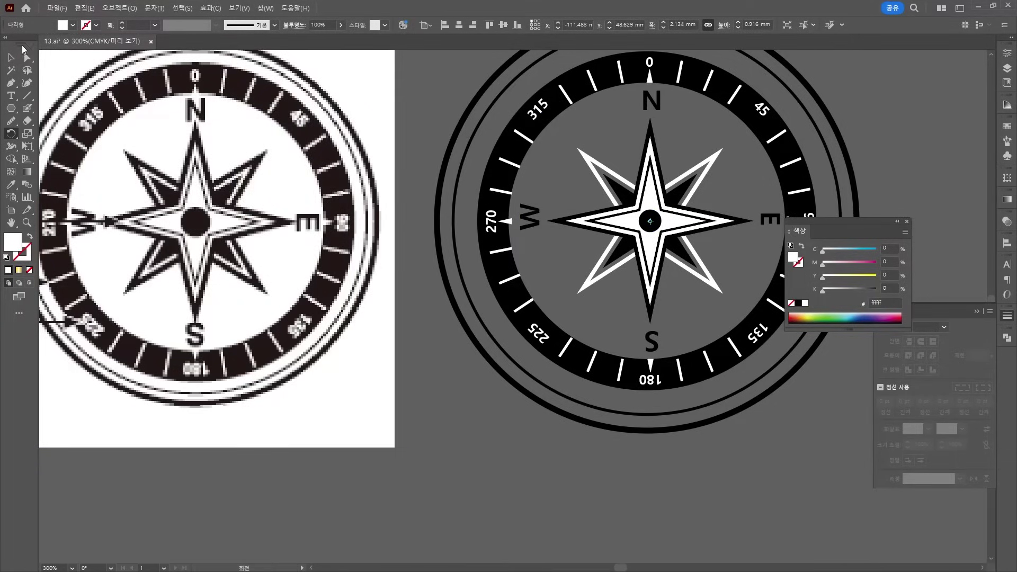
pyautogui.click(11, 57)
pyautogui.scroll(-1, 163, 141)
pyautogui.click(475, 364)
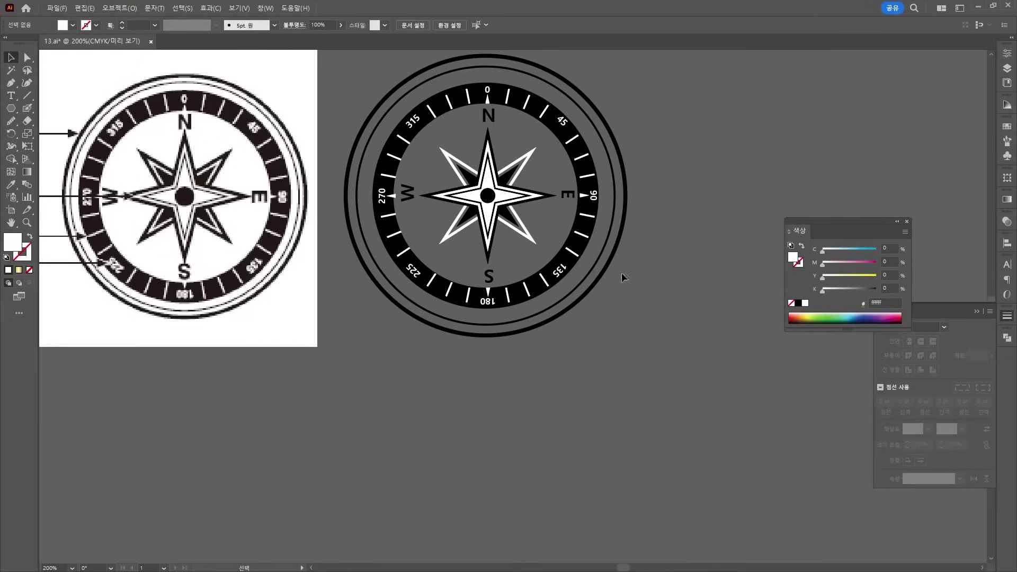
# Shift the triangles beside the 90 and 270 labels horizontally so they sit against the ring's inner edge
pyautogui.scroll(3, 652, 201)
pyautogui.click(443, 182)
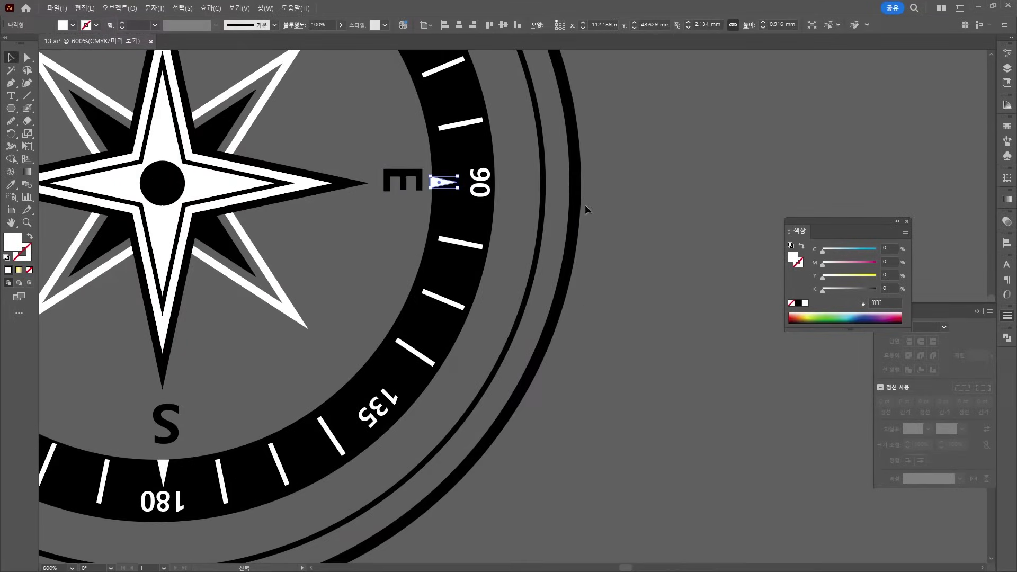
pyautogui.scroll(3, 466, 180)
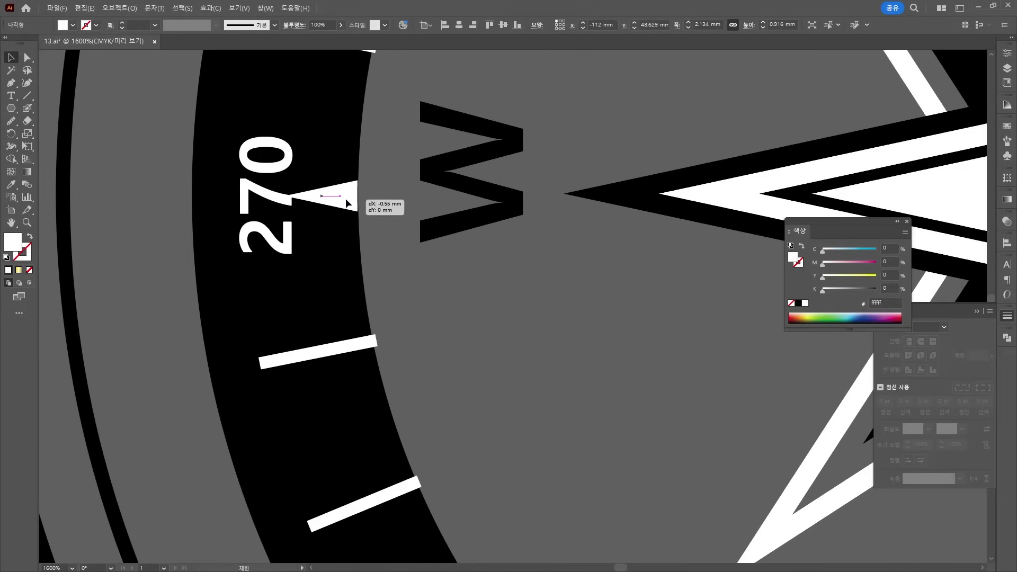
pyautogui.scroll(-4, 341, 199)
pyautogui.click(765, 343)
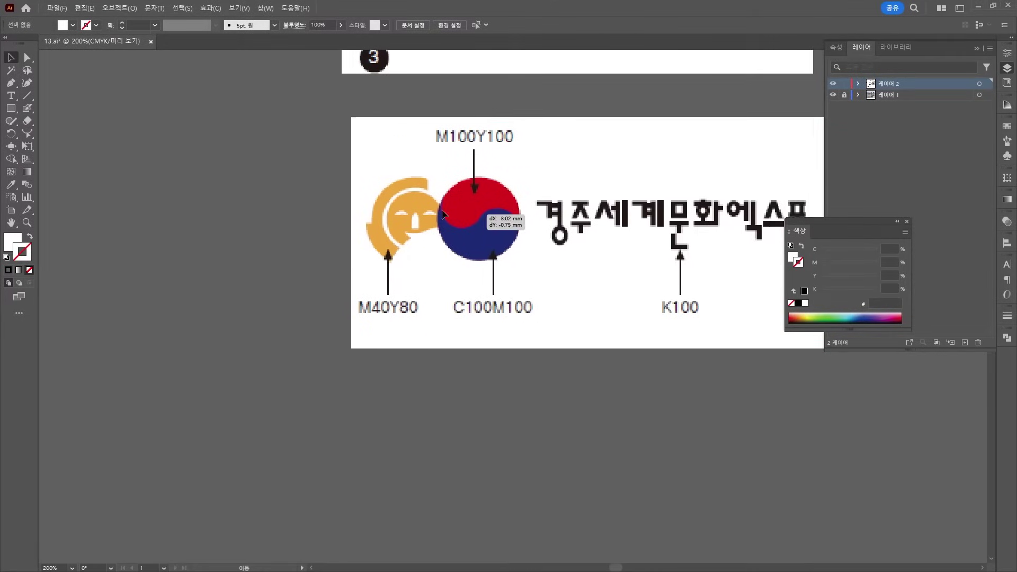
# Reposition the expo logo reference image and draw a circle about 19.7 mm in diameter on the empty canvas beside it
pyautogui.moveTo(442, 209); pyautogui.dragTo(446, 206)
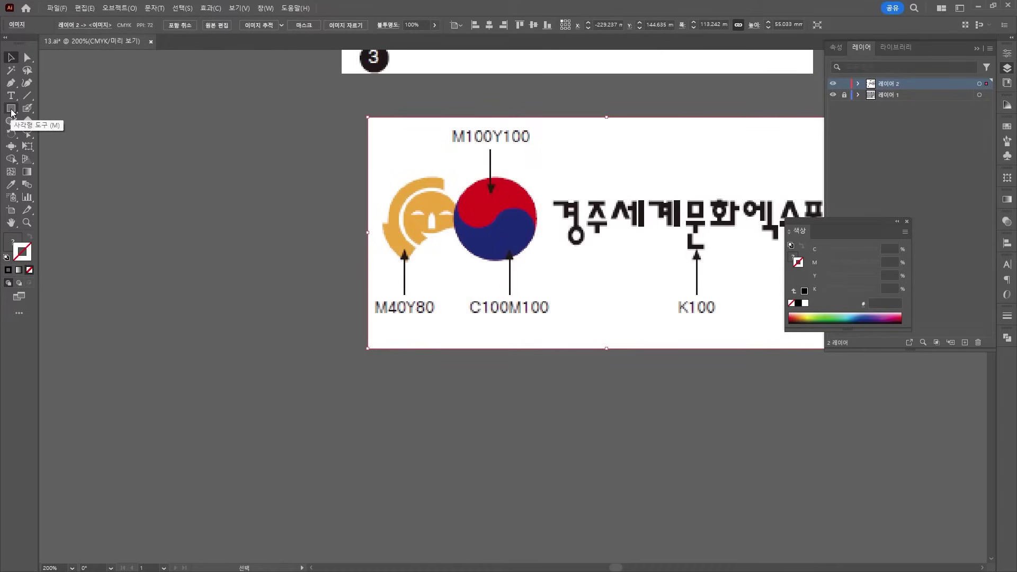
pyautogui.click(12, 109)
pyautogui.click(58, 134)
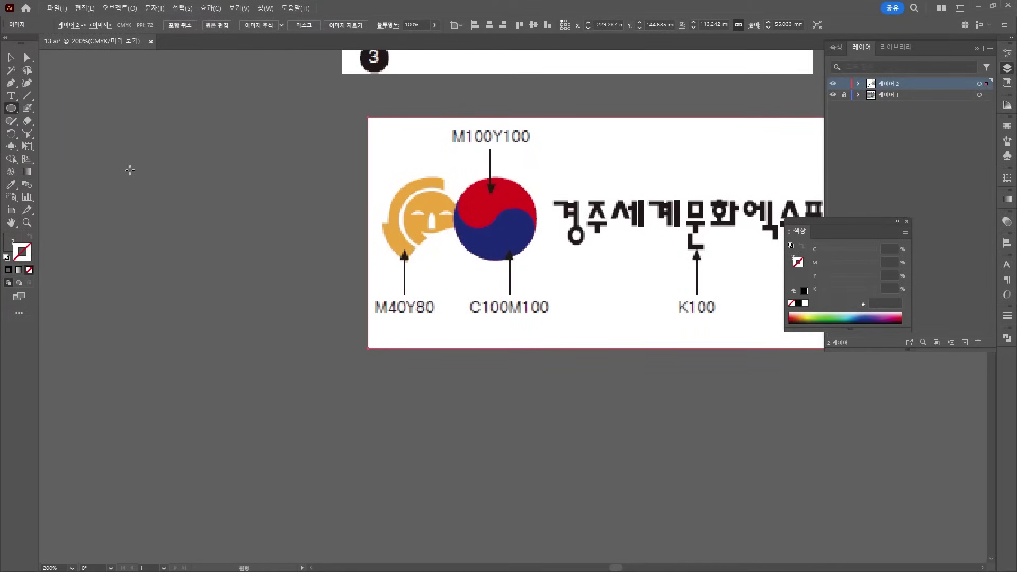
pyautogui.moveTo(129, 187); pyautogui.dragTo(207, 262)
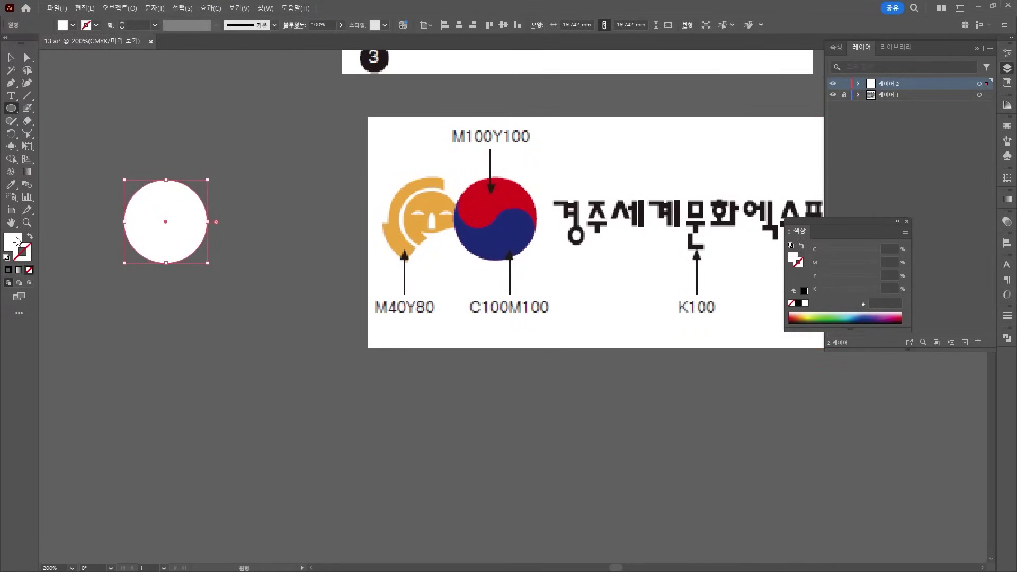
# Fill the circle with M 40% and Y 80% and move it closer to the reference logo
pyautogui.doubleClick(13, 243)
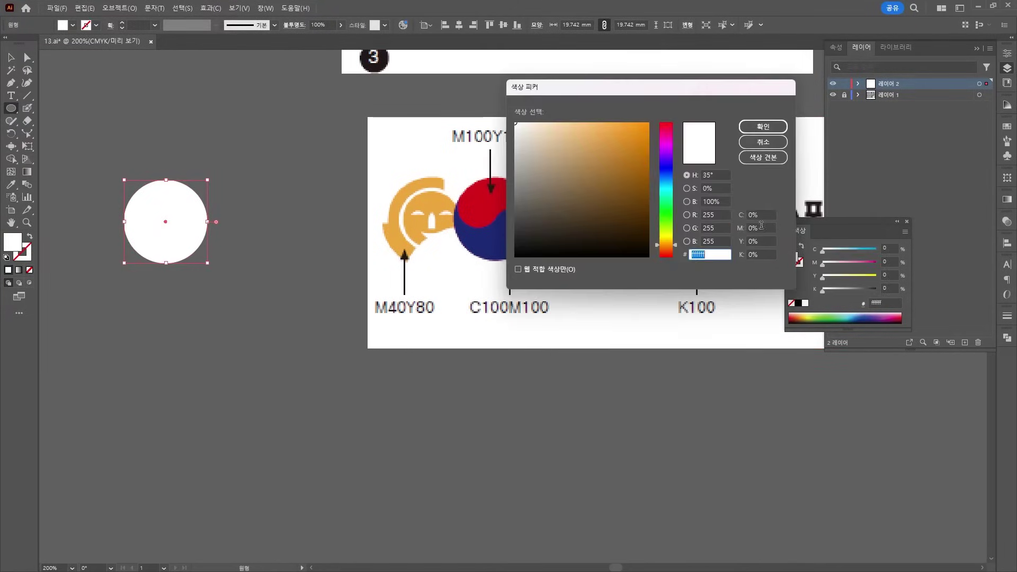
pyautogui.click(762, 228)
pyautogui.write('40')
pyautogui.press('Tab')
pyautogui.write('80')
pyautogui.press('Return')
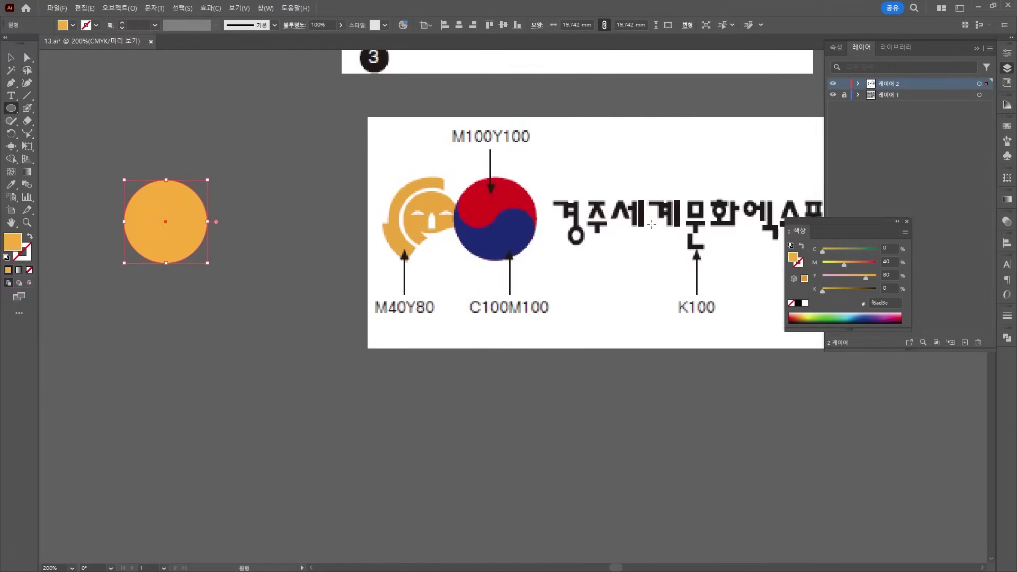
pyautogui.scroll(1, 122, 203)
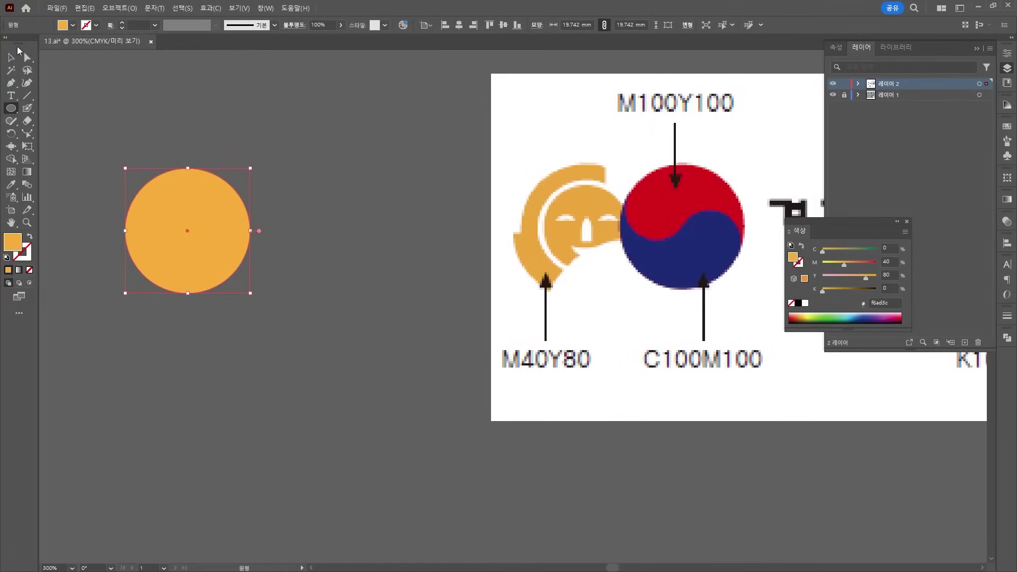
pyautogui.click(12, 56)
pyautogui.moveTo(238, 246); pyautogui.dragTo(404, 266)
# Draw an arched eye about 3.2 mm wide on the orange circle with the Pen tool, with white fill and no stroke
pyautogui.click(11, 83)
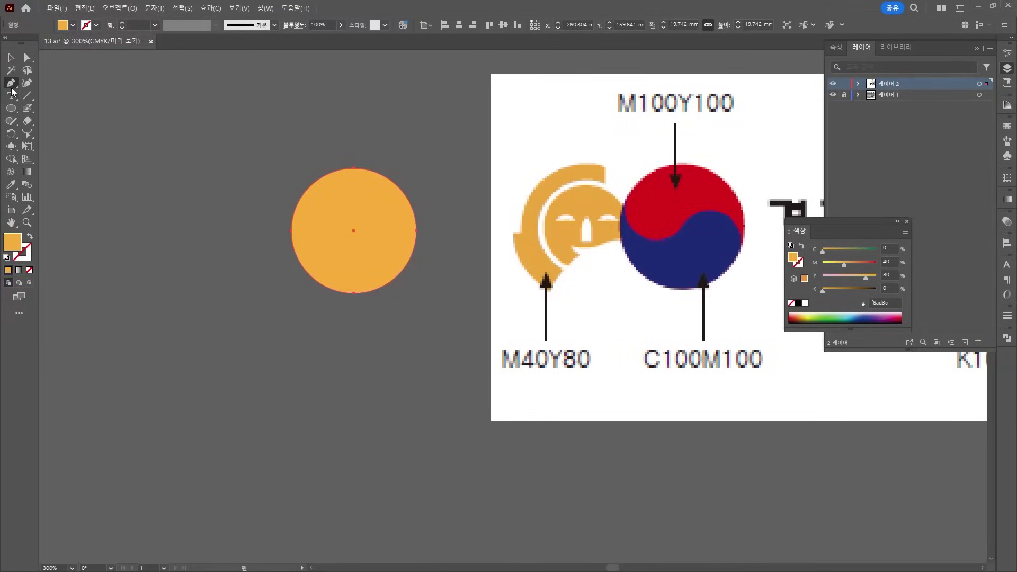
pyautogui.click(316, 210)
pyautogui.click(337, 210)
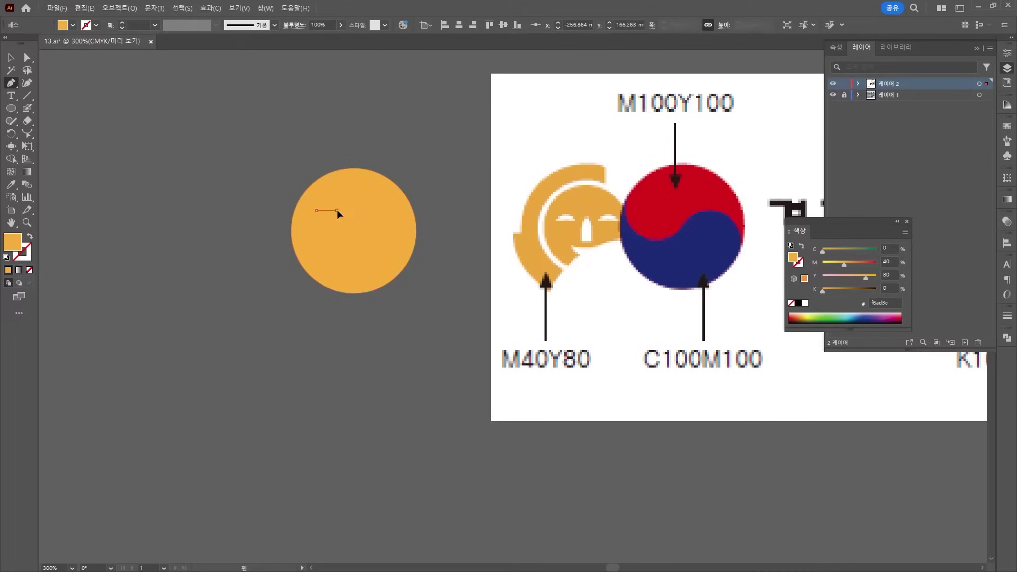
pyautogui.moveTo(347, 223); pyautogui.dragTo(346, 222)
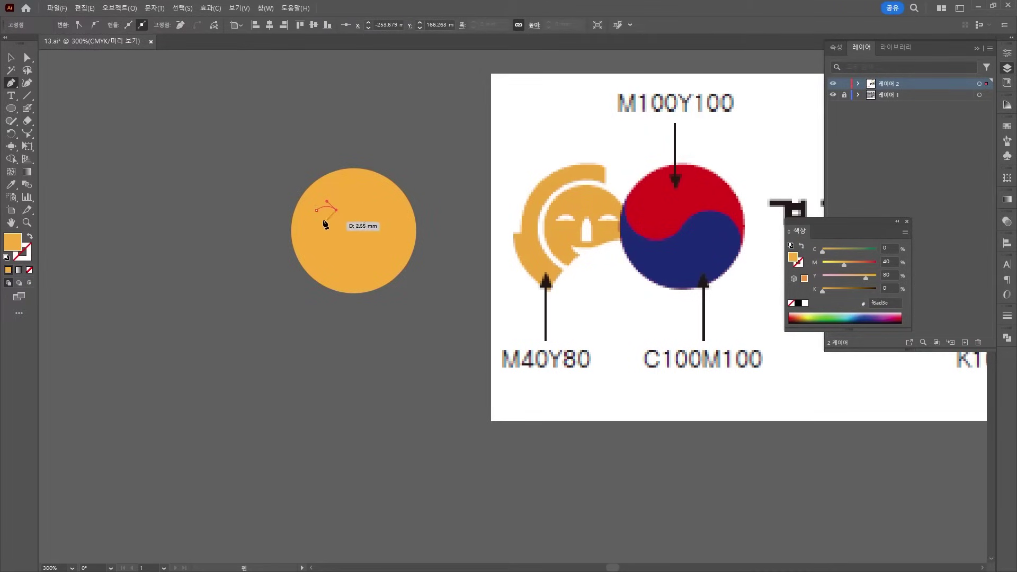
pyautogui.click(316, 210)
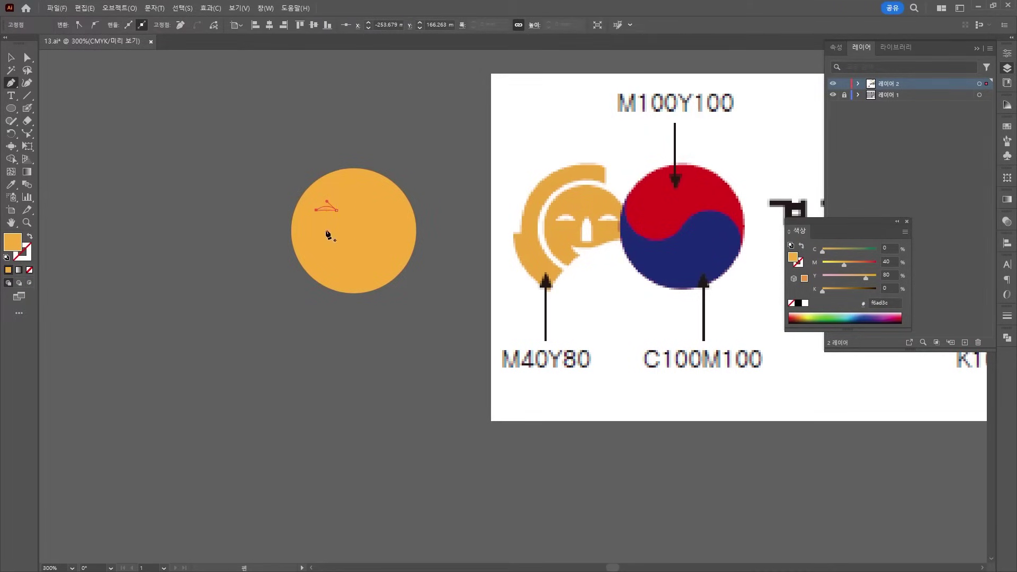
pyautogui.click(6, 258)
pyautogui.click(30, 270)
pyautogui.press('v')
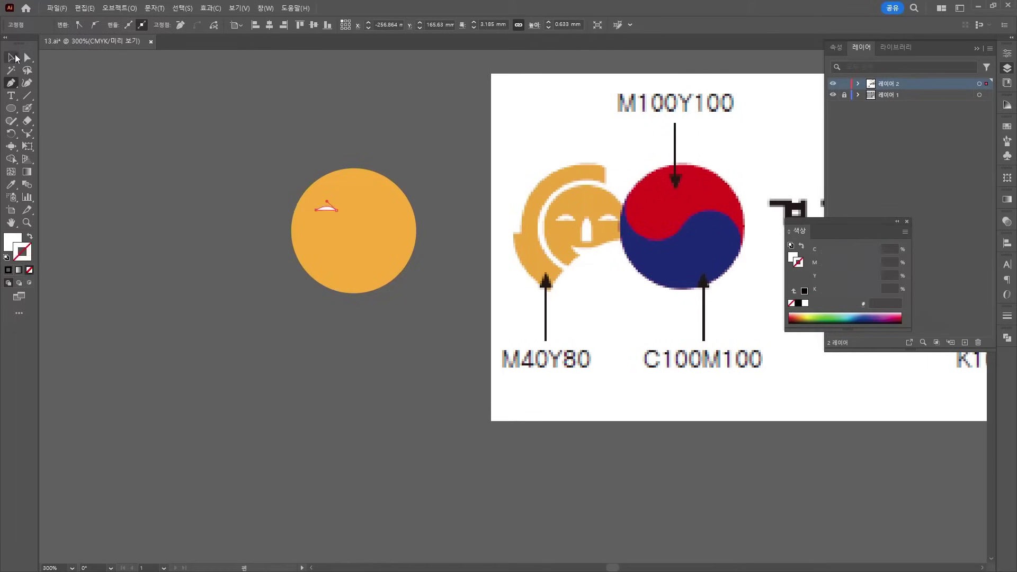
# Duplicate the white eye horizontally to form the face's second eye
pyautogui.click(282, 159)
pyautogui.moveTo(334, 211); pyautogui.dragTo(382, 214)
pyautogui.click(354, 216)
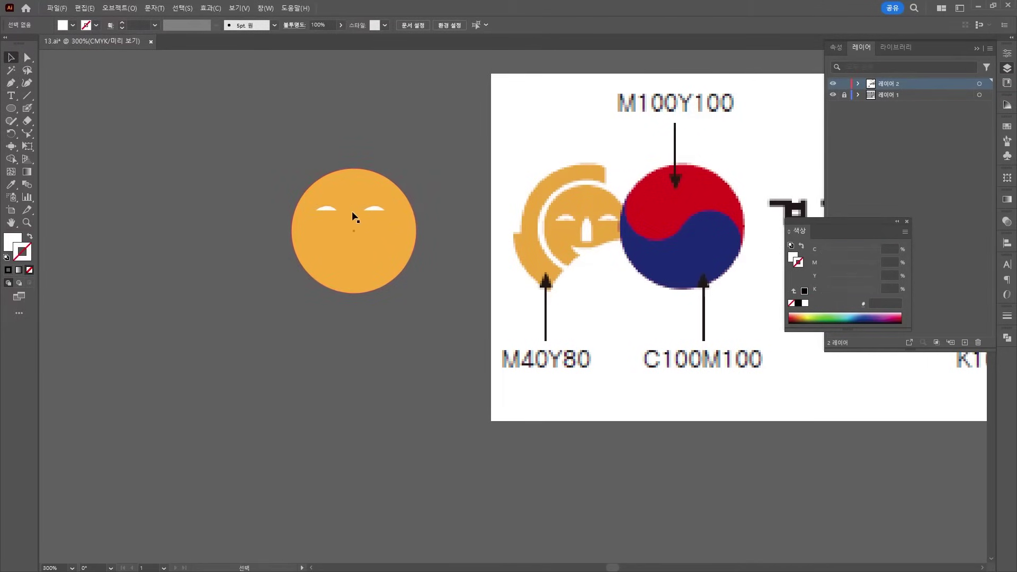
pyautogui.click(114, 114)
# Draw a white rectangle about 1.8 mm wide and 4 mm high between the eyes as the nose
pyautogui.click(12, 108)
pyautogui.moveTo(16, 110); pyautogui.dragTo(53, 108)
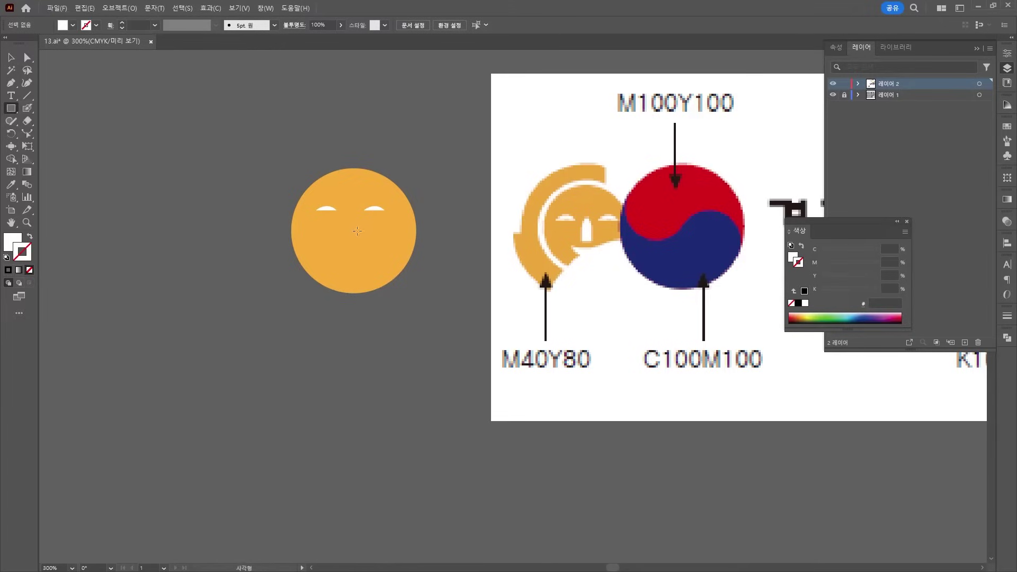
pyautogui.moveTo(345, 214); pyautogui.dragTo(354, 240)
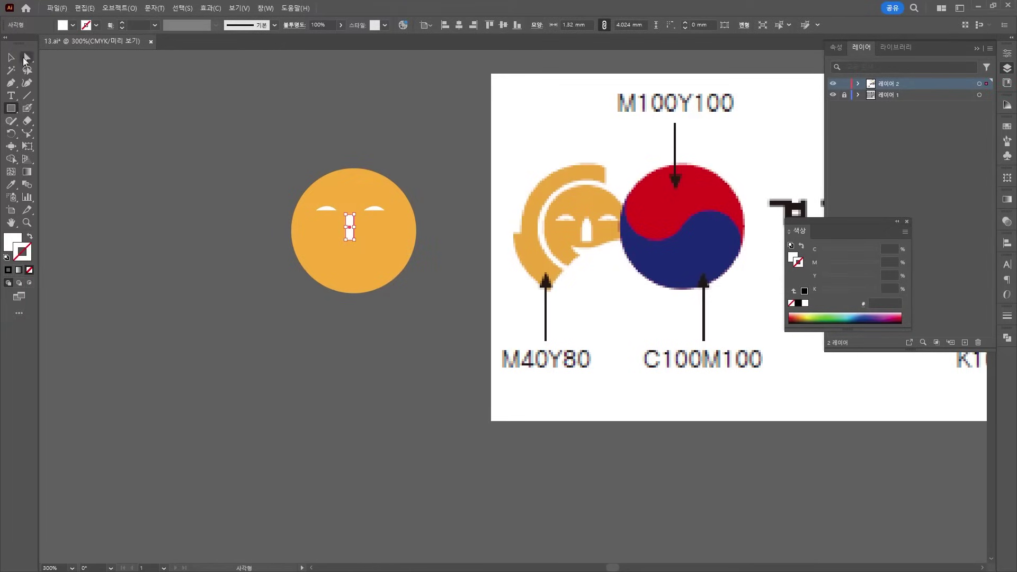
# Add an anchor point midway along the nose's upper edge and pull it up into a pointed tip
pyautogui.click(11, 83)
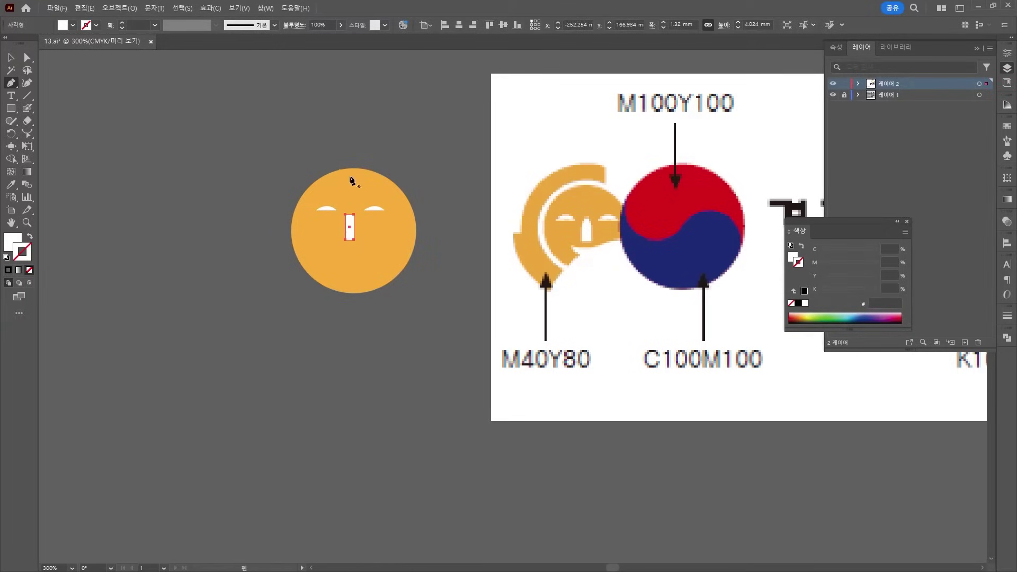
pyautogui.click(350, 214)
pyautogui.click(28, 57)
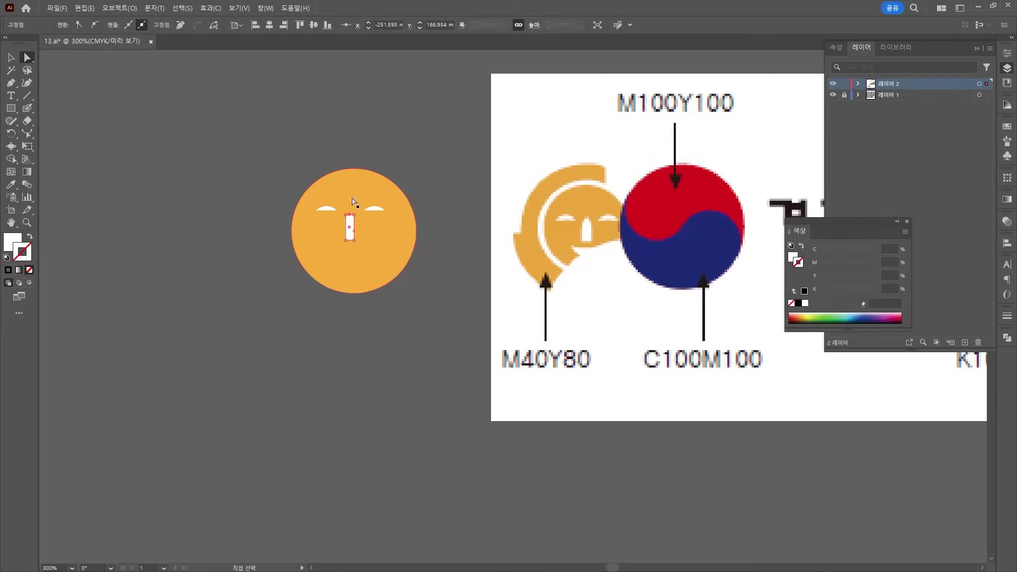
pyautogui.moveTo(350, 214); pyautogui.dragTo(341, 208)
# Slightly round the corners of the nose shape
pyautogui.scroll(3, 354, 211)
pyautogui.click(444, 65)
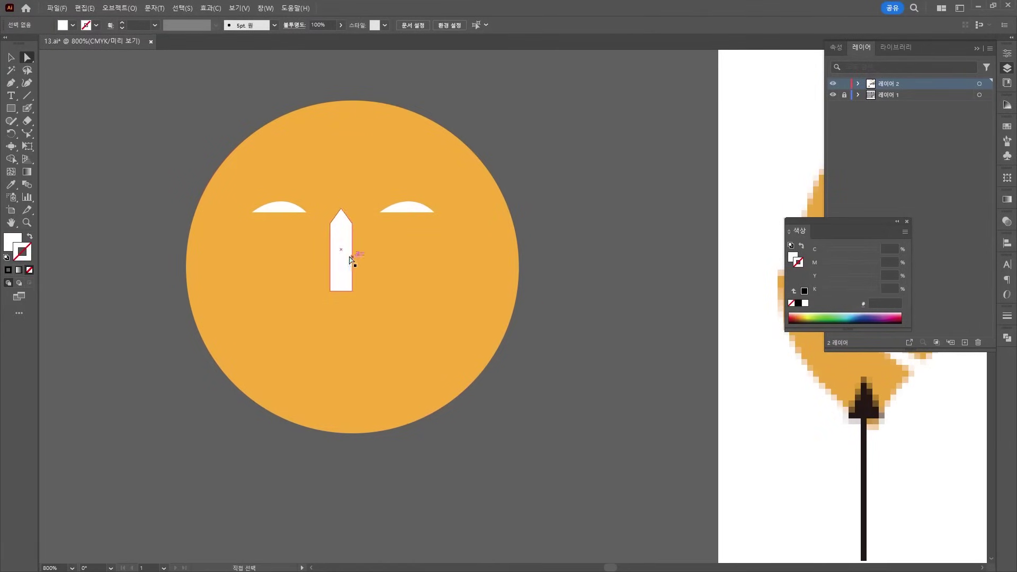
pyautogui.click(348, 236)
pyautogui.moveTo(341, 227); pyautogui.dragTo(341, 219)
pyautogui.click(581, 107)
# Copy an eye below the nose, flip it upside down and enlarge it into a mouth about 7.6 mm wide and 1.5 mm high
pyautogui.scroll(-1, 606, 215)
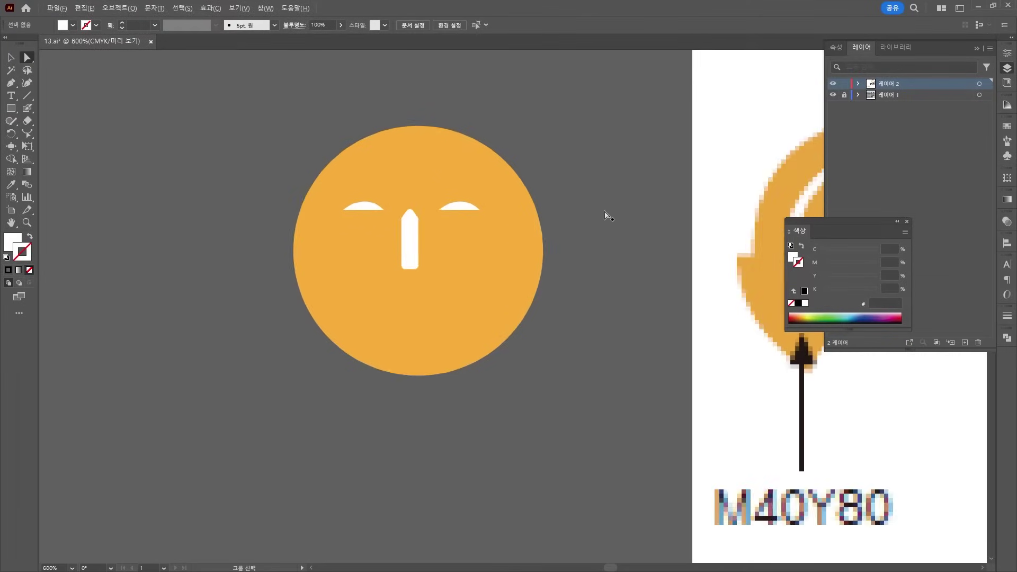
pyautogui.scroll(-1, 605, 214)
pyautogui.moveTo(697, 266); pyautogui.dragTo(506, 245)
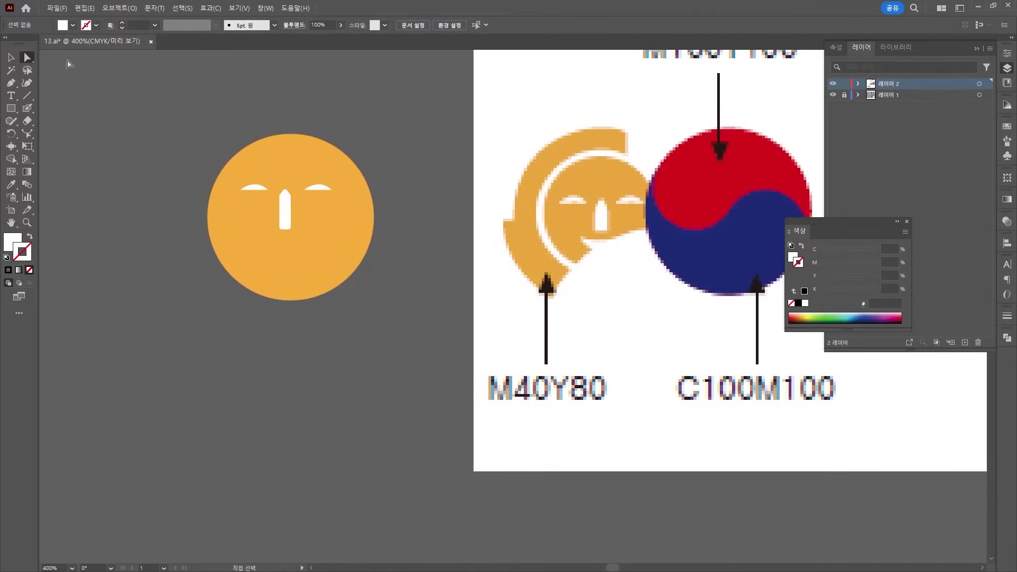
pyautogui.click(11, 57)
pyautogui.moveTo(256, 191); pyautogui.dragTo(287, 261)
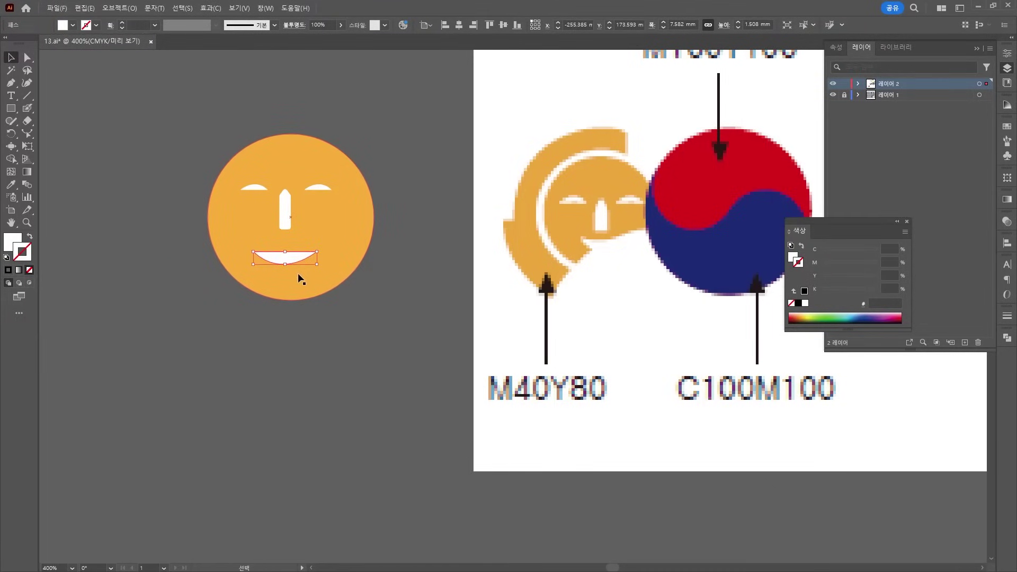
# Add an anchor point midway along the mouth's upper edge and pull it down to curve the edge into a smile
pyautogui.scroll(3, 256, 236)
pyautogui.click(30, 136)
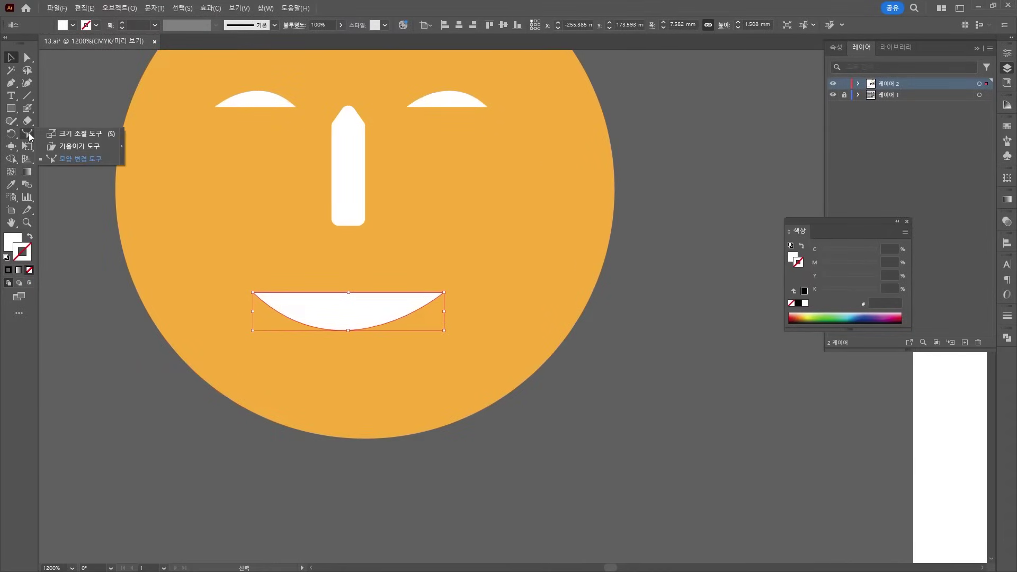
pyautogui.click(70, 159)
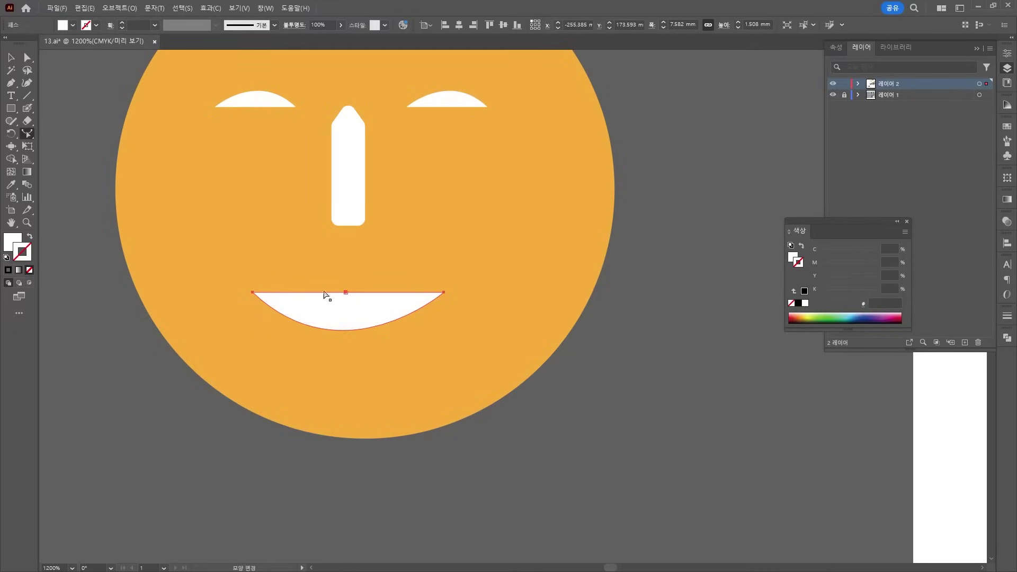
pyautogui.click(28, 57)
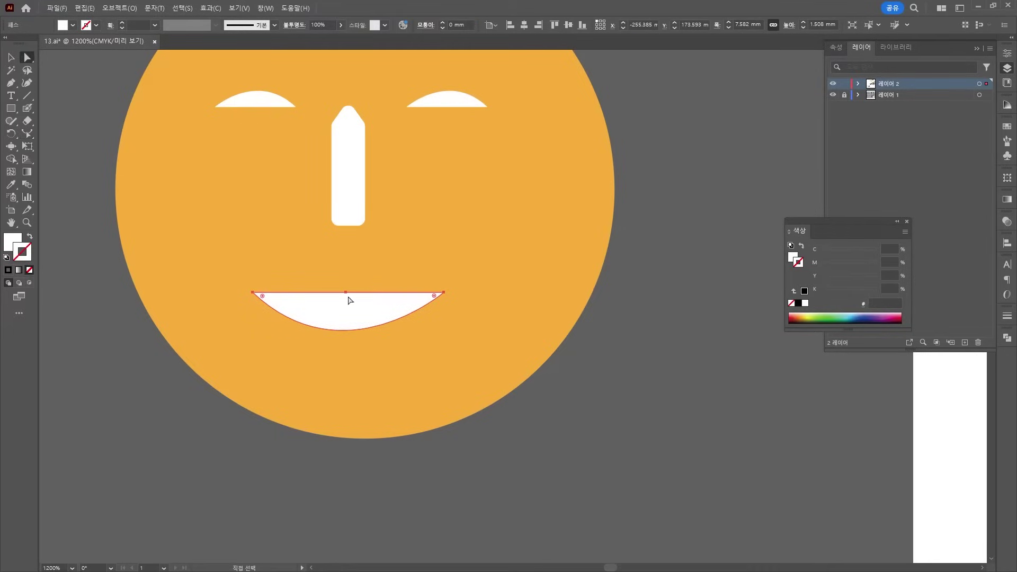
pyautogui.click(346, 292)
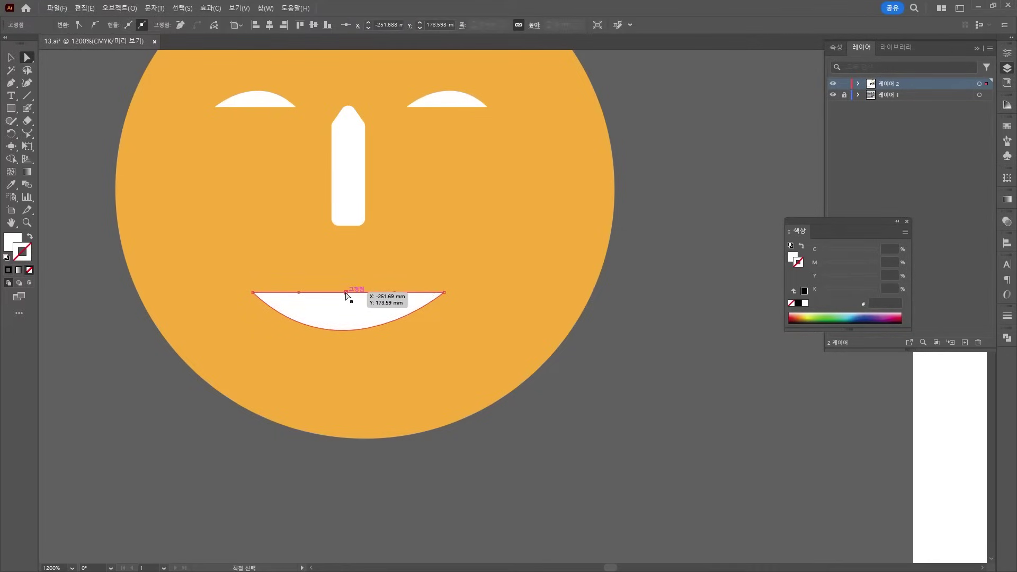
pyautogui.moveTo(345, 293); pyautogui.dragTo(351, 396)
pyautogui.scroll(-2, 389, 416)
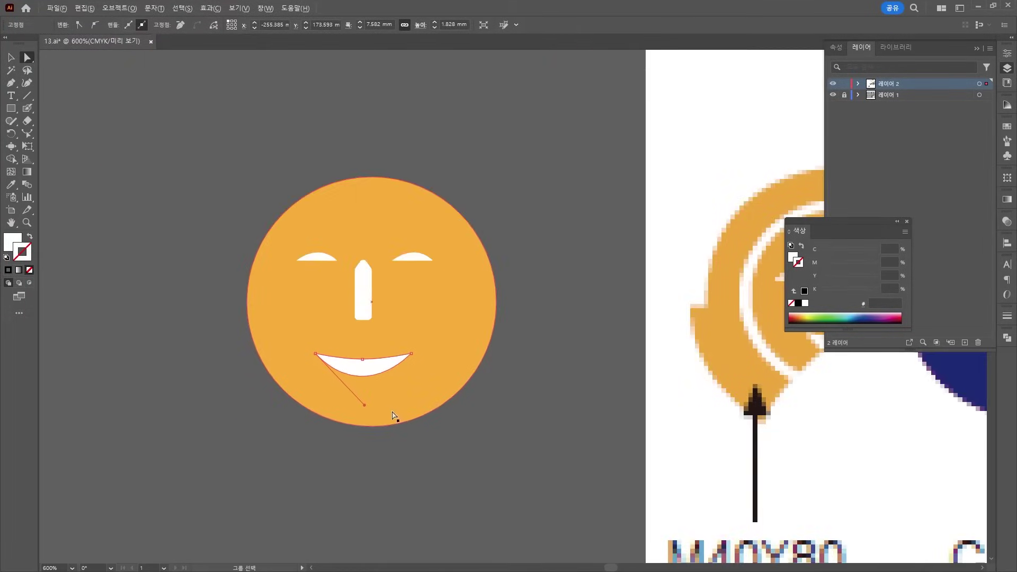
# Move the mouth straight up about 1.6 mm, closer to the nose
pyautogui.press('v')
pyautogui.scroll(-2, 366, 318)
pyautogui.hscroll(3, 365, 317)
pyautogui.click(262, 303)
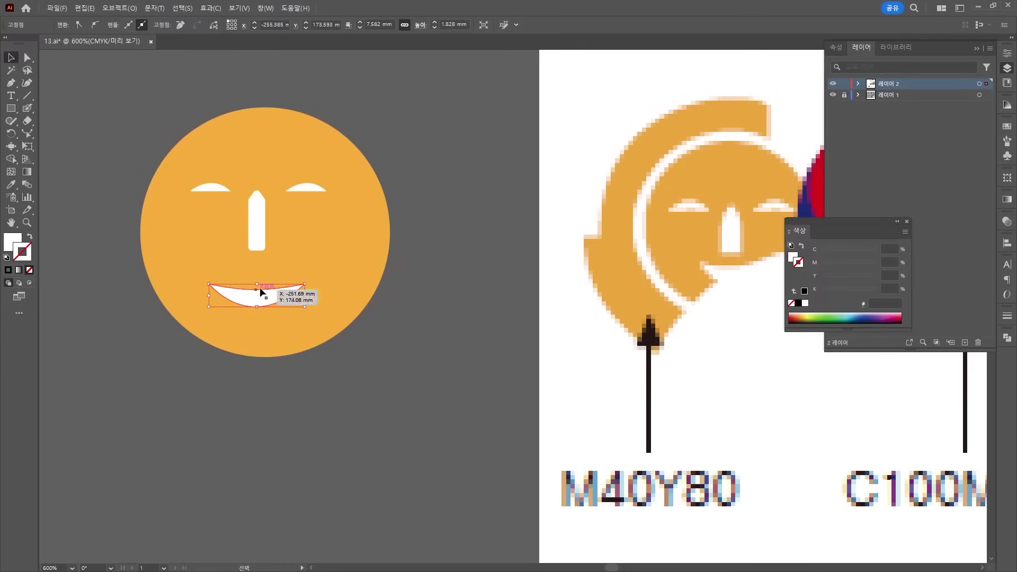
pyautogui.moveTo(261, 303); pyautogui.dragTo(263, 277)
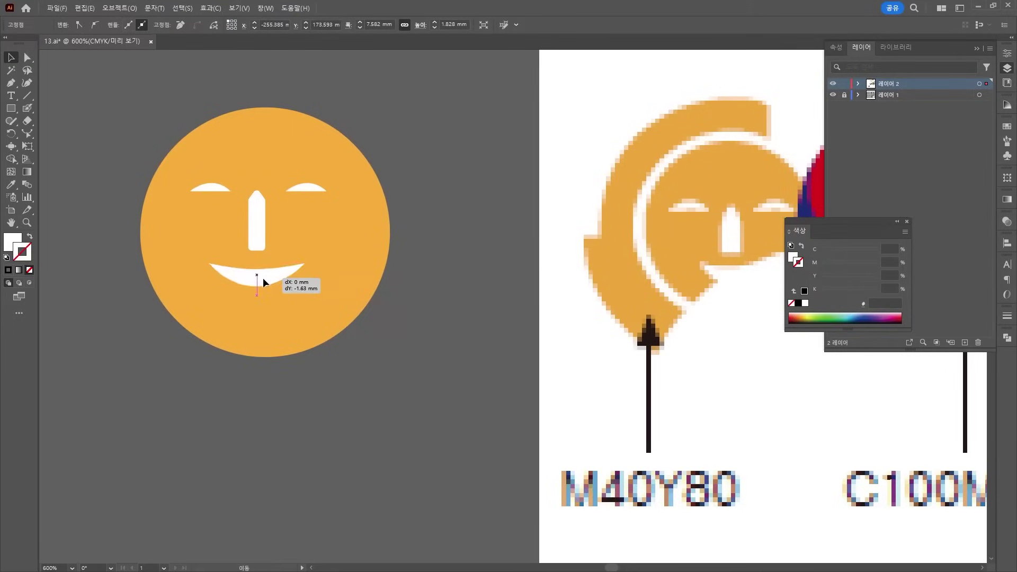
pyautogui.click(521, 179)
# Shrink the orange face circle to about 15.4 mm in diameter around the facial features
pyautogui.click(387, 205)
pyautogui.moveTo(392, 358); pyautogui.dragTo(364, 330)
pyautogui.moveTo(354, 270); pyautogui.dragTo(337, 258)
# Shorten the nose to about 3.6 mm high by lowering its tip and raising its bottom anchor points
pyautogui.moveTo(255, 203); pyautogui.dragTo(255, 211)
pyautogui.click(28, 57)
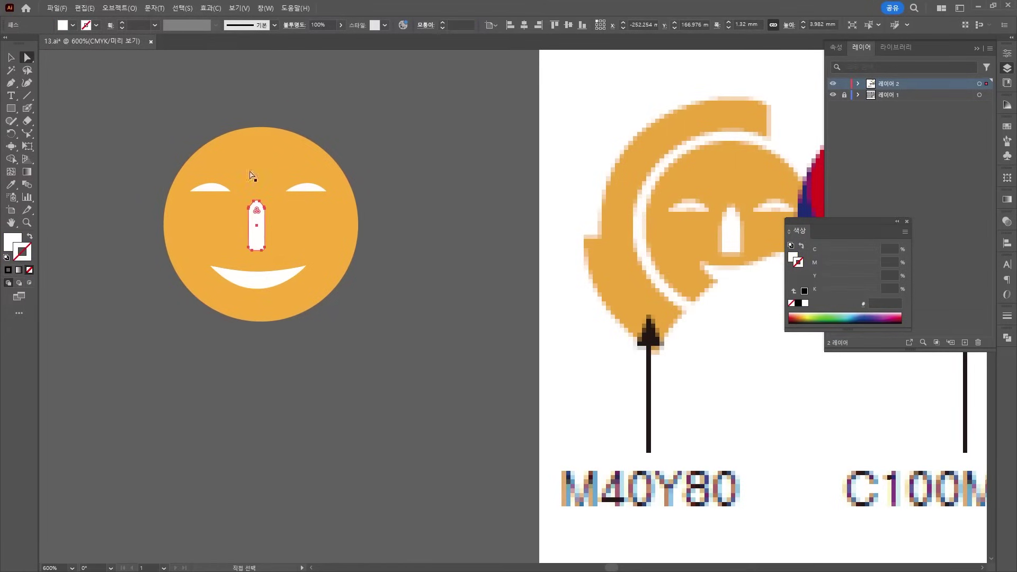
pyautogui.scroll(3, 254, 254)
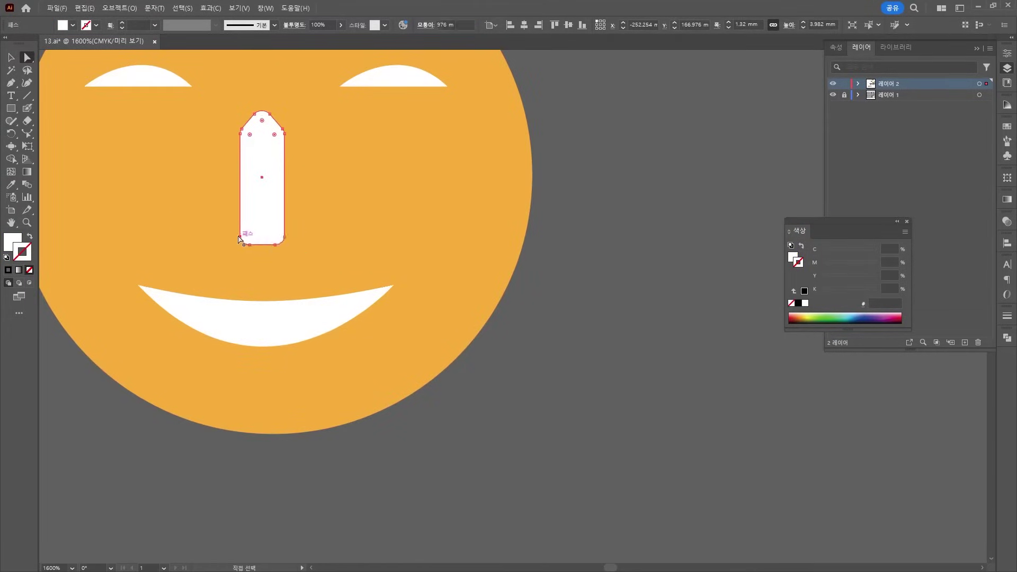
pyautogui.click(257, 244)
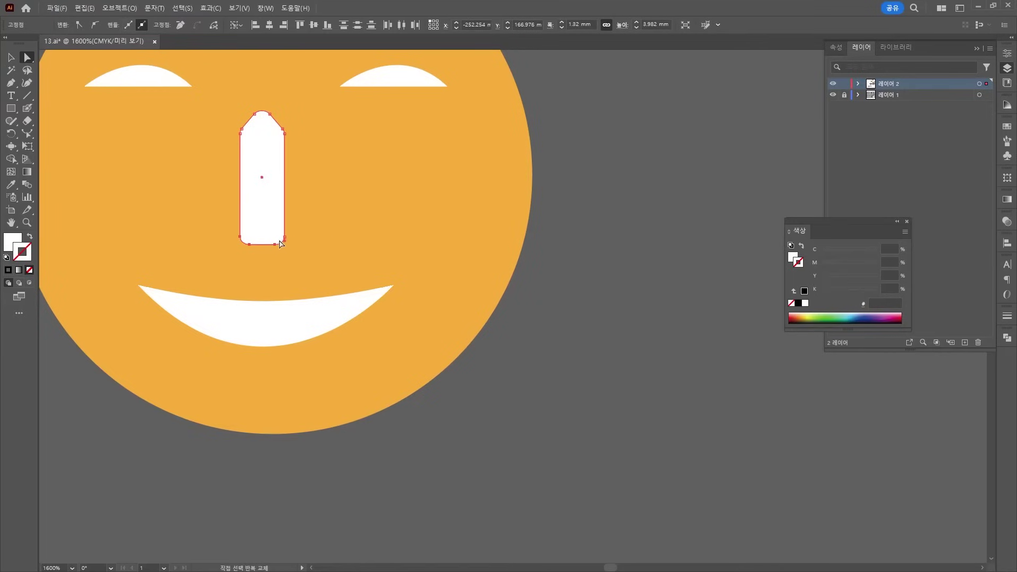
pyautogui.press('Up')
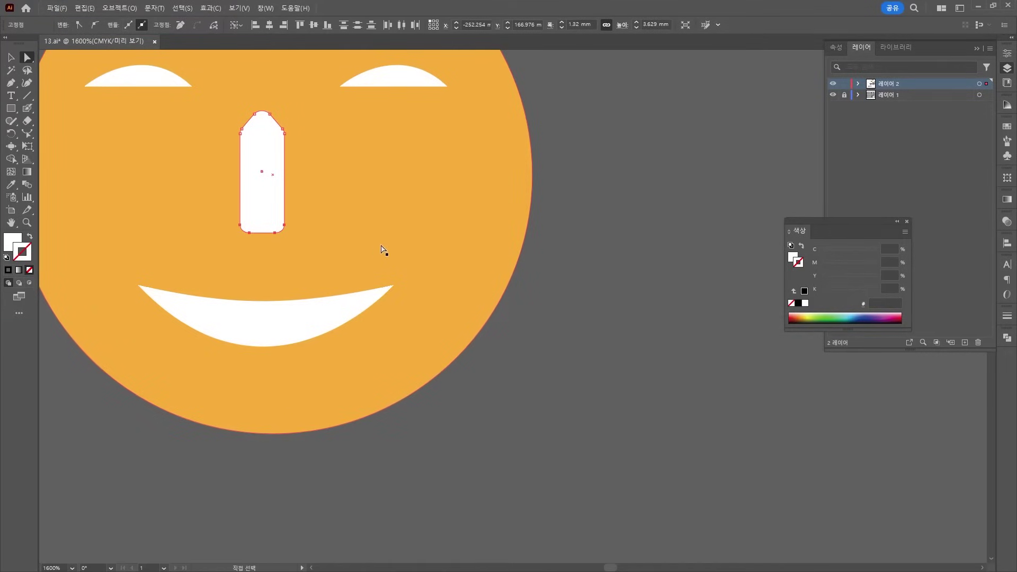
# Bring the eyes slightly inward and down, and narrow the mouth to match the reference face
pyautogui.scroll(-3, 384, 248)
pyautogui.moveTo(498, 229); pyautogui.dragTo(392, 271)
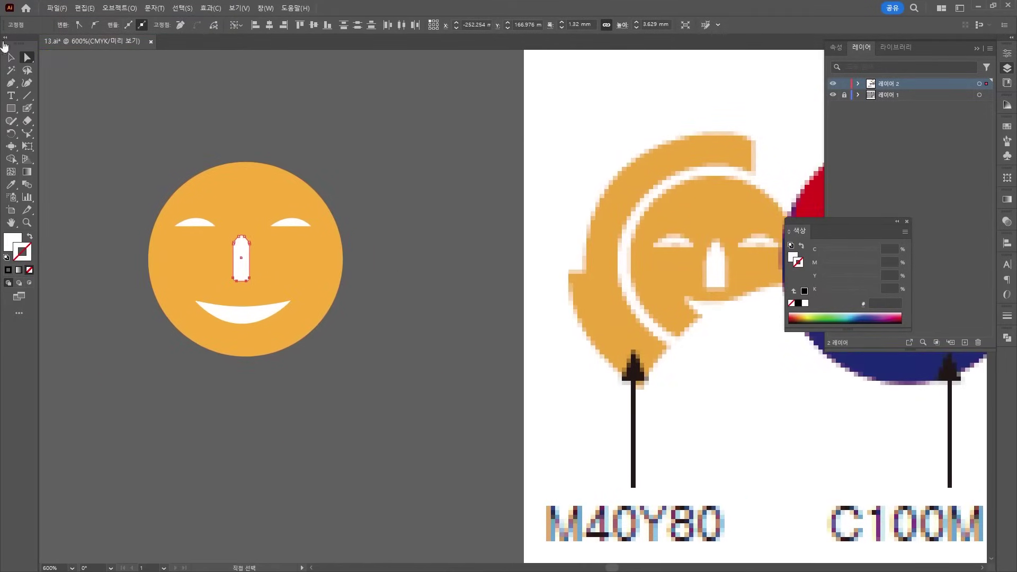
pyautogui.click(16, 59)
pyautogui.moveTo(294, 223); pyautogui.dragTo(284, 229)
pyautogui.moveTo(243, 312)
pyautogui.mouseDown()
pyautogui.moveTo(250, 318)
pyautogui.moveTo(245, 310)
pyautogui.mouseUp()
pyautogui.click(309, 197)
pyautogui.click(393, 144)
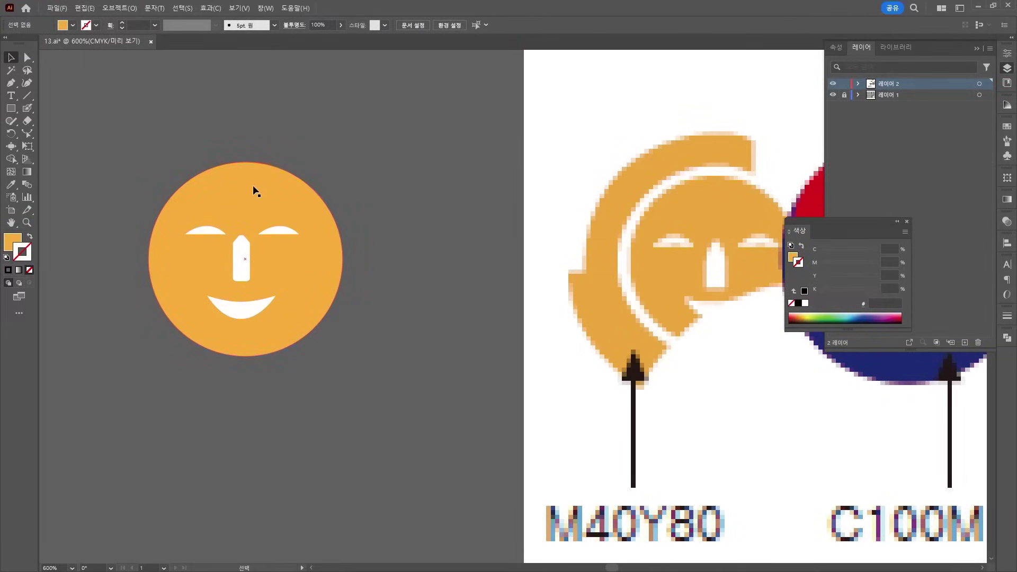
# Make a concentric copy of the face circle about 20.2 mm in diameter and turn its orange fill into an outline
pyautogui.click(265, 198)
pyautogui.press('a')
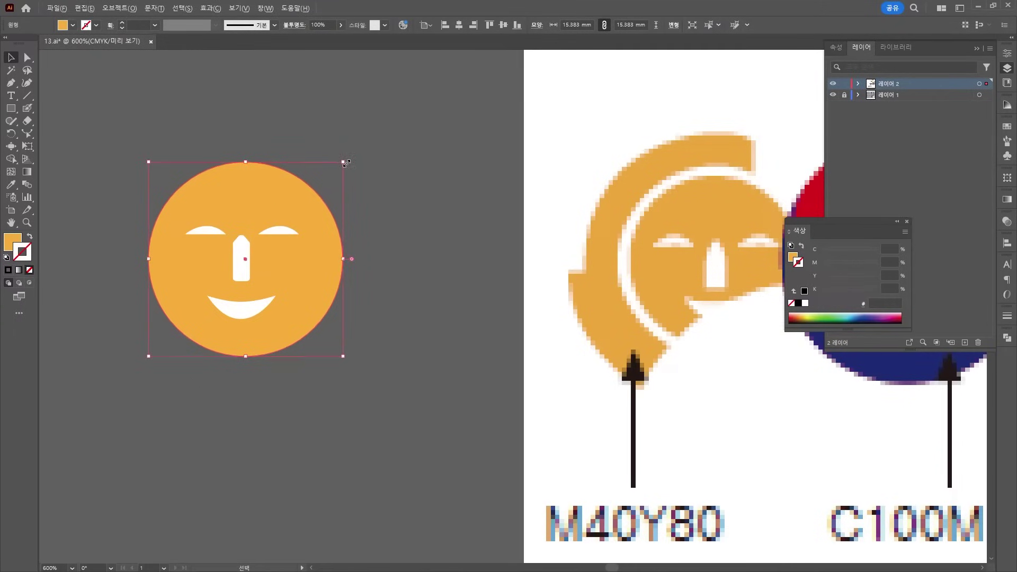
pyautogui.moveTo(345, 163); pyautogui.dragTo(374, 131)
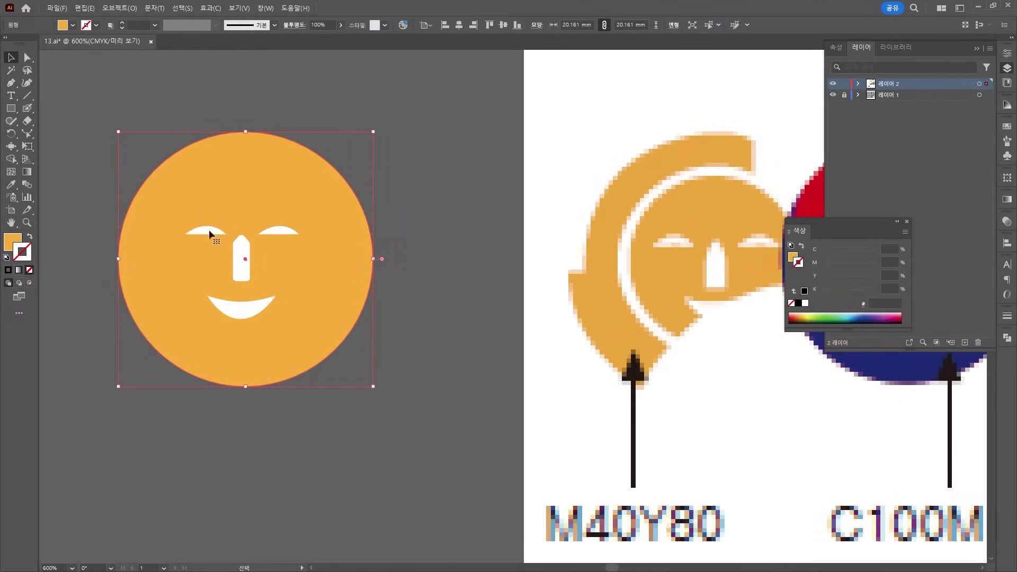
pyautogui.click(31, 237)
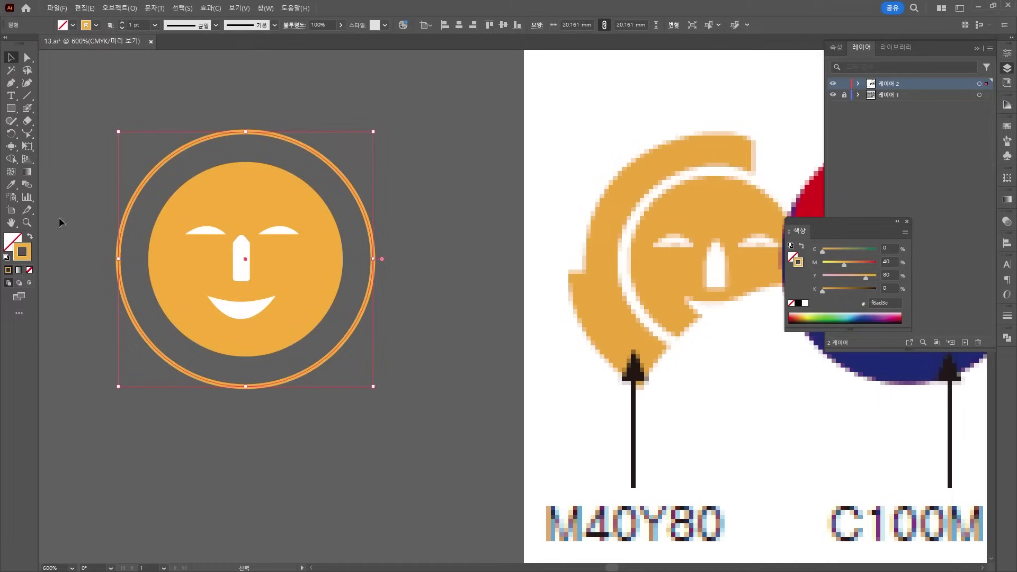
# Set the outer ring's stroke weight to 6 pt and scale the ring down to about 19.2 mm in diameter
pyautogui.click(122, 23)
pyautogui.click(123, 23)
pyautogui.click(122, 22)
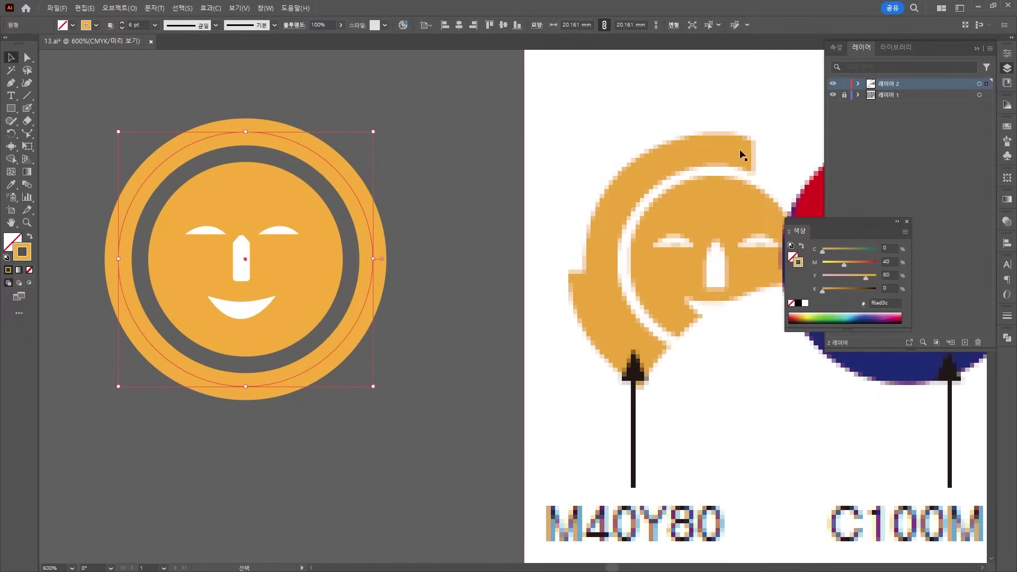
pyautogui.click(491, 269)
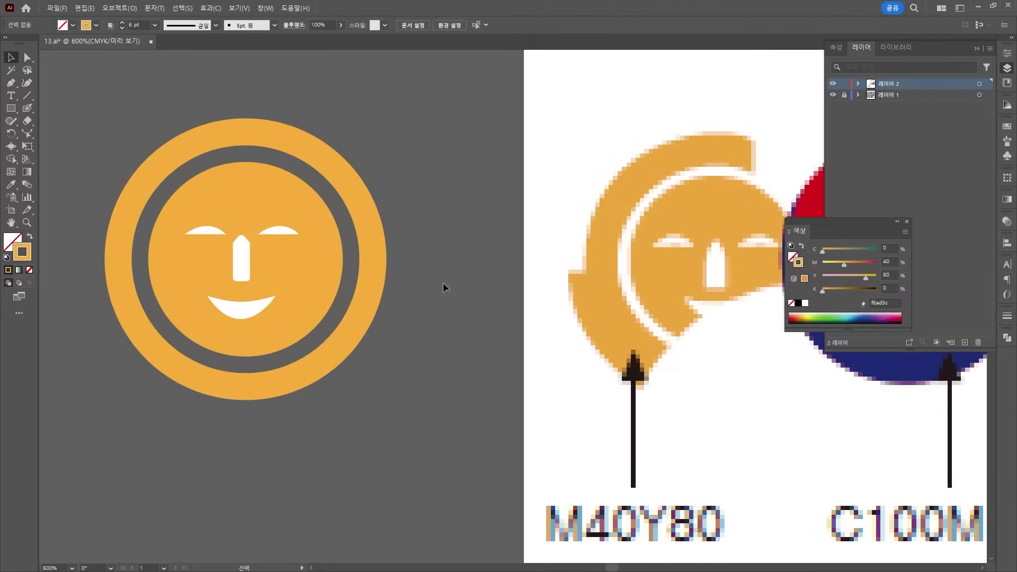
pyautogui.click(283, 142)
pyautogui.moveTo(374, 132); pyautogui.dragTo(375, 139)
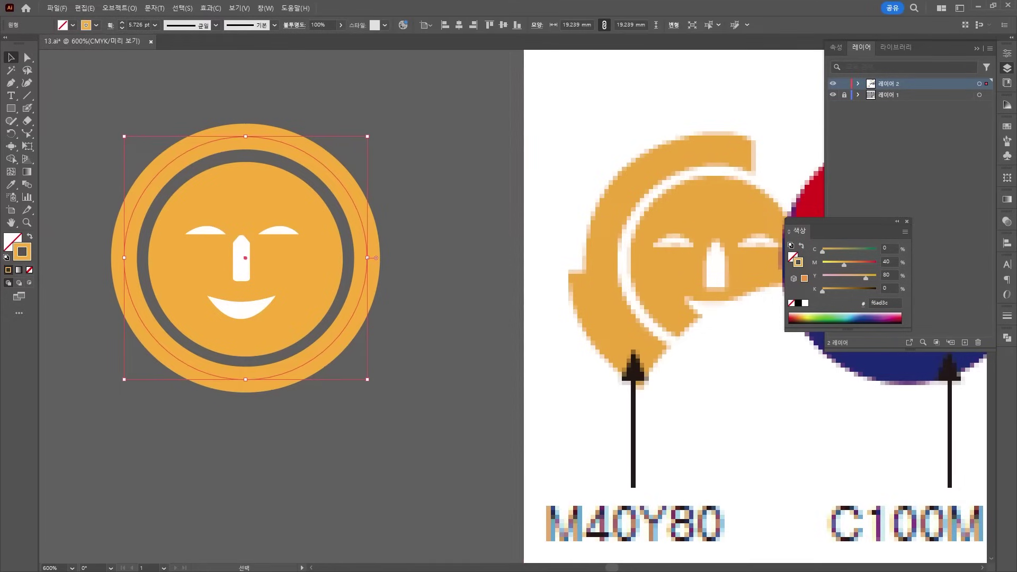
# Add anchor points on the ring's upper-right and lower-left curves, and delete its right and bottom anchors to leave an open arc
pyautogui.click(11, 83)
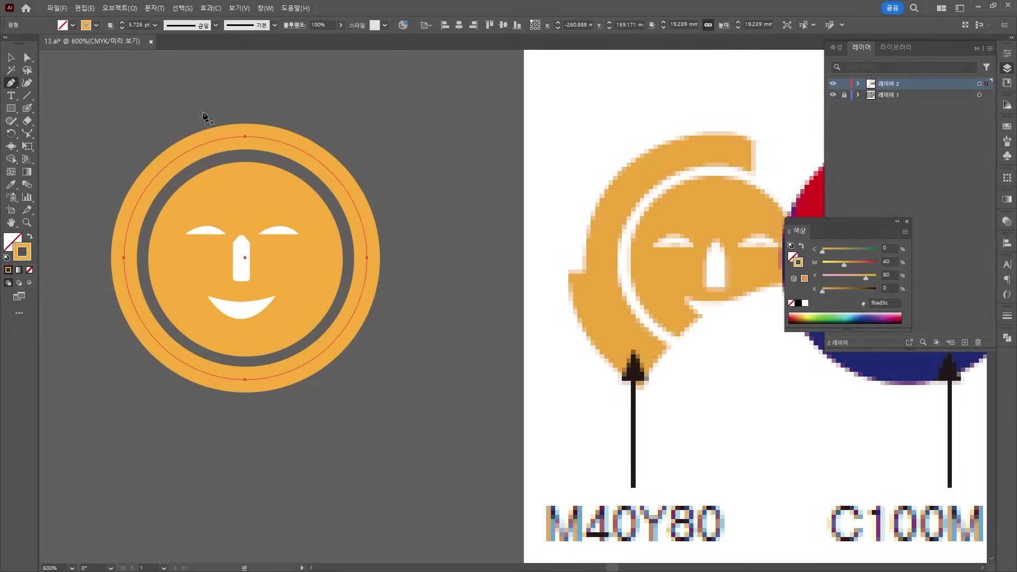
pyautogui.click(288, 145)
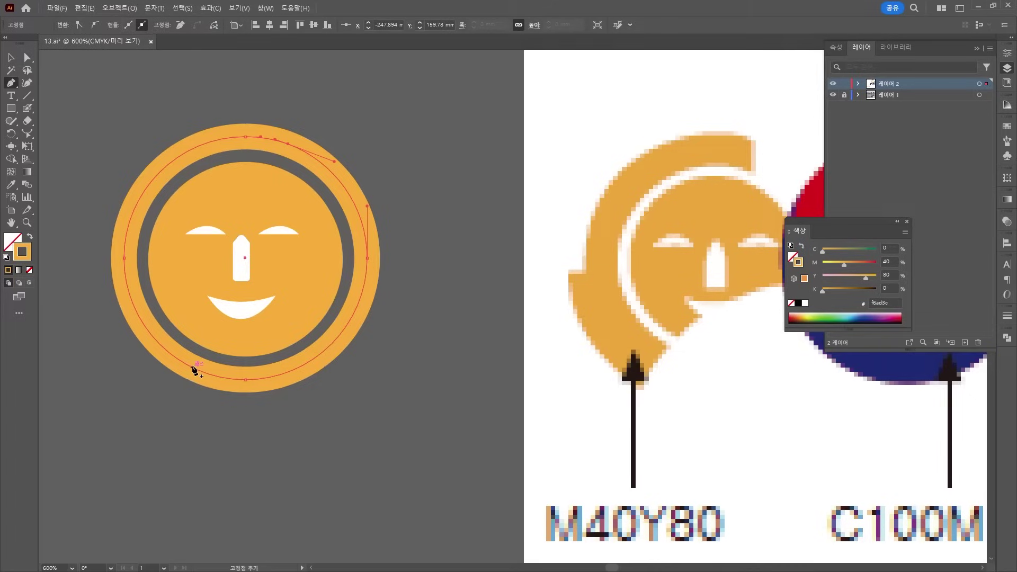
pyautogui.click(194, 369)
pyautogui.click(28, 56)
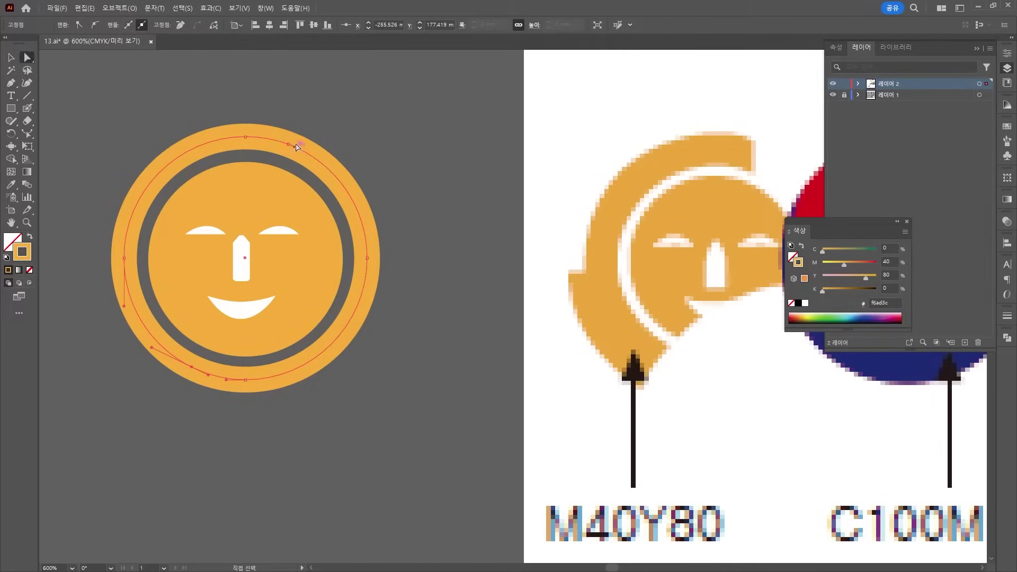
pyautogui.click(371, 261)
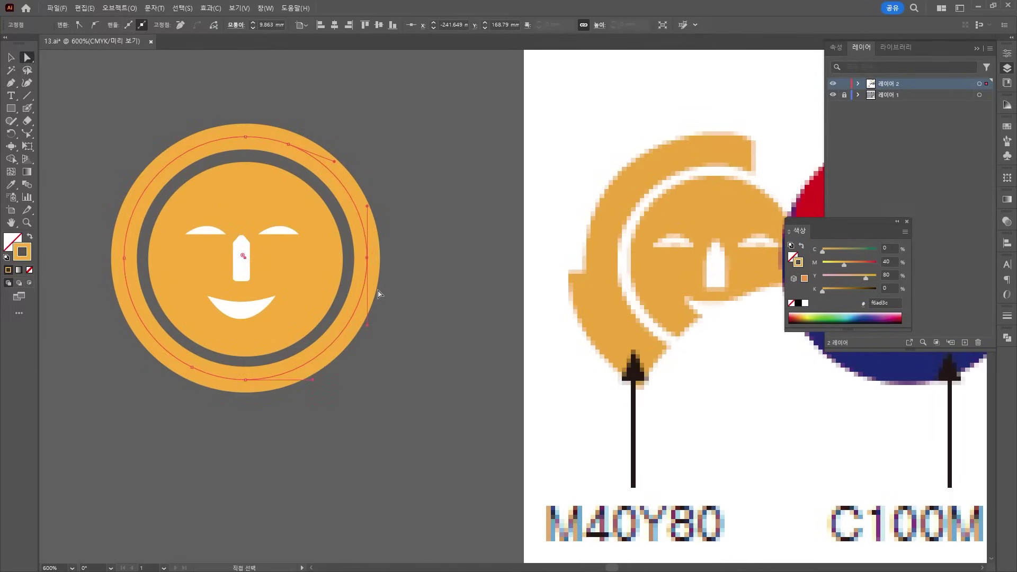
pyautogui.press('Delete')
pyautogui.click(245, 381)
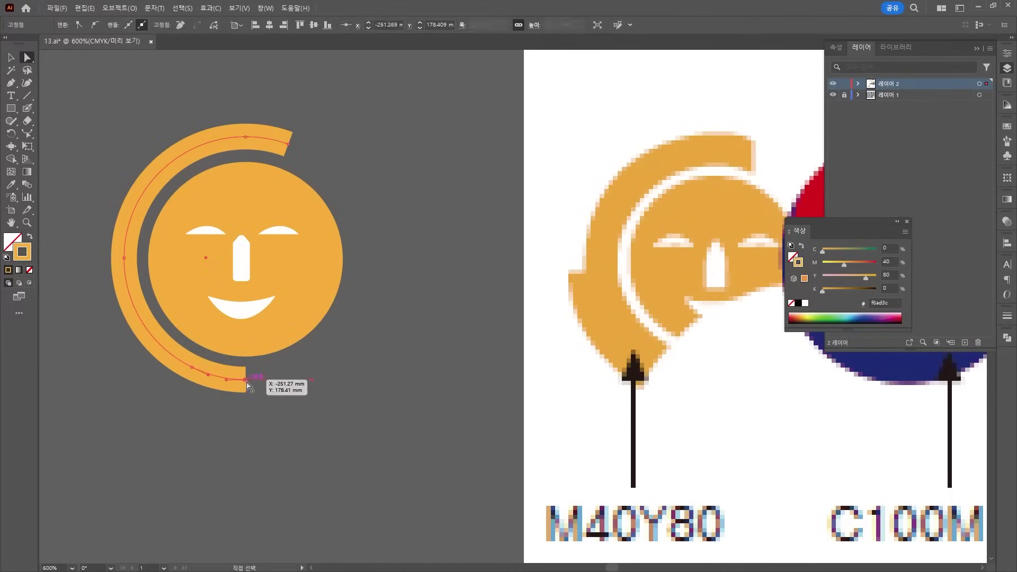
pyautogui.press('Delete')
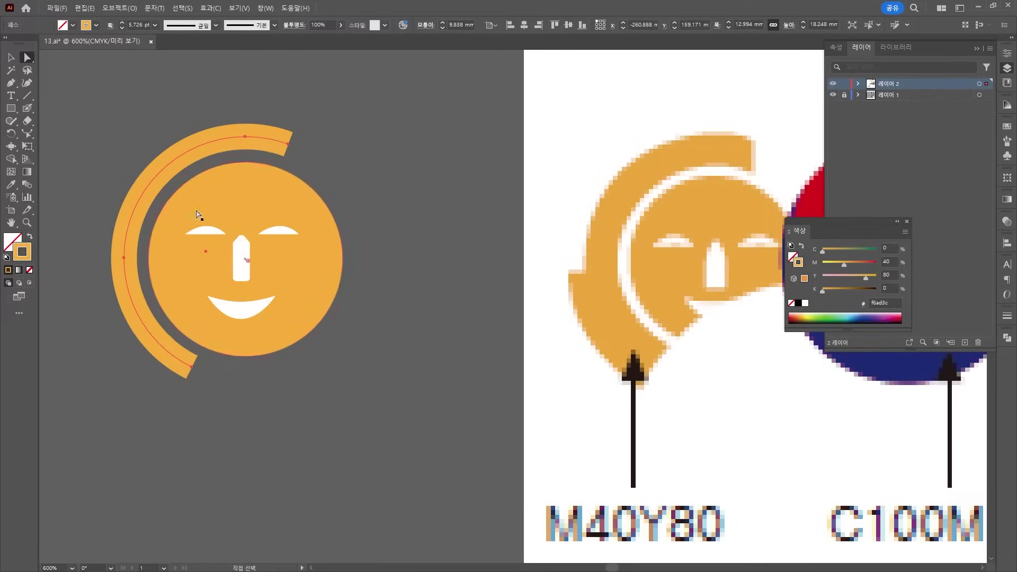
pyautogui.click(11, 56)
pyautogui.click(205, 110)
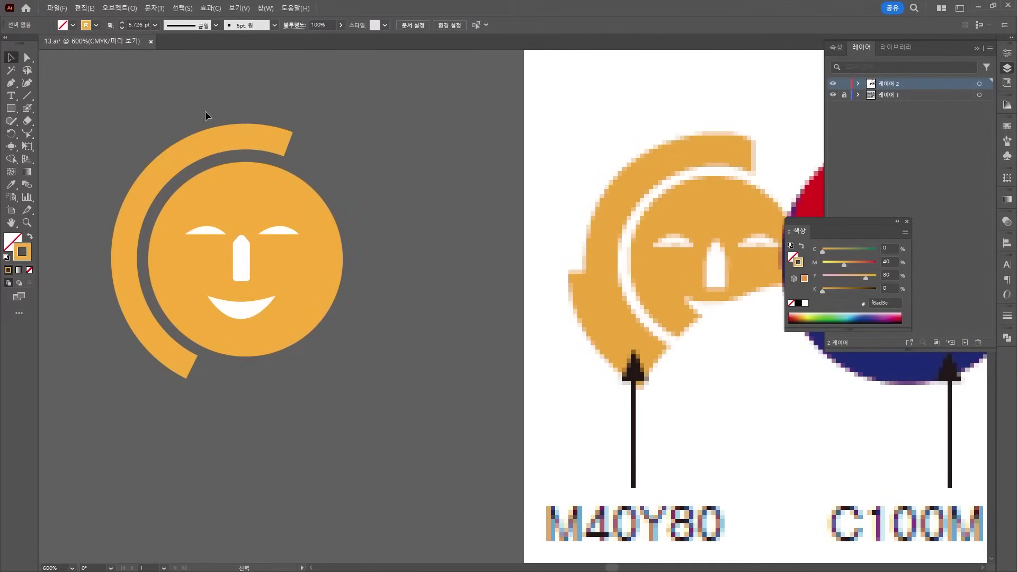
# Set the open arc's stroke weight to 7 pt
pyautogui.click(224, 135)
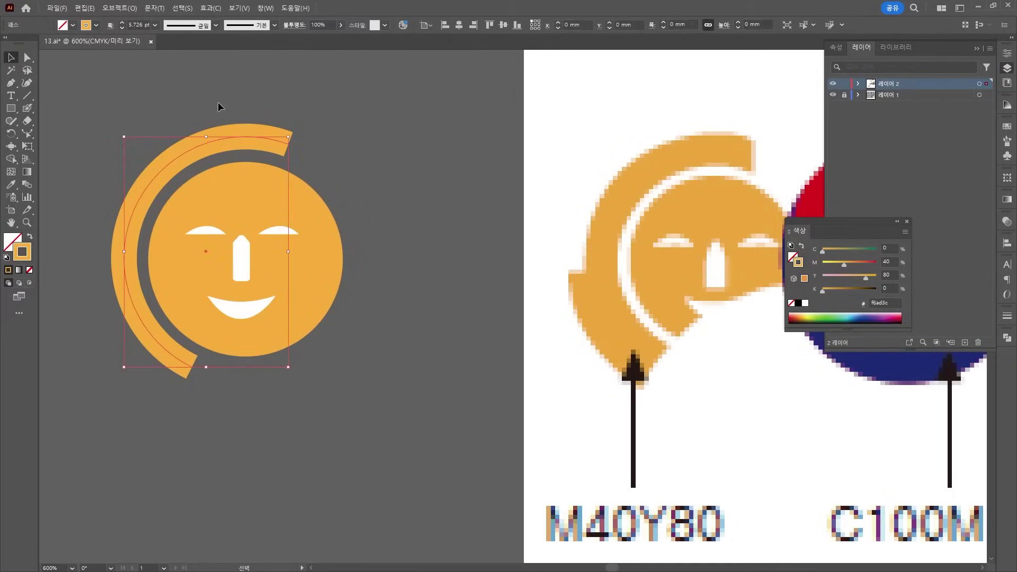
pyautogui.click(123, 23)
pyautogui.click(123, 24)
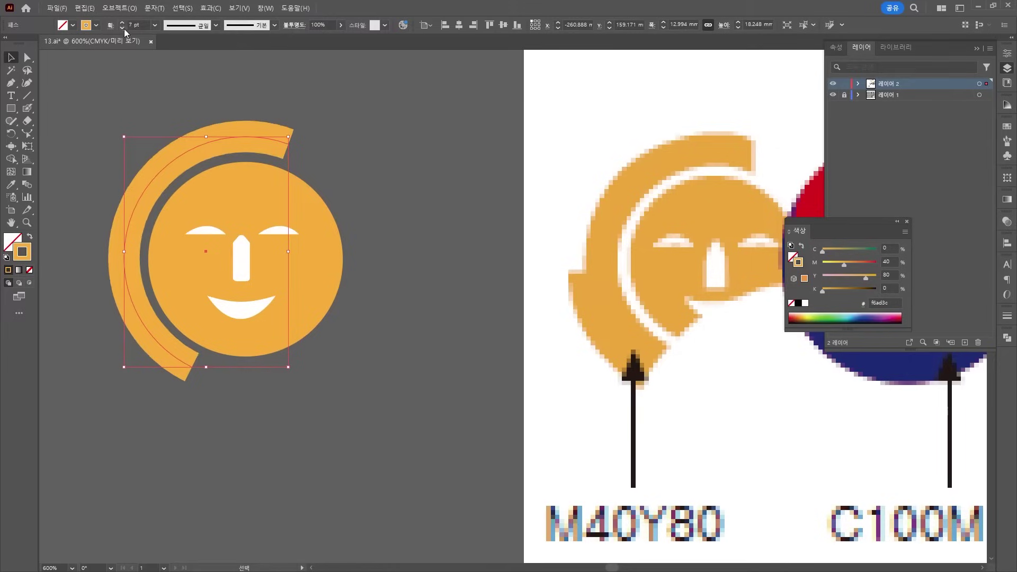
pyautogui.click(257, 120)
pyautogui.click(238, 136)
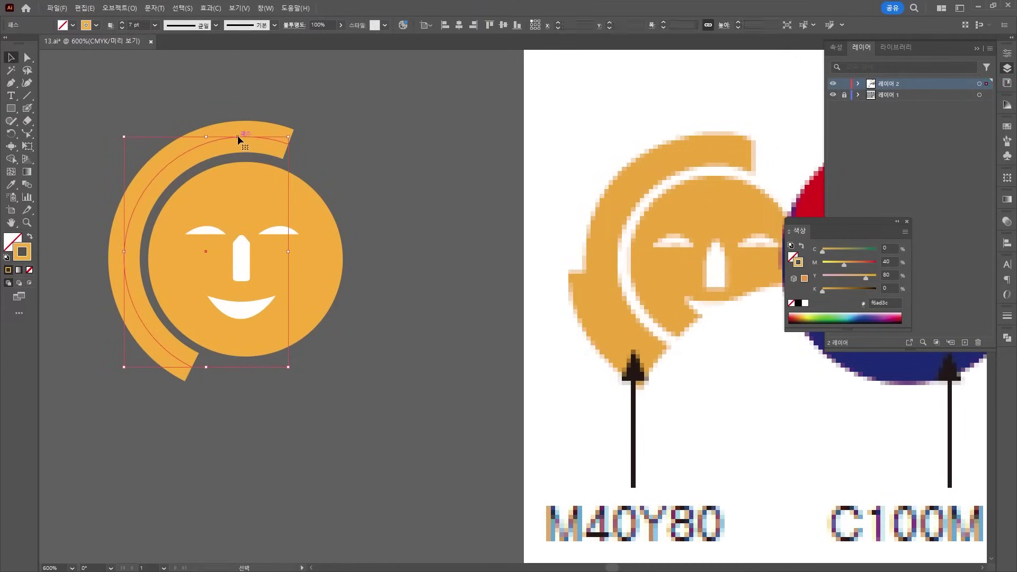
pyautogui.click(577, 279)
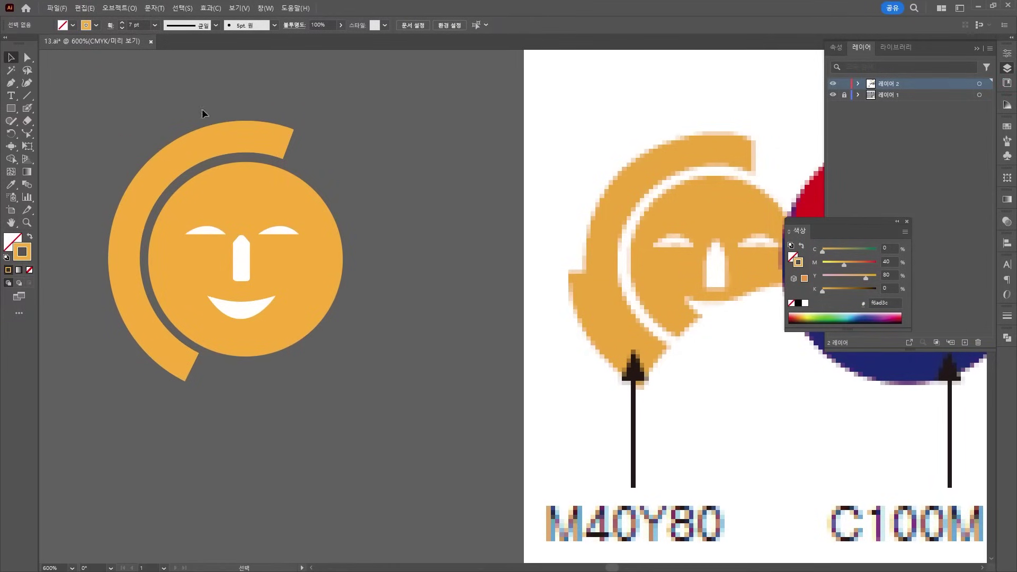
# Copy the open arc, rotate it beneath the face, and scale and place it so its end overlaps the first arc's left side
pyautogui.moveTo(206, 150); pyautogui.dragTo(149, 128)
pyautogui.moveTo(233, 117); pyautogui.dragTo(275, 91)
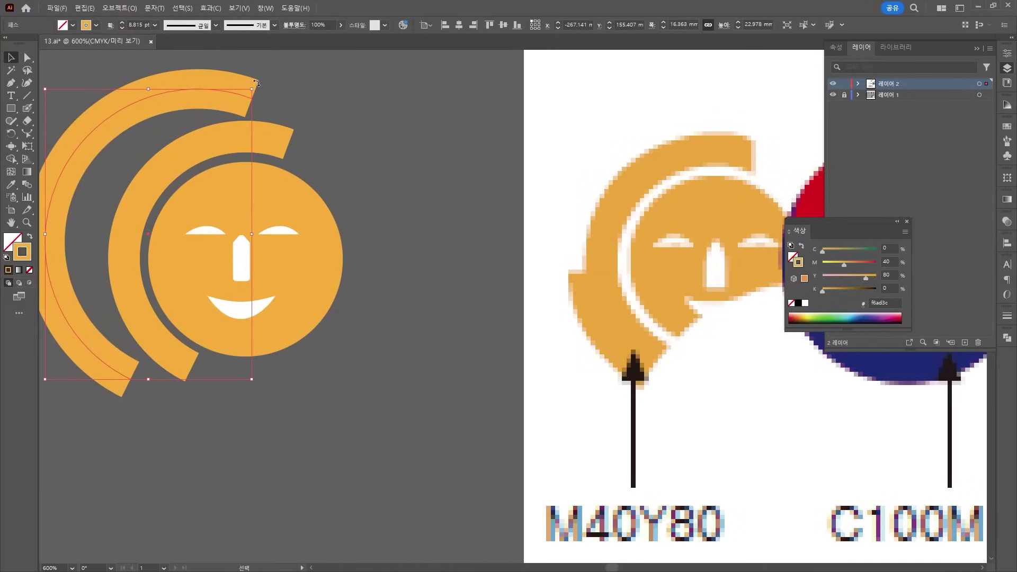
pyautogui.moveTo(256, 90); pyautogui.dragTo(177, 458)
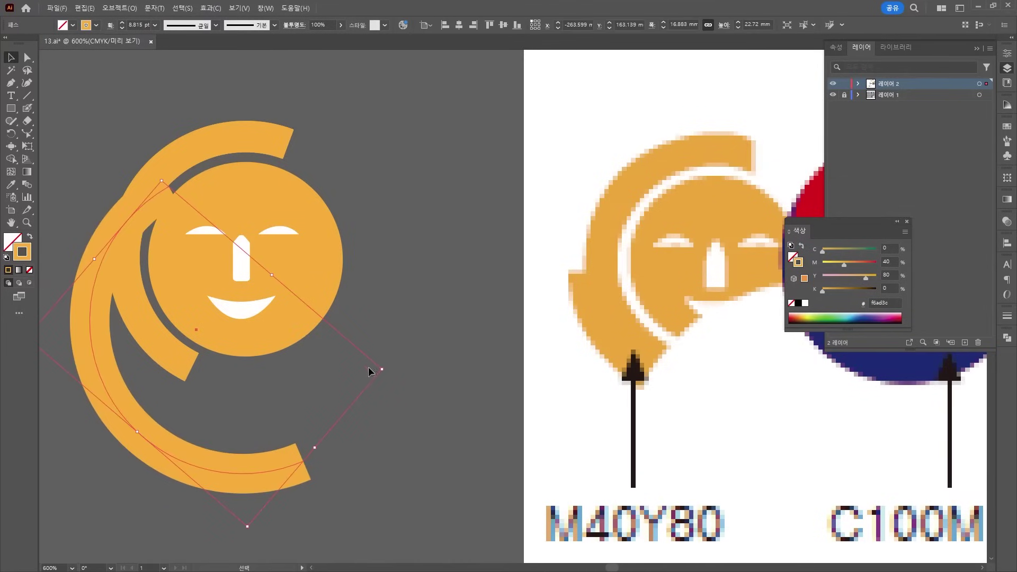
pyautogui.moveTo(390, 369); pyautogui.dragTo(393, 233)
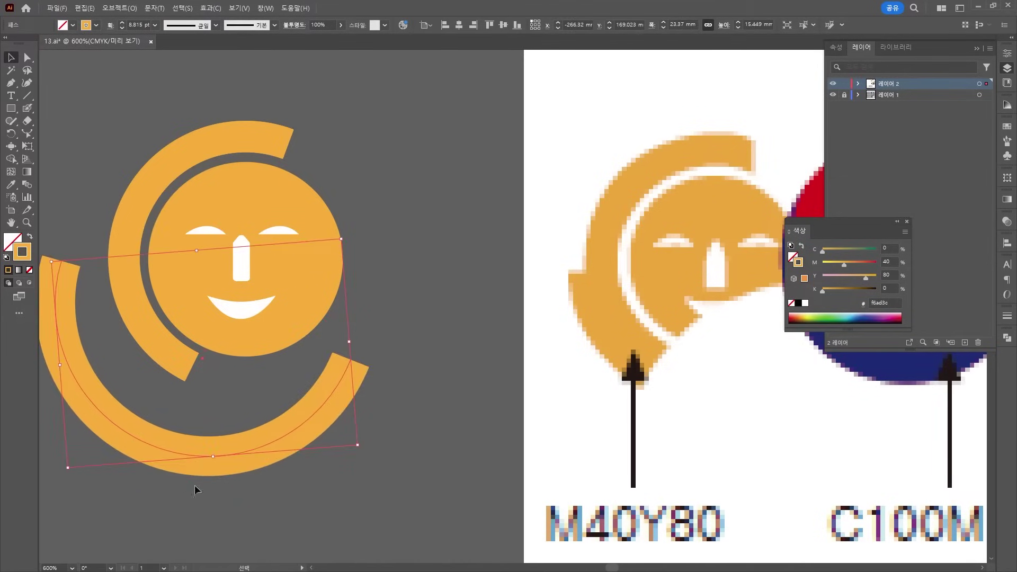
pyautogui.moveTo(205, 458); pyautogui.dragTo(280, 441)
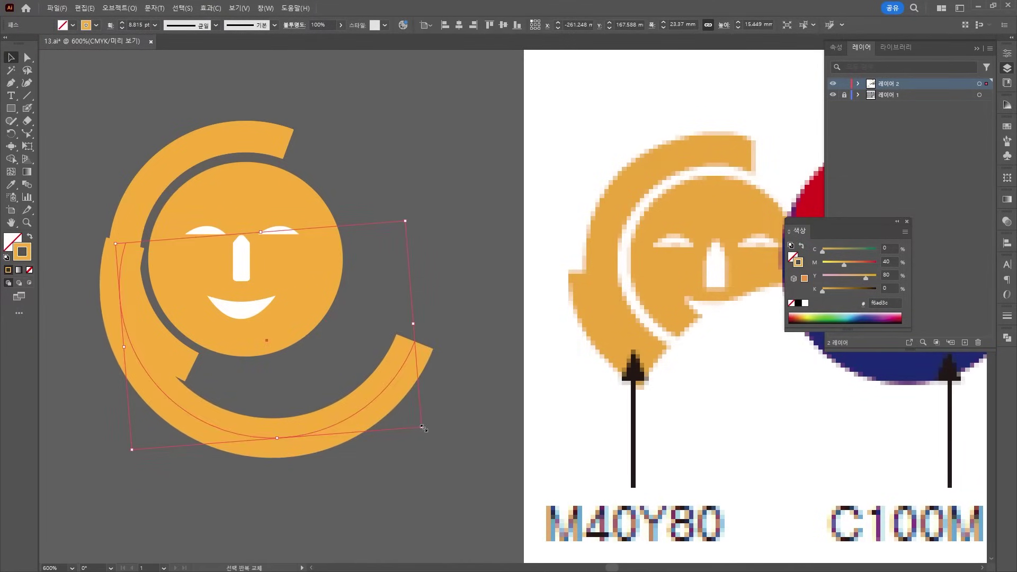
pyautogui.moveTo(424, 428); pyautogui.dragTo(391, 354)
pyautogui.moveTo(193, 404)
pyautogui.mouseDown()
pyautogui.moveTo(182, 393)
pyautogui.moveTo(188, 403)
pyautogui.mouseUp()
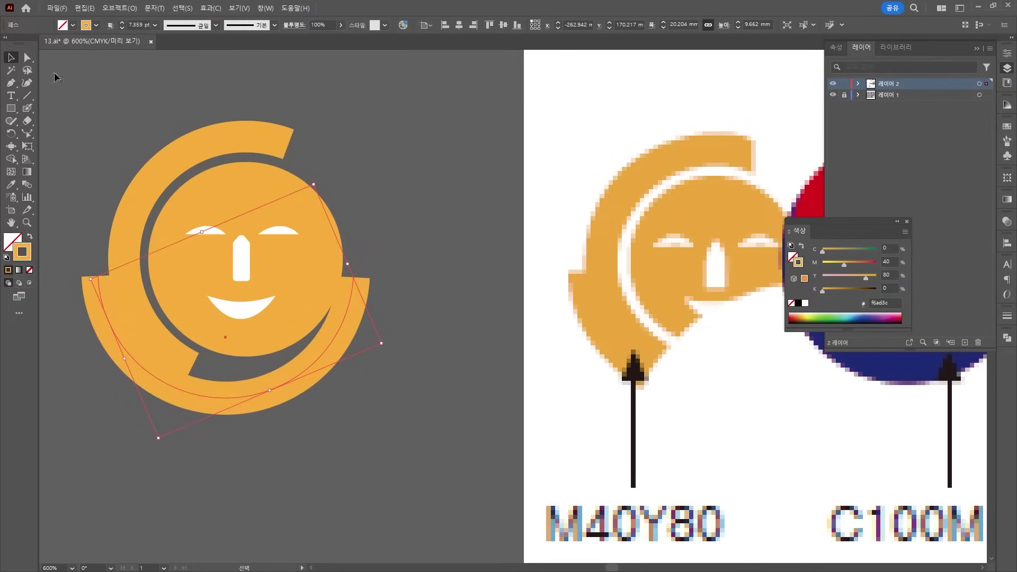
# Add an anchor point on the lower arc's lower-left curve and delete the portion beyond it, shortening the arc to the left side
pyautogui.click(10, 83)
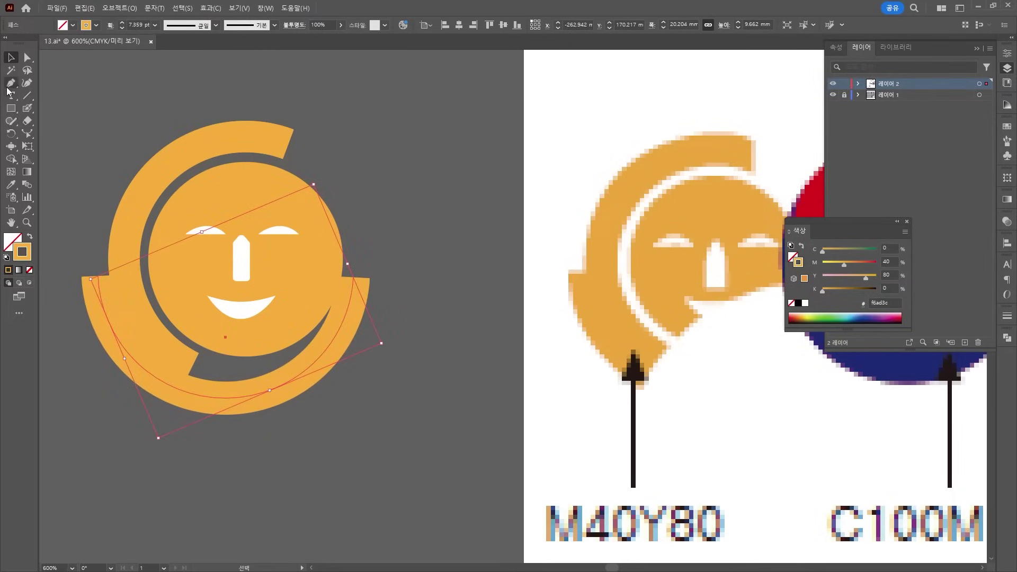
pyautogui.click(181, 393)
pyautogui.press('a')
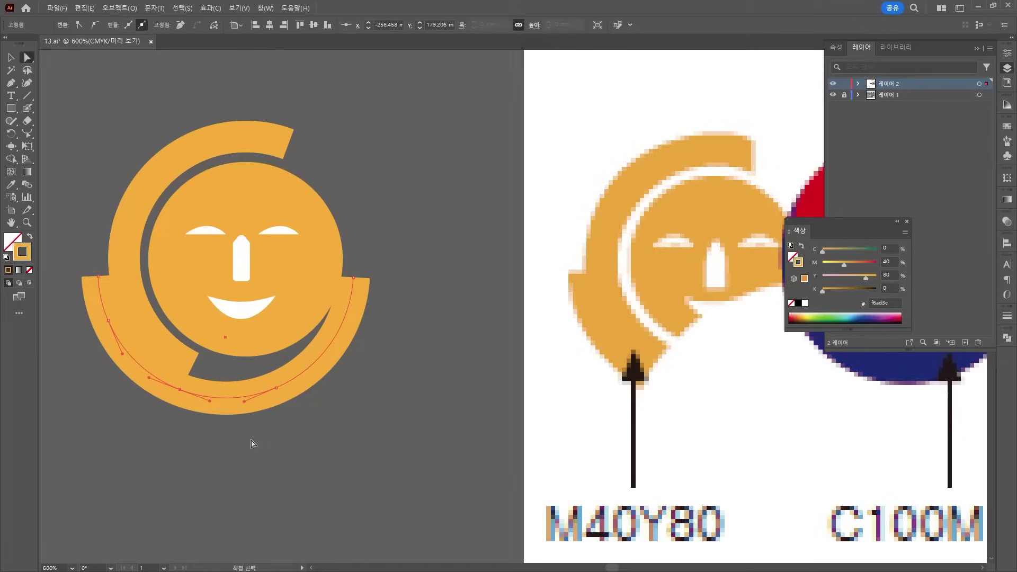
pyautogui.click(253, 381)
pyautogui.press('Delete')
pyautogui.click(377, 290)
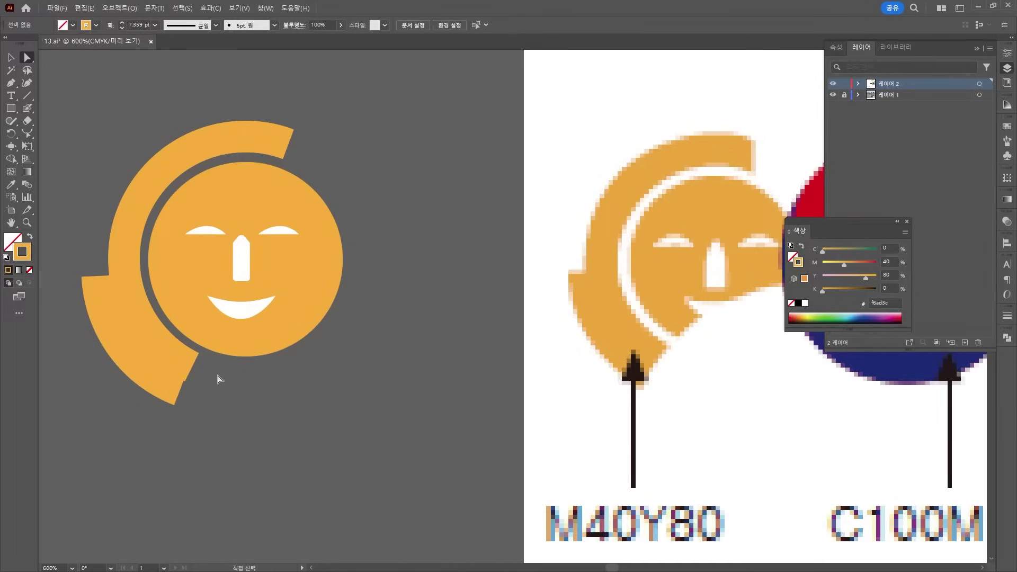
pyautogui.click(179, 394)
pyautogui.click(191, 399)
# Select both arcs and expand their fill and stroke into outlined shapes
pyautogui.press('v')
pyautogui.click(132, 350)
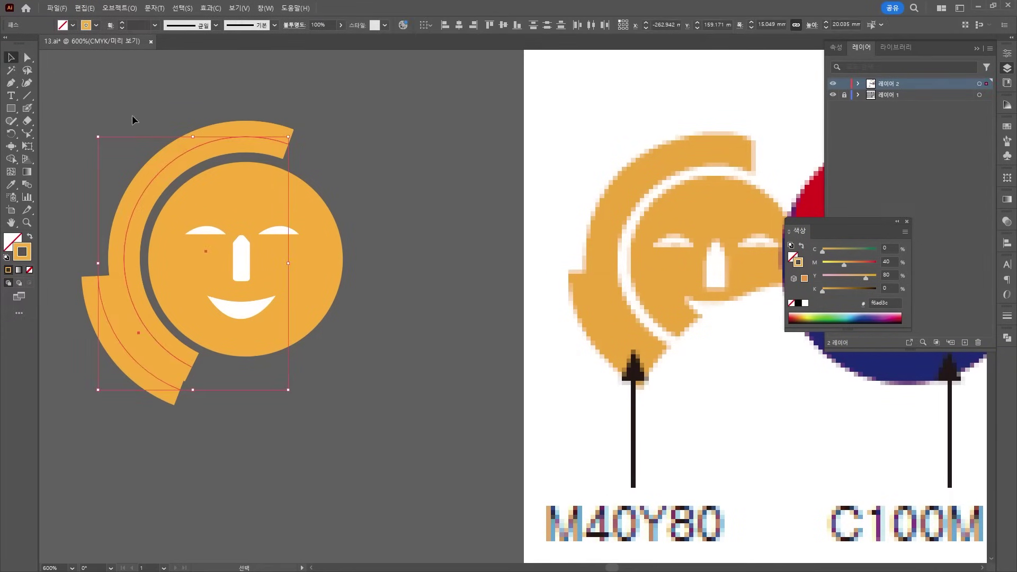
pyautogui.click(126, 8)
pyautogui.click(123, 147)
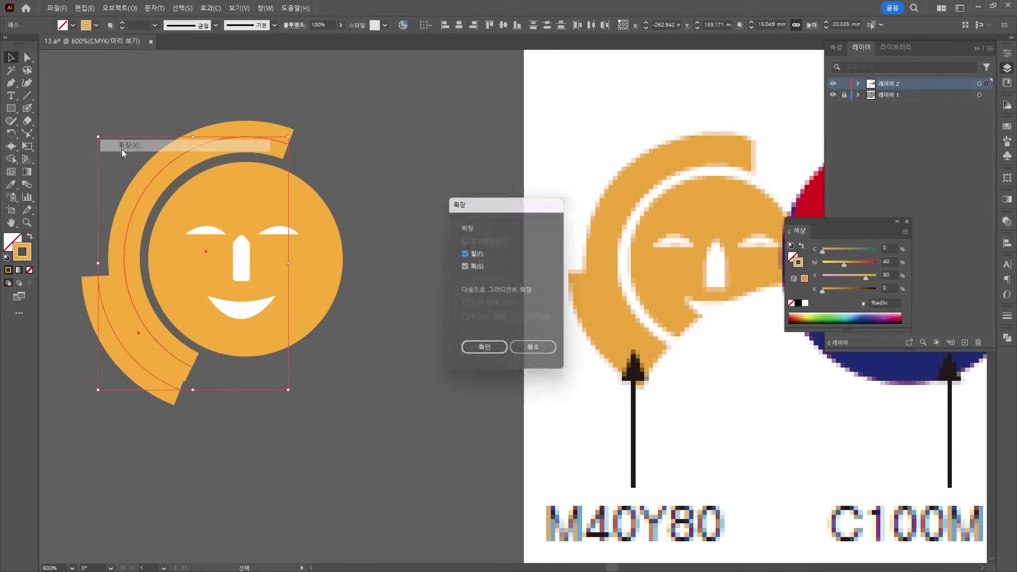
pyautogui.click(485, 354)
# Move the inner corner point of the lower arc's bottom end outward so both arcs' end edges line up
pyautogui.scroll(3, 130, 411)
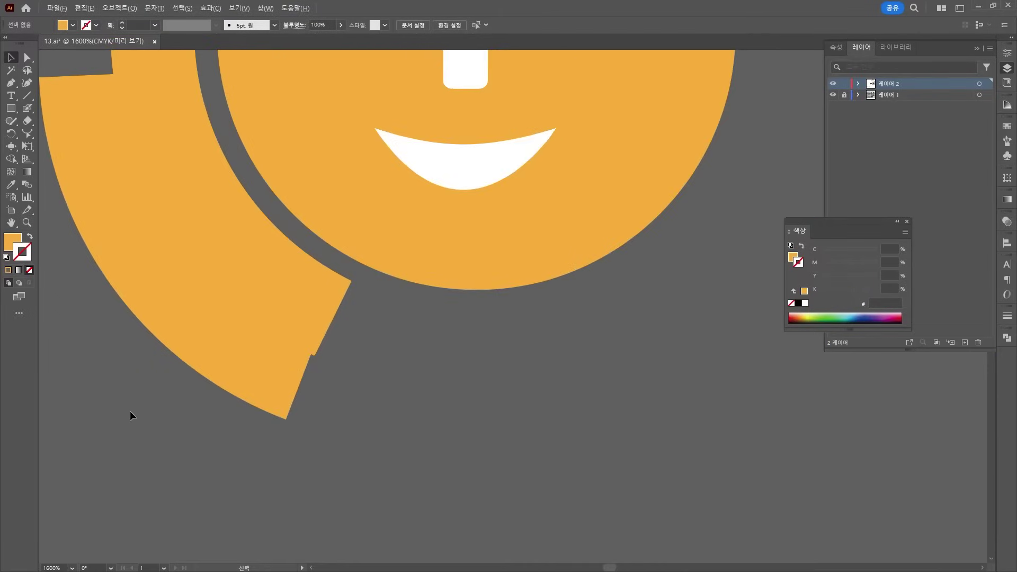
pyautogui.press('a')
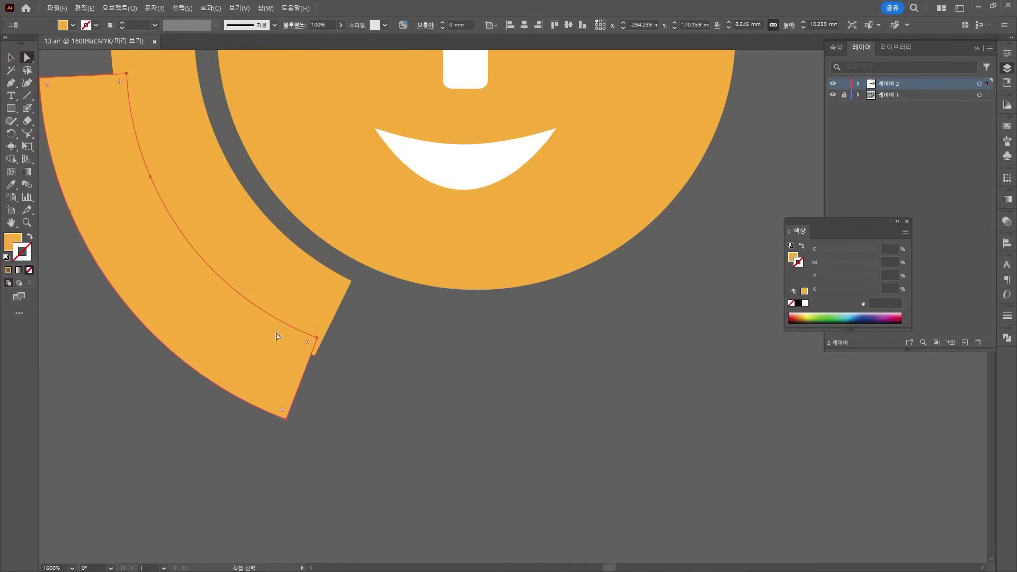
pyautogui.click(318, 338)
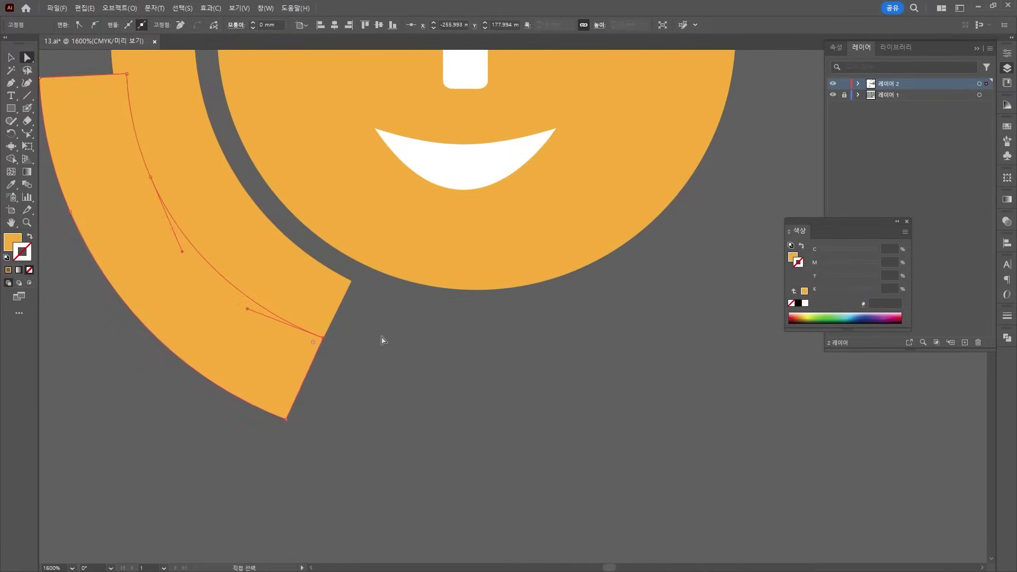
pyautogui.click(381, 340)
# Draw a vertical line across the upper arc's right end with the Pen tool and nudge it slightly left
pyautogui.scroll(-2, 417, 384)
pyautogui.scroll(-1, 416, 385)
pyautogui.scroll(-3, 512, 439)
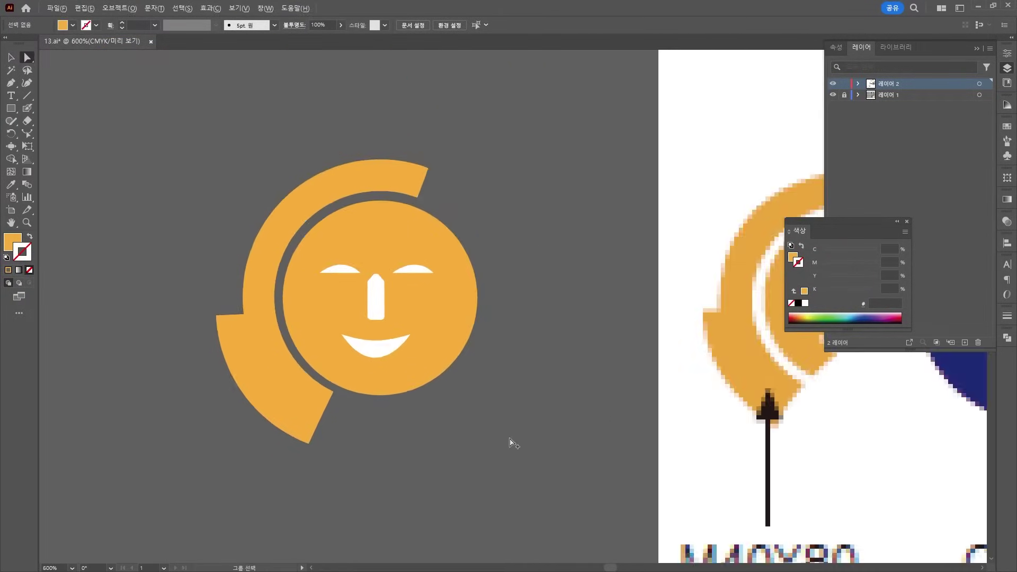
pyautogui.moveTo(511, 442); pyautogui.dragTo(365, 393)
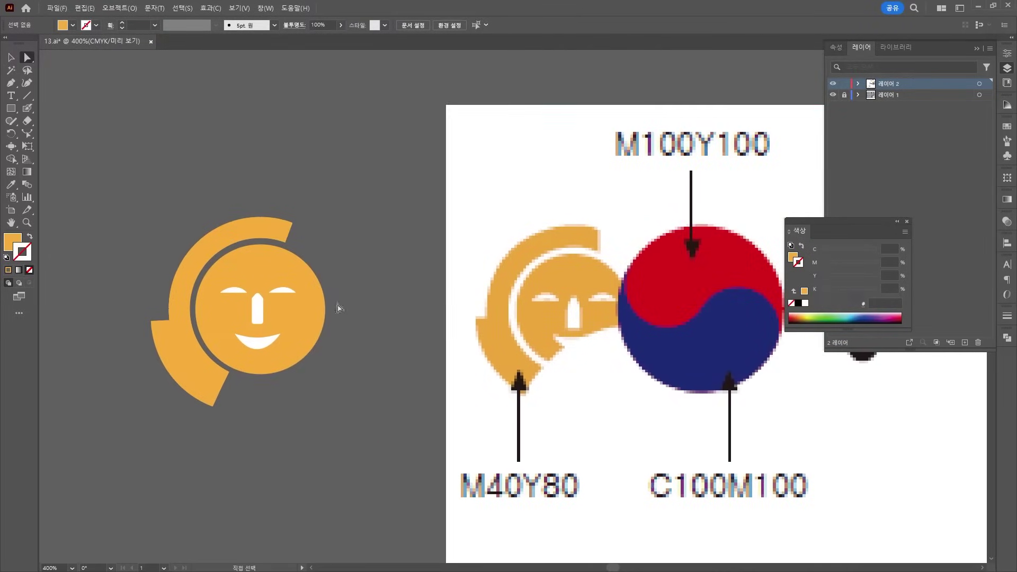
pyautogui.scroll(3, 262, 272)
pyautogui.press('p')
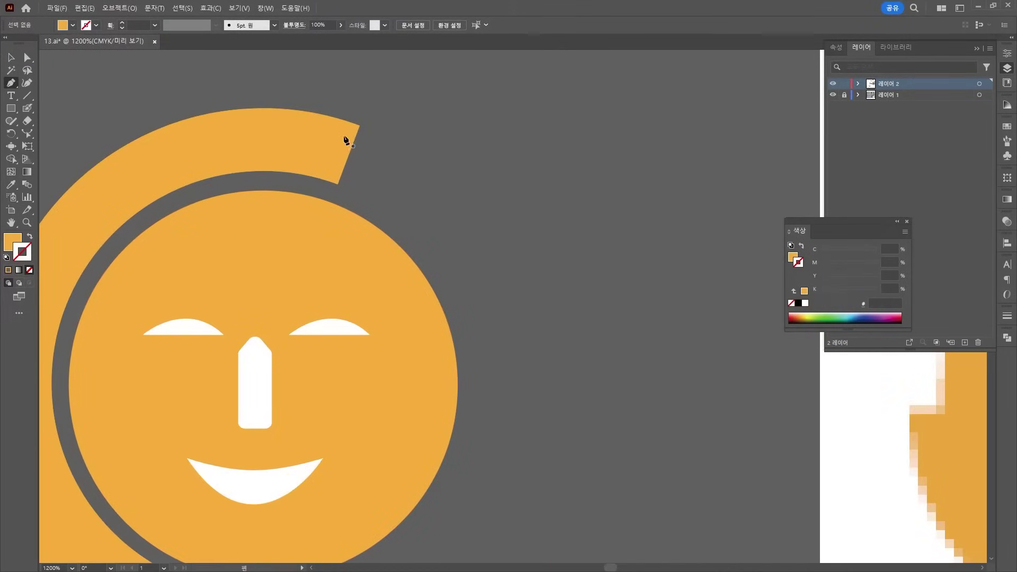
pyautogui.click(338, 97)
pyautogui.keyDown('shift'); pyautogui.click(360, 201); pyautogui.keyUp('shift')
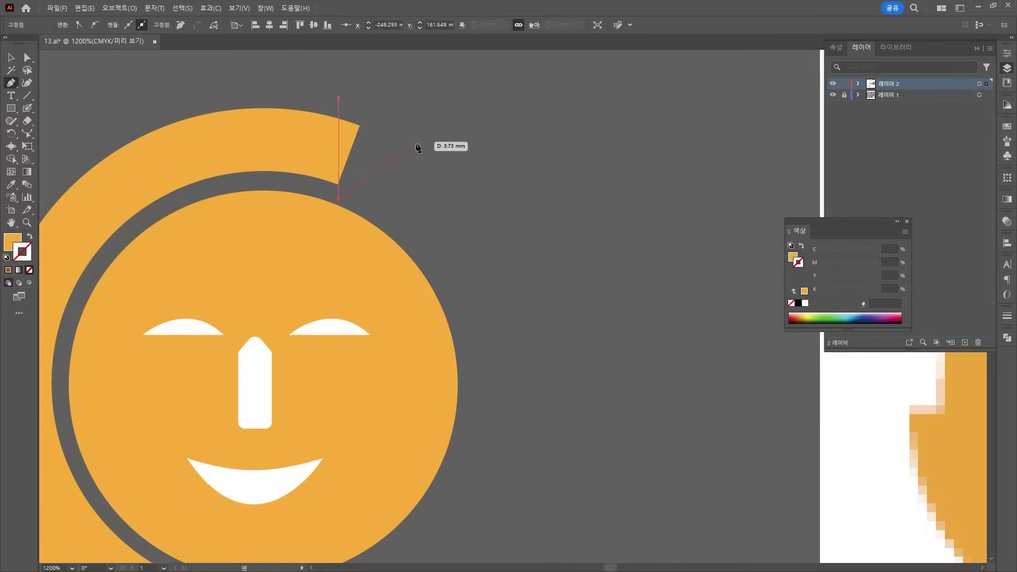
pyautogui.hotkey('ctrl', 'shift', 'a')
pyautogui.press('v')
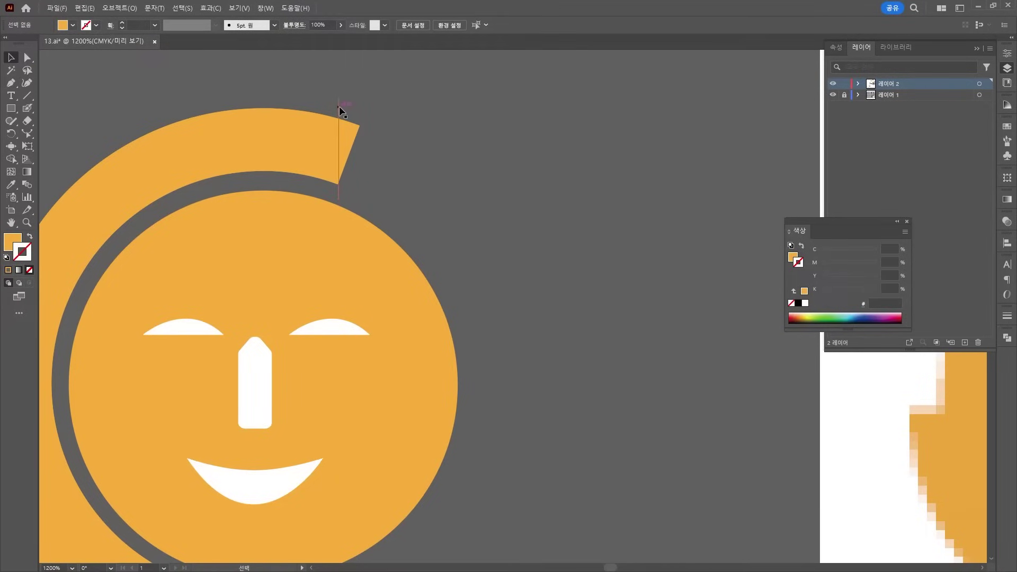
pyautogui.moveTo(339, 106); pyautogui.dragTo(335, 103)
# Cut off the upper arc's slanted end at the vertical line using Shape Builder, and remove the cutting line
pyautogui.keyDown('shift'); pyautogui.click(309, 151); pyautogui.keyUp('shift')
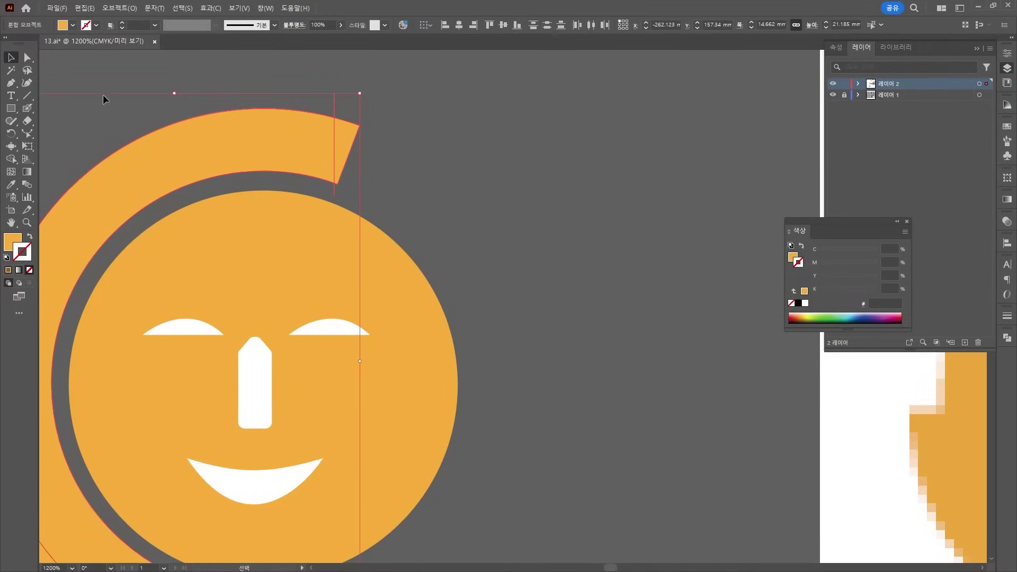
pyautogui.click(11, 159)
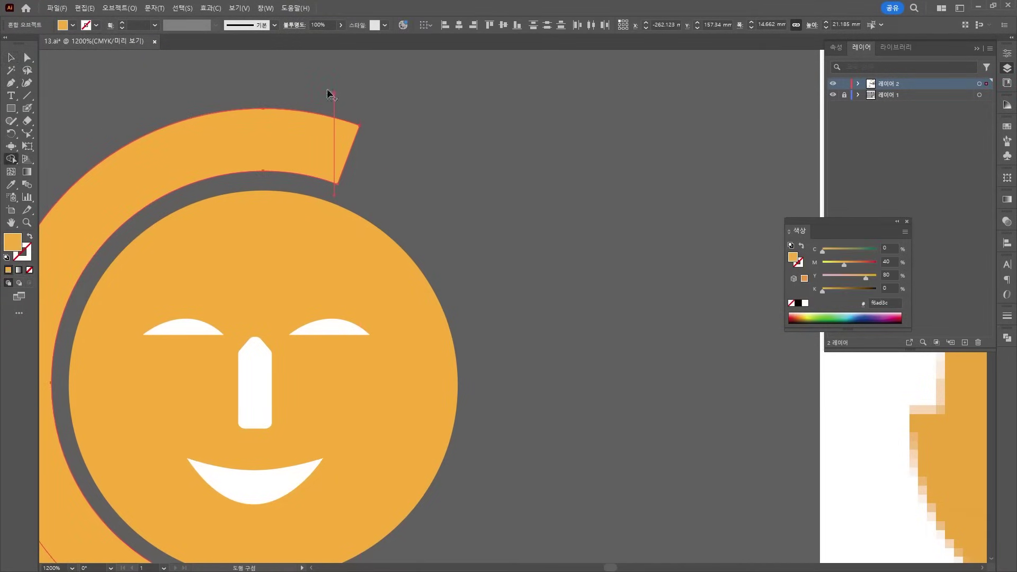
pyautogui.keyDown('alt'); pyautogui.click(341, 137); pyautogui.keyUp('alt')
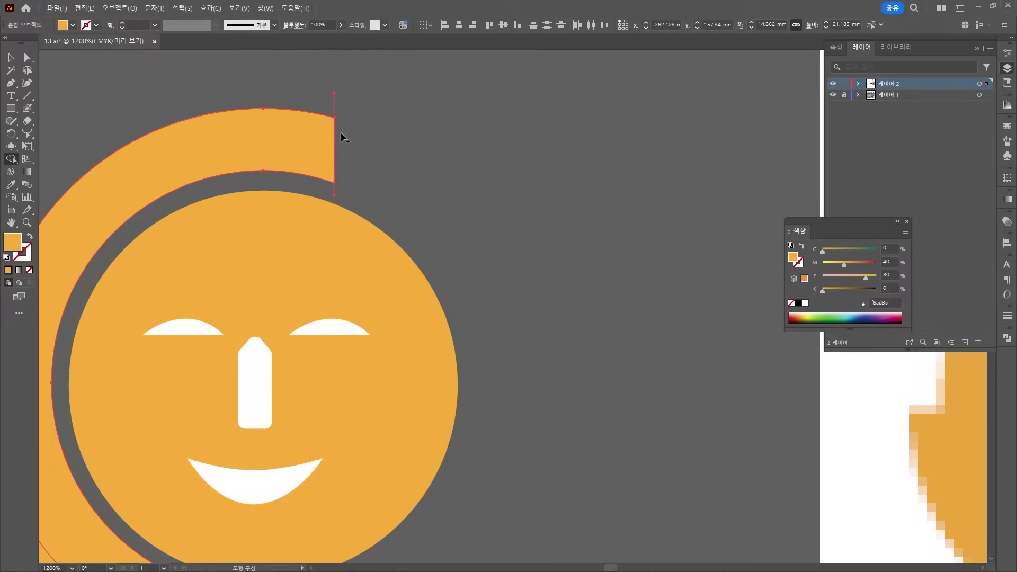
pyautogui.click(11, 57)
pyautogui.click(329, 93)
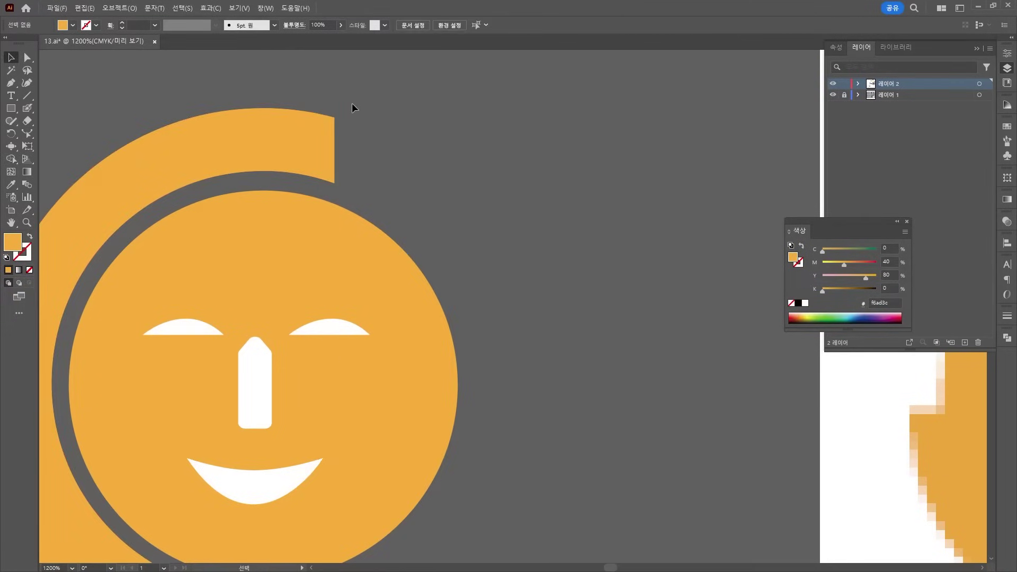
# Draw a circle about 24.5 mm in diameter overlapping the lower right of the face and mouth
pyautogui.press('/')
pyautogui.scroll(-2, 480, 223)
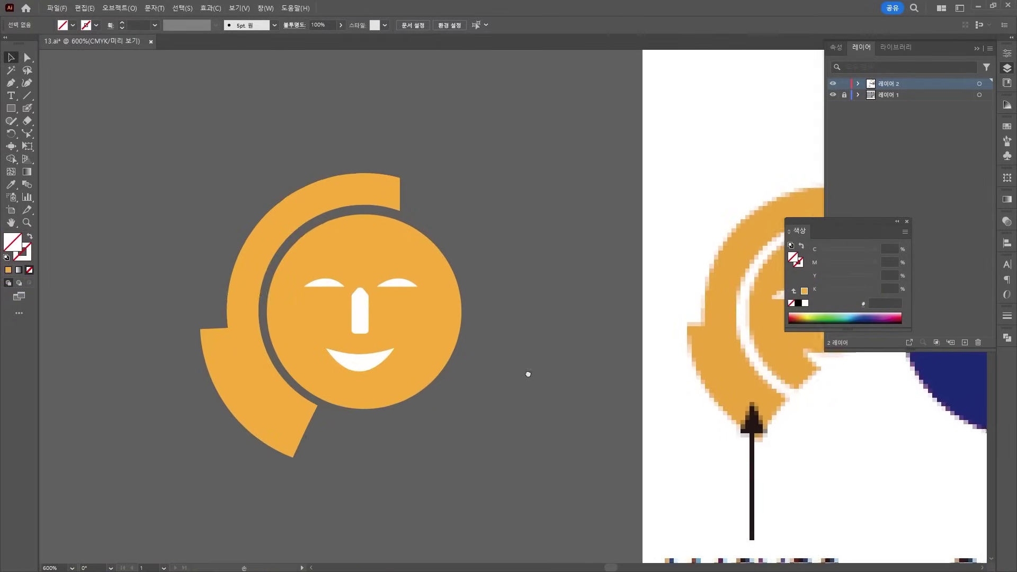
pyautogui.moveTo(529, 374); pyautogui.dragTo(424, 375)
pyautogui.scroll(-1, 425, 375)
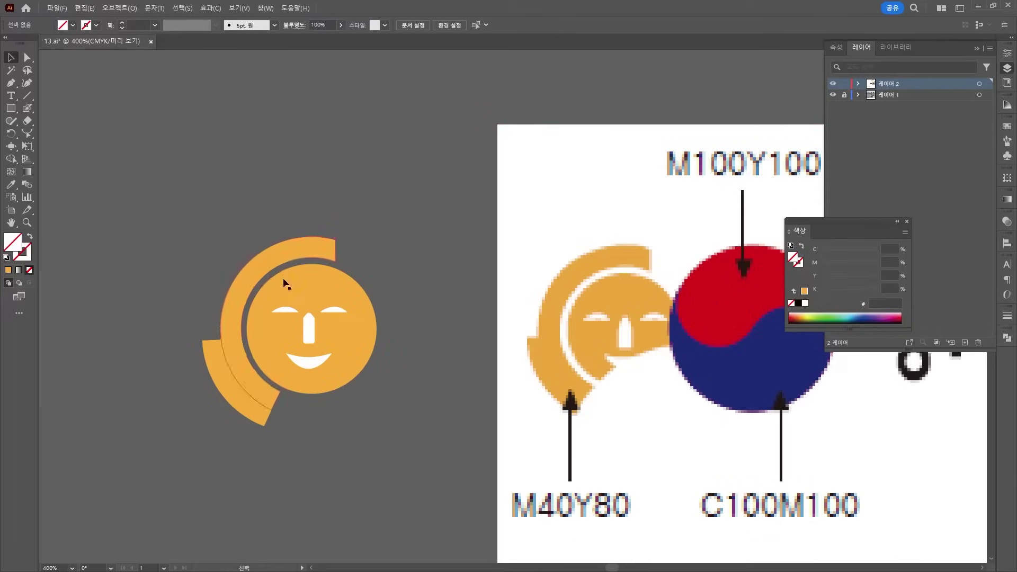
pyautogui.moveTo(20, 111); pyautogui.dragTo(90, 133)
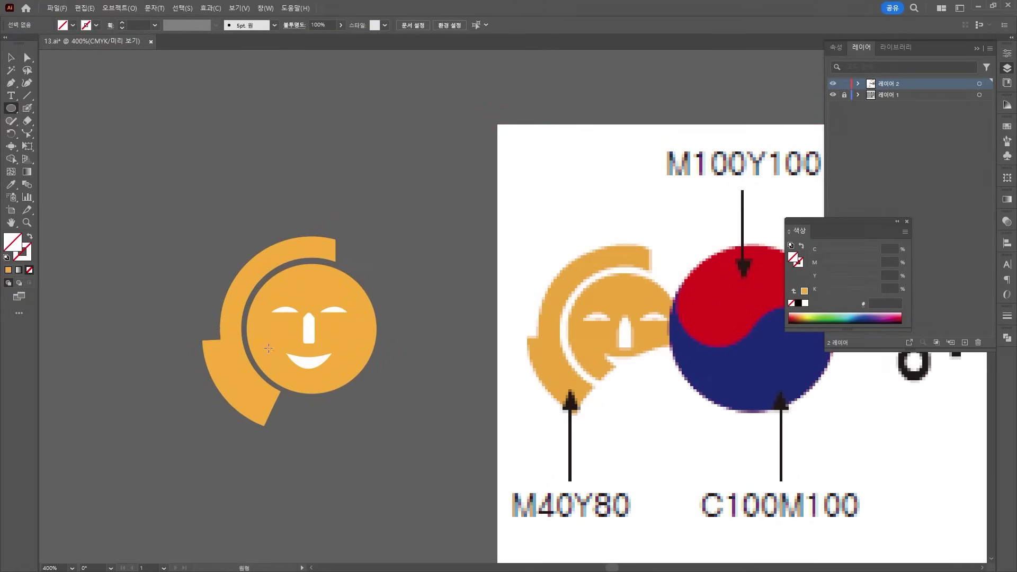
pyautogui.moveTo(268, 348); pyautogui.dragTo(474, 554)
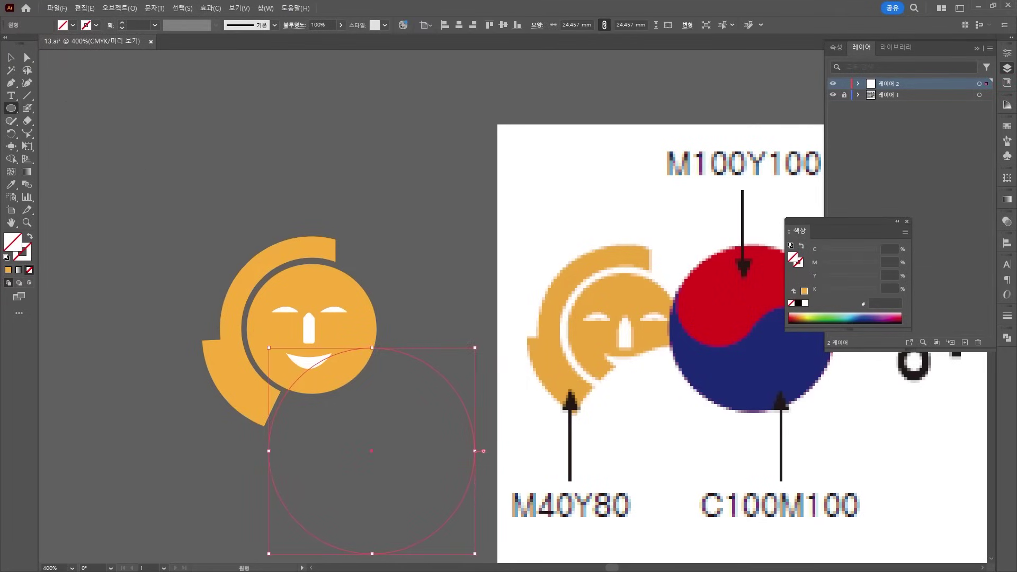
# Give the cutting circle a white fill with no stroke, and shift it slightly up and left over the mouth
pyautogui.press('d')
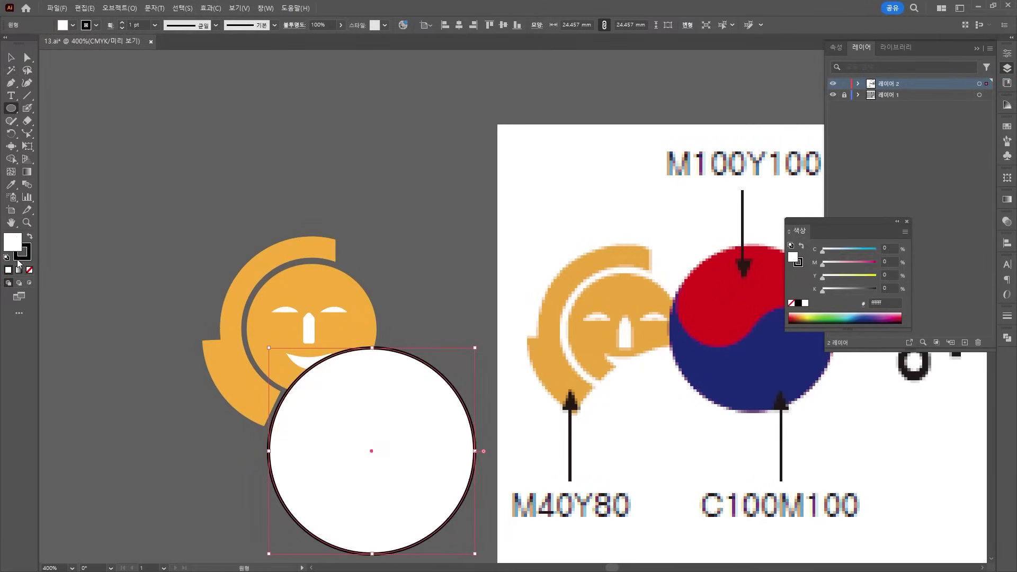
pyautogui.press('x')
pyautogui.press('/')
pyautogui.click(12, 54)
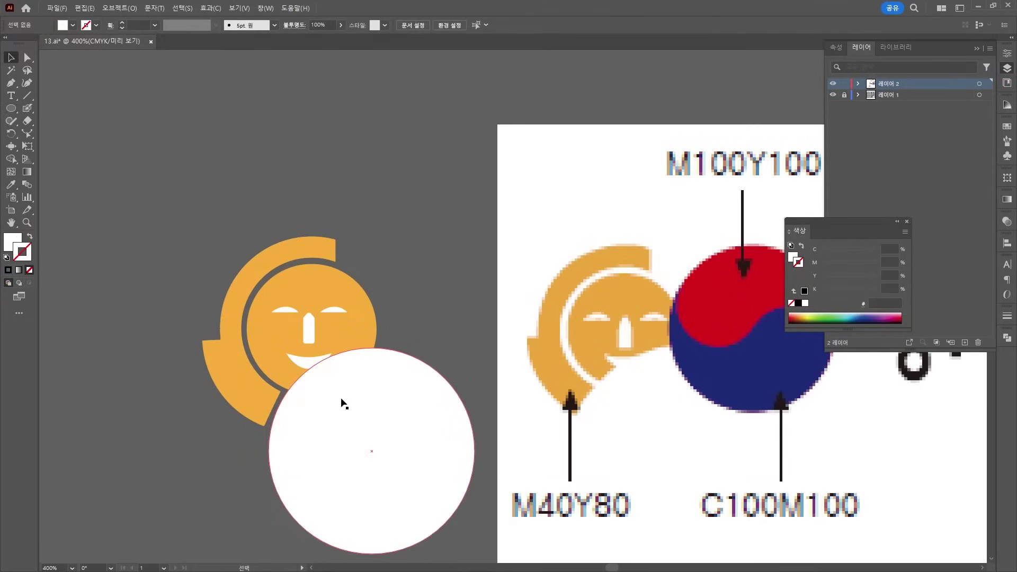
pyautogui.moveTo(340, 398); pyautogui.dragTo(336, 389)
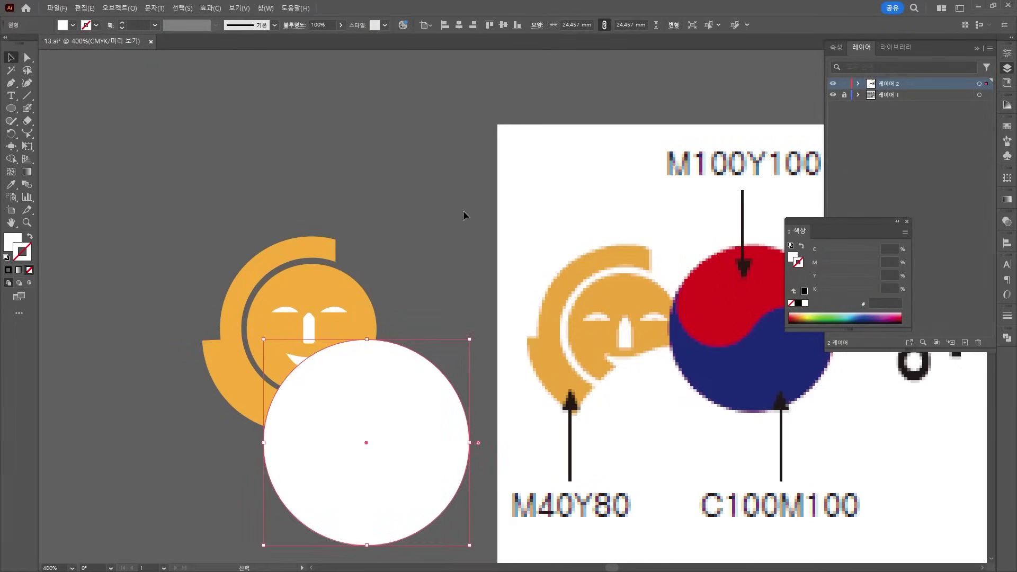
# Select the whole face artwork with the circle and remove the circle and everything it overlaps using Shape Builder
pyautogui.click(455, 220)
pyautogui.moveTo(404, 221); pyautogui.dragTo(204, 477)
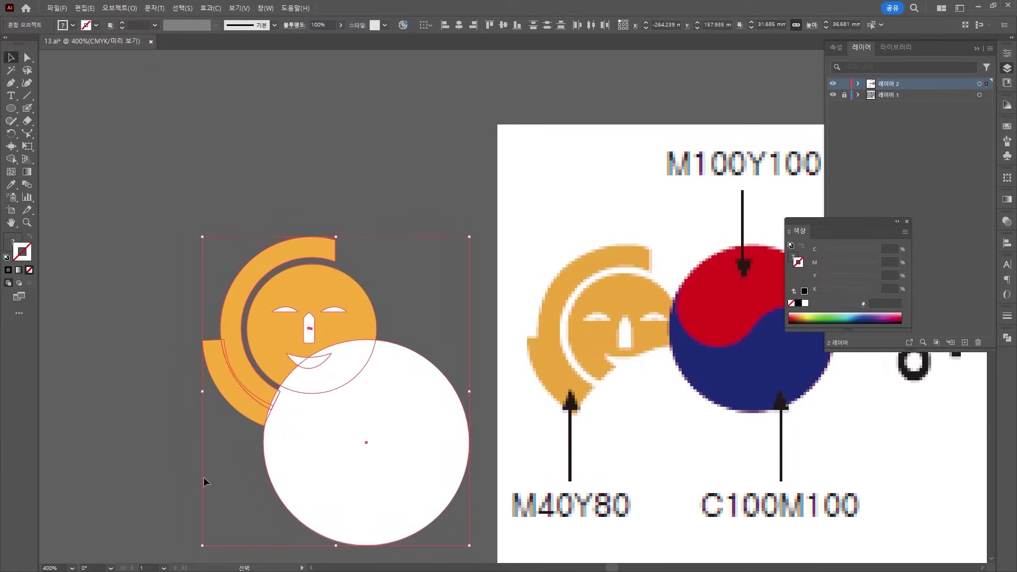
pyautogui.click(11, 158)
pyautogui.keyDown('alt'); pyautogui.click(390, 369); pyautogui.keyUp('alt')
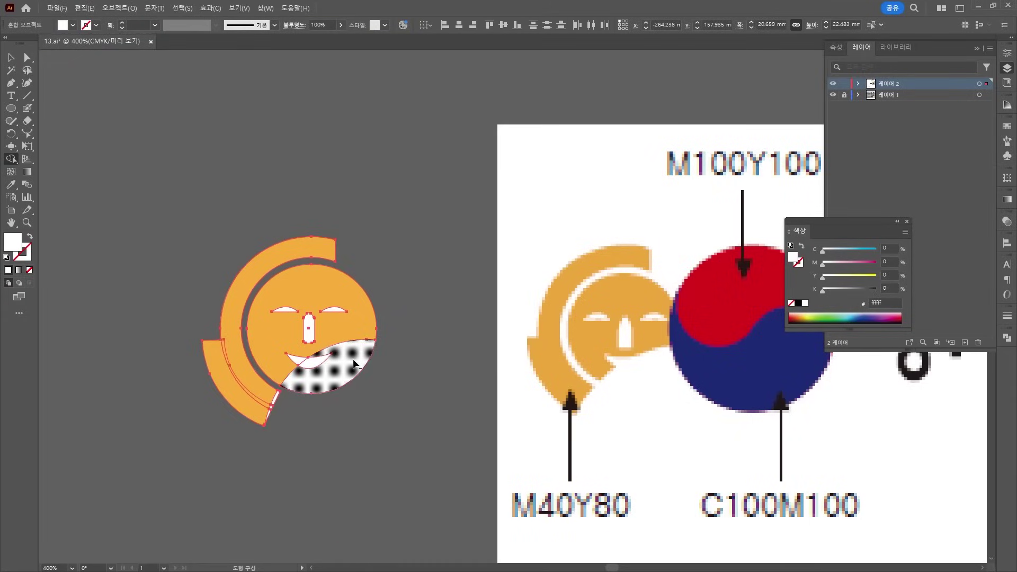
pyautogui.keyDown('alt'); pyautogui.click(353, 364); pyautogui.keyUp('alt')
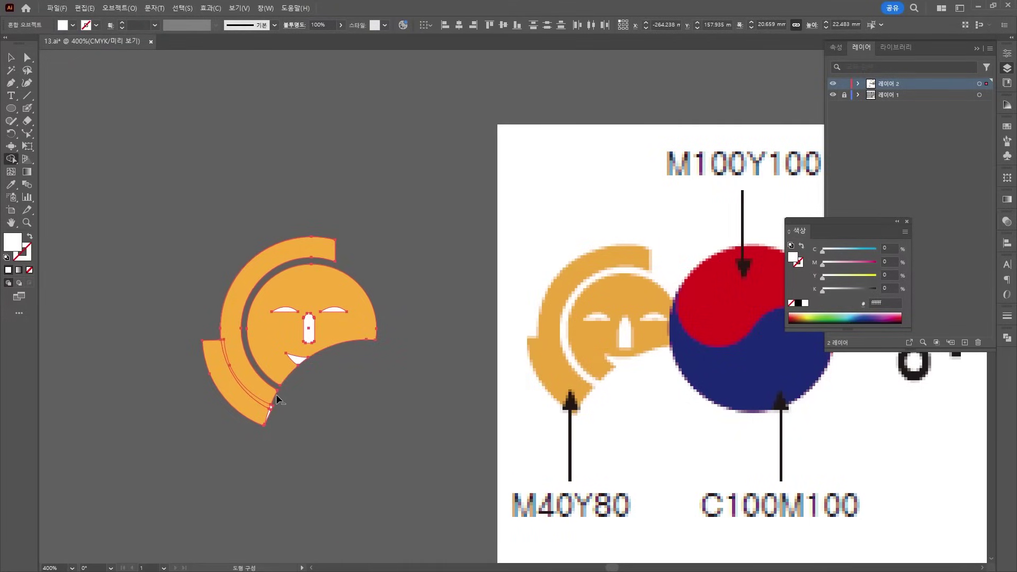
pyautogui.keyDown('alt'); pyautogui.scroll(4, 276, 394); pyautogui.keyUp('alt')
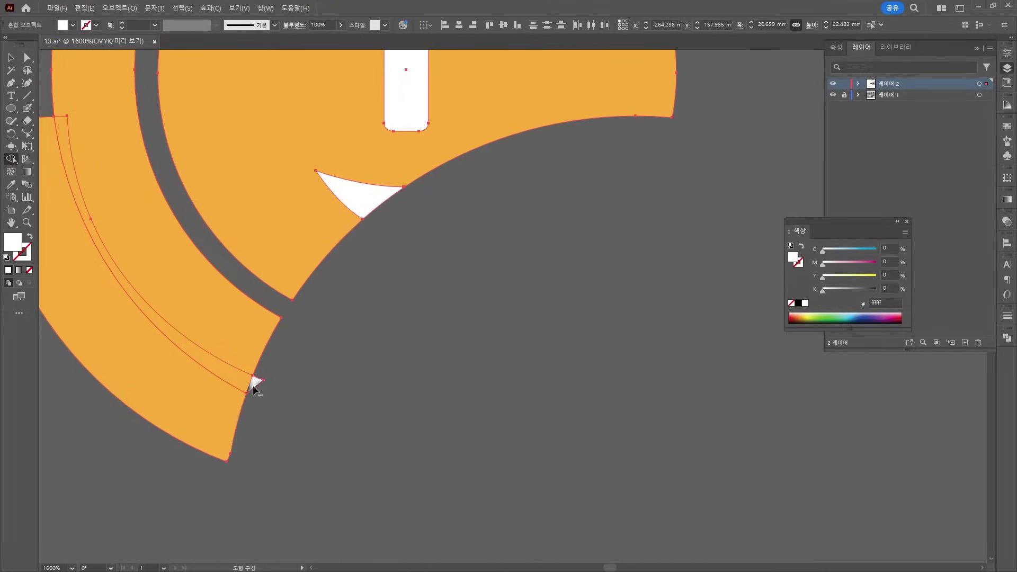
pyautogui.keyDown('alt'); pyautogui.scroll(-4, 318, 421); pyautogui.keyUp('alt')
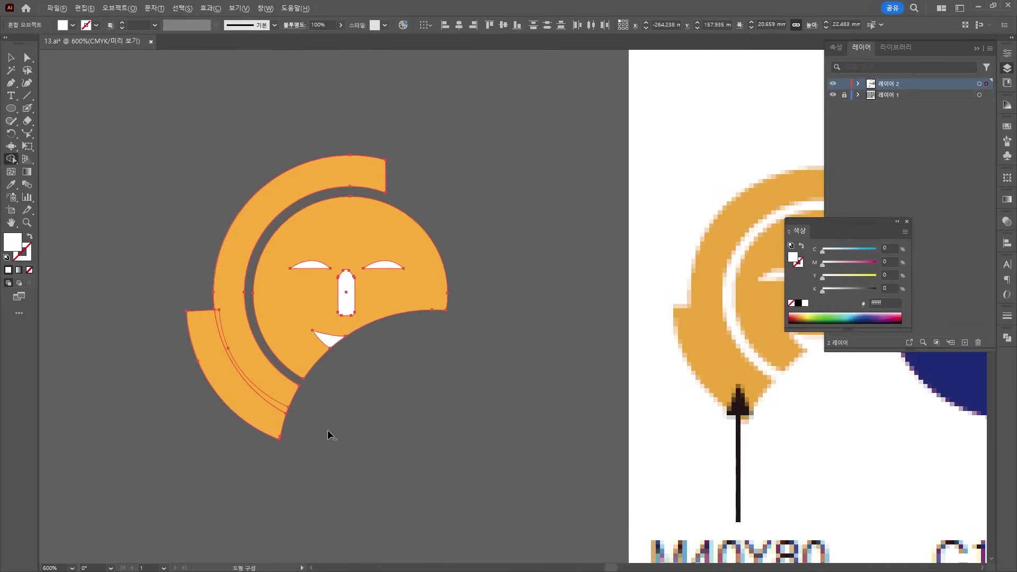
# Delete the extra anchor point near the lower arc's bottom tip to smooth its cut edge
pyautogui.scroll(5, 323, 450)
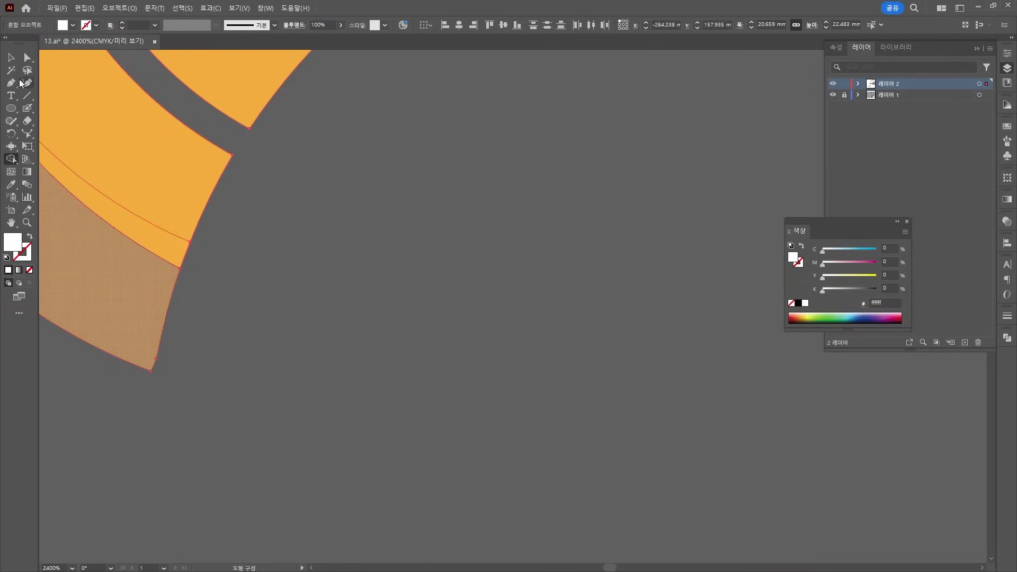
pyautogui.moveTo(21, 84); pyautogui.dragTo(53, 110)
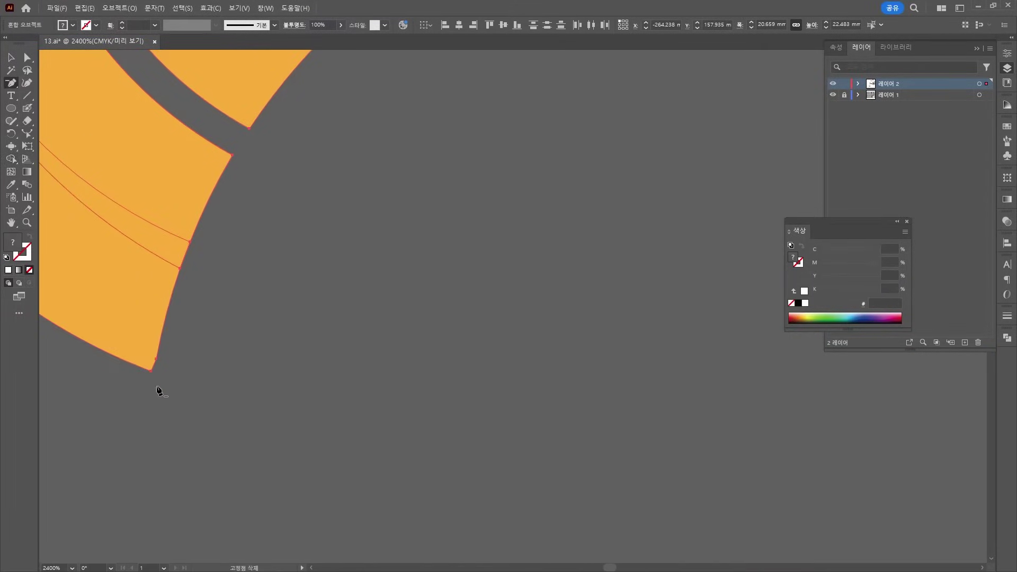
pyautogui.click(158, 362)
pyautogui.press('v')
pyautogui.scroll(-5, 332, 339)
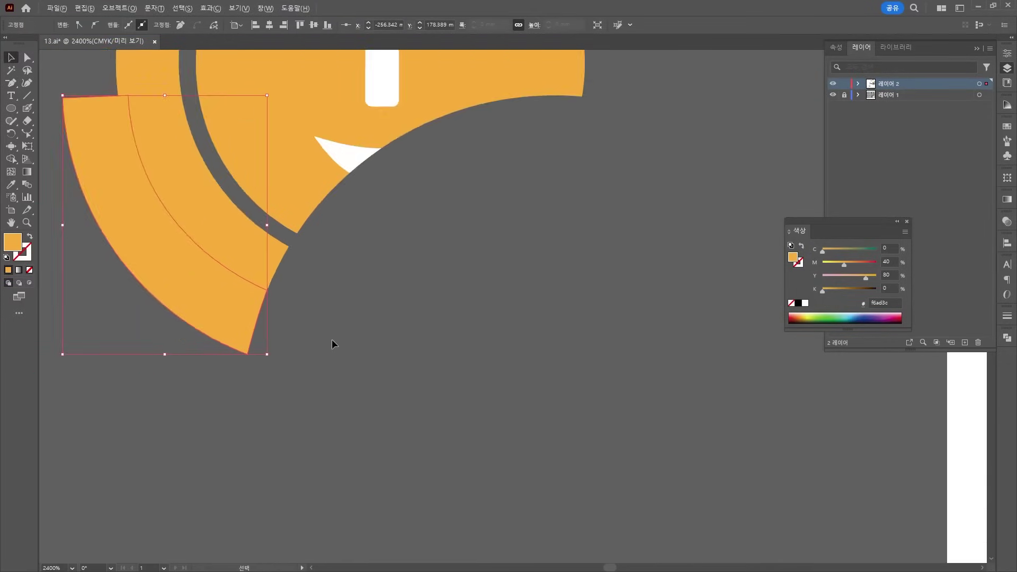
pyautogui.click(436, 357)
# Move the reference image to the right to make room beside the face
pyautogui.press('space')
pyautogui.moveTo(436, 358); pyautogui.dragTo(262, 317)
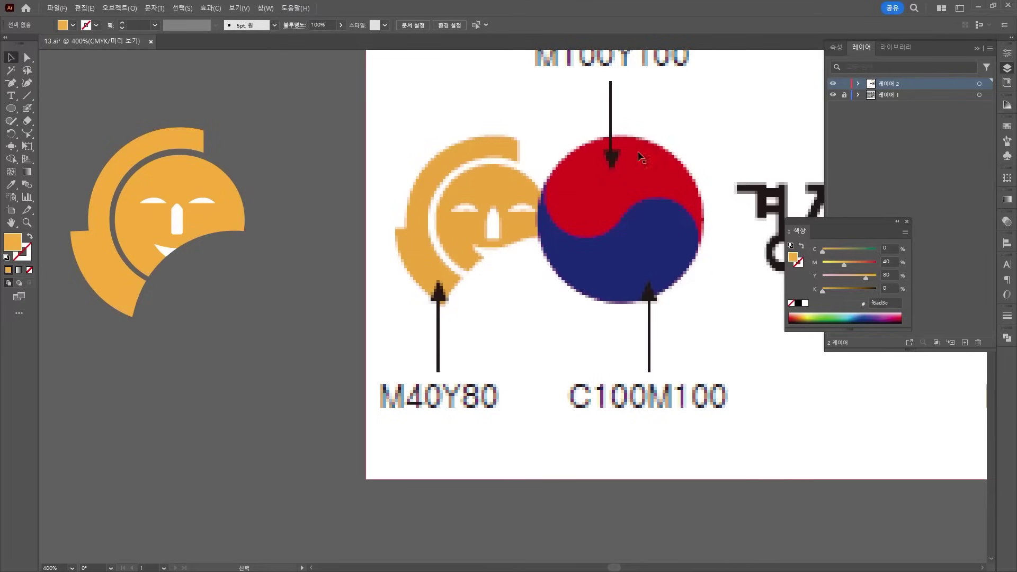
pyautogui.moveTo(502, 234); pyautogui.dragTo(634, 234)
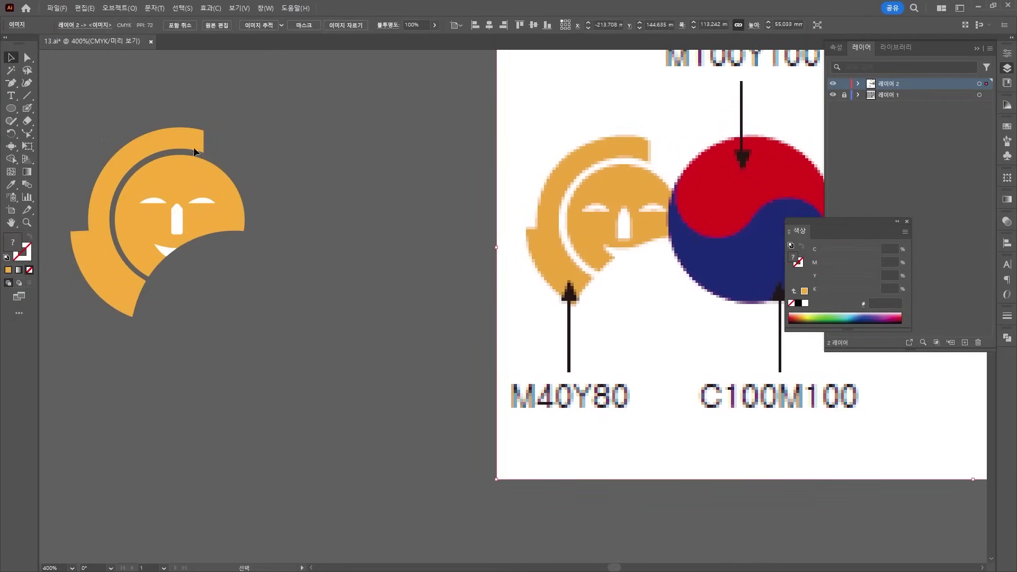
# Draw a circle 23.2 mm in diameter between the face and the reference image for the taegeuk symbol
pyautogui.click(11, 108)
pyautogui.moveTo(229, 137); pyautogui.dragTo(471, 326)
pyautogui.press('v')
pyautogui.click(412, 166)
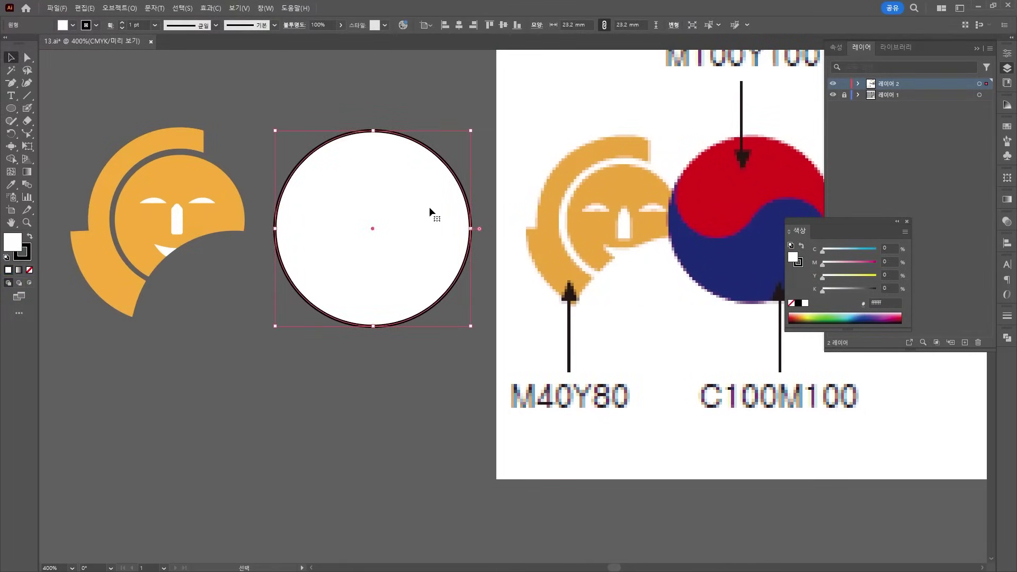
# Scale a copy of the circle uniformly to 50% about its center with stroke and effect scaling turned off
pyautogui.click(28, 136)
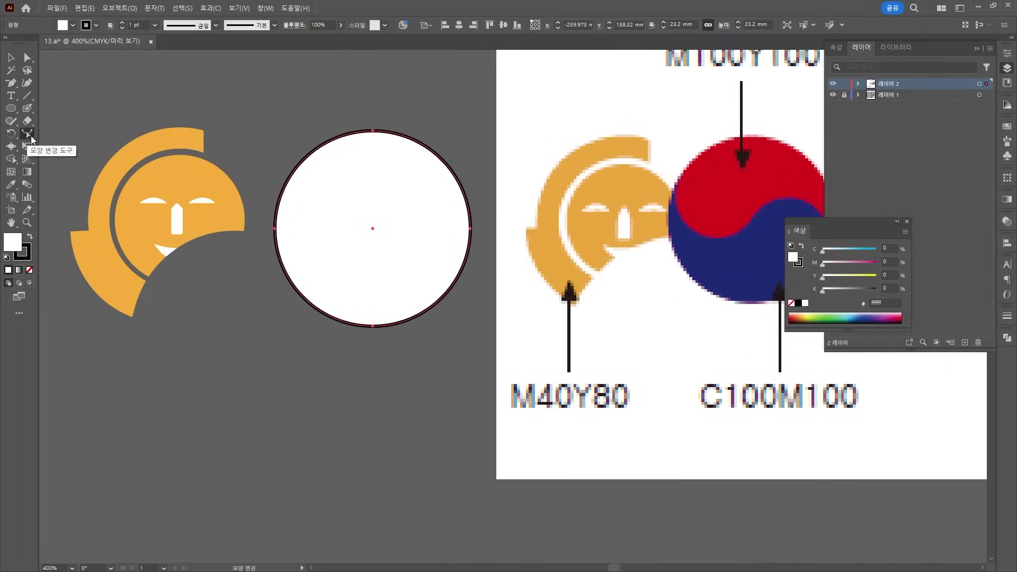
pyautogui.moveTo(33, 138)
pyautogui.mouseDown()
pyautogui.moveTo(27, 132)
pyautogui.moveTo(82, 139)
pyautogui.moveTo(48, 139)
pyautogui.mouseUp()
pyautogui.doubleClick(28, 135)
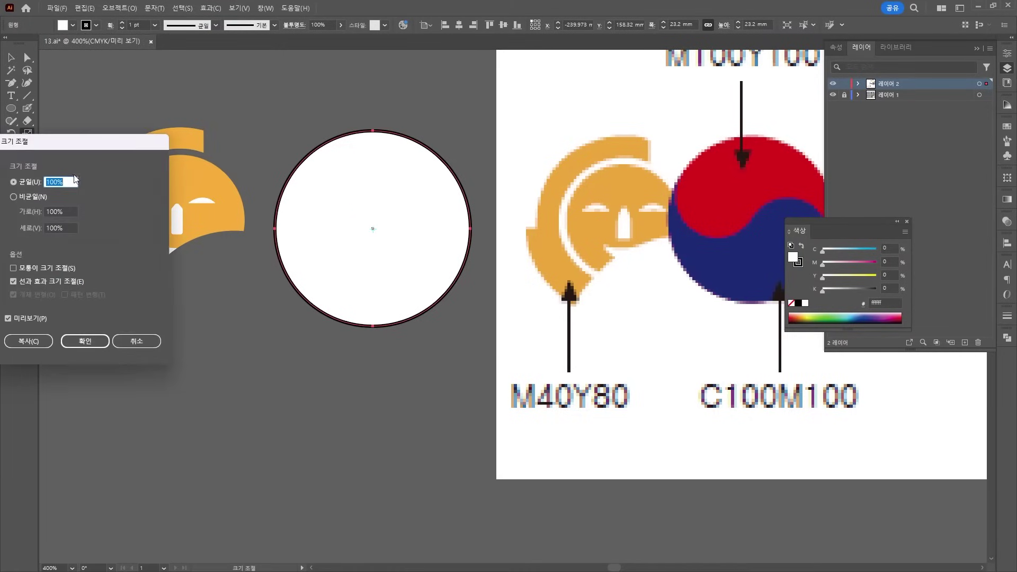
pyautogui.write('50')
pyautogui.click(15, 282)
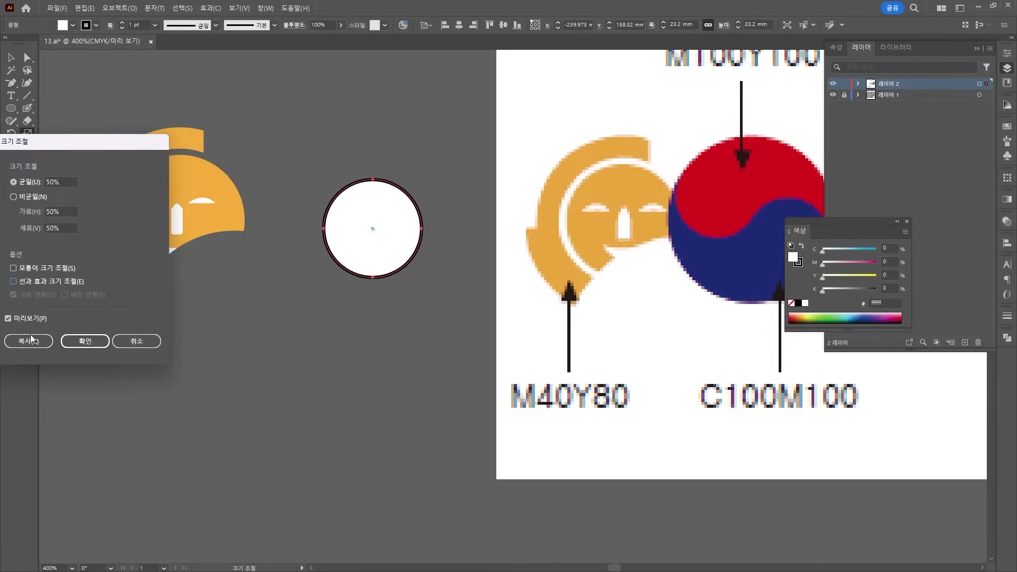
pyautogui.click(33, 342)
# Remove the strokes from both concentric circles and fill the inner one with brownish orange (C 23.48, M 52.05, Y 85.44)
pyautogui.click(10, 57)
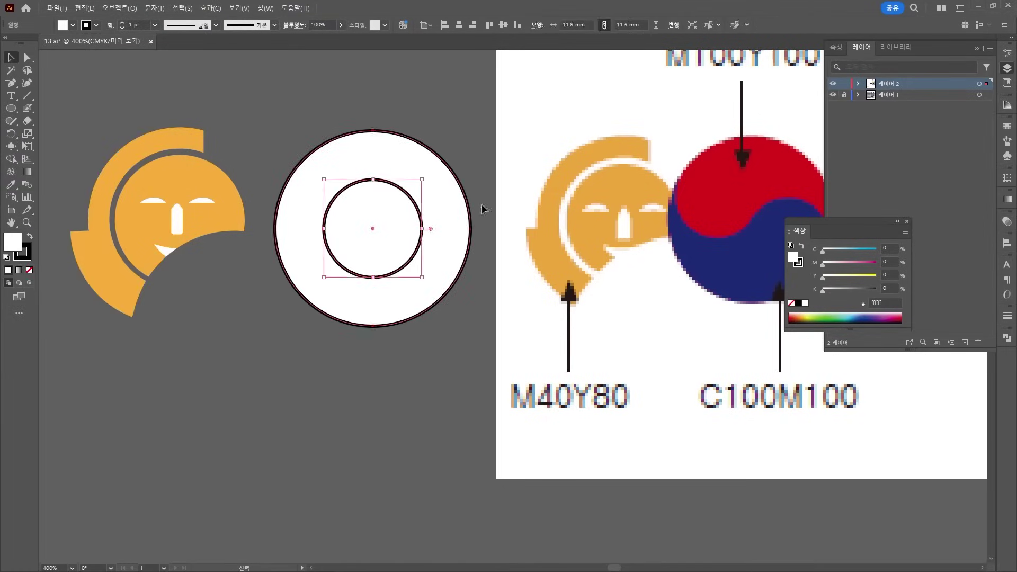
pyautogui.click(21, 251)
pyautogui.click(29, 270)
pyautogui.hotkey('ctrl', 'shift', 'a')
pyautogui.click(377, 206)
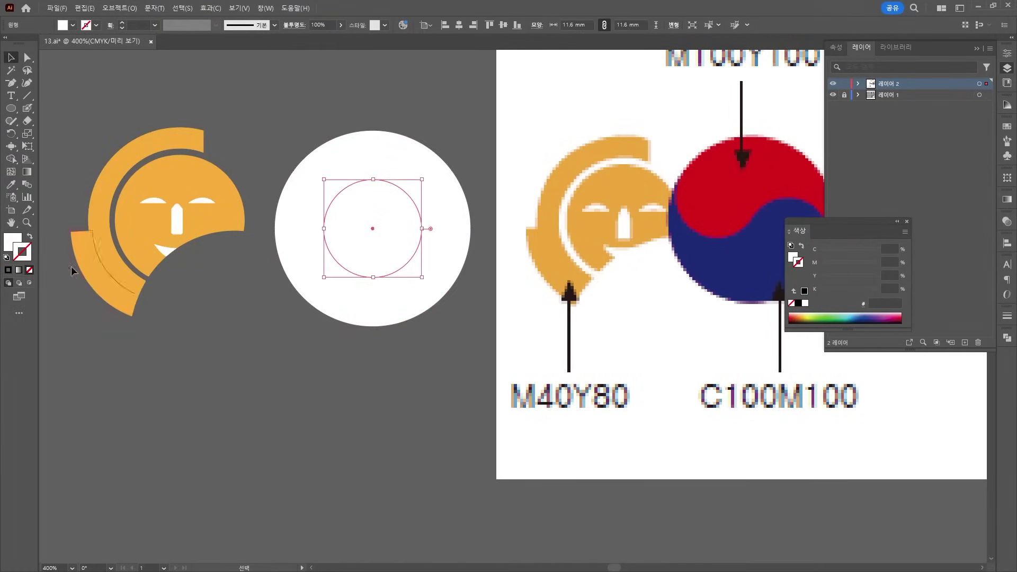
pyautogui.doubleClick(18, 238)
pyautogui.click(617, 145)
pyautogui.press('Return')
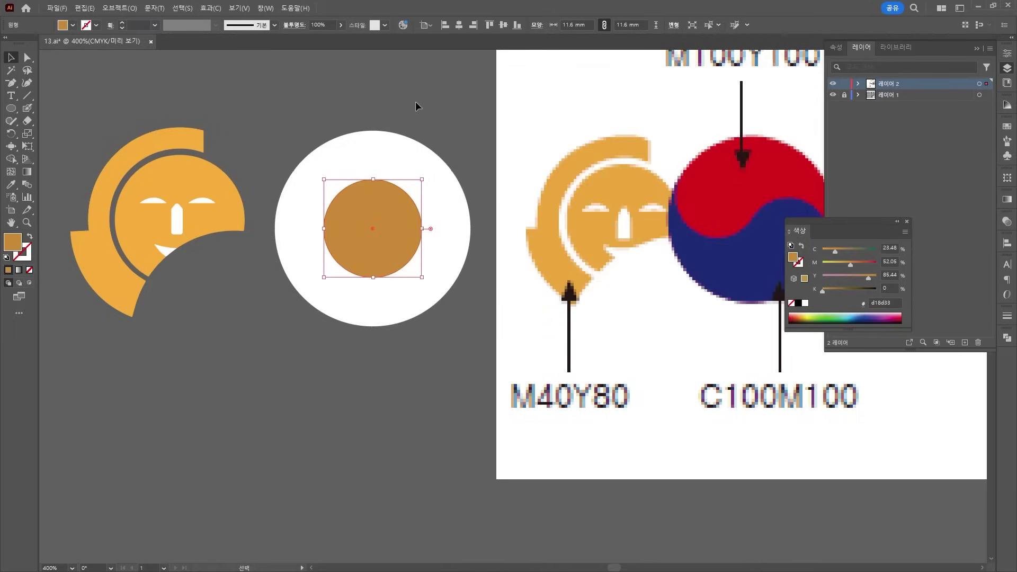
# Align the small brownish-orange circle with the left edge of the large white circle
pyautogui.moveTo(321, 148); pyautogui.dragTo(426, 298)
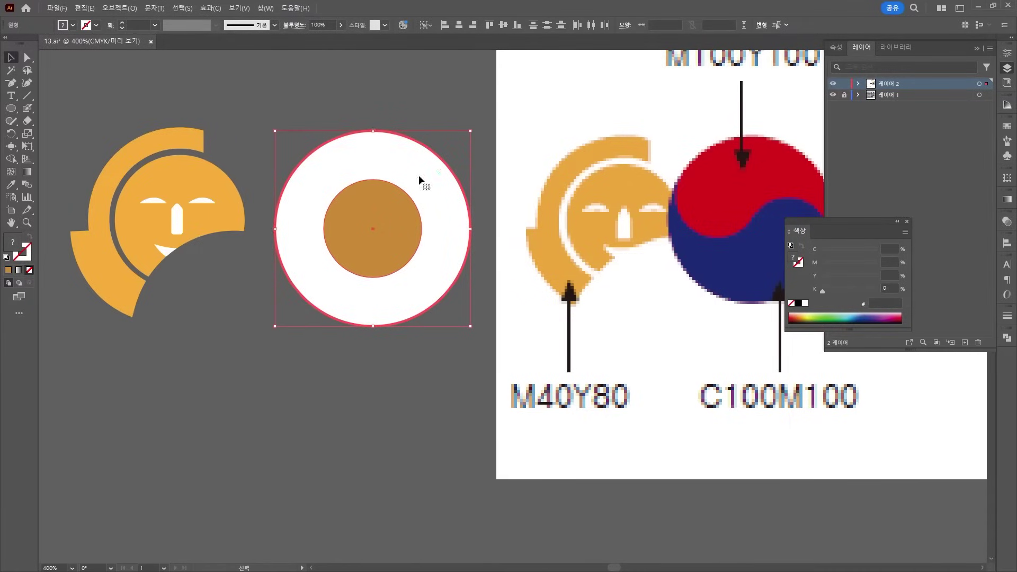
pyautogui.click(445, 25)
pyautogui.click(407, 95)
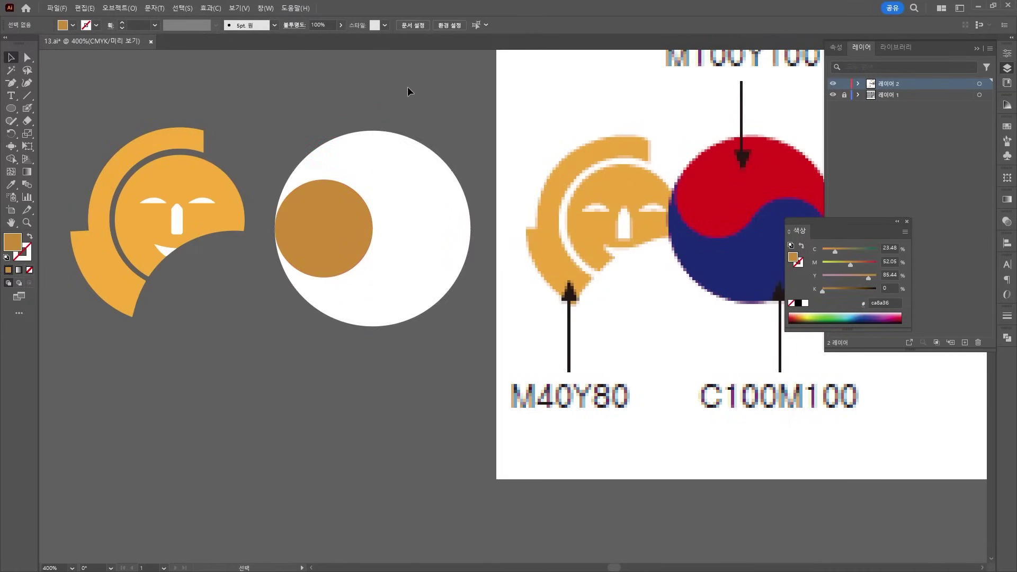
# Duplicate the small circle to the right and align the copy with the large circle's right edge
pyautogui.moveTo(338, 232); pyautogui.dragTo(445, 235)
pyautogui.keyDown('shift'); pyautogui.click(422, 249); pyautogui.keyUp('shift')
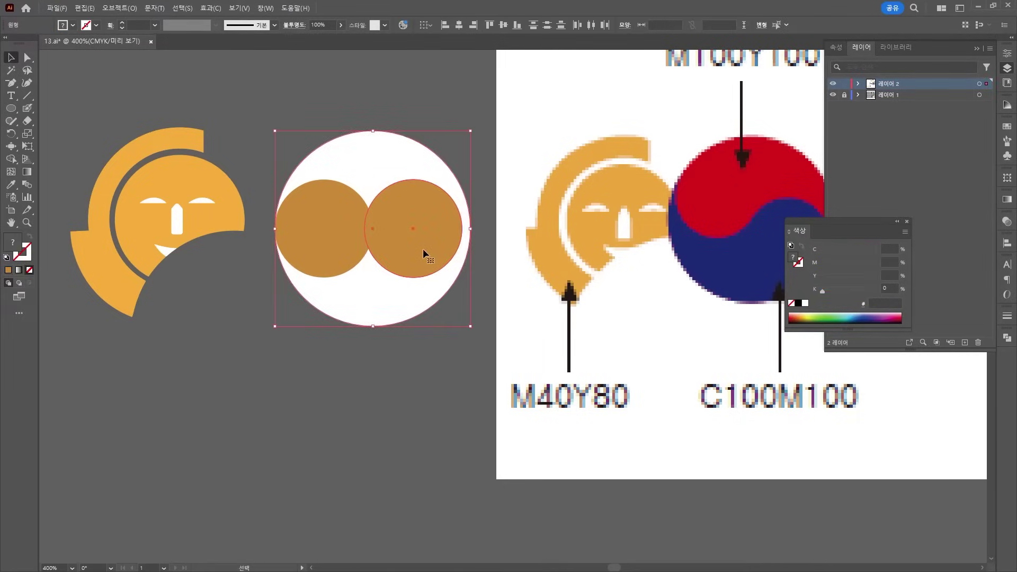
pyautogui.click(431, 163)
pyautogui.click(473, 26)
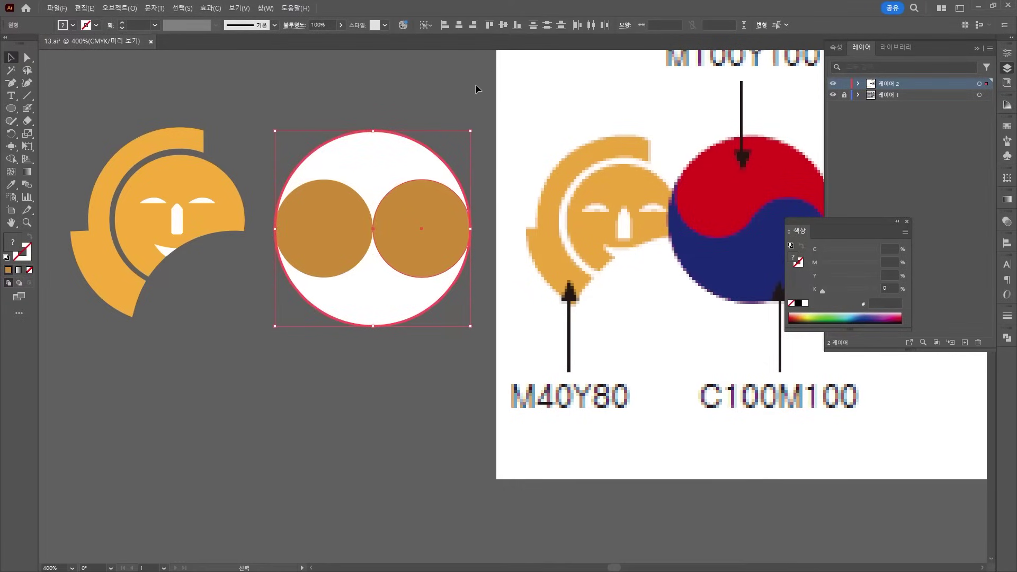
pyautogui.click(447, 111)
# Examine in outline view where the small circles touch each other and the large circle's edge
pyautogui.hotkey('ctrl', 'y')
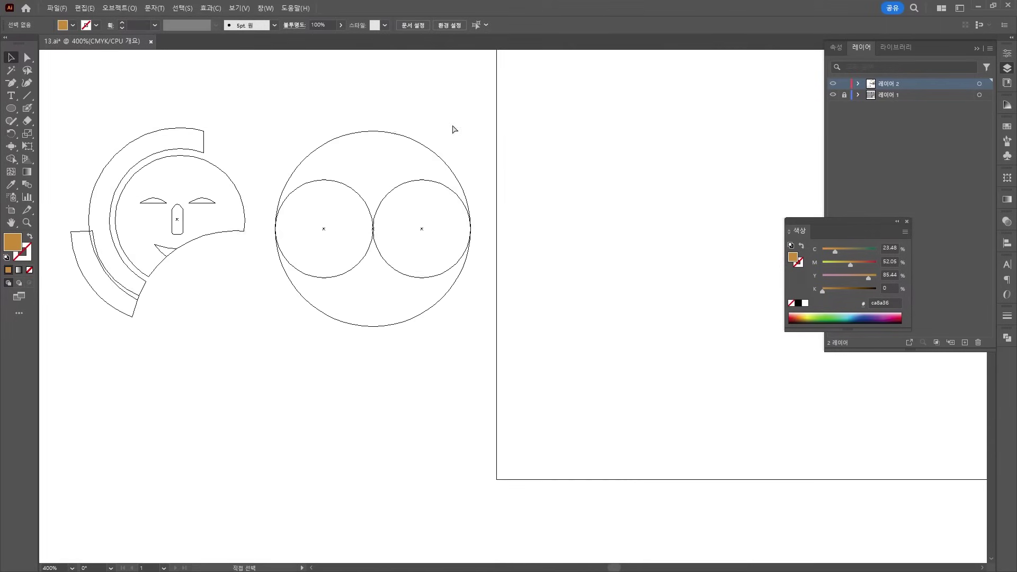
pyautogui.scroll(4, 319, 212)
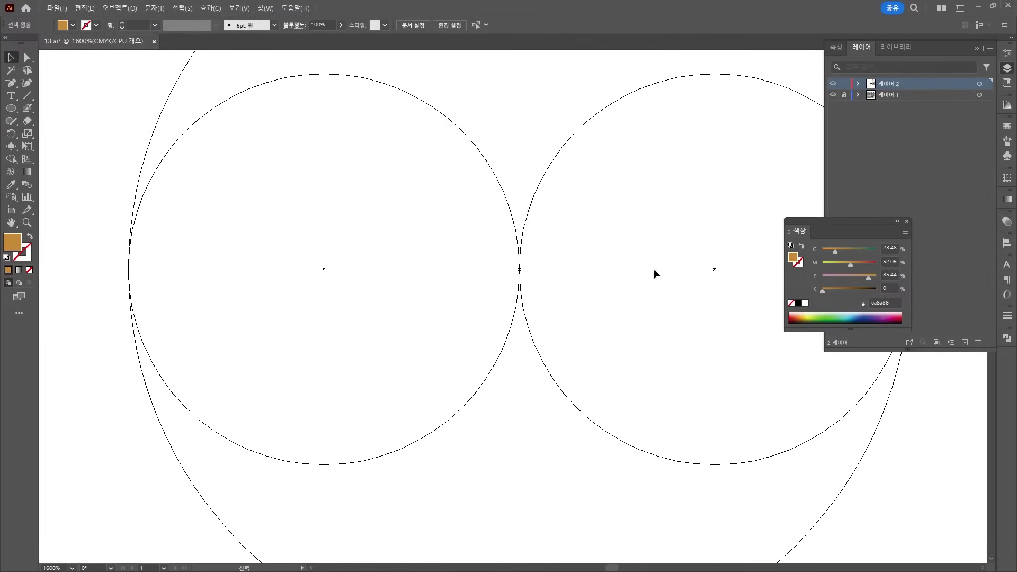
pyautogui.hscroll(3, 408, 297)
pyautogui.scroll(3, 510, 301)
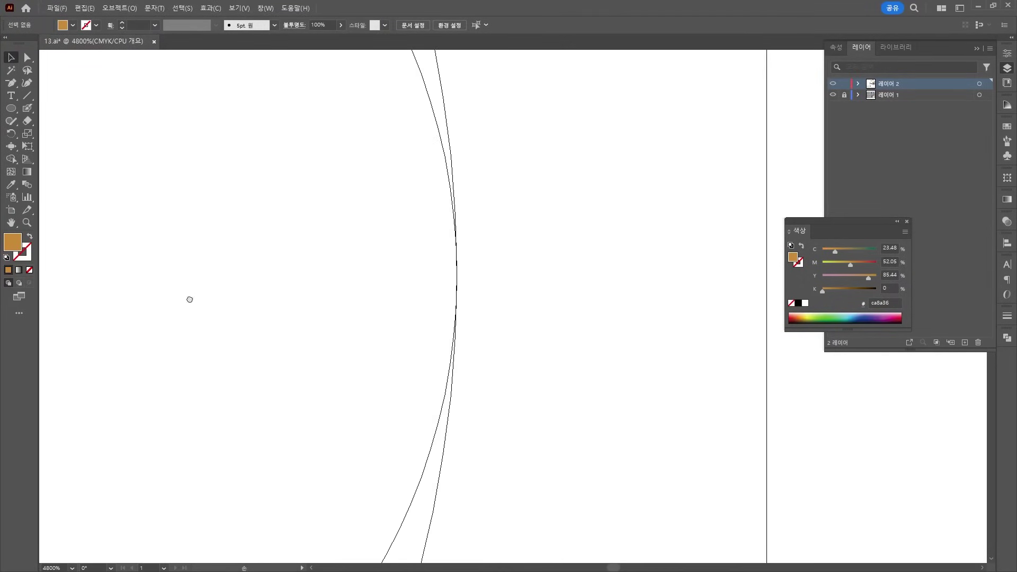
pyautogui.moveTo(190, 299); pyautogui.dragTo(572, 234)
pyautogui.scroll(-6, 571, 242)
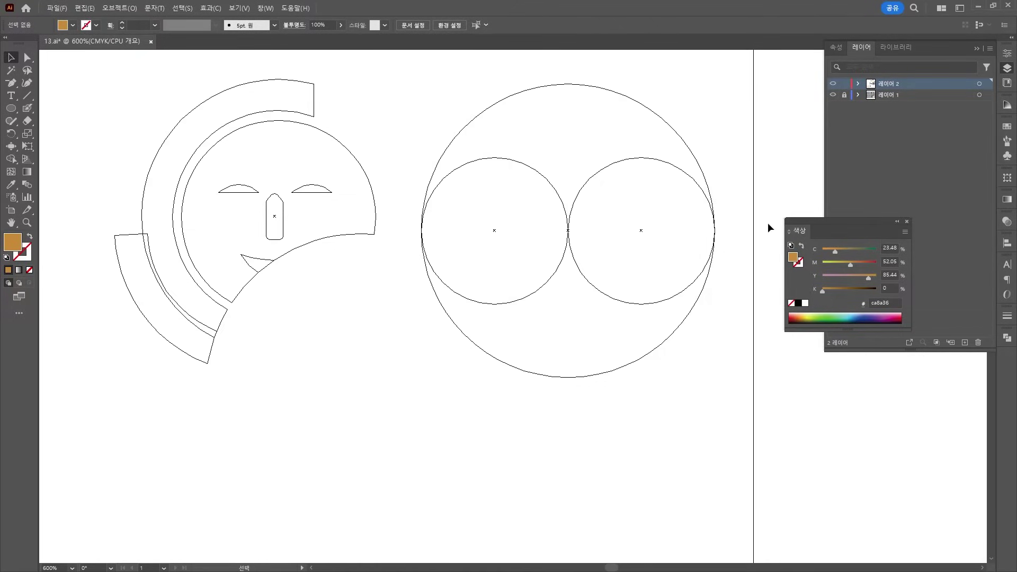
pyautogui.hotkey('ctrl', 'y')
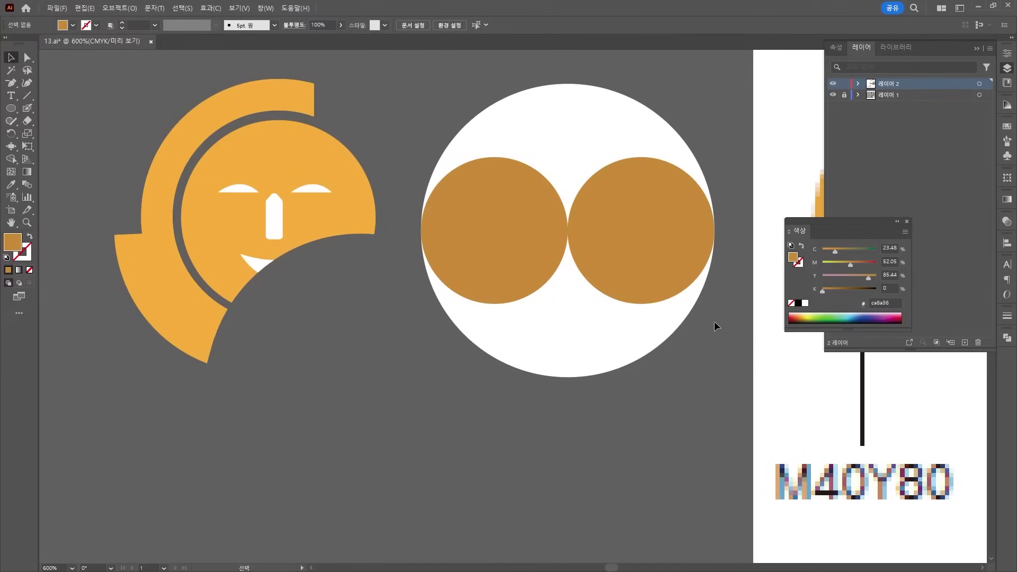
# Use Shape Builder to merge the left small circle with the upper white area and the right one with the lower area
pyautogui.scroll(-1, 695, 398)
pyautogui.moveTo(637, 433); pyautogui.dragTo(325, 400)
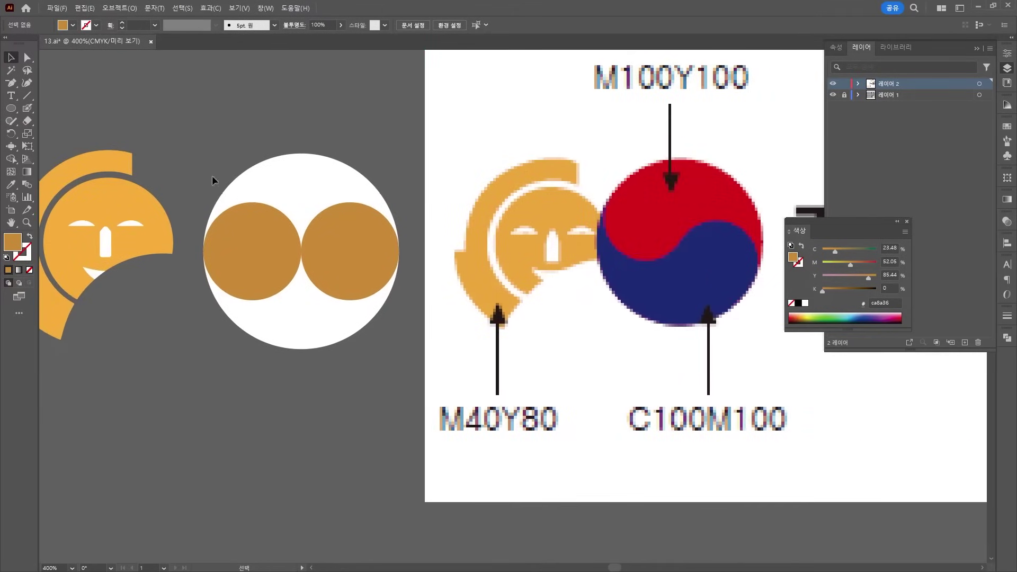
pyautogui.click(387, 283)
pyautogui.hotkey('shift', 'm')
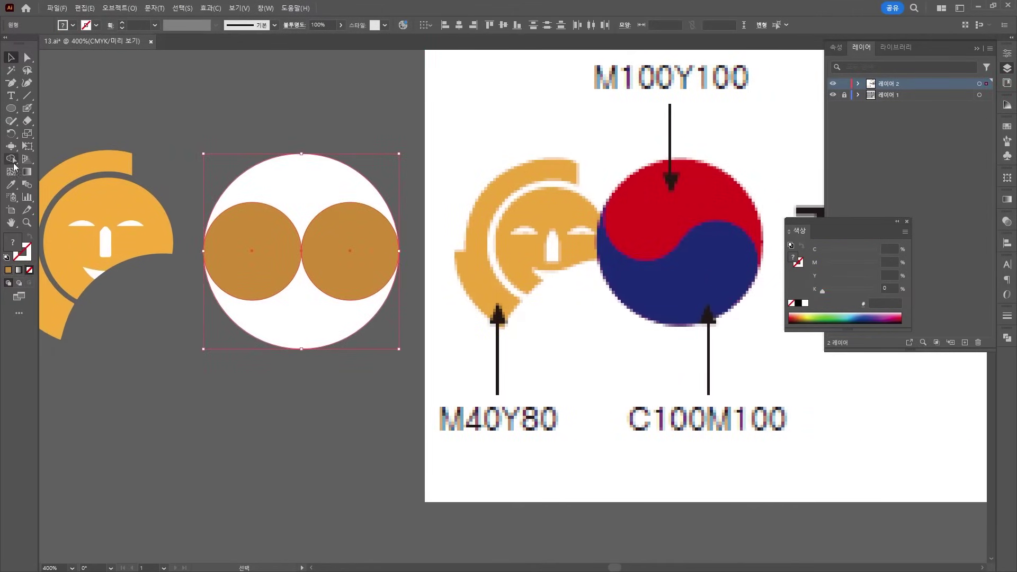
pyautogui.moveTo(261, 237); pyautogui.dragTo(295, 200)
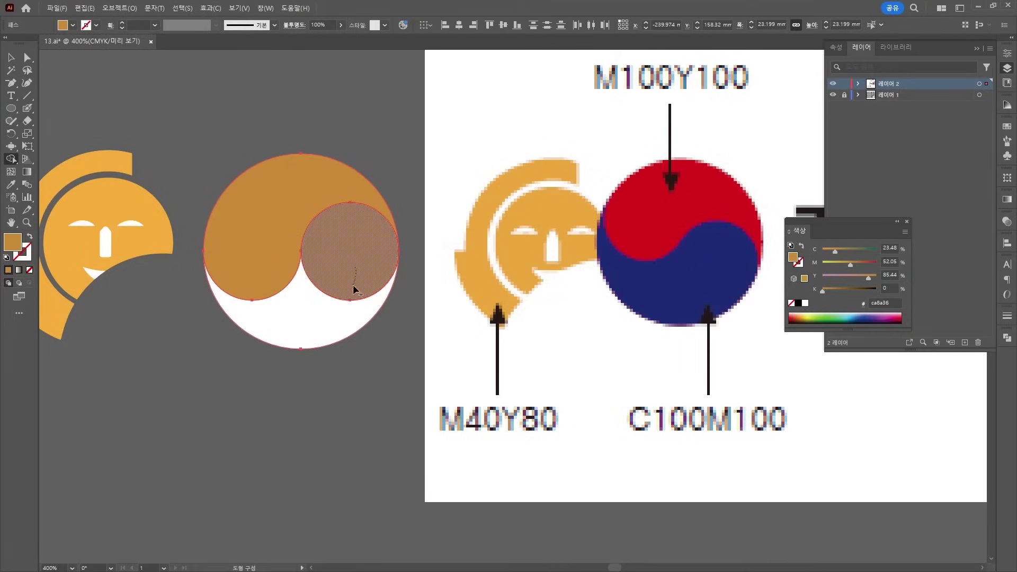
pyautogui.moveTo(354, 289); pyautogui.dragTo(345, 319)
pyautogui.click(10, 57)
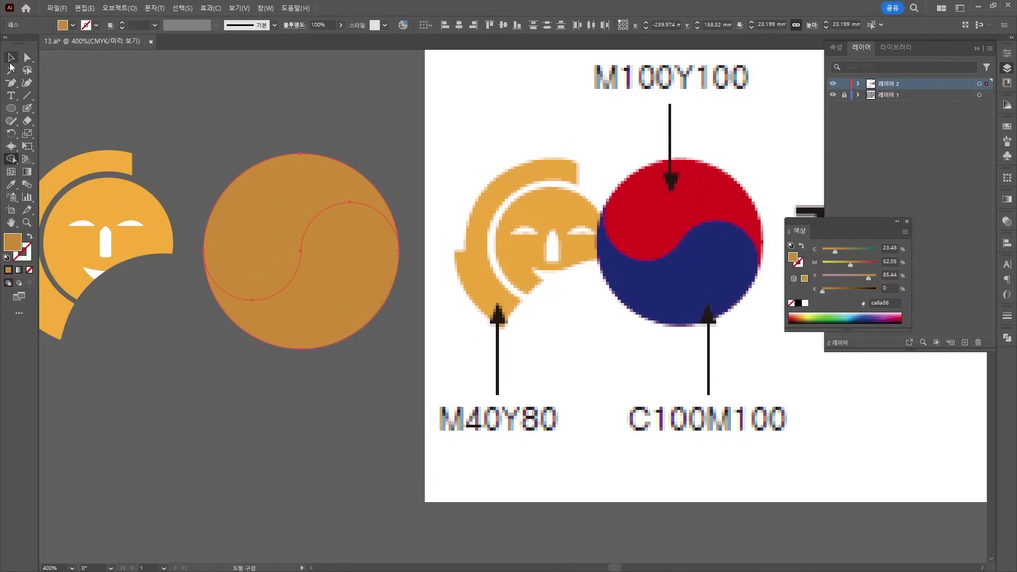
pyautogui.click(243, 152)
pyautogui.moveTo(267, 198); pyautogui.dragTo(246, 148)
pyautogui.hotkey('ctrl', 'z')
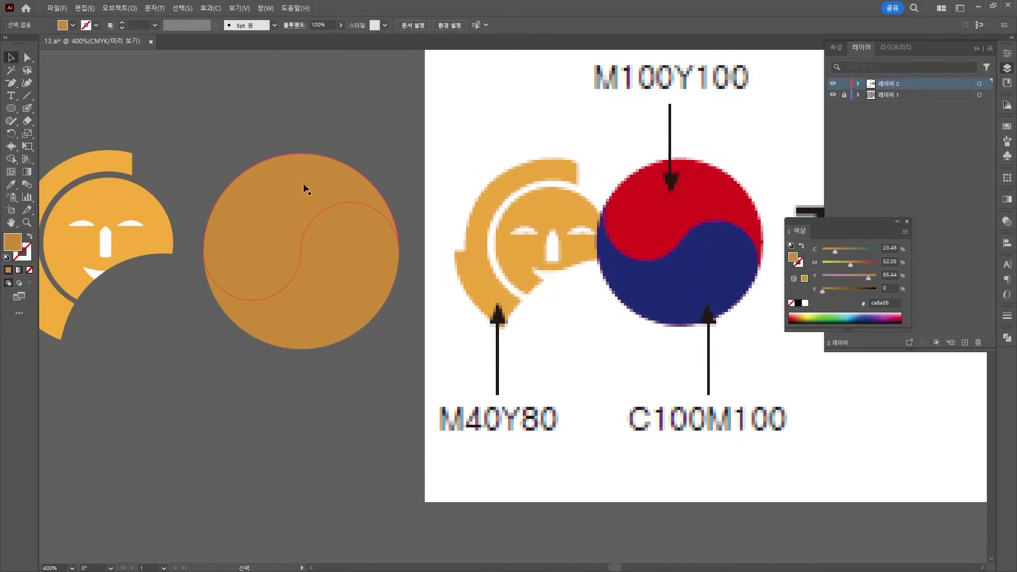
# Fill the upper half of the taegeuk with red at C 0, M 100, Y 100
pyautogui.click(306, 189)
pyautogui.click(890, 248)
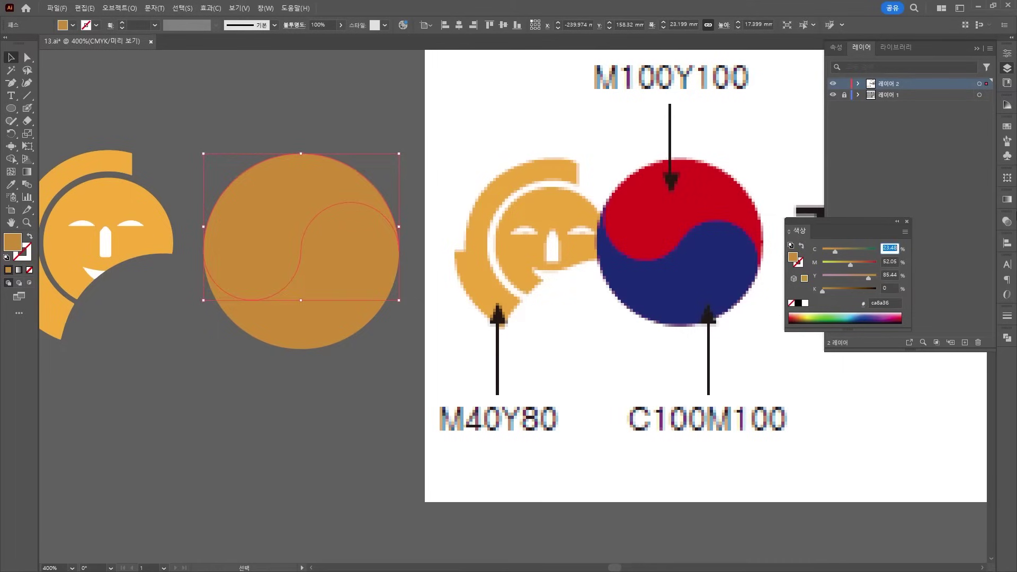
pyautogui.write('0')
pyautogui.press('Tab')
pyautogui.write('100')
pyautogui.press('Tab')
pyautogui.write('100')
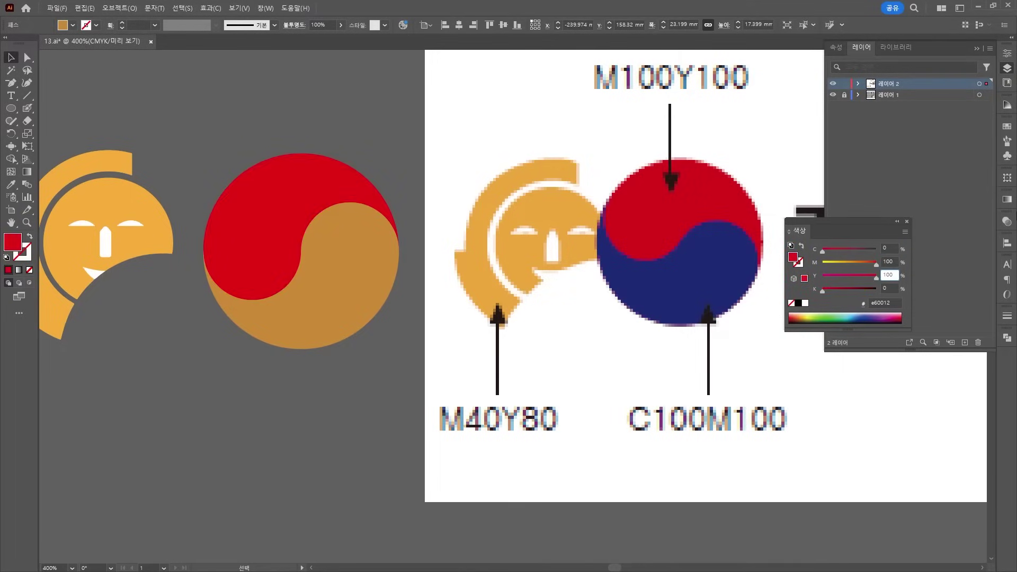
# Fill the lower half of the taegeuk with blue at C 100, M 100, Y 0
pyautogui.click(320, 290)
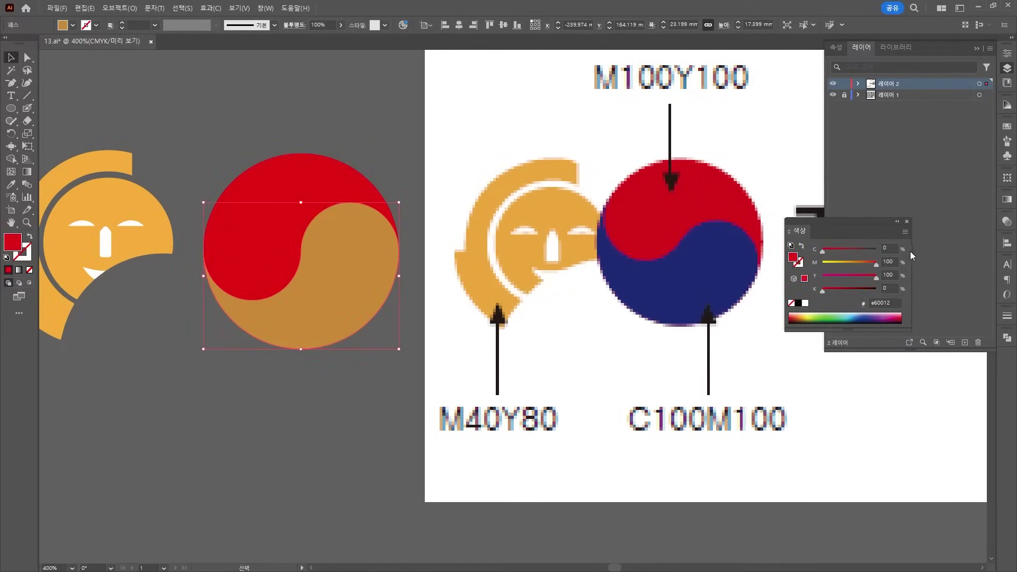
pyautogui.click(880, 248)
pyautogui.write('100')
pyautogui.press('Tab')
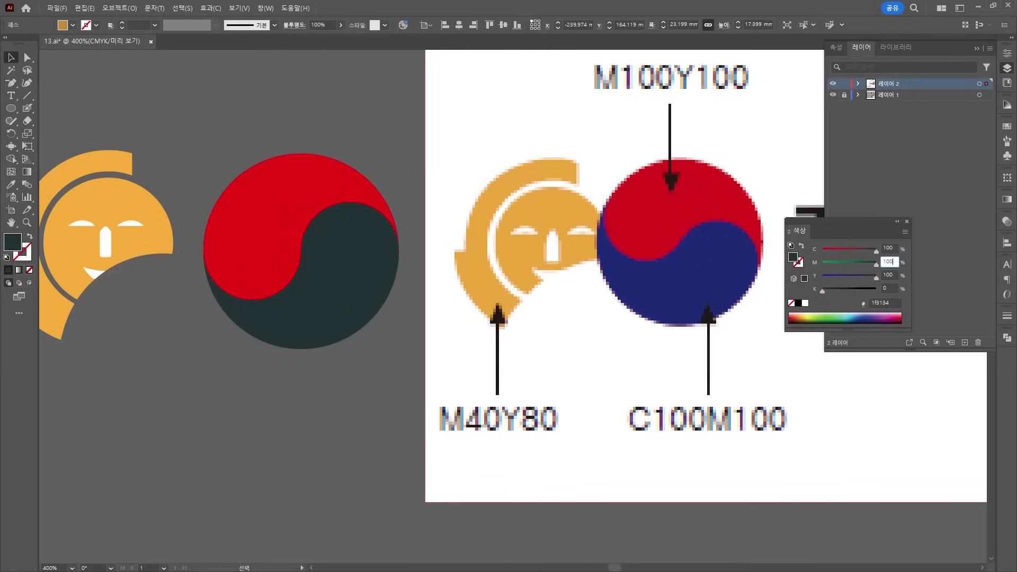
pyautogui.press('Tab')
pyautogui.write('0')
pyautogui.press('Tab')
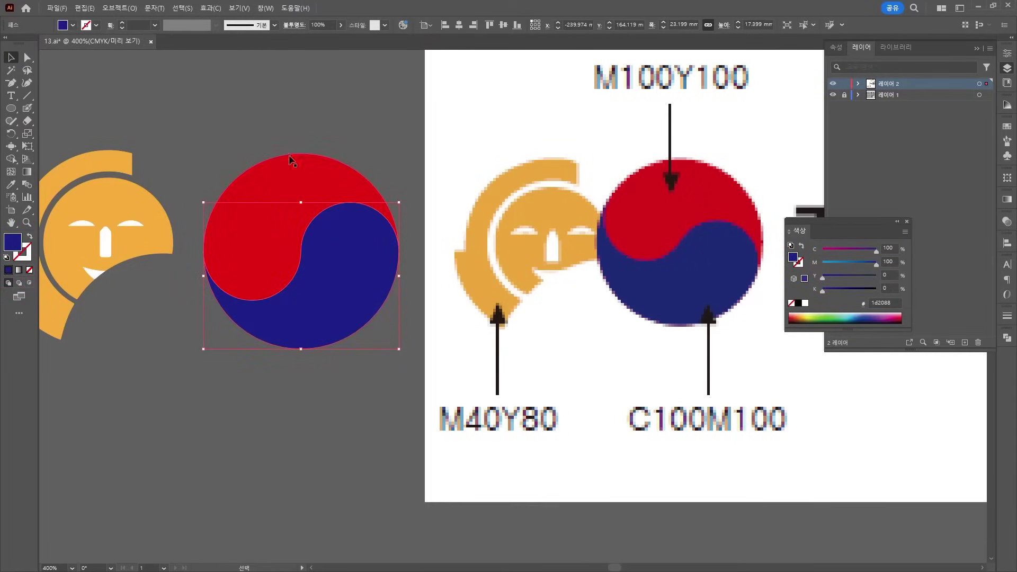
# Rotate both taegeuk halves together slightly clockwise and move them against the right side of the orange face
pyautogui.keyDown('shift'); pyautogui.click(249, 211); pyautogui.keyUp('shift')
pyautogui.moveTo(403, 154); pyautogui.dragTo(447, 202)
pyautogui.moveTo(297, 249); pyautogui.dragTo(241, 249)
pyautogui.click(223, 416)
# Add the title text 경주세계문화엑스포 below the reference image
pyautogui.scroll(-2, 223, 411)
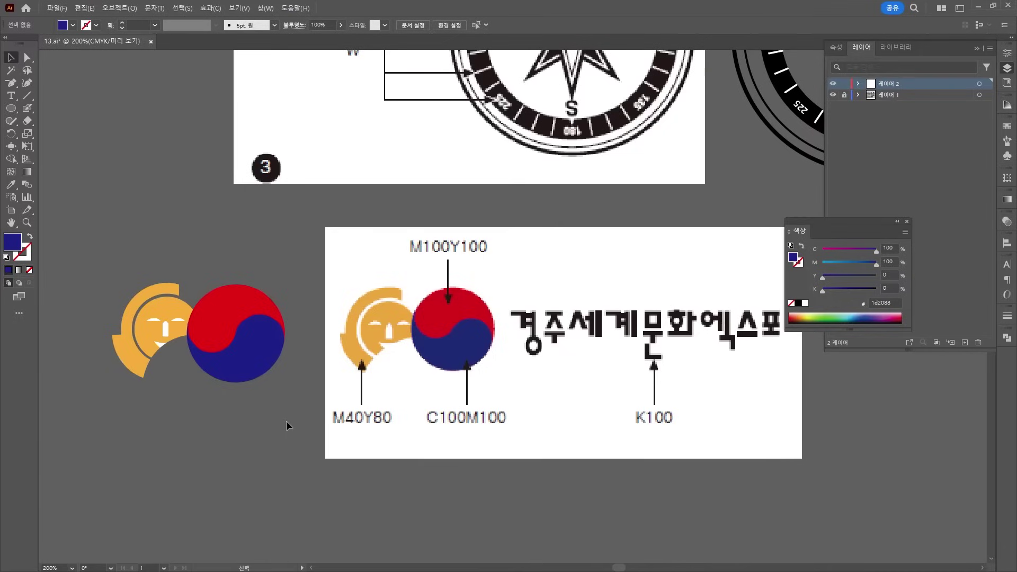
pyautogui.scroll(-6, 521, 423)
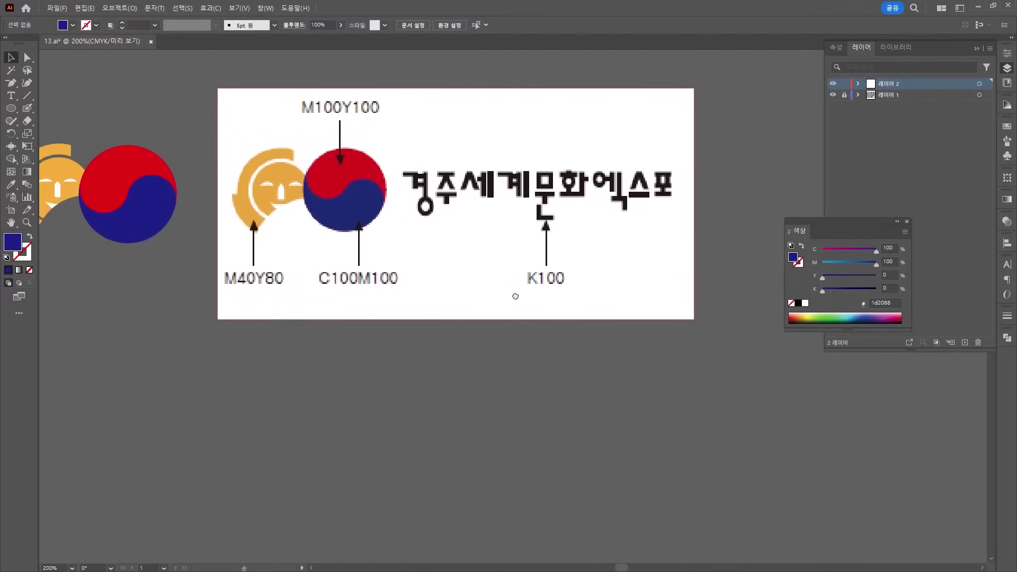
pyautogui.press('t')
pyautogui.click(286, 354)
pyautogui.write('경주세계뭏화엑스포')
# Set the font of the whole title text to HY얕은샘물M
pyautogui.hotkey('ctrl', 'a')
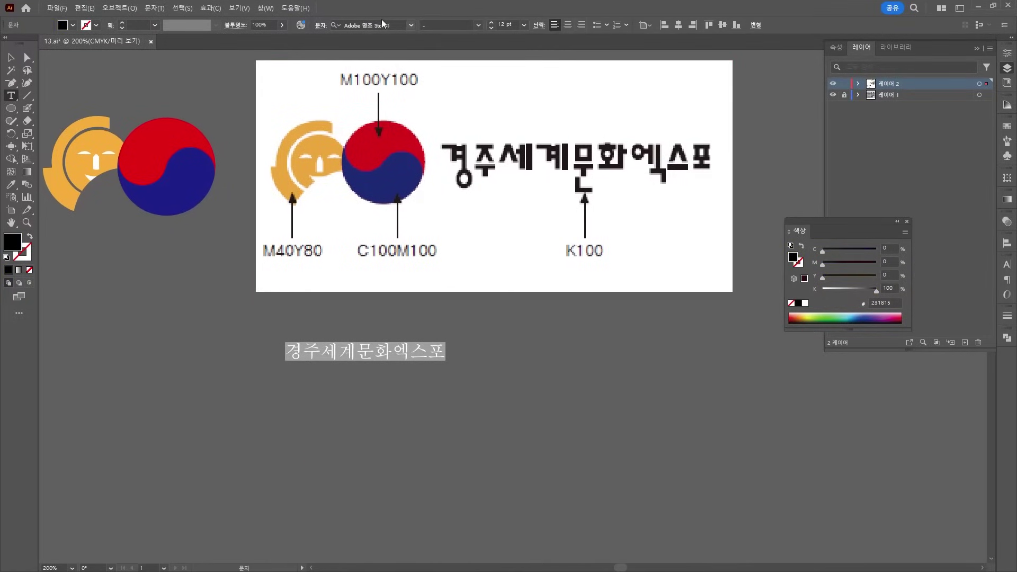
pyautogui.click(411, 26)
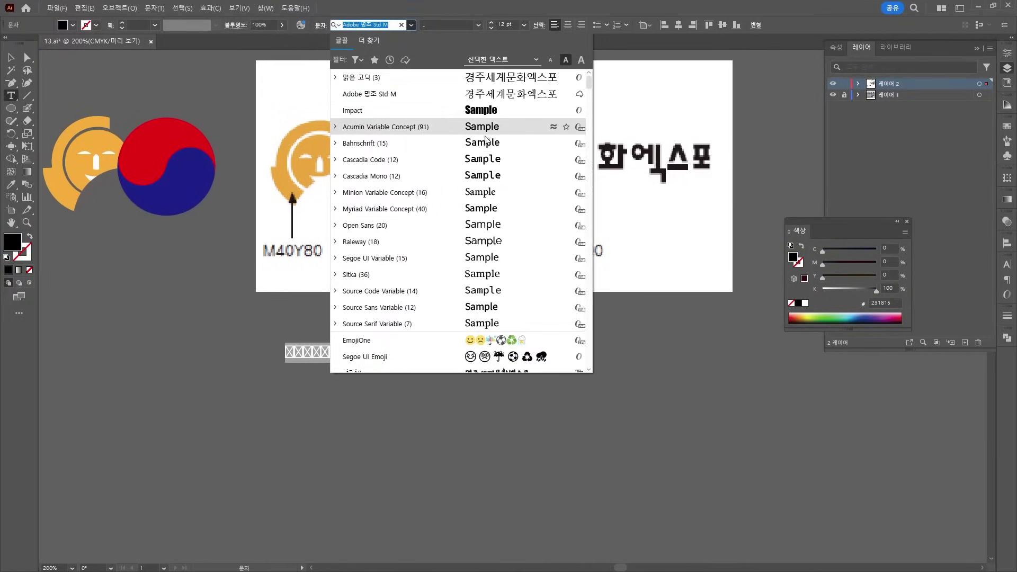
pyautogui.scroll(-6, 486, 255)
pyautogui.click(486, 257)
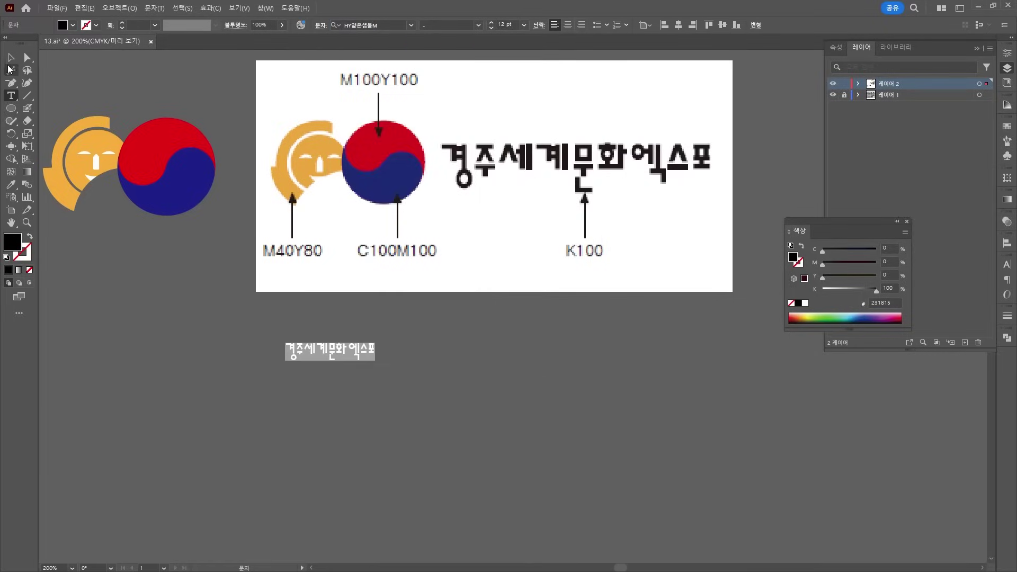
# Enlarge the title text to about 49.55 pt and center it beneath the reference image
pyautogui.click(11, 57)
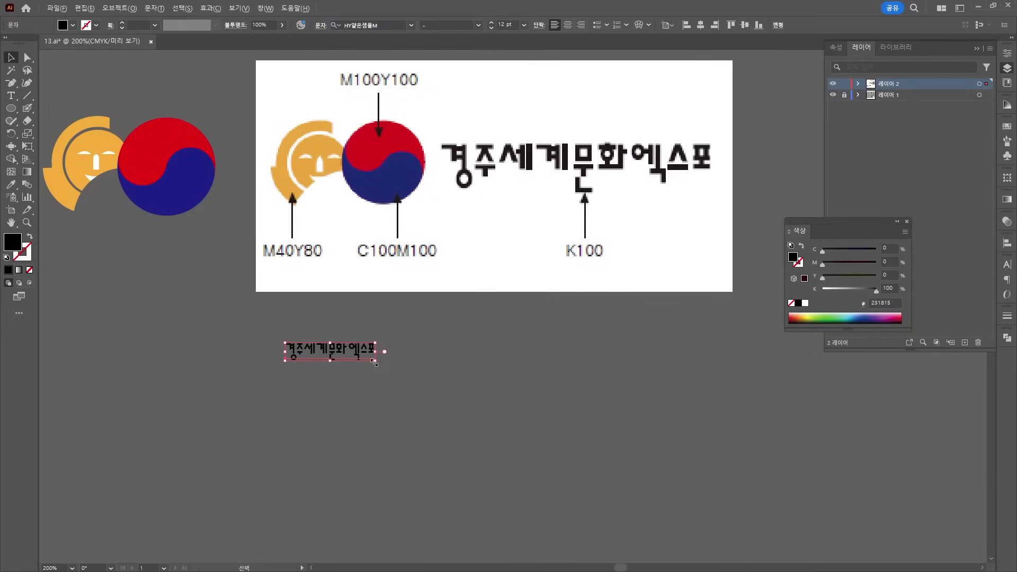
pyautogui.moveTo(376, 362); pyautogui.dragTo(520, 424)
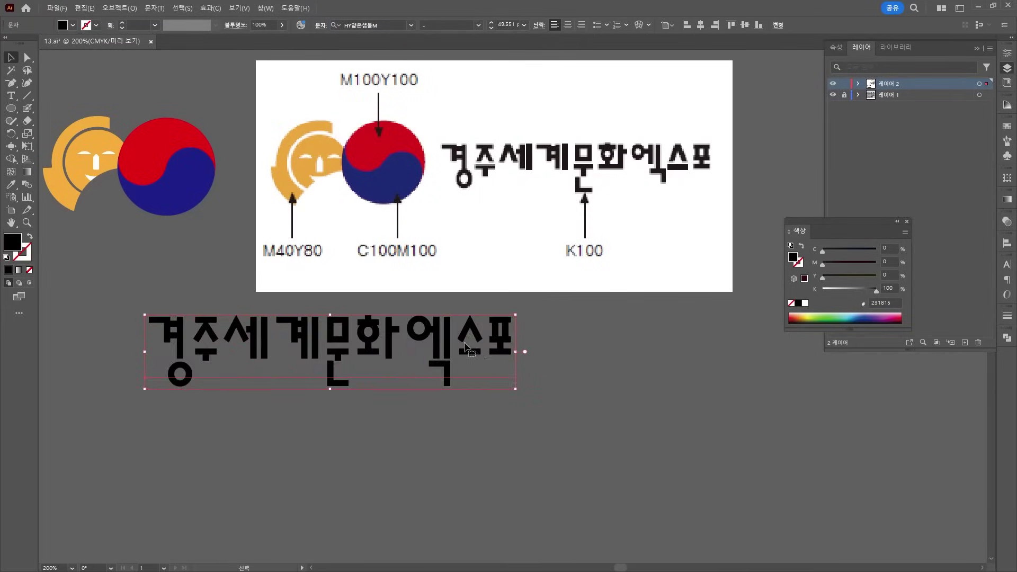
pyautogui.moveTo(459, 347); pyautogui.dragTo(580, 347)
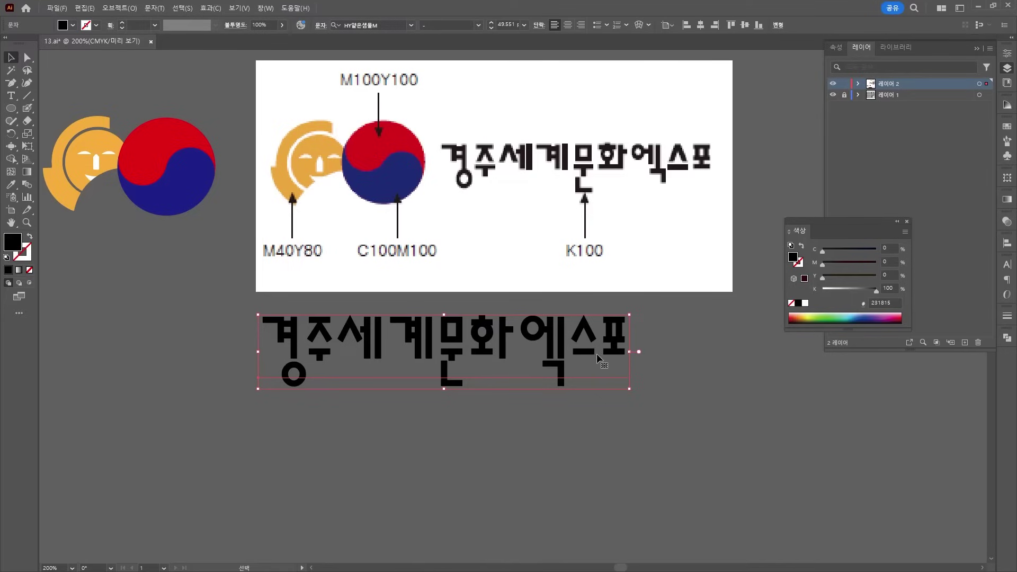
# Convert the title text to outlines and ungroup it into separate syllables
pyautogui.rightClick(480, 336)
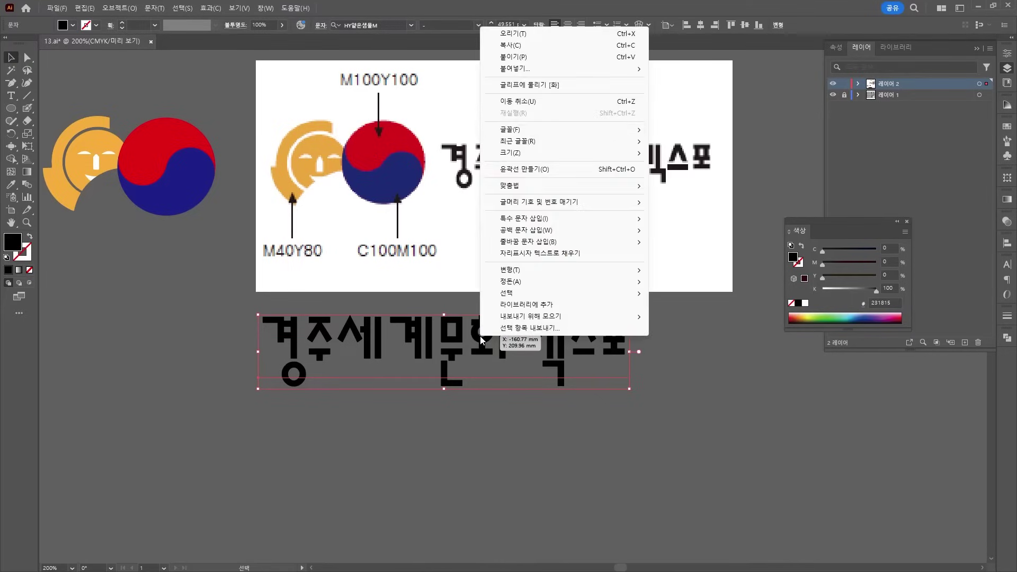
pyautogui.click(535, 169)
pyautogui.rightClick(398, 331)
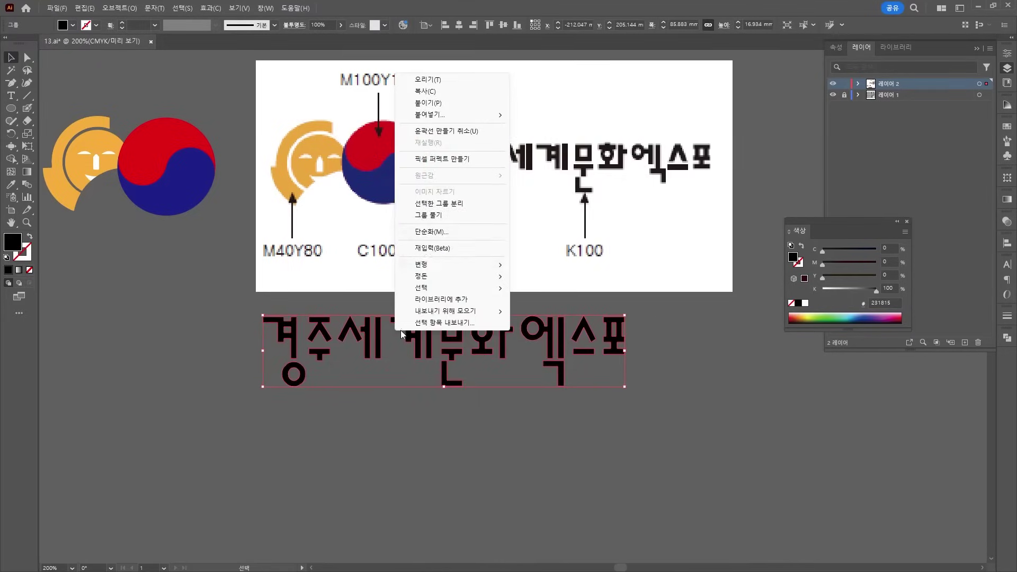
pyautogui.click(422, 219)
pyautogui.click(313, 396)
# Release the compound path of the first syllable 경 so its pieces become separate shapes
pyautogui.press('a')
pyautogui.click(302, 377)
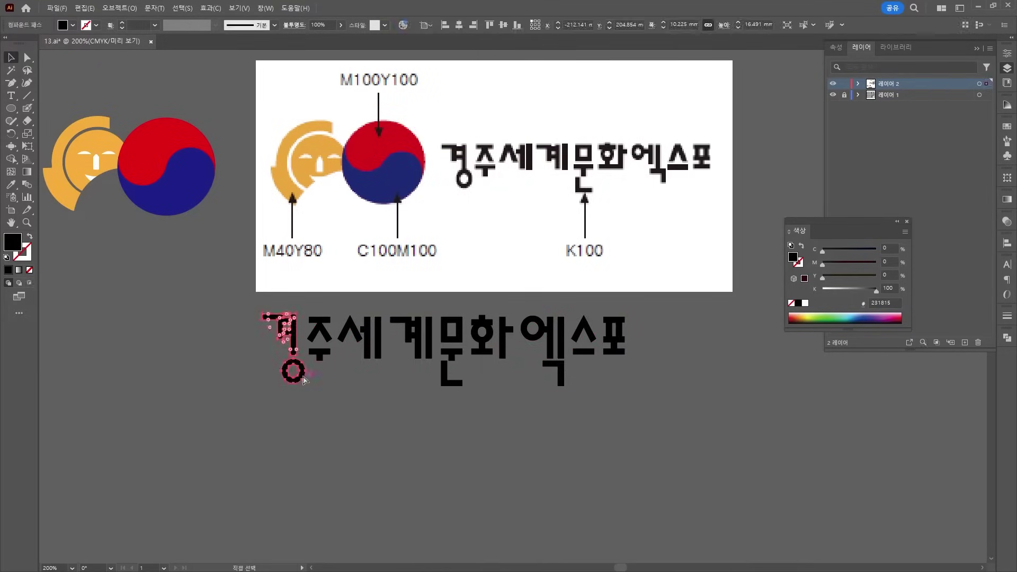
pyautogui.press('v')
pyautogui.moveTo(294, 357); pyautogui.dragTo(294, 360)
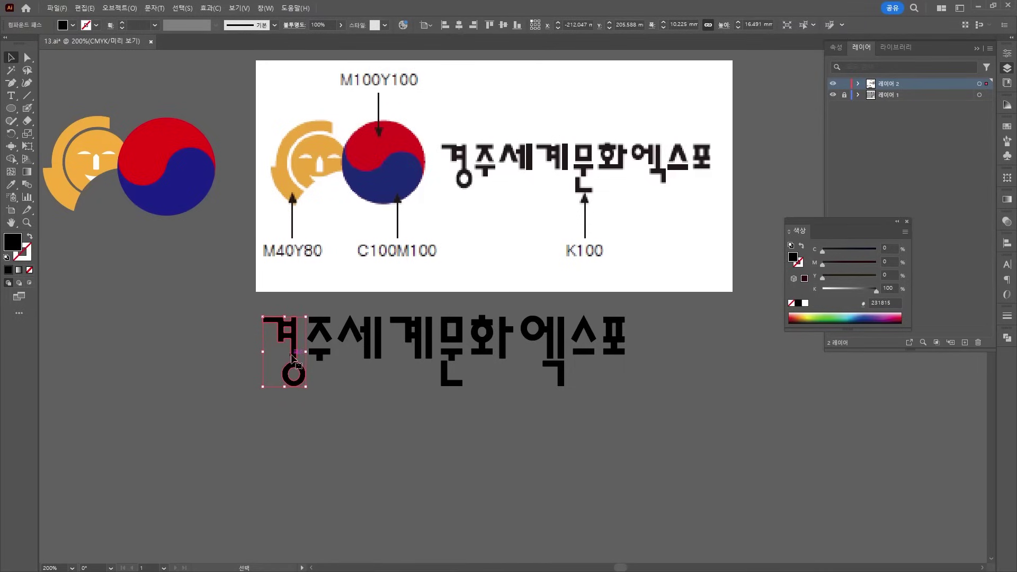
pyautogui.rightClick(294, 360)
pyautogui.click(318, 267)
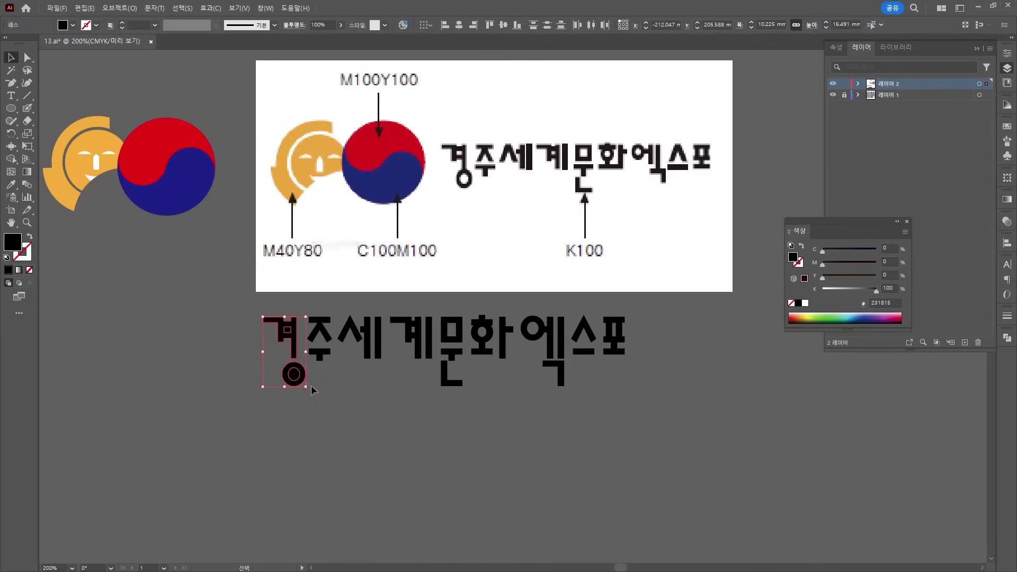
pyautogui.click(312, 386)
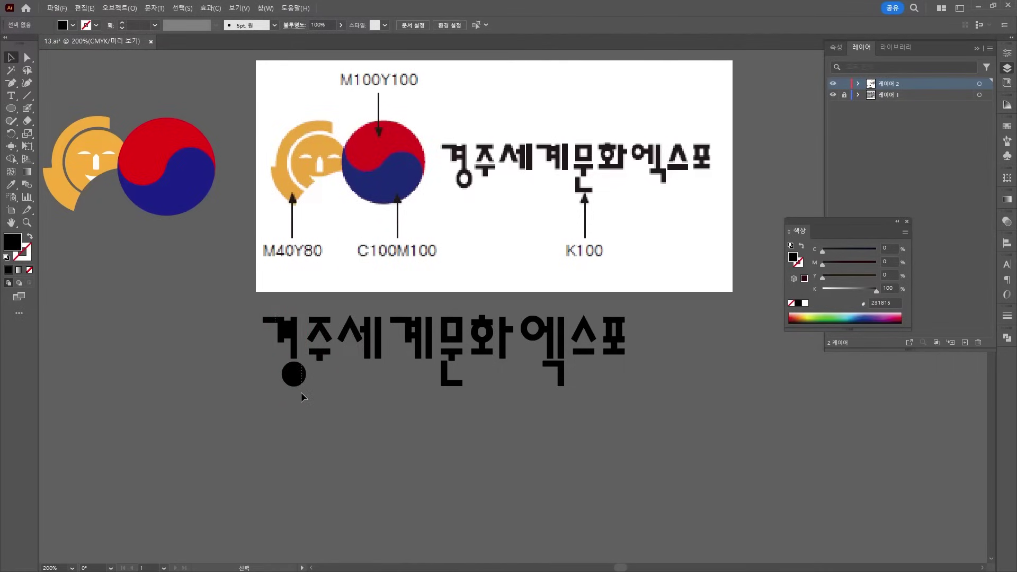
# Cut the small square opening and the circular ㅇ opening back out of 경 with the Shape Builder
pyautogui.click(294, 382)
pyautogui.scroll(3, 293, 385)
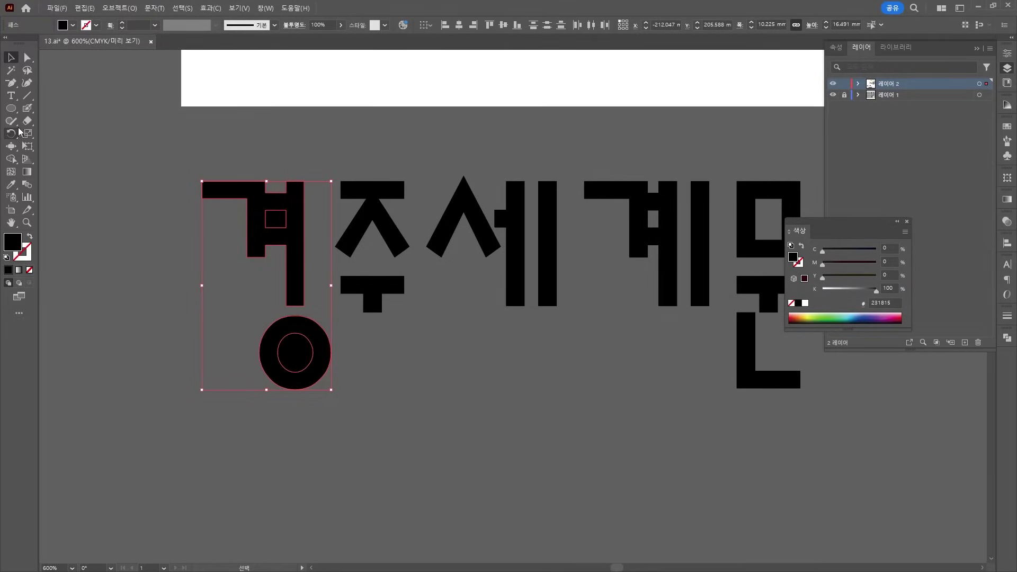
pyautogui.click(12, 159)
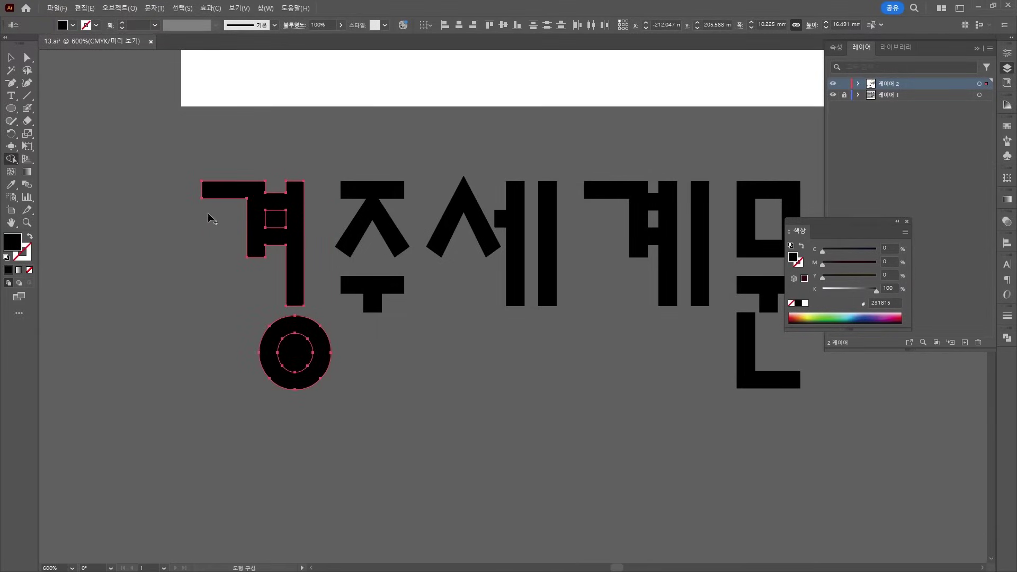
pyautogui.moveTo(276, 226); pyautogui.dragTo(318, 365)
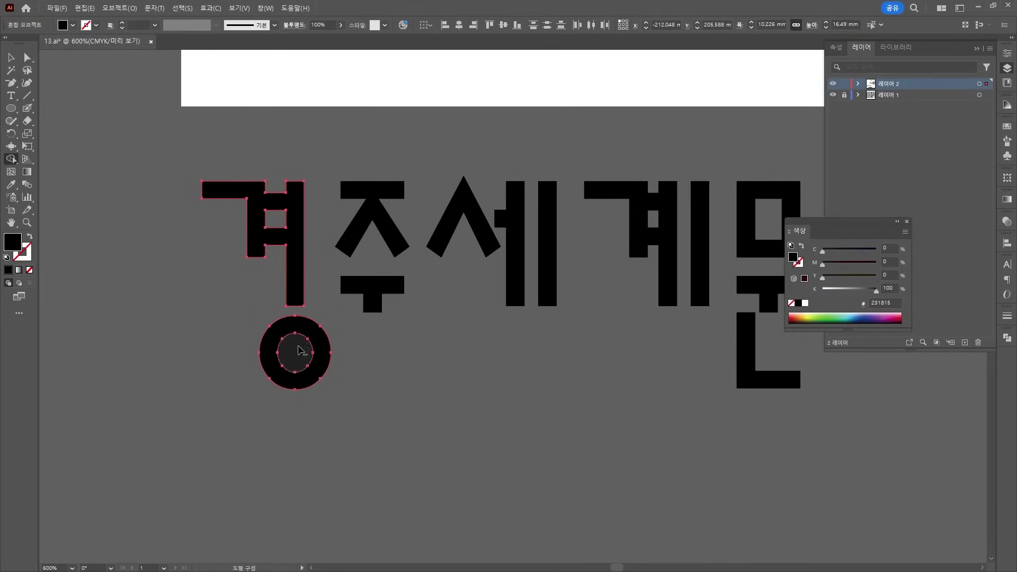
pyautogui.click(10, 58)
pyautogui.click(352, 369)
# Move the ㅇ ring of 경 straight up until it joins the vertical stem above it
pyautogui.click(319, 345)
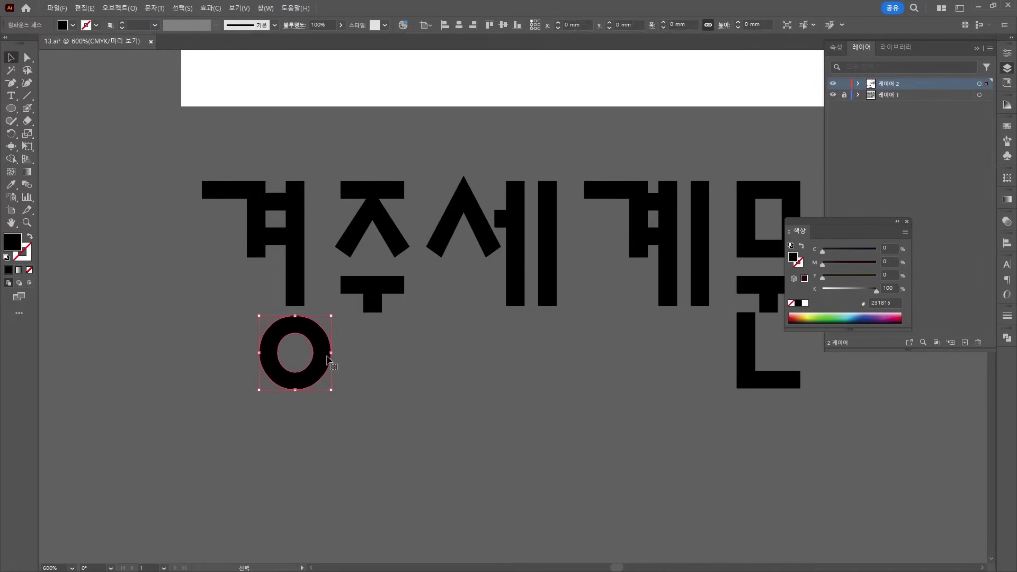
pyautogui.moveTo(319, 345)
pyautogui.mouseDown()
pyautogui.moveTo(320, 380)
pyautogui.moveTo(316, 332)
pyautogui.moveTo(331, 333)
pyautogui.mouseUp()
pyautogui.scroll(-4, 331, 332)
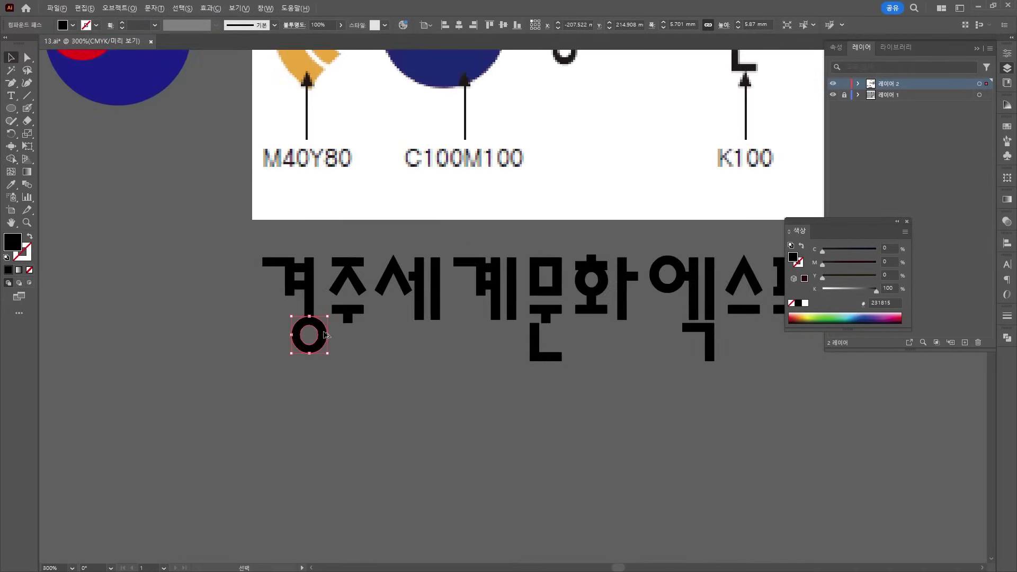
pyautogui.click(351, 357)
# Lengthen the horizontal bar of the vowel ㅜ in 주 on both ends
pyautogui.scroll(4, 351, 345)
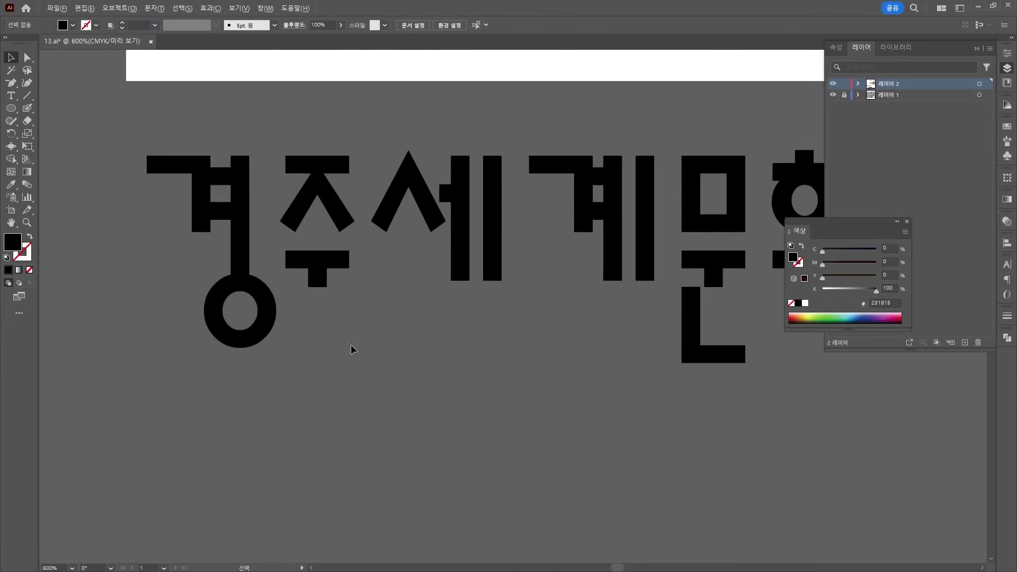
pyautogui.press('a')
pyautogui.click(291, 264)
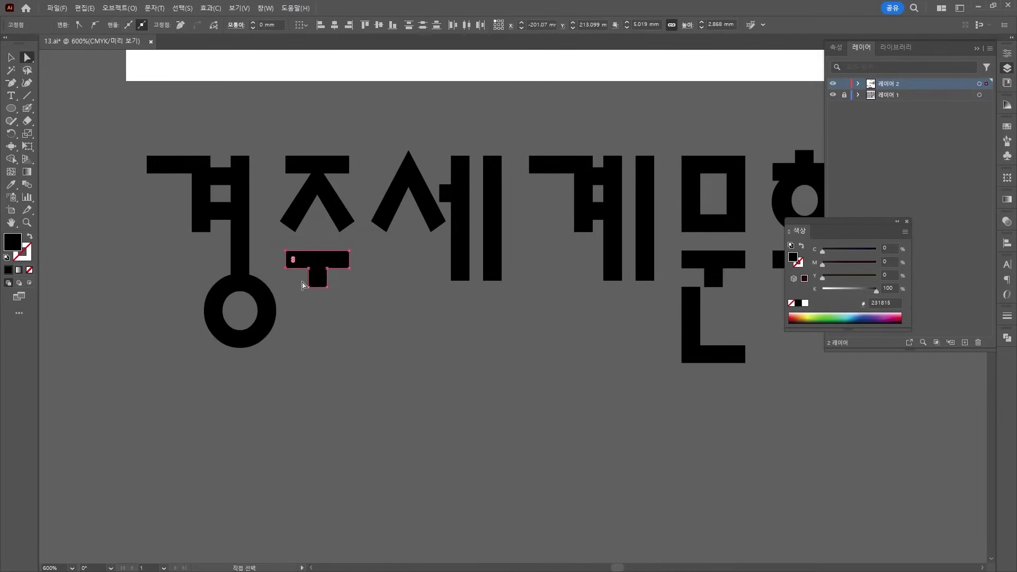
pyautogui.press('Left')
pyautogui.press('Left')
pyautogui.press('Left')
pyautogui.click(498, 361)
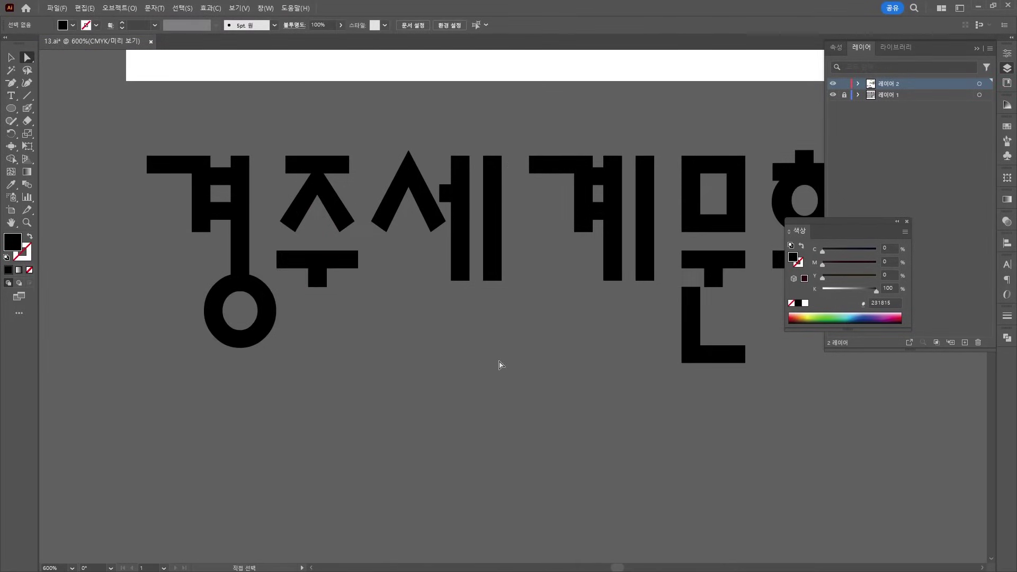
# Release the compound path of the syllable 문 so its strokes become separate shapes
pyautogui.scroll(-5, 500, 360)
pyautogui.moveTo(538, 373); pyautogui.dragTo(462, 390)
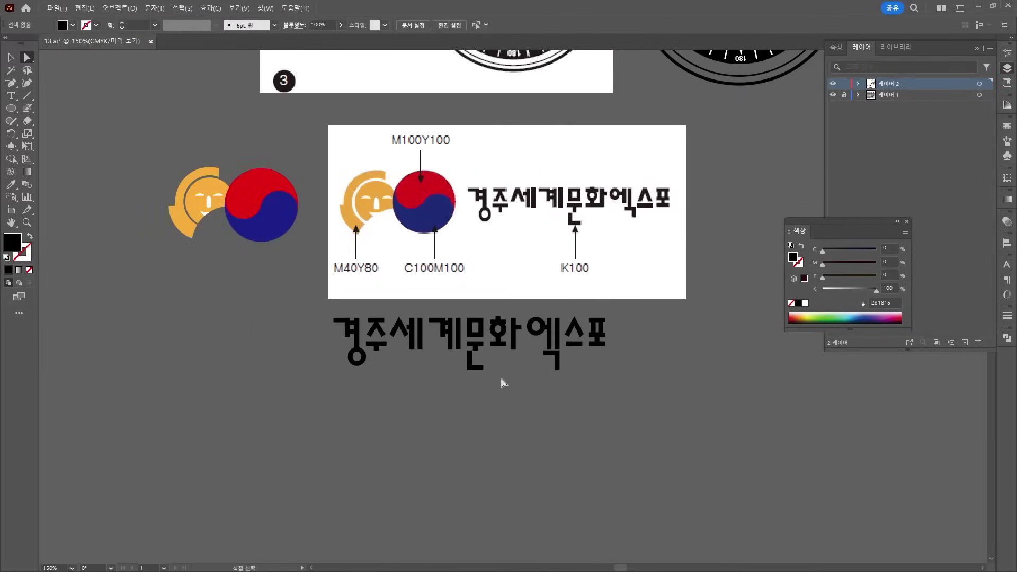
pyautogui.scroll(5, 502, 372)
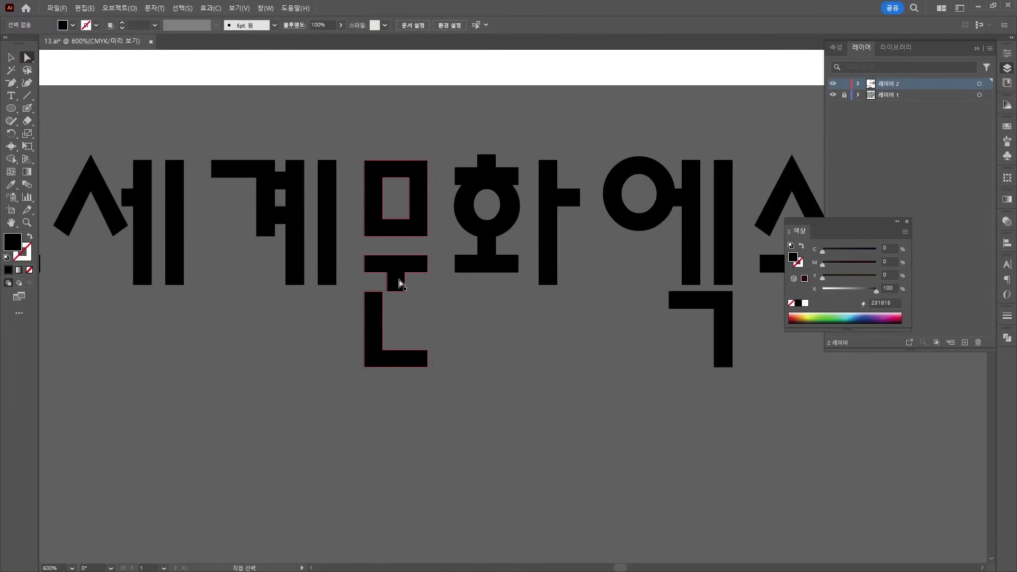
pyautogui.click(396, 284)
pyautogui.press('v')
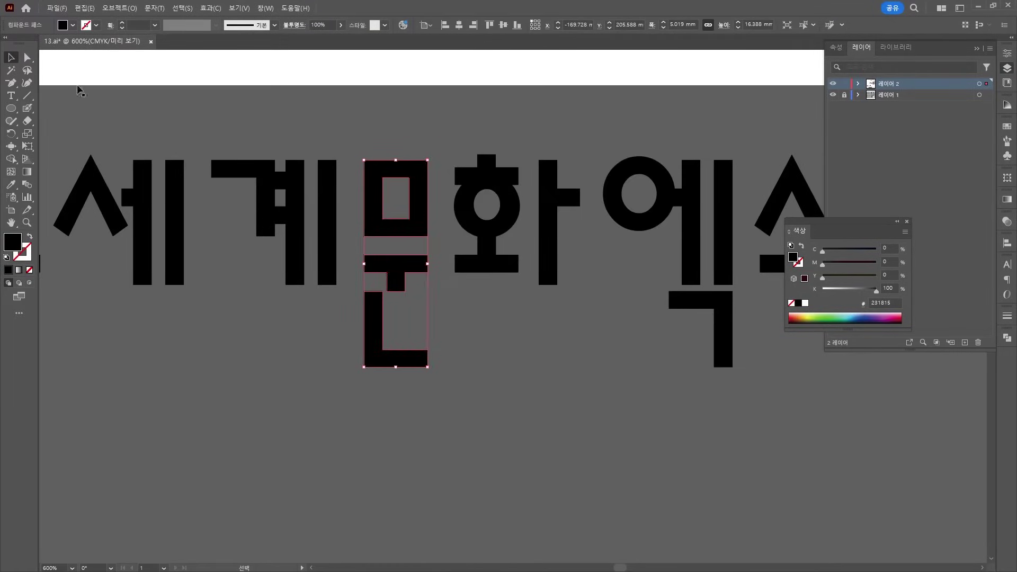
pyautogui.rightClick(379, 170)
pyautogui.click(427, 300)
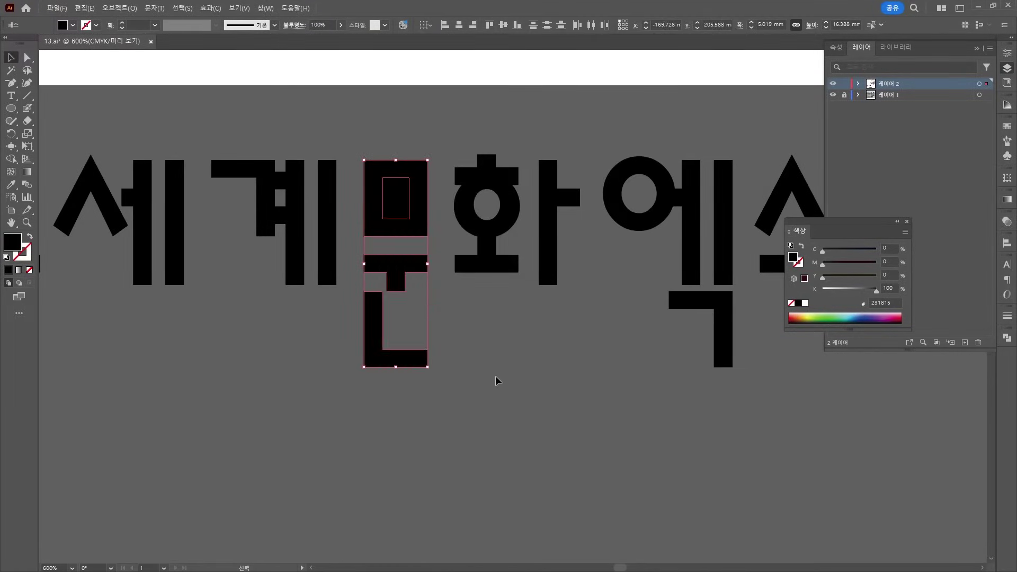
# Cut the rectangular opening back out of the ㅁ in 문 with the Shape Builder
pyautogui.moveTo(386, 148); pyautogui.dragTo(349, 197)
pyautogui.click(11, 159)
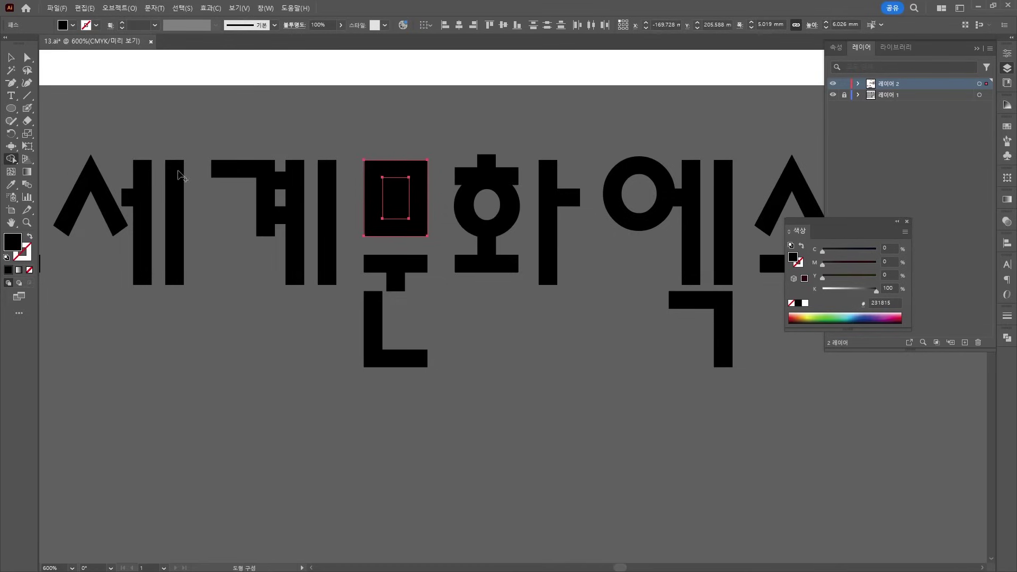
pyautogui.keyDown('alt'); pyautogui.click(399, 206); pyautogui.keyUp('alt')
# Lengthen the horizontal bar of the vowel ㅜ in 문 on both ends
pyautogui.press('a')
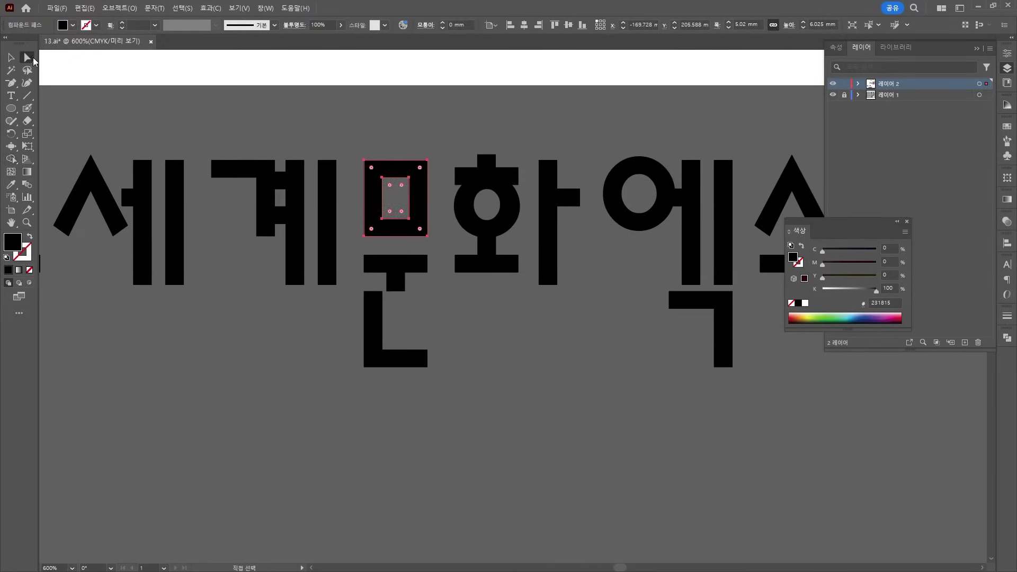
pyautogui.click(373, 273)
pyautogui.moveTo(373, 272); pyautogui.dragTo(365, 268)
pyautogui.click(466, 334)
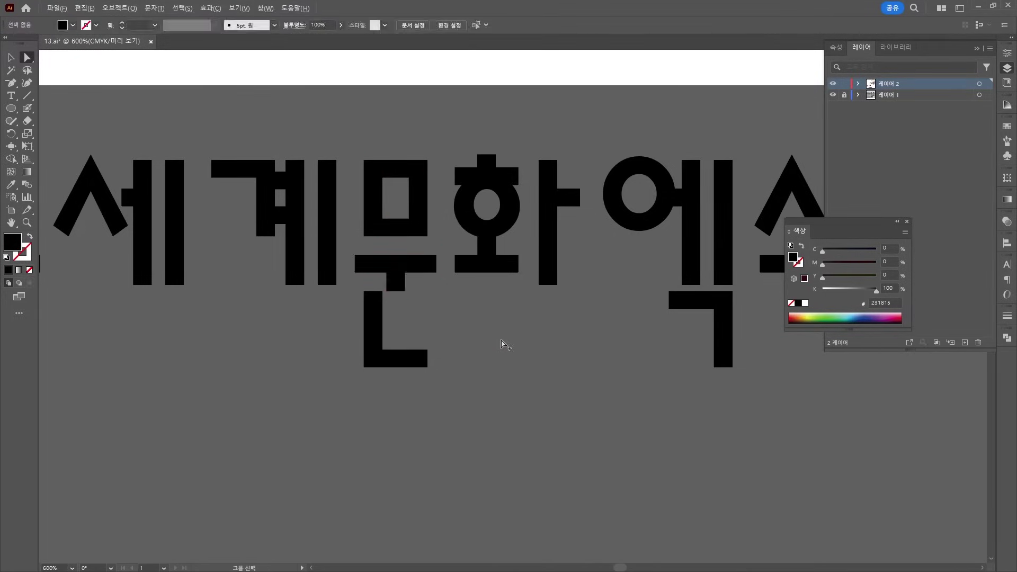
pyautogui.hotkey('ctrl', '-')
pyautogui.hotkey('ctrl', '-')
# Release the compound path of the syllable 스 so its bar is a separate shape
pyautogui.moveTo(614, 351); pyautogui.dragTo(430, 425)
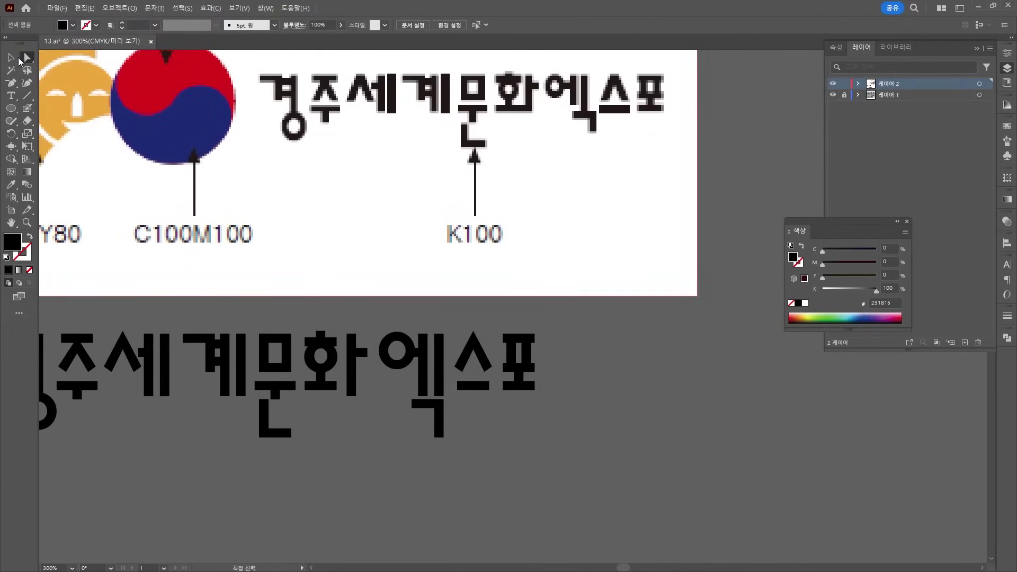
pyautogui.click(11, 57)
pyautogui.click(483, 364)
pyautogui.rightClick(475, 348)
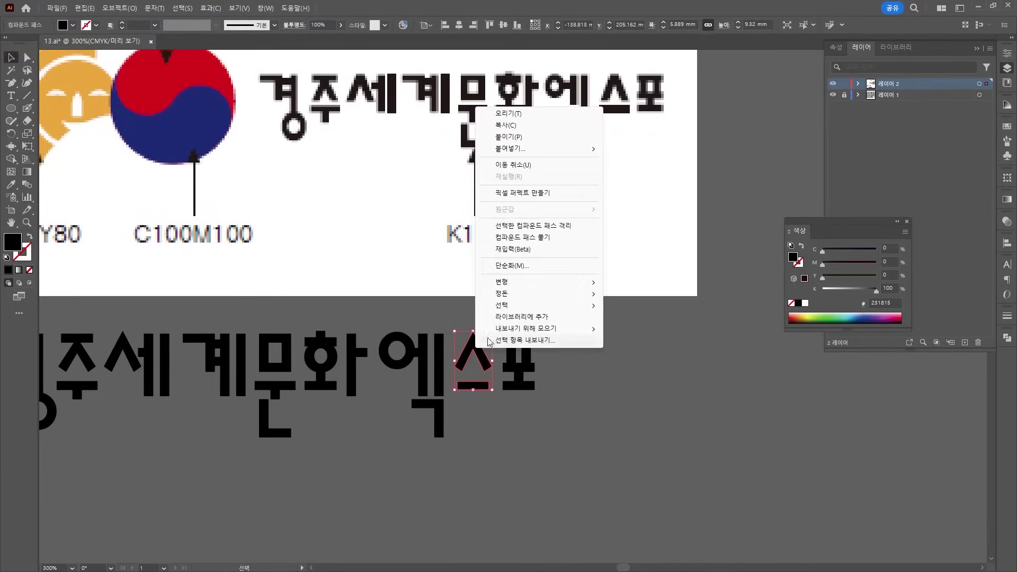
pyautogui.click(523, 237)
# Lengthen the horizontal bar of 스 on both ends to about 6.43 mm wide
pyautogui.press('a')
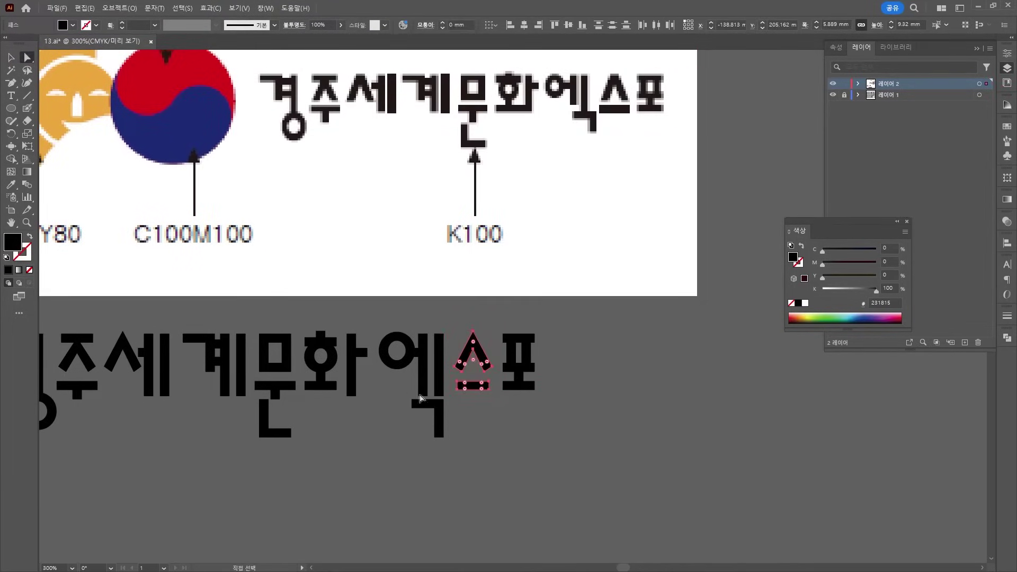
pyautogui.click(464, 408)
pyautogui.click(454, 384)
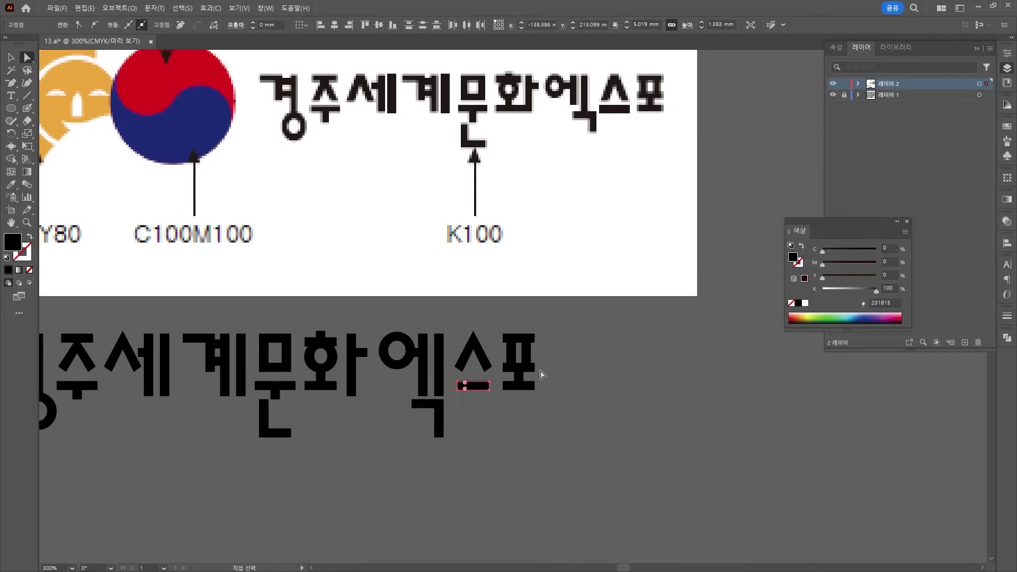
pyautogui.click(483, 379)
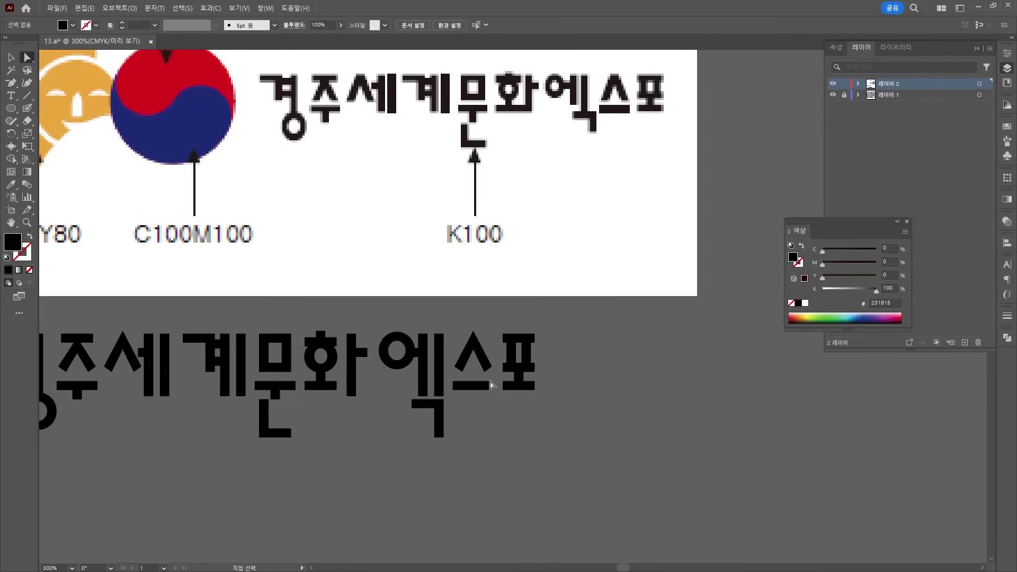
pyautogui.click(488, 385)
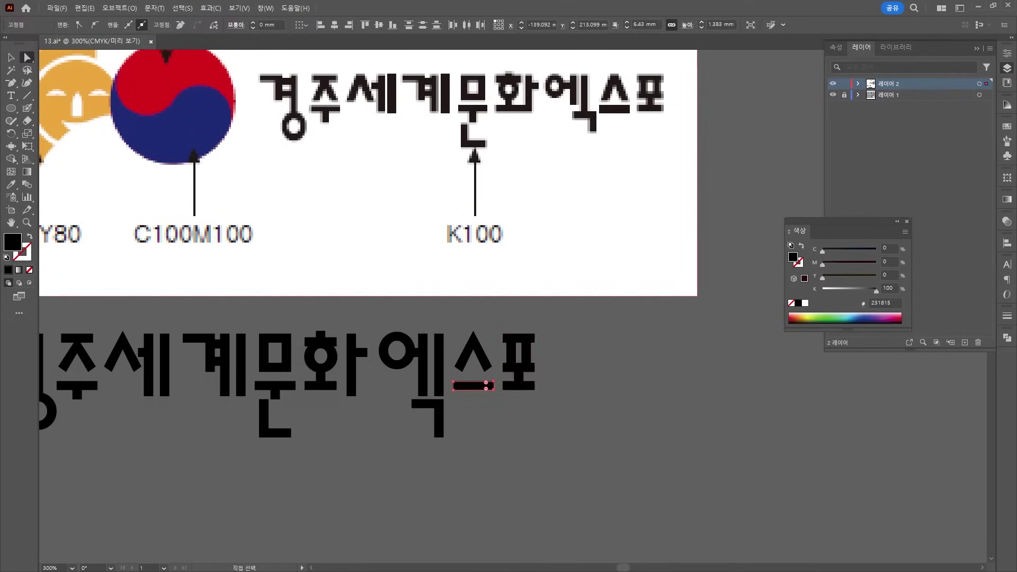
# Add the font name HY얕은샘물M as a text label below the title and enlarge it to a readable size
pyautogui.hotkey('ctrl', '-')
pyautogui.hotkey('ctrl', '-')
pyautogui.hotkey('ctrl', '-')
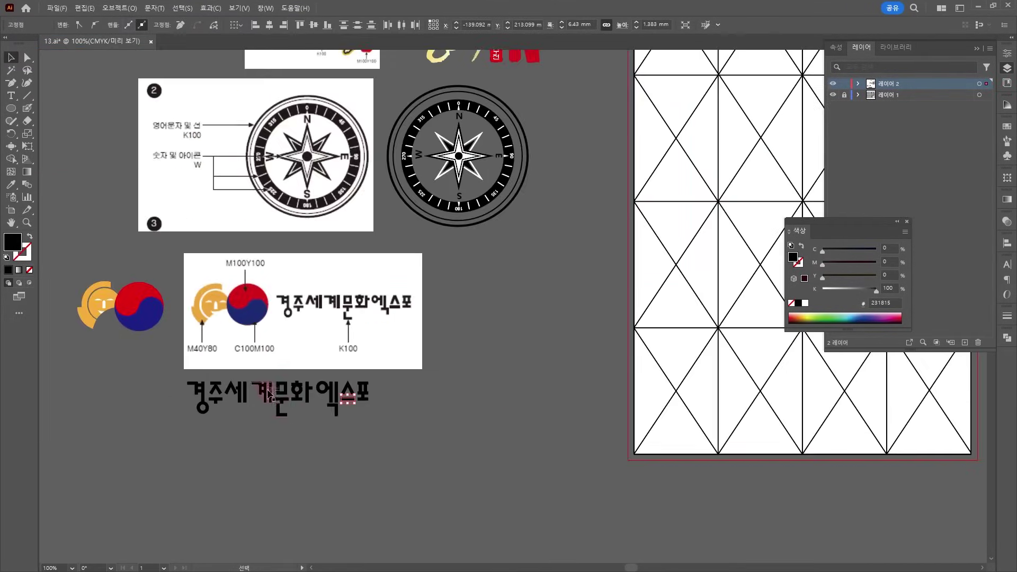
pyautogui.press('t')
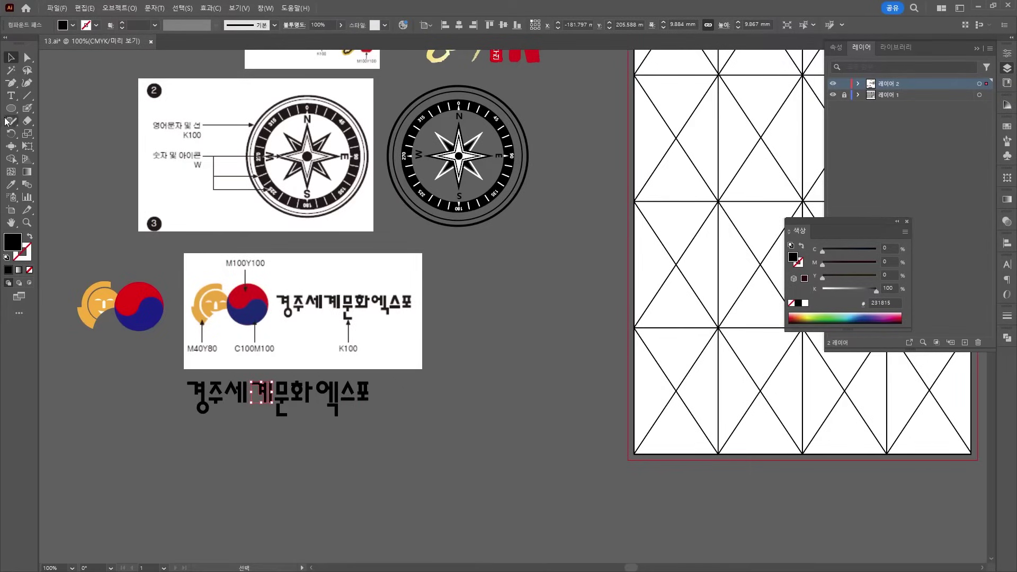
pyautogui.click(218, 453)
pyautogui.write('경주')
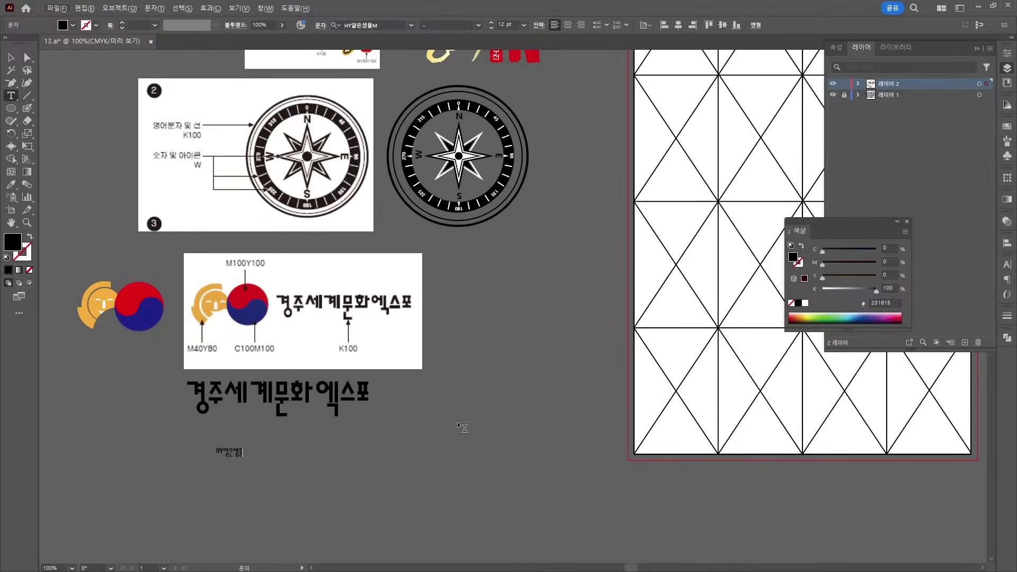
pyautogui.write('M')
pyautogui.hotkey('ctrl', 'a')
pyautogui.click(11, 57)
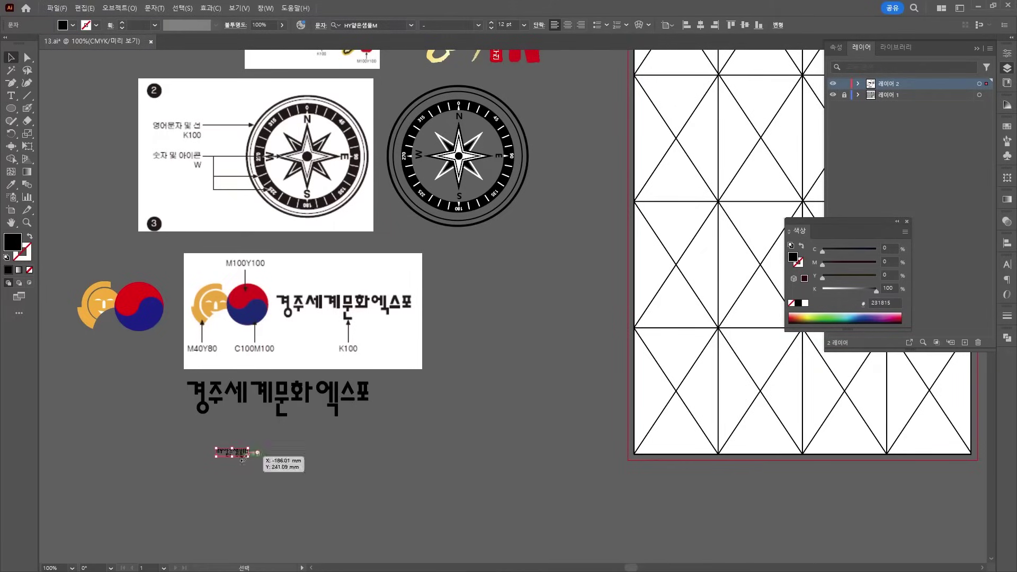
pyautogui.moveTo(248, 456); pyautogui.dragTo(282, 484)
# Move the face and taegeuk emblem directly before the title, and scale the whole title down to about 52.87 mm wide
pyautogui.moveTo(158, 324); pyautogui.dragTo(174, 417)
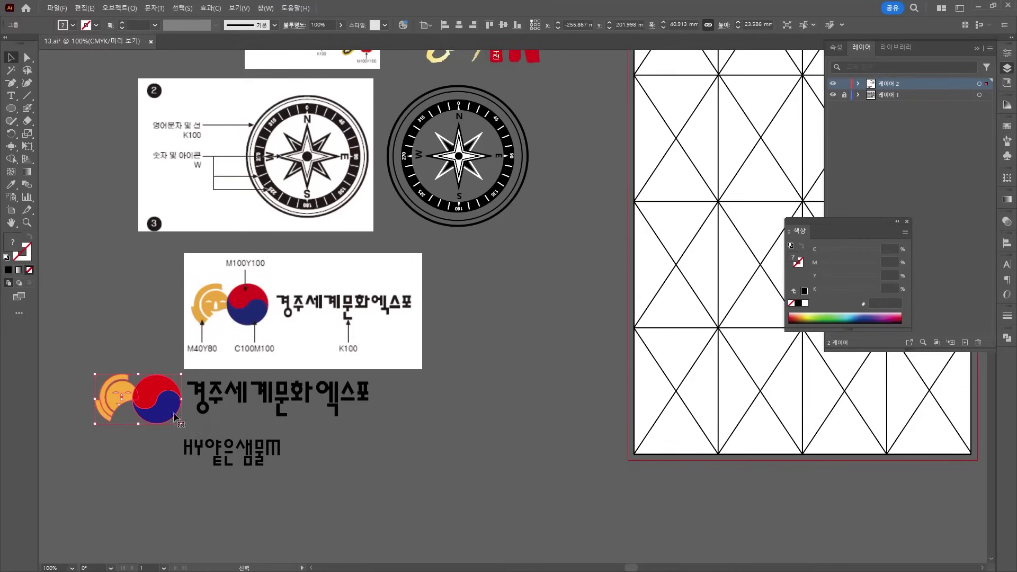
pyautogui.click(402, 420)
pyautogui.click(199, 381)
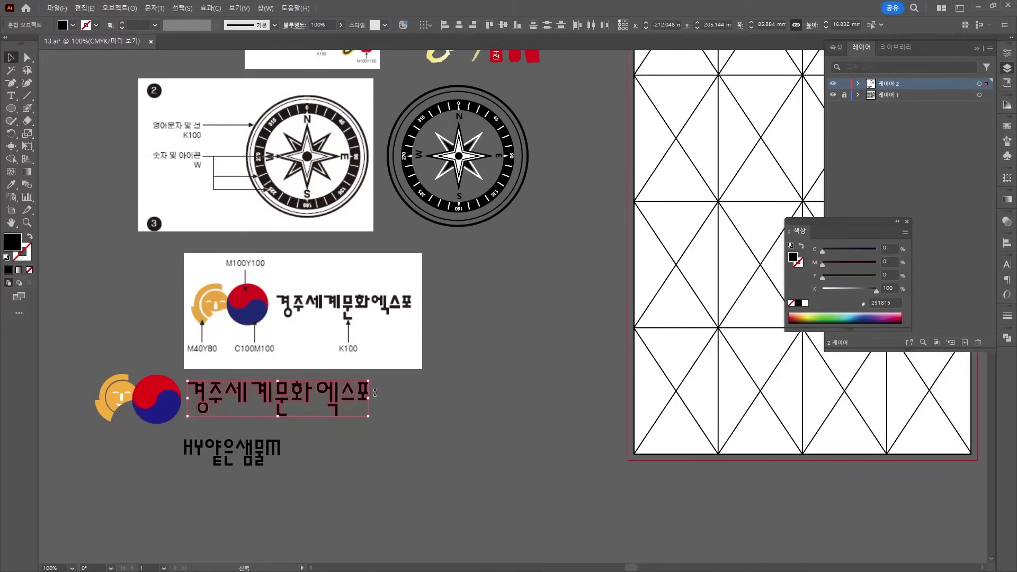
pyautogui.moveTo(369, 378); pyautogui.dragTo(347, 396)
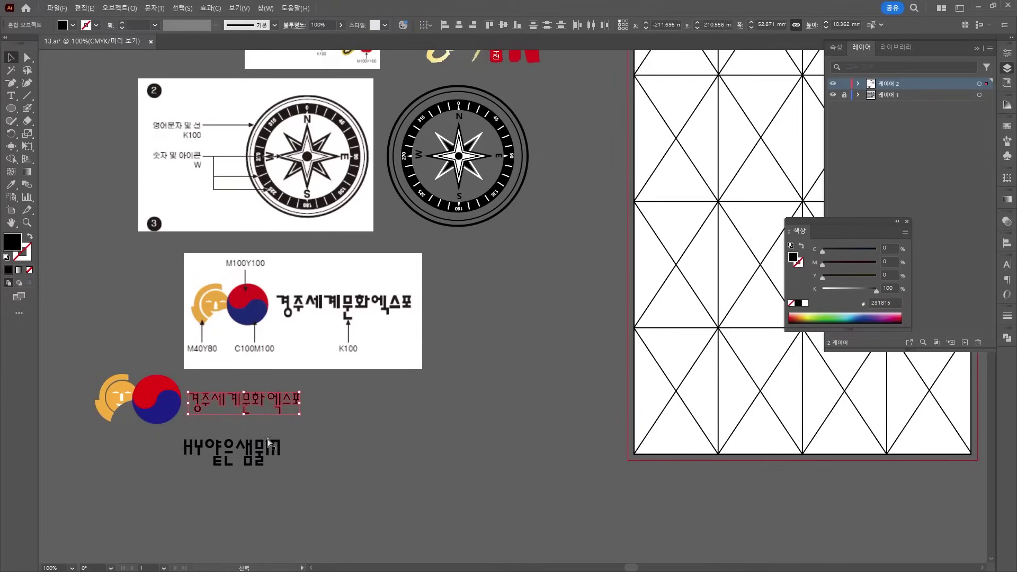
pyautogui.click(374, 484)
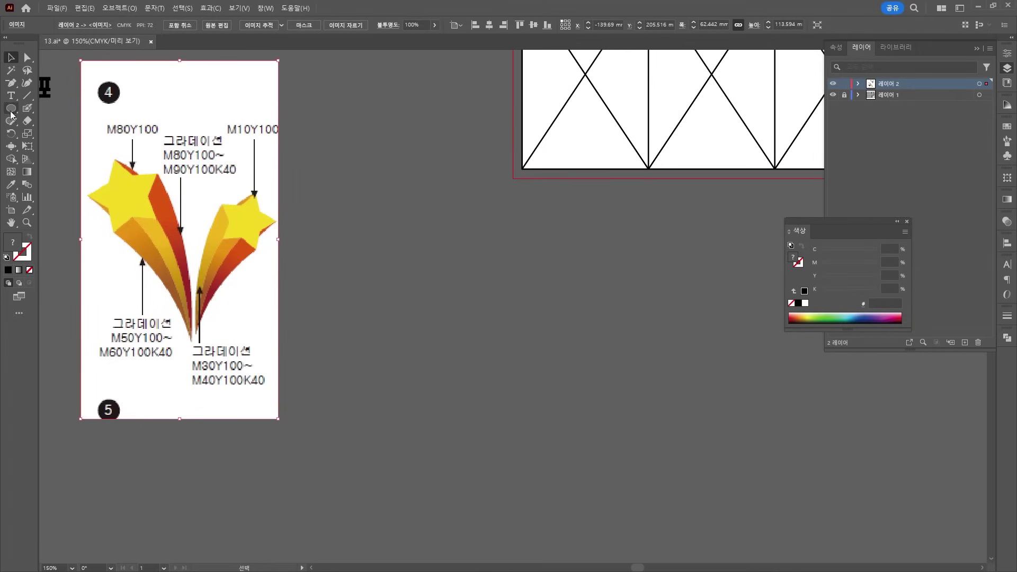
# Draw a slightly tilted five-pointed star about 36.5 mm wide and place it beside the shooting-star reference image
pyautogui.moveTo(11, 114); pyautogui.dragTo(67, 161)
pyautogui.moveTo(313, 197); pyautogui.dragTo(361, 237)
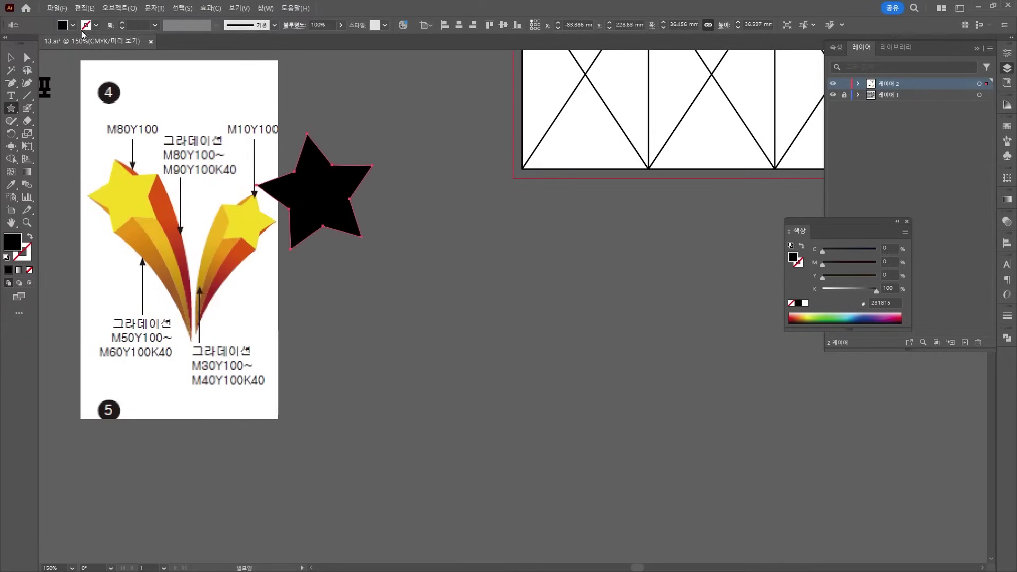
pyautogui.click(11, 57)
pyautogui.moveTo(351, 197); pyautogui.dragTo(395, 204)
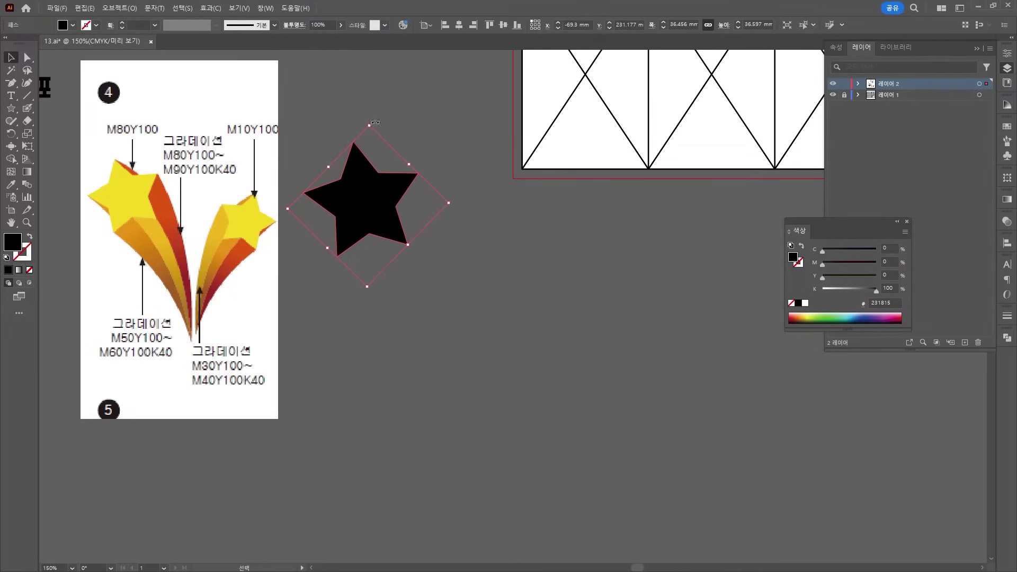
# Fill the star with yellow, M10 Y100 with K at 0
pyautogui.write('80')
pyautogui.press('Tab')
pyautogui.write('100')
pyautogui.press('Tab')
pyautogui.write('0')
pyautogui.press('Return')
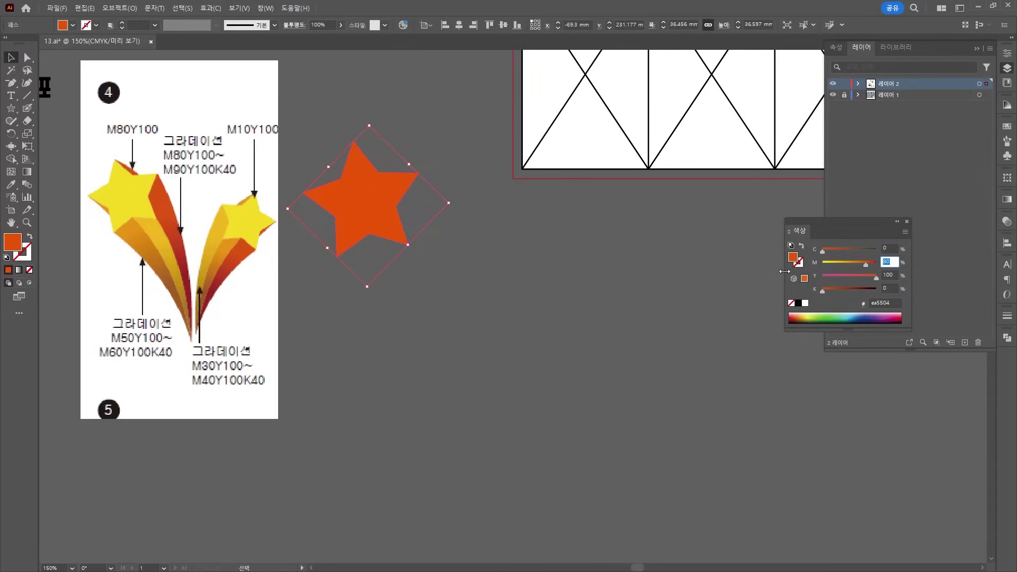
pyautogui.write('10')
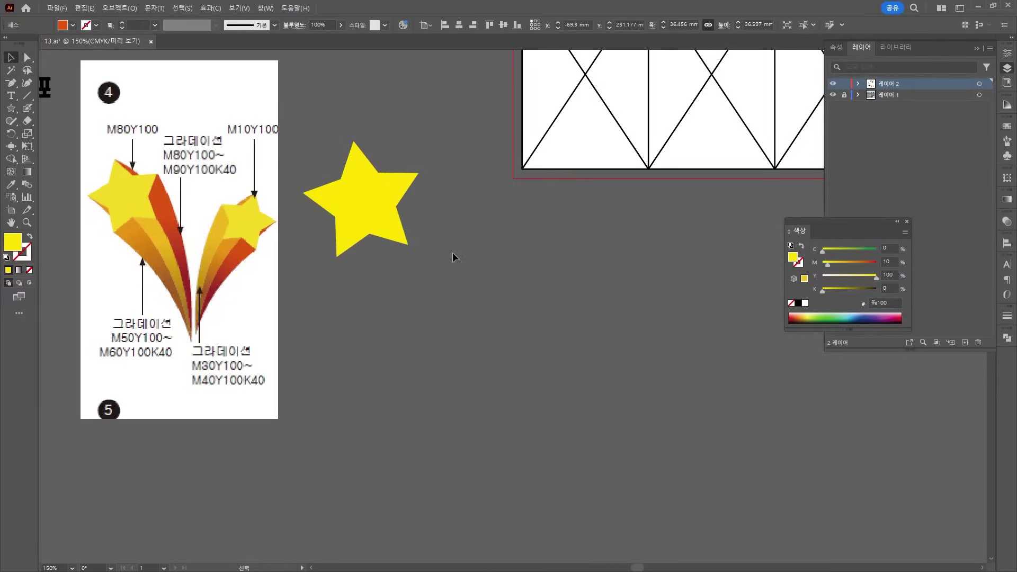
pyautogui.click(453, 257)
# Draw a closed curved tail section with the Pen tool, from the star's lower-left point to a tip below and back to the star's lower notch
pyautogui.click(11, 83)
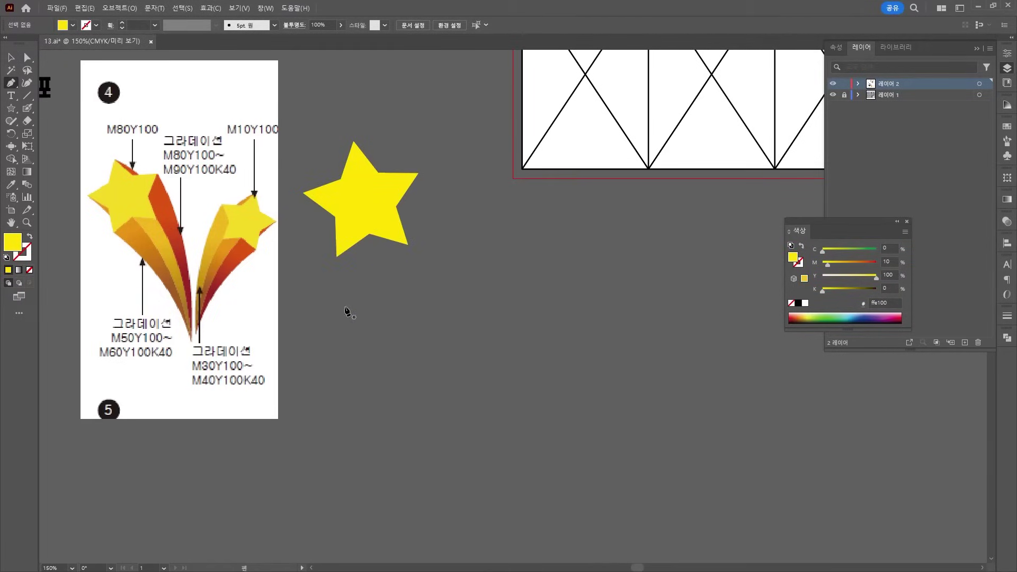
pyautogui.click(336, 257)
pyautogui.click(459, 451)
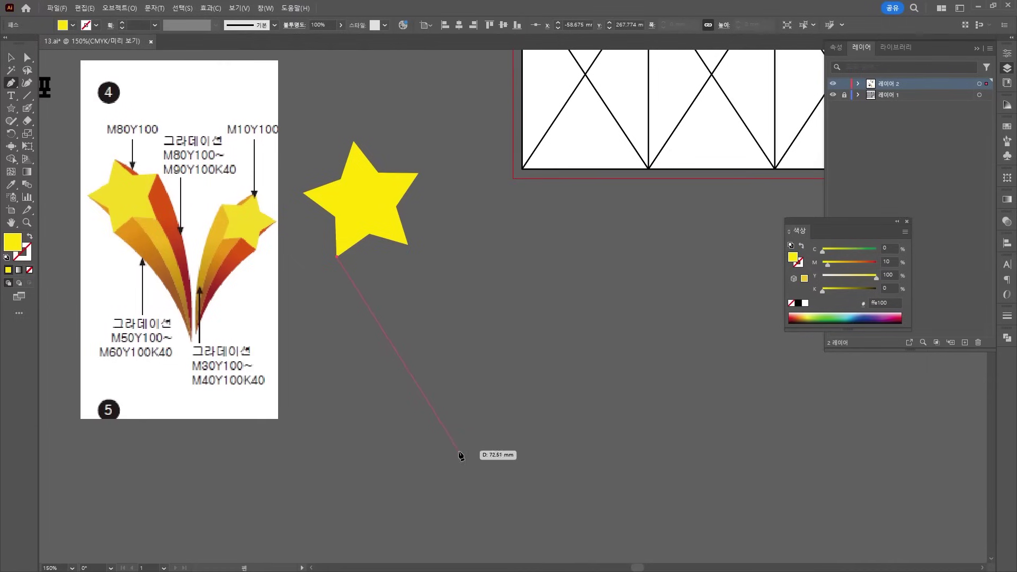
pyautogui.moveTo(473, 511); pyautogui.dragTo(470, 517)
pyautogui.click(459, 452)
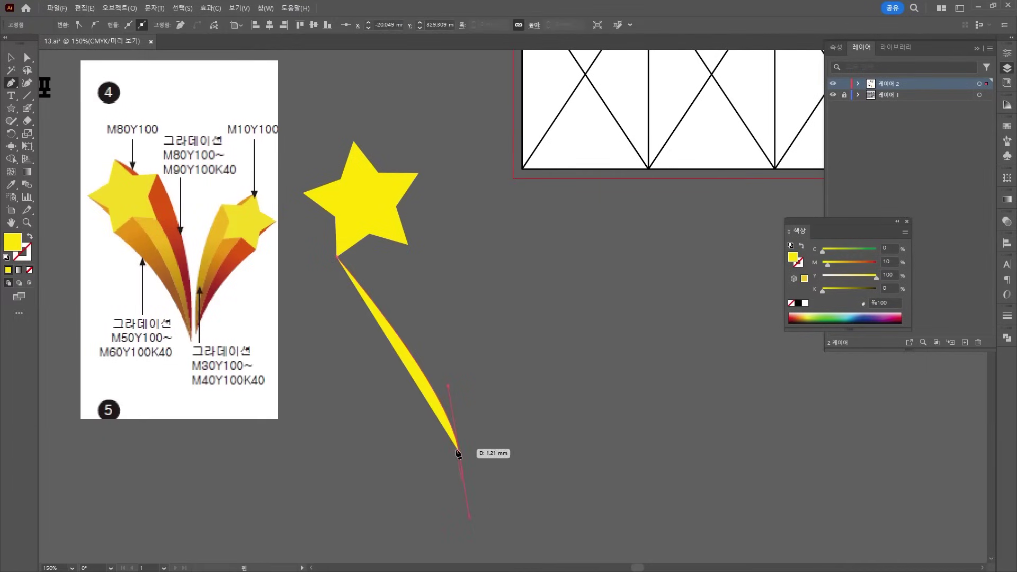
pyautogui.click(369, 232)
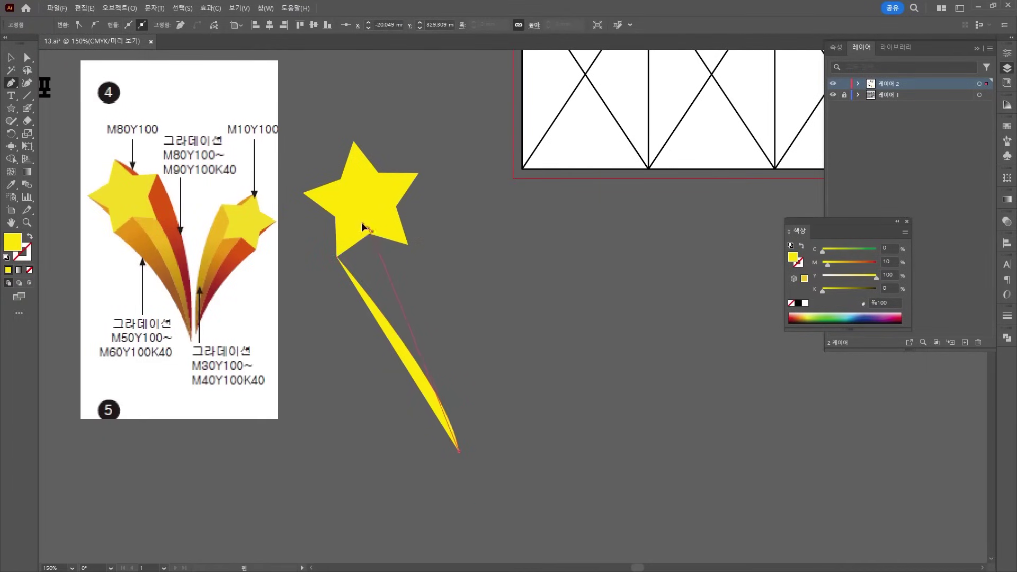
pyautogui.moveTo(339, 203); pyautogui.dragTo(339, 202)
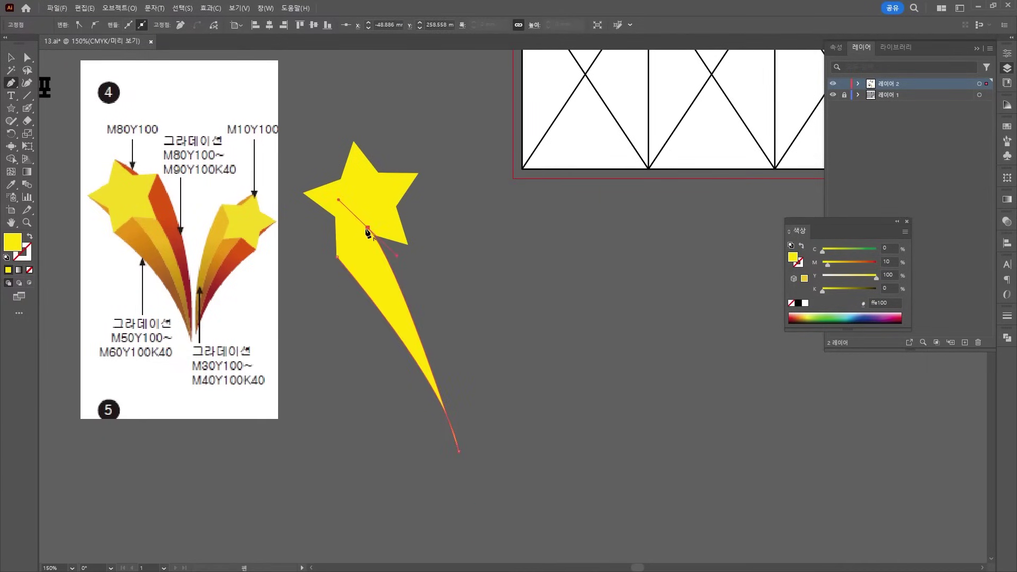
pyautogui.click(369, 231)
pyautogui.click(337, 257)
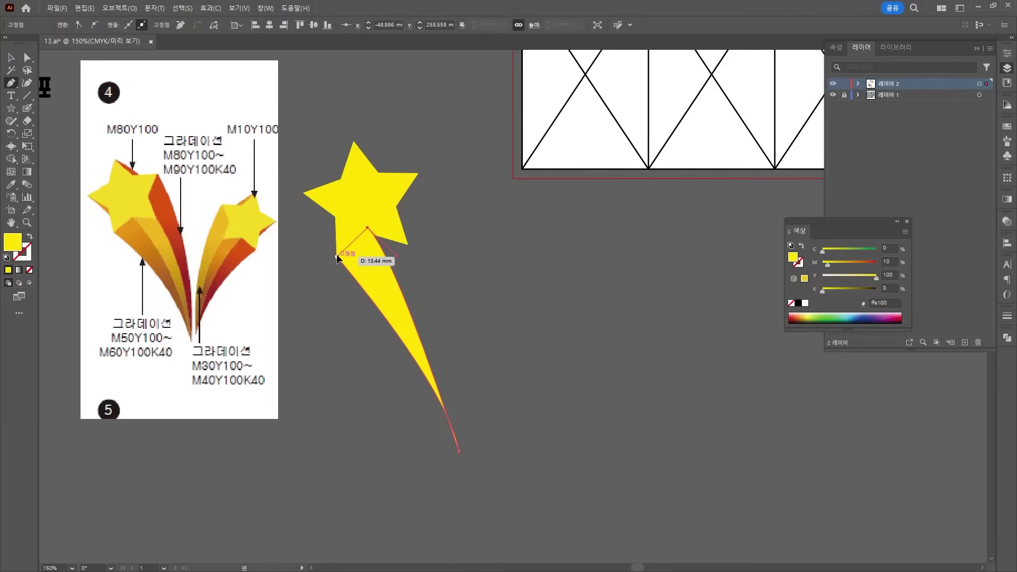
# Send the new tail section to the back, behind the star
pyautogui.click(10, 57)
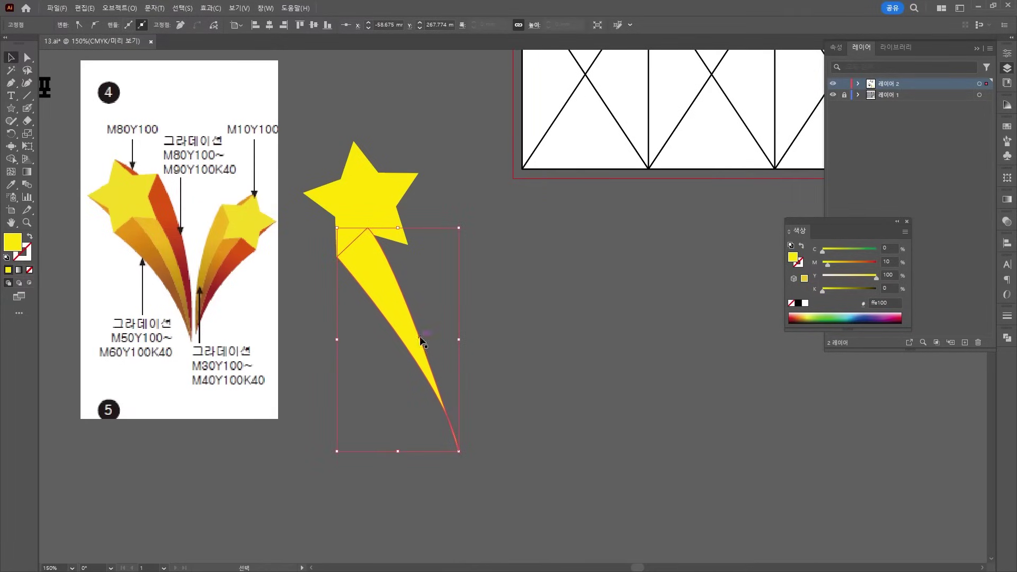
pyautogui.rightClick(390, 299)
pyautogui.moveTo(438, 517)
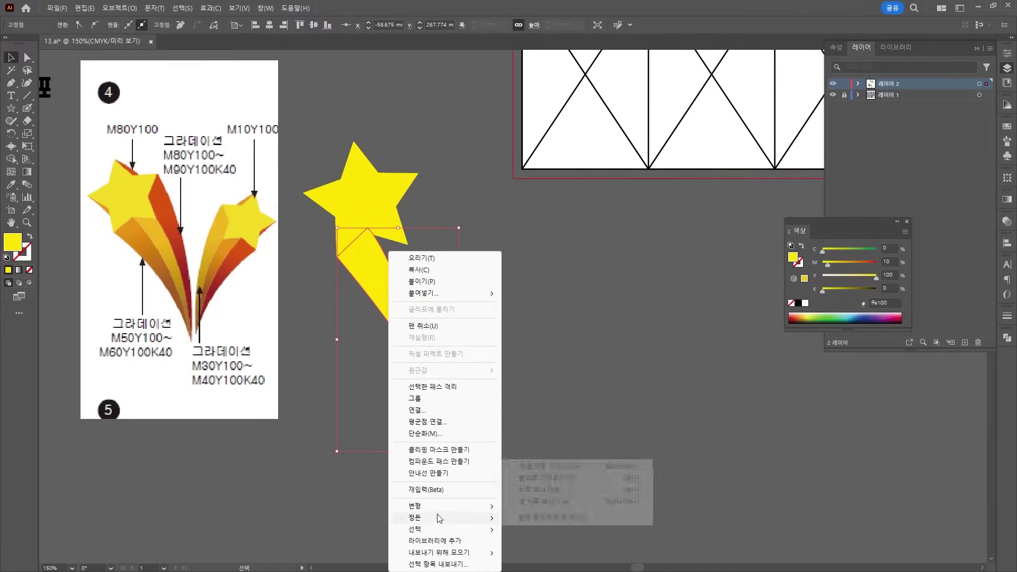
pyautogui.click(535, 501)
pyautogui.click(531, 411)
# Adjust the curve handle at the tail section's tip so its two edges no longer cross
pyautogui.scroll(2, 530, 411)
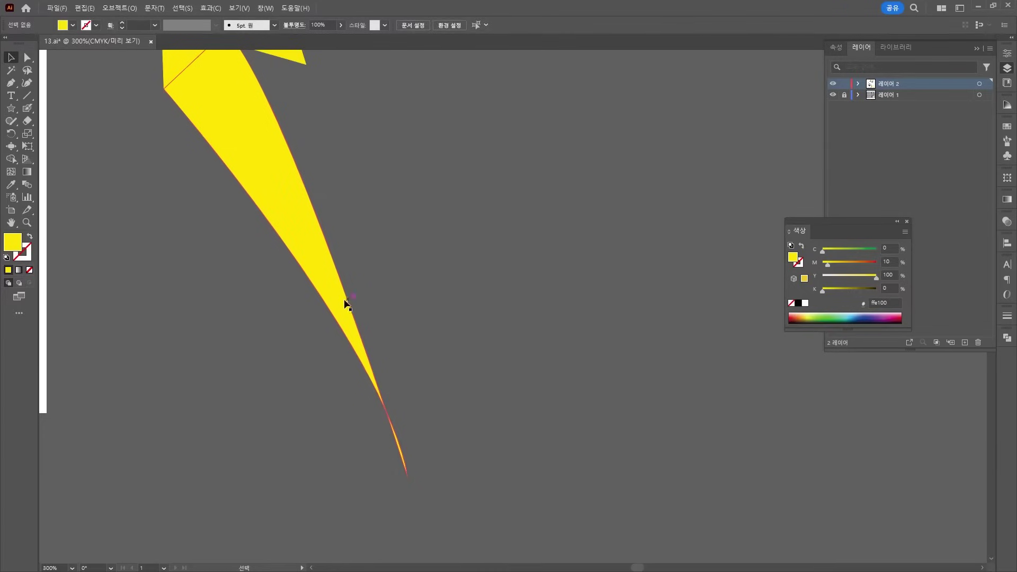
pyautogui.click(347, 305)
pyautogui.click(28, 58)
pyautogui.click(408, 478)
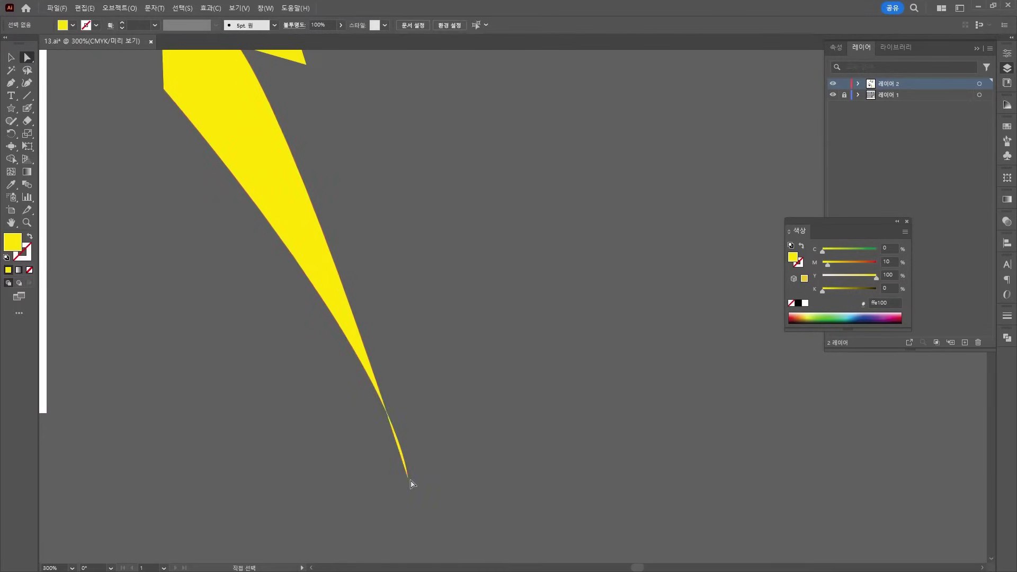
pyautogui.moveTo(385, 347); pyautogui.dragTo(361, 356)
pyautogui.scroll(-3, 400, 333)
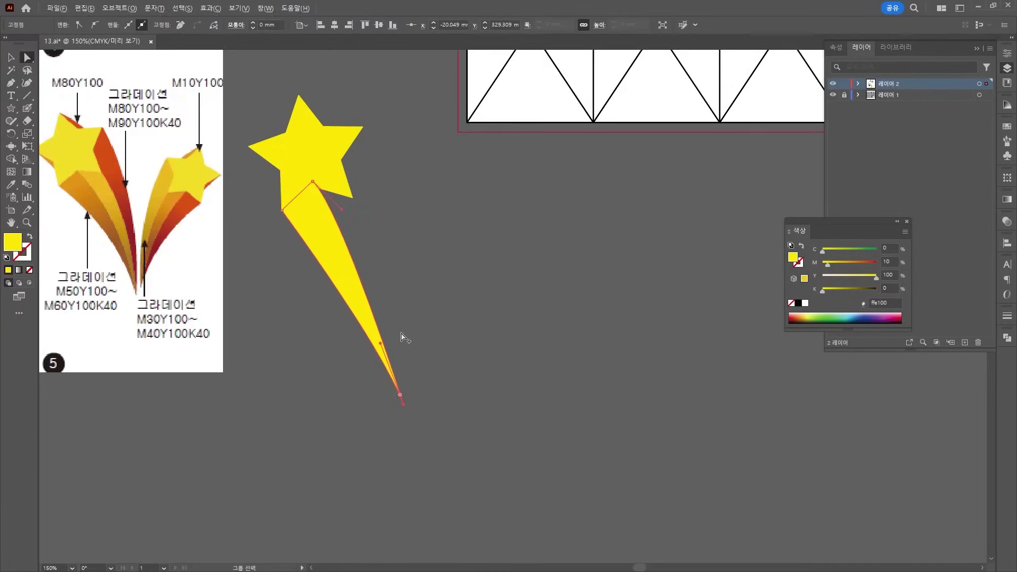
pyautogui.click(9, 55)
pyautogui.click(413, 313)
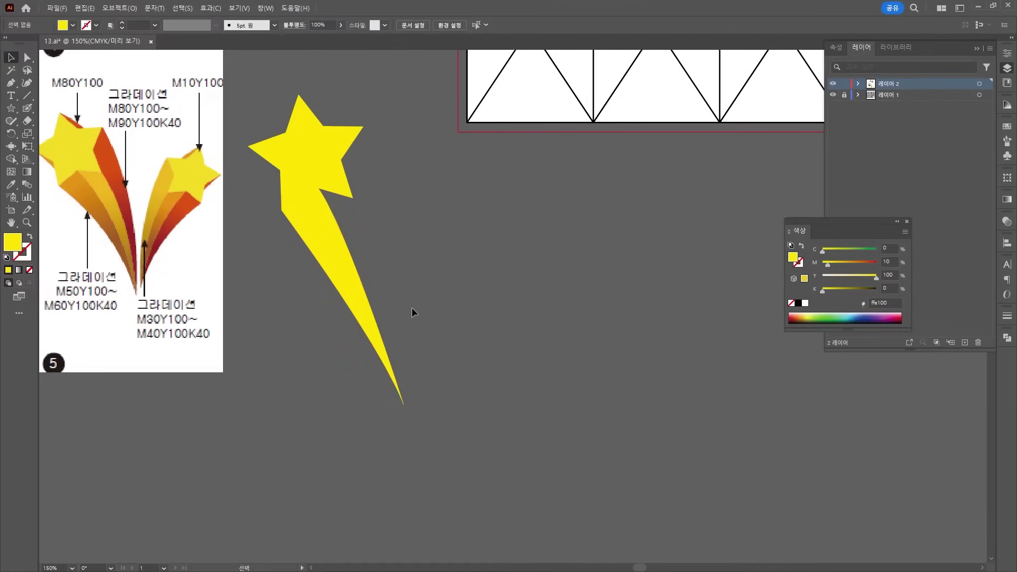
# Draw a second closed tail section with the Pen tool, from beside the star's lower-right point down to the same tip and back inside the star
pyautogui.click(325, 266)
pyautogui.click(10, 84)
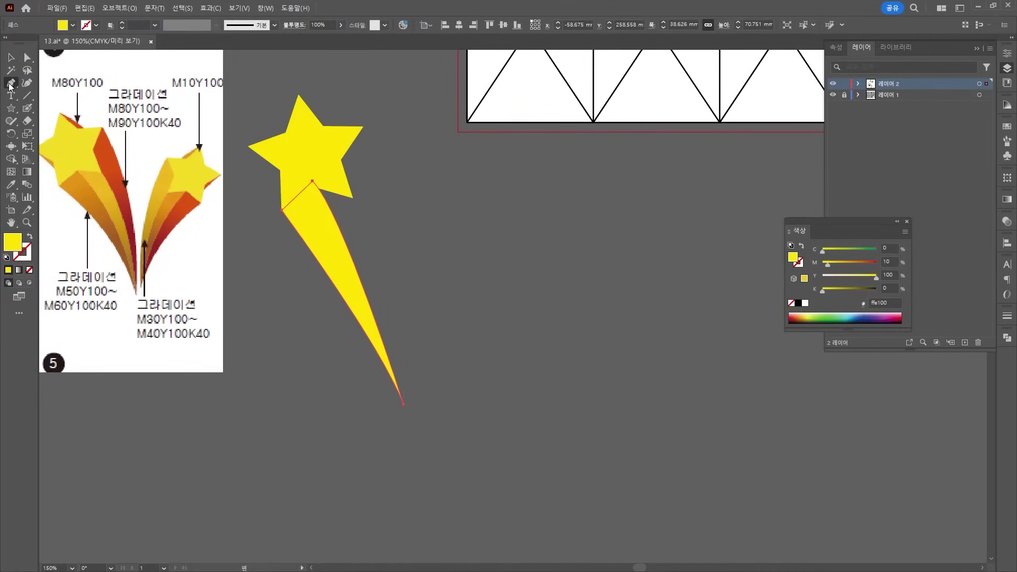
pyautogui.click(342, 181)
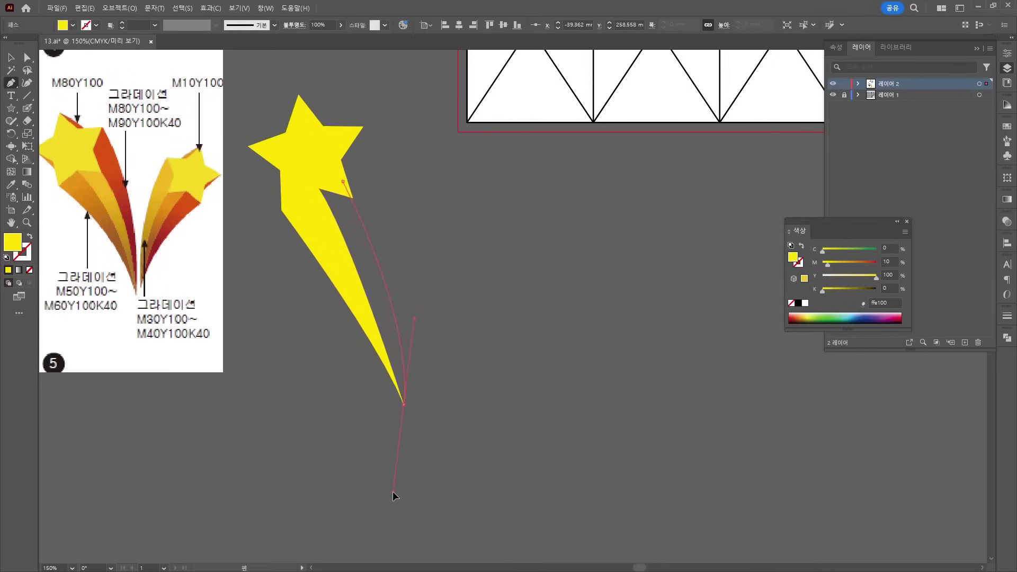
pyautogui.click(403, 406)
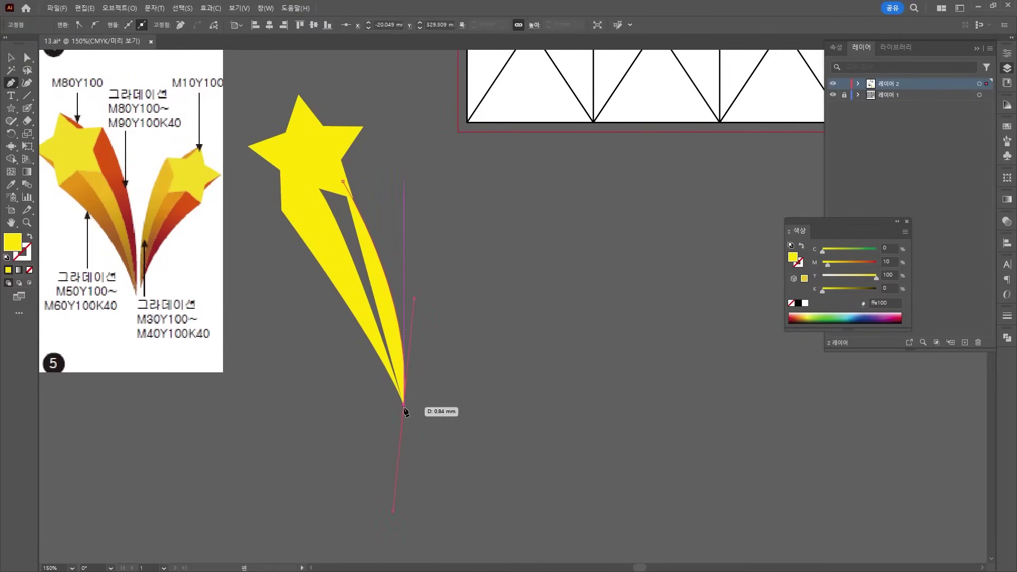
pyautogui.click(306, 176)
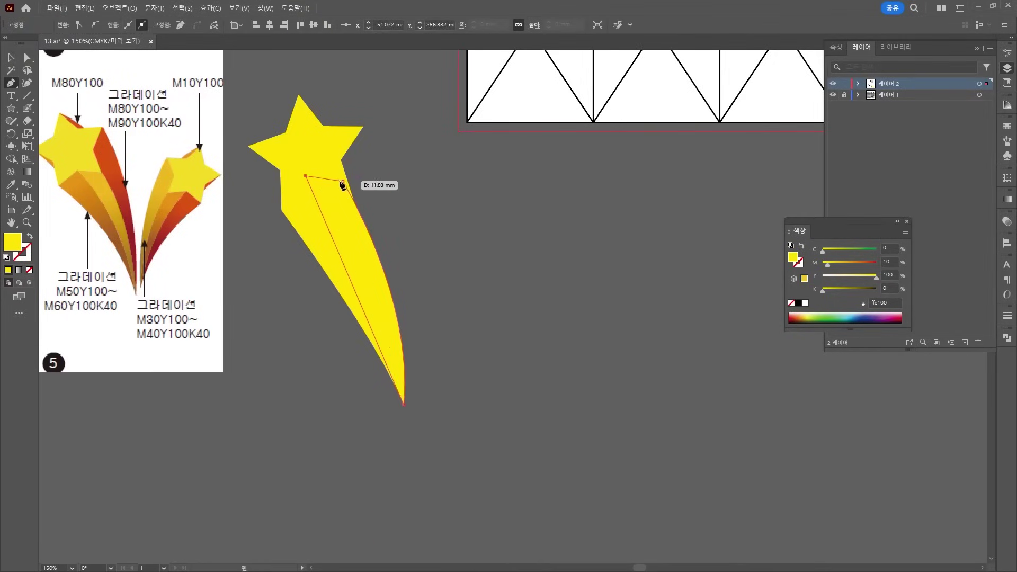
pyautogui.click(343, 181)
pyautogui.keyDown('ctrl'); pyautogui.click(538, 299); pyautogui.keyUp('ctrl')
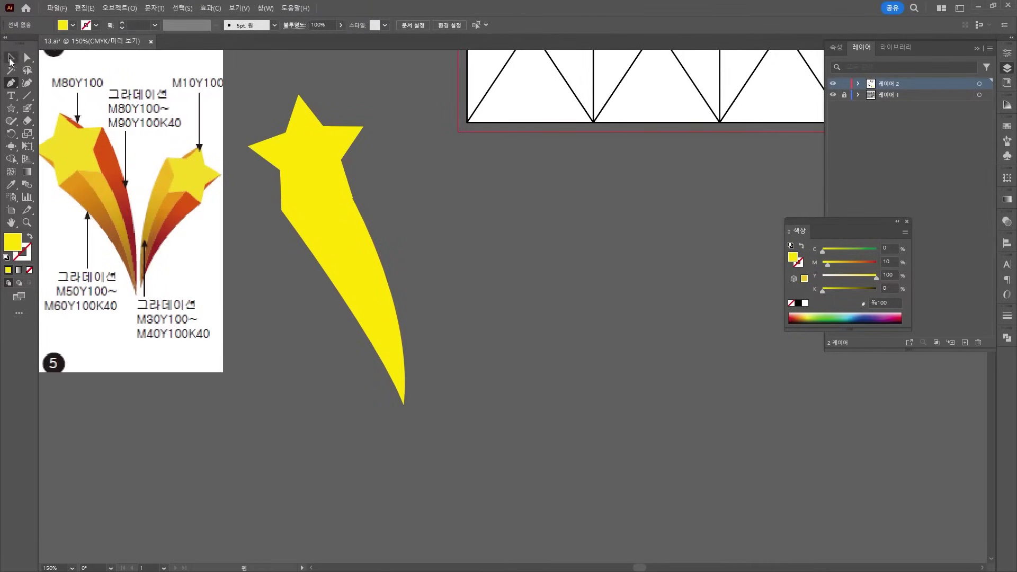
# Draw a third closed tail section about 88 mm tall, from the star's upper-right point along an outer curve to the shared tip
pyautogui.click(10, 59)
pyautogui.click(13, 83)
pyautogui.click(363, 127)
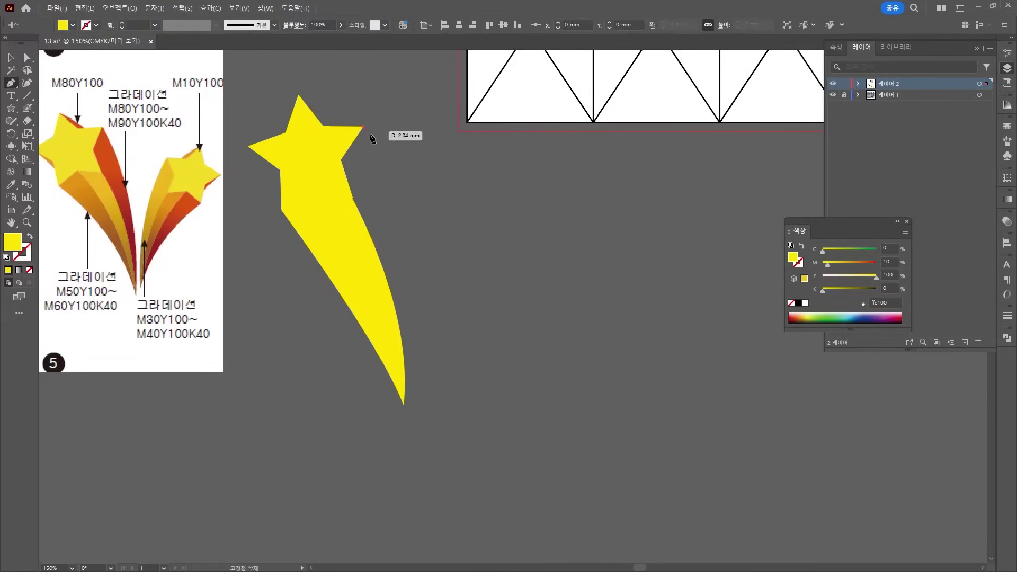
pyautogui.moveTo(404, 405); pyautogui.dragTo(370, 476)
pyautogui.click(405, 406)
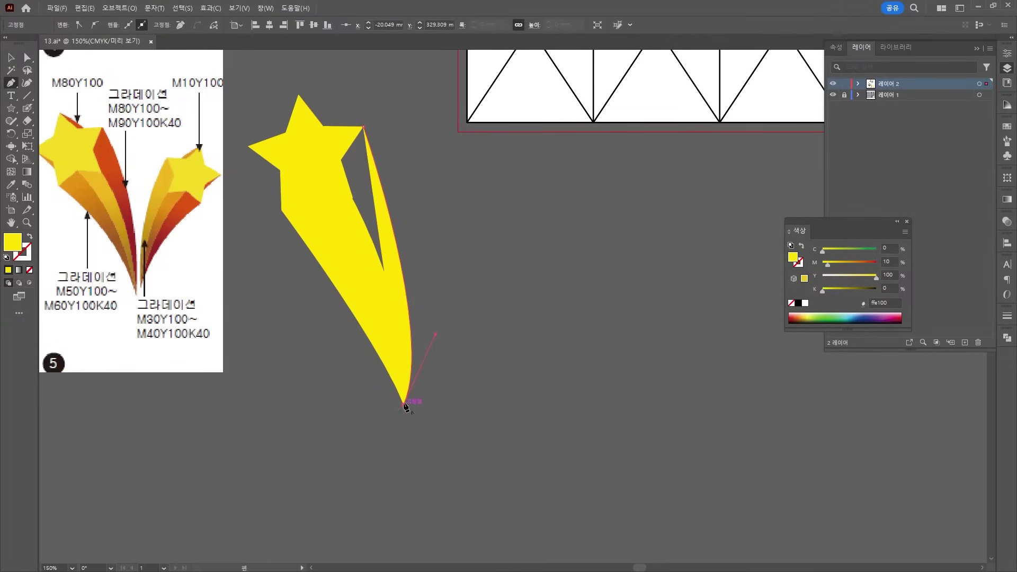
pyautogui.click(328, 153)
pyautogui.click(363, 127)
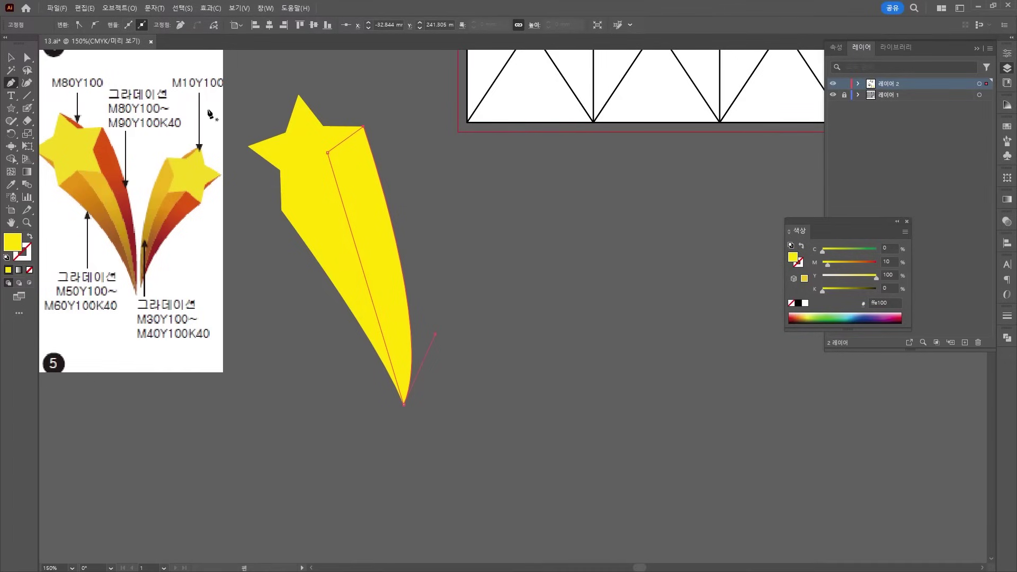
# Draw a small curved facet about 14 by 15 mm from the star's top point toward the upper-right arm
pyautogui.click(300, 97)
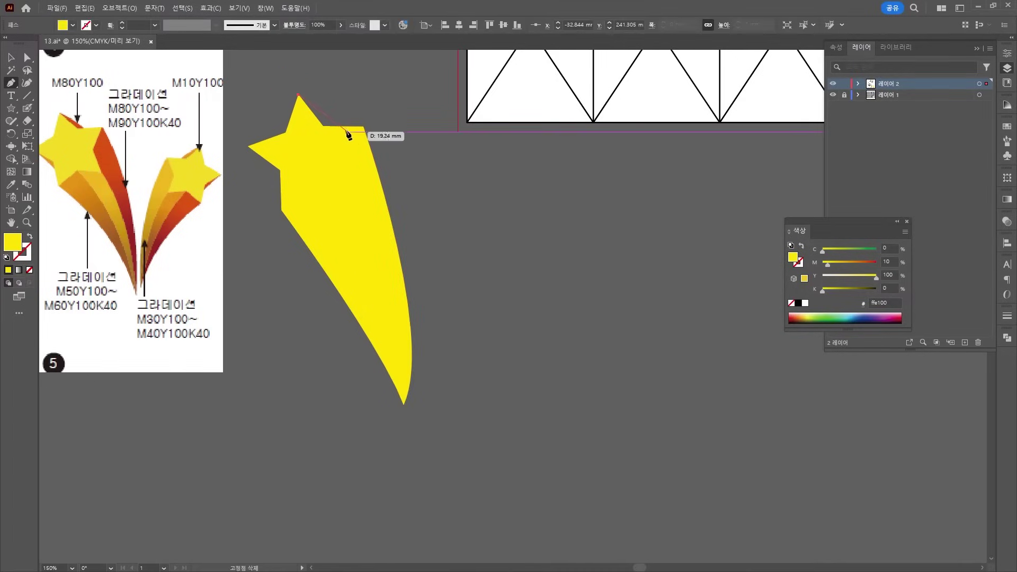
pyautogui.moveTo(344, 132); pyautogui.dragTo(348, 153)
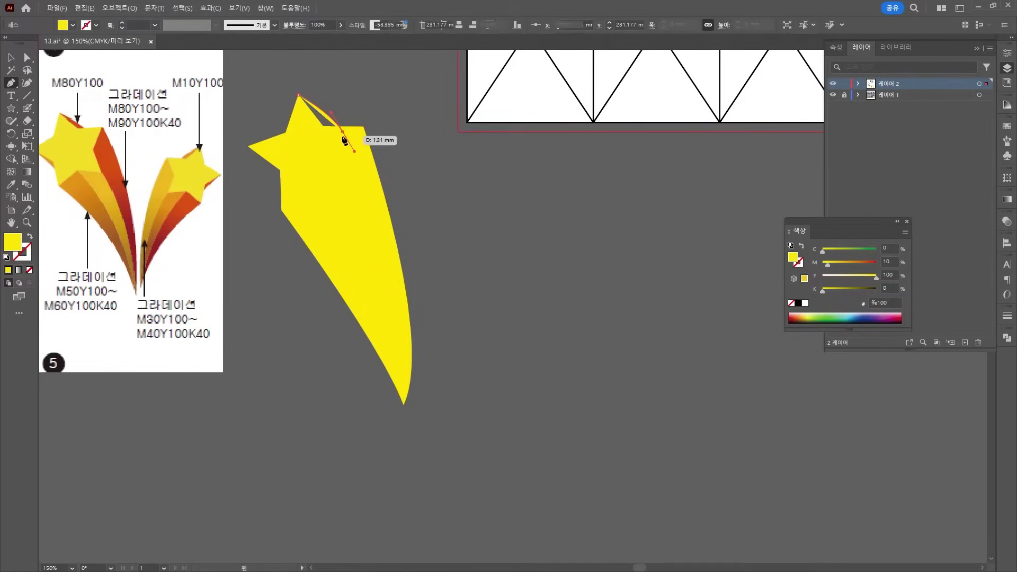
pyautogui.click(343, 131)
pyautogui.click(317, 142)
pyautogui.click(299, 97)
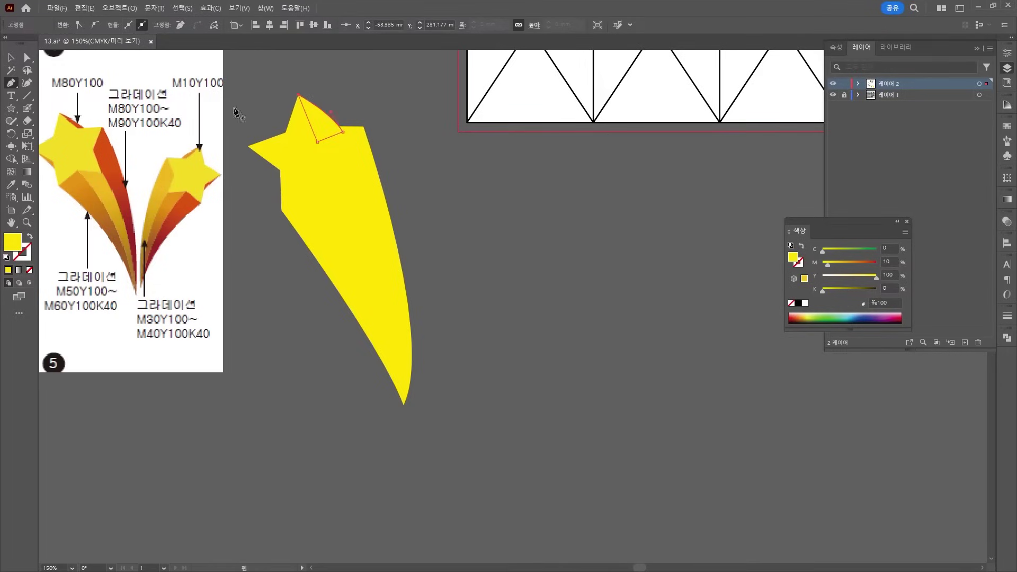
# Draw a small closed triangular facet below the star's left point, reaching inside the star
pyautogui.click(248, 146)
pyautogui.click(295, 152)
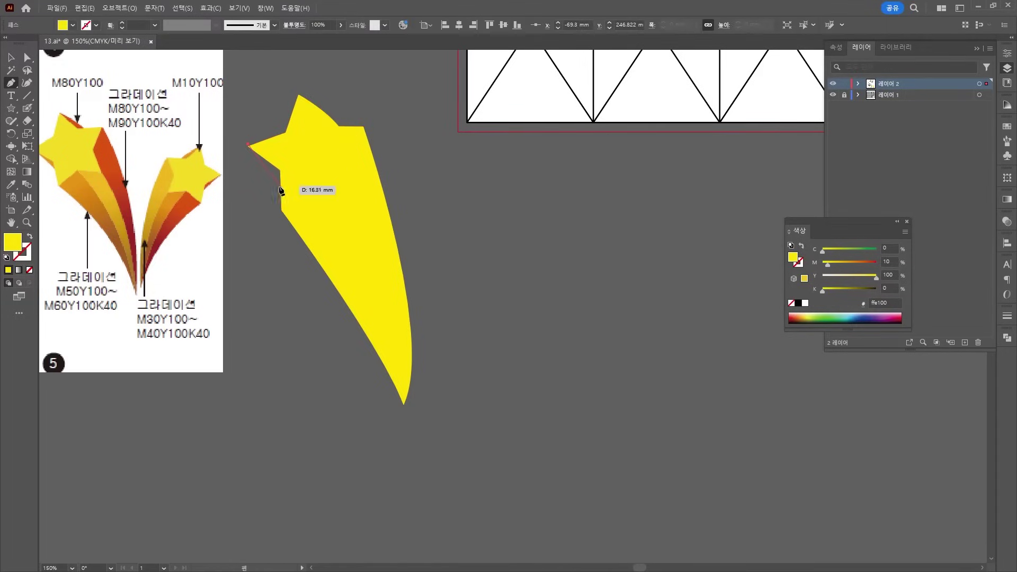
pyautogui.click(286, 192)
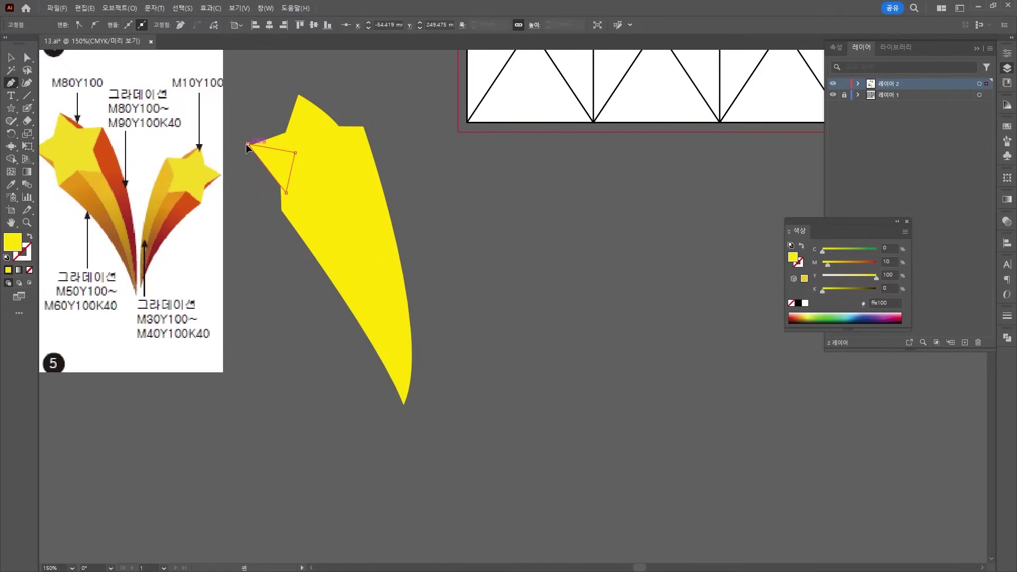
# Fill the facet at the star's top point with M80 Y100 and send it to the back
pyautogui.click(11, 58)
pyautogui.moveTo(281, 170); pyautogui.dragTo(369, 159)
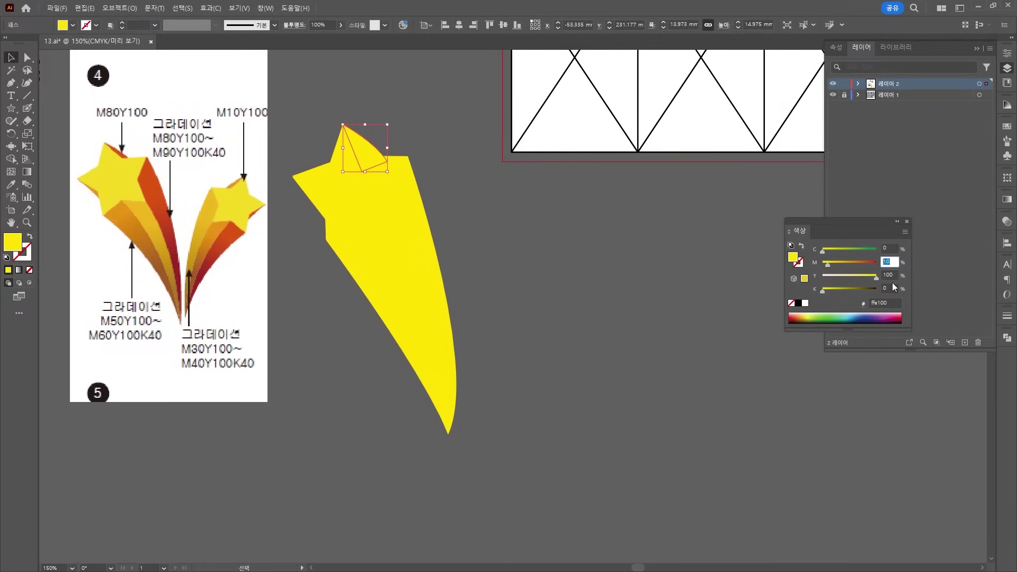
pyautogui.write('80')
pyautogui.press('Return')
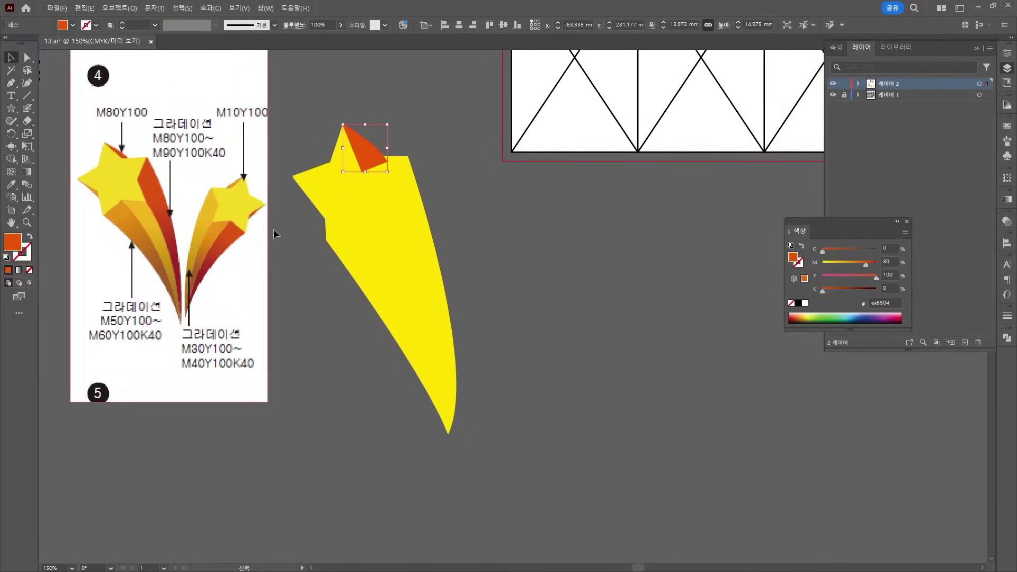
pyautogui.rightClick(387, 152)
pyautogui.moveTo(433, 419)
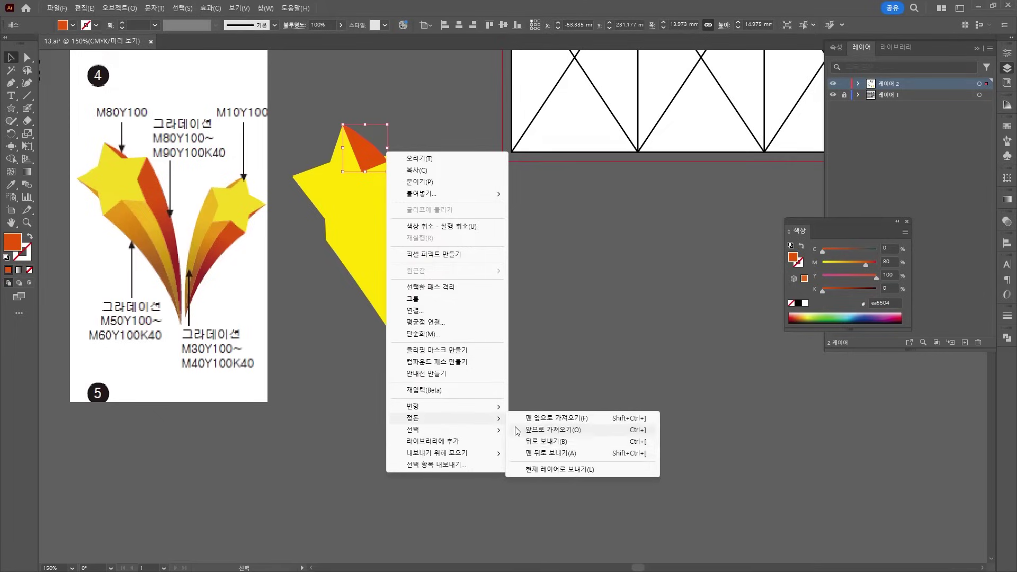
pyautogui.click(550, 453)
pyautogui.click(552, 275)
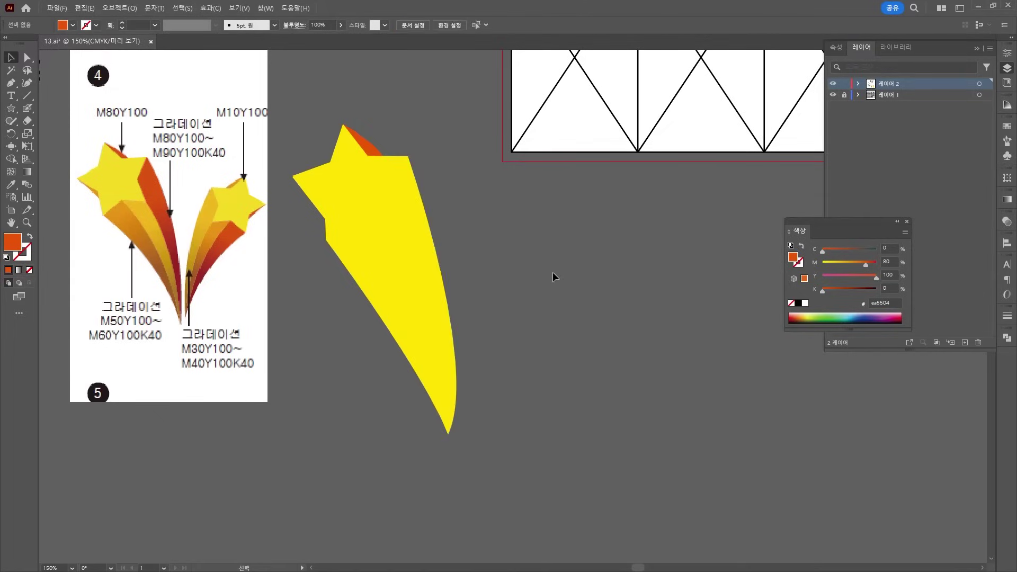
# Fill the right tail section with a linear gradient and set its start color to M80 Y100
pyautogui.click(403, 187)
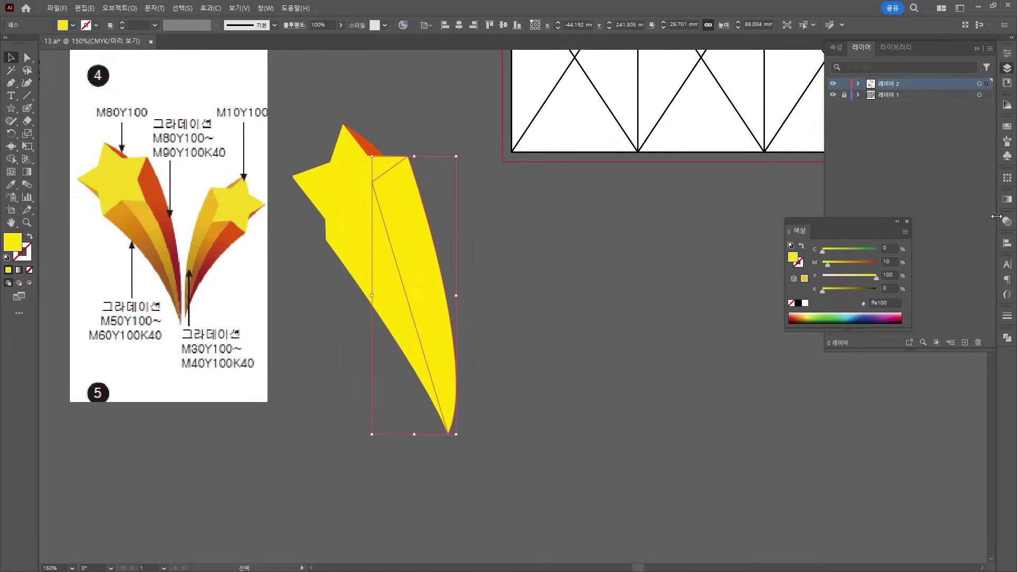
pyautogui.click(1008, 201)
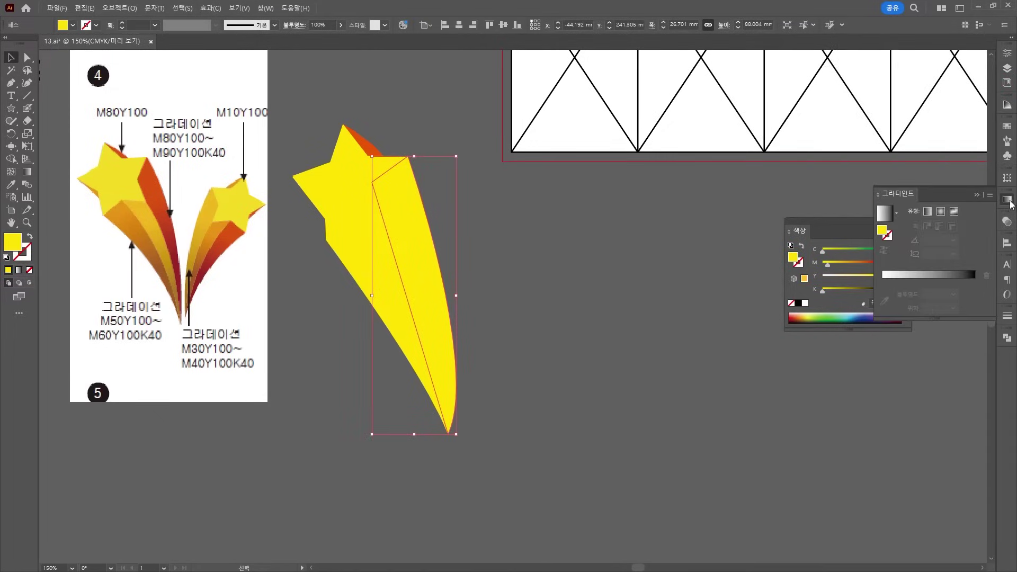
pyautogui.click(922, 276)
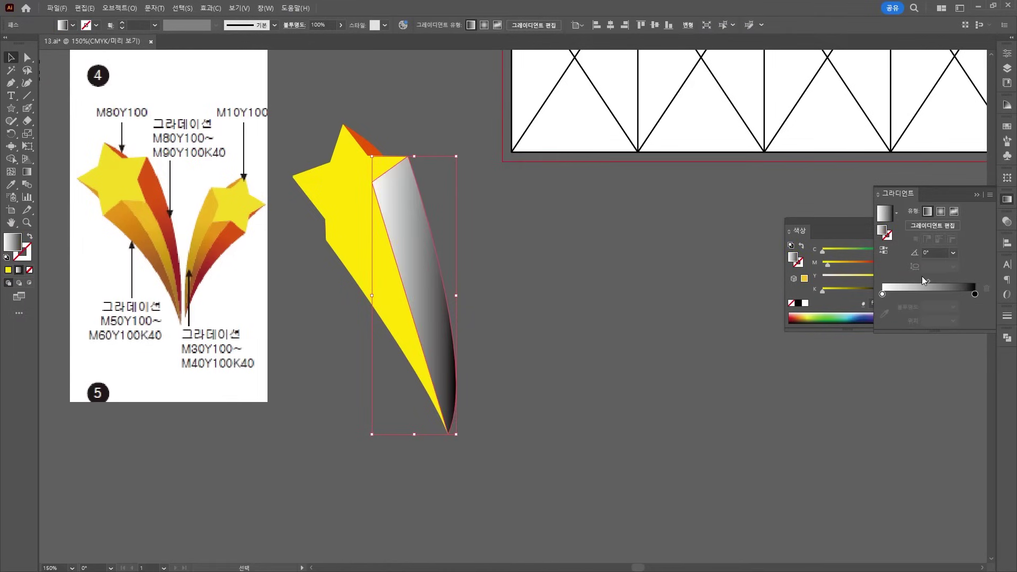
pyautogui.doubleClick(883, 294)
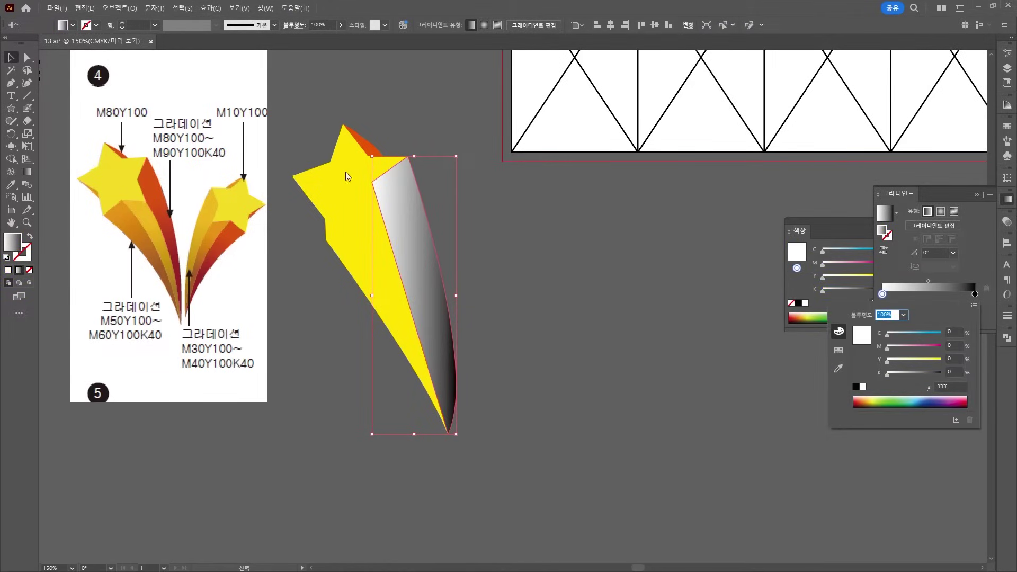
pyautogui.click(956, 346)
pyautogui.write('80')
pyautogui.press('Tab')
pyautogui.write('100')
pyautogui.press('Return')
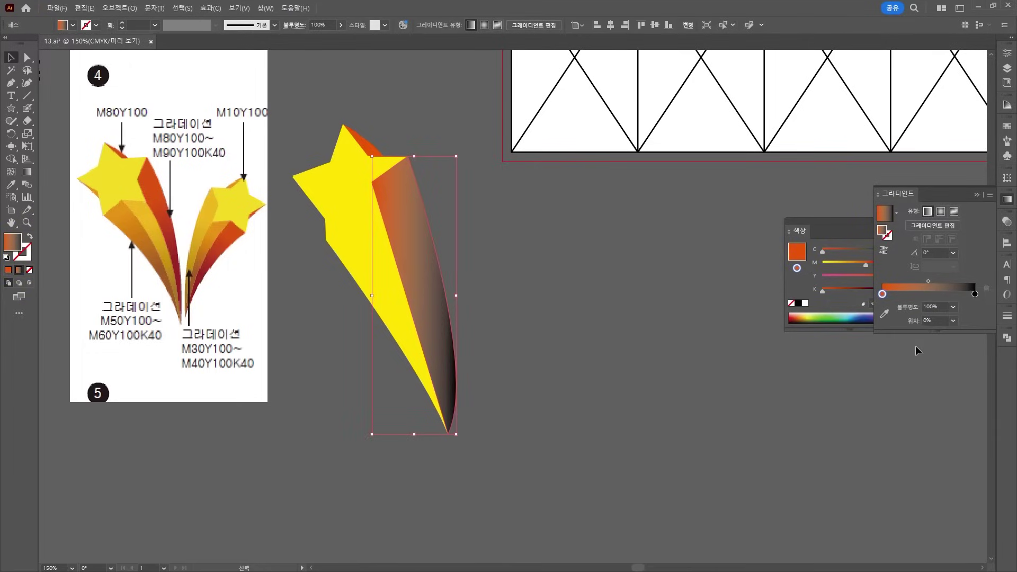
# Set the end color of the right tail section's gradient to M90 Y100 K40
pyautogui.doubleClick(975, 294)
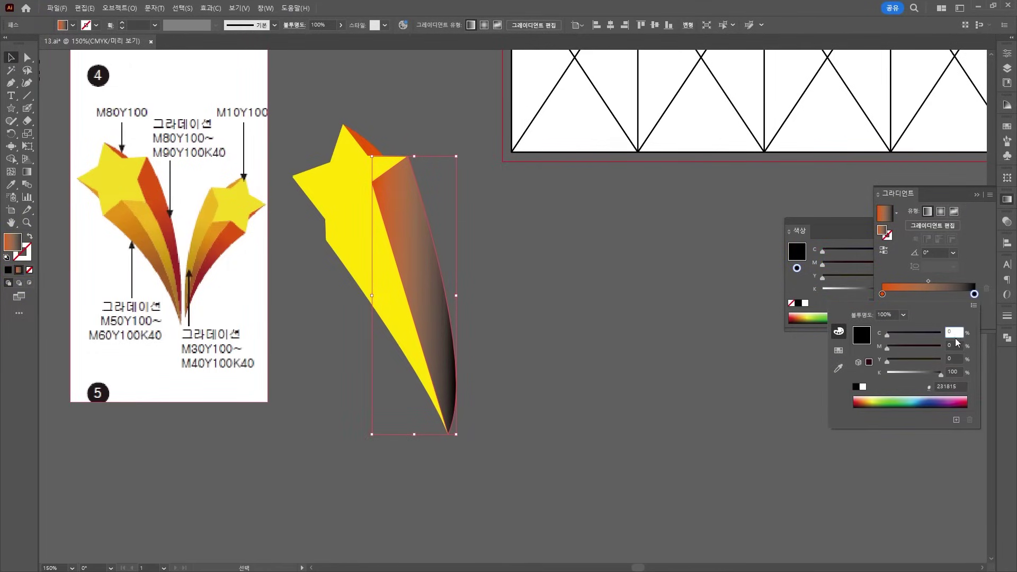
pyautogui.press('Tab')
pyautogui.write('90')
pyautogui.press('Tab')
pyautogui.write('100')
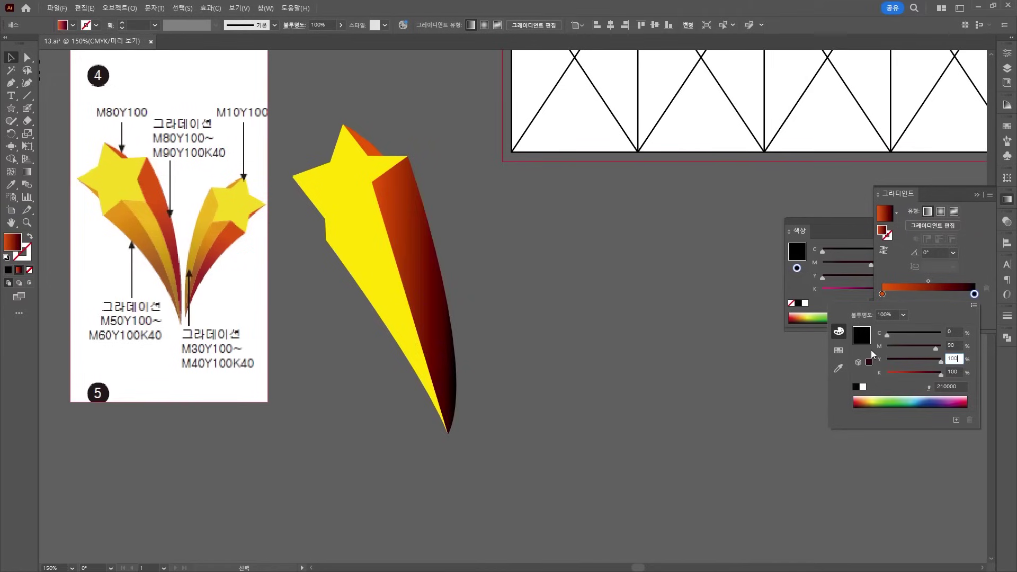
pyautogui.press('Tab')
pyautogui.write('40')
pyautogui.press('Return')
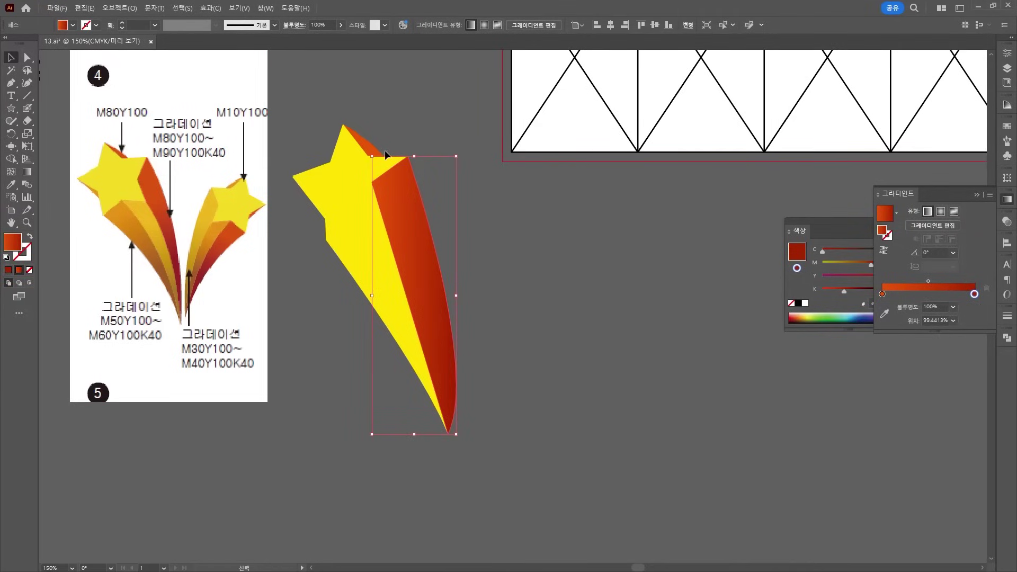
# Redirect the right section's gradient lengthwise from the star toward the tip, at about -73°, and send the section to the back
pyautogui.click(27, 171)
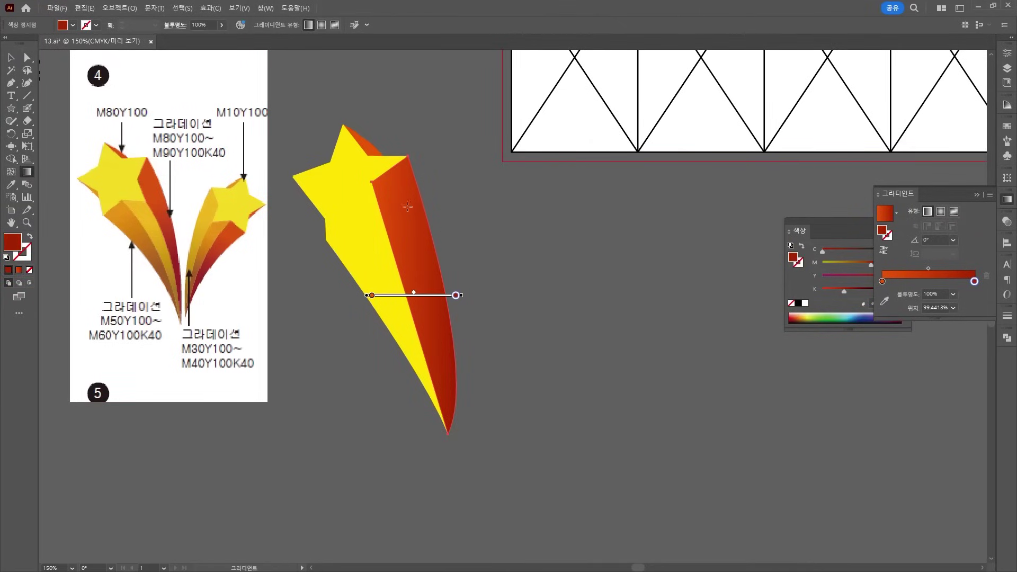
pyautogui.moveTo(399, 199)
pyautogui.mouseDown()
pyautogui.moveTo(447, 306)
pyautogui.moveTo(455, 388)
pyautogui.mouseUp()
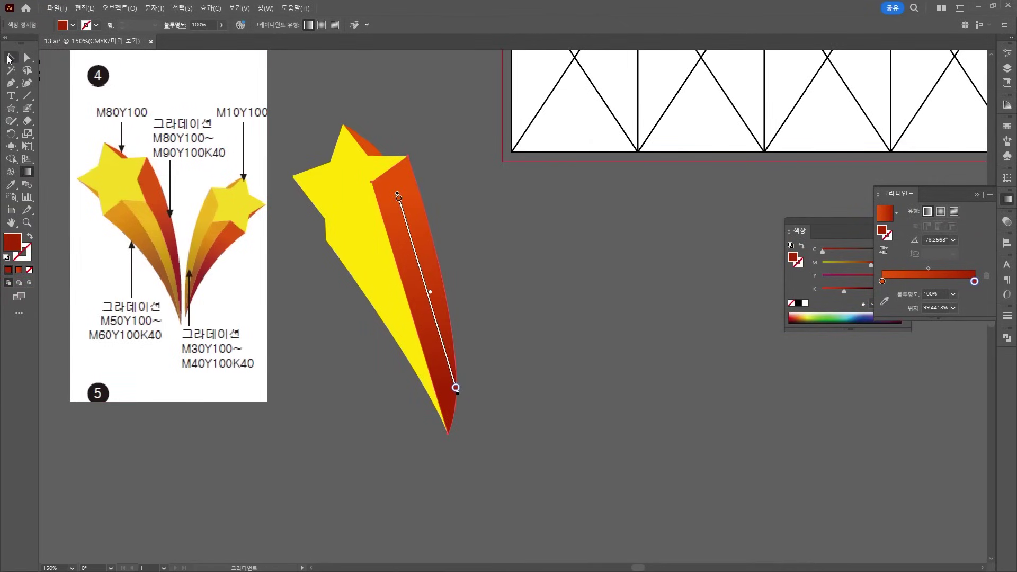
pyautogui.click(10, 58)
pyautogui.rightClick(413, 297)
pyautogui.moveTo(480, 519)
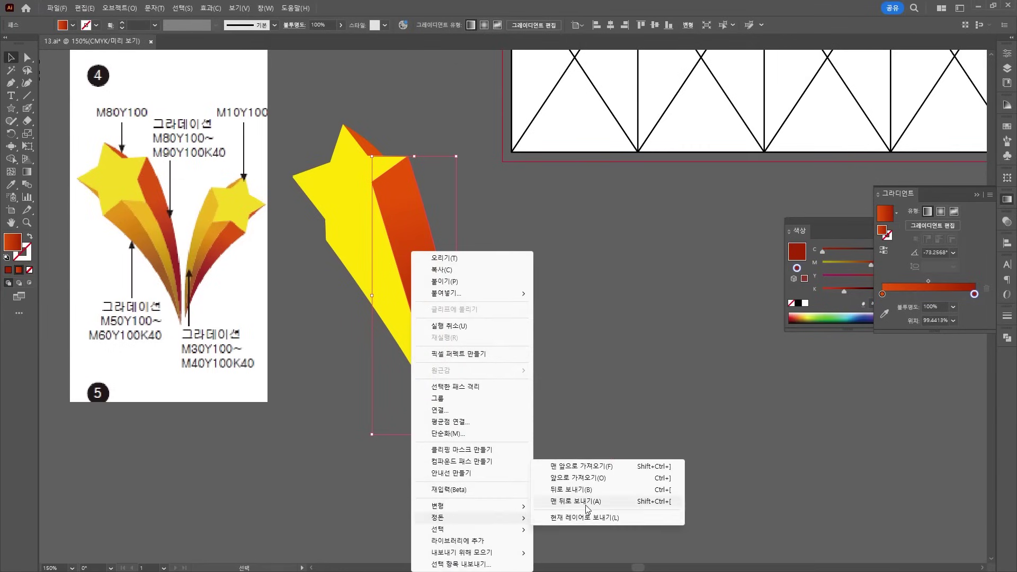
pyautogui.click(587, 504)
pyautogui.click(595, 389)
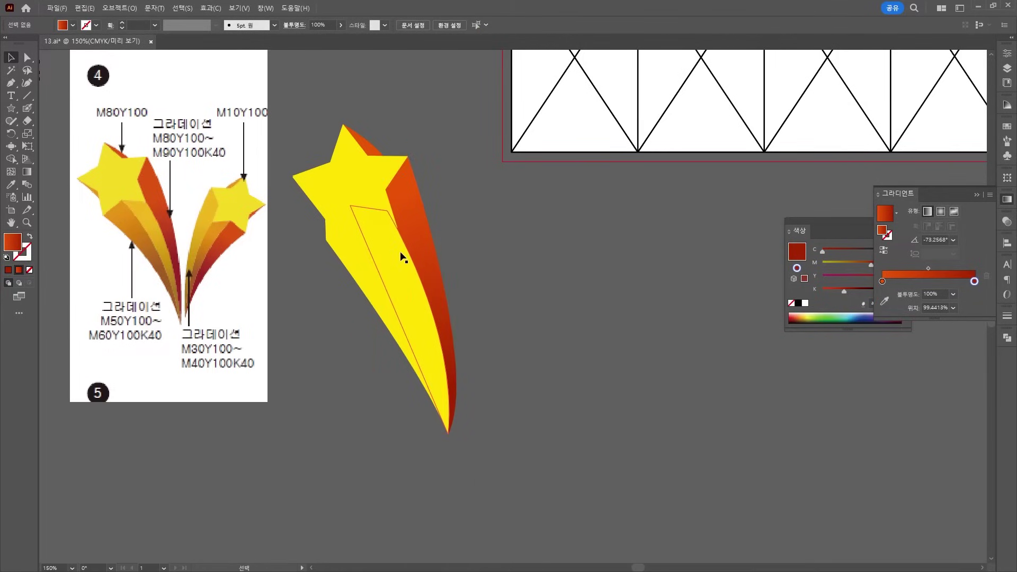
# Apply the gradient to the left tail section and change its start color's magenta to 50%
pyautogui.click(364, 268)
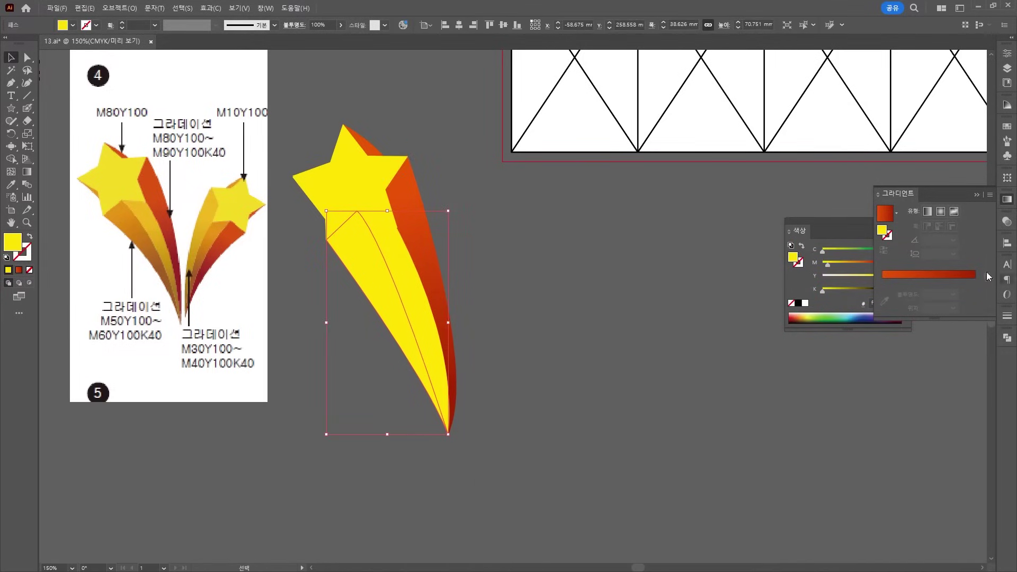
pyautogui.press('.')
pyautogui.doubleClick(882, 295)
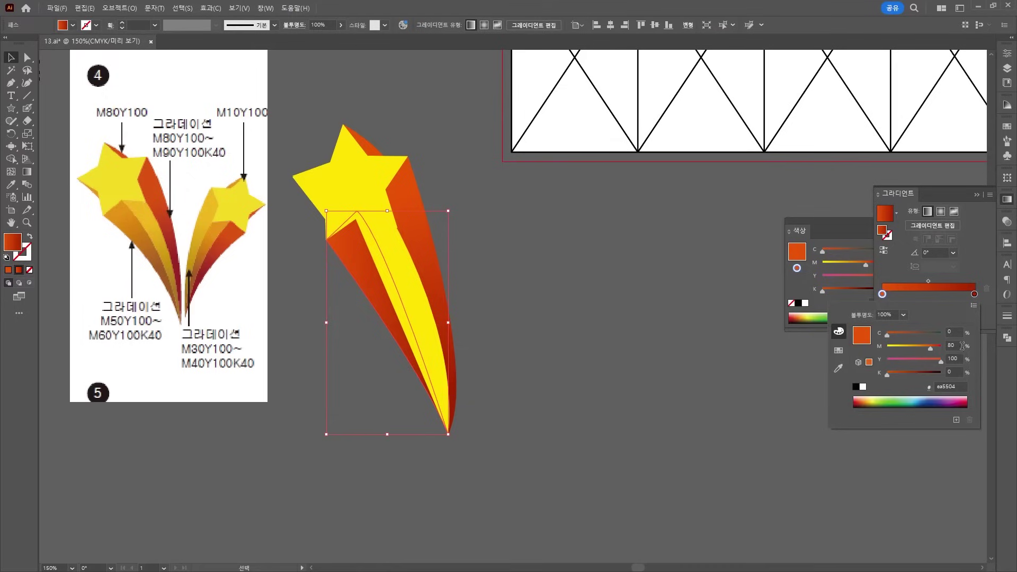
pyautogui.write('50')
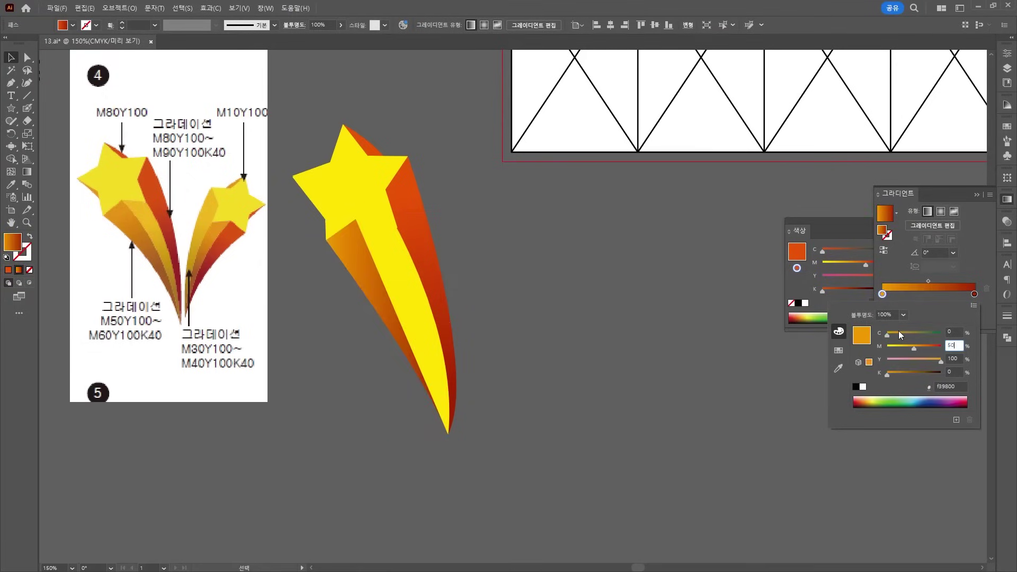
# Set the magenta of the left tail section's gradient end color to 60%, keeping Y100 K40
pyautogui.doubleClick(974, 294)
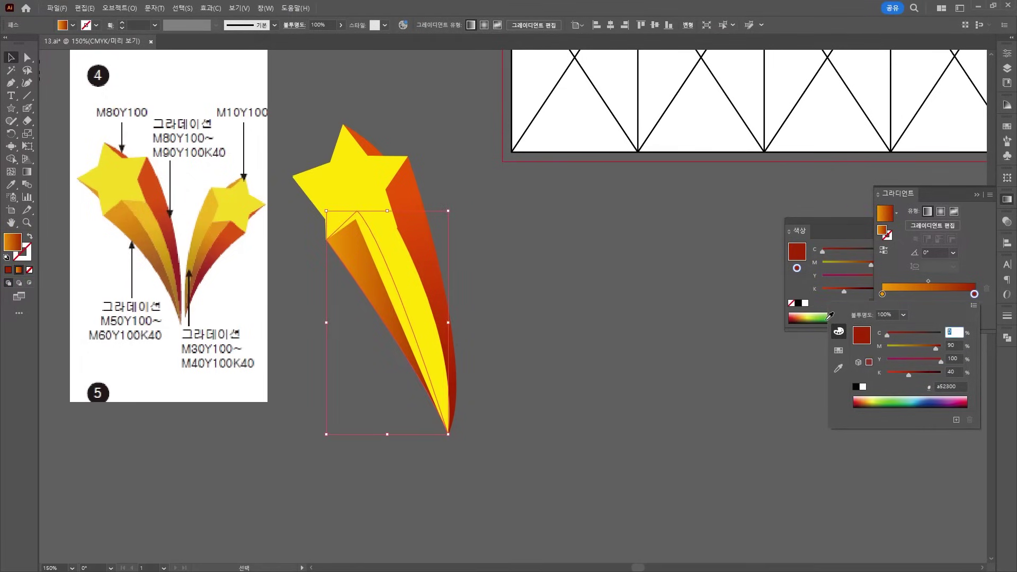
pyautogui.press('Tab')
pyautogui.write('60')
pyautogui.press('Tab')
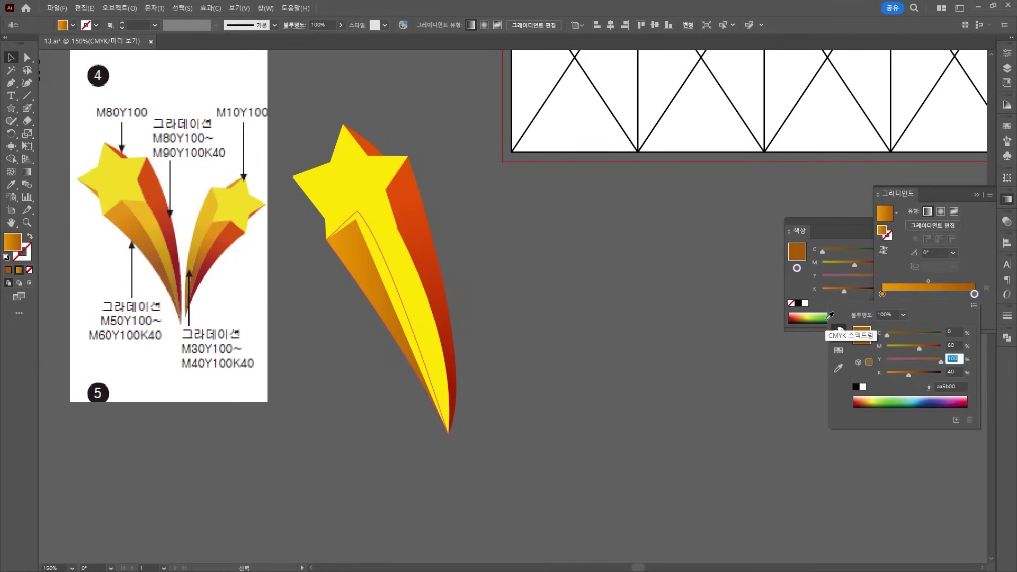
pyautogui.press('Return')
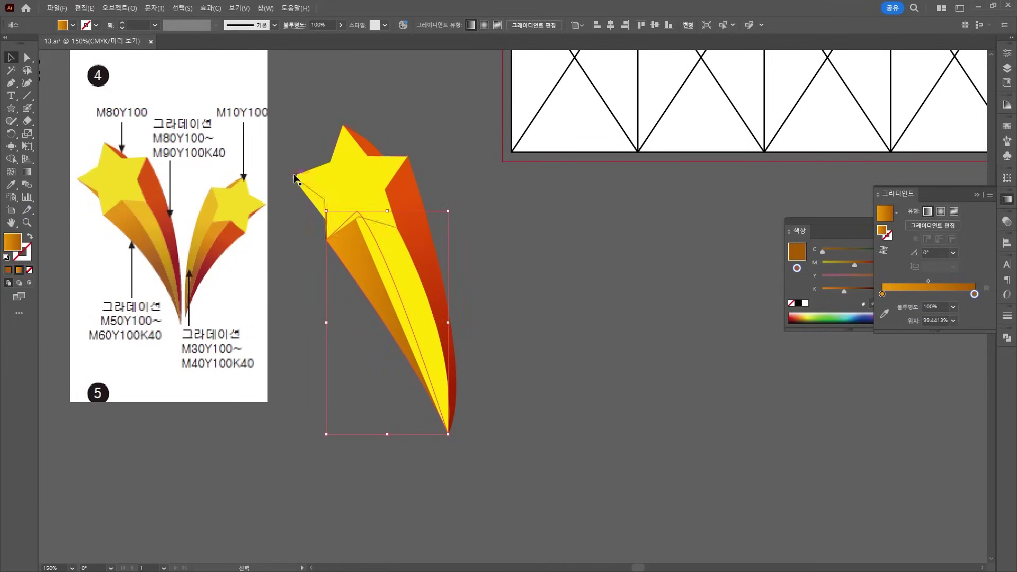
# Copy the left tail section's orange gradient onto the middle tail section with the Eyedropper
pyautogui.click(405, 266)
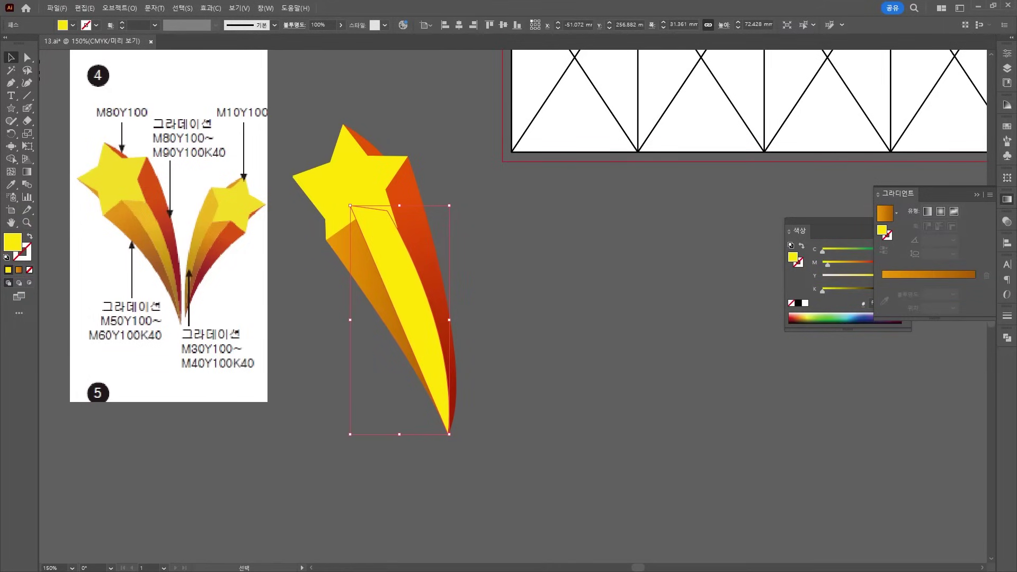
pyautogui.click(15, 185)
pyautogui.click(356, 251)
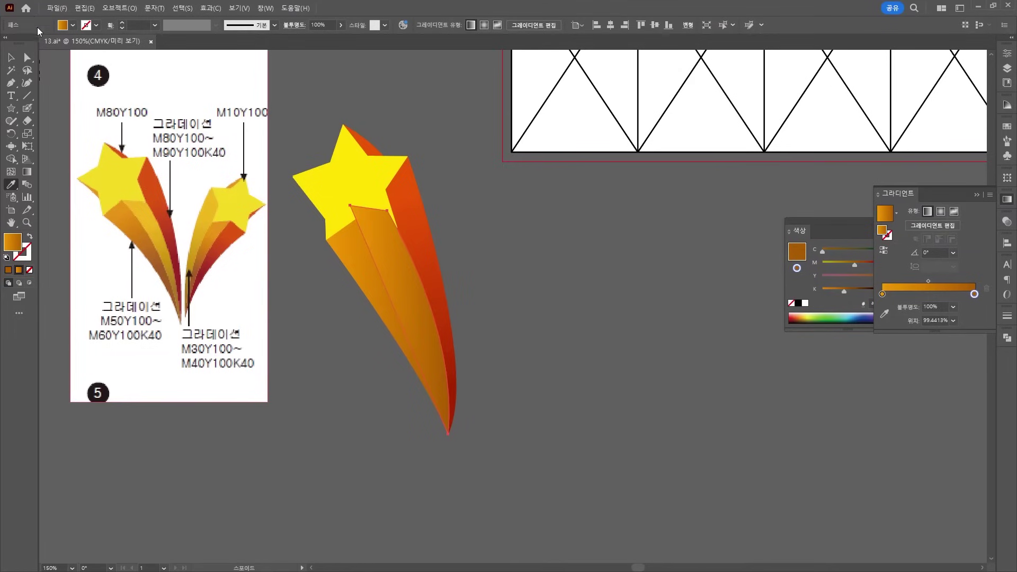
# Select the left and middle tail sections together and send them to the back
pyautogui.press('v')
pyautogui.click(379, 286)
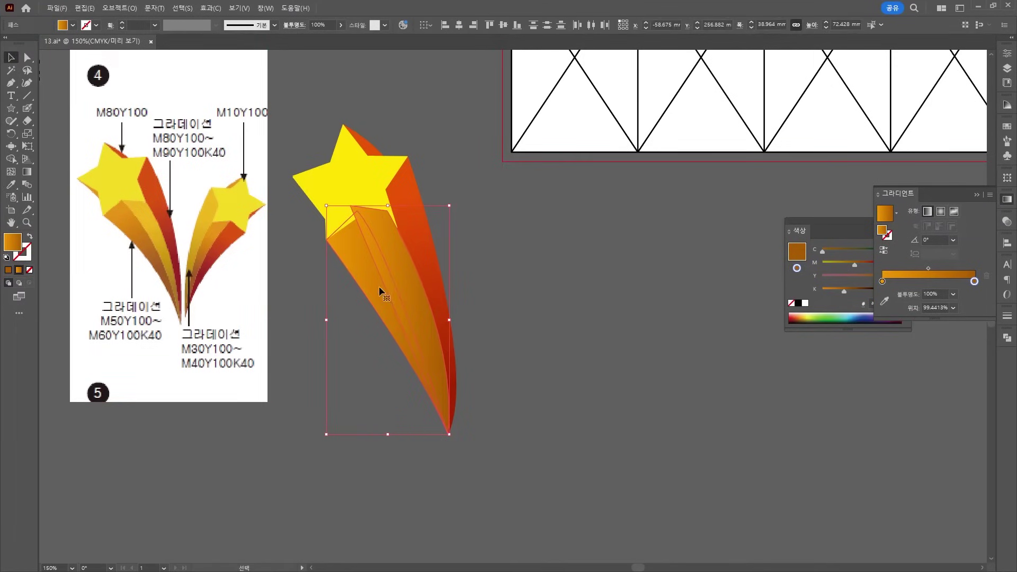
pyautogui.rightClick(422, 319)
pyautogui.moveTo(487, 261)
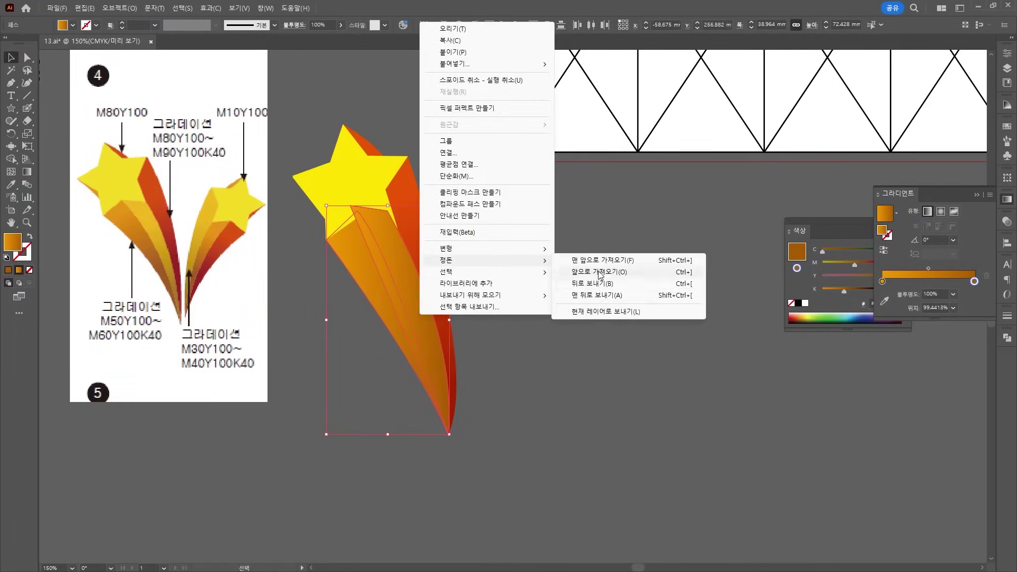
pyautogui.click(591, 296)
pyautogui.click(630, 309)
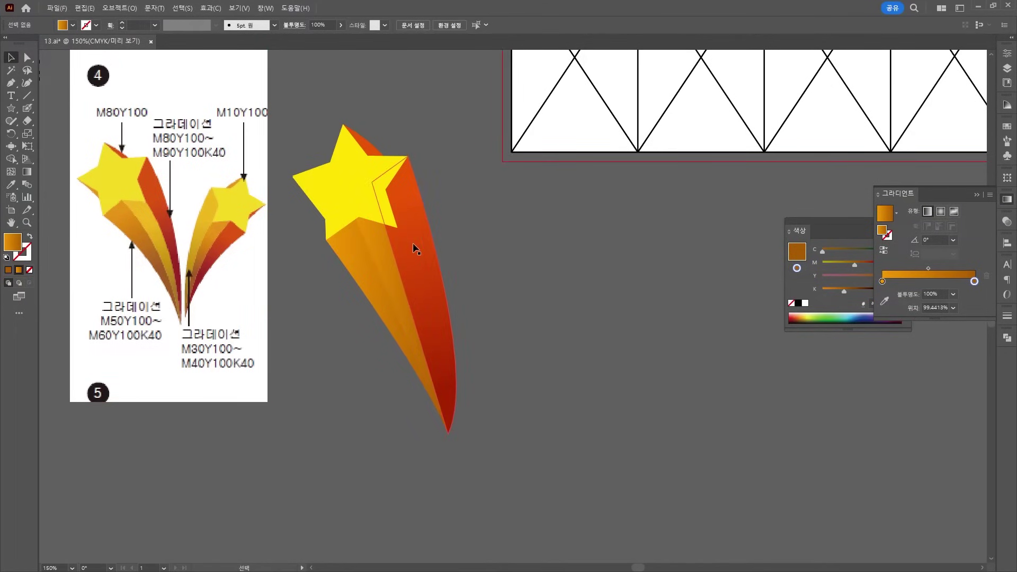
pyautogui.click(382, 253)
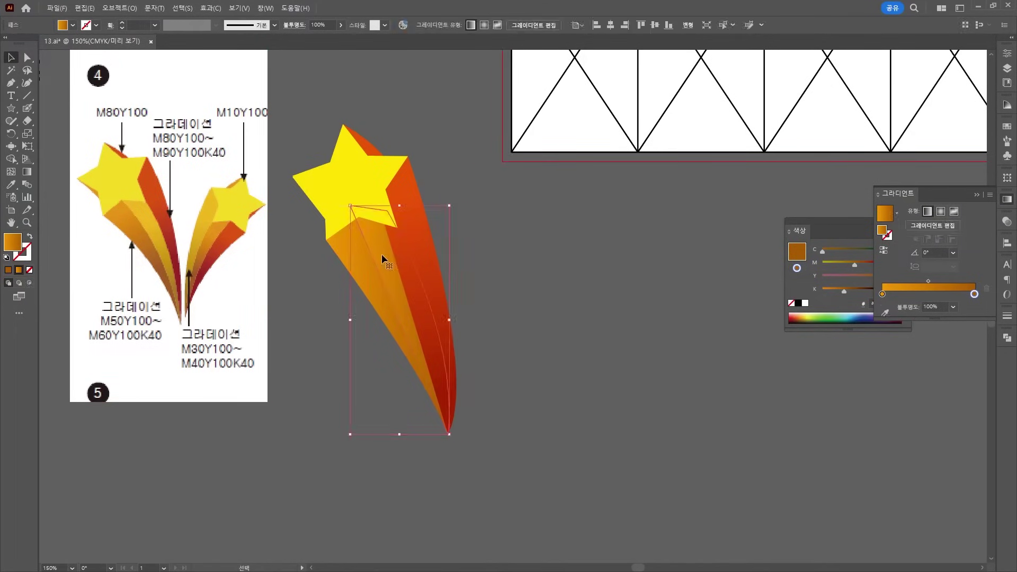
pyautogui.keyDown('shift'); pyautogui.click(336, 182); pyautogui.keyUp('shift')
pyautogui.click(414, 130)
# Copy the tail's orange gradient onto the triangular facet below the star's left point and send the facet to the back
pyautogui.click(314, 201)
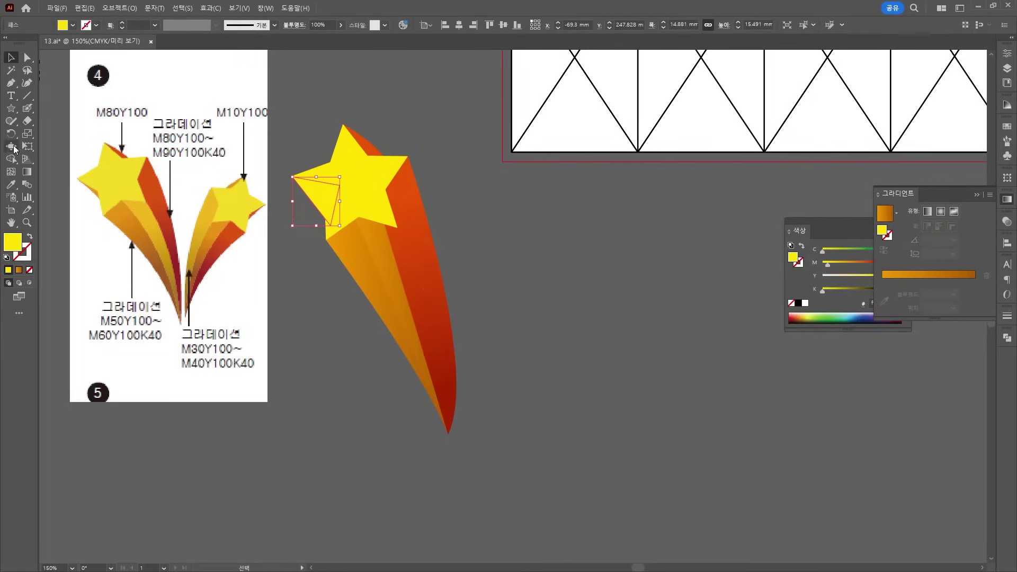
pyautogui.click(11, 185)
pyautogui.click(370, 265)
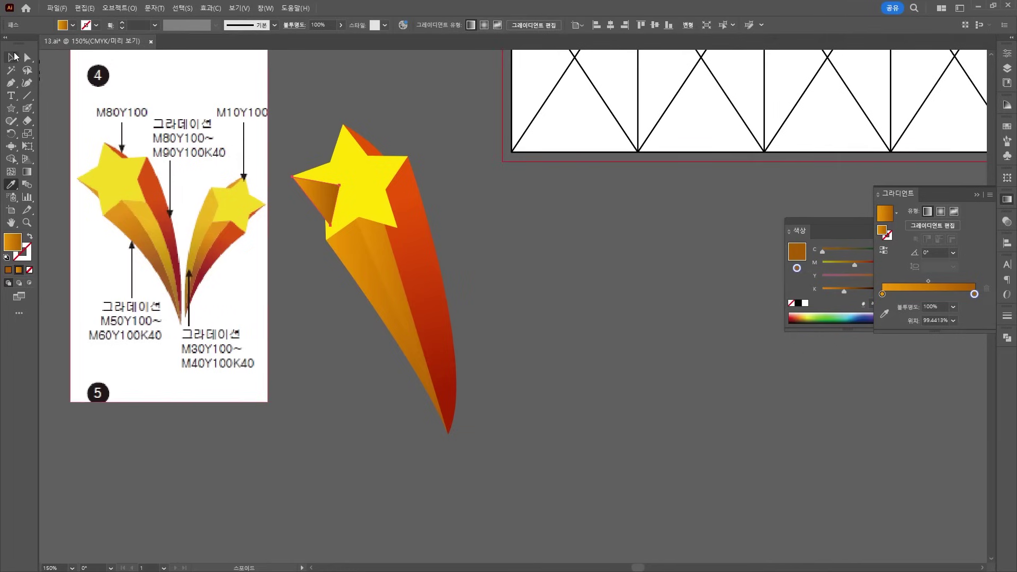
pyautogui.click(12, 56)
pyautogui.rightClick(393, 246)
pyautogui.moveTo(441, 516)
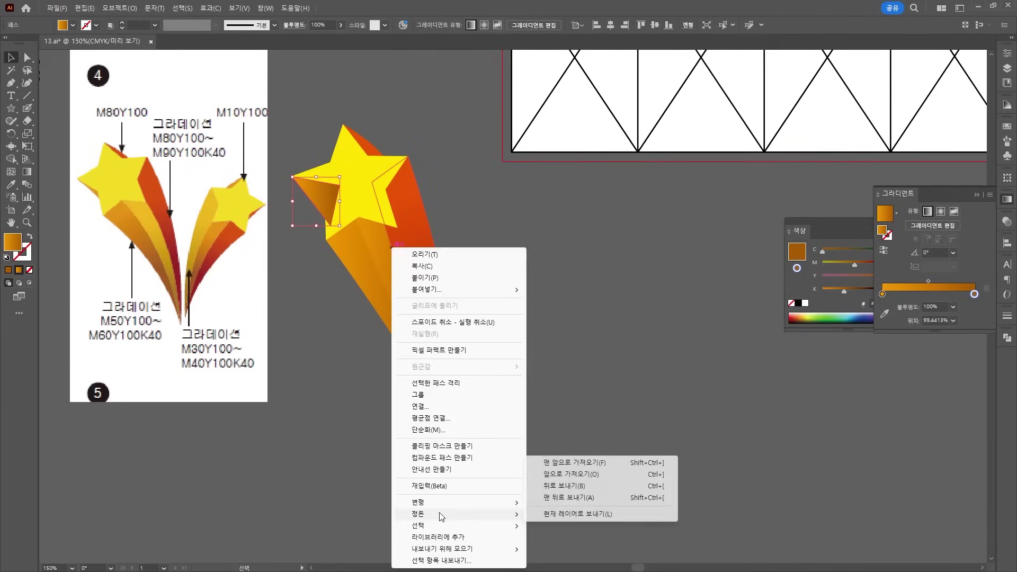
pyautogui.click(562, 498)
# Select the star and the middle tail section together and bring them to the front
pyautogui.click(375, 236)
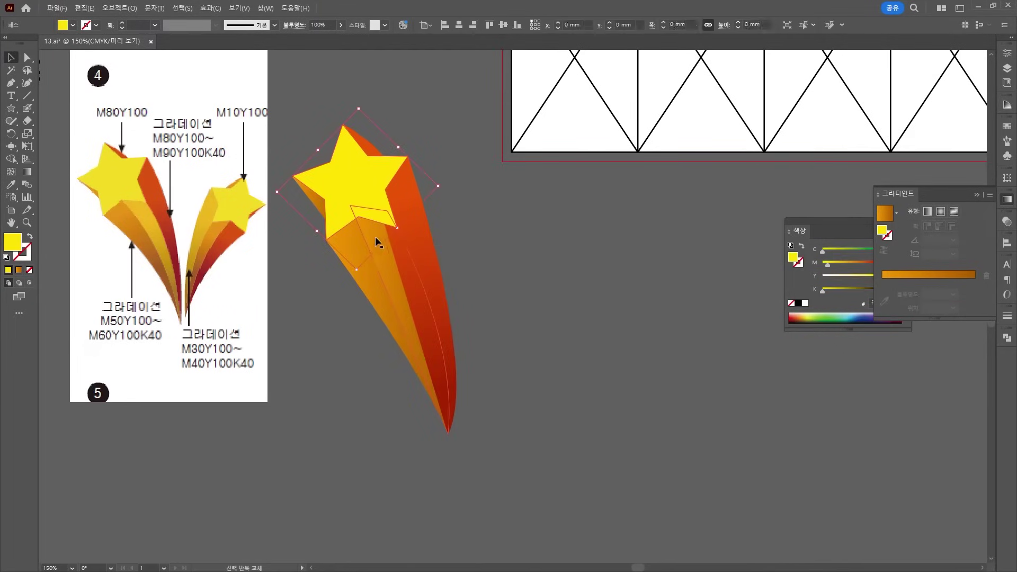
pyautogui.keyDown('shift'); pyautogui.click(384, 250); pyautogui.keyUp('shift')
pyautogui.rightClick(383, 250)
pyautogui.moveTo(434, 490)
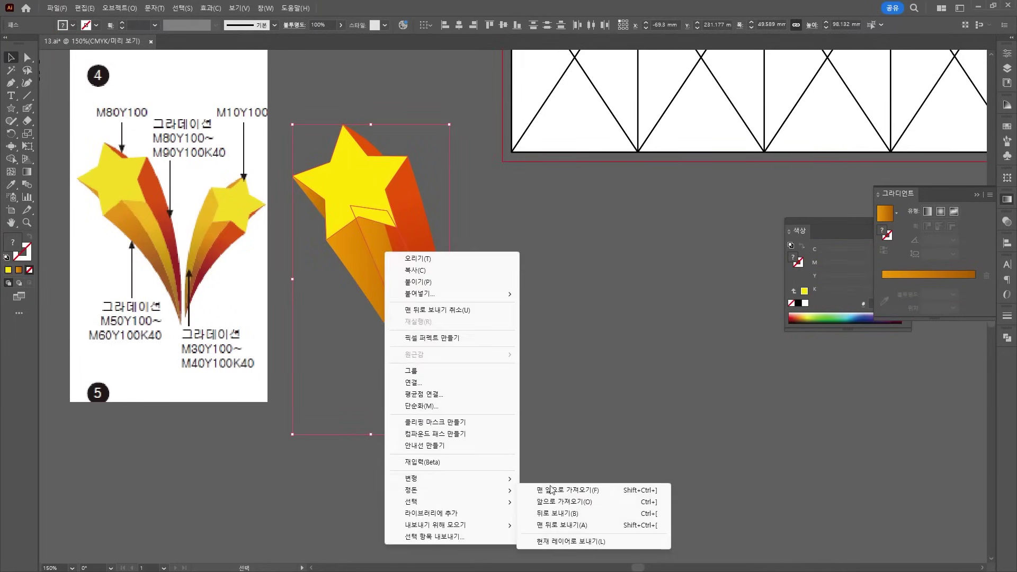
pyautogui.click(551, 489)
pyautogui.click(636, 296)
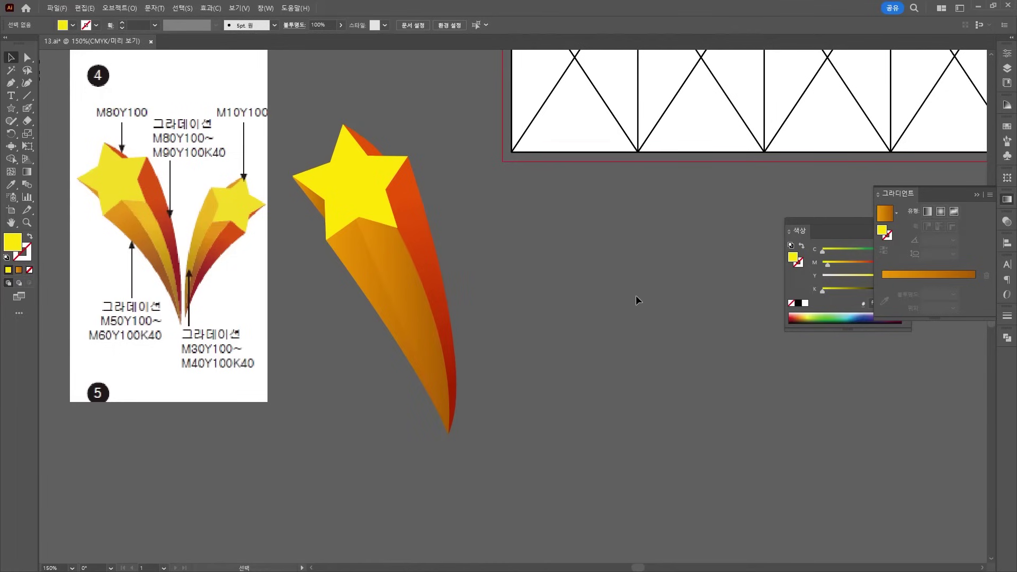
# Adjust the middle tail section's upper anchor points beneath the star so its outer edge meets the star's lower-right point
pyautogui.click(387, 255)
pyautogui.click(25, 60)
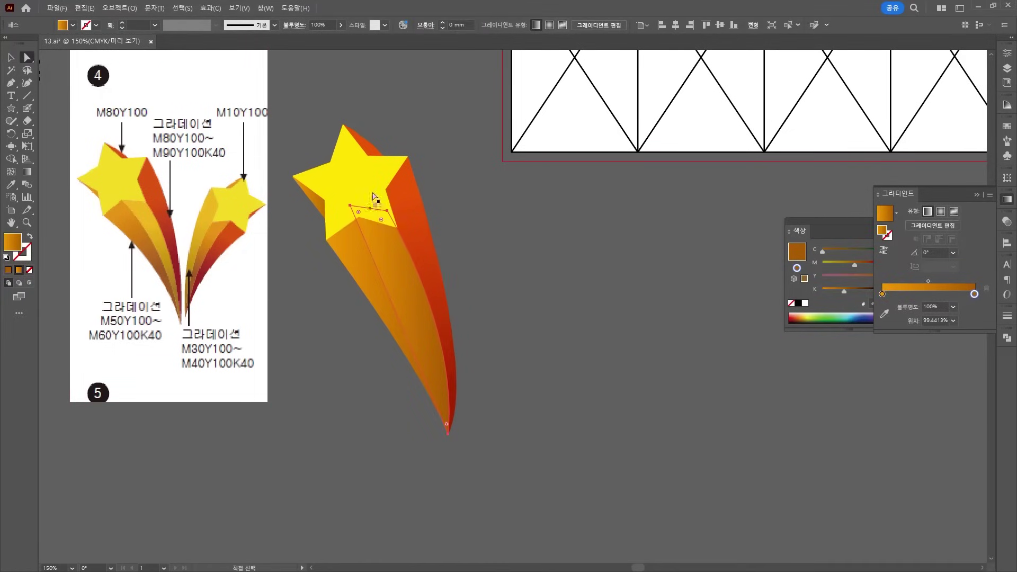
pyautogui.click(394, 215)
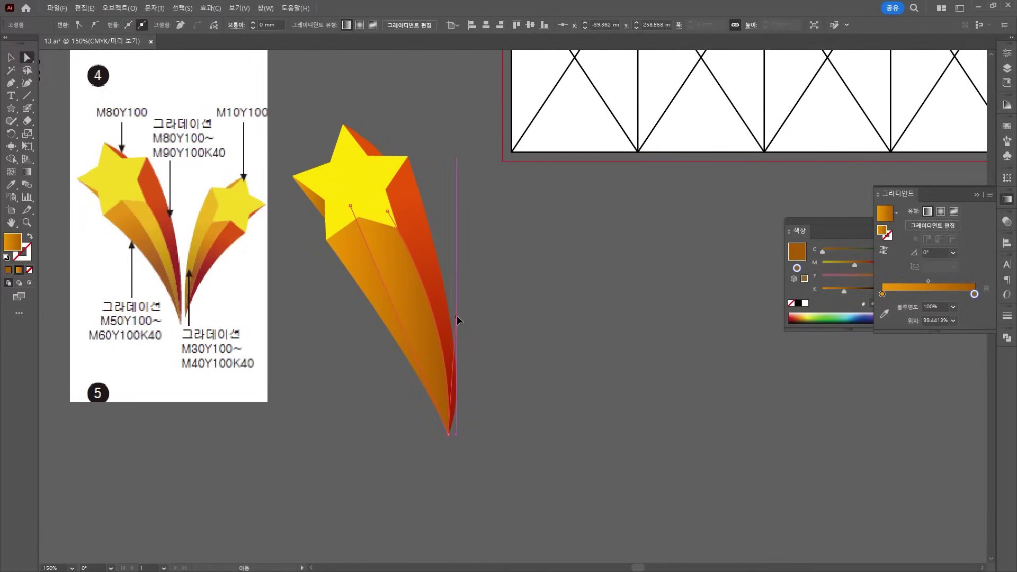
pyautogui.moveTo(388, 213); pyautogui.dragTo(356, 203)
pyautogui.click(351, 206)
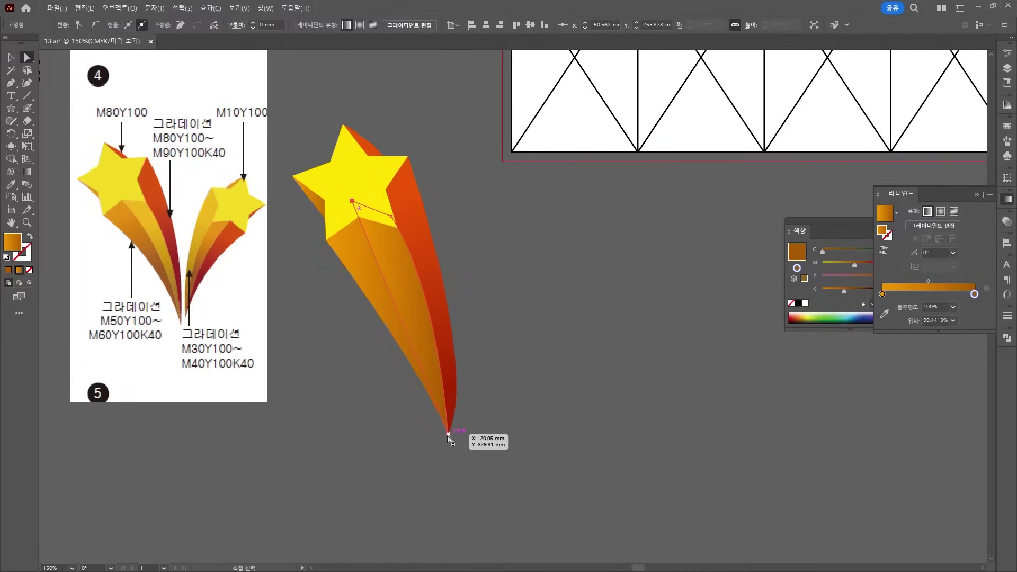
# Select the star together with the left tail section and bring them forward in the stacking order
pyautogui.click(10, 59)
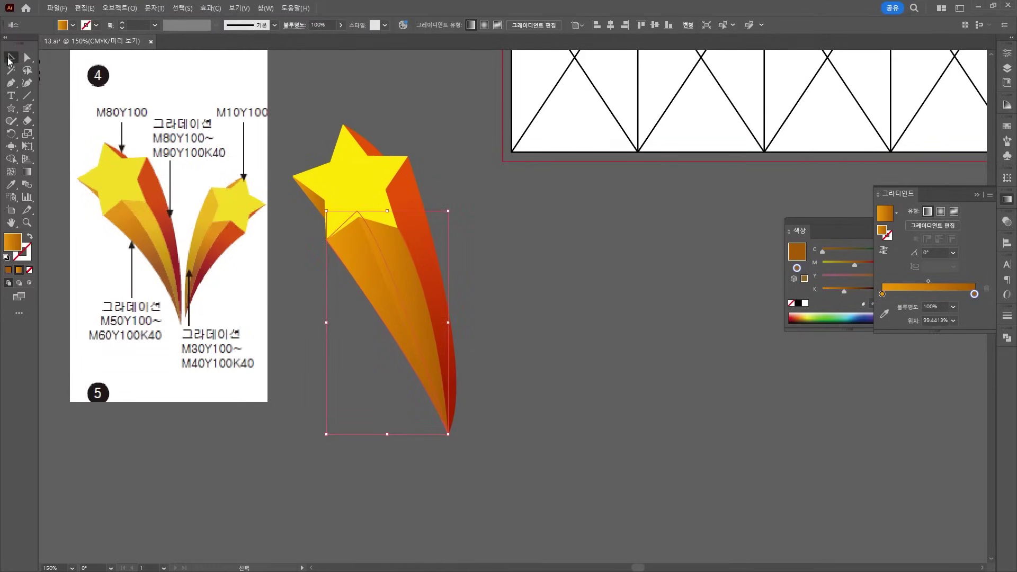
pyautogui.keyDown('shift'); pyautogui.click(356, 180); pyautogui.keyUp('shift')
pyautogui.rightClick(356, 179)
pyautogui.moveTo(424, 419)
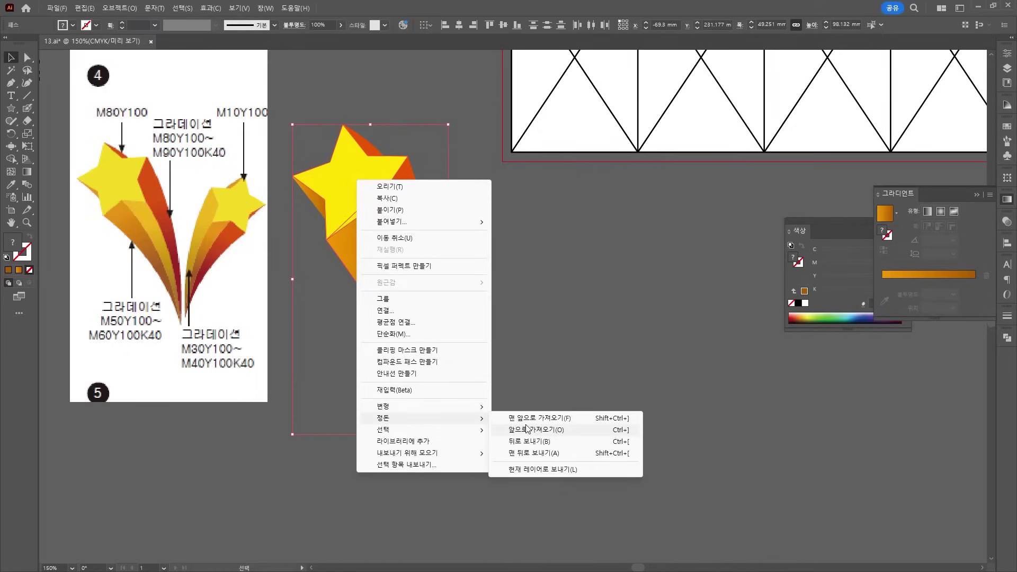
pyautogui.click(527, 429)
pyautogui.click(545, 236)
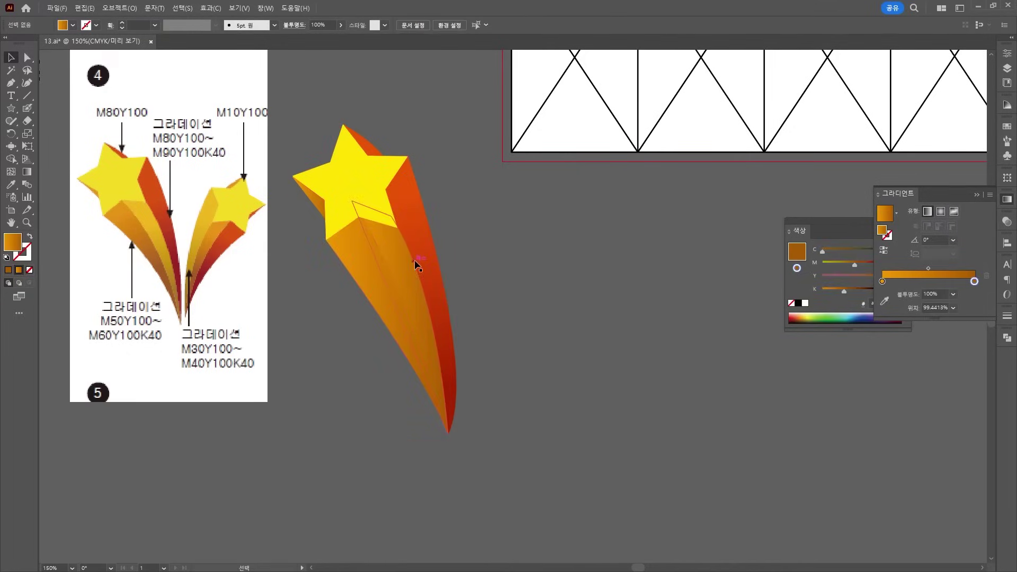
# Redirect the left tail section's orange gradient to run from beneath the star down the tail at about -66°
pyautogui.click(403, 267)
pyautogui.click(28, 172)
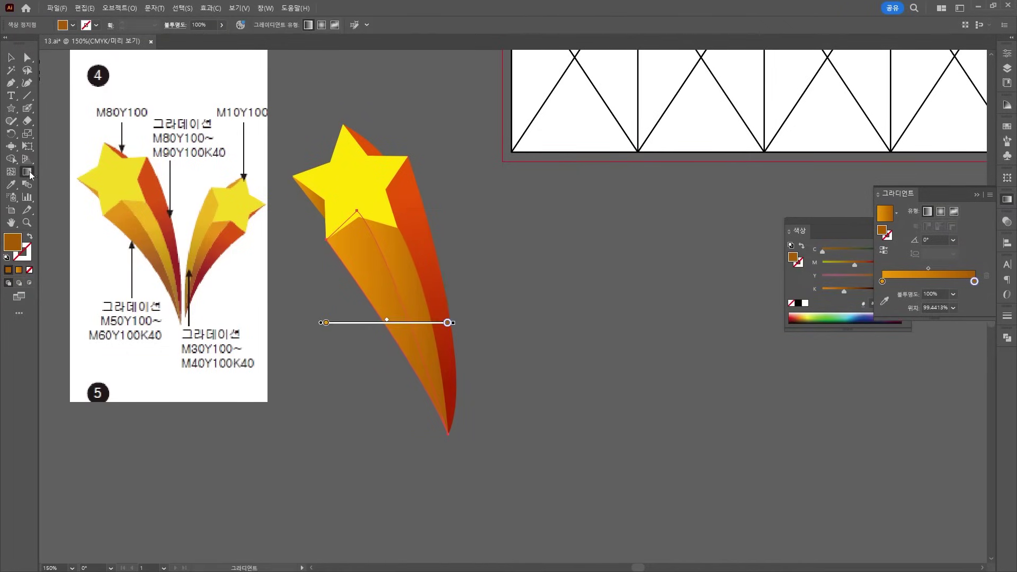
pyautogui.moveTo(359, 257)
pyautogui.mouseDown()
pyautogui.moveTo(422, 335)
pyautogui.moveTo(416, 375)
pyautogui.moveTo(406, 363)
pyautogui.mouseUp()
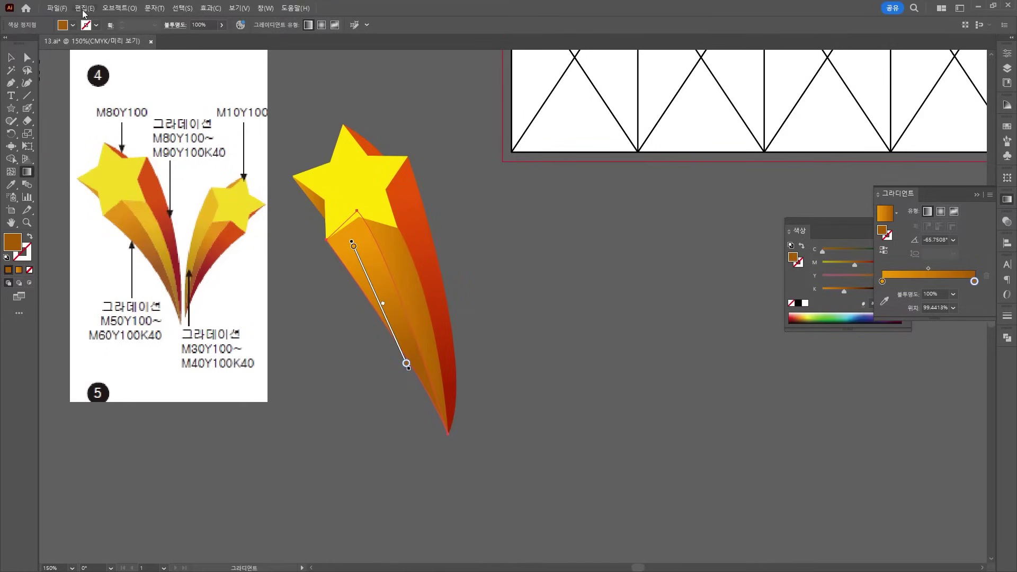
# Redirect the middle tail section's orange gradient down toward the tail tip at about -77°, keeping the upper part light
pyautogui.click(11, 57)
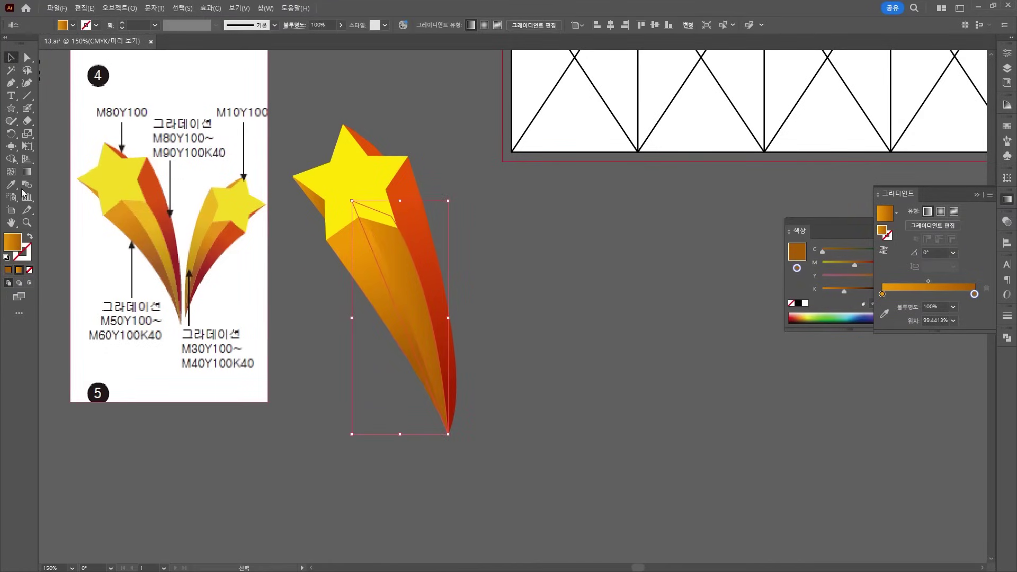
pyautogui.click(27, 172)
pyautogui.moveTo(398, 246)
pyautogui.mouseDown()
pyautogui.moveTo(442, 374)
pyautogui.moveTo(418, 332)
pyautogui.moveTo(419, 393)
pyautogui.mouseUp()
pyautogui.moveTo(384, 216); pyautogui.dragTo(441, 454)
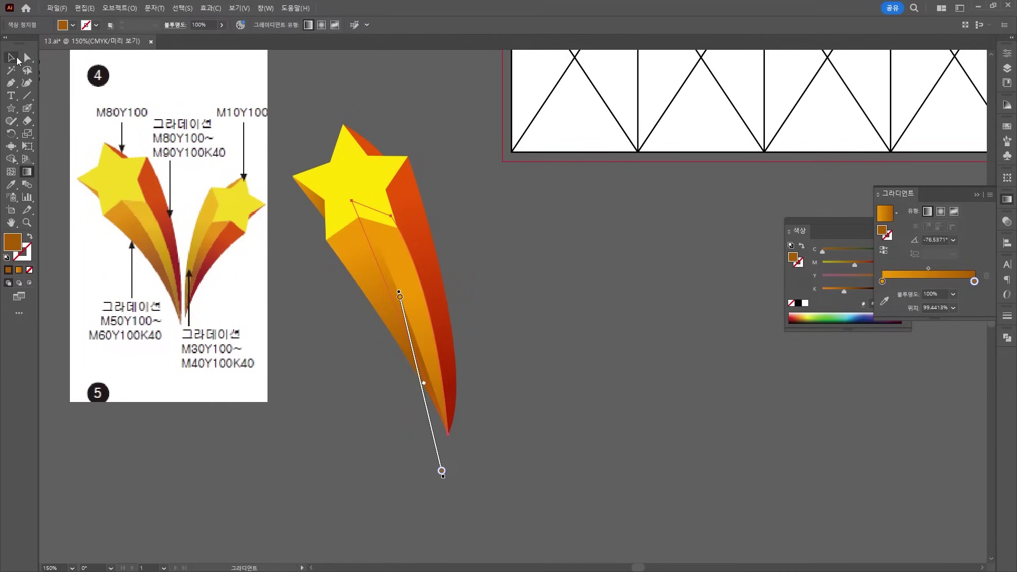
pyautogui.press('v')
pyautogui.click(577, 334)
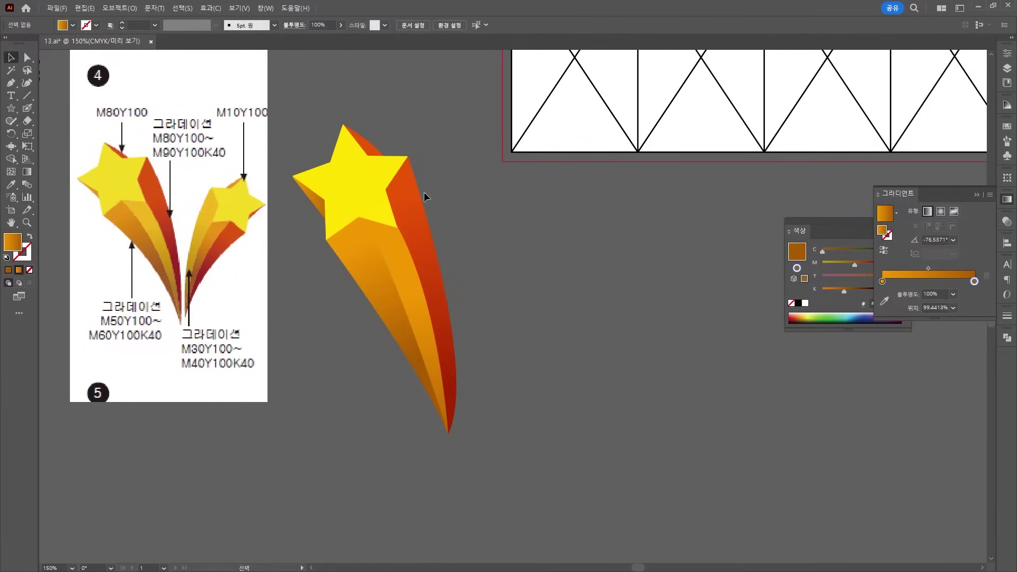
# Reshape the red tail section's outer curve with its direction handle so it narrows smoothly toward the tip
pyautogui.click(415, 212)
pyautogui.press('a')
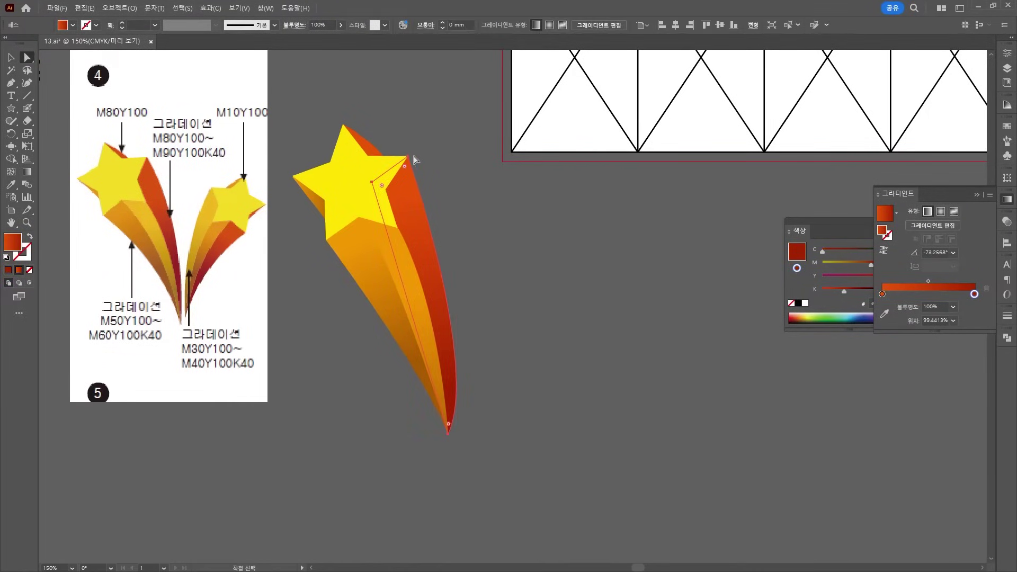
pyautogui.click(409, 157)
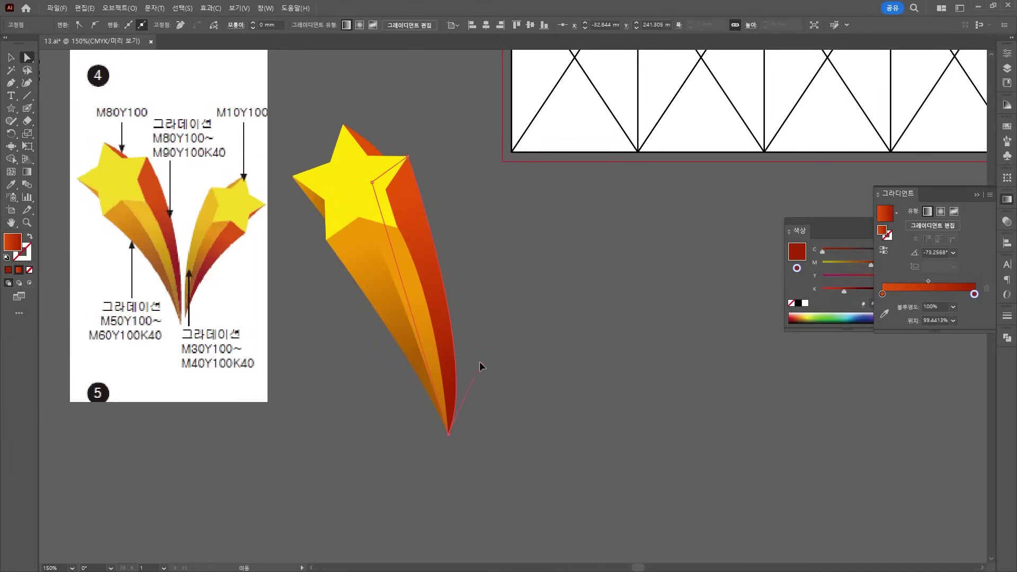
pyautogui.moveTo(481, 366); pyautogui.dragTo(444, 210)
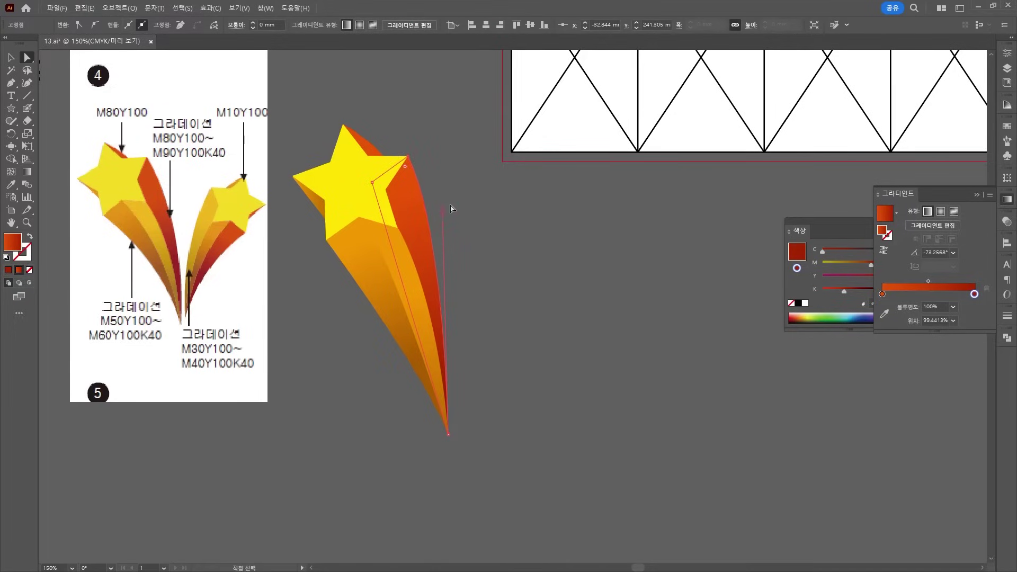
pyautogui.click(483, 209)
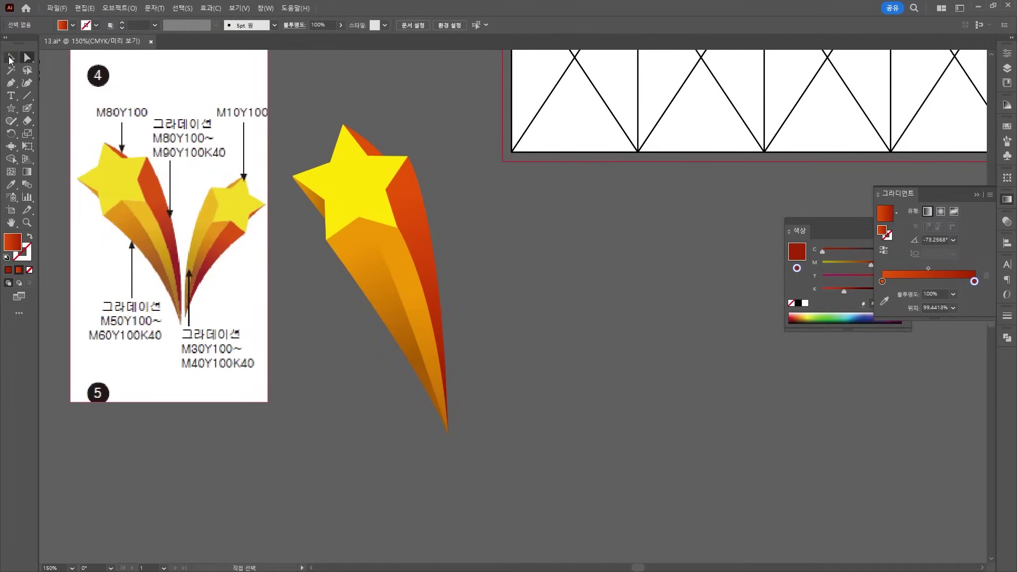
# Duplicate the whole shooting star to its right and reflect the copy across a vertical axis
pyautogui.press('v')
pyautogui.moveTo(436, 335); pyautogui.dragTo(587, 344)
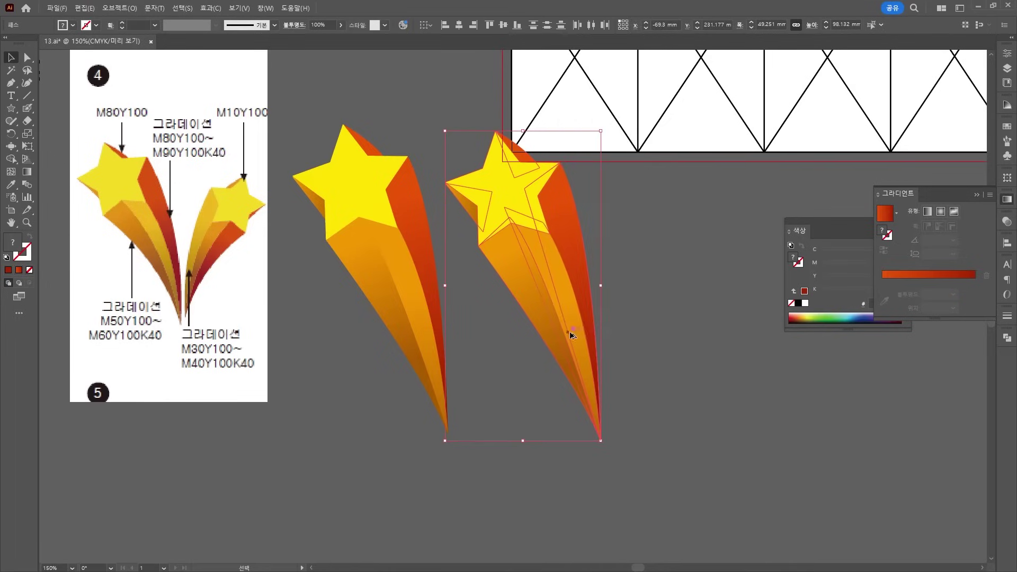
pyautogui.rightClick(556, 317)
pyautogui.moveTo(625, 250)
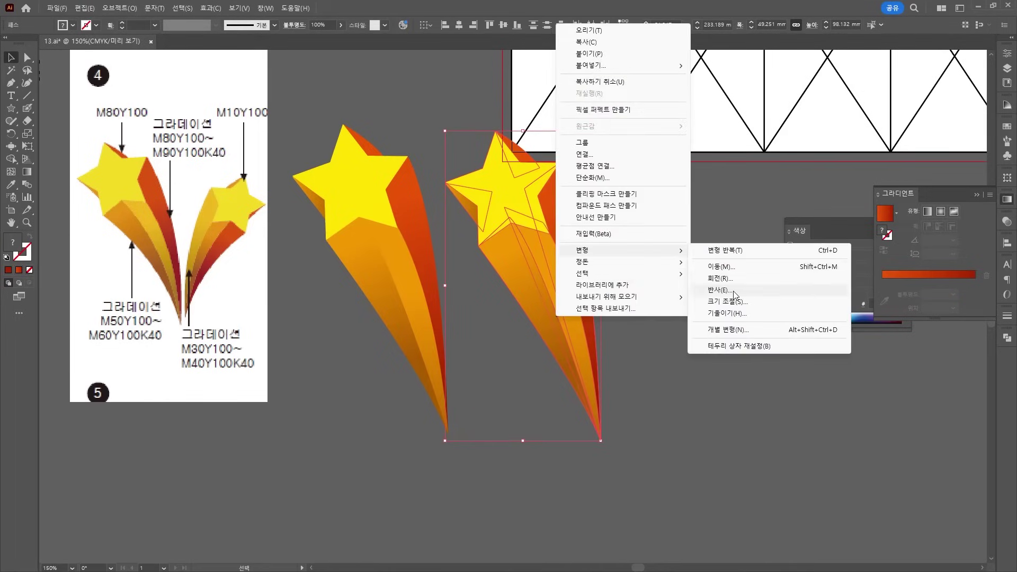
pyautogui.click(710, 292)
pyautogui.click(628, 431)
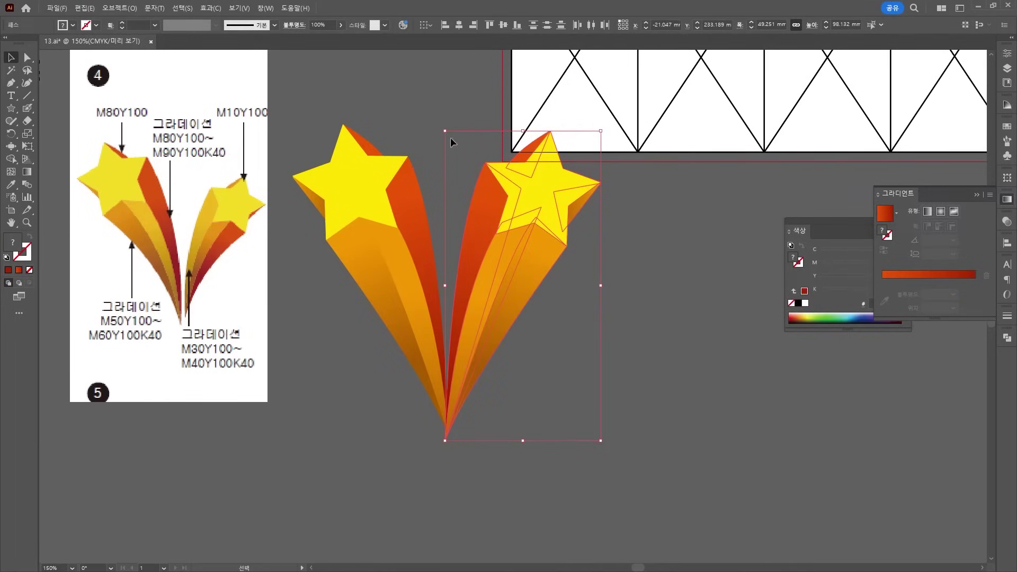
# Scale the mirrored shooting star down to about three quarters of its size and move it close beside the original
pyautogui.moveTo(442, 134); pyautogui.dragTo(483, 212)
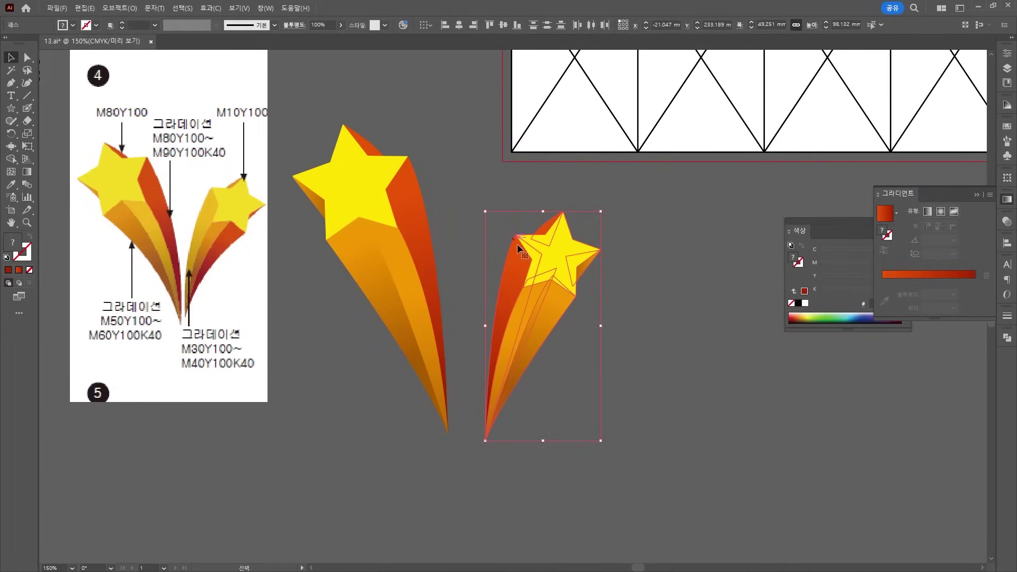
pyautogui.moveTo(536, 270); pyautogui.dragTo(514, 268)
# Recolor the smaller star's inner tail section with a gradient from M30 Y100 to M40 Y100 K40
pyautogui.click(485, 318)
pyautogui.doubleClick(882, 294)
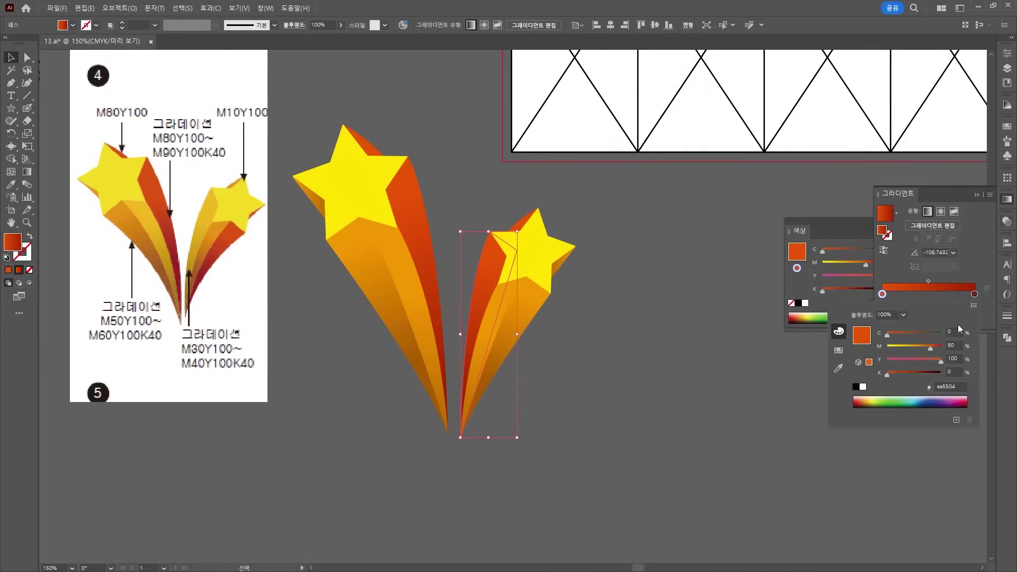
pyautogui.write('10')
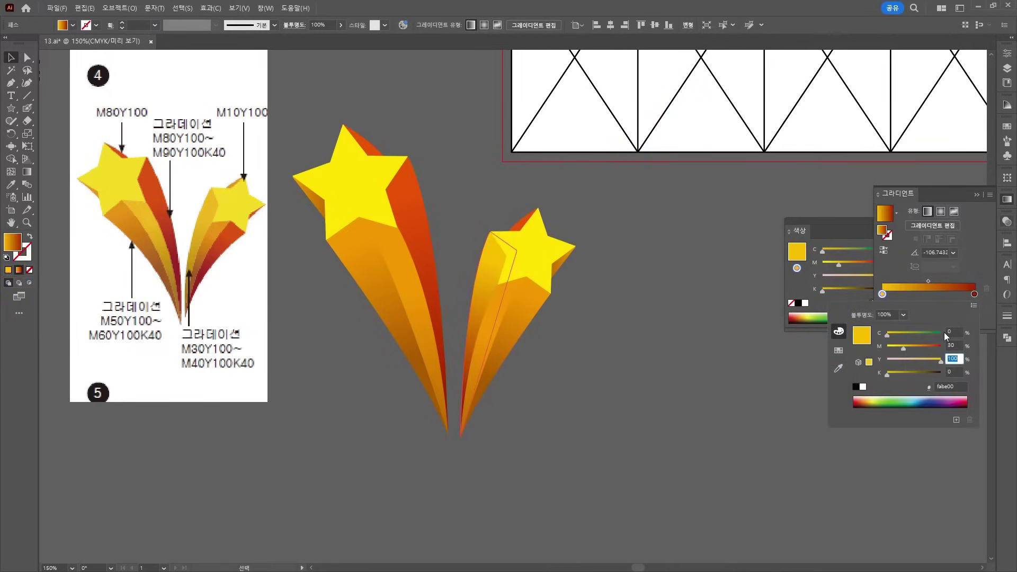
pyautogui.press('Return')
pyautogui.doubleClick(974, 294)
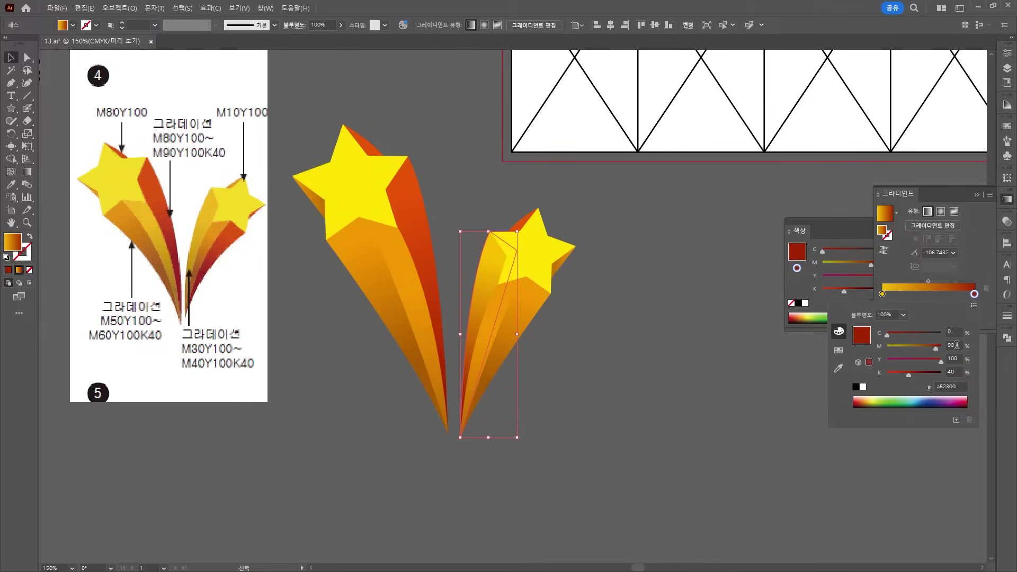
pyautogui.write('40')
pyautogui.press('Tab')
pyautogui.press('Tab')
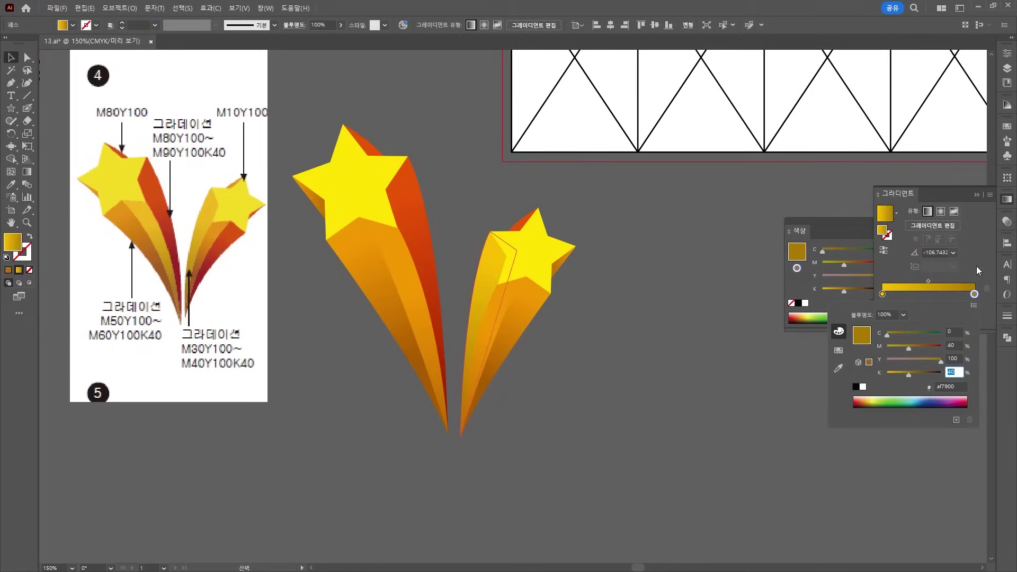
pyautogui.press('Return')
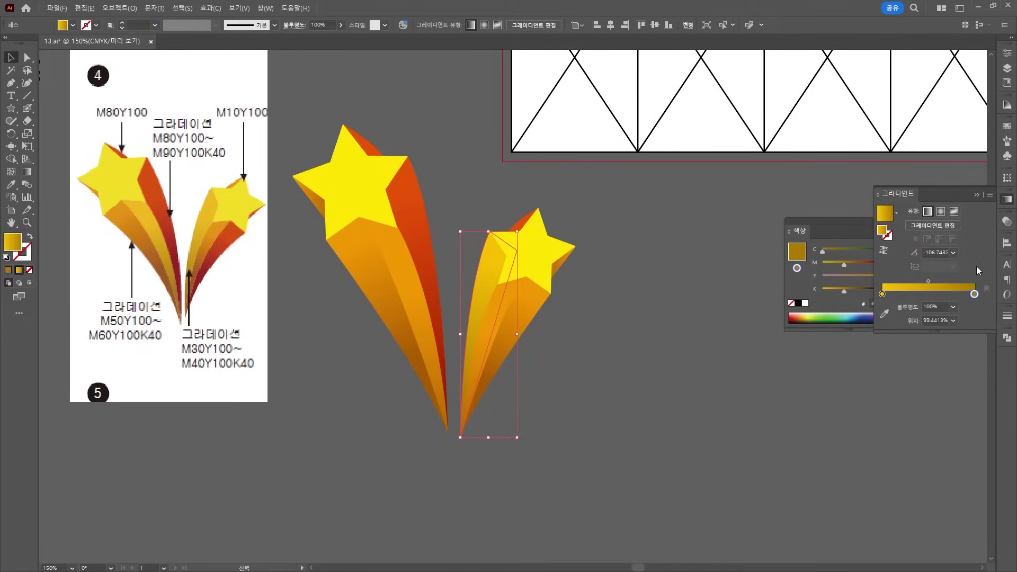
pyautogui.click(711, 272)
# Copy the red gradient onto the smaller star's outer tail section and redirect it from the star to the tail tip
pyautogui.click(529, 320)
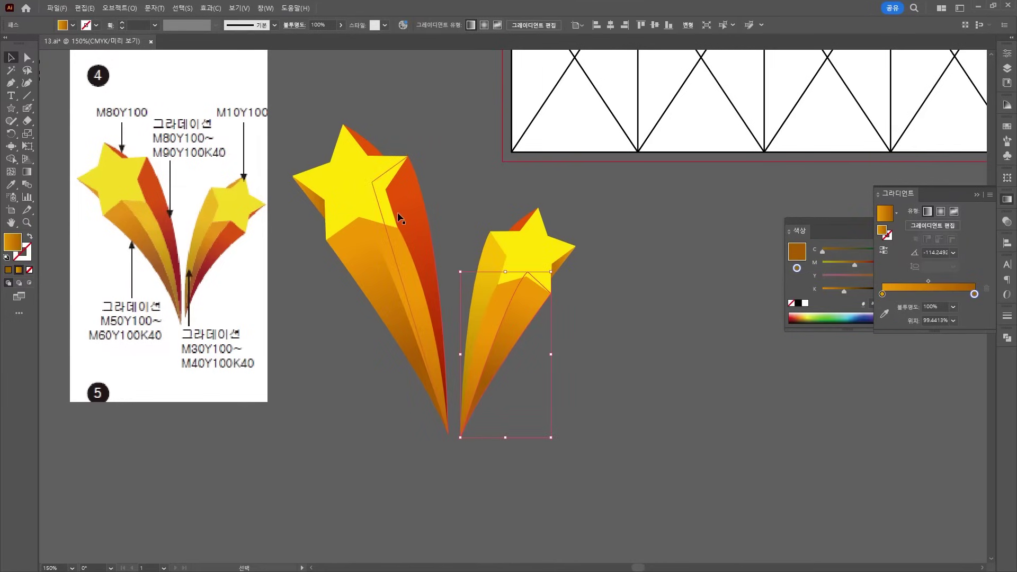
pyautogui.click(11, 184)
pyautogui.click(407, 191)
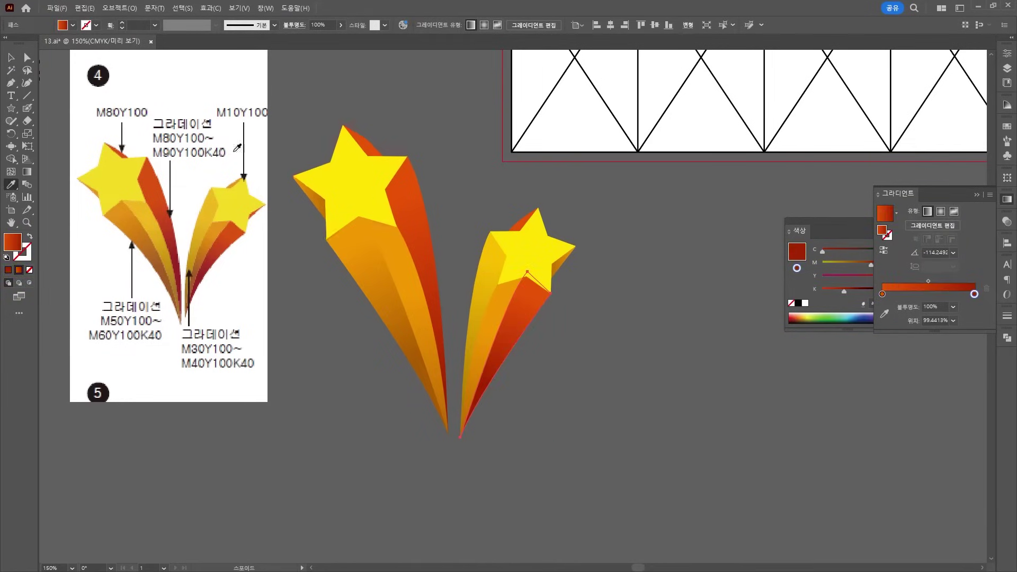
pyautogui.click(27, 173)
pyautogui.moveTo(517, 290); pyautogui.dragTo(473, 426)
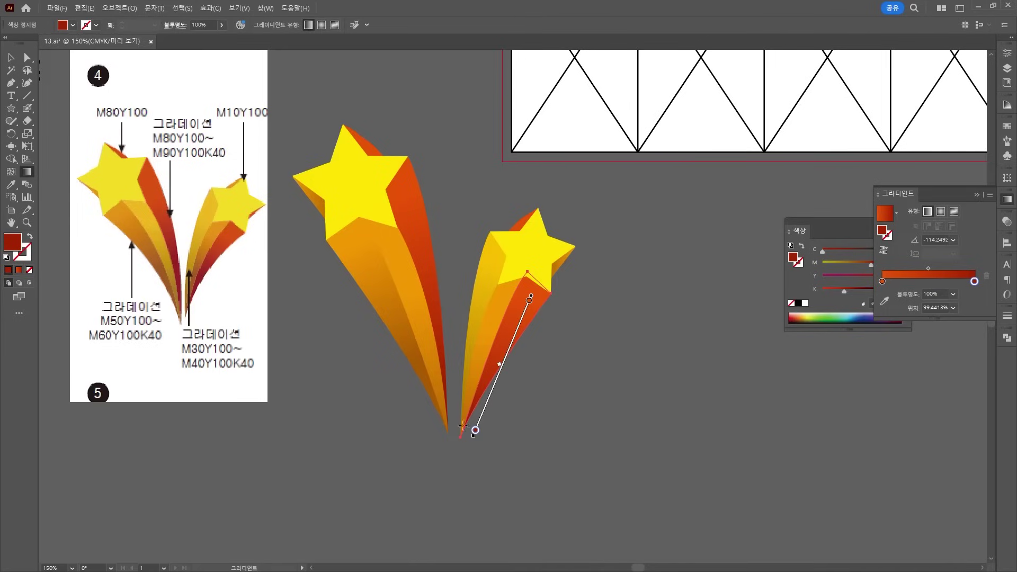
pyautogui.press('v')
# Copy the orange tail gradient onto the small facet behind the smaller star's top point
pyautogui.click(531, 233)
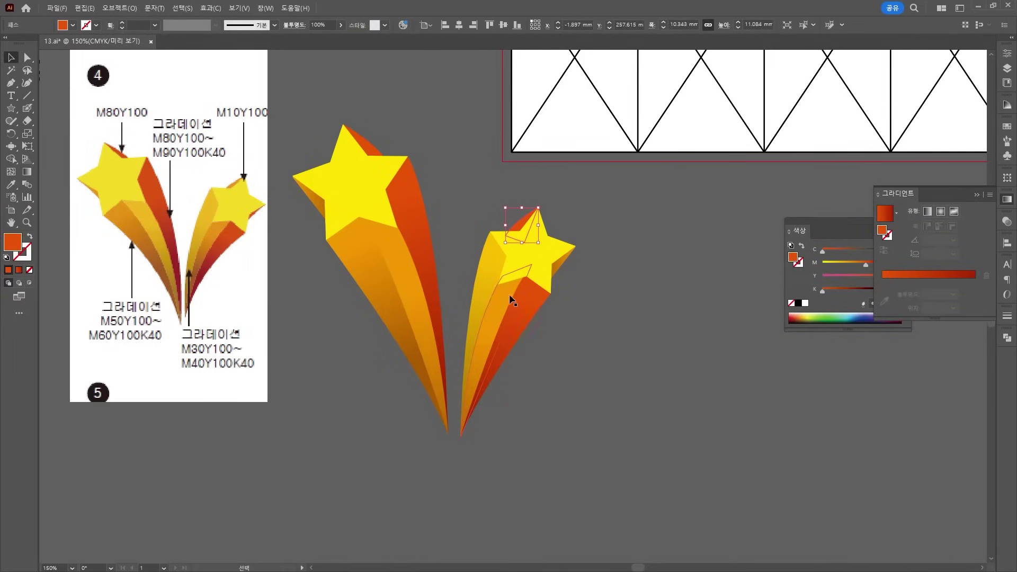
pyautogui.press('i')
pyautogui.click(473, 405)
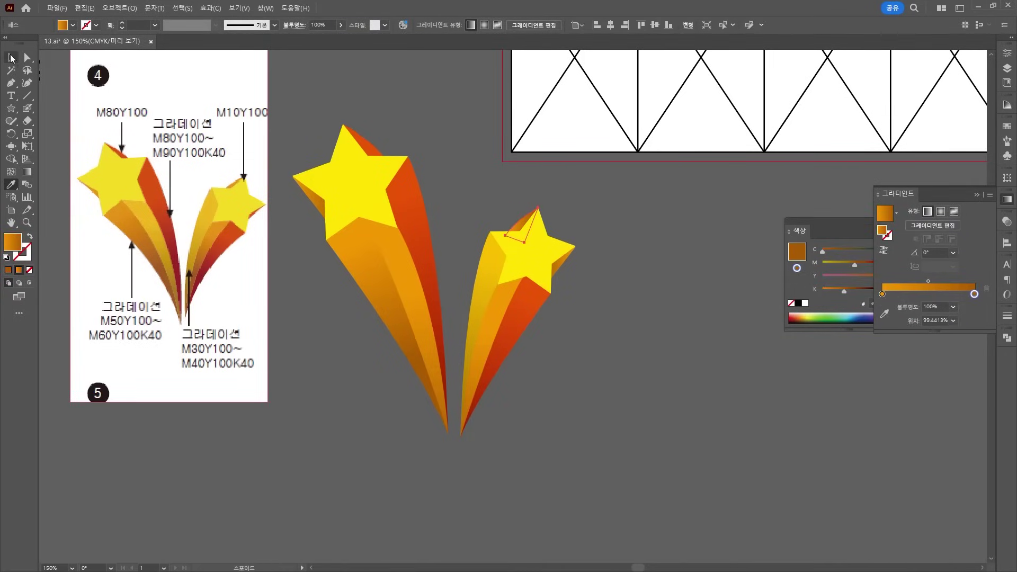
pyautogui.press('v')
pyautogui.click(510, 195)
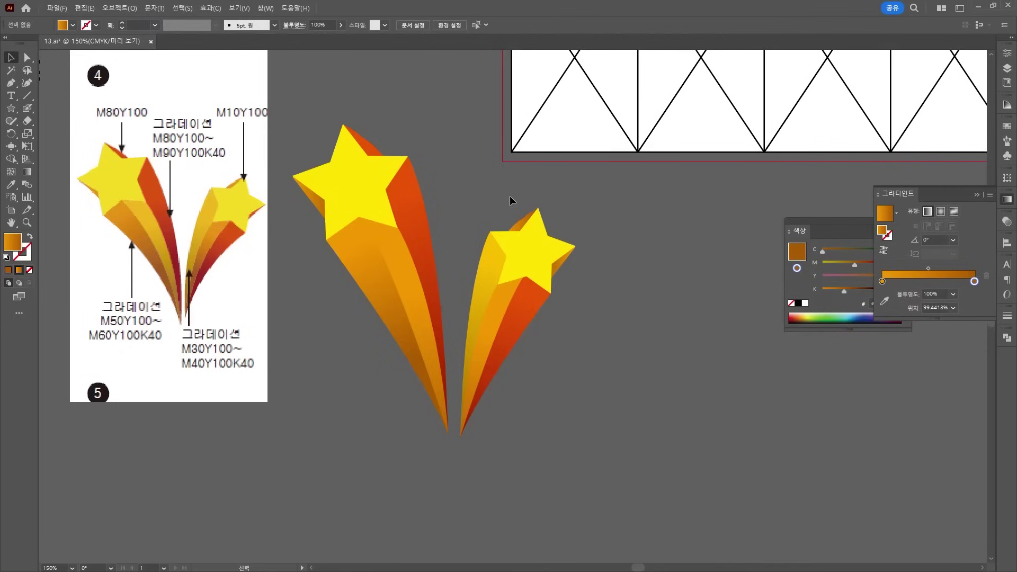
# Copy the red tail gradient onto the facet below the smaller star's right point
pyautogui.click(561, 263)
pyautogui.press('i')
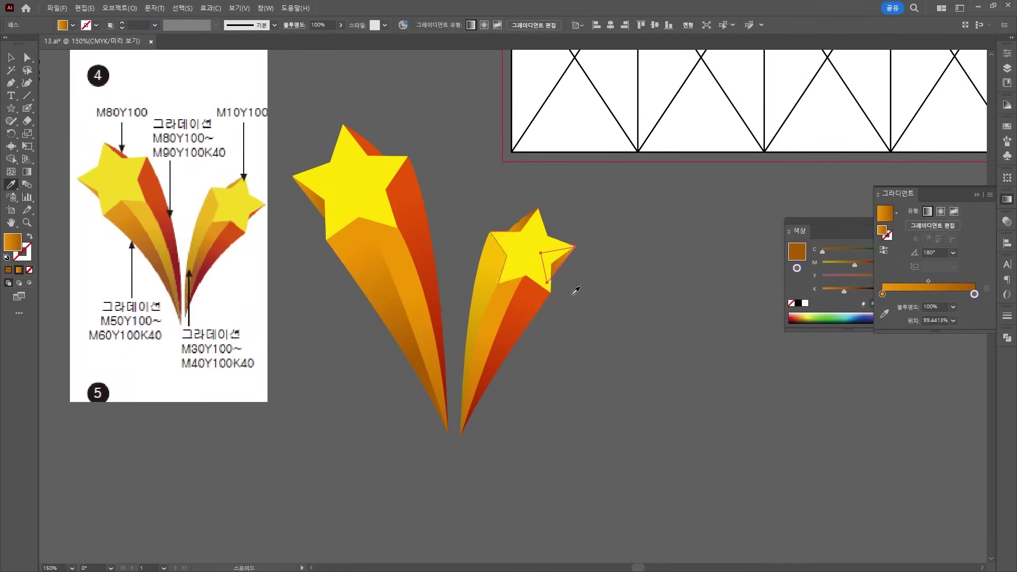
pyautogui.click(538, 295)
pyautogui.click(19, 60)
pyautogui.click(419, 102)
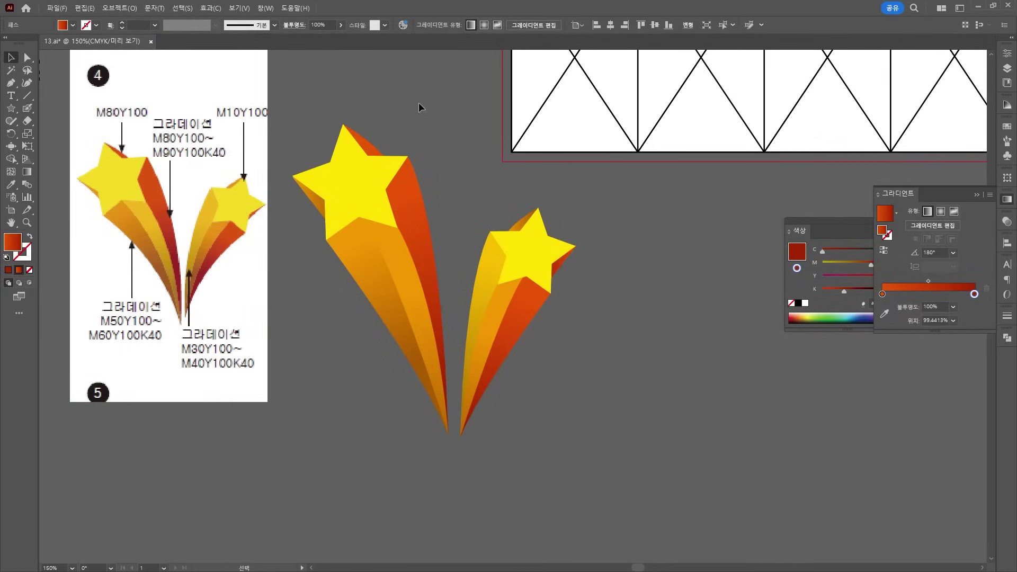
# Redirect the gradient on the smaller star's top facet diagonally down from the star's tip at about -132°
pyautogui.click(536, 227)
pyautogui.click(27, 172)
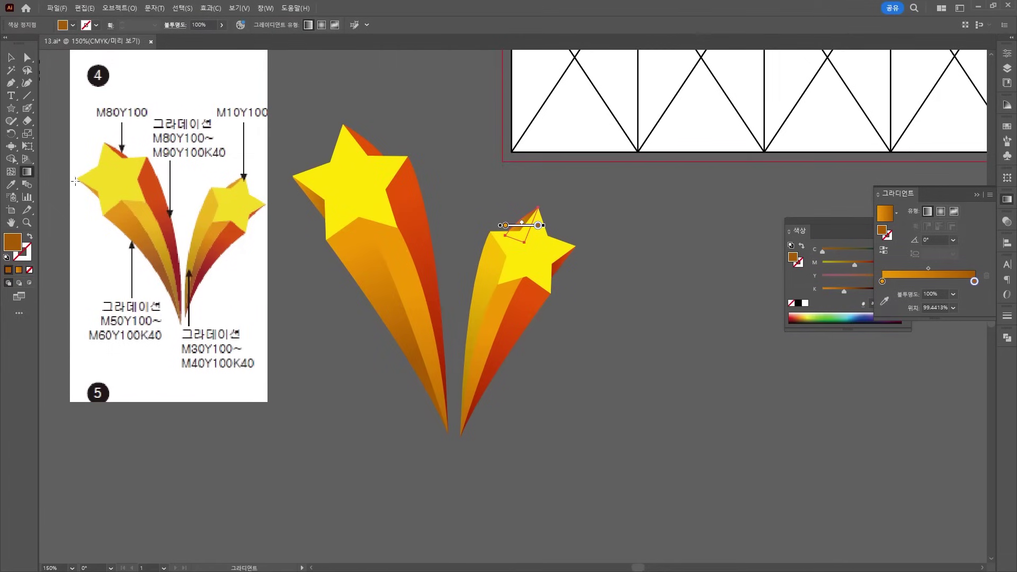
pyautogui.moveTo(539, 225)
pyautogui.mouseDown()
pyautogui.moveTo(524, 243)
pyautogui.moveTo(532, 214)
pyautogui.moveTo(542, 217)
pyautogui.moveTo(513, 241)
pyautogui.mouseUp()
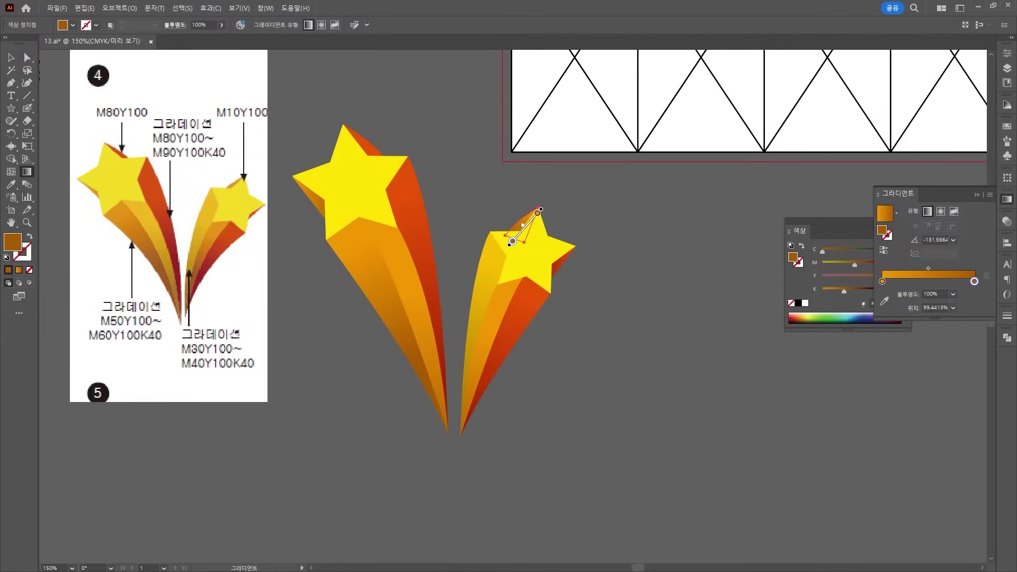
pyautogui.press('v')
pyautogui.click(397, 89)
# Paste the number 5 color reference image beside the finished shooting stars
pyautogui.keyDown('alt'); pyautogui.scroll(-1, 468, 279); pyautogui.keyUp('alt')
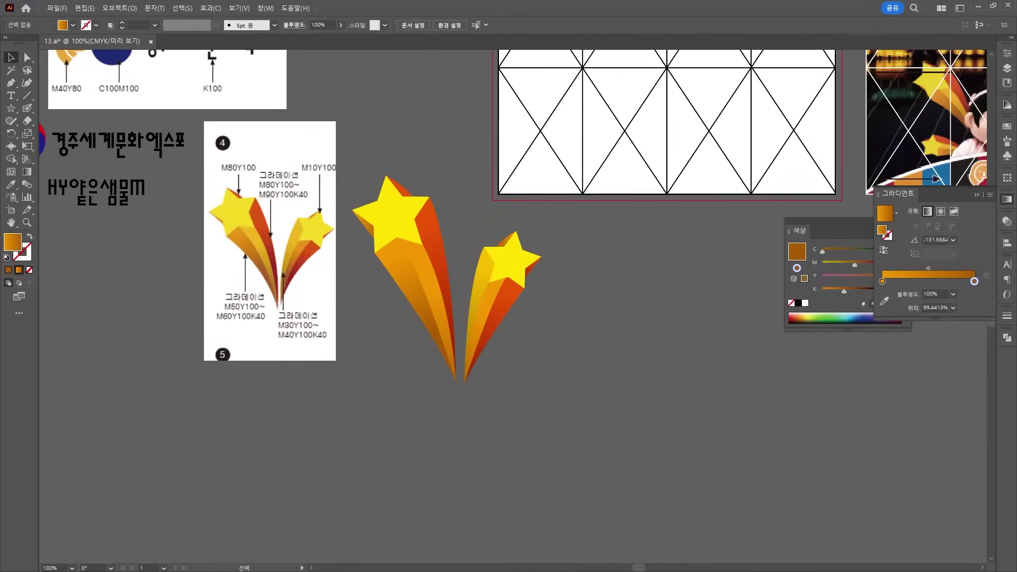
pyautogui.hotkey('ctrl', 'v')
pyautogui.keyDown('alt'); pyautogui.scroll(2, 737, 427); pyautogui.keyUp('alt')
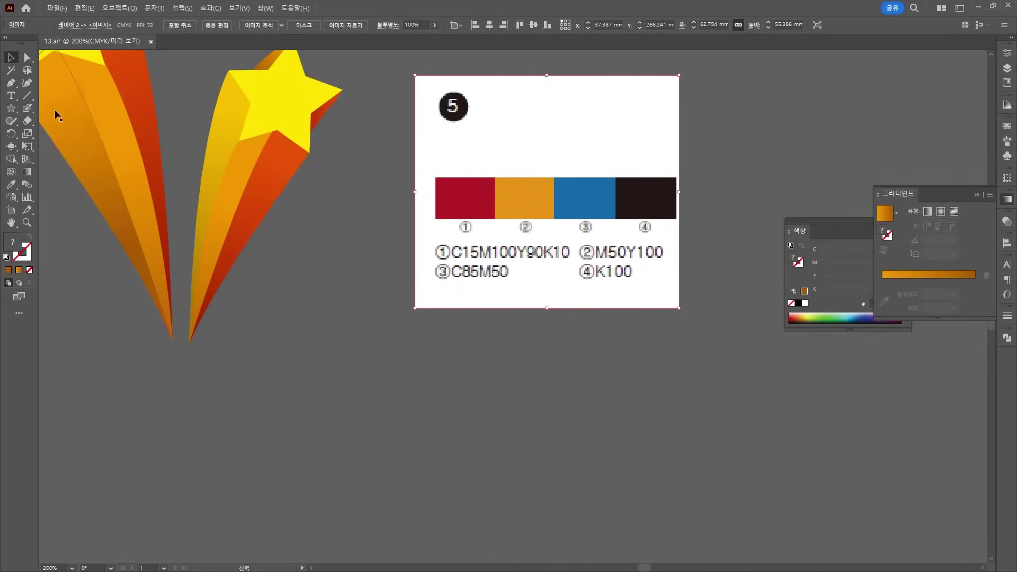
# Draw a small rectangle below the number 5 reference image as the first color swatch
pyautogui.click(15, 120)
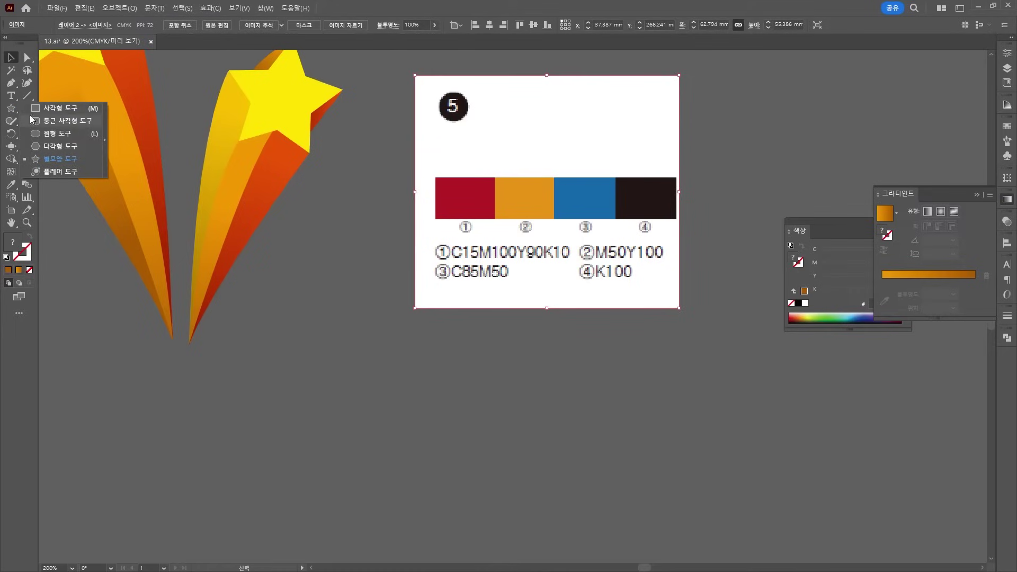
pyautogui.click(39, 109)
pyautogui.moveTo(426, 345); pyautogui.dragTo(496, 390)
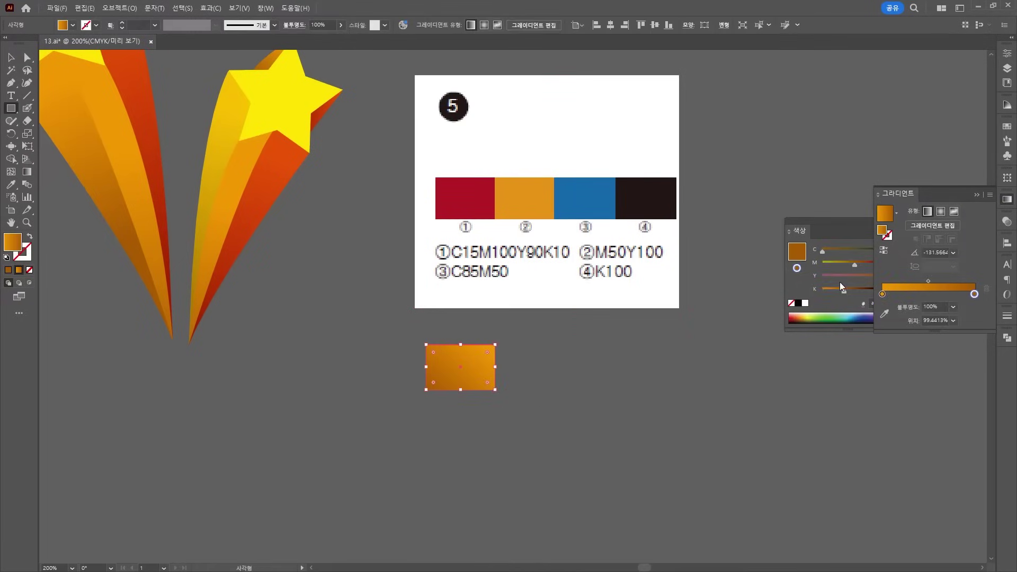
# Fill the first swatch rectangle with the solid color C15 M100 Y90 K10
pyautogui.click(828, 252)
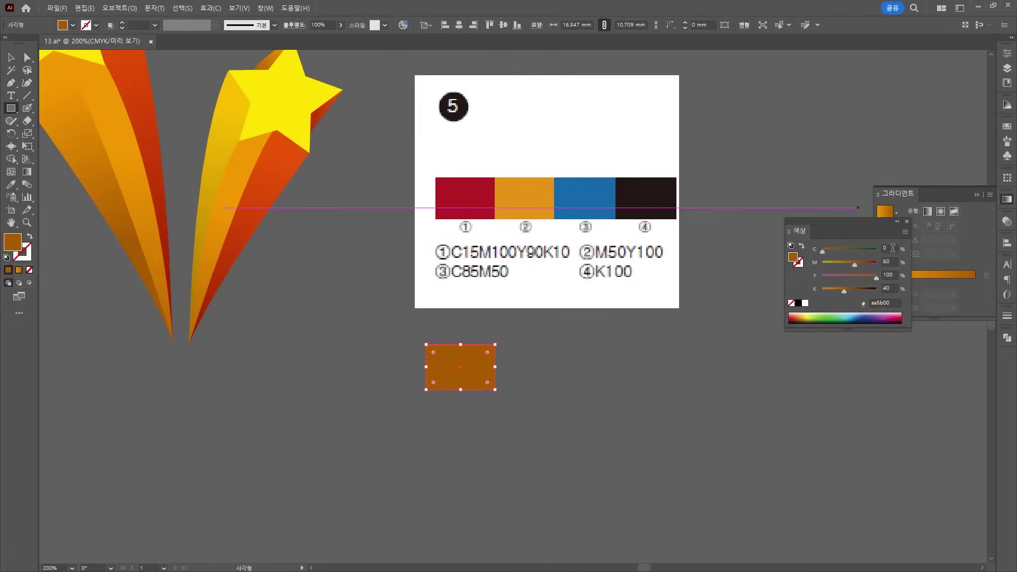
pyautogui.write('15')
pyautogui.press('Tab')
pyautogui.write('100')
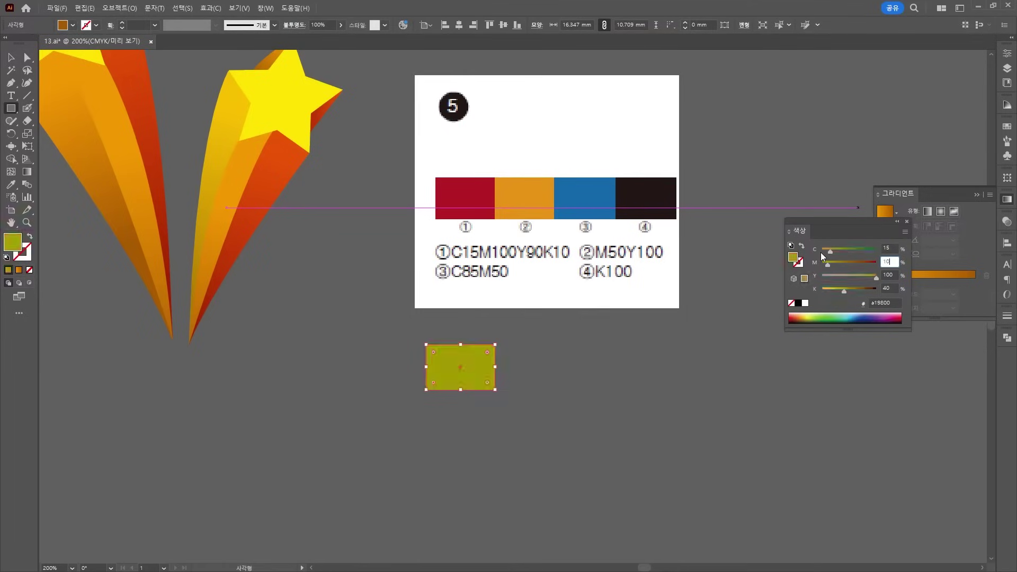
pyautogui.press('Tab')
pyautogui.write('90')
pyautogui.press('Tab')
pyautogui.write('10')
pyautogui.press('Tab')
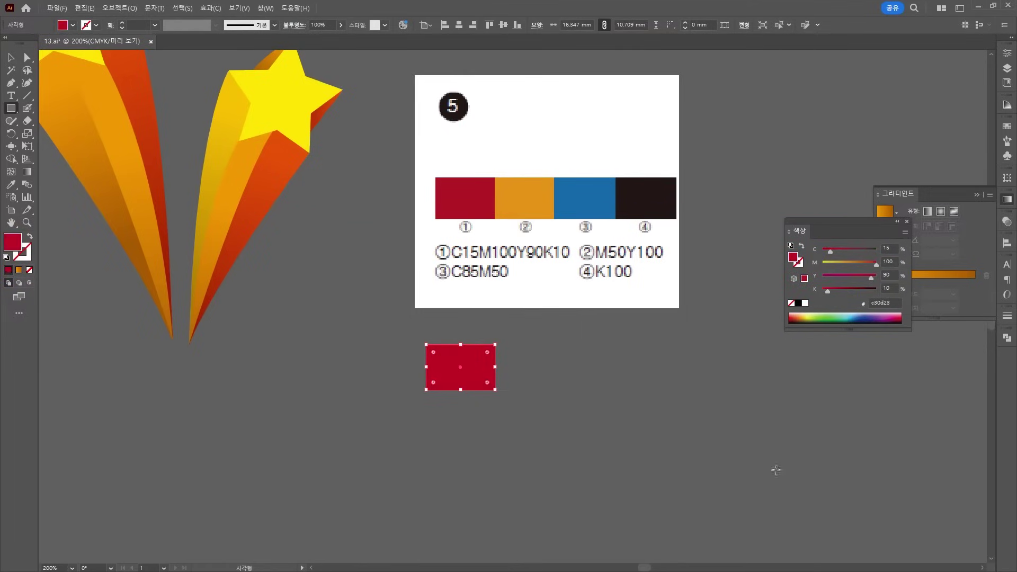
pyautogui.click(588, 429)
pyautogui.press('Escape')
# Duplicate the red swatch flush against its right edge and fill the copy with C0 M50 Y100 K0
pyautogui.press('v')
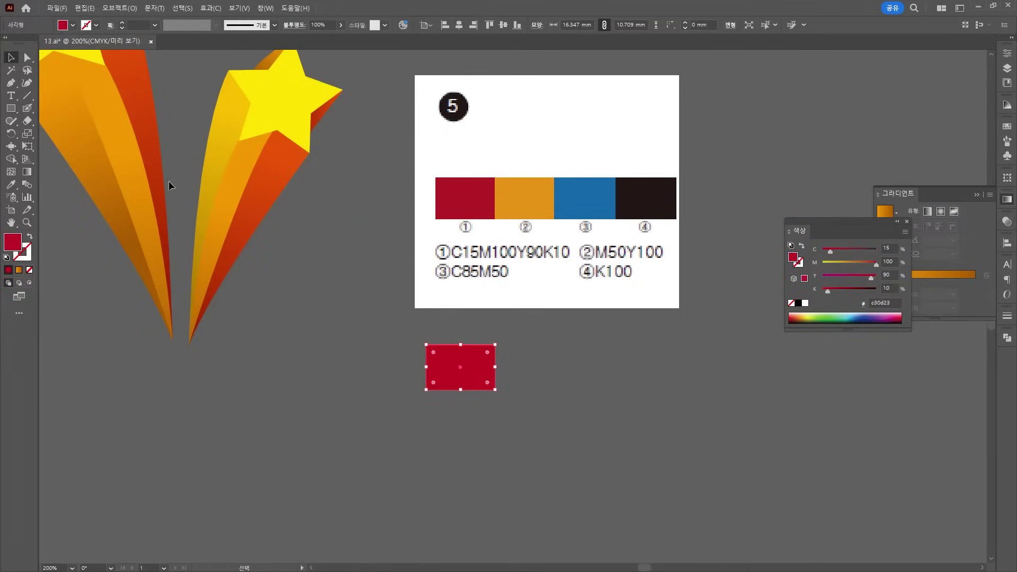
pyautogui.moveTo(469, 363); pyautogui.dragTo(538, 363)
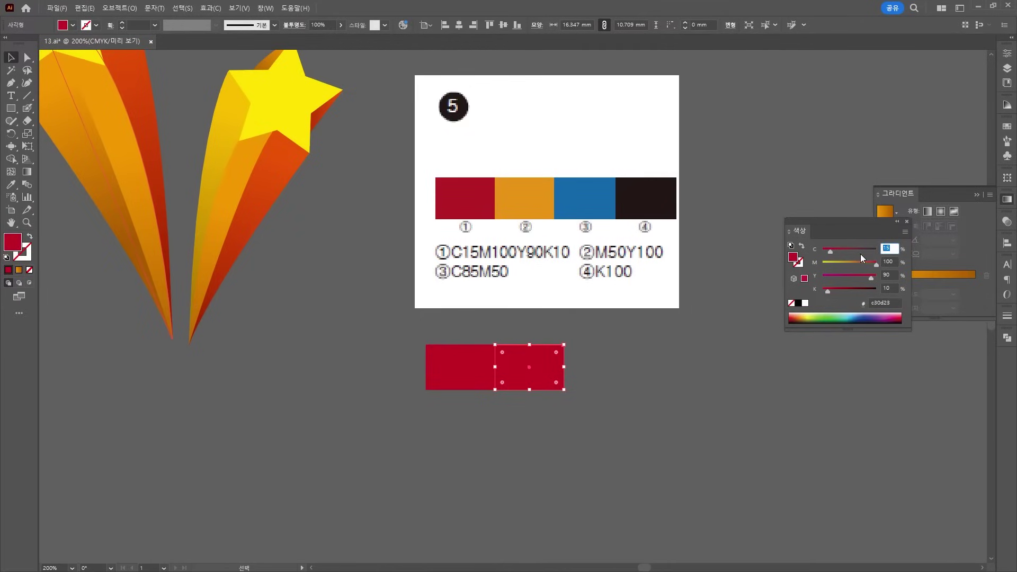
pyautogui.write('0')
pyautogui.press('Tab')
pyautogui.write('50')
pyautogui.press('Tab')
pyautogui.write('100')
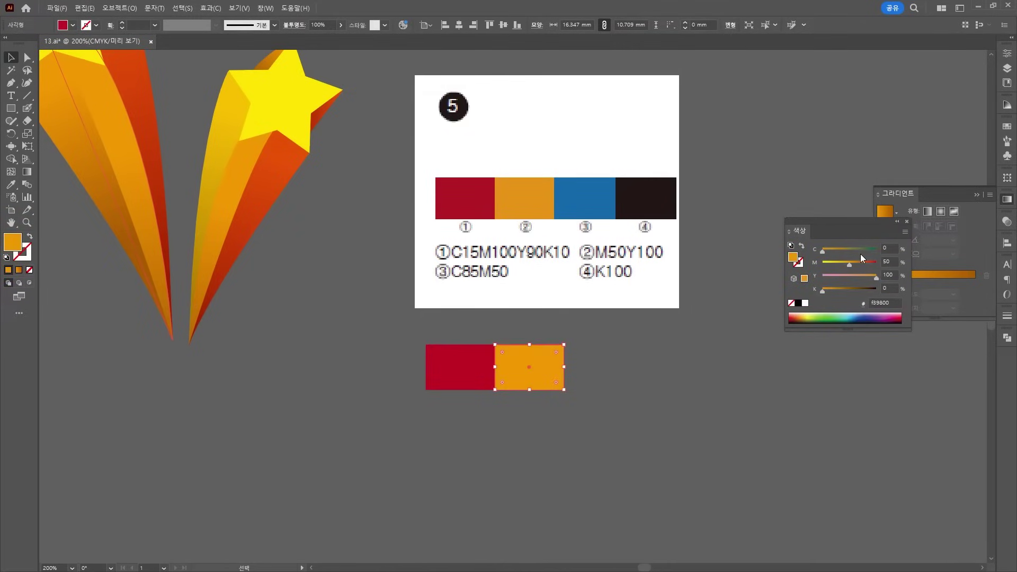
pyautogui.press('Tab')
pyautogui.write('0')
pyautogui.click(680, 394)
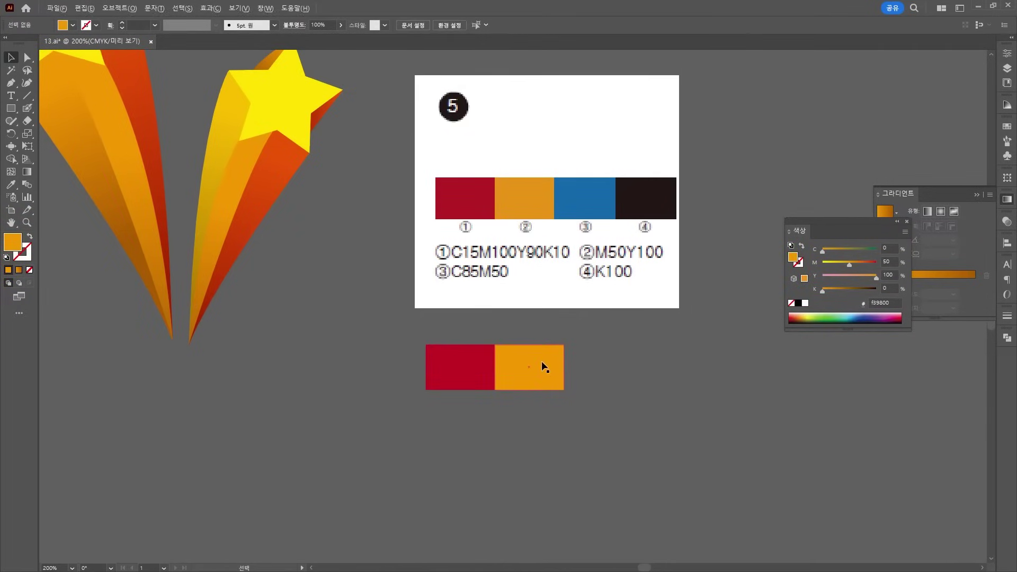
# Duplicate the orange swatch to its right and fill the copy with C85 M50 Y0
pyautogui.moveTo(544, 367); pyautogui.dragTo(613, 367)
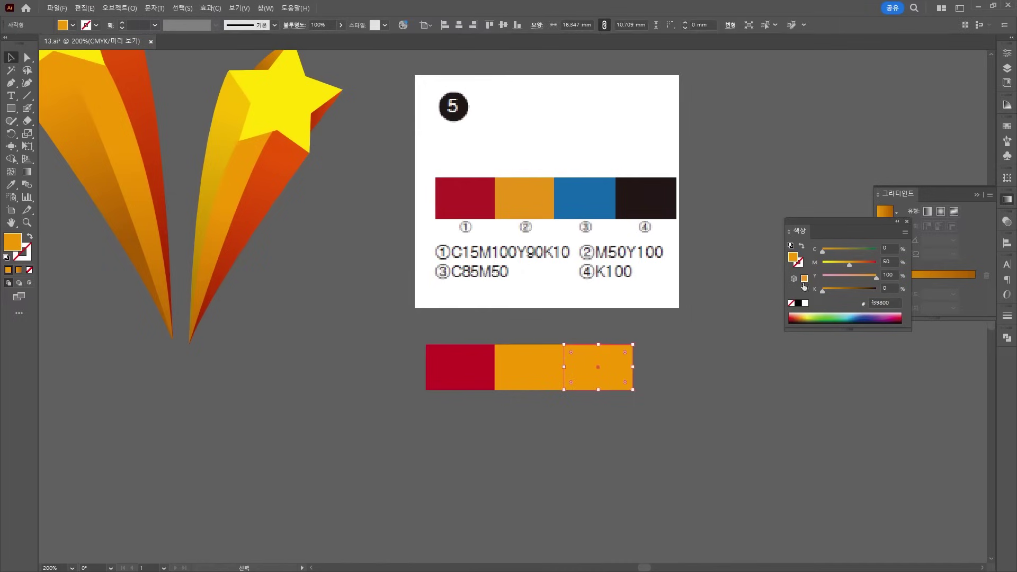
pyautogui.write('85')
pyautogui.press('Tab')
pyautogui.write('50')
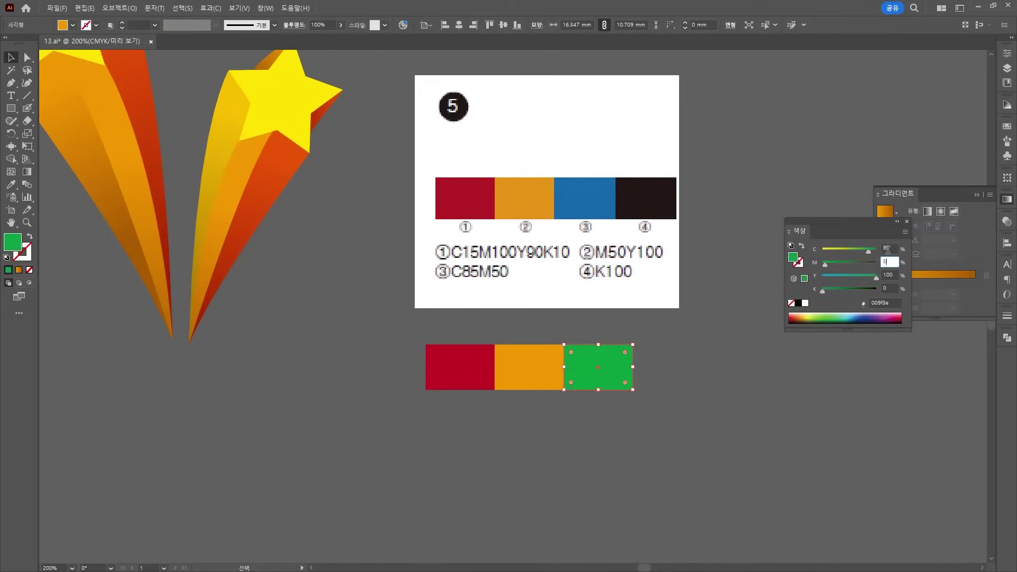
pyautogui.press('Tab')
pyautogui.write('0')
pyautogui.click(683, 402)
# Duplicate the blue swatch to its right, fill the copy with K100 and move it against the blue one
pyautogui.moveTo(613, 365); pyautogui.dragTo(688, 364)
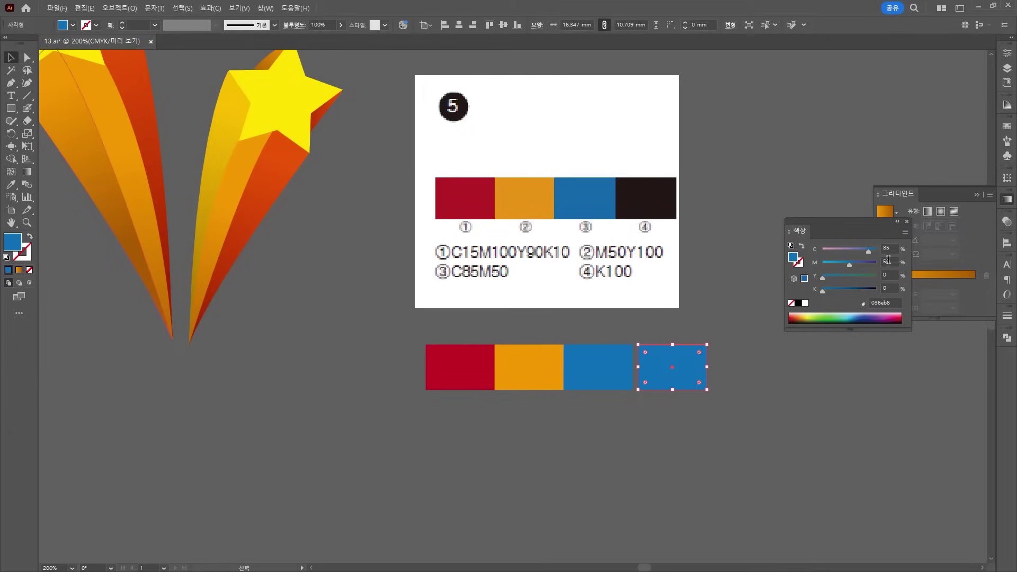
pyautogui.write('0')
pyautogui.press('Tab')
pyautogui.write('0')
pyautogui.press('Tab')
pyautogui.press('Tab')
pyautogui.write('100')
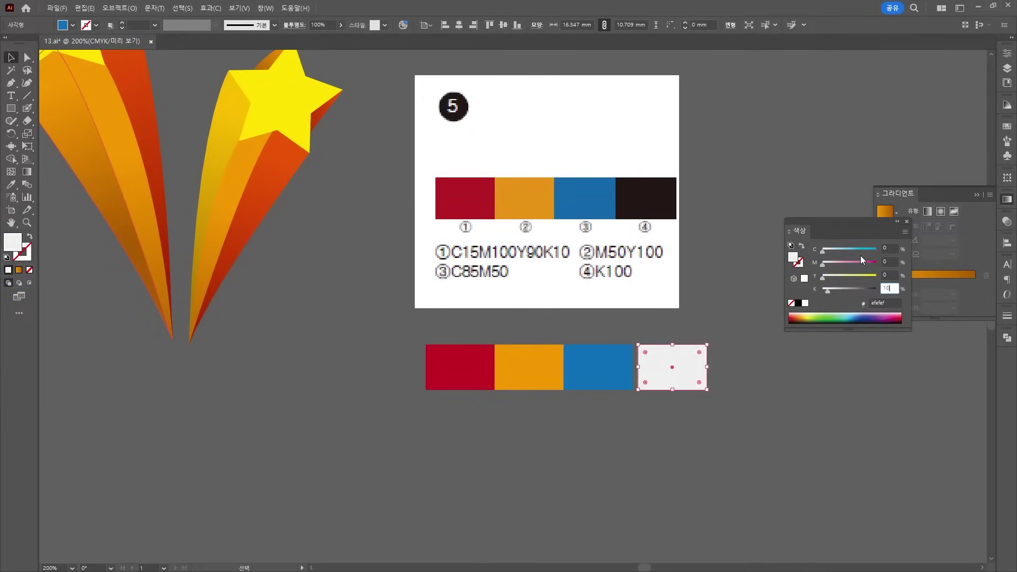
pyautogui.click(730, 268)
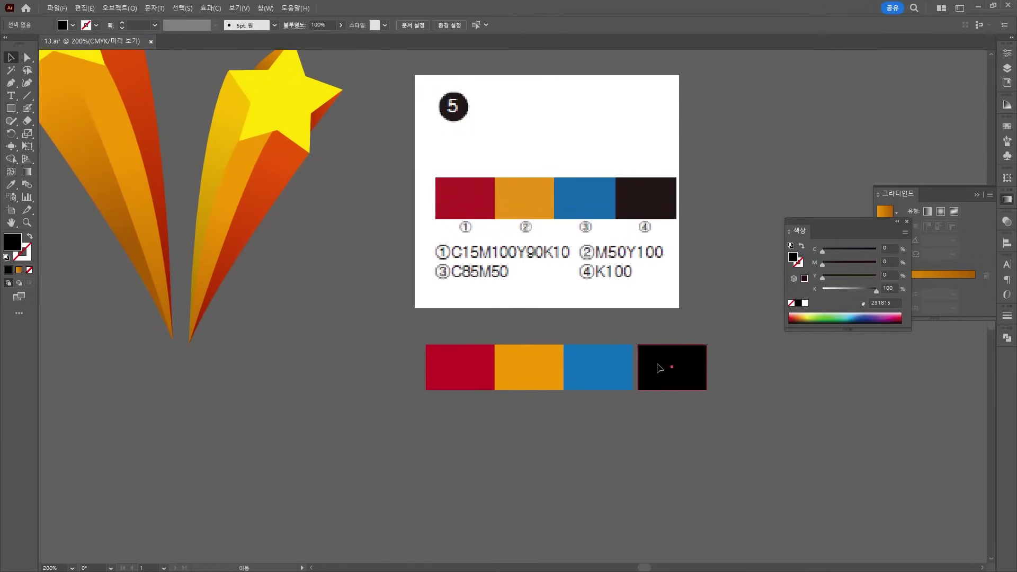
pyautogui.click(660, 368)
# Move the four-swatch row to the bottom of the grid artboard and repeat it across to make twelve stripes
pyautogui.hotkey('ctrl', '-')
pyautogui.hotkey('ctrl', '-')
pyautogui.hotkey('ctrl', '-')
pyautogui.moveTo(768, 387); pyautogui.dragTo(556, 396)
pyautogui.moveTo(443, 421); pyautogui.dragTo(445, 253)
pyautogui.hotkey('ctrl', '+')
pyautogui.hotkey('ctrl', '+')
pyautogui.hotkey('ctrl', '+')
pyautogui.hotkey('ctrl', '-')
pyautogui.hotkey('ctrl', '-')
pyautogui.moveTo(269, 310); pyautogui.dragTo(387, 312)
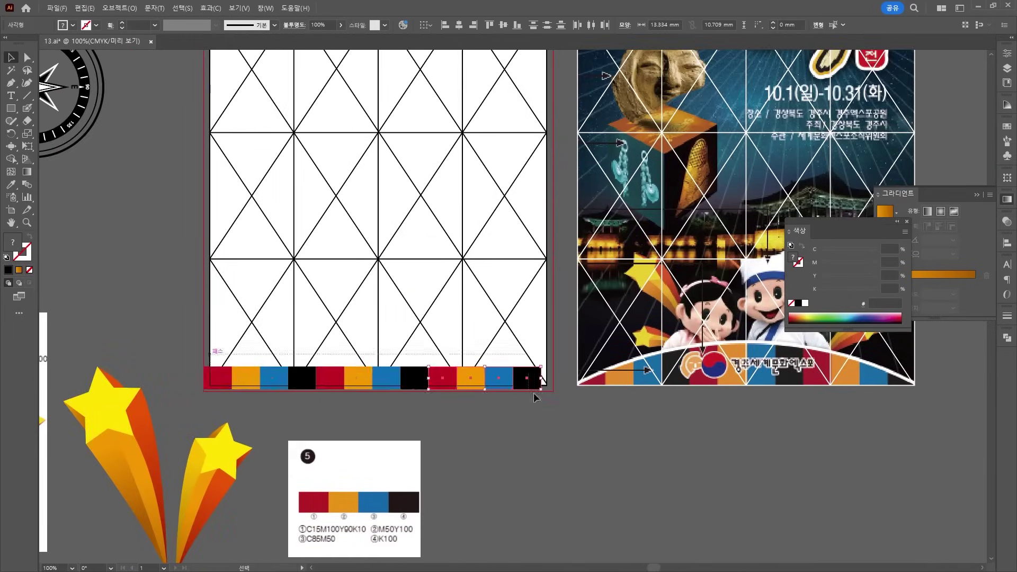
# Stretch the twelve-stripe row to the full bleed width and make it taller up from the bottom bleed edge
pyautogui.hotkey('ctrl', '+')
pyautogui.hotkey('ctrl', '+')
pyautogui.hotkey('ctrl', '+')
pyautogui.hotkey('ctrl', '-')
pyautogui.hotkey('ctrl', '-')
pyautogui.hotkey('ctrl', '-')
pyautogui.click(404, 276)
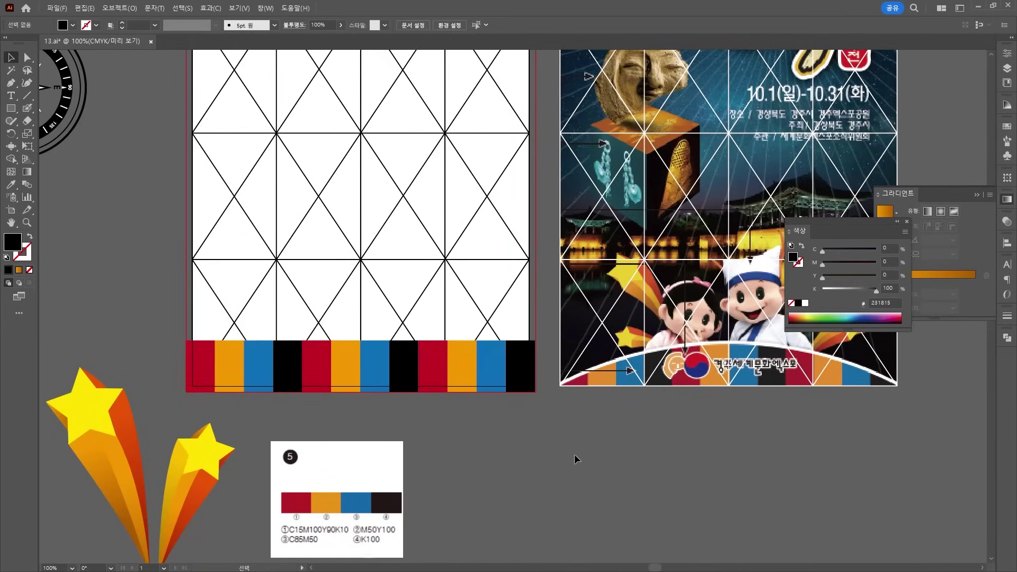
# Place the larger shooting star, scaled down, above the stripes at the artboard's lower left and duplicate it to its right
pyautogui.scroll(-2, 529, 436)
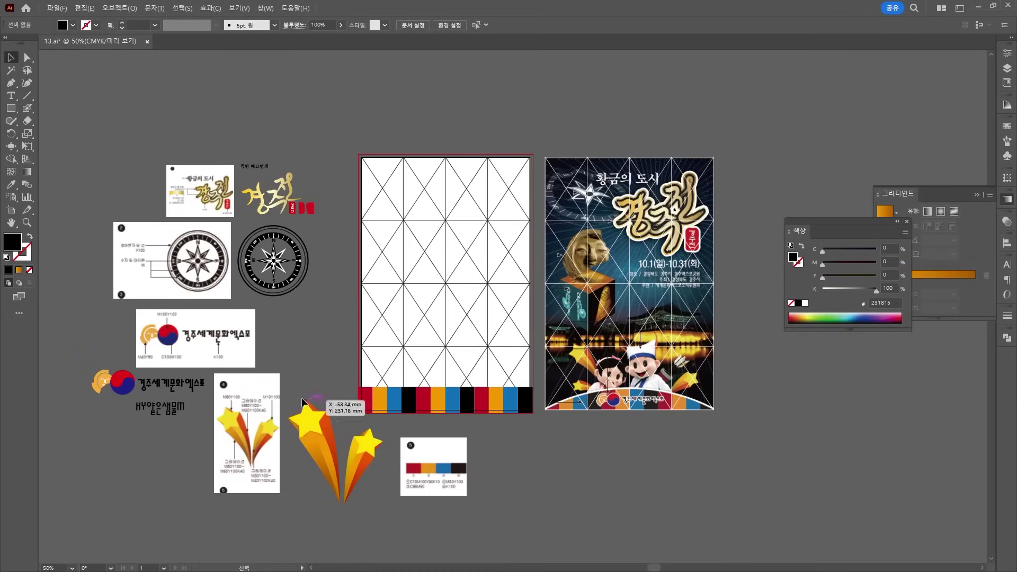
pyautogui.click(344, 497)
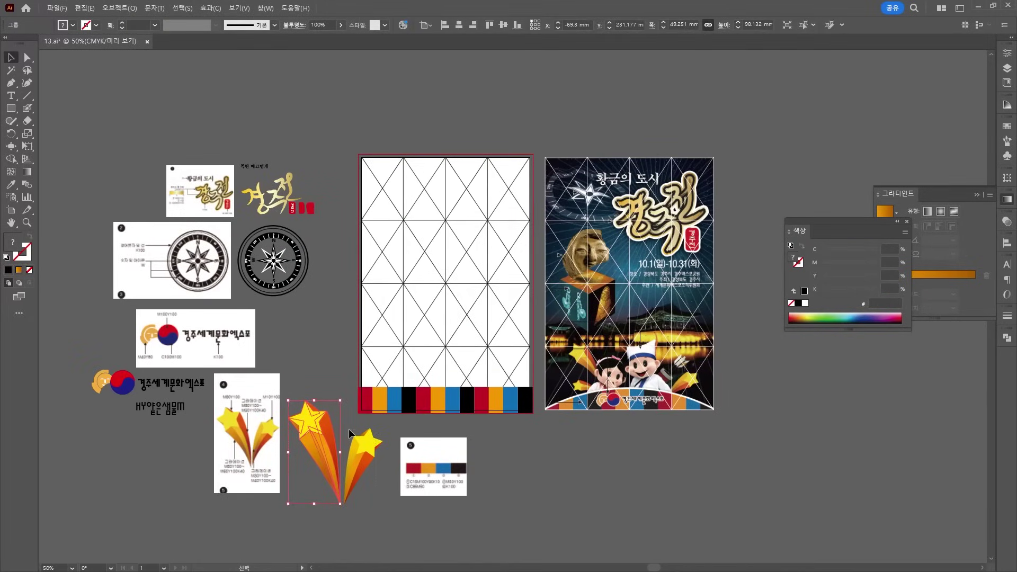
pyautogui.moveTo(316, 430); pyautogui.dragTo(432, 344)
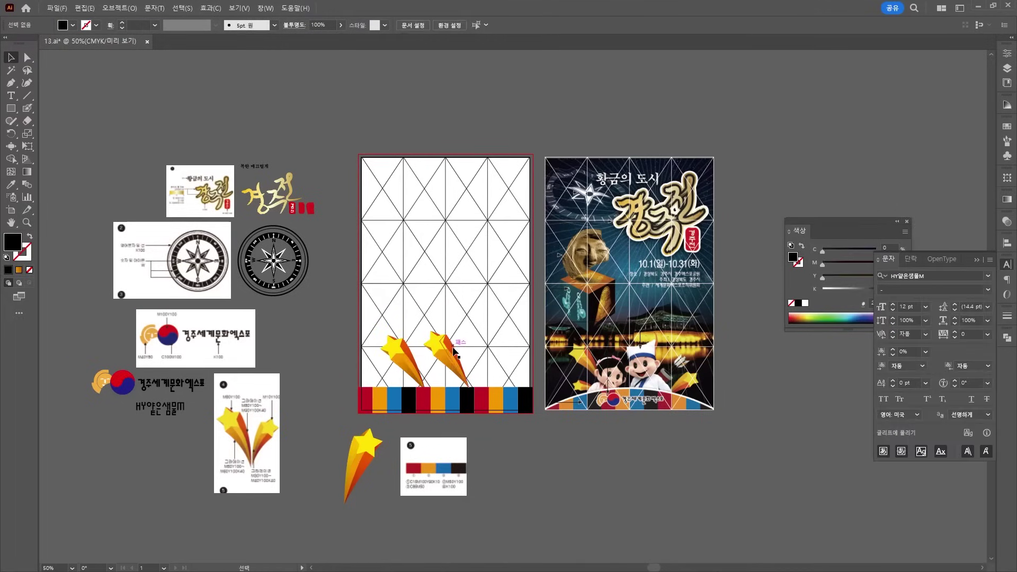
# Mirror the copied shooting star horizontally so its point leans to the right
pyautogui.click(454, 351)
pyautogui.rightClick(452, 352)
pyautogui.moveTo(509, 289)
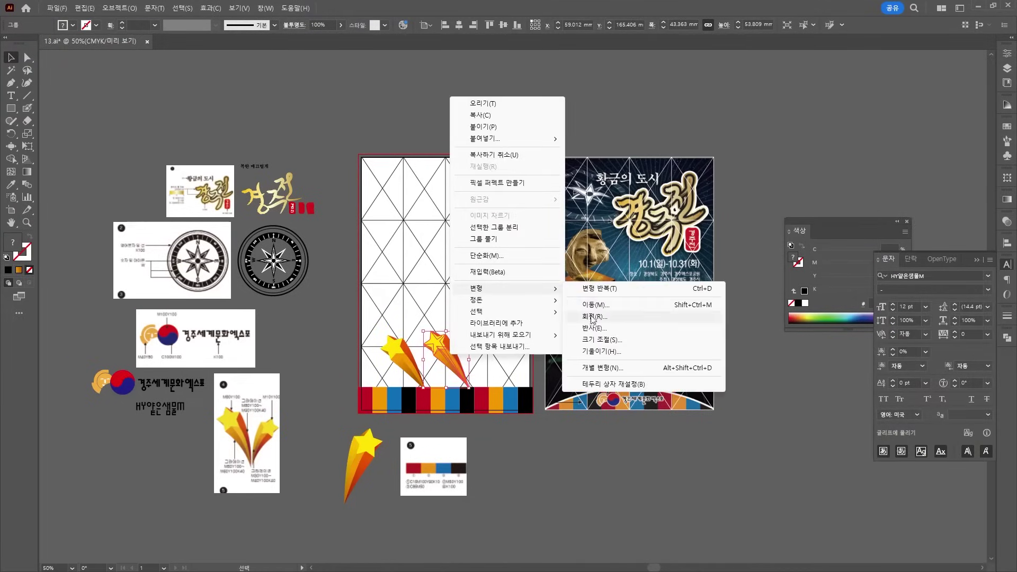
pyautogui.click(592, 318)
pyautogui.click(620, 433)
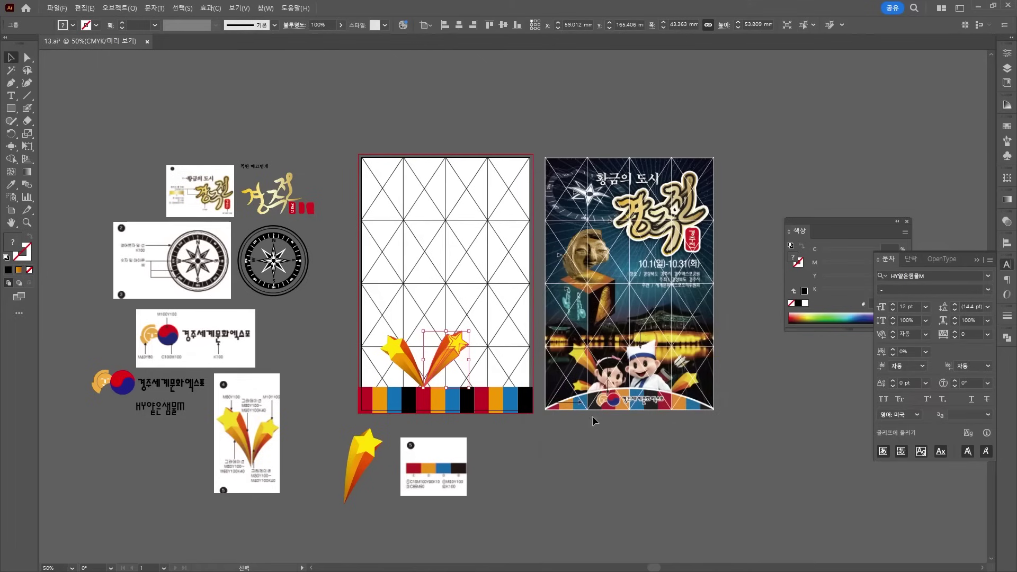
# Arrange small shooting stars beside the large left star and, mirrored, above the stripes' right end, matching the reference poster
pyautogui.moveTo(432, 351); pyautogui.dragTo(509, 379)
pyautogui.moveTo(370, 445); pyautogui.dragTo(409, 373)
pyautogui.click(501, 376)
pyautogui.press('Delete')
pyautogui.hotkey('ctrl', 'z')
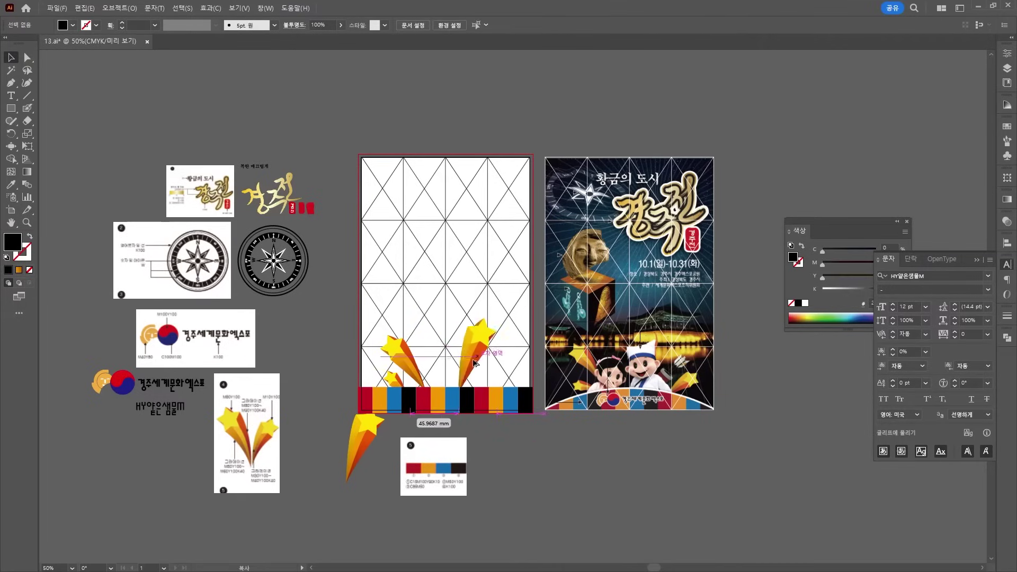
pyautogui.moveTo(505, 327); pyautogui.dragTo(508, 377)
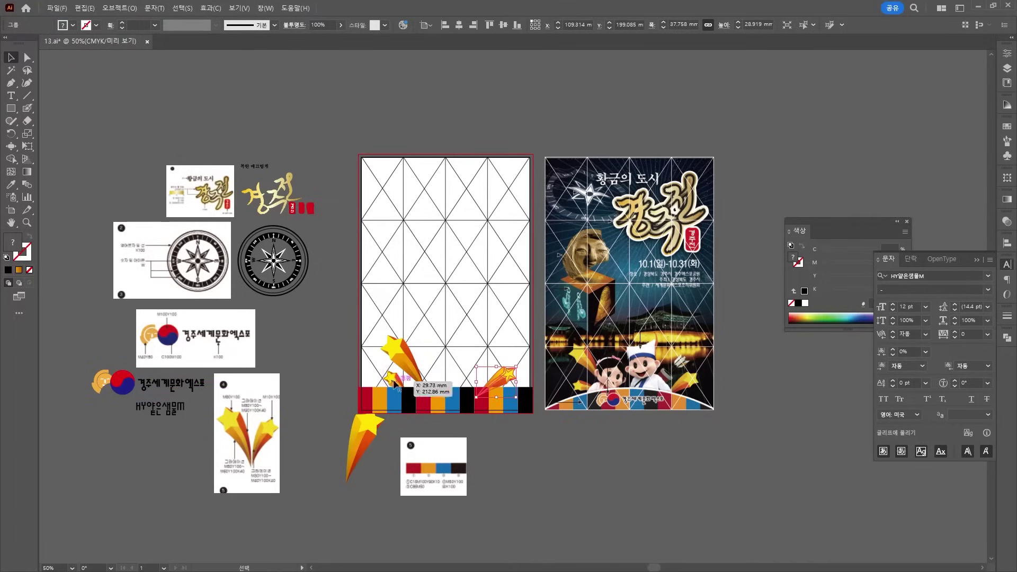
pyautogui.click(582, 511)
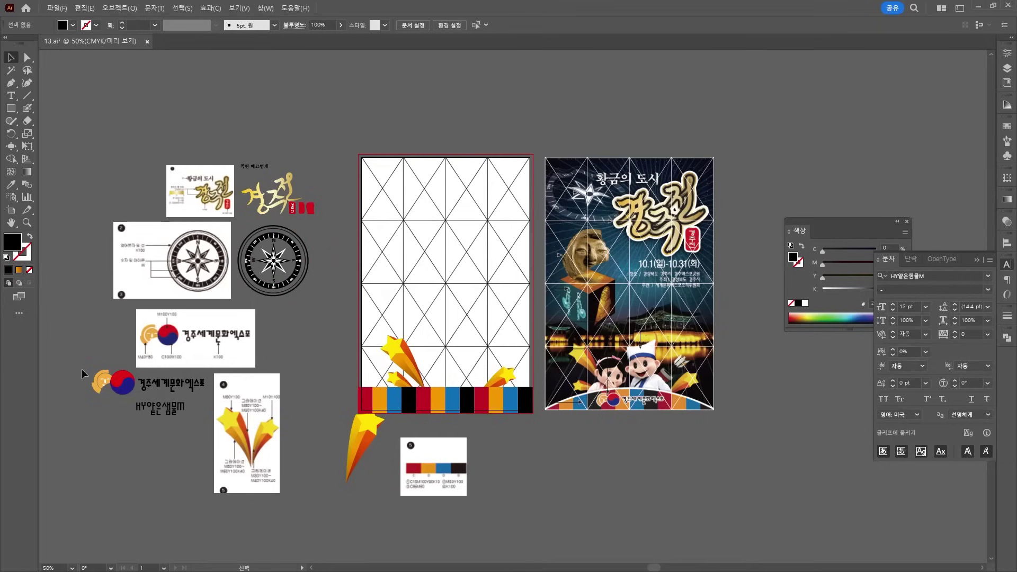
# Move the 경주세계문화엑스포 logo onto the grid artboard and bring it to the front
pyautogui.click(121, 395)
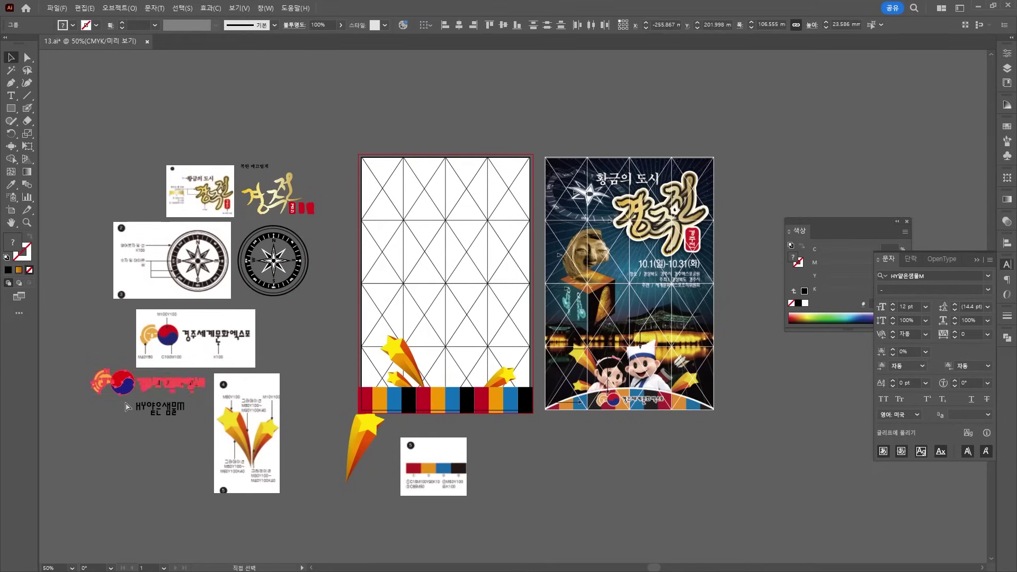
pyautogui.moveTo(121, 395); pyautogui.dragTo(424, 323)
pyautogui.rightClick(473, 310)
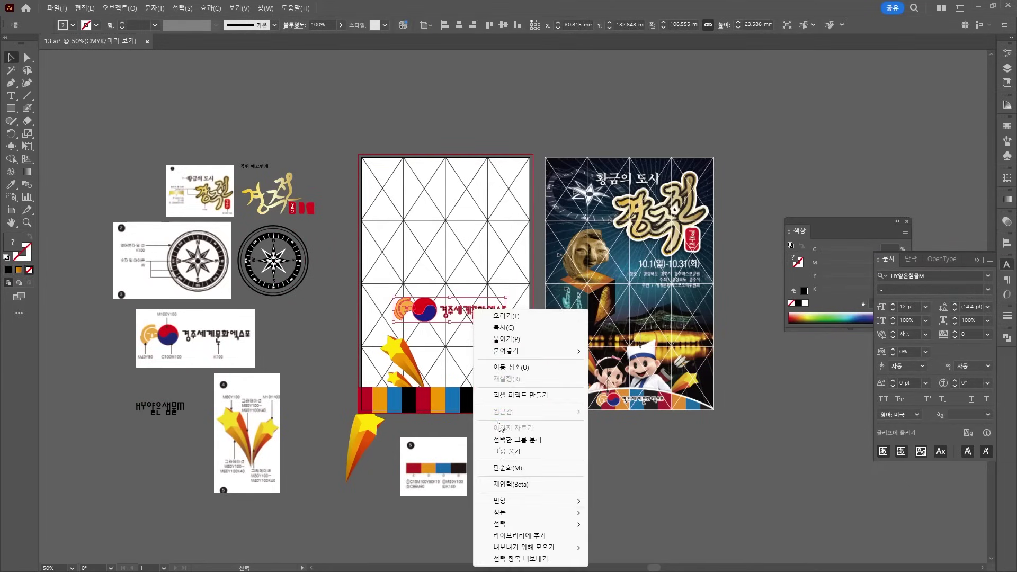
pyautogui.moveTo(516, 514)
pyautogui.click(621, 512)
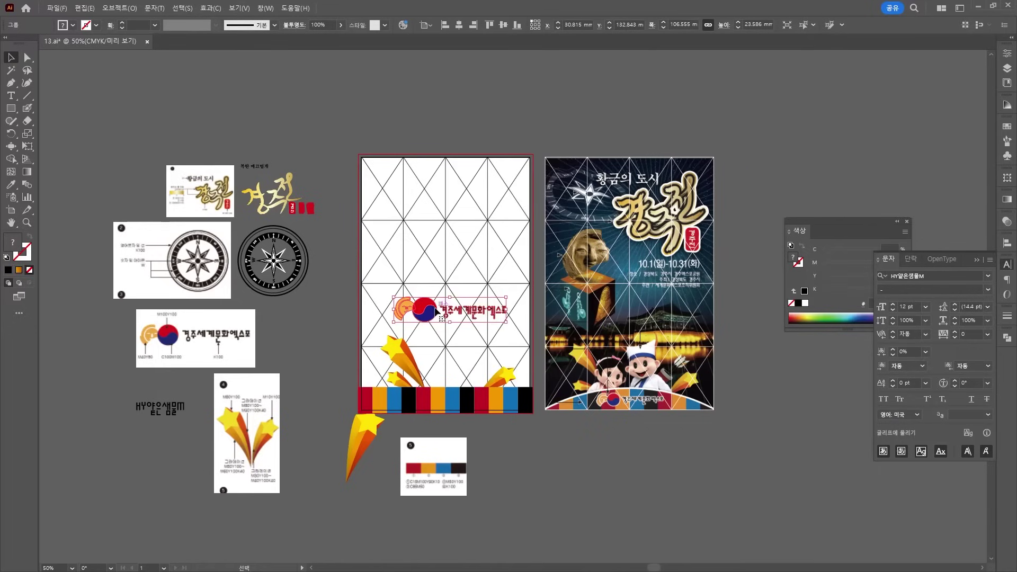
# Move the expo logo down onto the middle of the color stripes and scale it down to fit
pyautogui.moveTo(442, 314); pyautogui.dragTo(435, 392)
pyautogui.moveTo(518, 401); pyautogui.dragTo(492, 390)
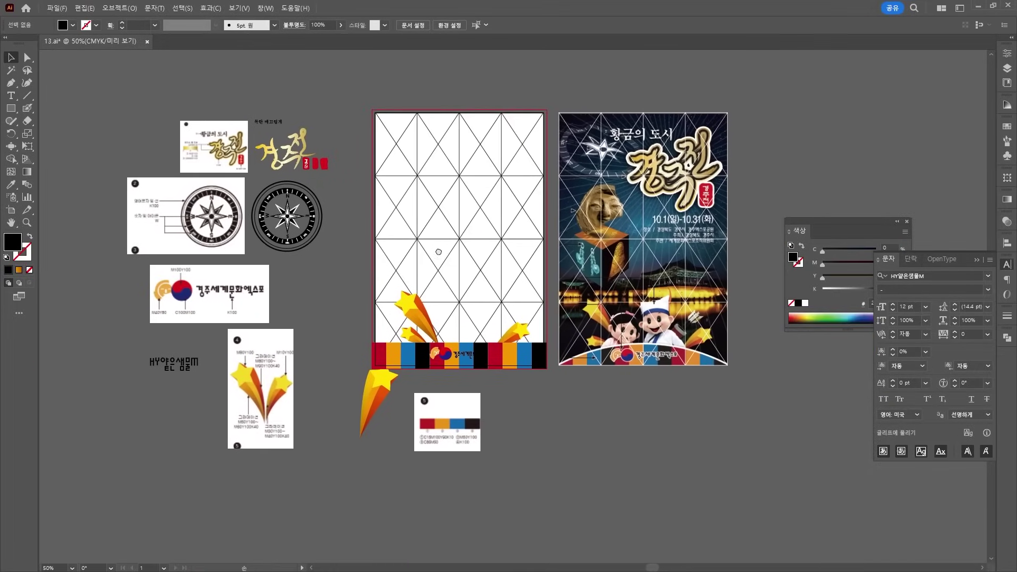
pyautogui.click(416, 242)
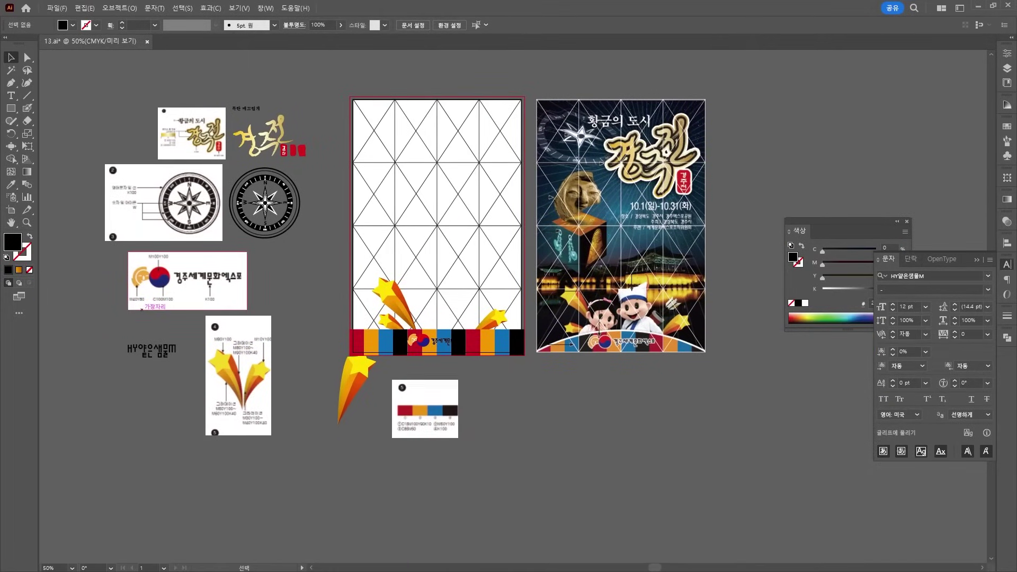
# Switch to Photoshop and start a new document named 공개문제13 with millimeters as the unit
pyautogui.hotkey('alt', 'Tab')
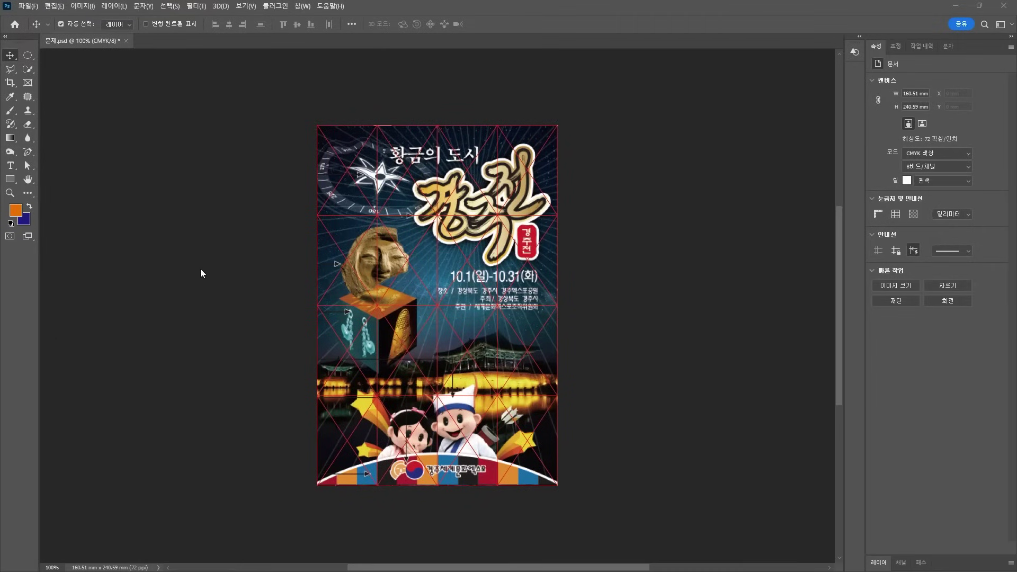
pyautogui.click(27, 6)
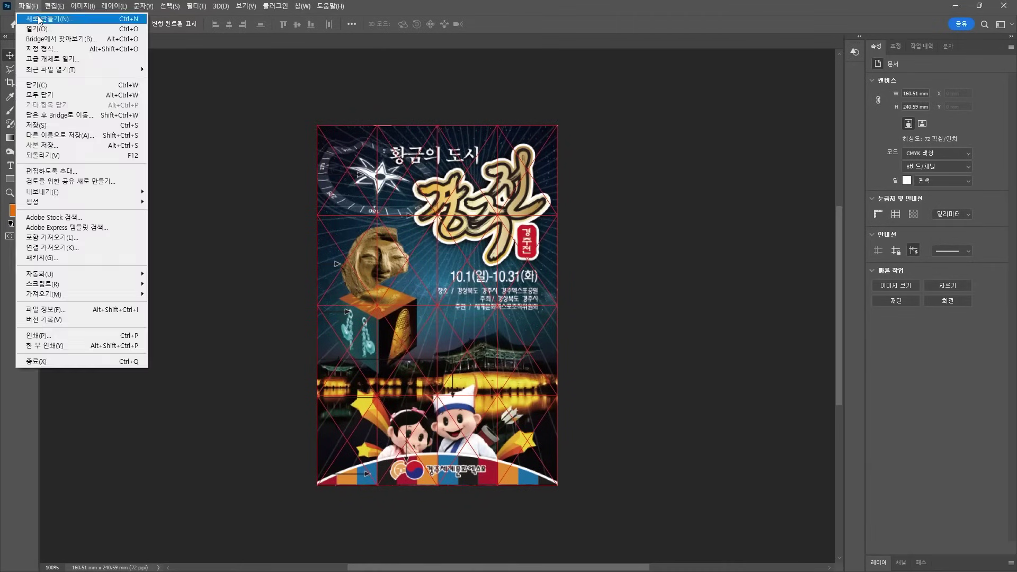
pyautogui.click(32, 15)
pyautogui.click(614, 129)
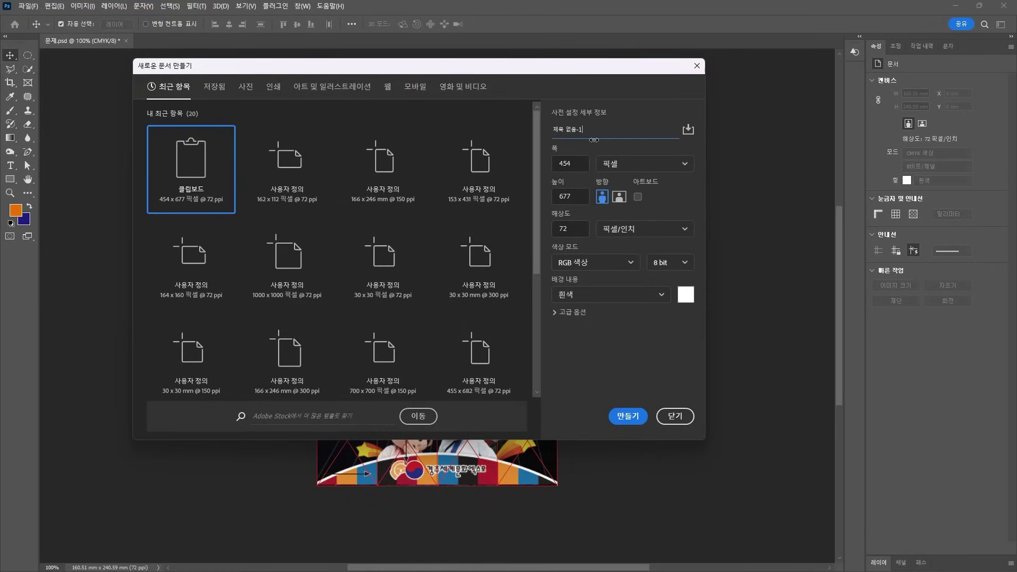
pyautogui.write('rh')
pyautogui.click(640, 171)
pyautogui.click(620, 236)
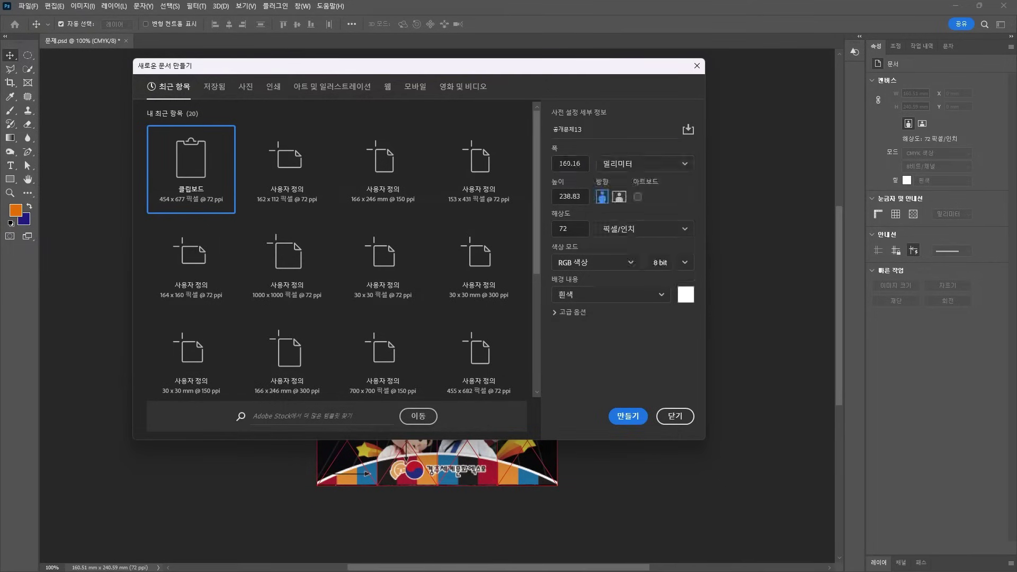
# Set the document size to 166 × 246 mm at 150 pixels/inch in RGB and create it
pyautogui.press('Tab')
pyautogui.write('24')
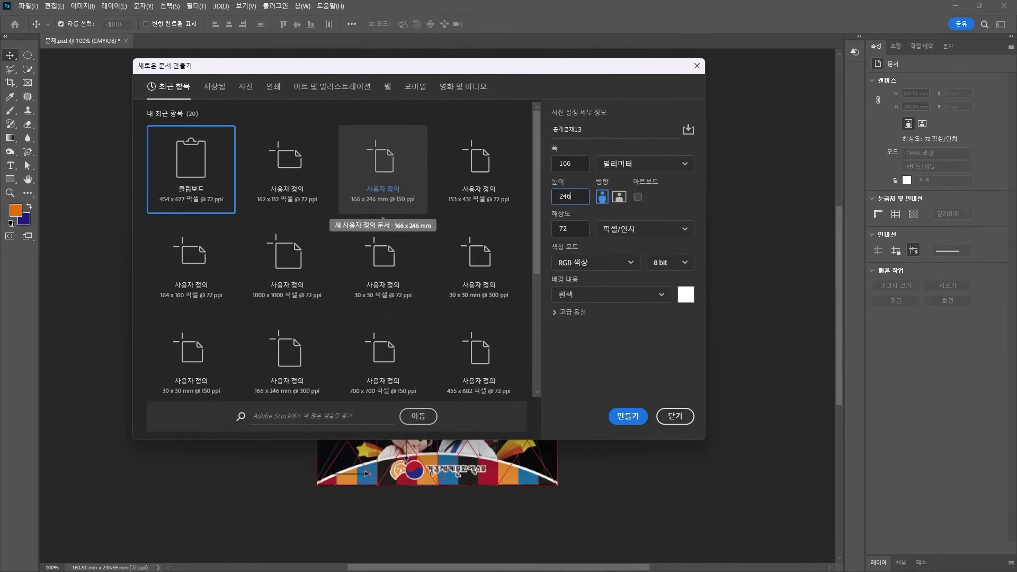
pyautogui.press('Tab')
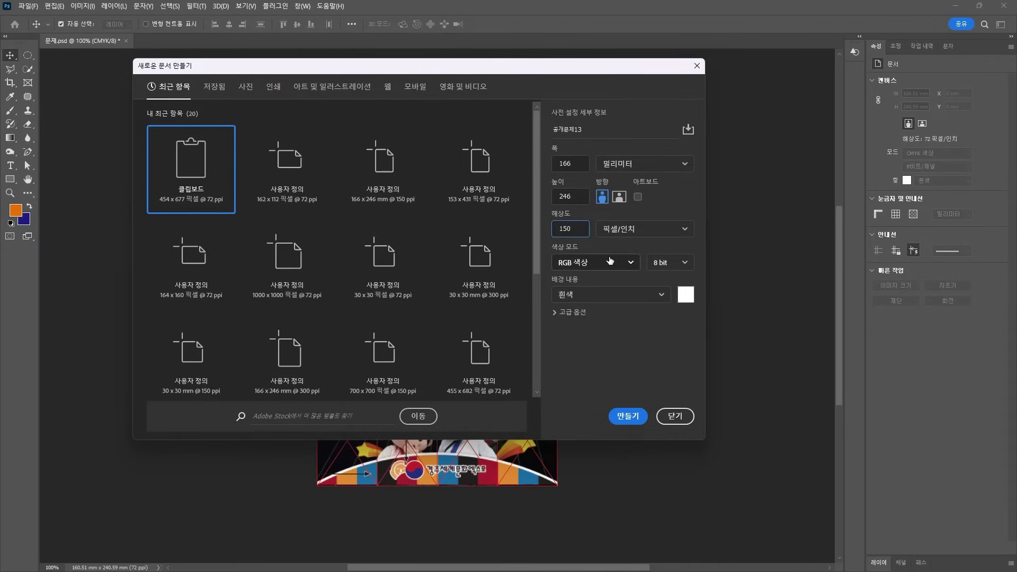
pyautogui.click(633, 417)
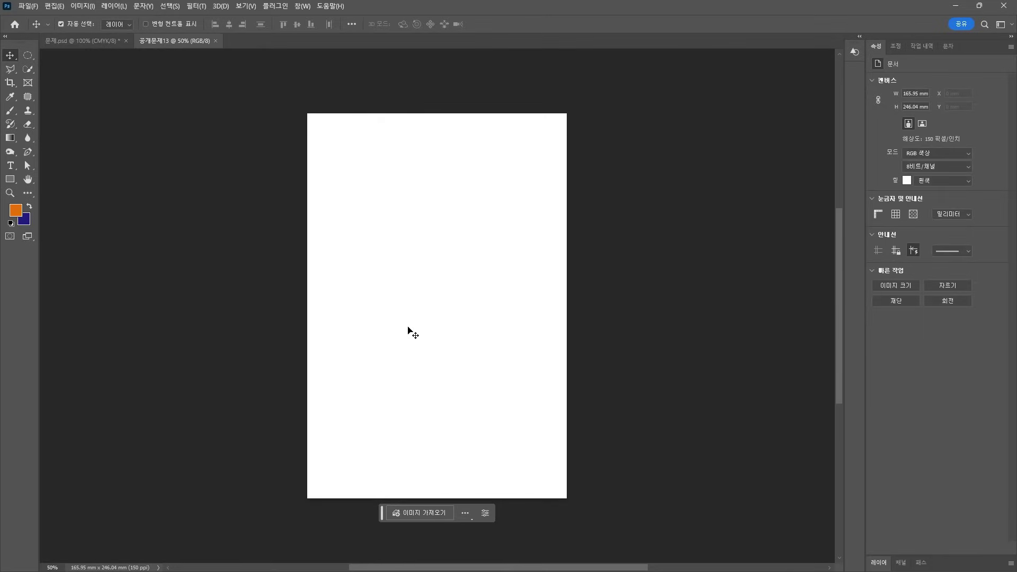
# Tile the open documents side by side vertically, paste the grid as a smart object and name its layer 가이드라인
pyautogui.click(298, 7)
pyautogui.moveTo(339, 19)
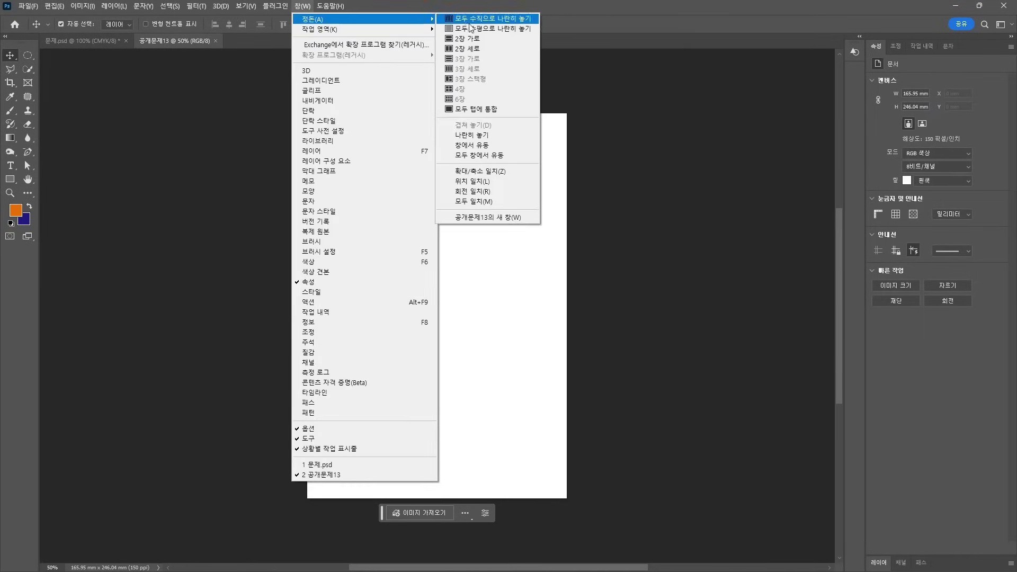
pyautogui.click(469, 25)
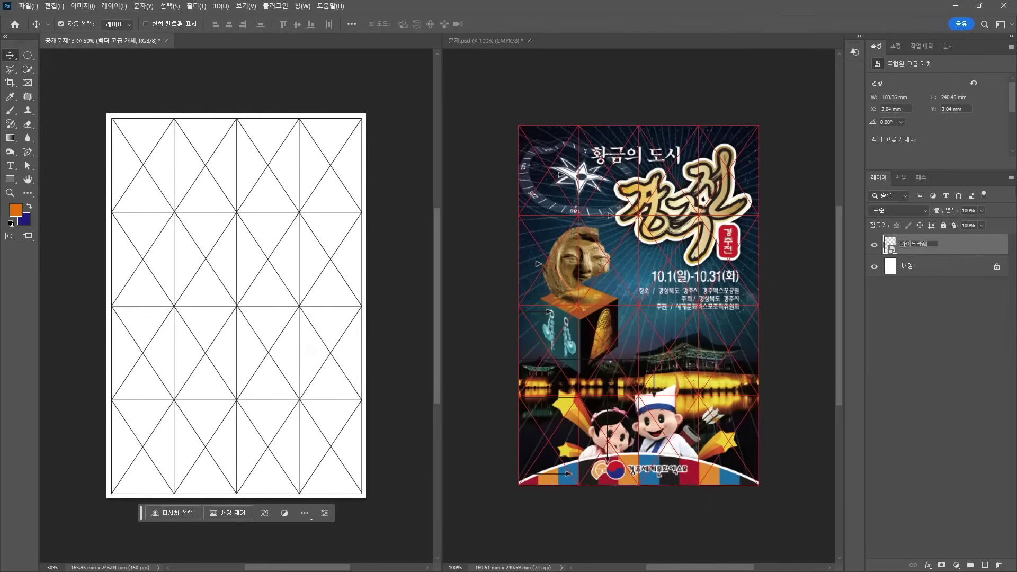
pyautogui.press('Return')
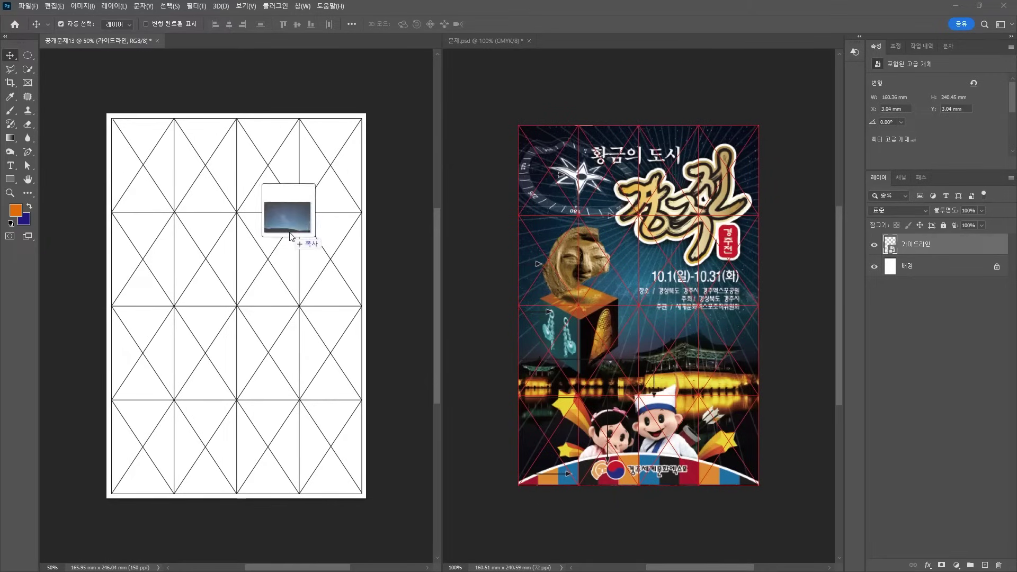
# Place the starry sky image 이미지(02), scale it to about 65% and align its upper edge with the canvas top
pyautogui.moveTo(286, 228); pyautogui.dragTo(280, 143)
pyautogui.moveTo(352, 293); pyautogui.dragTo(262, 410)
pyautogui.moveTo(124, 338); pyautogui.dragTo(398, 377)
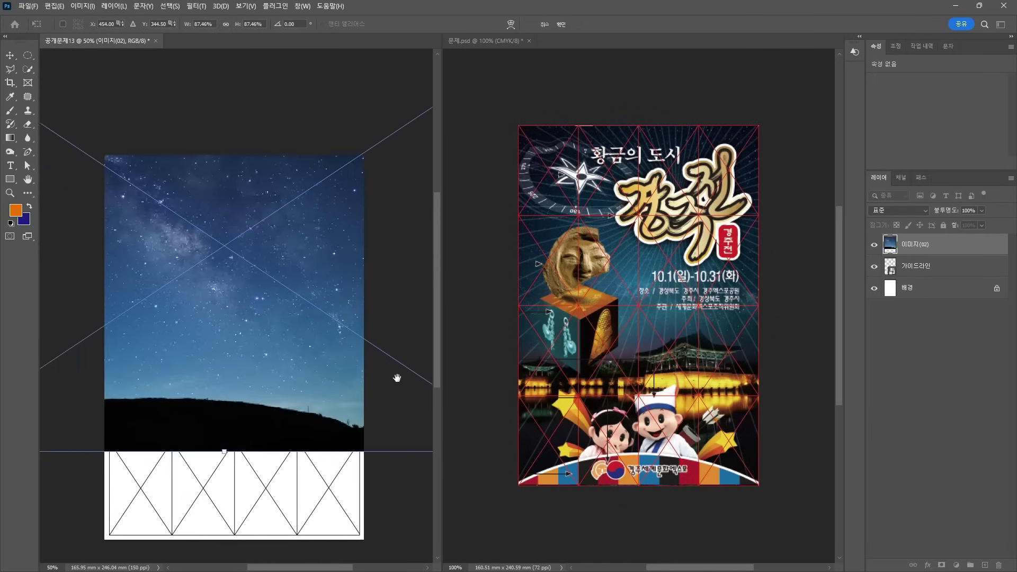
pyautogui.moveTo(282, 279); pyautogui.dragTo(287, 358)
pyautogui.scroll(-2, 287, 360)
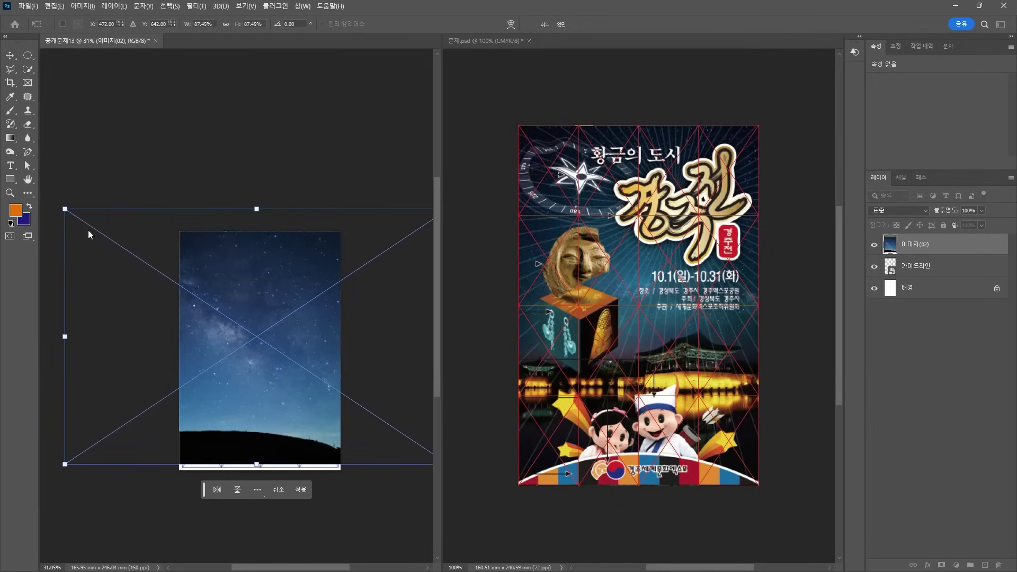
pyautogui.moveTo(65, 208); pyautogui.dragTo(98, 230)
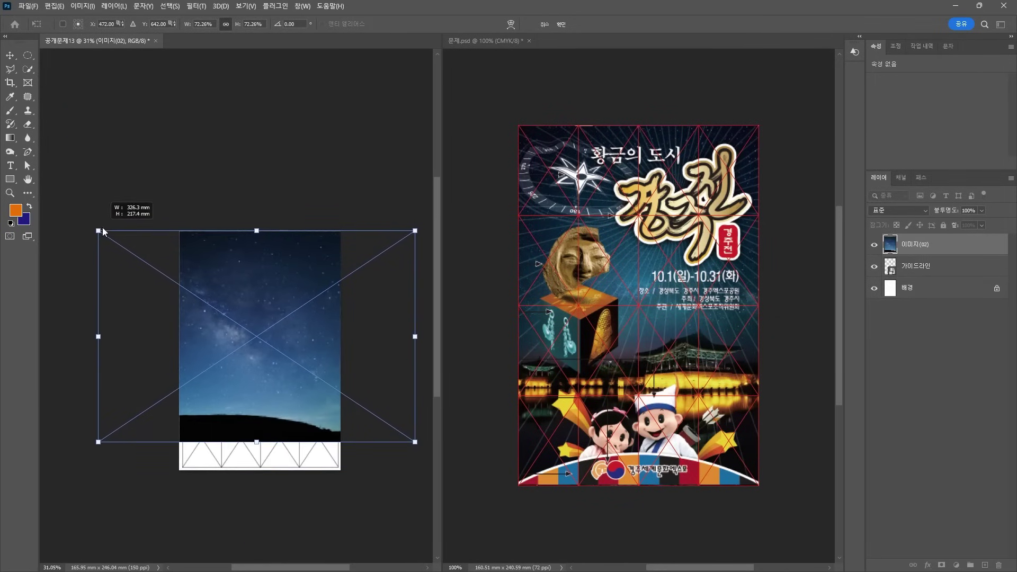
pyautogui.moveTo(286, 269)
pyautogui.mouseDown()
pyautogui.moveTo(282, 256)
pyautogui.moveTo(281, 270)
pyautogui.mouseUp()
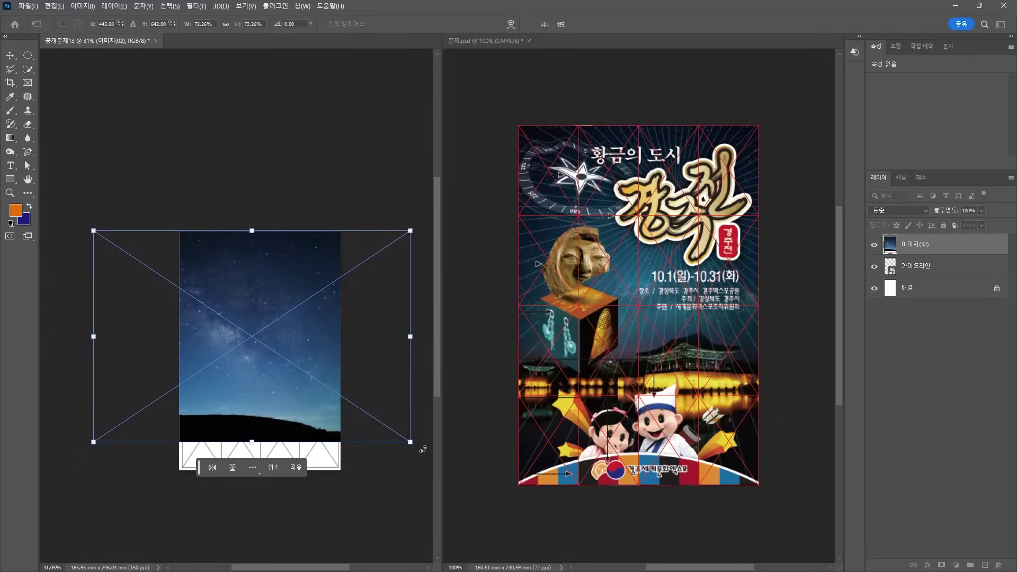
pyautogui.moveTo(410, 441); pyautogui.dragTo(396, 421)
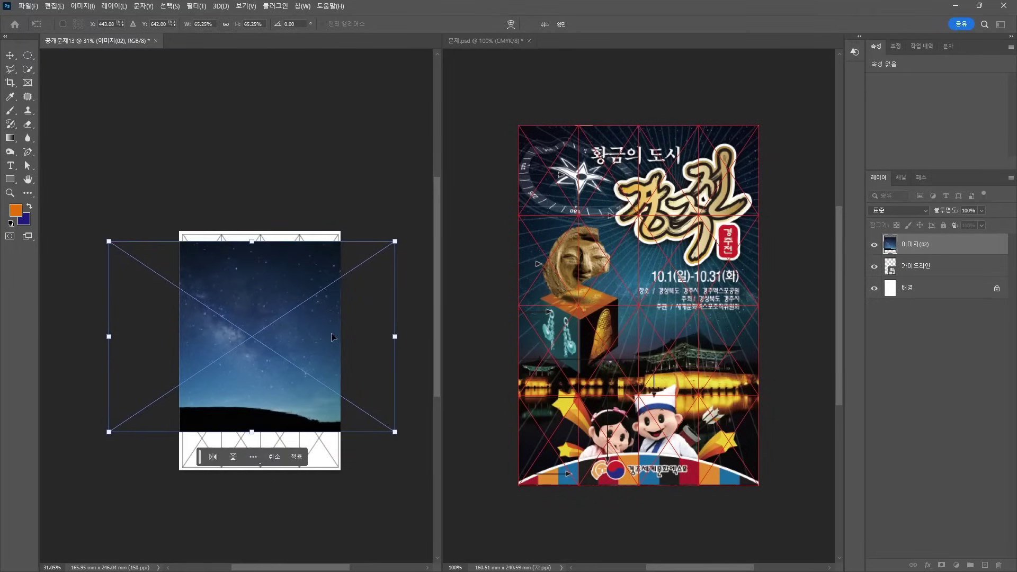
pyautogui.moveTo(332, 332); pyautogui.dragTo(331, 323)
pyautogui.press('Return')
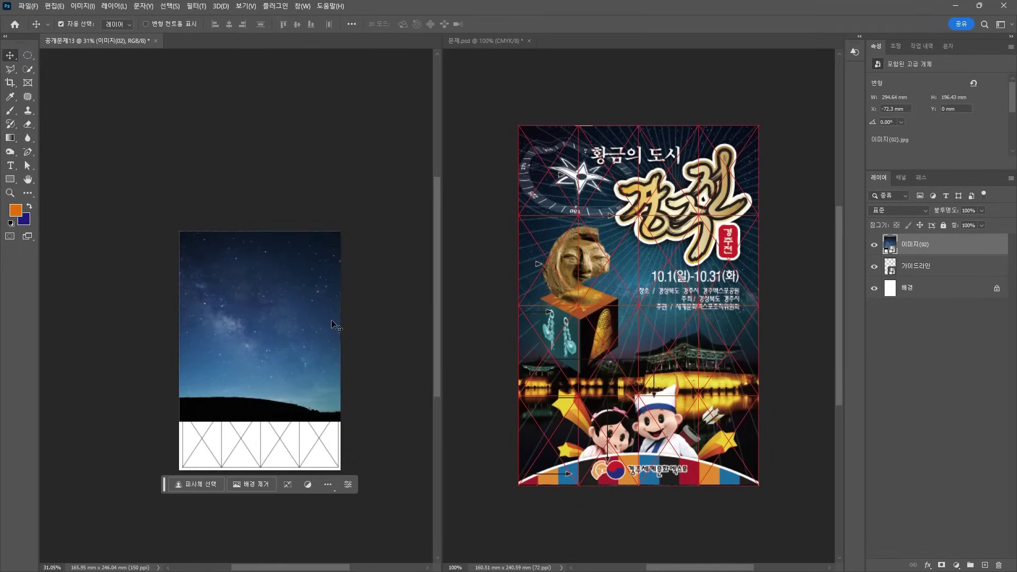
# Place the night palace image 이미지(01) over the lower canvas at about 227% and bring the 가이드라인 layer to the front
pyautogui.moveTo(24, 160); pyautogui.dragTo(345, 411)
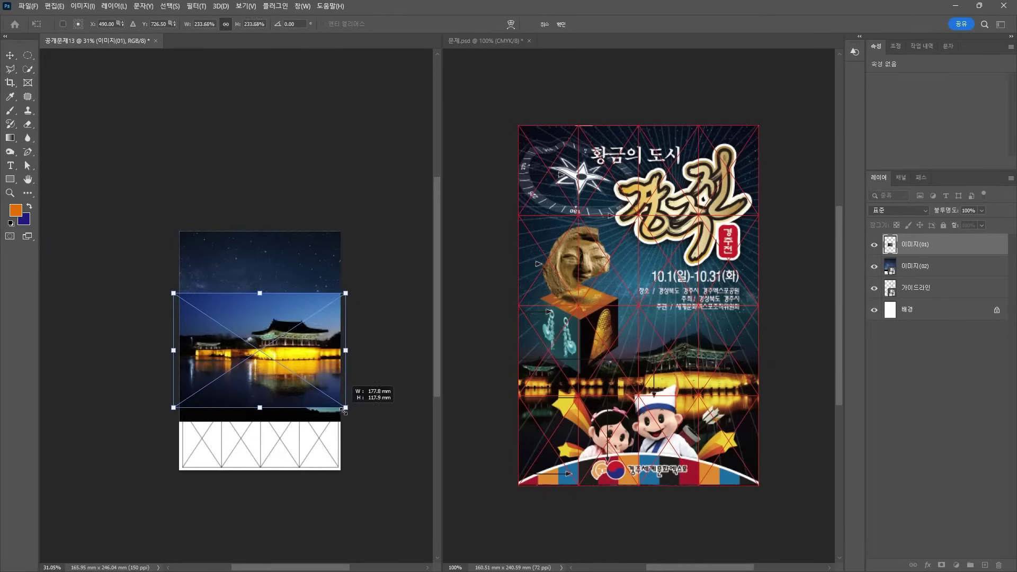
pyautogui.moveTo(316, 364); pyautogui.dragTo(321, 417)
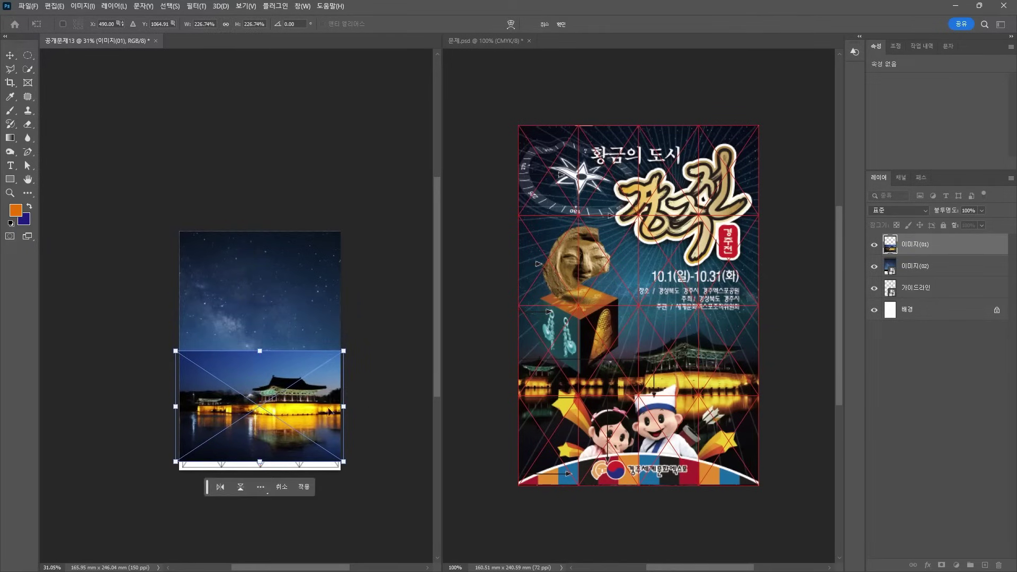
pyautogui.press('Return')
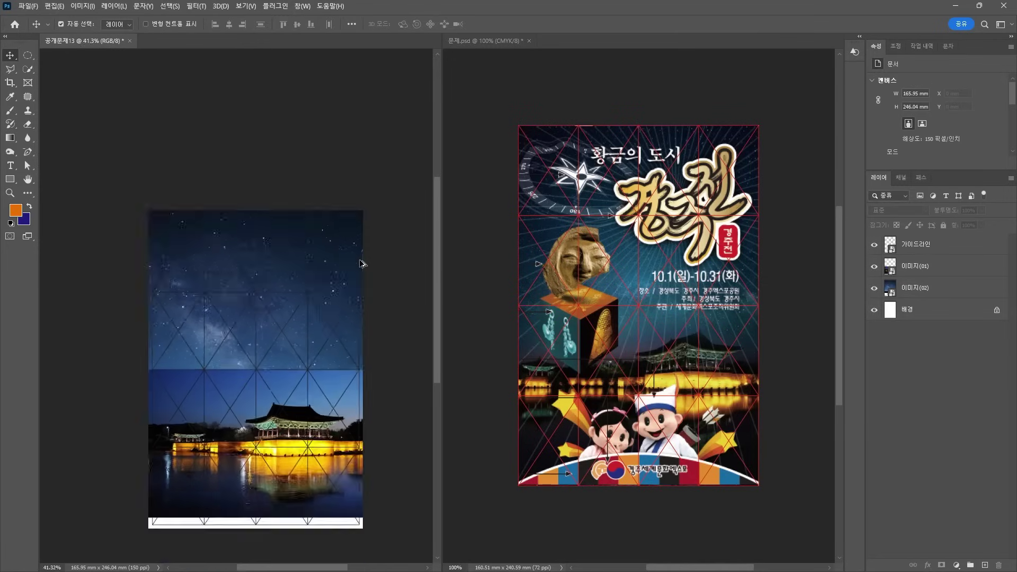
# Move the 이미지(02) layer above 이미지(01) and add a layer mask to it
pyautogui.scroll(3, 362, 263)
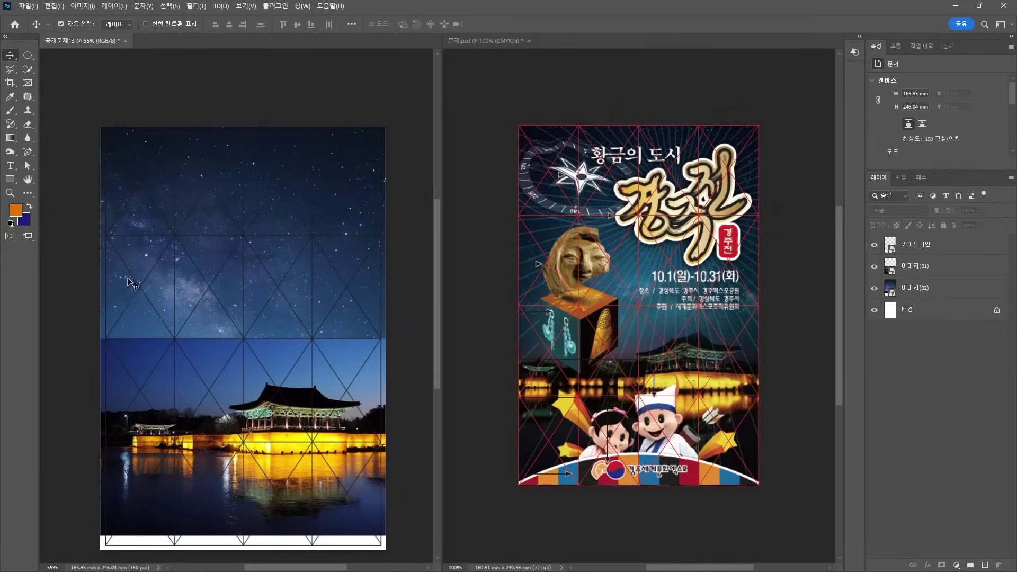
pyautogui.moveTo(914, 287); pyautogui.dragTo(915, 257)
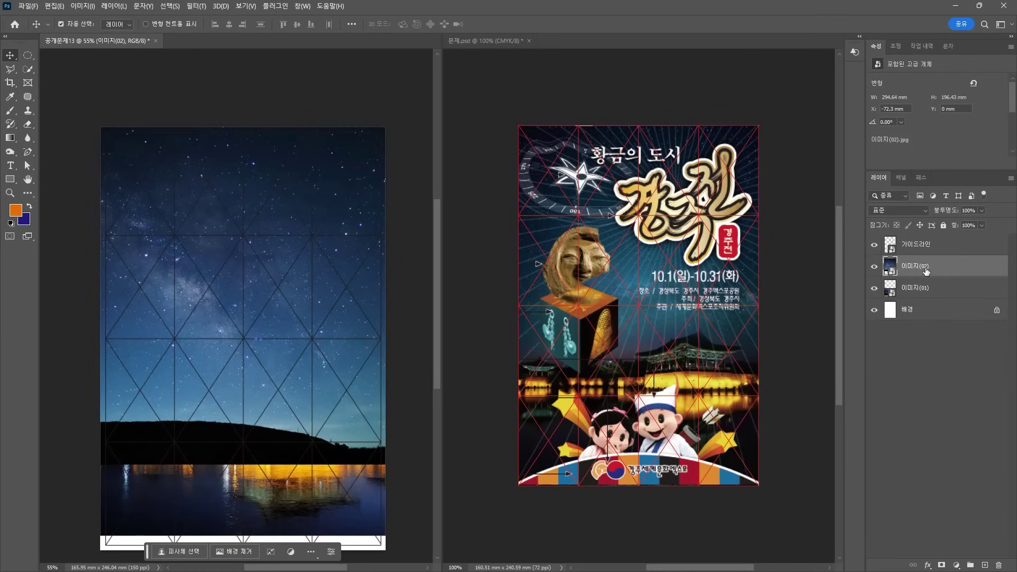
pyautogui.click(941, 566)
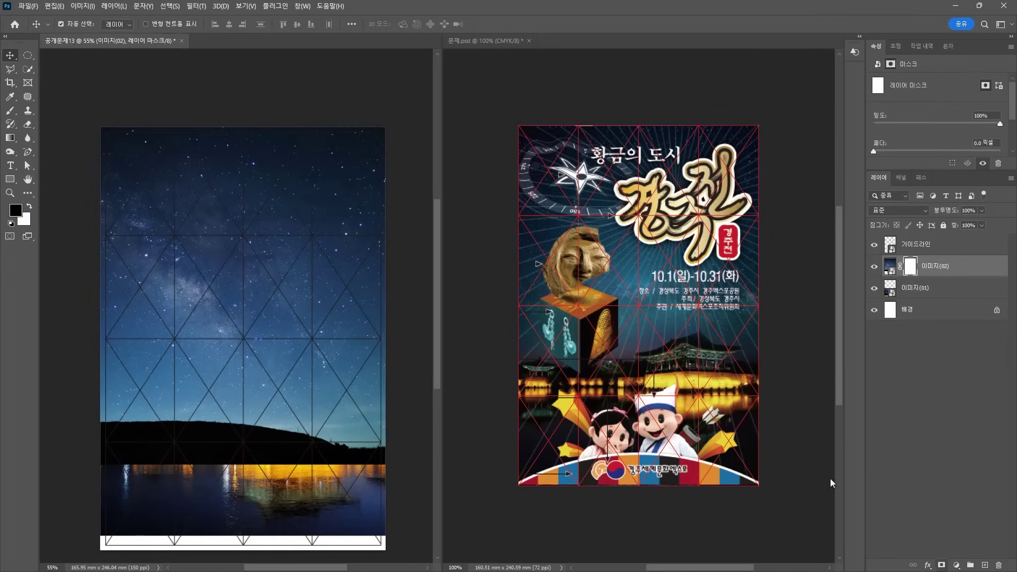
# Fade the lower sky into the palace photo with a vertical white-to-black linear gradient on the 이미지(02) mask, ending at the pavilion roof
pyautogui.click(11, 140)
pyautogui.click(186, 24)
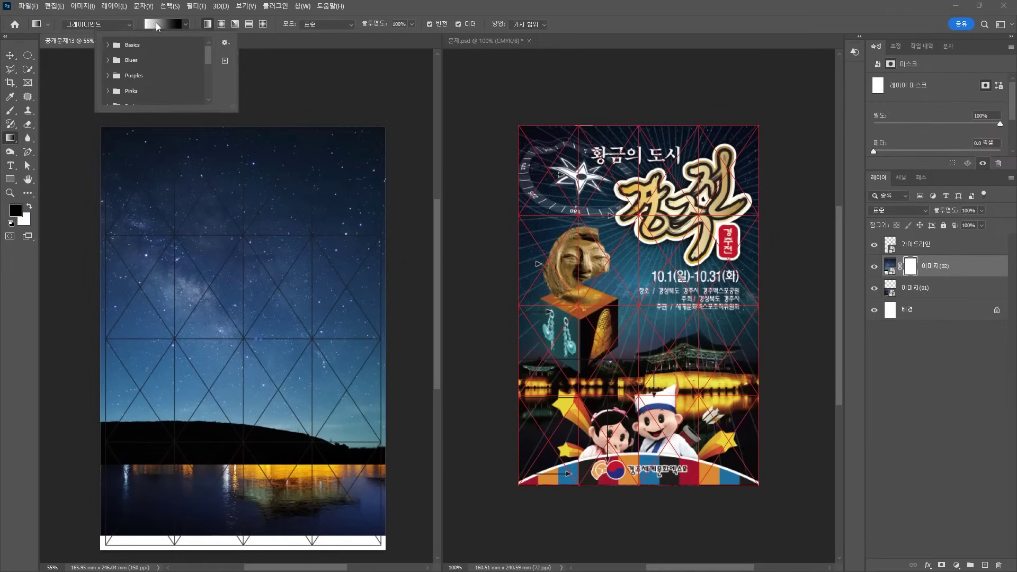
pyautogui.click(108, 45)
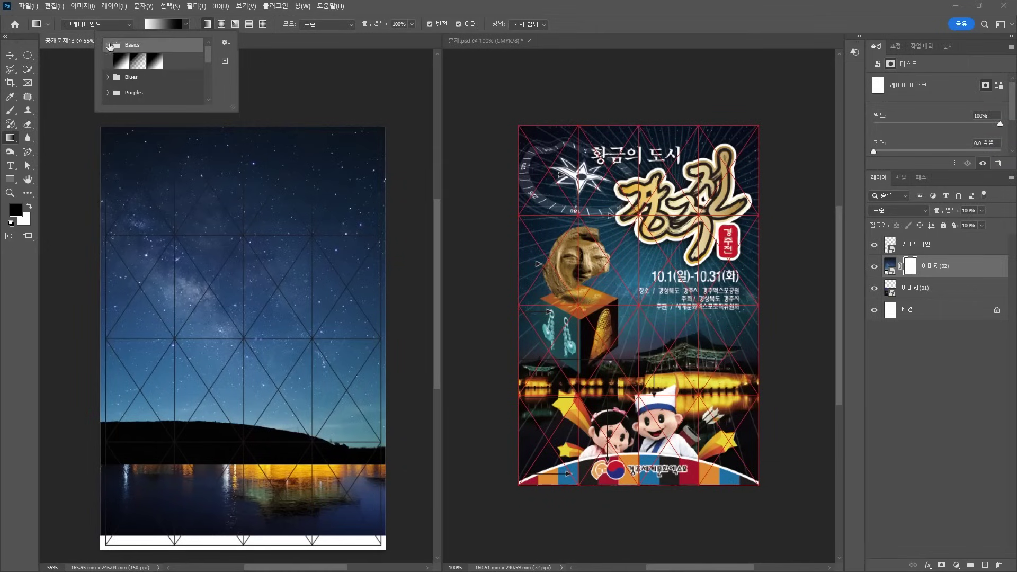
pyautogui.click(157, 31)
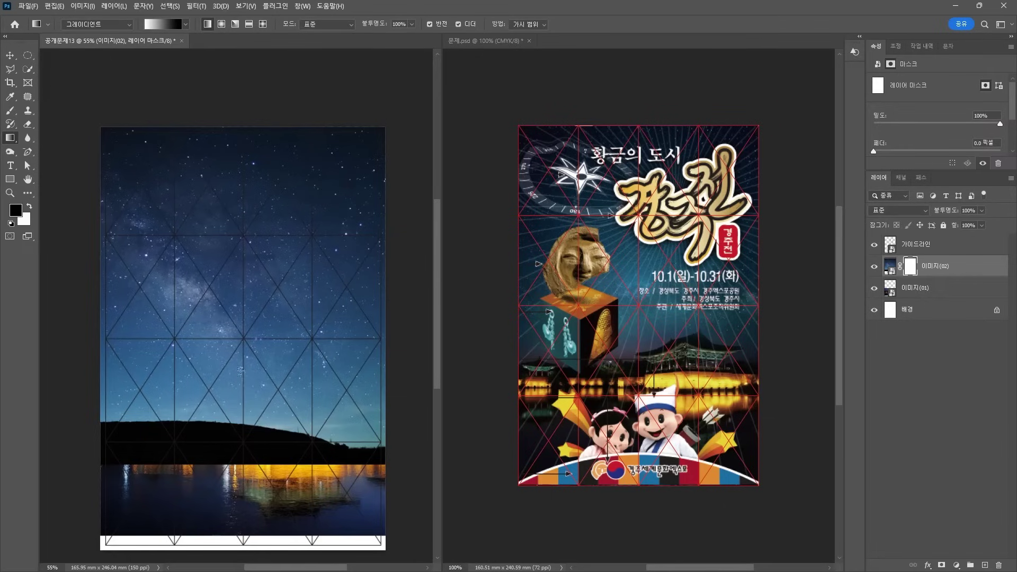
pyautogui.moveTo(239, 383); pyautogui.dragTo(241, 445)
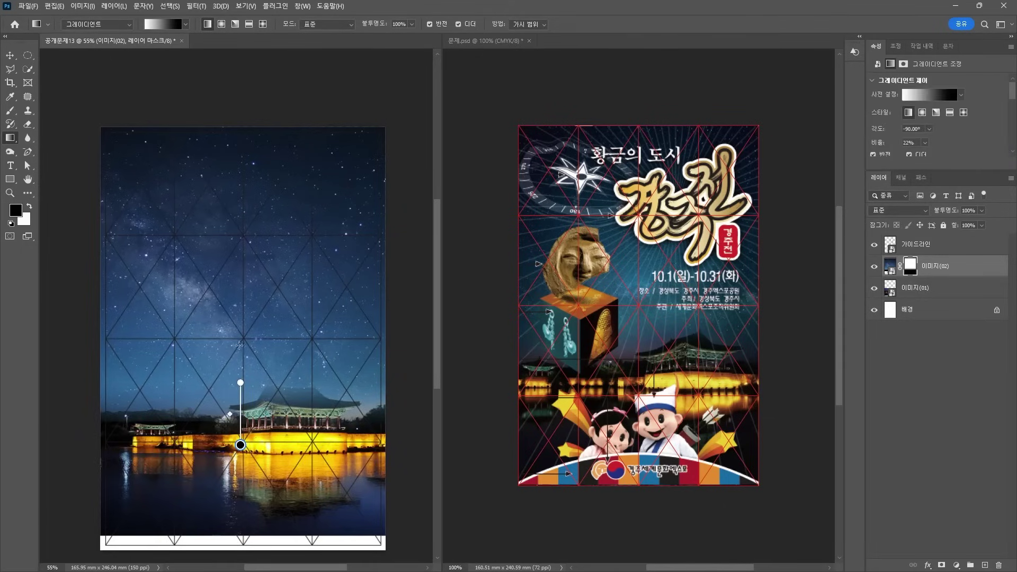
pyautogui.moveTo(239, 345); pyautogui.dragTo(240, 414)
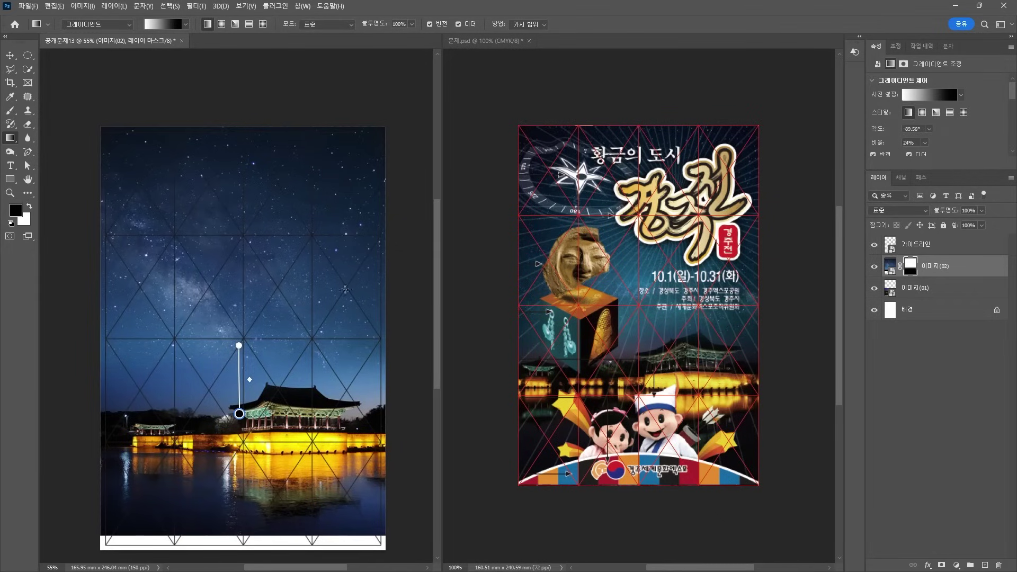
pyautogui.click(11, 57)
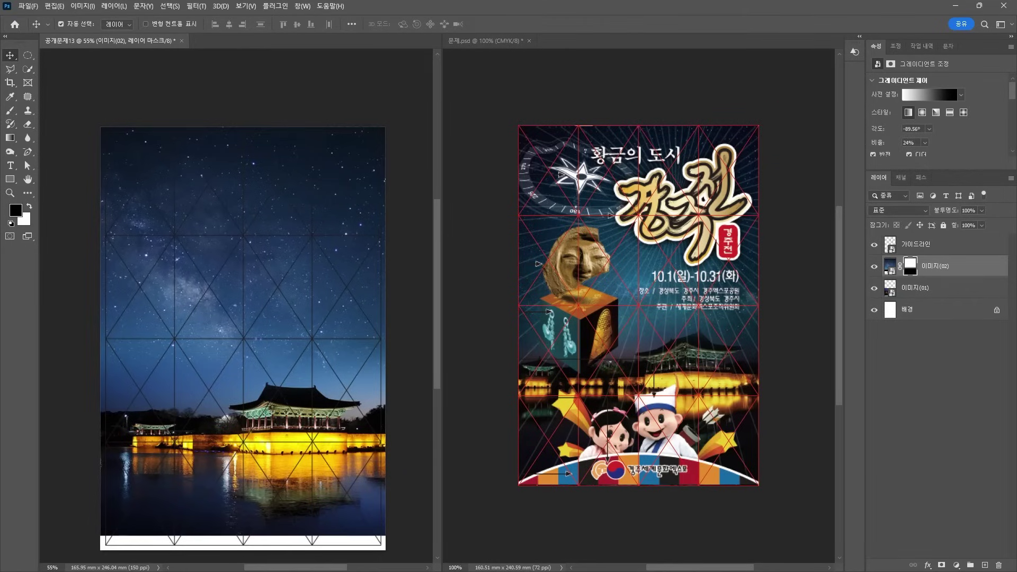
# Switch to Illustrator and copy the gold 경주전 brush lettering
pyautogui.hotkey('alt', 'Tab')
pyautogui.scroll(4, 245, 127)
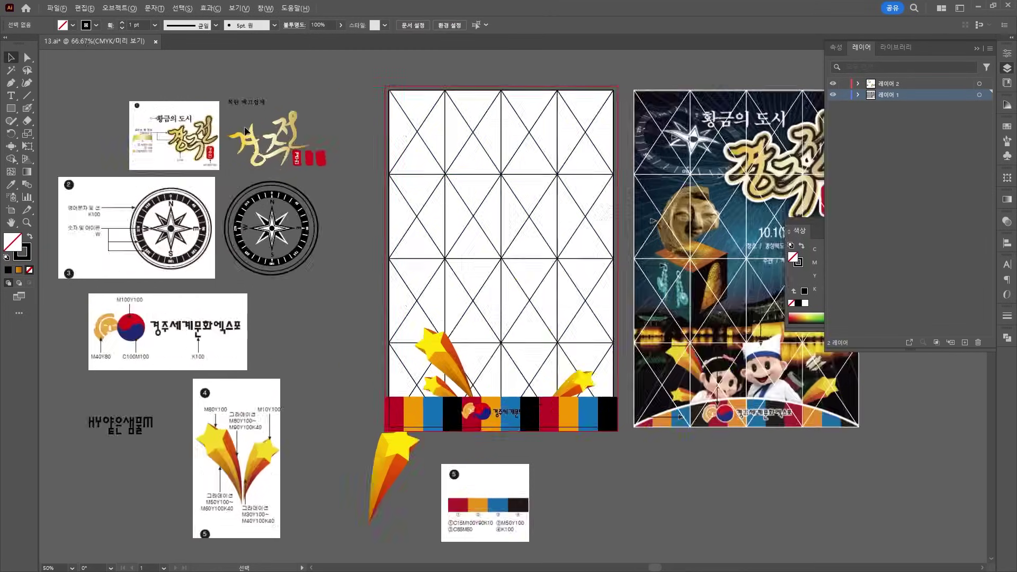
pyautogui.moveTo(245, 127); pyautogui.dragTo(287, 199)
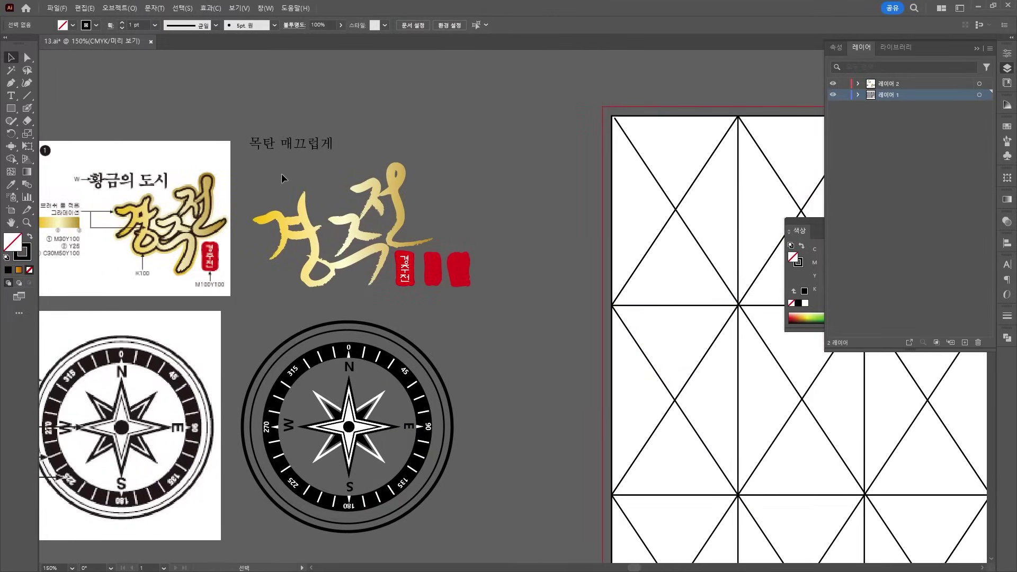
pyautogui.click(378, 274)
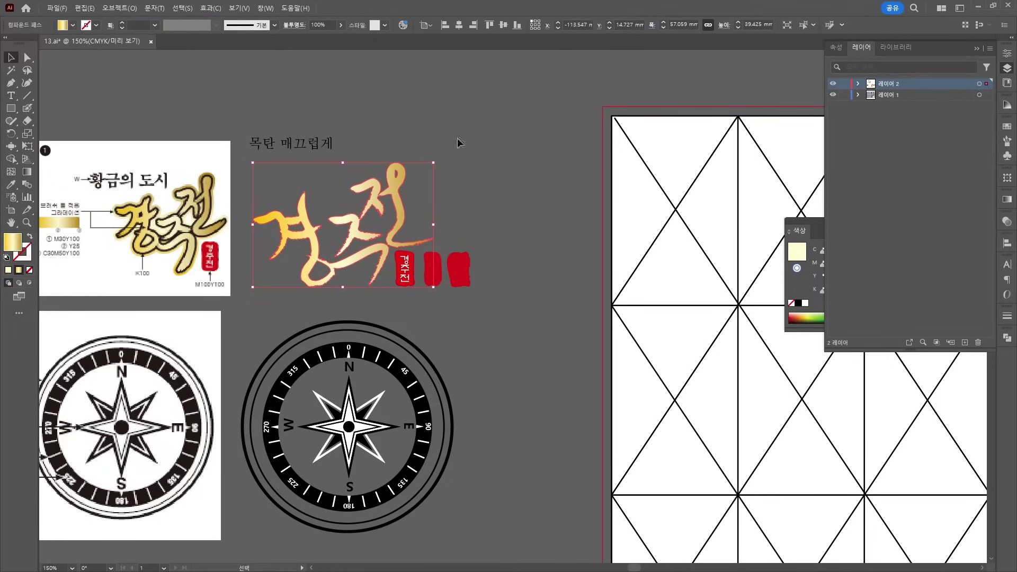
# Return to Photoshop and paste the lettering as a smart object above the 가이드라인 layer
pyautogui.click(978, 7)
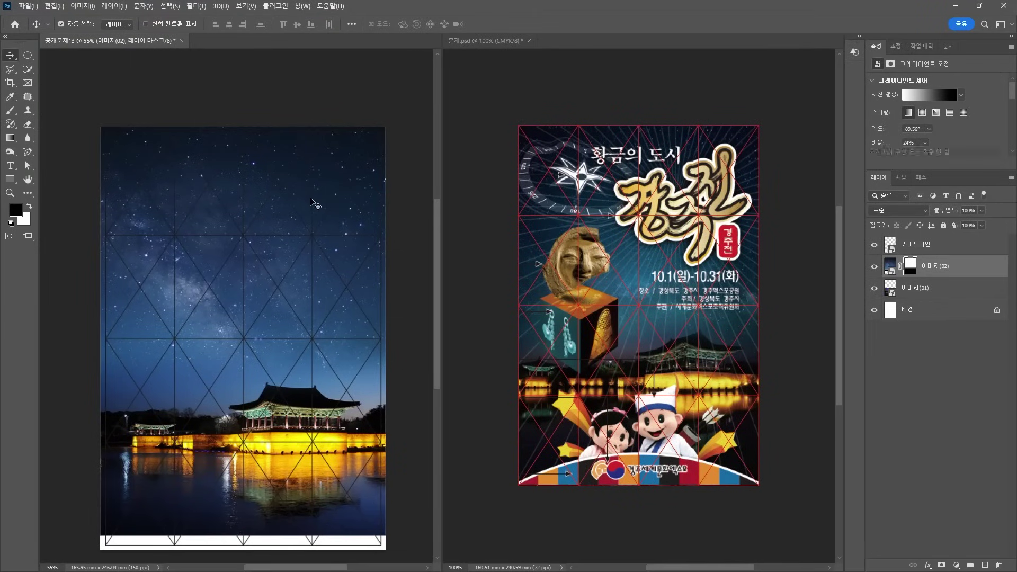
pyautogui.click(922, 244)
pyautogui.hotkey('ctrl', 'v')
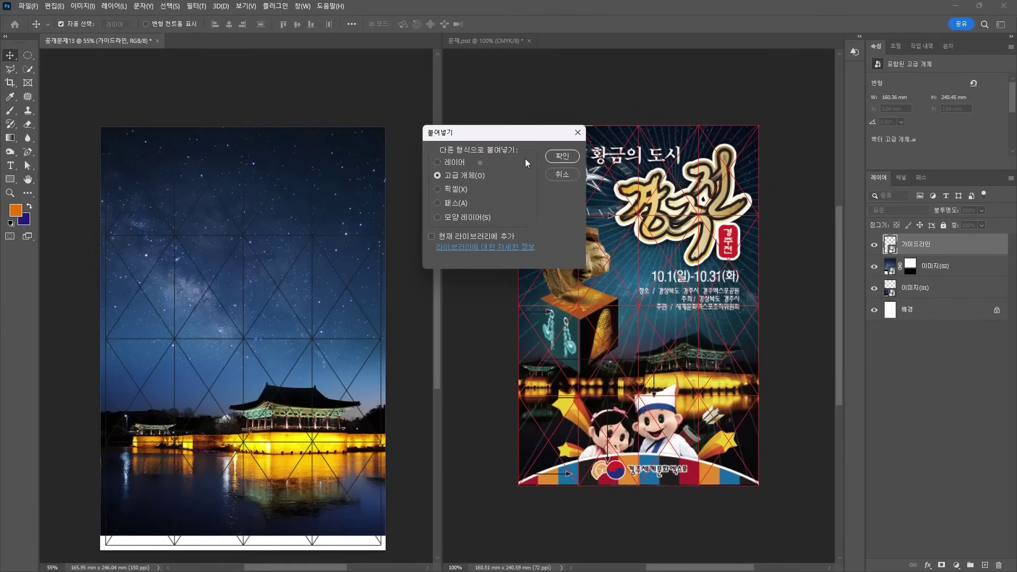
pyautogui.click(559, 155)
# Enlarge the pasted lettering to about 83 × 58 mm in the poster's upper right and move its layer below 가이드라인
pyautogui.moveTo(217, 350); pyautogui.dragTo(265, 232)
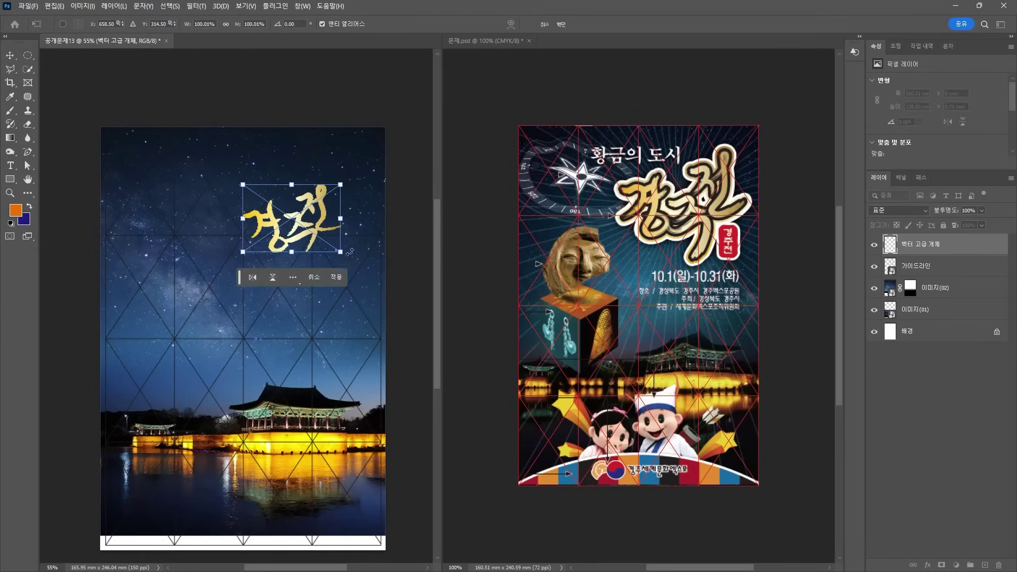
pyautogui.moveTo(339, 254); pyautogui.dragTo(364, 265)
pyautogui.moveTo(333, 194); pyautogui.dragTo(343, 182)
pyautogui.press('Return')
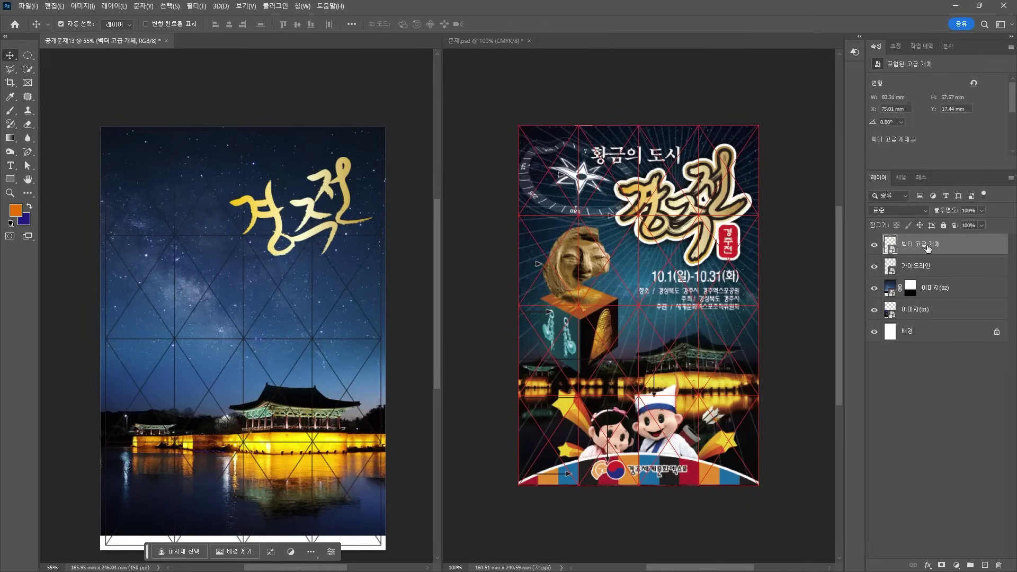
pyautogui.moveTo(929, 248); pyautogui.dragTo(922, 284)
# Add a black (000000) outside stroke of 13 px to the gold lettering layer
pyautogui.click(927, 565)
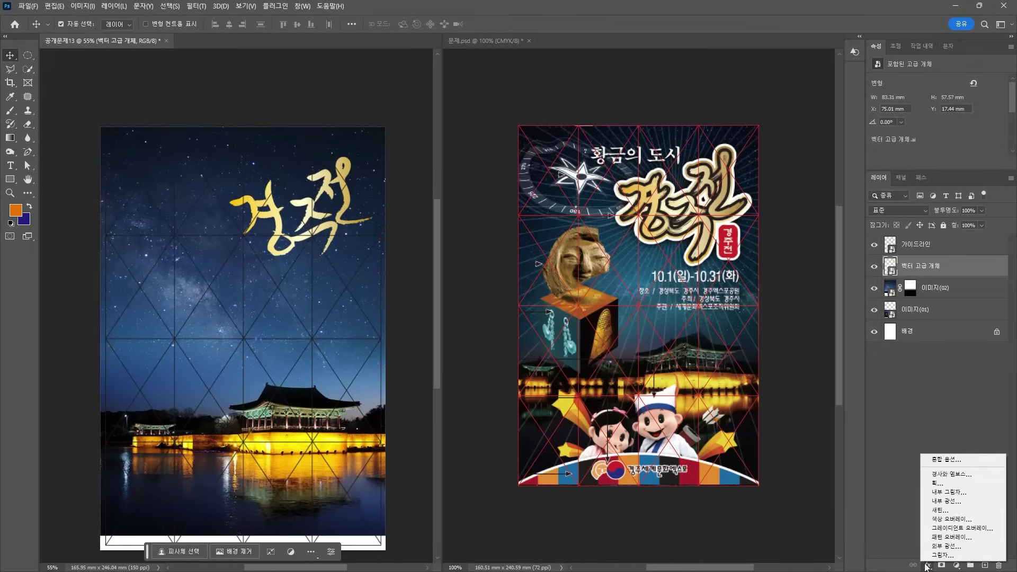
pyautogui.click(823, 422)
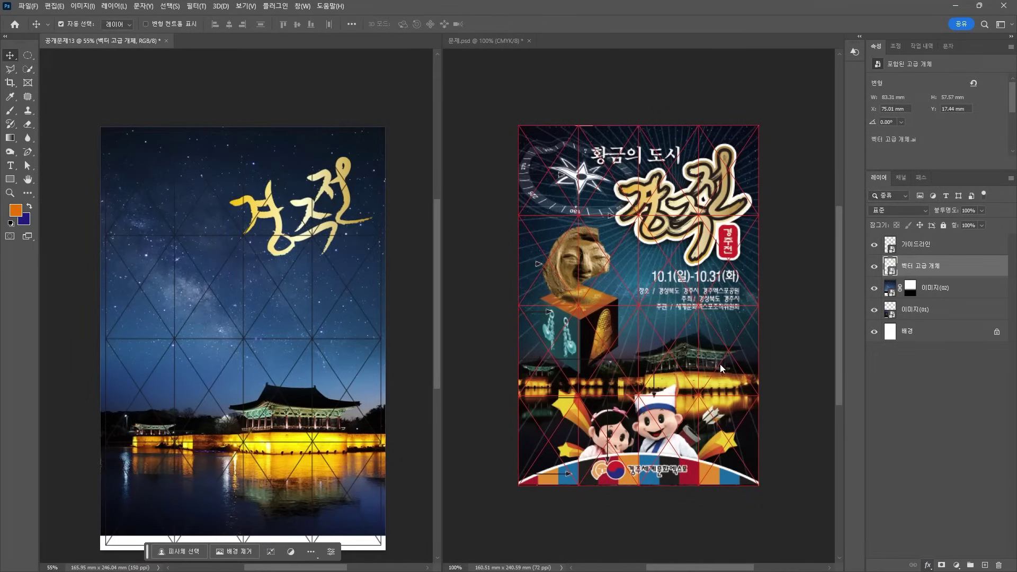
pyautogui.click(485, 381)
pyautogui.click(506, 172)
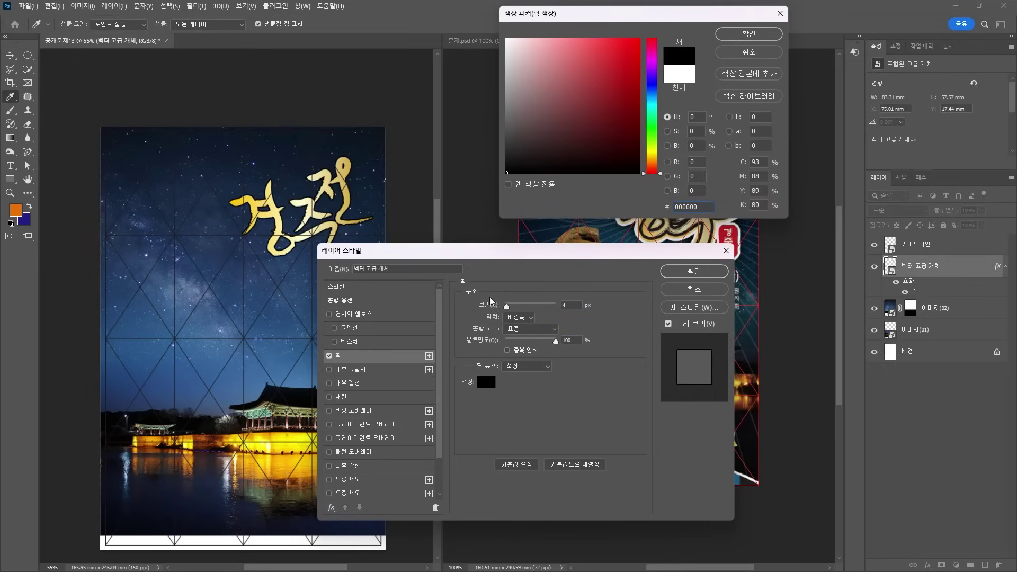
pyautogui.press('Return')
pyautogui.moveTo(508, 308); pyautogui.dragTo(512, 306)
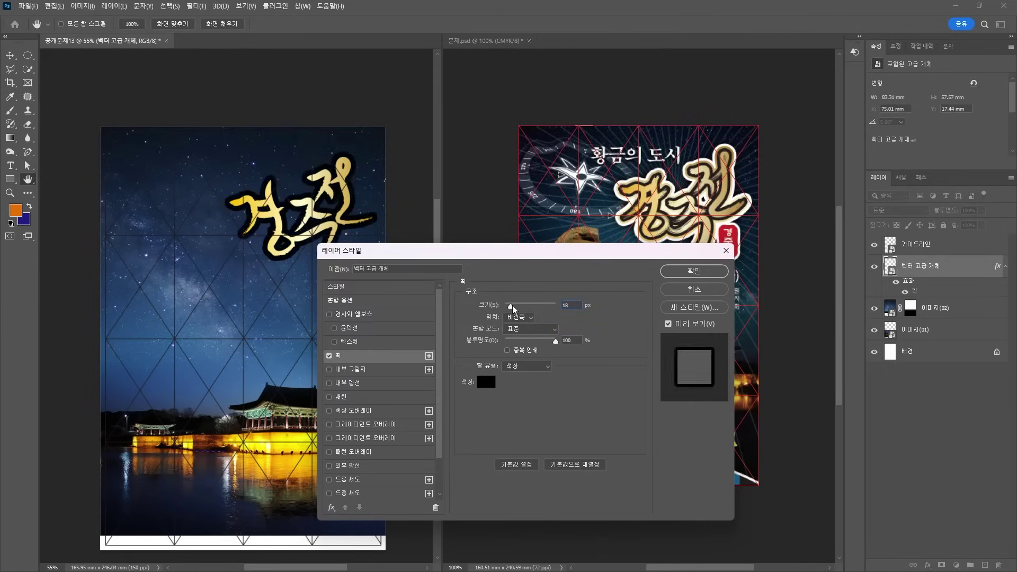
pyautogui.scroll(-4, 576, 306)
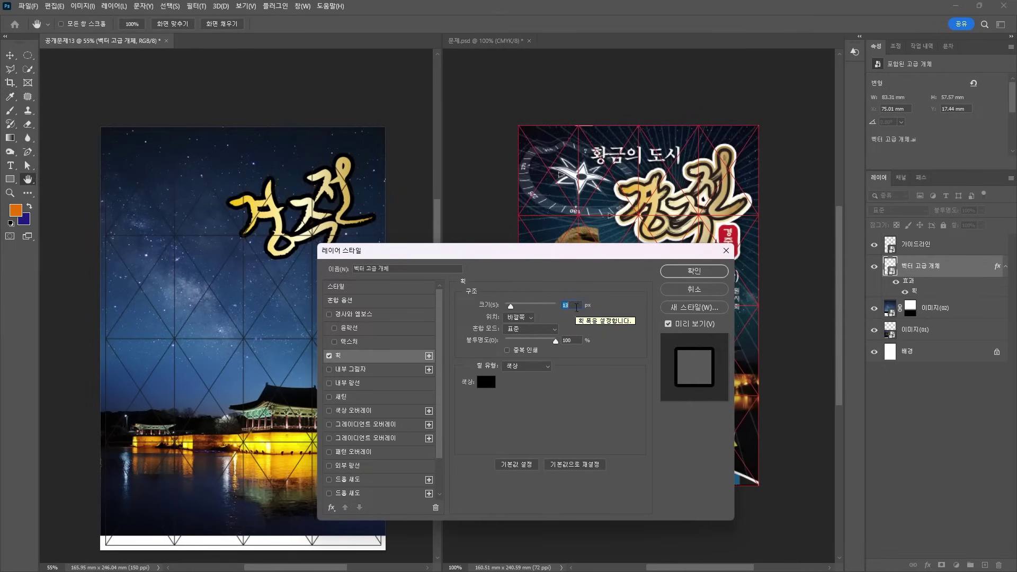
pyautogui.press('Return')
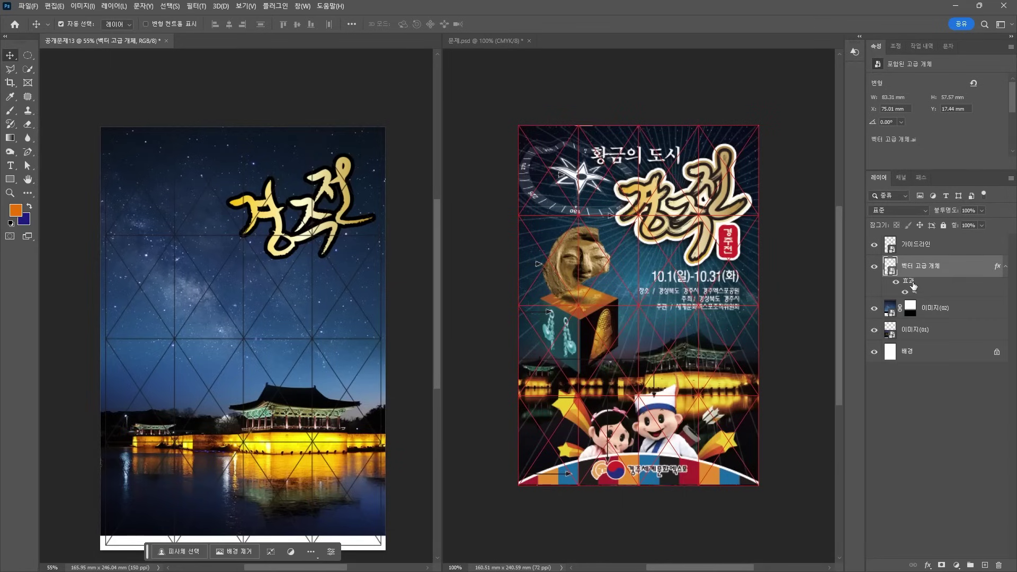
# Add a second outside stroke of 21 px in red to the gold 경주전 lettering layer
pyautogui.doubleClick(912, 283)
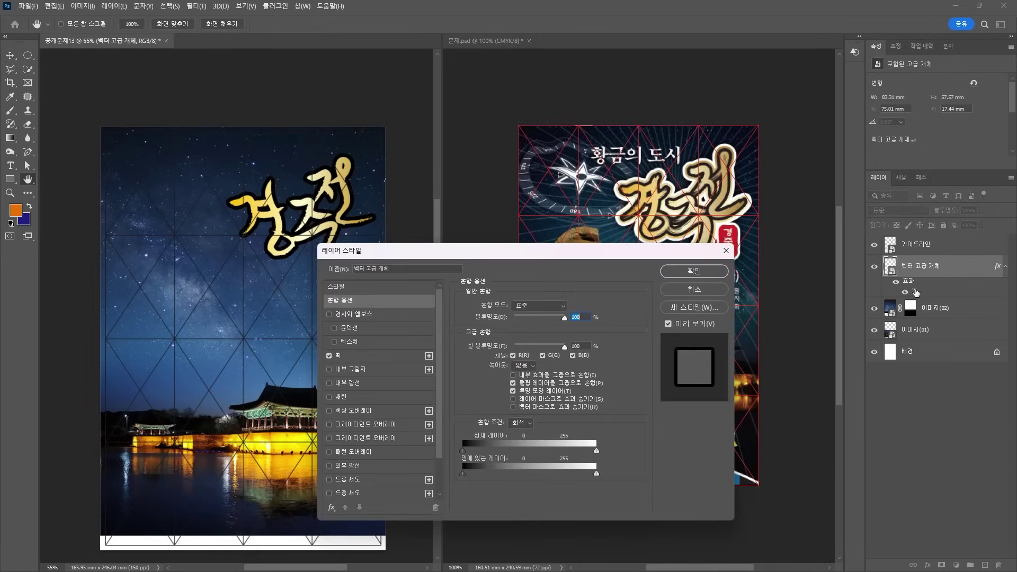
pyautogui.click(429, 355)
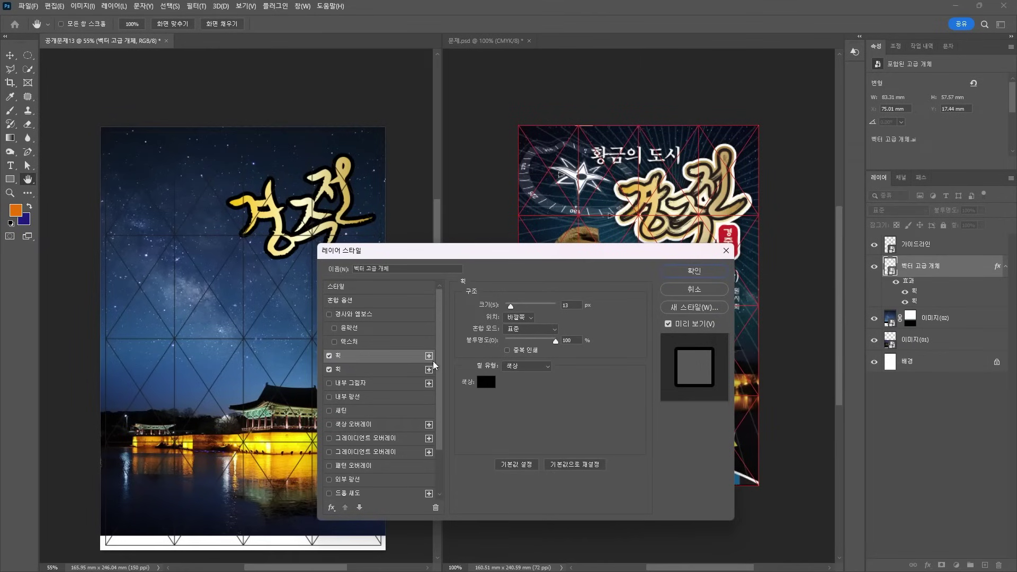
pyautogui.click(389, 370)
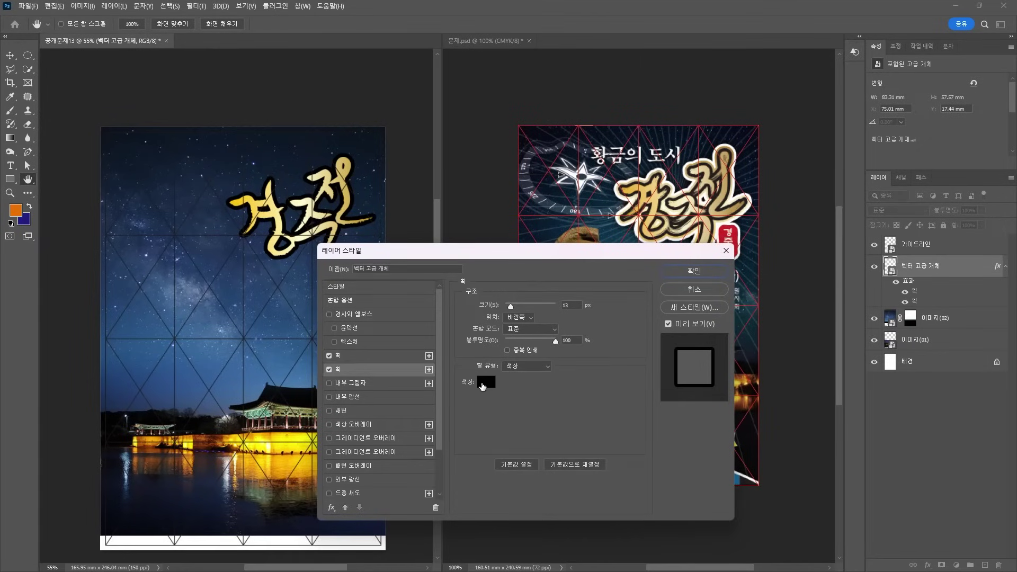
pyautogui.click(486, 382)
pyautogui.moveTo(638, 104); pyautogui.dragTo(653, 30)
pyautogui.press('Return')
pyautogui.moveTo(512, 305); pyautogui.dragTo(513, 306)
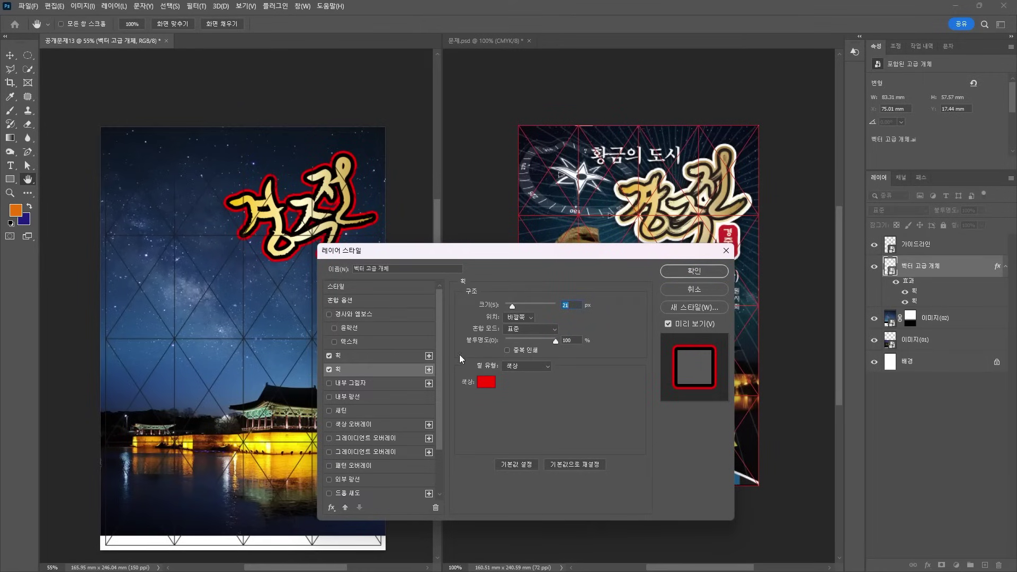
# Change the fill type of the lettering's 21 px stroke from a solid colour to a gradient
pyautogui.click(351, 358)
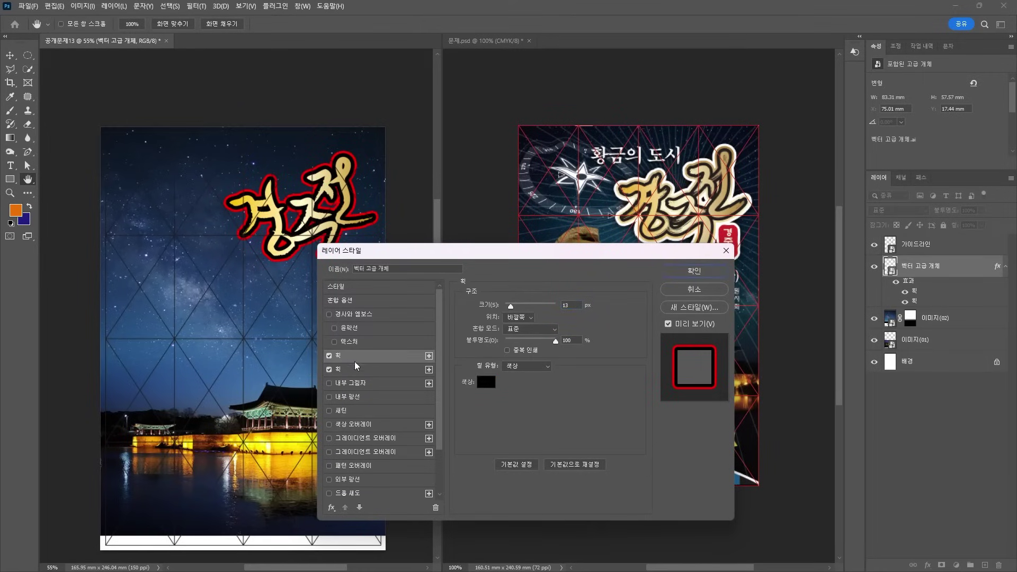
pyautogui.click(350, 370)
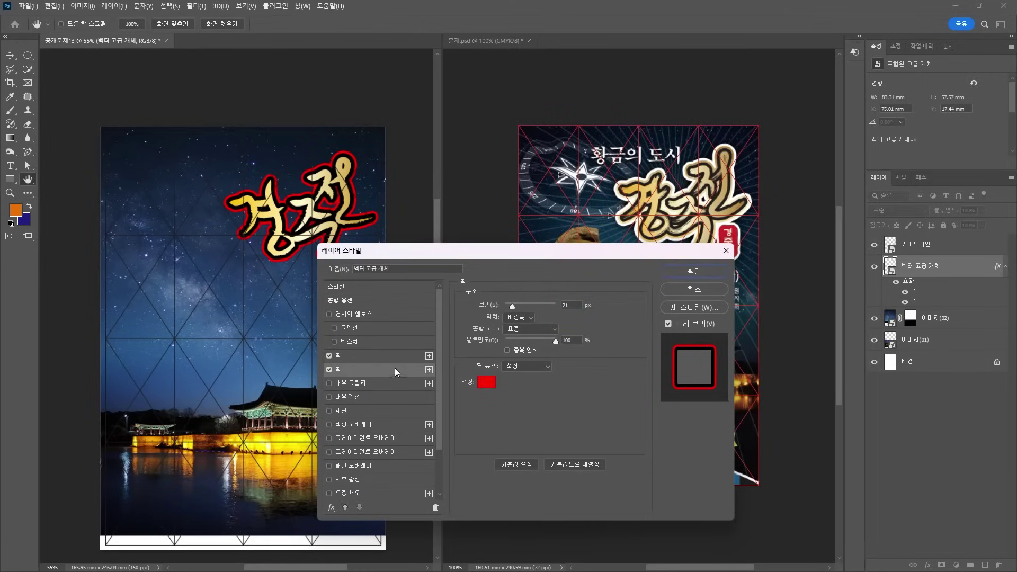
pyautogui.click(510, 367)
pyautogui.click(526, 382)
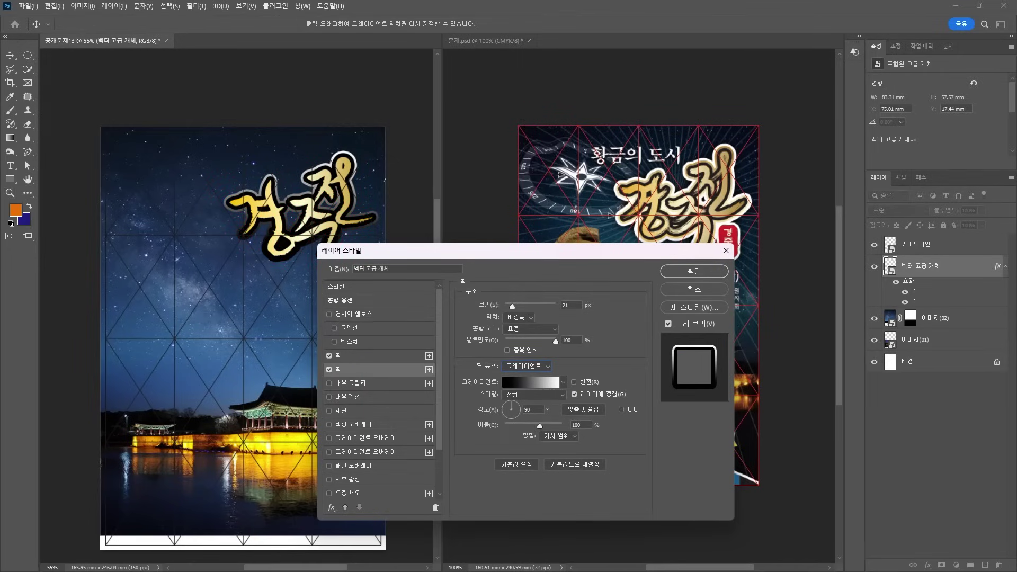
# Edit the stroke gradient and set its starting colour stop to C 0, M 30, Y 100, K 0
pyautogui.click(541, 381)
pyautogui.click(177, 272)
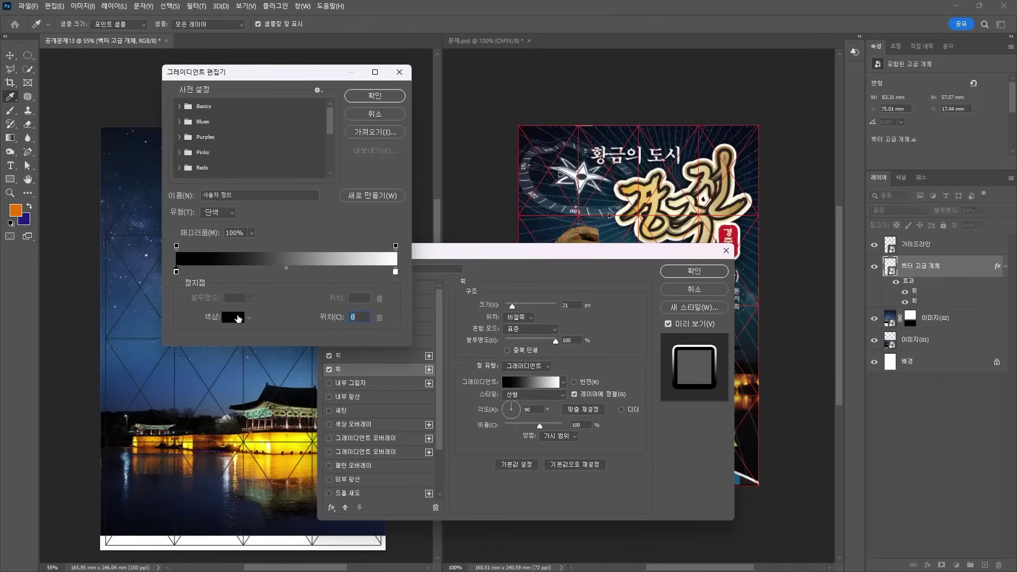
pyautogui.click(233, 318)
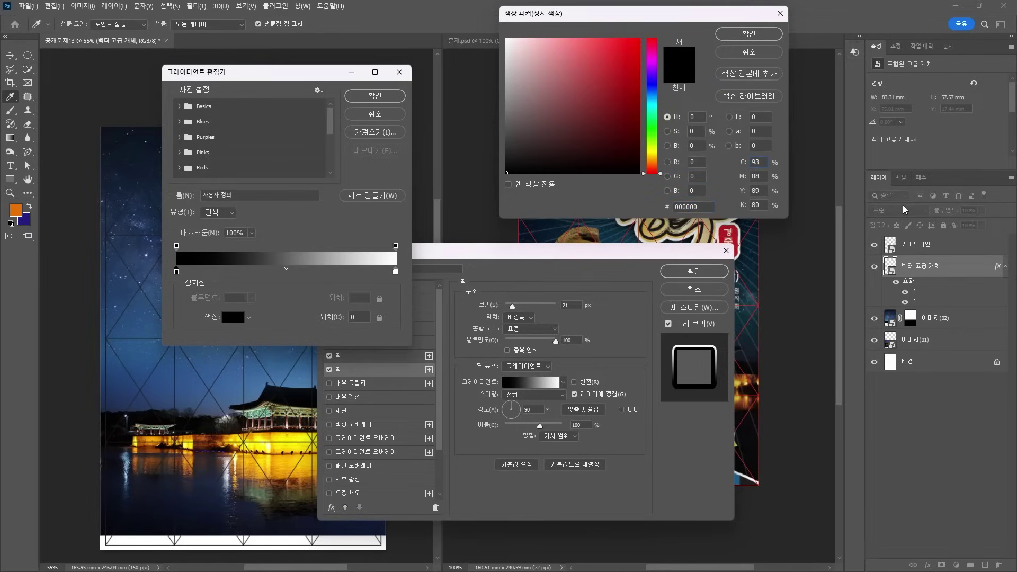
pyautogui.write('0')
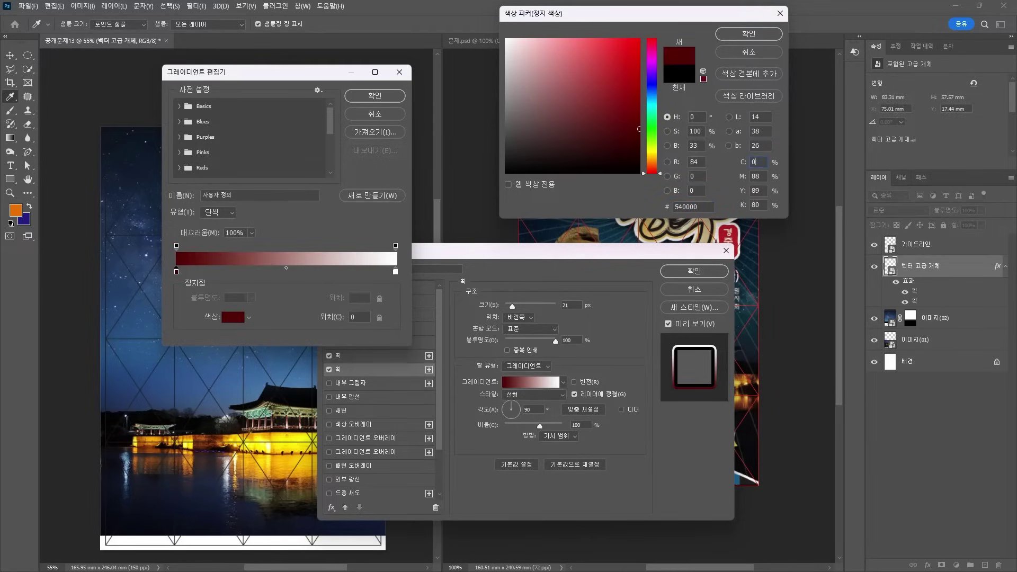
pyautogui.press('Tab')
pyautogui.write('30')
pyautogui.press('Tab')
pyautogui.press('Tab')
pyautogui.write('0')
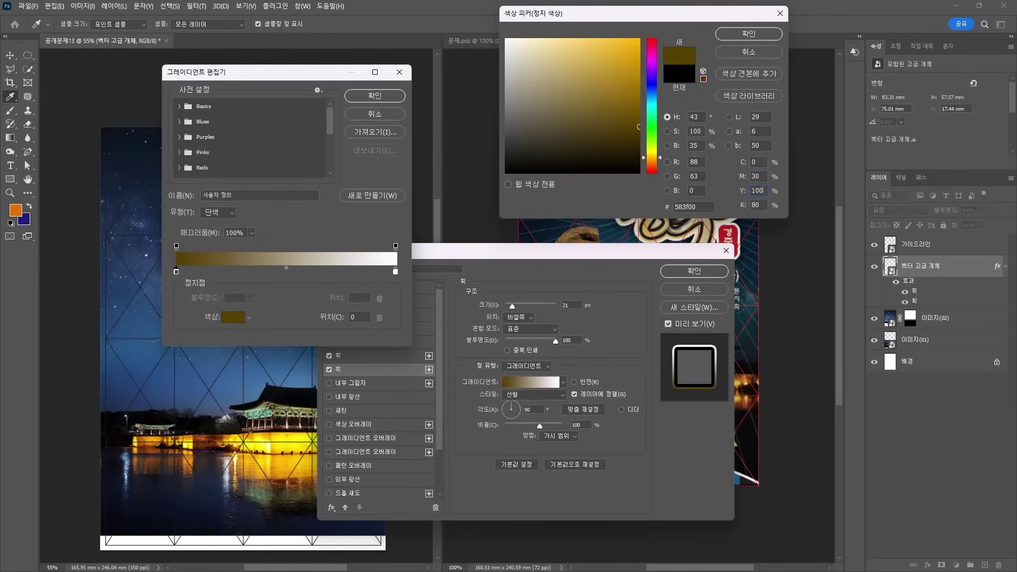
pyautogui.press('Tab')
pyautogui.press('Return')
# Add a middle colour stop at 47% to the stroke gradient and make it pale yellow with M 0
pyautogui.click(276, 271)
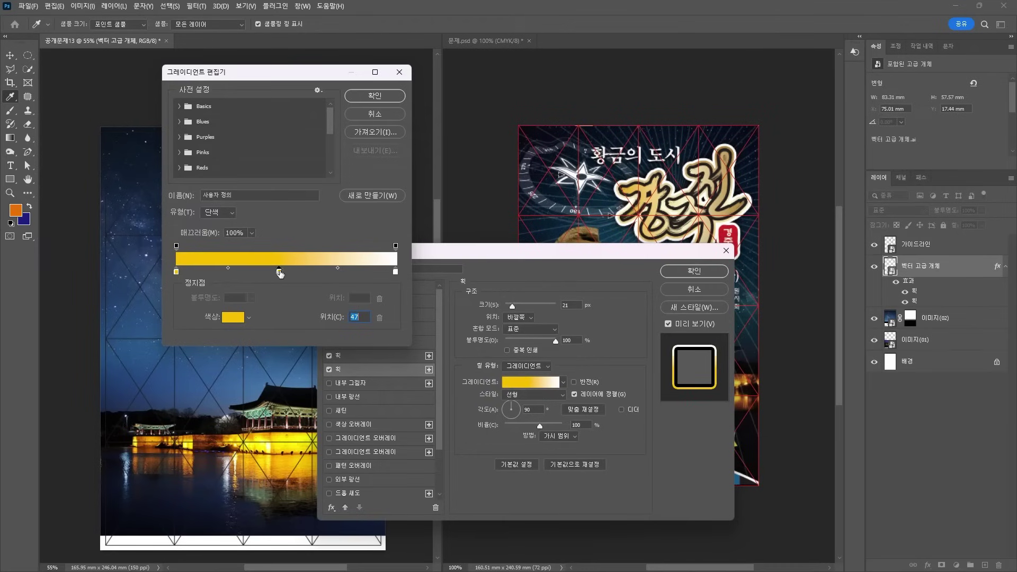
pyautogui.click(234, 317)
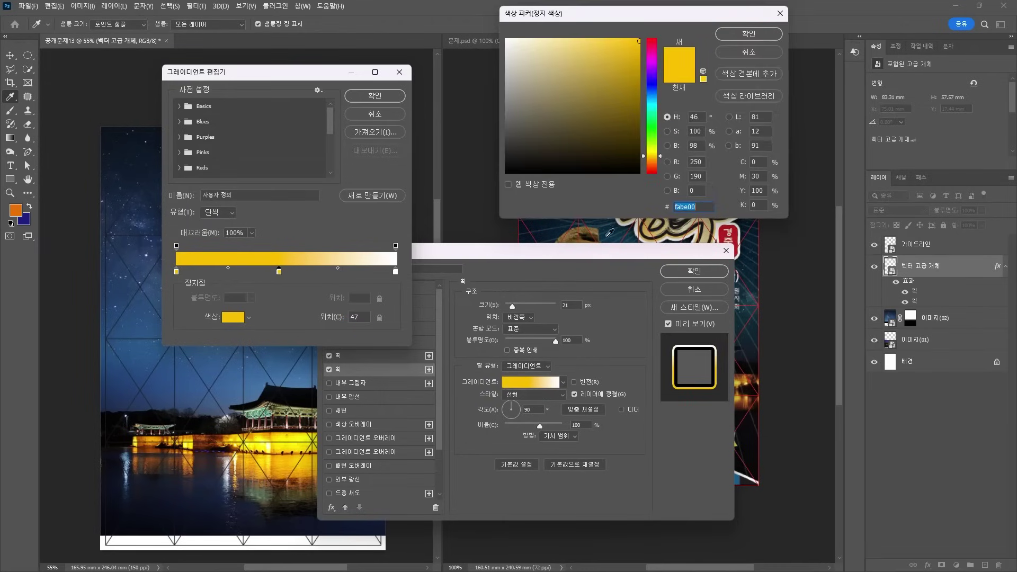
pyautogui.click(757, 176)
pyautogui.write('0')
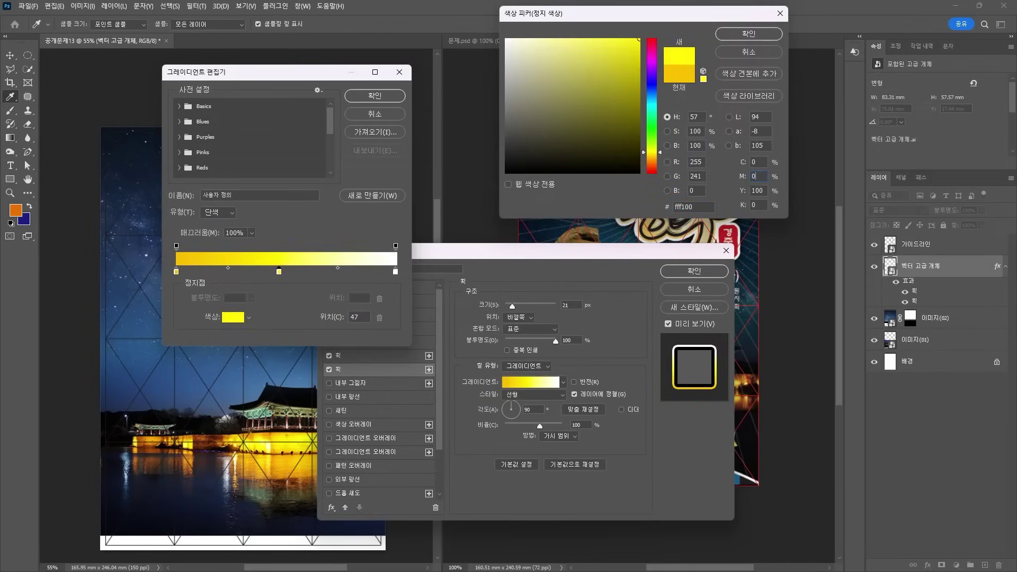
pyautogui.press('Tab')
pyautogui.write('30')
pyautogui.press('Return')
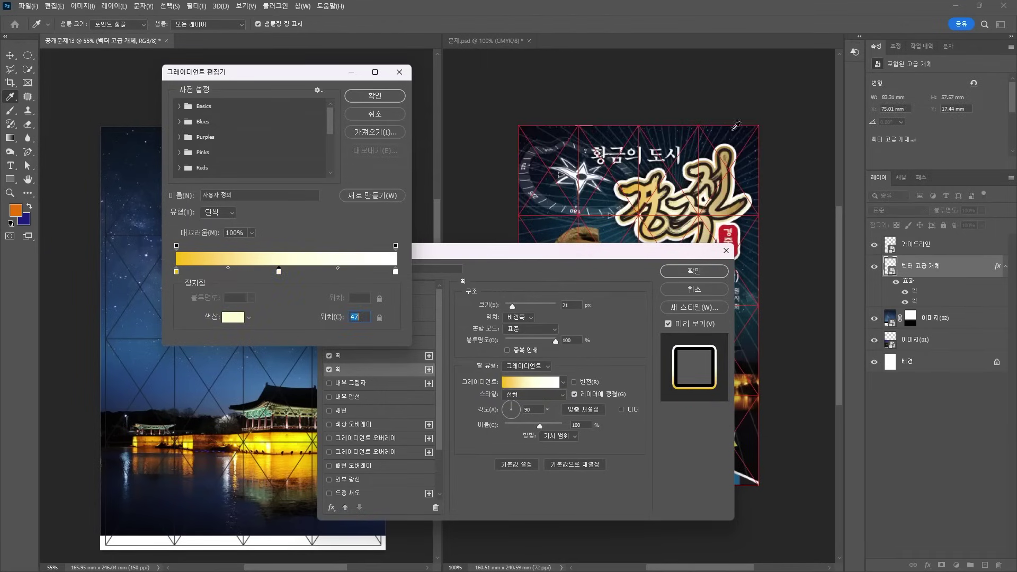
# Set the gradient's end stop to C 30, M 50, Y 100, K 0 and the stroke gradient's angle to 86°
pyautogui.click(395, 272)
pyautogui.click(233, 317)
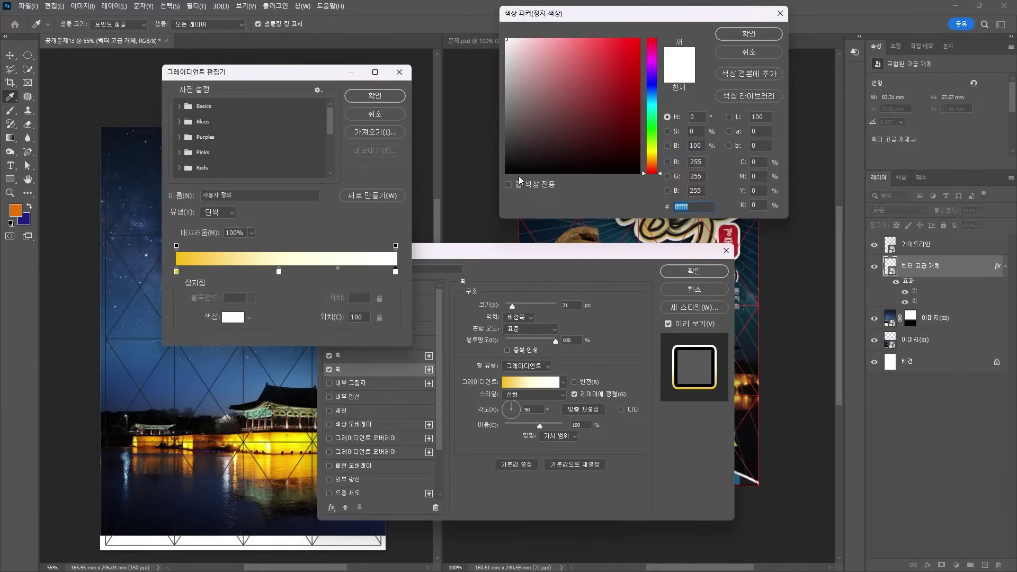
pyautogui.click(754, 162)
pyautogui.write('30')
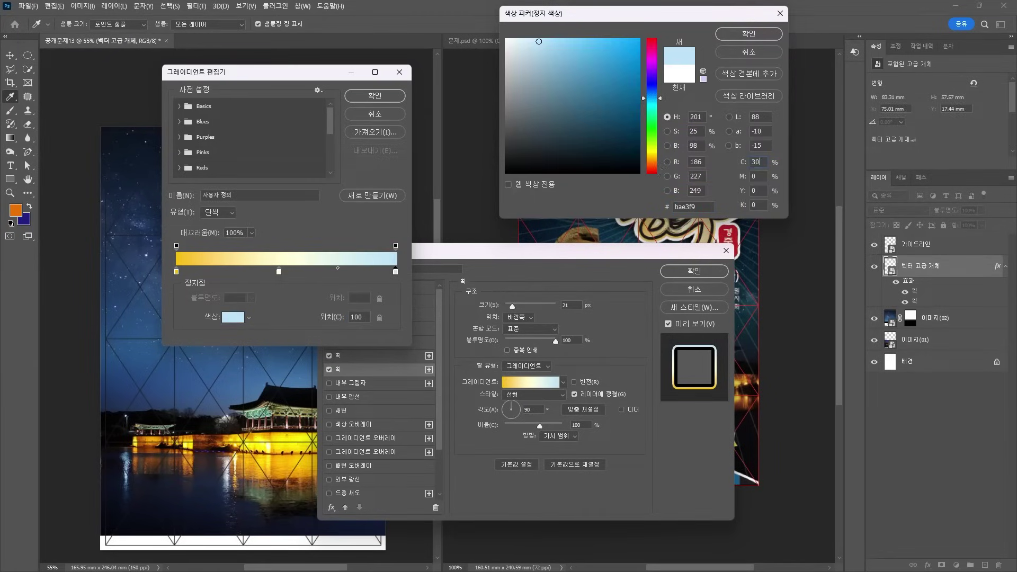
pyautogui.write('40')
pyautogui.press('Tab')
pyautogui.write('100')
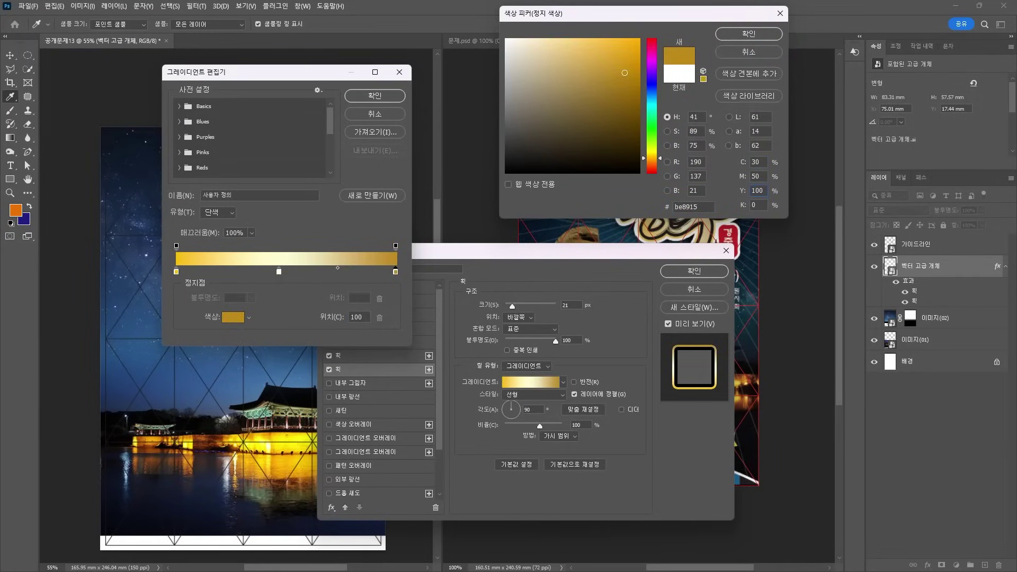
pyautogui.press('Return')
pyautogui.press('Return')
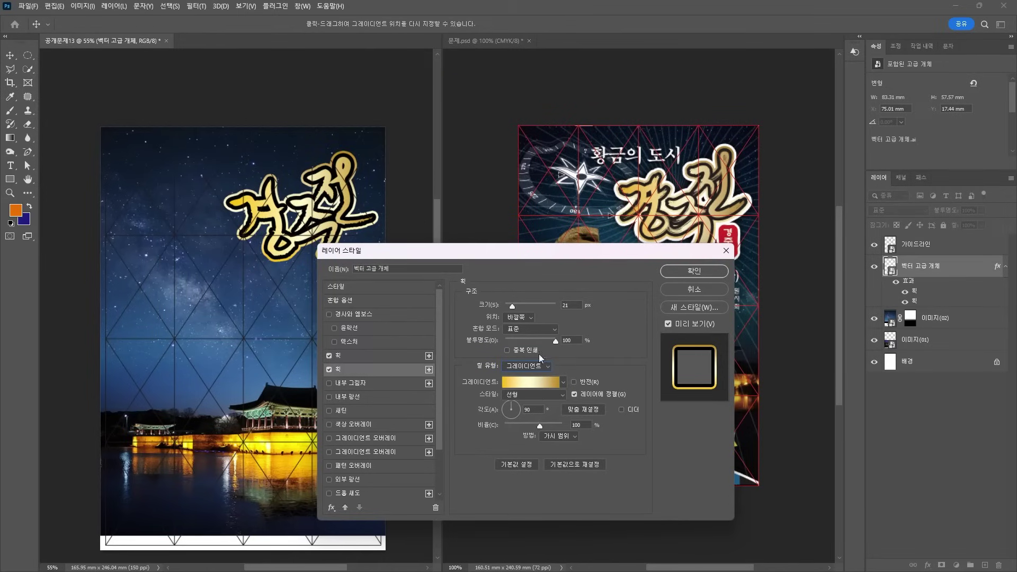
pyautogui.moveTo(513, 404); pyautogui.dragTo(513, 405)
# Add a third outside stroke of 31 px in solid white (ffffff) to the lettering and apply the layer style
pyautogui.click(429, 370)
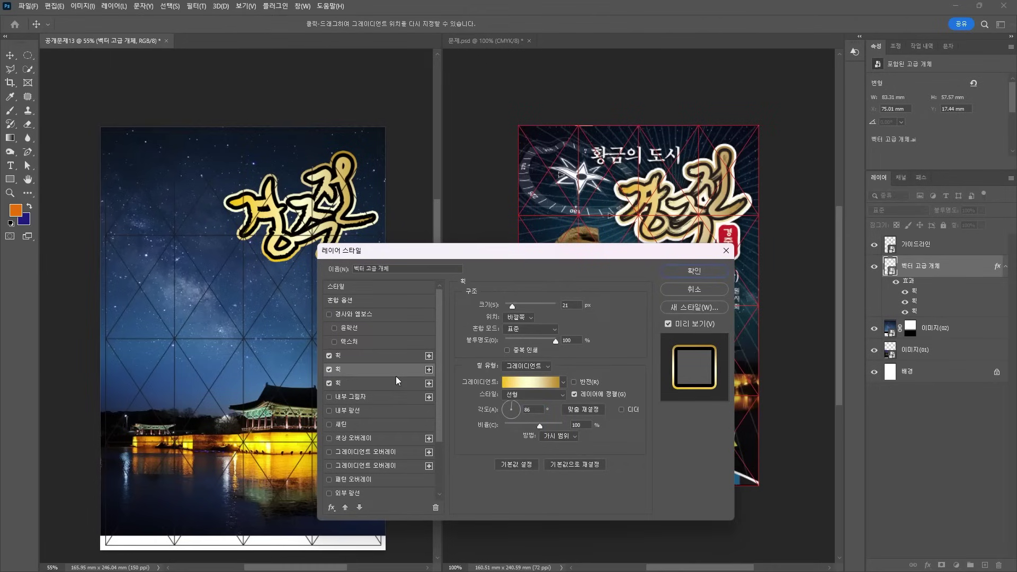
pyautogui.click(367, 383)
pyautogui.click(529, 367)
pyautogui.click(525, 379)
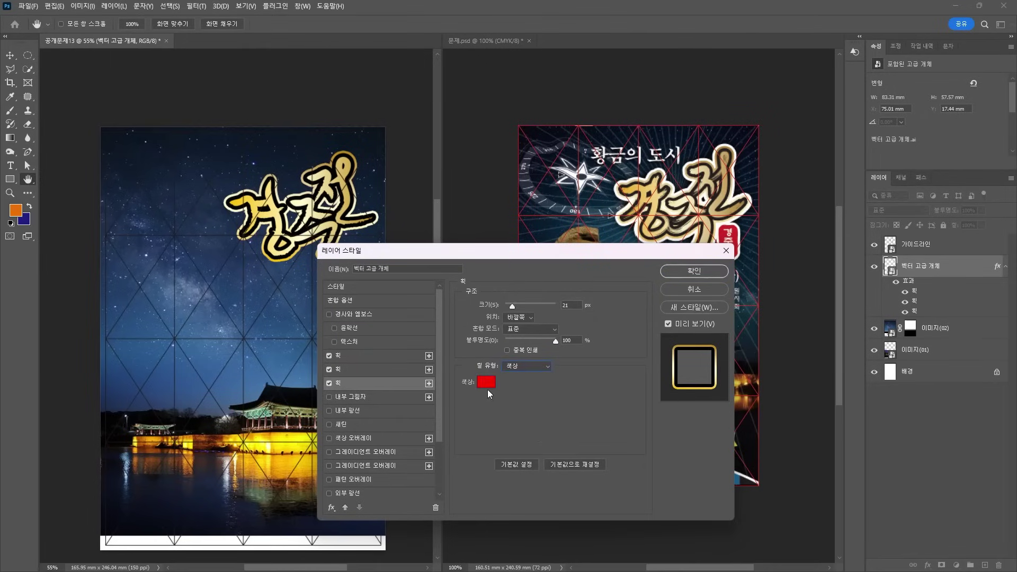
pyautogui.click(485, 382)
pyautogui.write('ffffff')
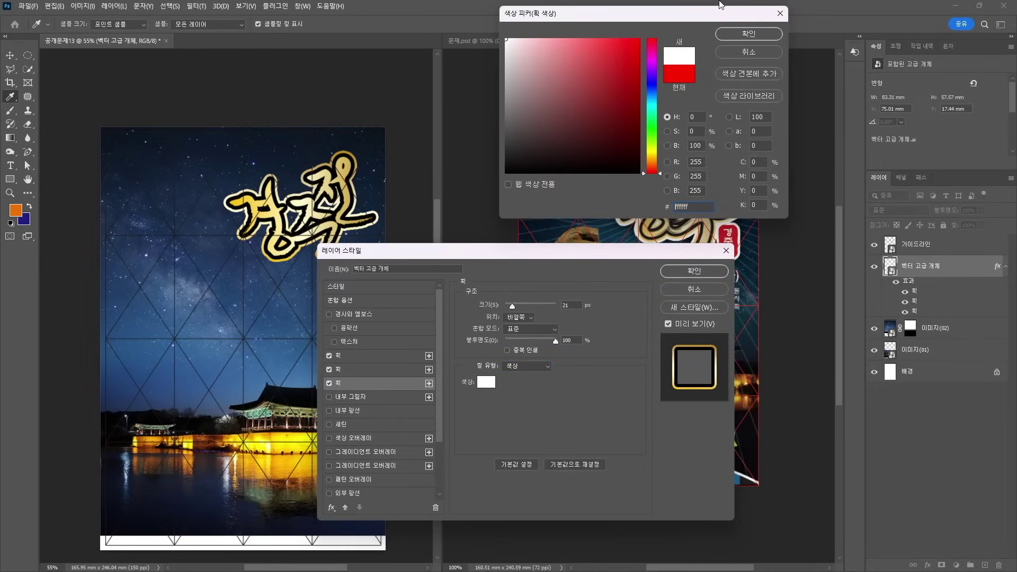
pyautogui.click(749, 33)
pyautogui.moveTo(513, 307); pyautogui.dragTo(514, 308)
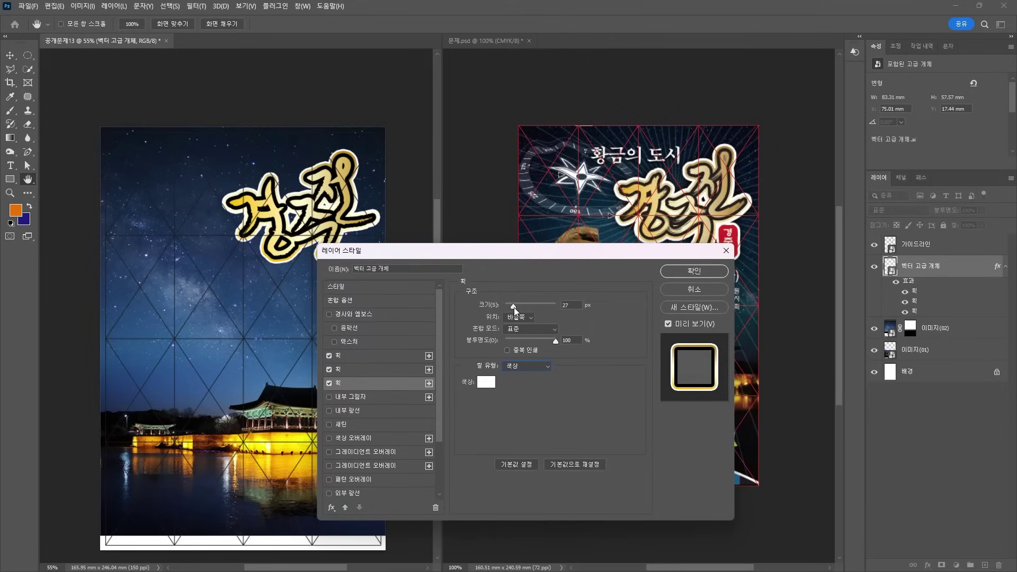
pyautogui.write('32')
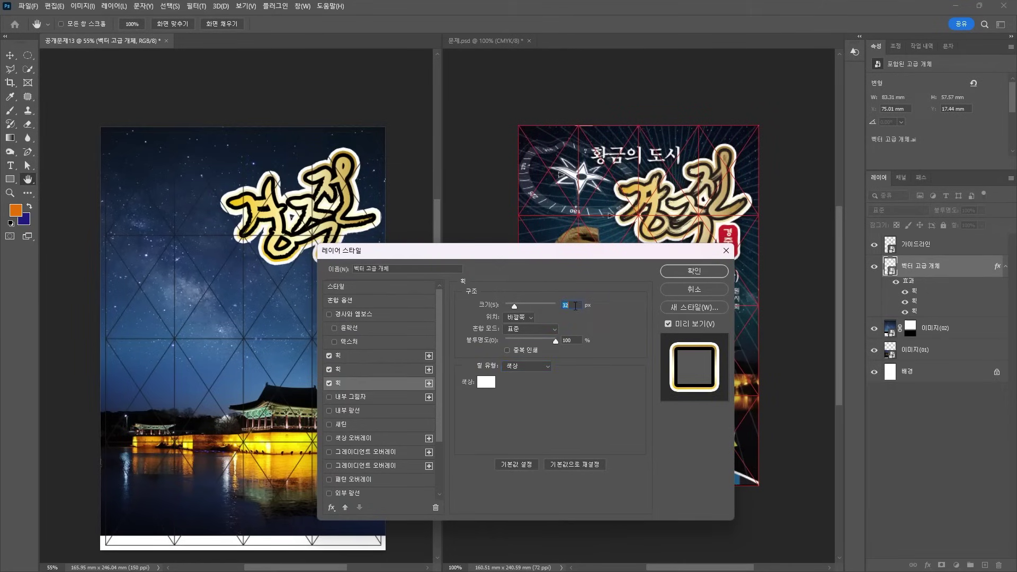
pyautogui.press('Down')
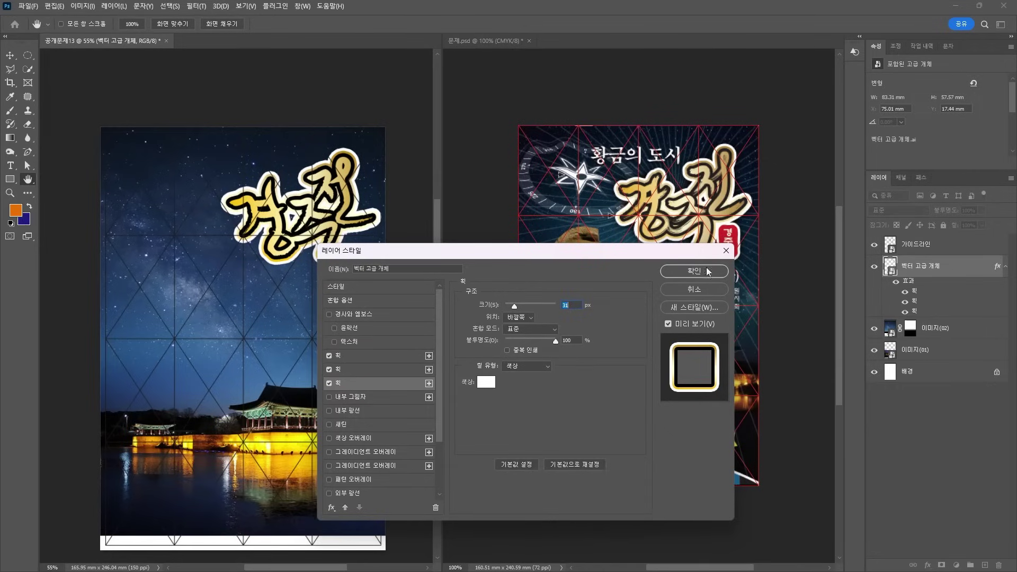
pyautogui.click(692, 269)
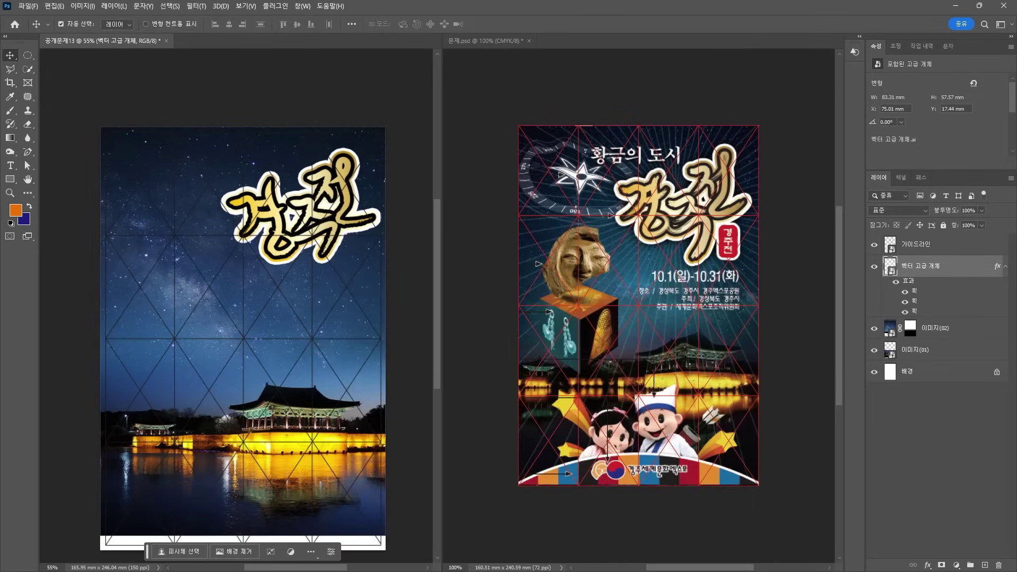
# Copy the red 경주전 seal from Illustrator and paste it into the Photoshop poster as a smart object
pyautogui.hotkey('alt', 'Tab')
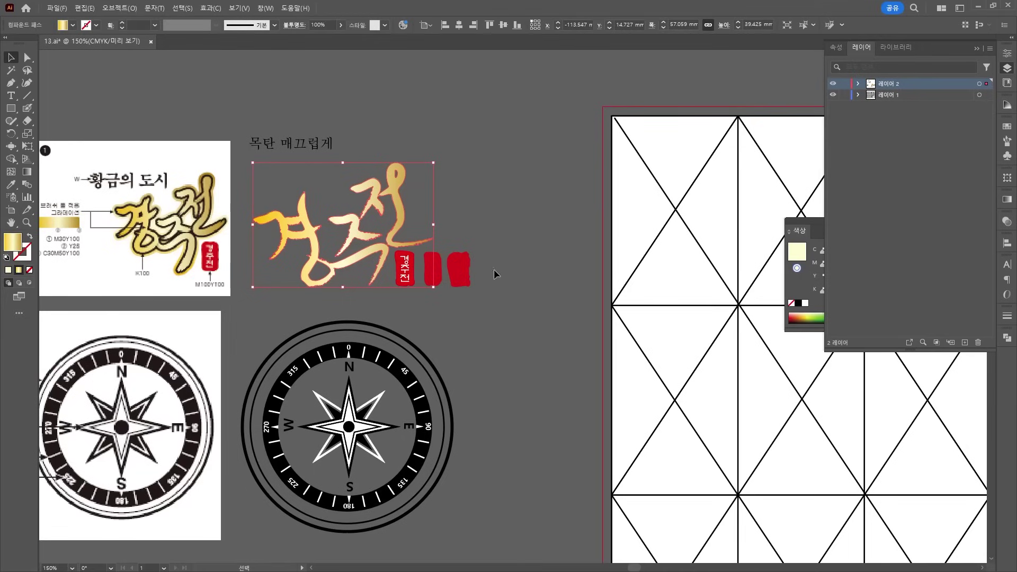
pyautogui.click(399, 262)
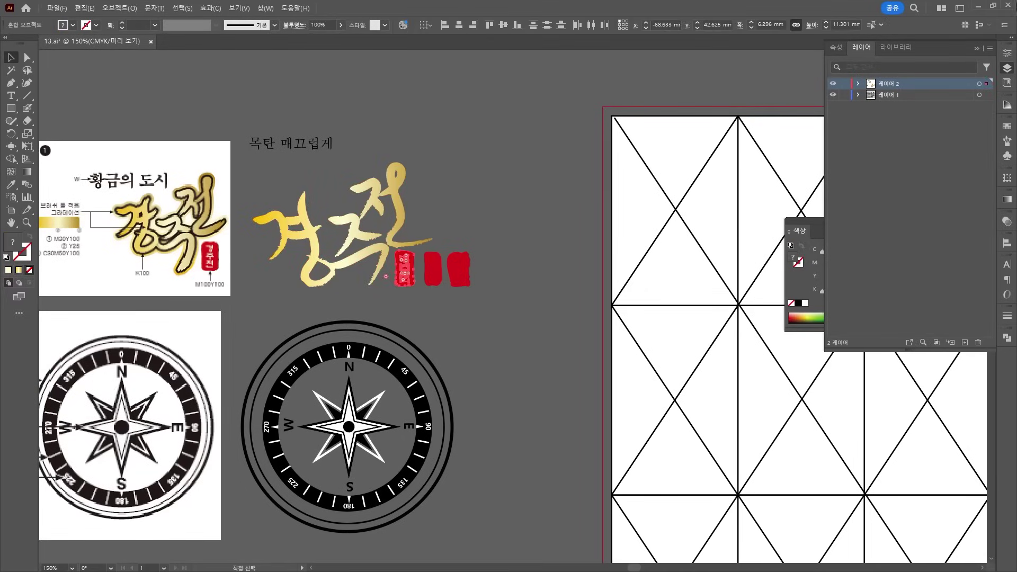
pyautogui.hotkey('alt', 'Tab')
pyautogui.click(374, 277)
pyautogui.hotkey('ctrl', 'v')
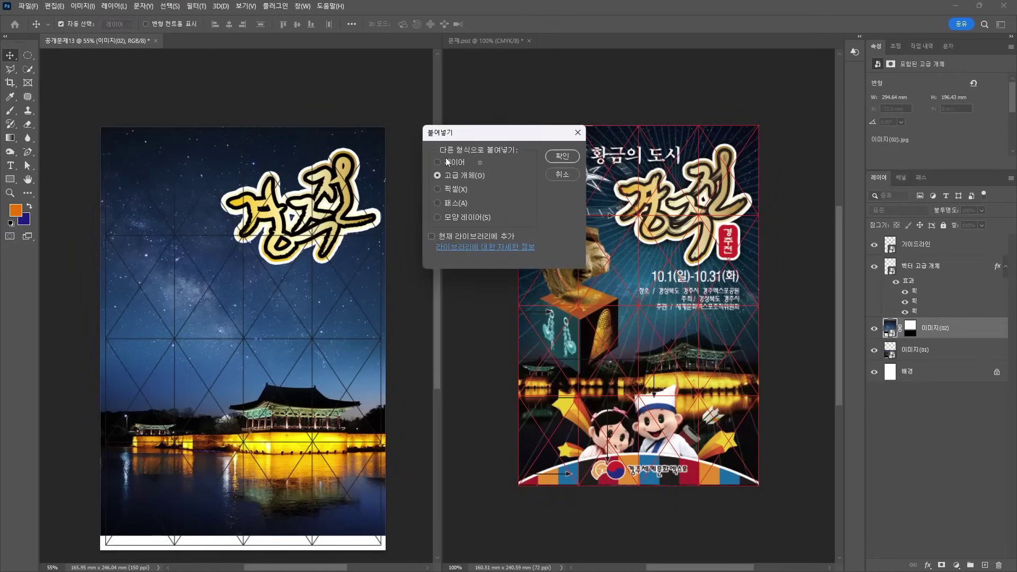
pyautogui.click(561, 157)
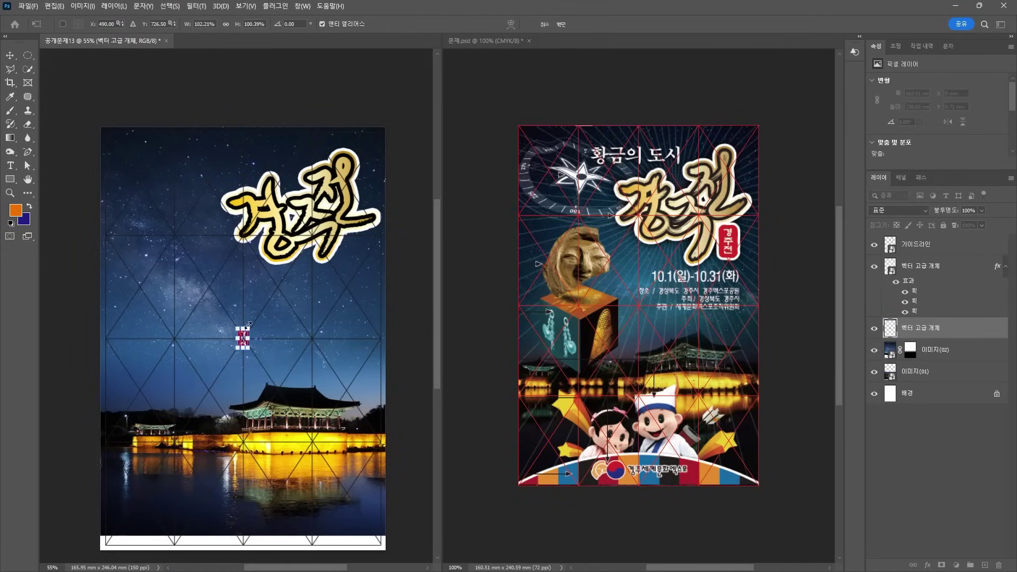
# Place the seal at about 10 × 18 mm below the lettering's last character and move its layer above the lettering layer
pyautogui.moveTo(249, 327); pyautogui.dragTo(353, 261)
pyautogui.press('Return')
pyautogui.moveTo(961, 330); pyautogui.dragTo(965, 272)
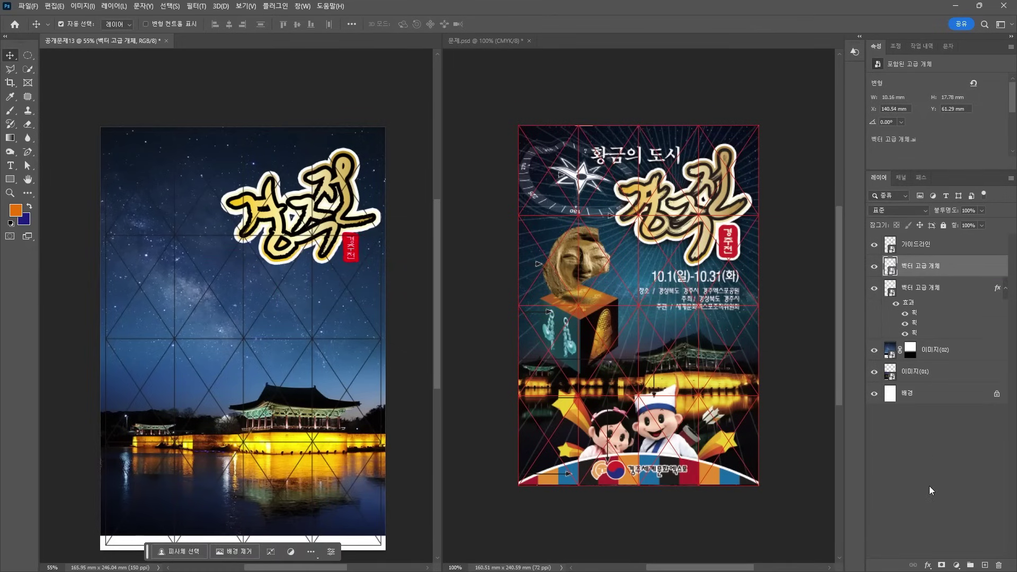
# Add a white (ffffff) outside stroke of about 10 px to the red seal layer
pyautogui.click(928, 565)
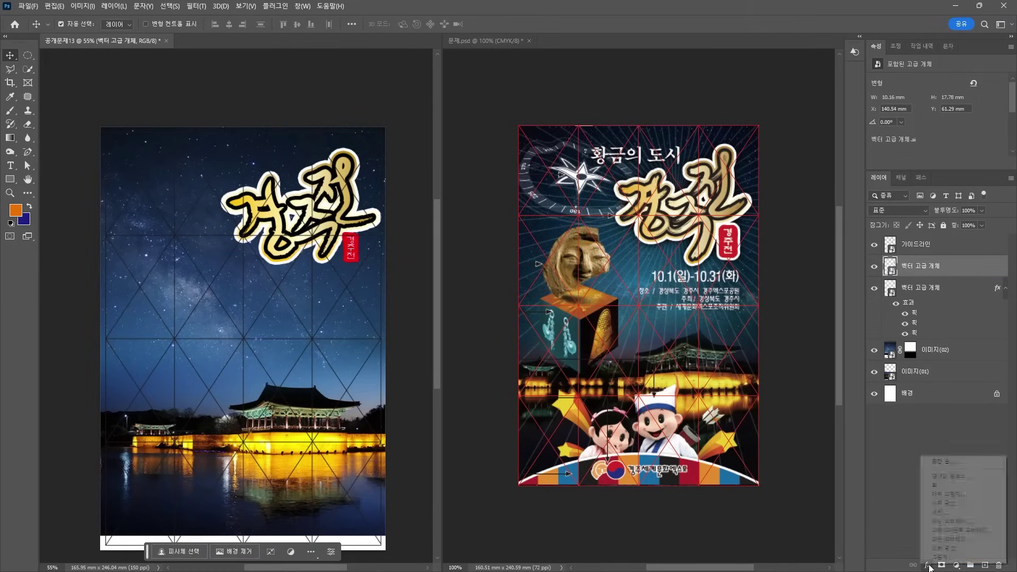
pyautogui.click(939, 483)
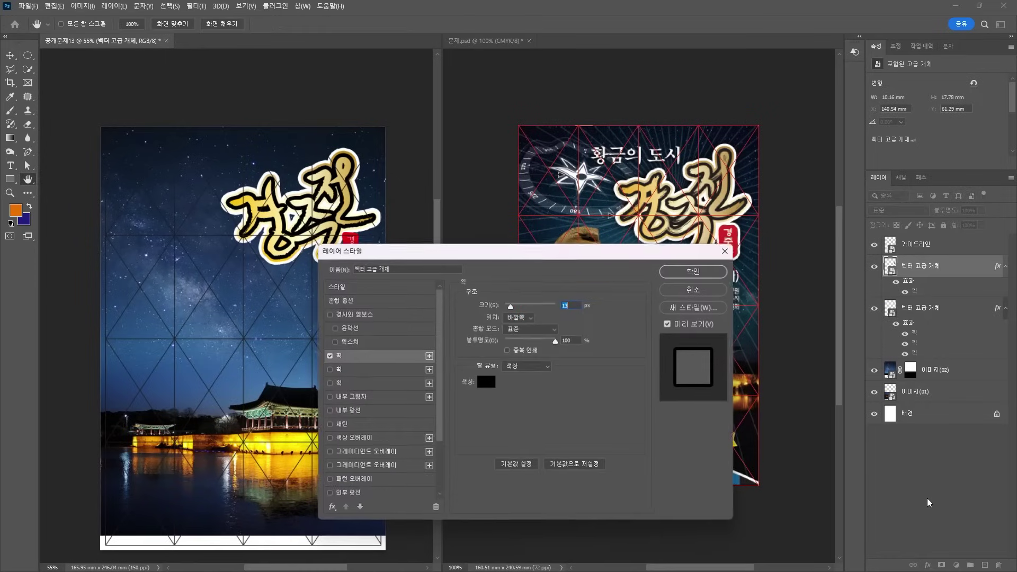
pyautogui.click(494, 386)
pyautogui.click(505, 41)
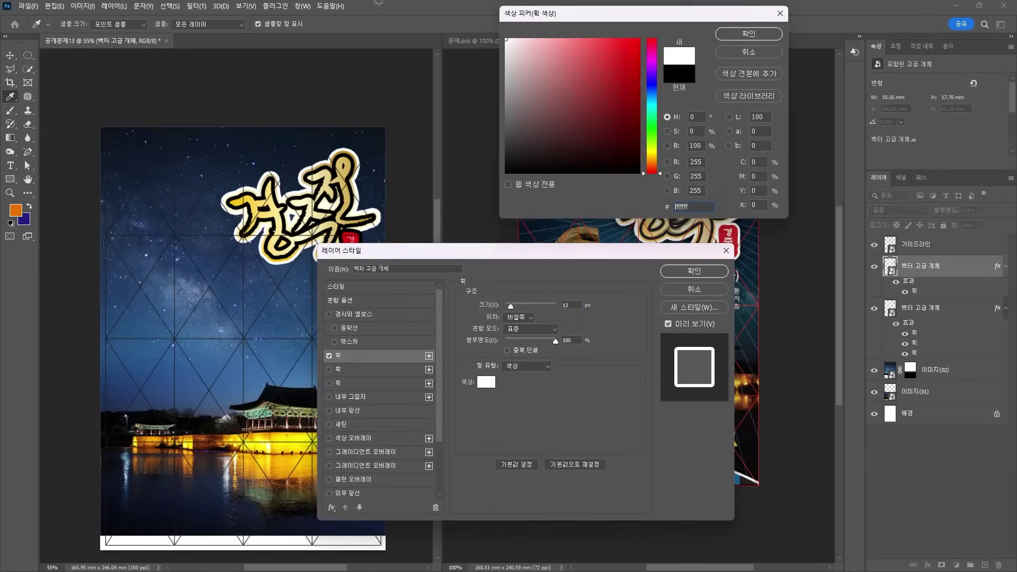
pyautogui.click(731, 30)
pyautogui.moveTo(484, 255); pyautogui.dragTo(492, 340)
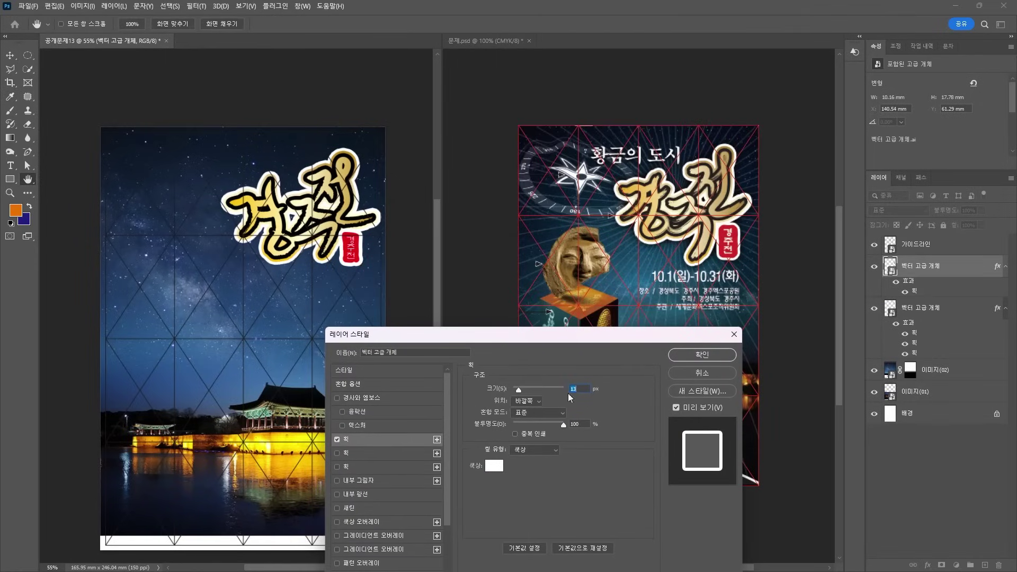
pyautogui.press('Down')
pyautogui.press('Down')
pyautogui.press('Down')
pyautogui.press('Return')
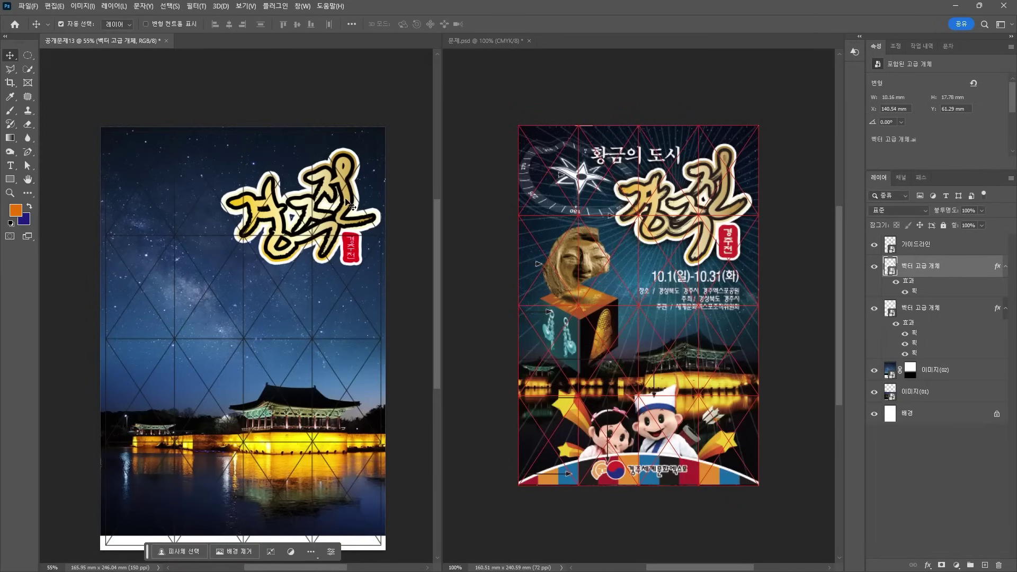
# Enlarge the red 경주전 seal and position it below the end of the gold calligraphy title
pyautogui.keyDown('ctrl'); pyautogui.click(236, 203); pyautogui.keyUp('ctrl')
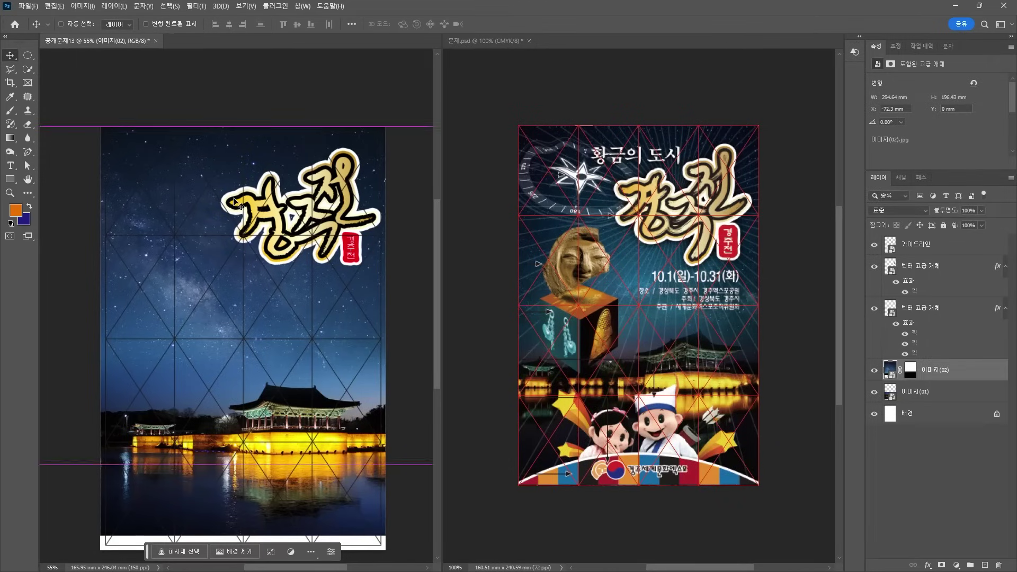
pyautogui.click(922, 273)
pyautogui.hotkey('ctrl', 't')
pyautogui.moveTo(350, 265); pyautogui.dragTo(348, 262)
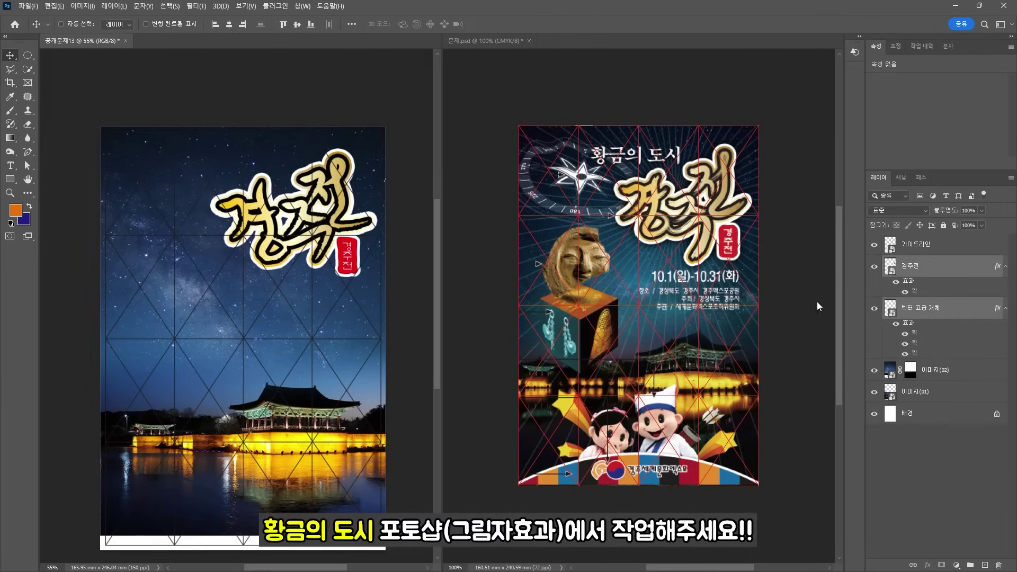
# Merge the seal and title layers and add a Multiply drop shadow with 100% opacity, 65° angle, 6 px distance and 21 px size
pyautogui.hotkey('ctrl', 'e')
pyautogui.click(926, 567)
pyautogui.click(933, 564)
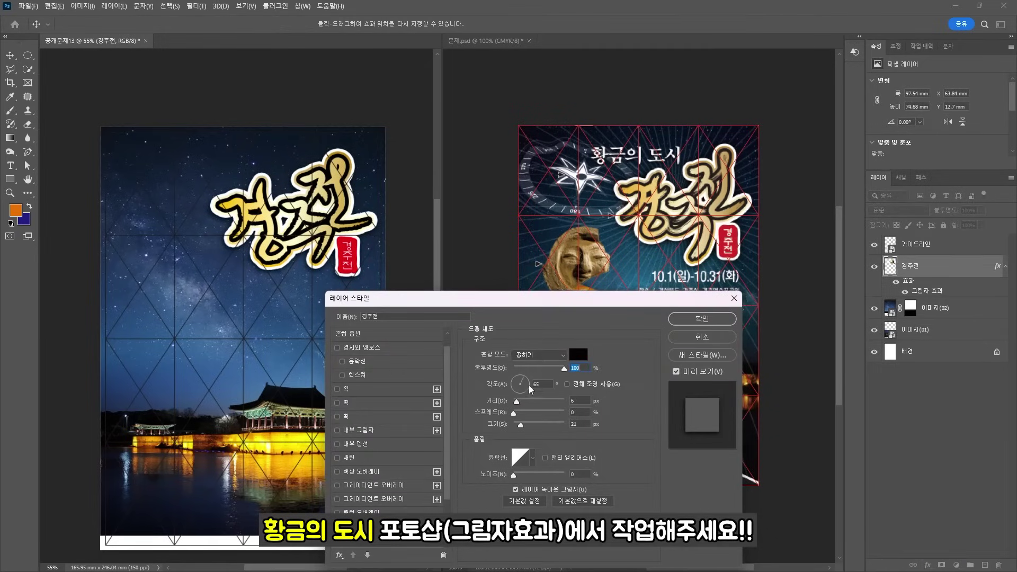
pyautogui.press('Tab')
pyautogui.press('Return')
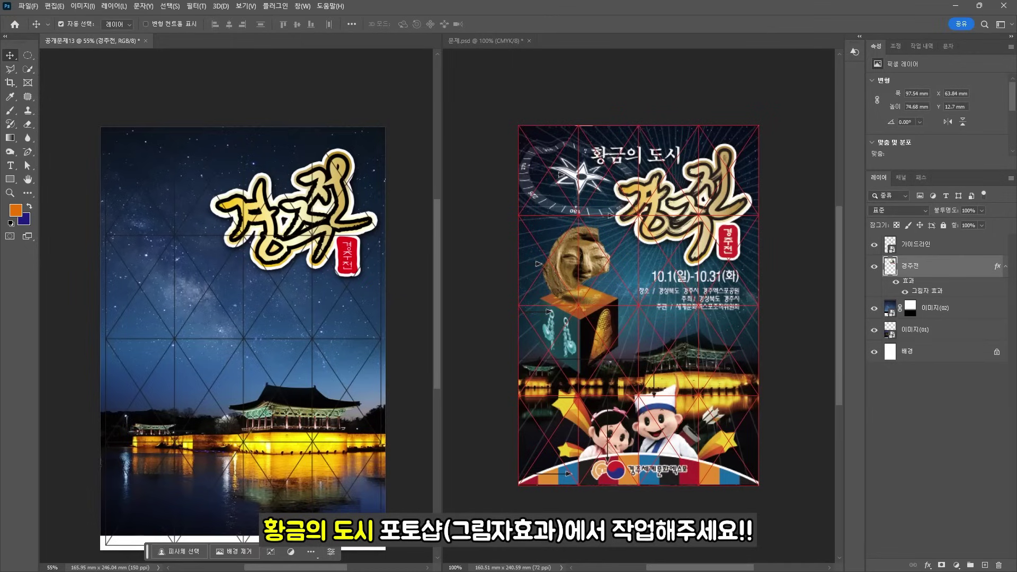
# Copy the compass artwork from 13.ai in Illustrator and place it in the Photoshop poster's upper-left sky
pyautogui.hotkey('alt', 'Tab')
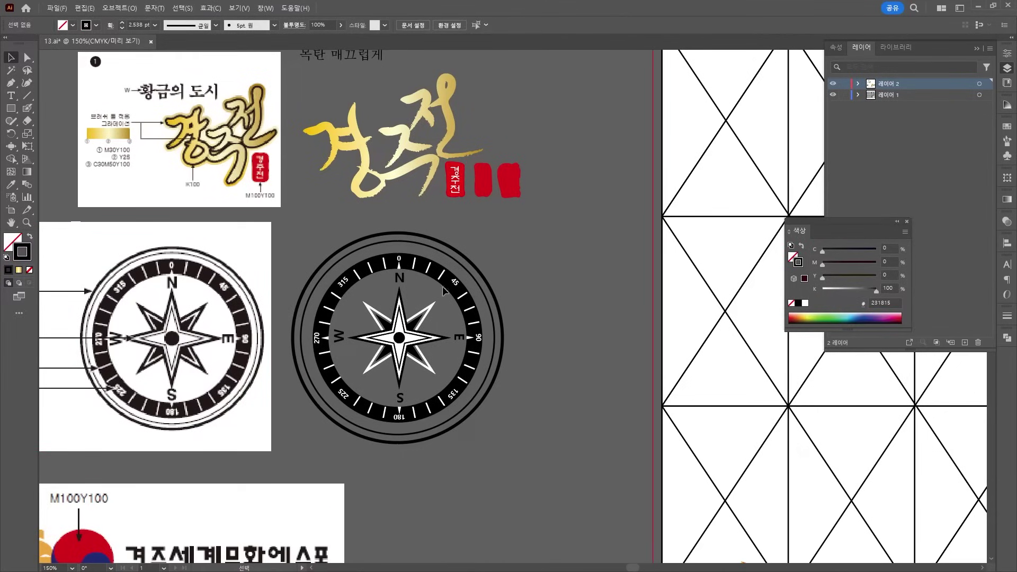
pyautogui.click(306, 428)
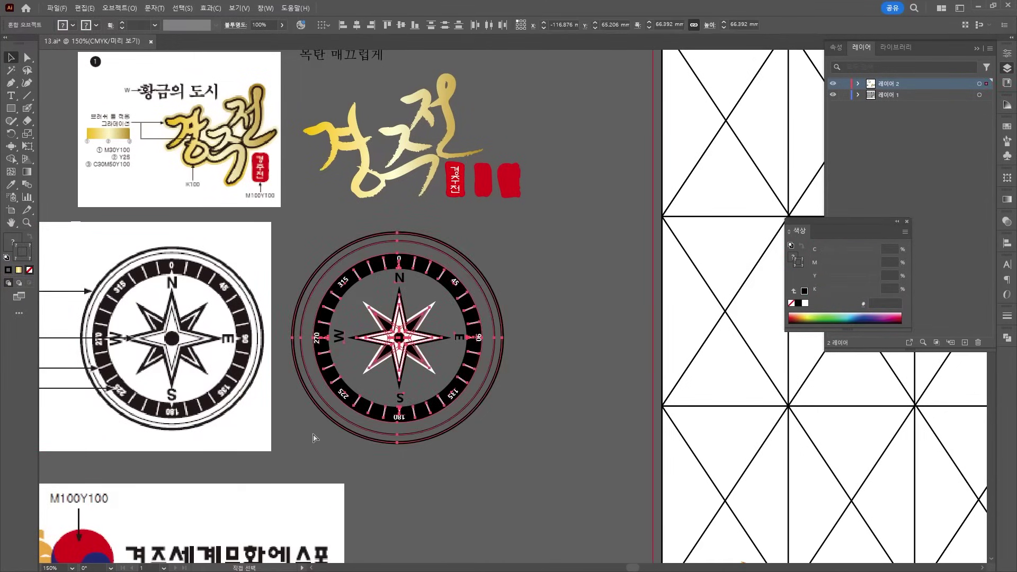
pyautogui.hotkey('alt', 'Tab')
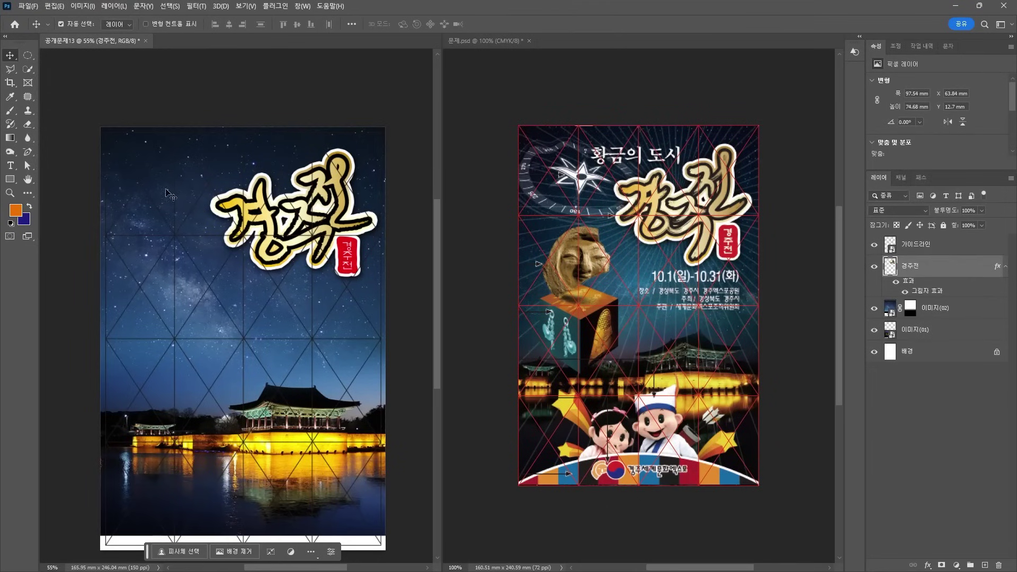
pyautogui.click(411, 125)
pyautogui.hotkey('ctrl', 'v')
pyautogui.press('Return')
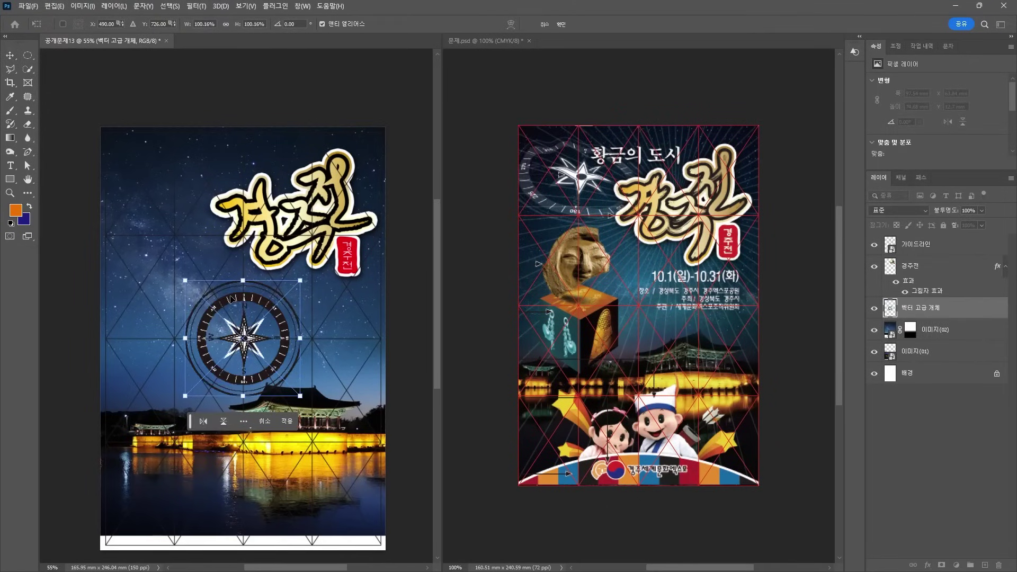
pyautogui.moveTo(232, 299); pyautogui.dragTo(160, 161)
pyautogui.press('Return')
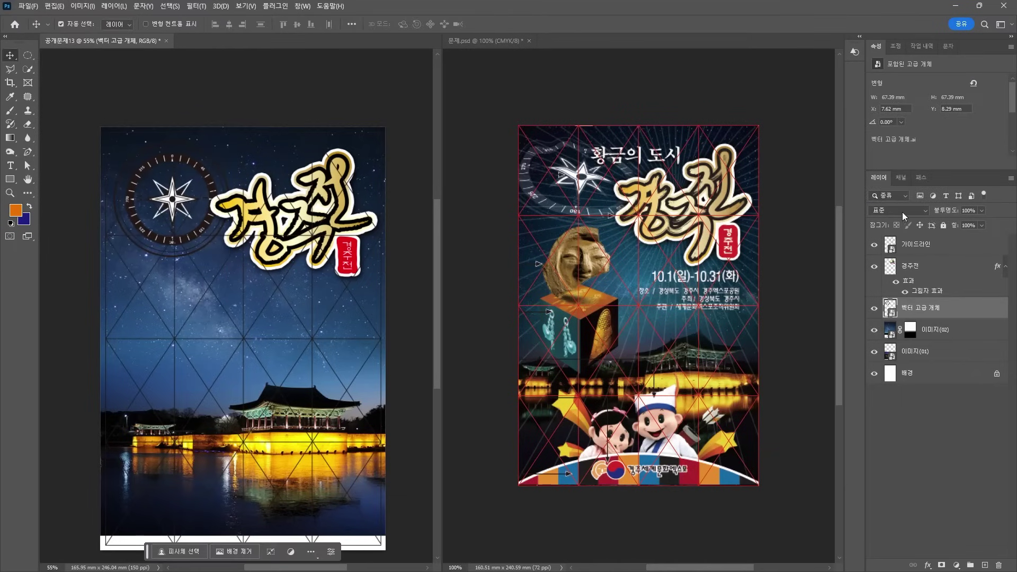
# Set the compass layer's blend mode to Screen
pyautogui.click(902, 212)
pyautogui.click(898, 227)
pyautogui.scroll(-7, 895, 210)
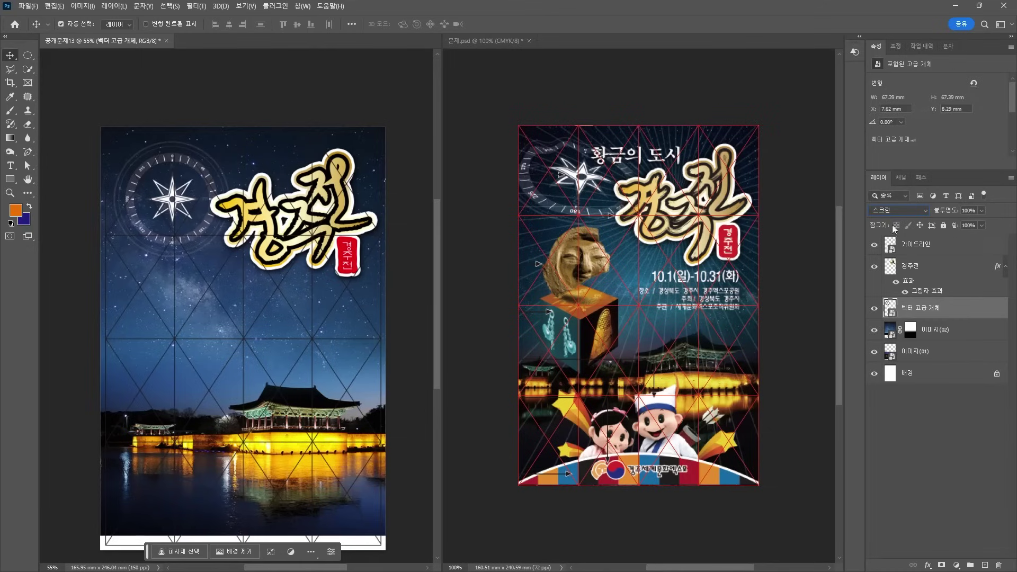
pyautogui.click(900, 211)
pyautogui.click(893, 306)
# Scale the compass up proportionally to about 79 mm wide
pyautogui.hotkey('ctrl', 't')
pyautogui.moveTo(227, 144); pyautogui.dragTo(238, 132)
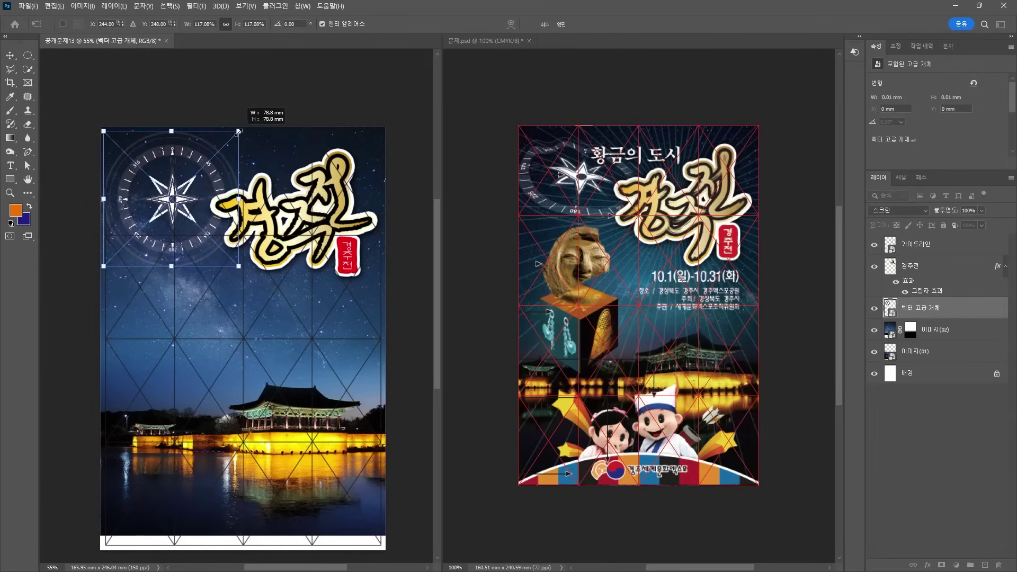
pyautogui.press('Return')
# Try a Wave filter on the compass with one triangle-wave generator and a 90 to 156 wavelength, and undo it
pyautogui.click(194, 8)
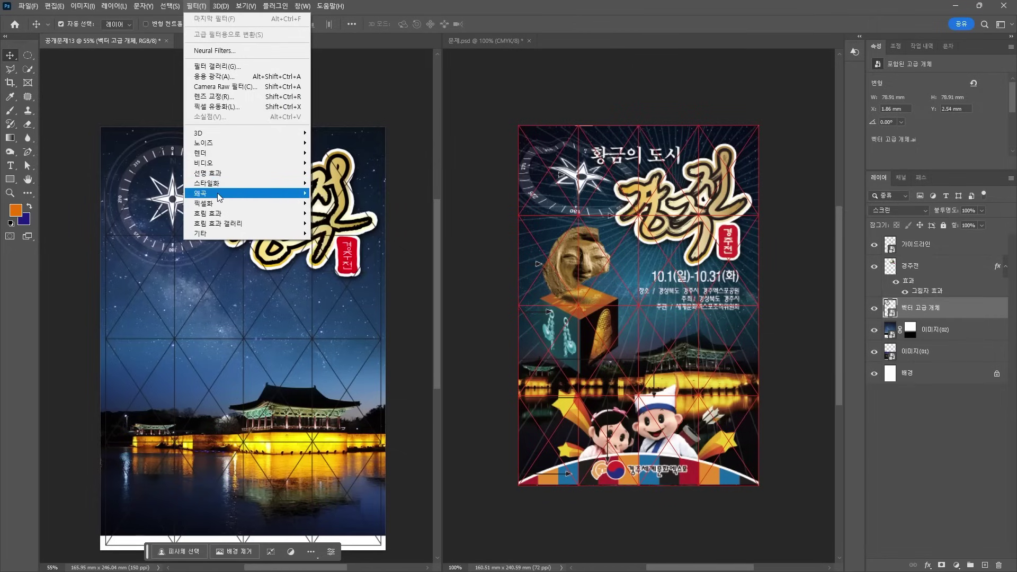
pyautogui.moveTo(219, 197)
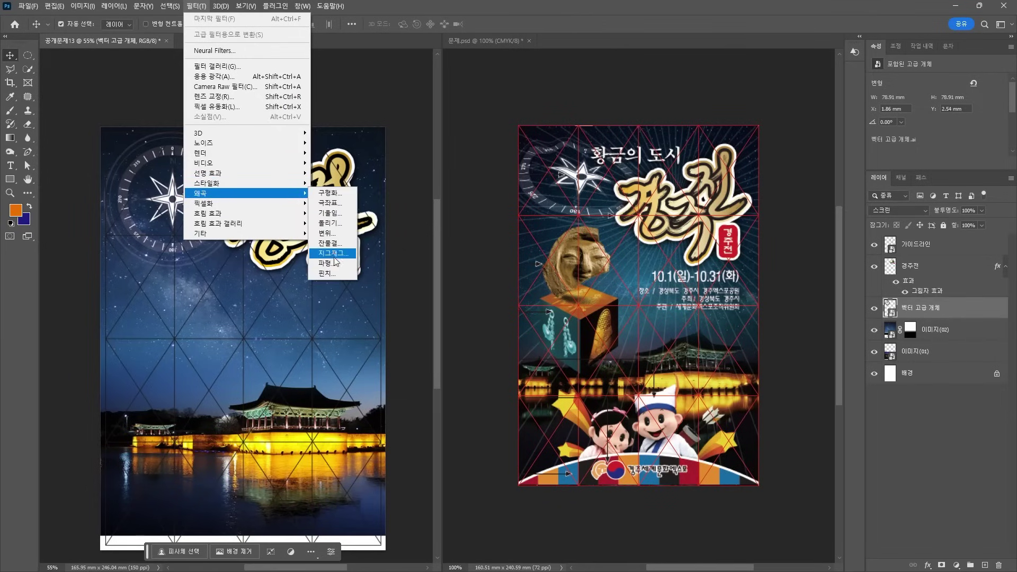
pyautogui.click(336, 263)
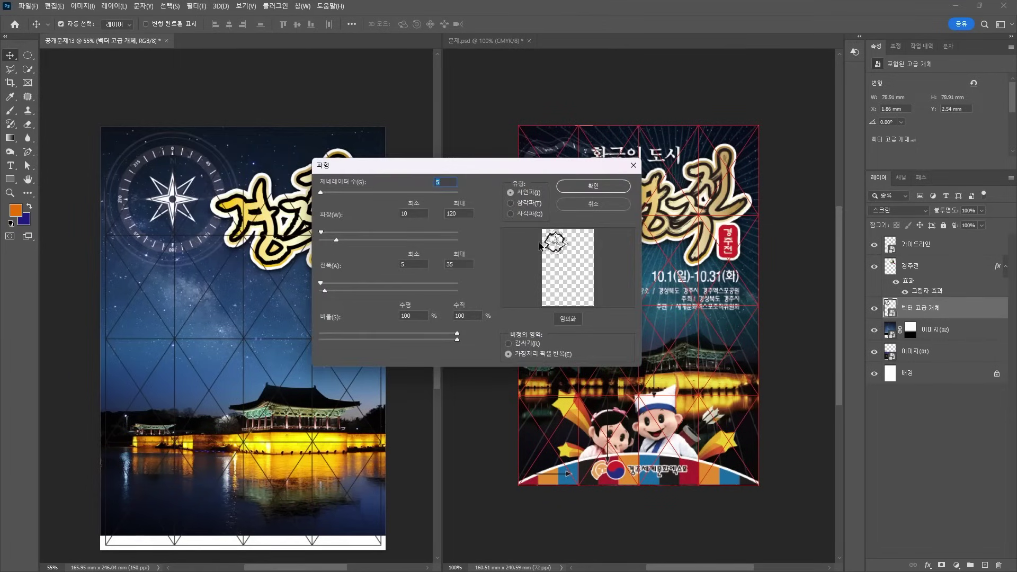
pyautogui.click(521, 204)
pyautogui.moveTo(343, 193); pyautogui.dragTo(313, 195)
pyautogui.moveTo(321, 232)
pyautogui.mouseDown()
pyautogui.moveTo(345, 233)
pyautogui.moveTo(333, 233)
pyautogui.mouseUp()
pyautogui.click(618, 186)
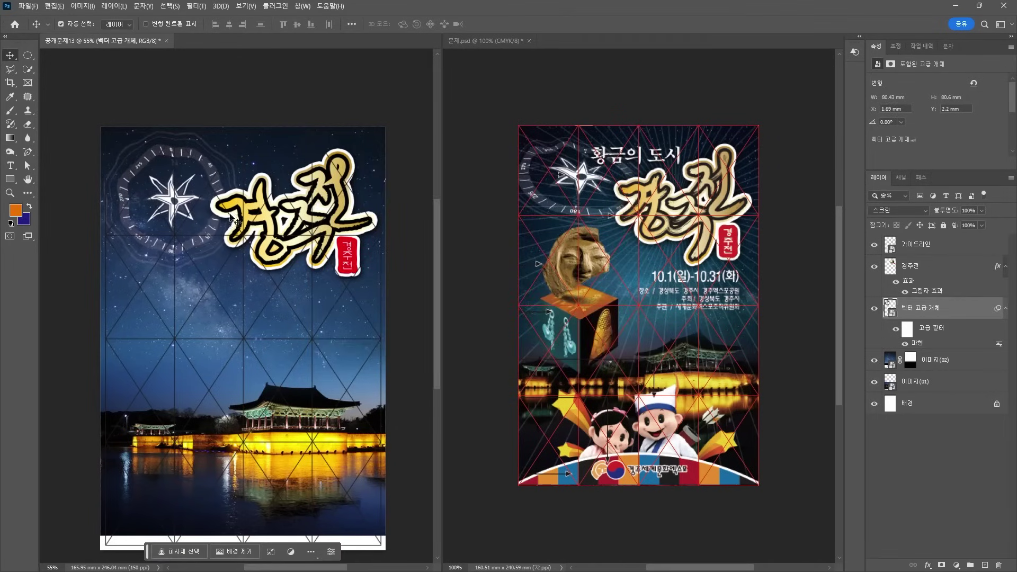
pyautogui.hotkey('ctrl', 'z')
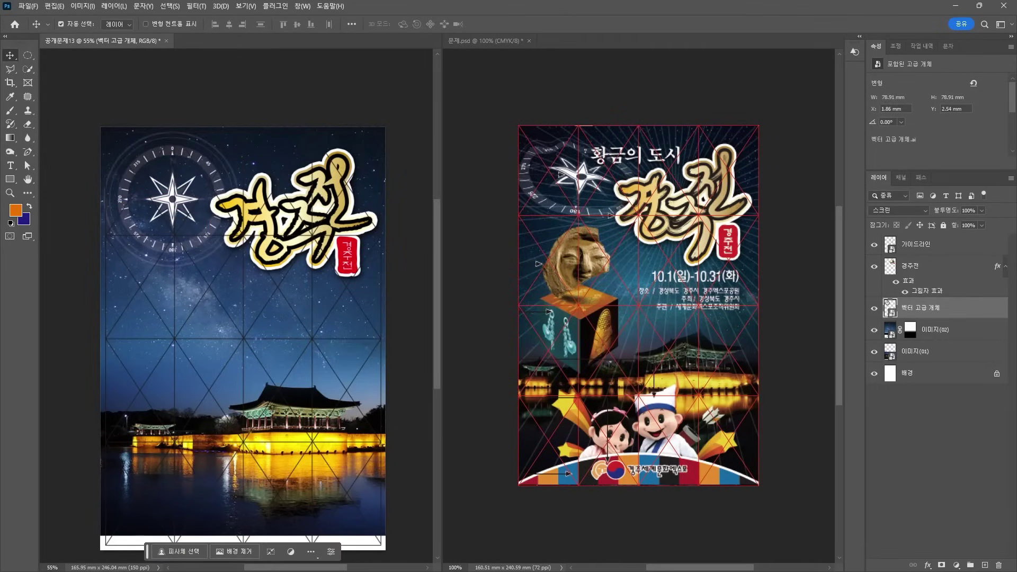
pyautogui.press('ctrl')
pyautogui.hotkey('ctrl', 't')
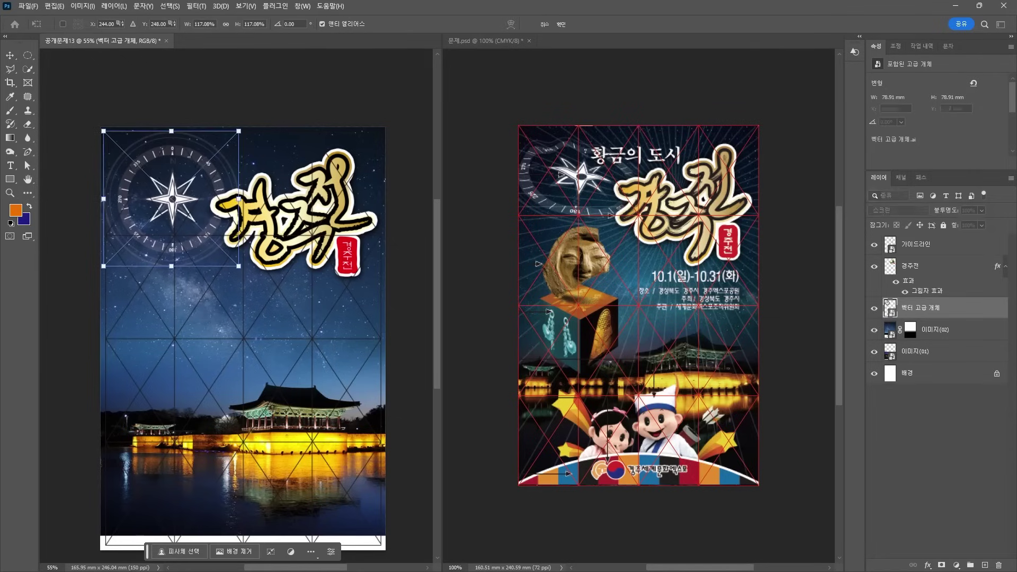
pyautogui.rightClick(153, 170)
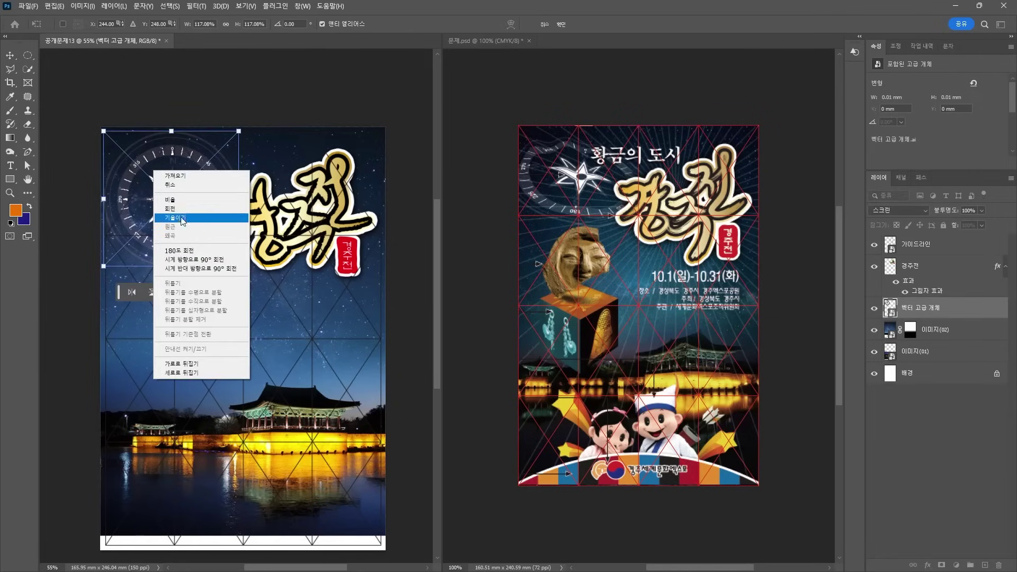
pyautogui.press('Return')
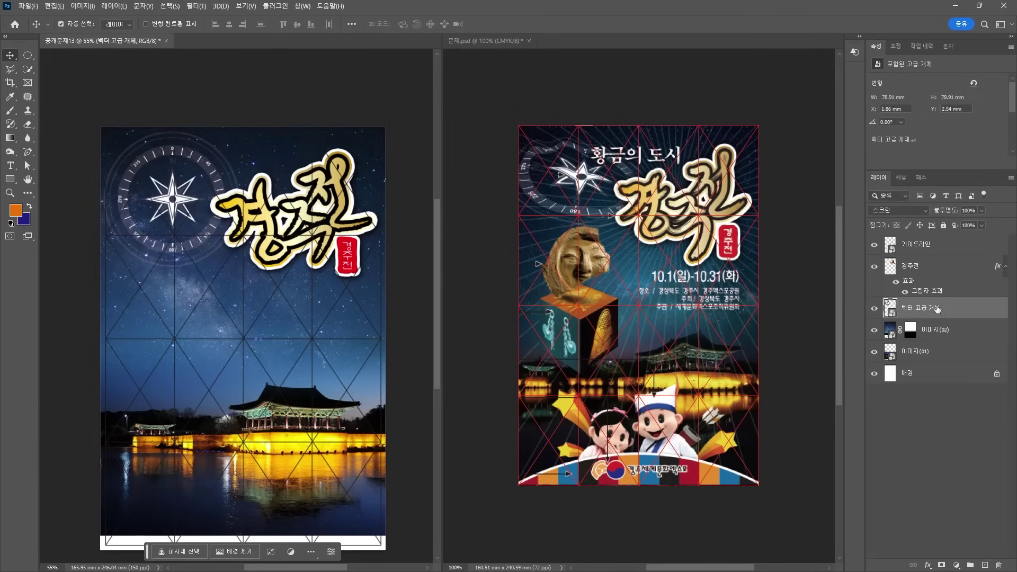
# Convert the compass layer to a smart object and distort its corners into a tilted shape about 75 × 69 mm
pyautogui.rightClick(936, 309)
pyautogui.click(902, 247)
pyautogui.hotkey('ctrl', 't')
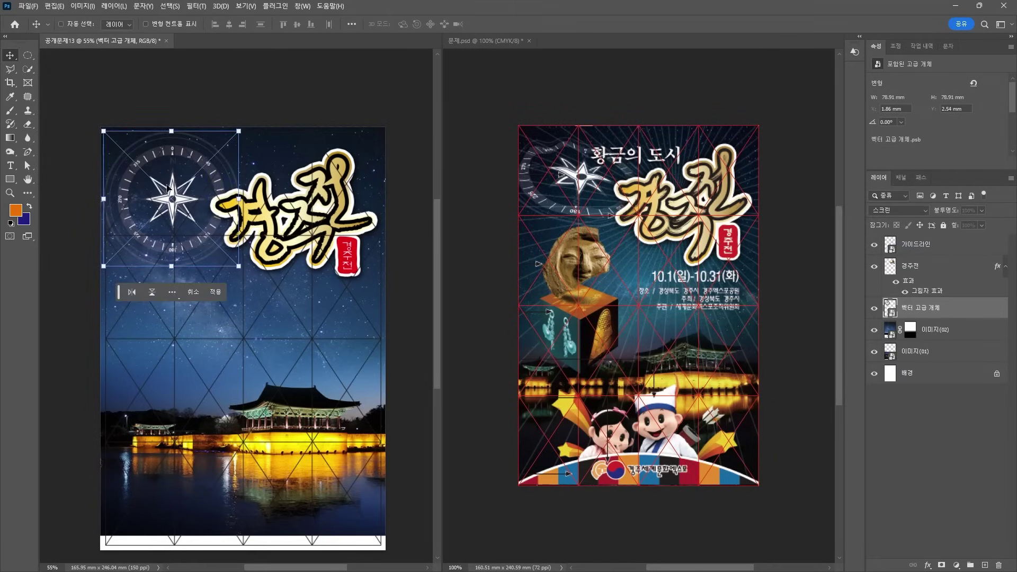
pyautogui.rightClick(162, 172)
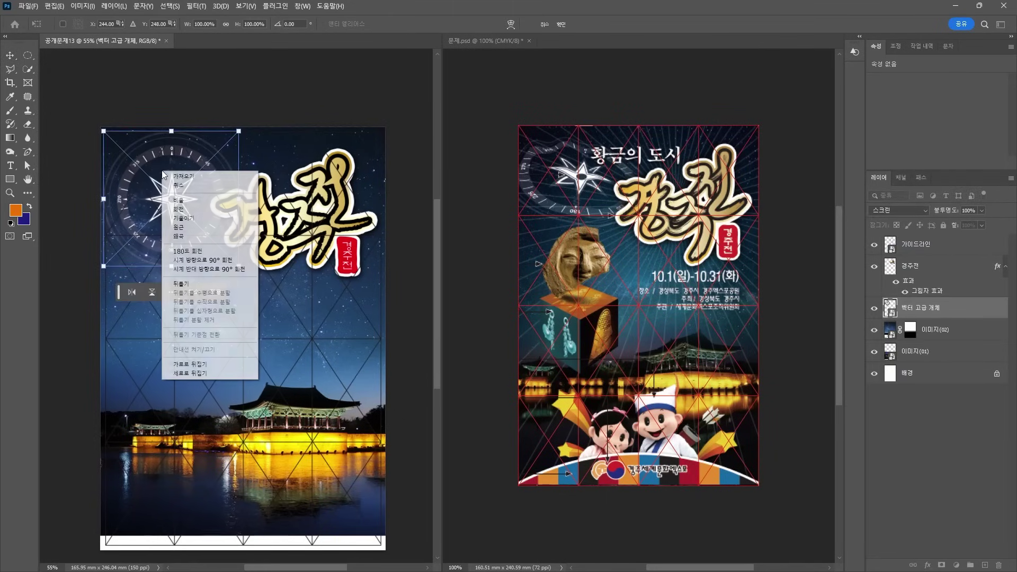
pyautogui.click(189, 234)
pyautogui.moveTo(104, 131); pyautogui.dragTo(110, 149)
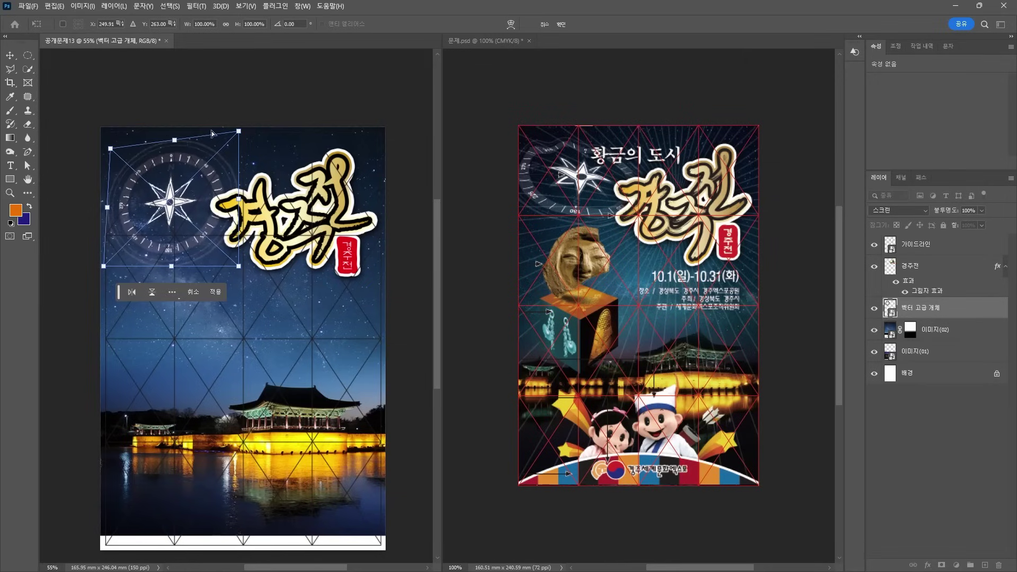
pyautogui.moveTo(242, 135); pyautogui.dragTo(242, 149)
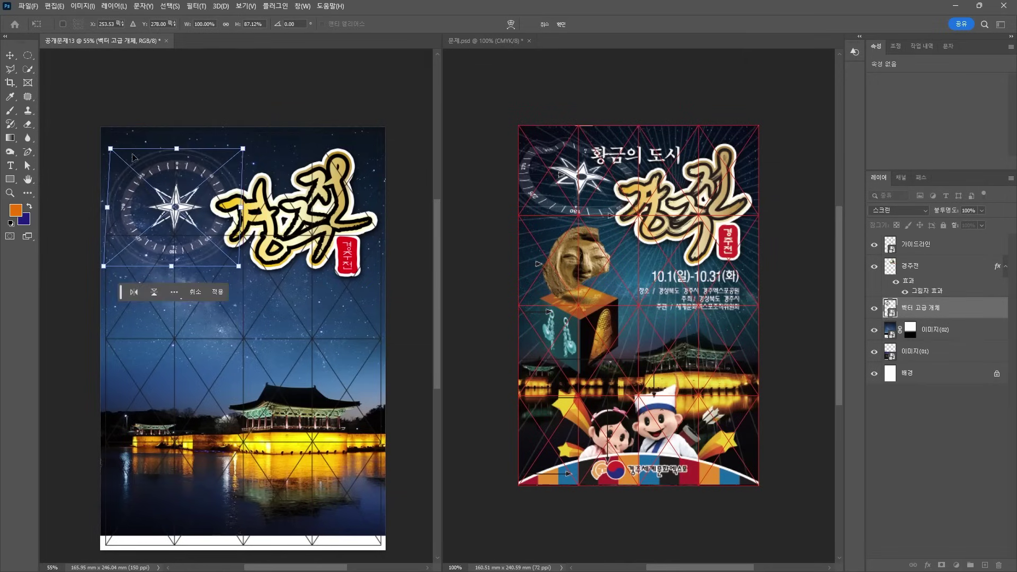
pyautogui.moveTo(111, 149)
pyautogui.mouseDown()
pyautogui.moveTo(118, 164)
pyautogui.moveTo(95, 150)
pyautogui.mouseUp()
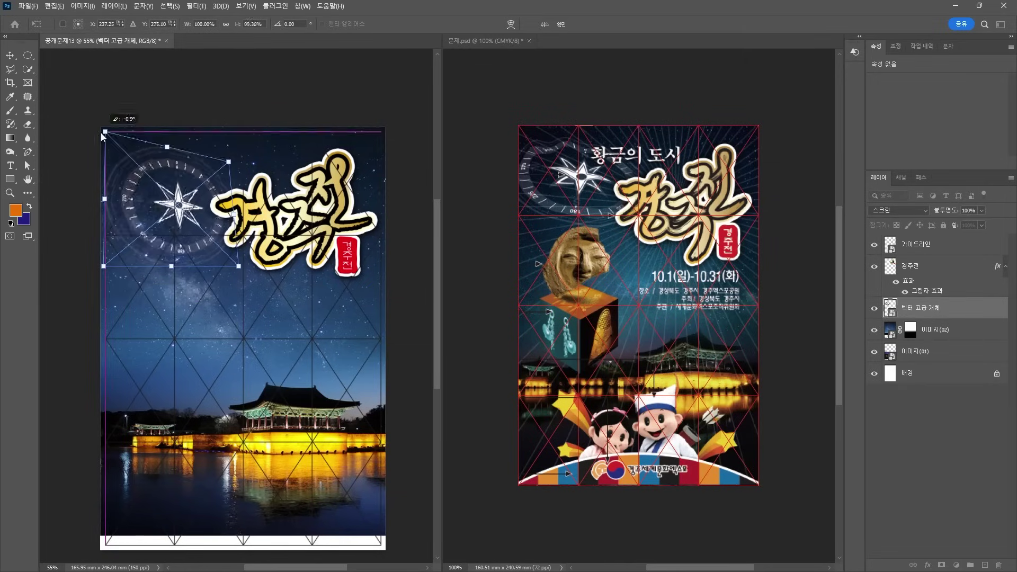
pyautogui.moveTo(105, 271); pyautogui.dragTo(114, 263)
pyautogui.moveTo(228, 161); pyautogui.dragTo(214, 119)
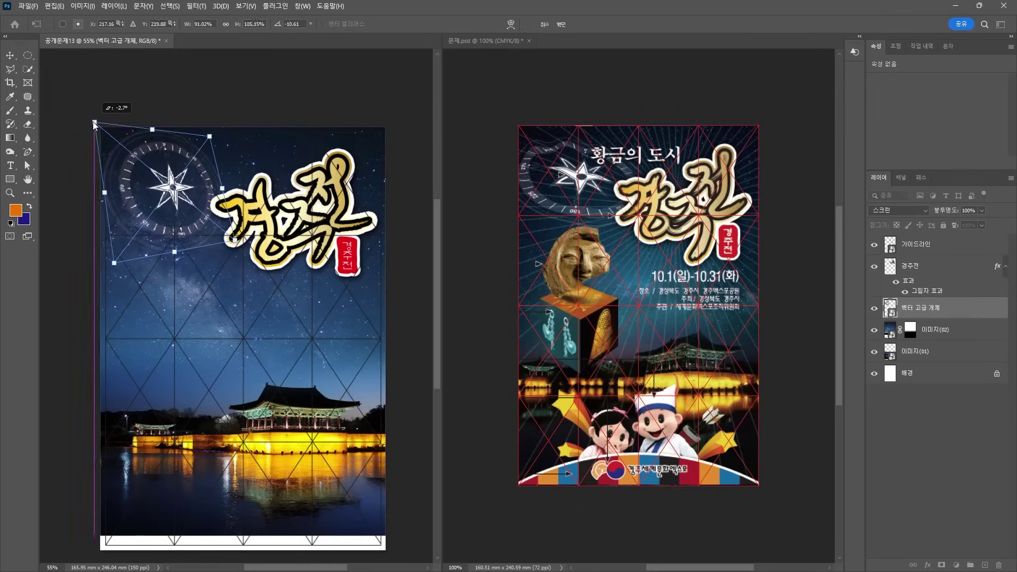
pyautogui.moveTo(93, 123); pyautogui.dragTo(81, 133)
pyautogui.press('Return')
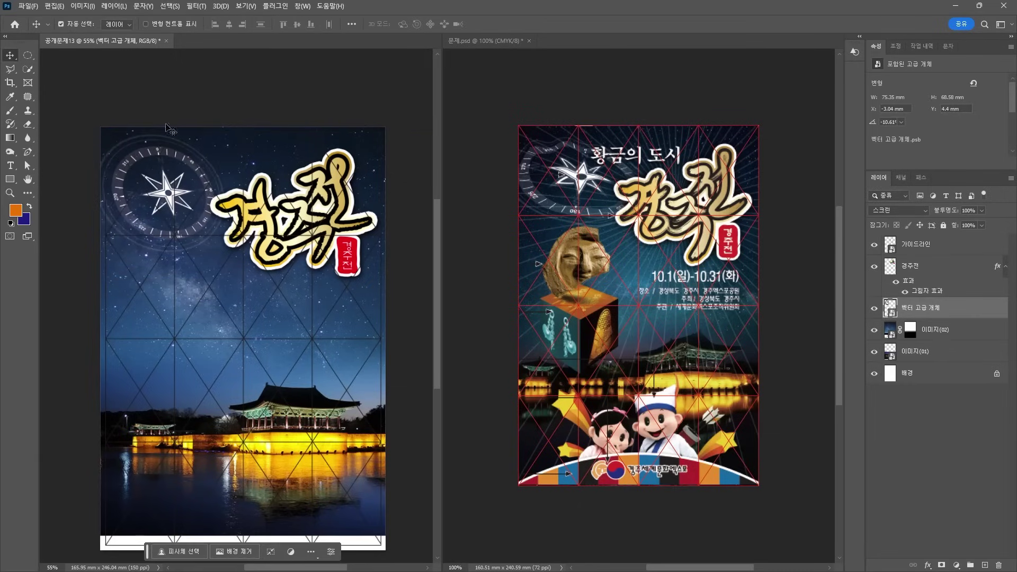
# Apply a Wave filter to the compass with one generator, triangle type, wavelength 90 to 156 and amplitude 5 to 35
pyautogui.click(196, 6)
pyautogui.moveTo(249, 193)
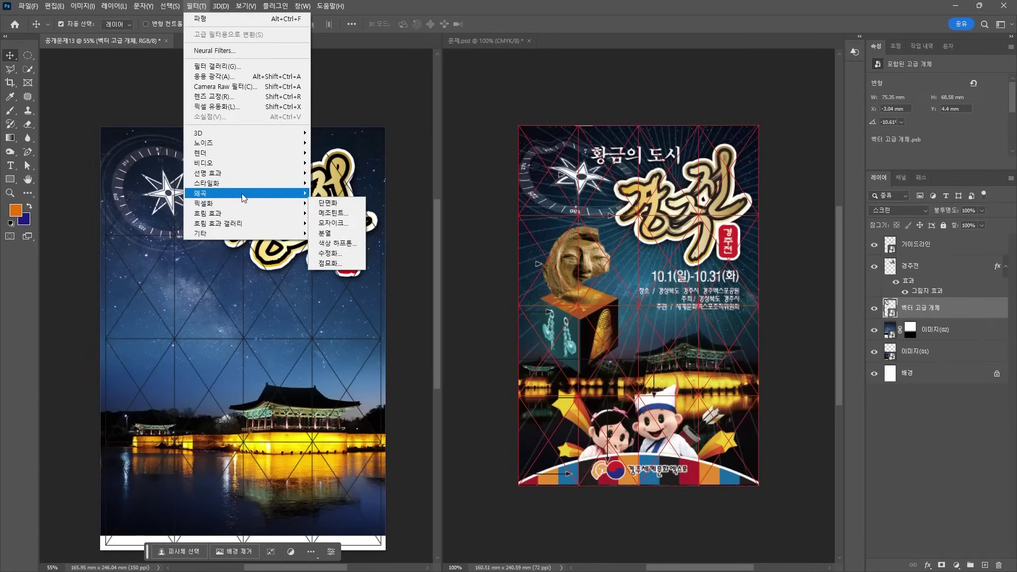
pyautogui.click(325, 264)
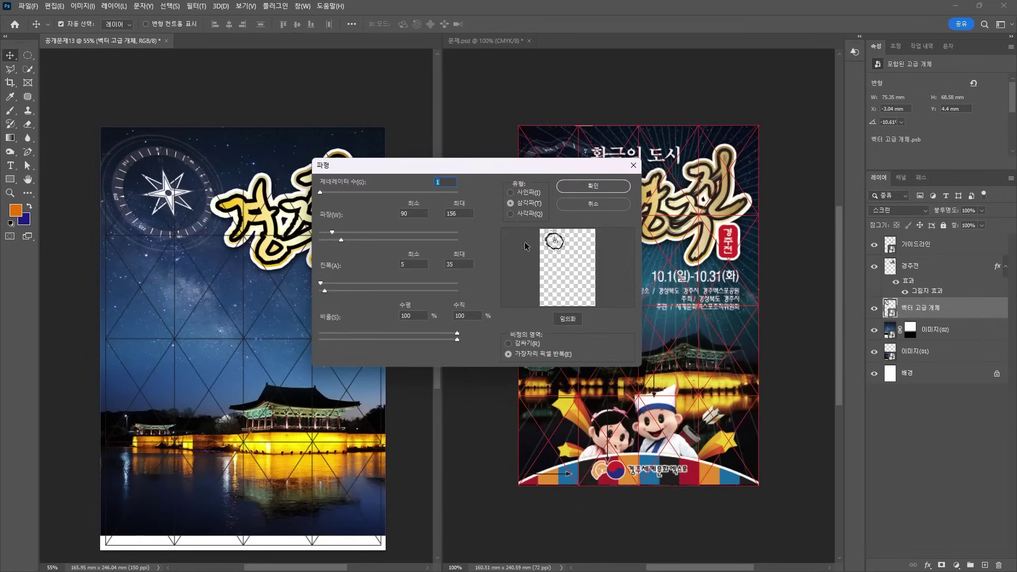
pyautogui.click(578, 186)
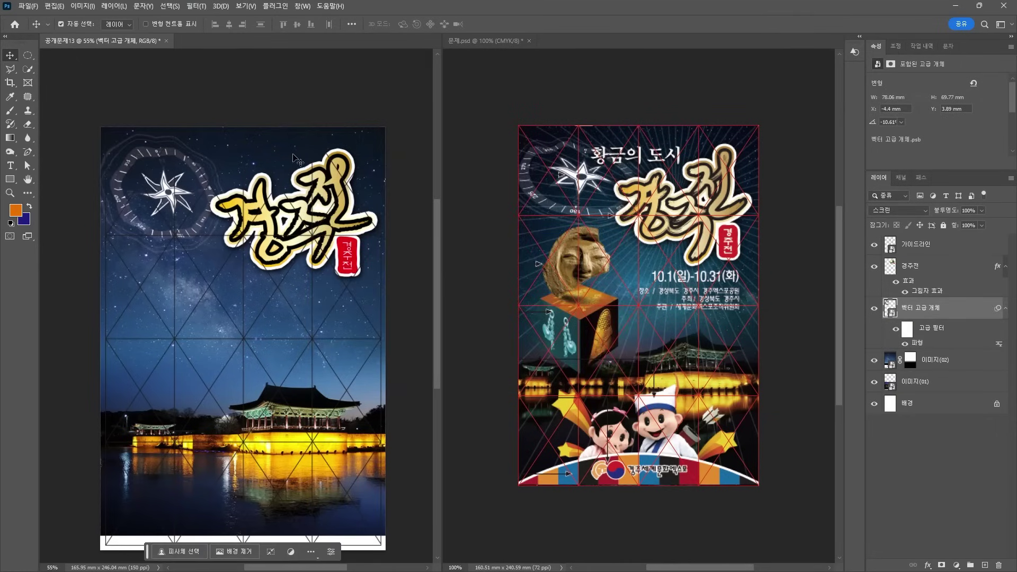
# Distort the wavy compass further, stretching it to about 97 × 65 mm, and deselect its layer
pyautogui.press('ctrl')
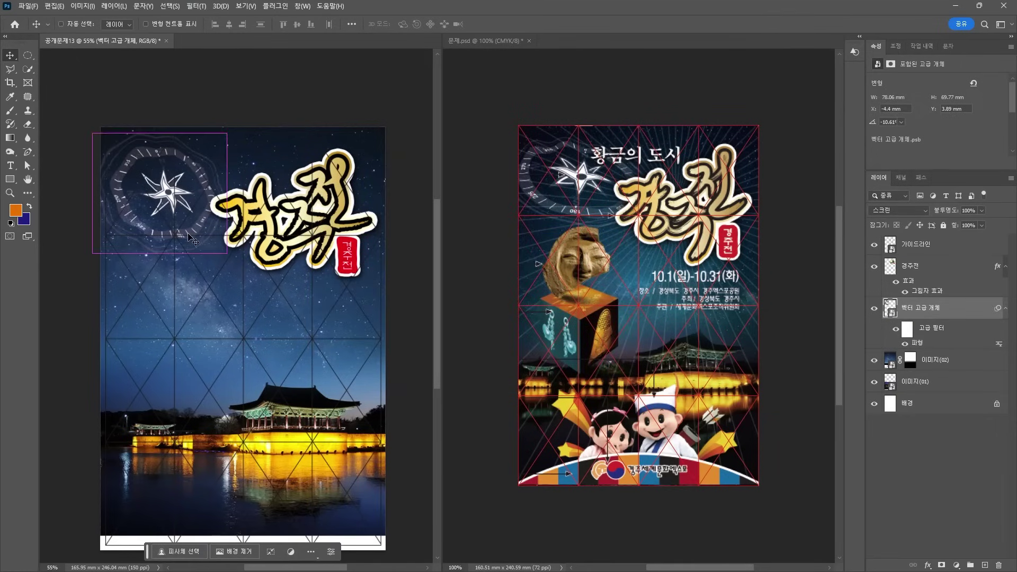
pyautogui.hotkey('ctrl', 't')
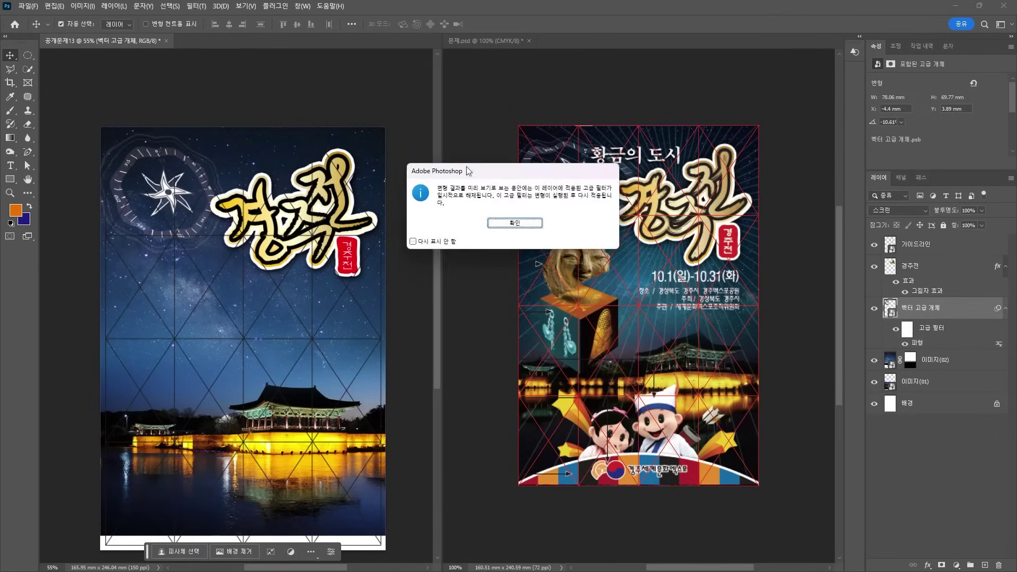
pyautogui.click(518, 222)
pyautogui.rightClick(123, 162)
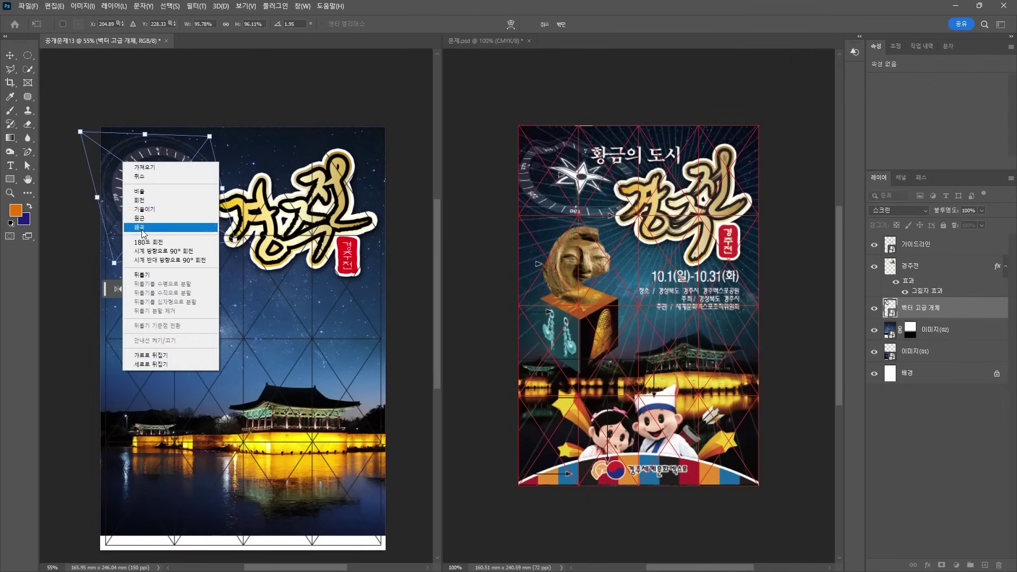
pyautogui.click(141, 228)
pyautogui.moveTo(178, 253); pyautogui.dragTo(209, 241)
pyautogui.moveTo(209, 136); pyautogui.dragTo(222, 131)
pyautogui.moveTo(112, 192); pyautogui.dragTo(102, 199)
pyautogui.press('Return')
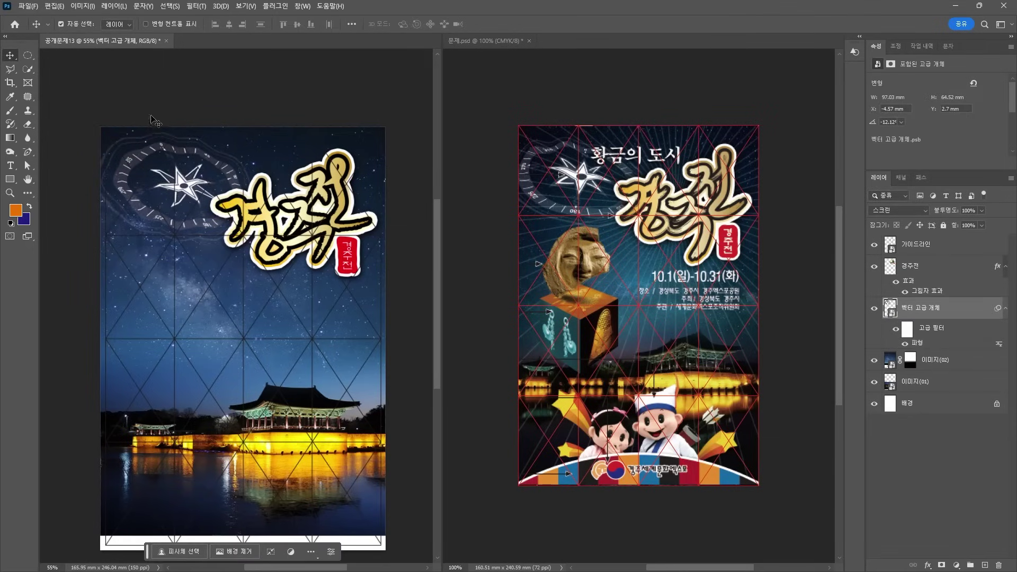
pyautogui.click(250, 121)
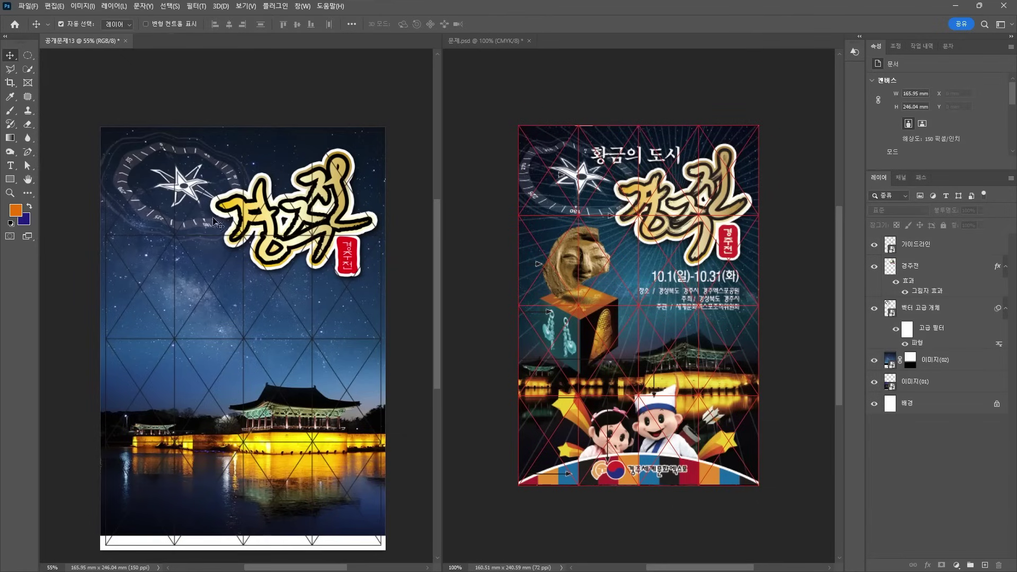
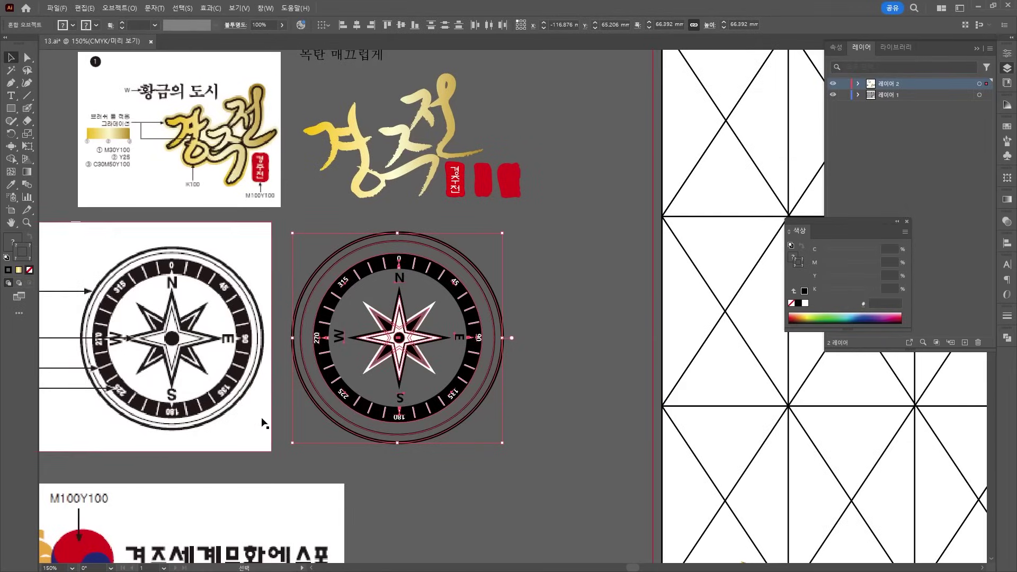
# Copy the colour stripe band from Illustrator, paste it into the Photoshop poster as a smart object, and place it along the poster's bottom edge
pyautogui.hotkey('ctrl', '-')
pyautogui.hotkey('ctrl', '-')
pyautogui.hotkey('ctrl', '-')
pyautogui.hotkey('ctrl', '-')
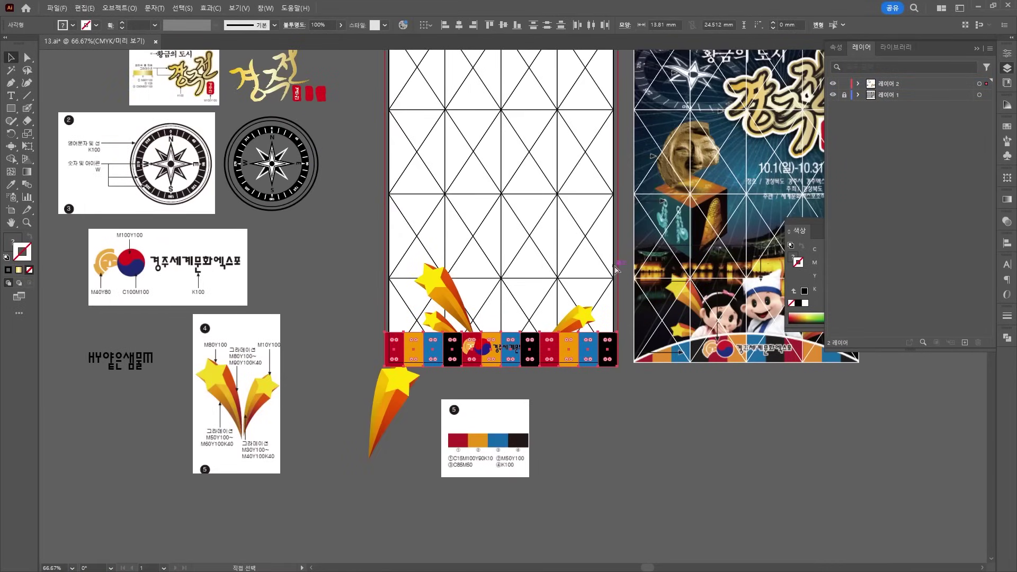
pyautogui.hotkey('alt', 'Tab')
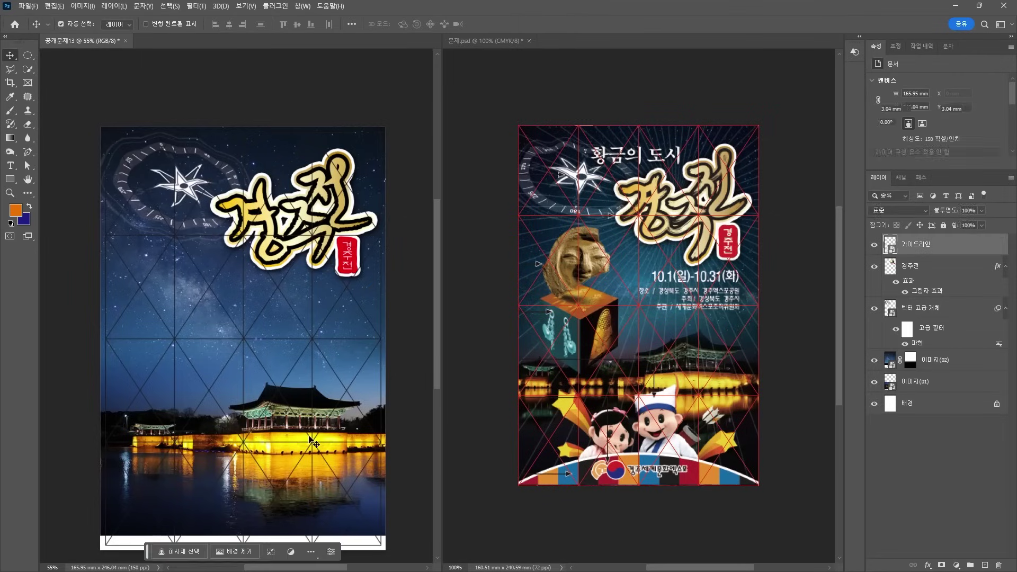
pyautogui.hotkey('ctrl', 'v')
pyautogui.click(562, 156)
pyautogui.press('Return')
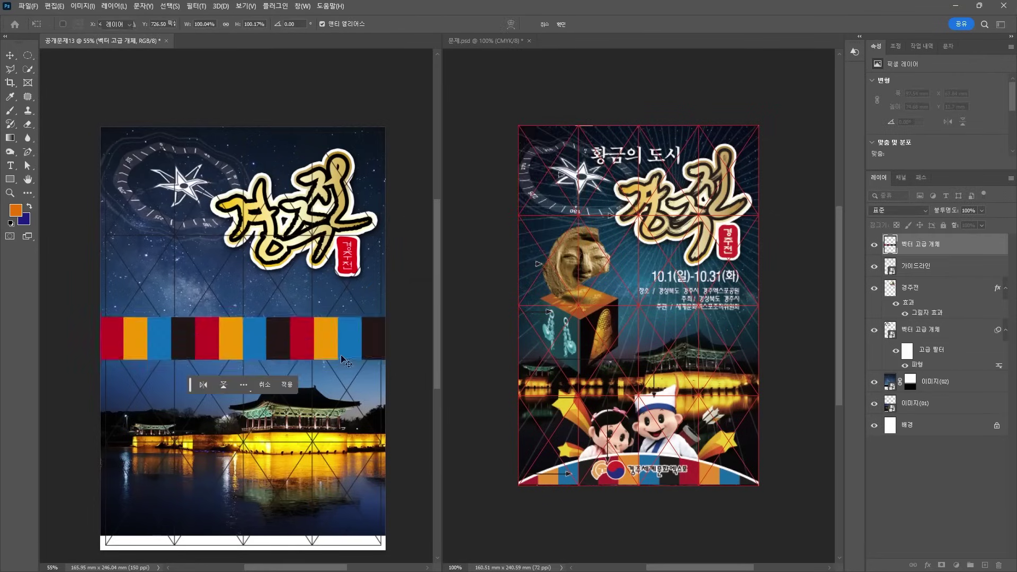
pyautogui.moveTo(344, 348); pyautogui.dragTo(343, 534)
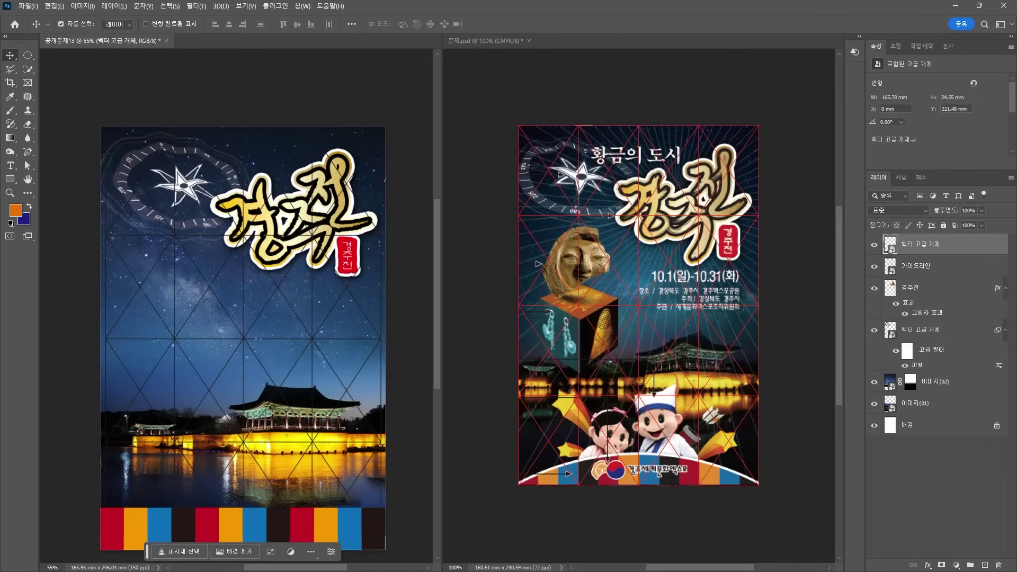
# Copy the 경주세계문화엑스포 logo from Illustrator, paste it into the Photoshop poster as a smart object, and place it on the stripe band
pyautogui.hotkey('alt', 'Tab')
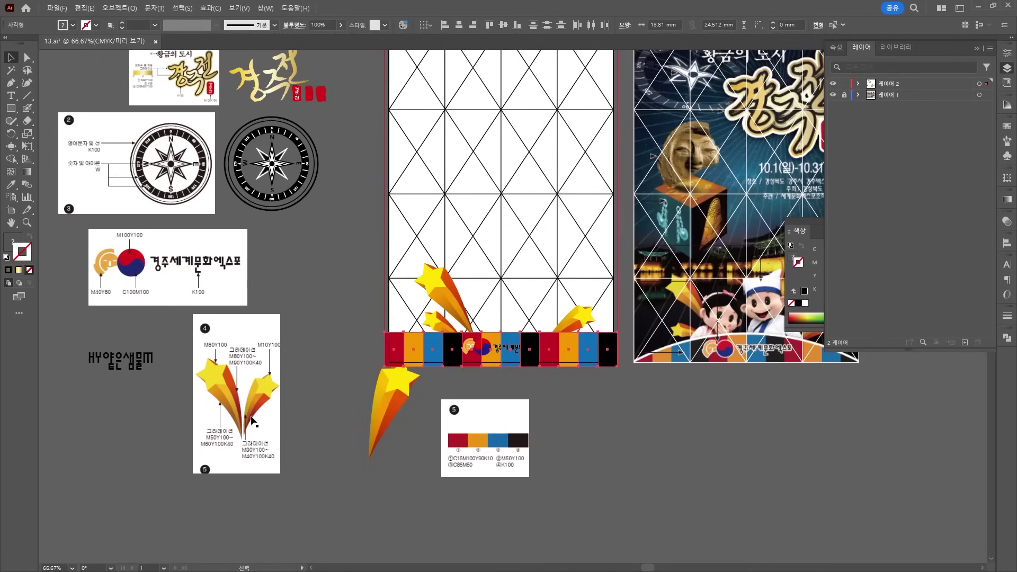
pyautogui.click(978, 7)
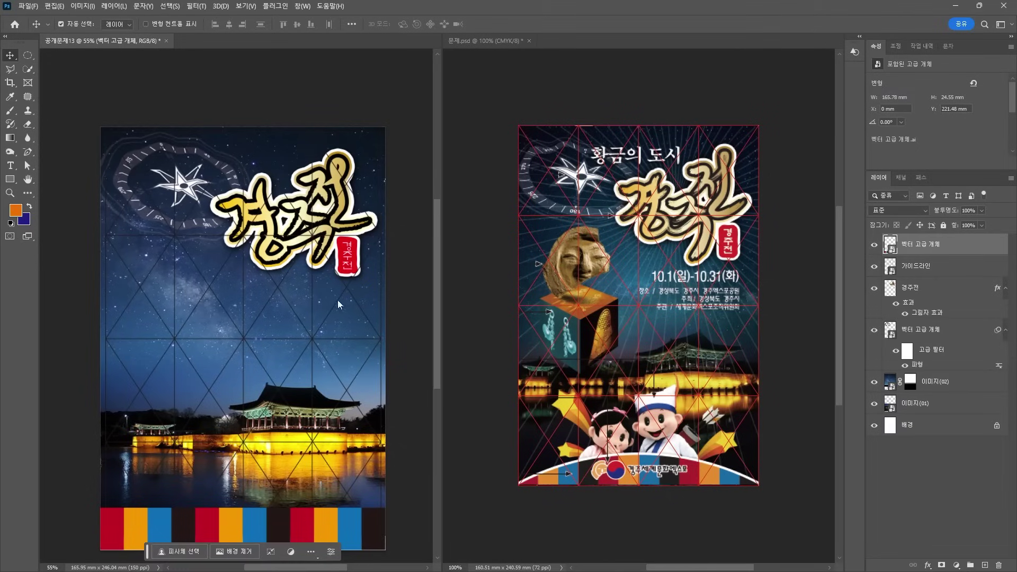
pyautogui.hotkey('ctrl', 'v')
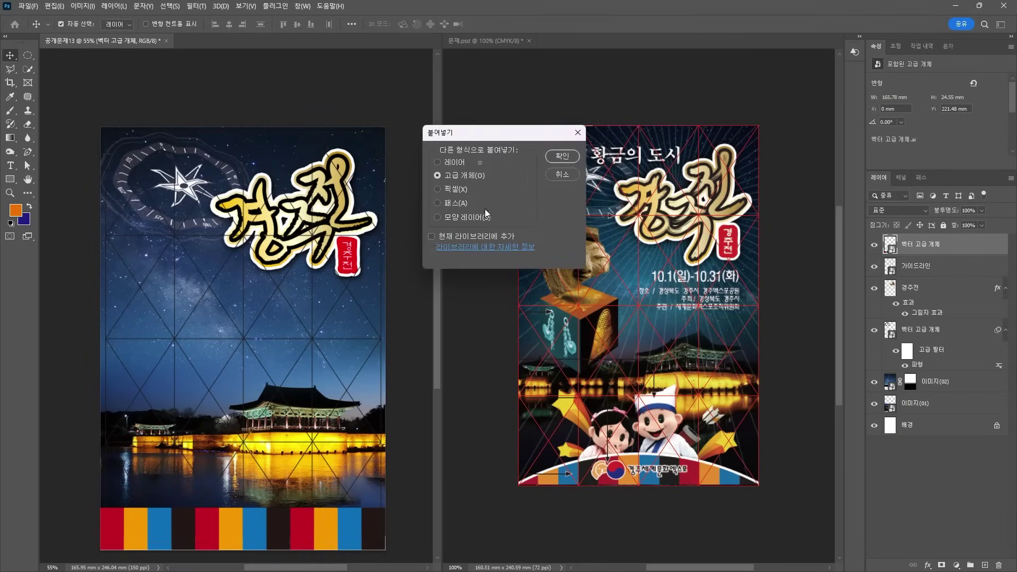
pyautogui.click(561, 154)
pyautogui.moveTo(228, 347); pyautogui.dragTo(227, 535)
pyautogui.press('Return')
# Add a white 5 px outside stroke layer style to the logo
pyautogui.click(928, 565)
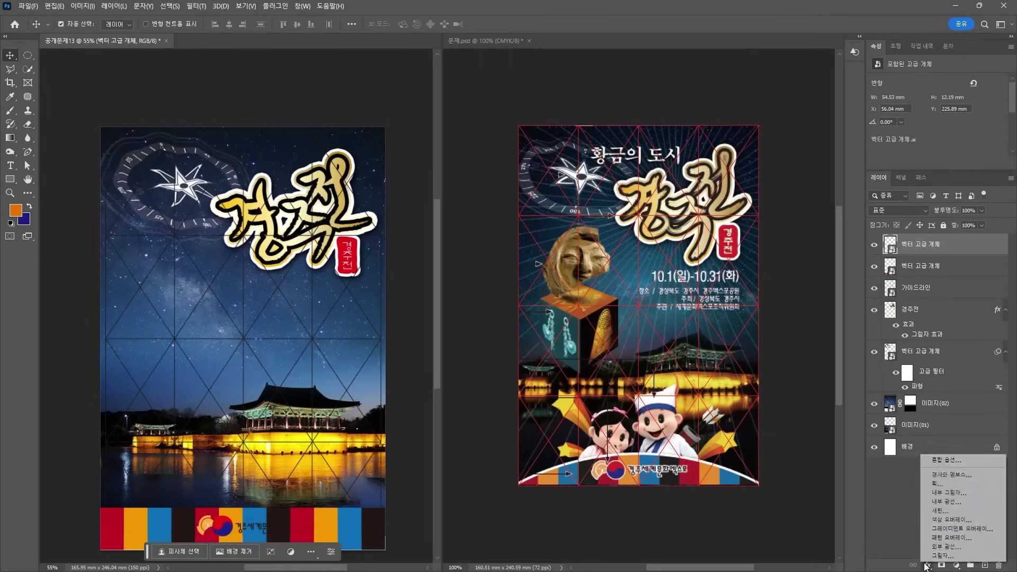
pyautogui.click(969, 486)
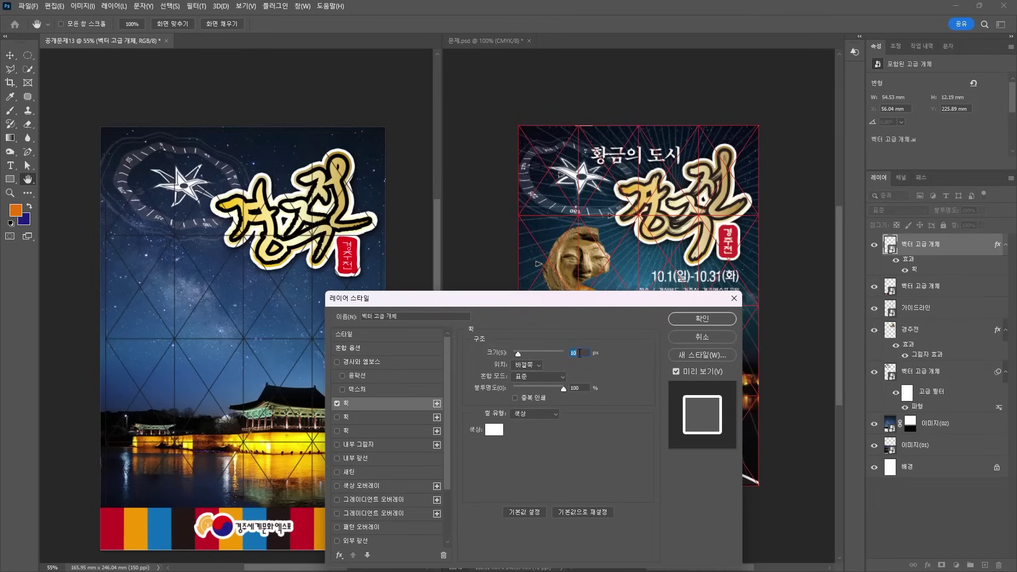
pyautogui.write('3')
pyautogui.press('BackSpace')
pyautogui.write('5')
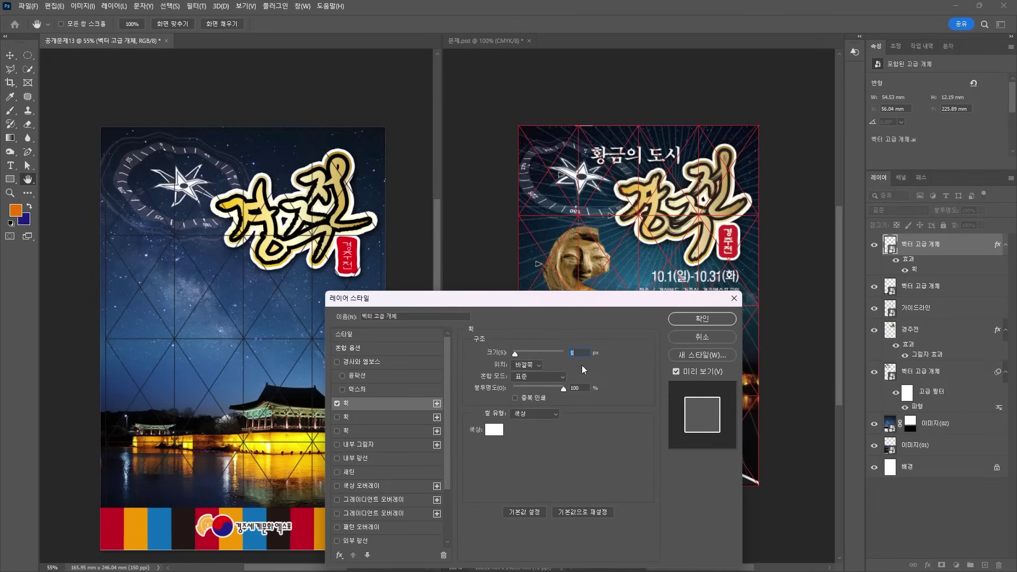
pyautogui.moveTo(495, 306)
pyautogui.mouseDown()
pyautogui.moveTo(177, 110)
pyautogui.moveTo(209, 106)
pyautogui.mouseUp()
pyautogui.press('Return')
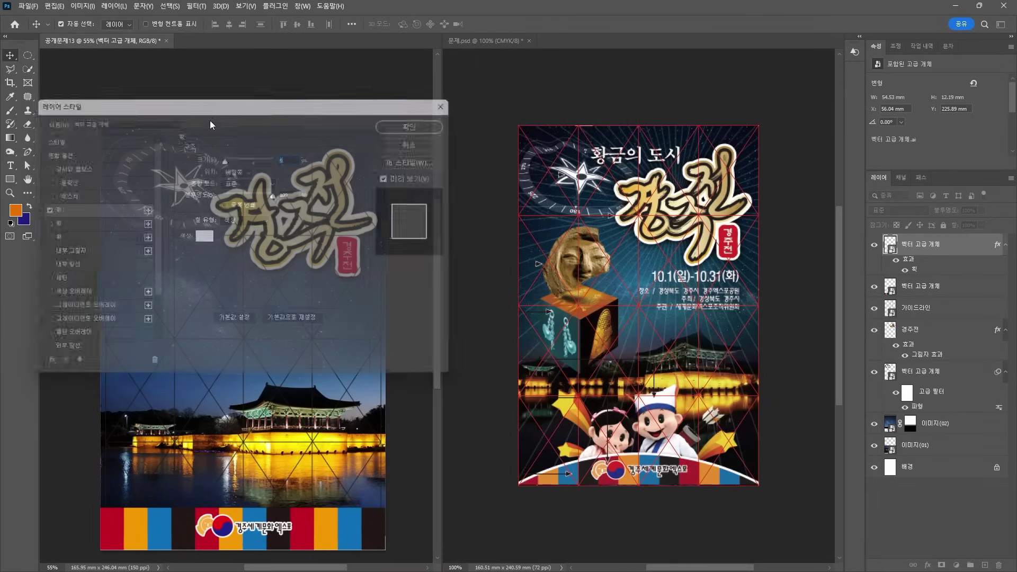
# Open the logo smart object in Illustrator, ungroup it, widen the gap between emblem and lettering, and return to Photoshop with the change saved
pyautogui.doubleClick(890, 244)
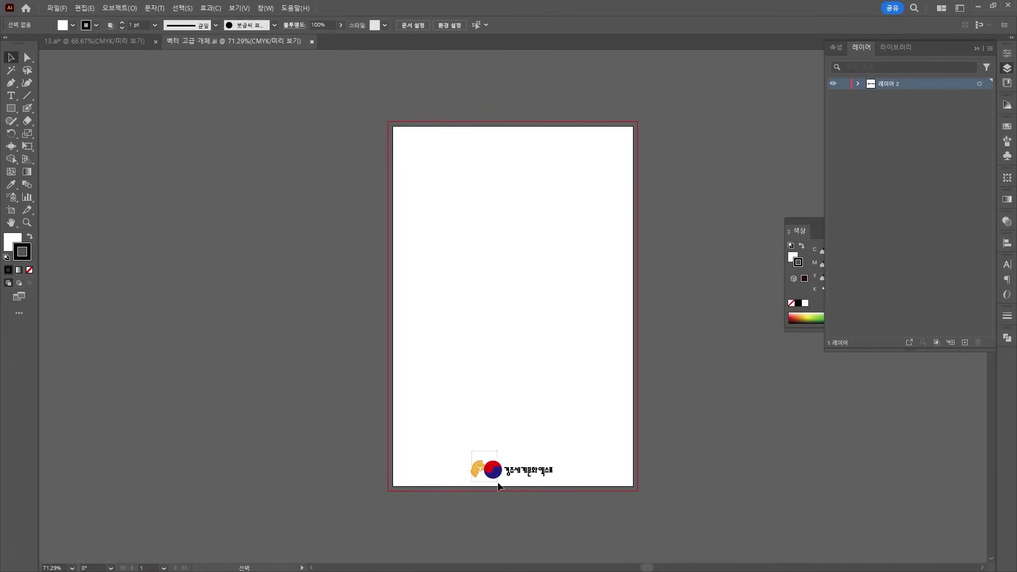
pyautogui.click(501, 476)
pyautogui.rightClick(503, 488)
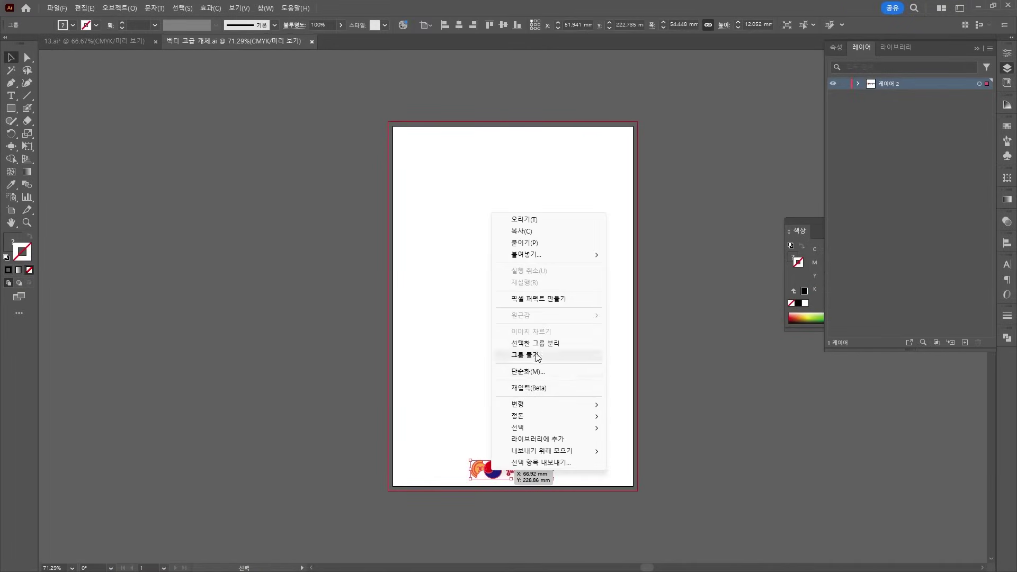
pyautogui.click(535, 354)
pyautogui.click(491, 471)
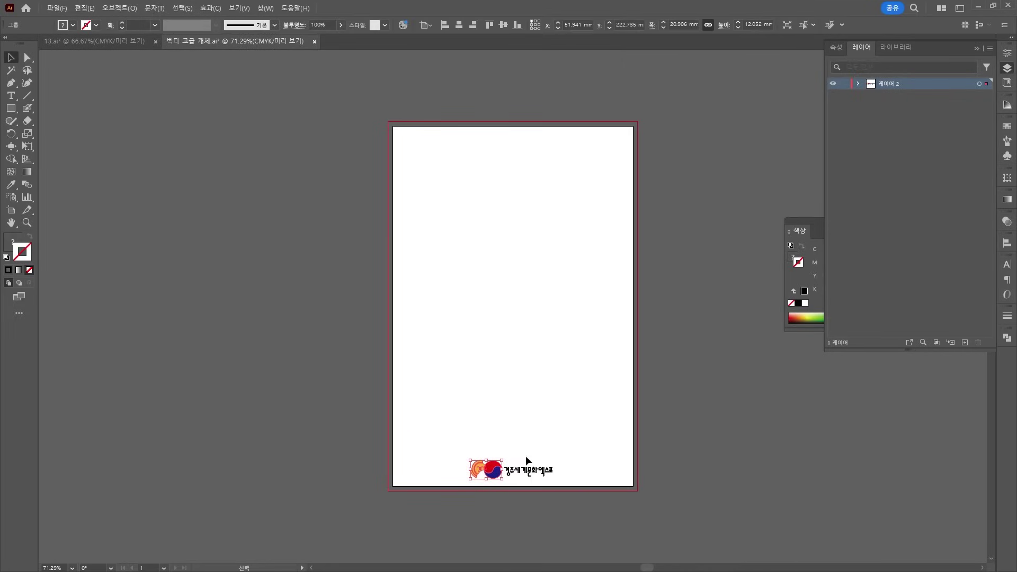
pyautogui.click(514, 490)
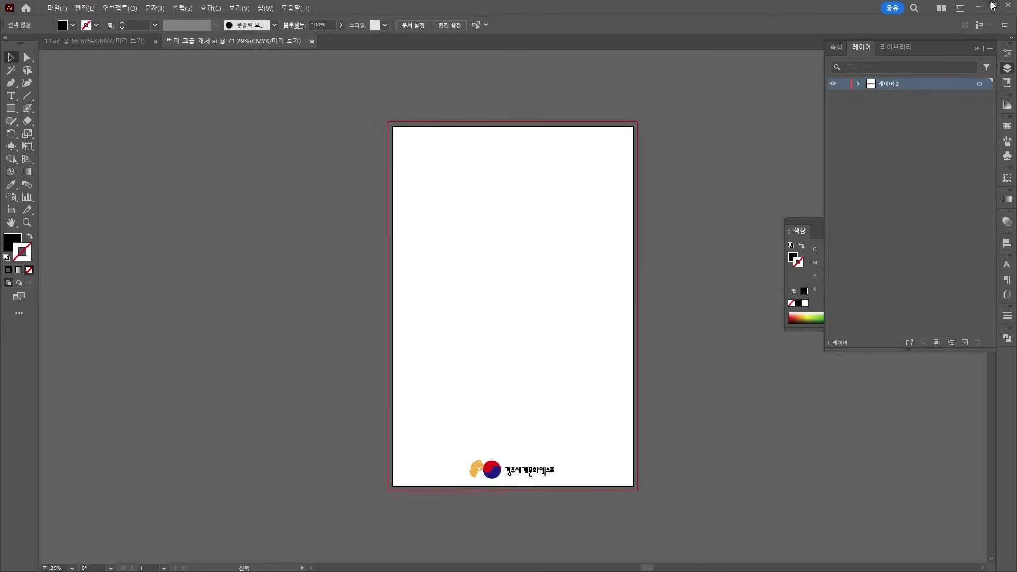
pyautogui.click(978, 6)
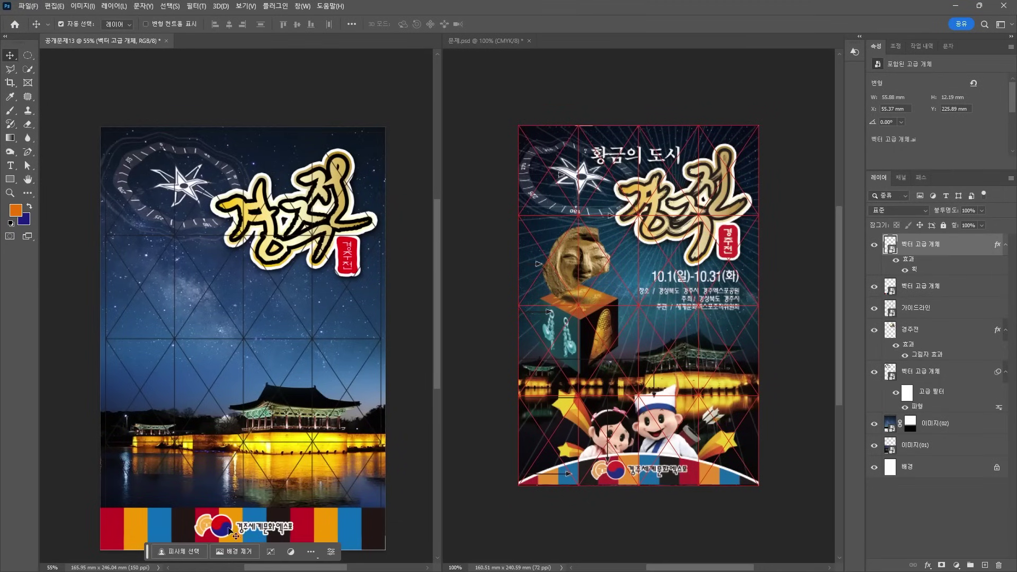
# Nudge the logo slightly down on the stripe band to a Y position of 226.22 mm, and select the stripe layer
pyautogui.moveTo(229, 528); pyautogui.dragTo(225, 528)
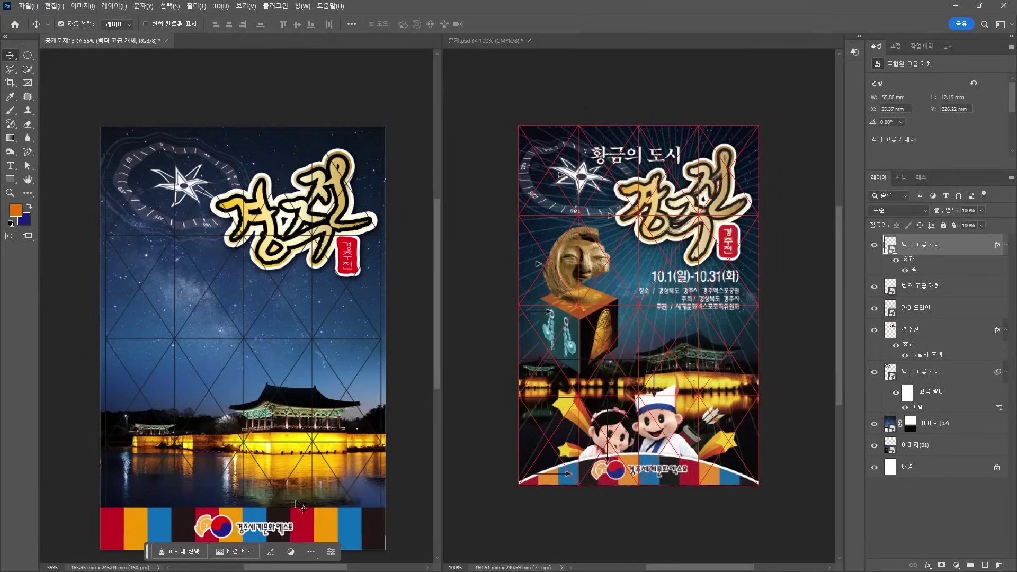
pyautogui.click(278, 523)
pyautogui.click(250, 535)
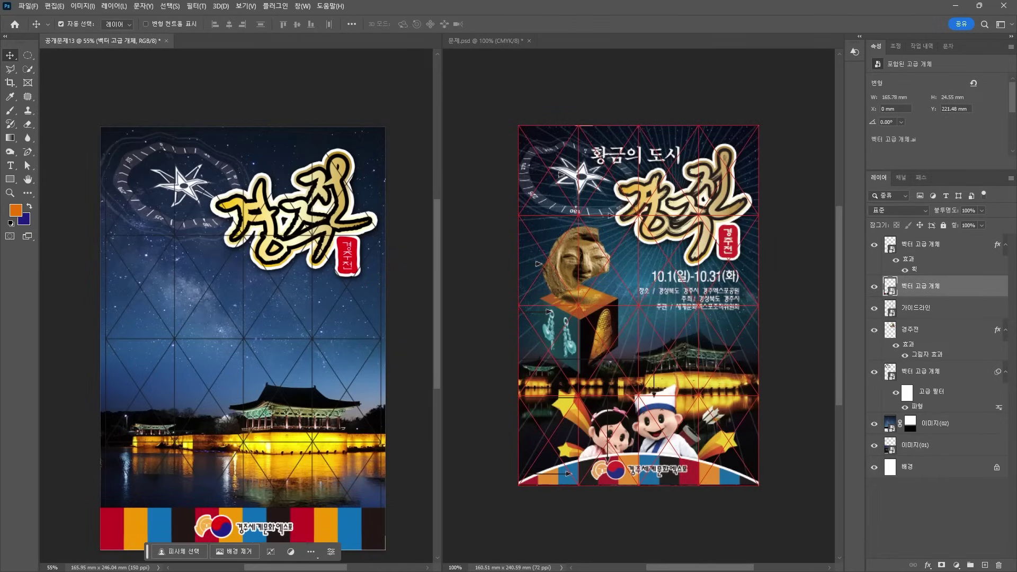
# Copy the left pair of shooting stars from 13.ai in Illustrator, paste it into the Photoshop poster, and place it at the poster's lower left
pyautogui.hotkey('alt', 'Tab')
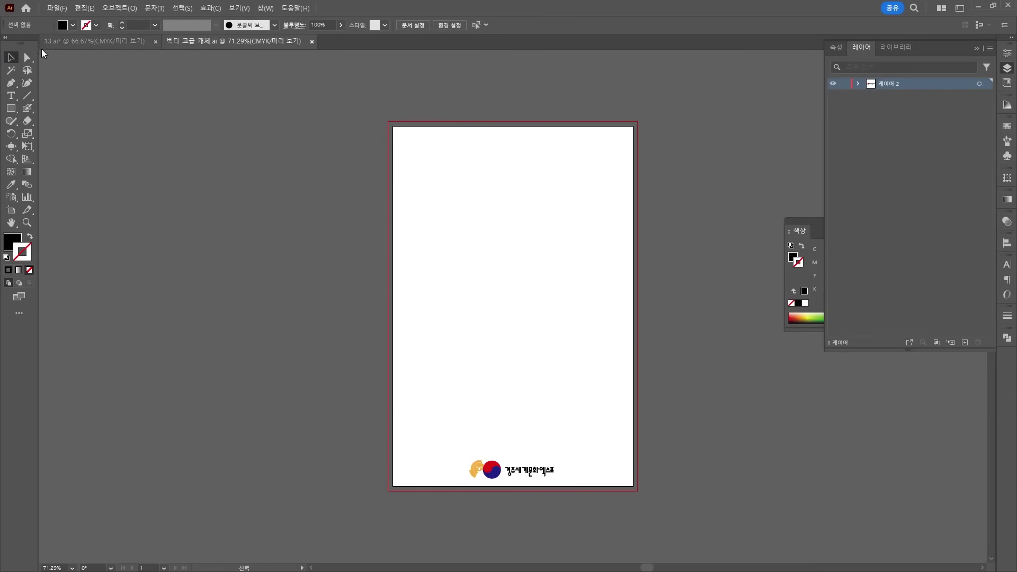
pyautogui.click(95, 41)
pyautogui.press('a')
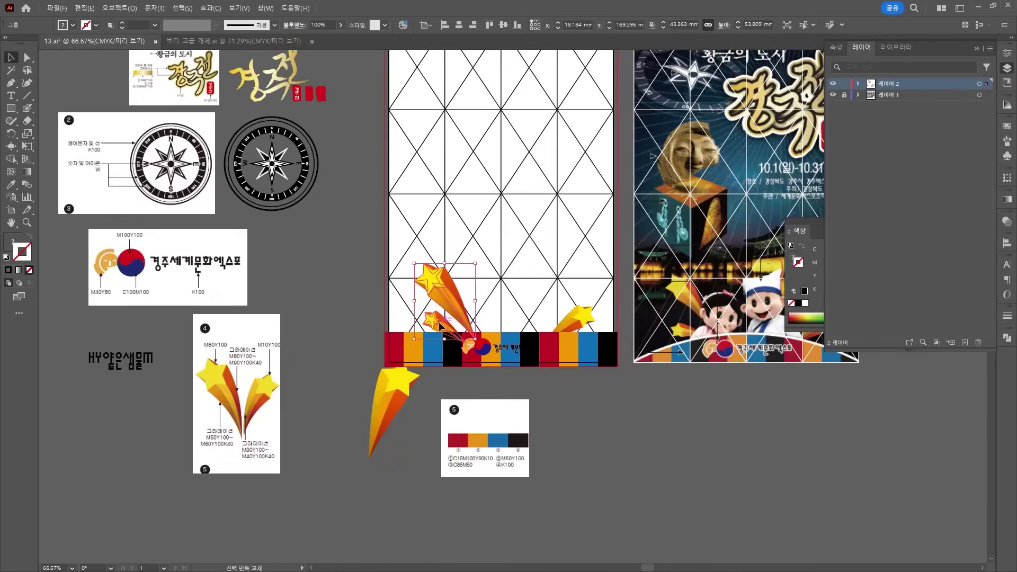
pyautogui.click(468, 327)
pyautogui.click(979, 8)
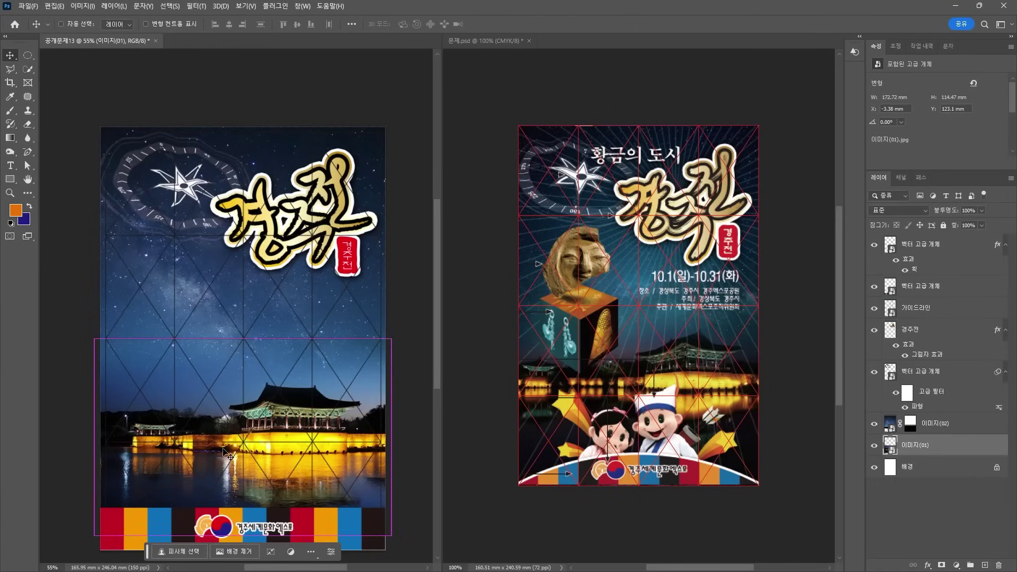
pyautogui.hotkey('ctrl', 'v')
pyautogui.press('Return')
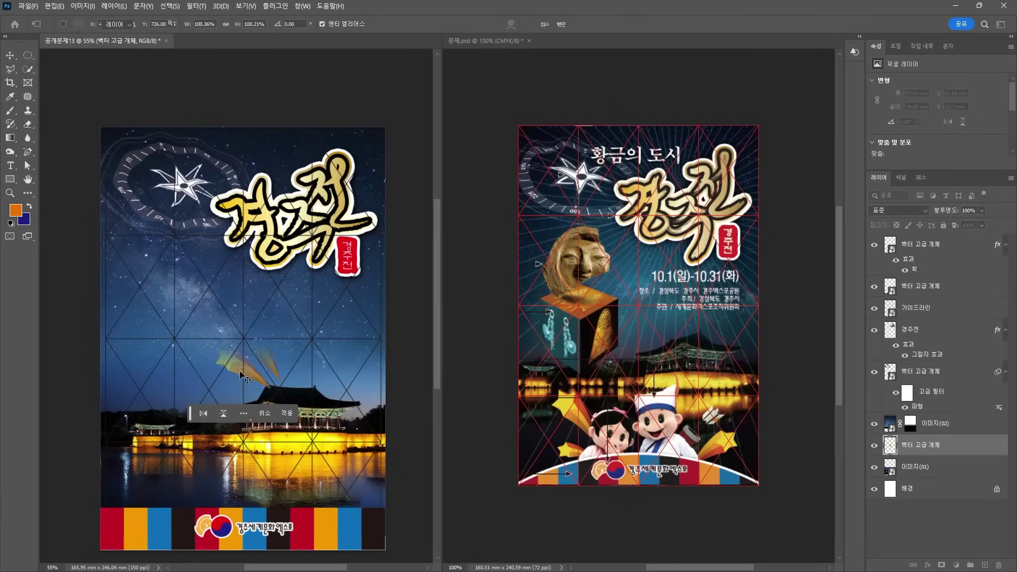
pyautogui.moveTo(238, 329); pyautogui.dragTo(163, 460)
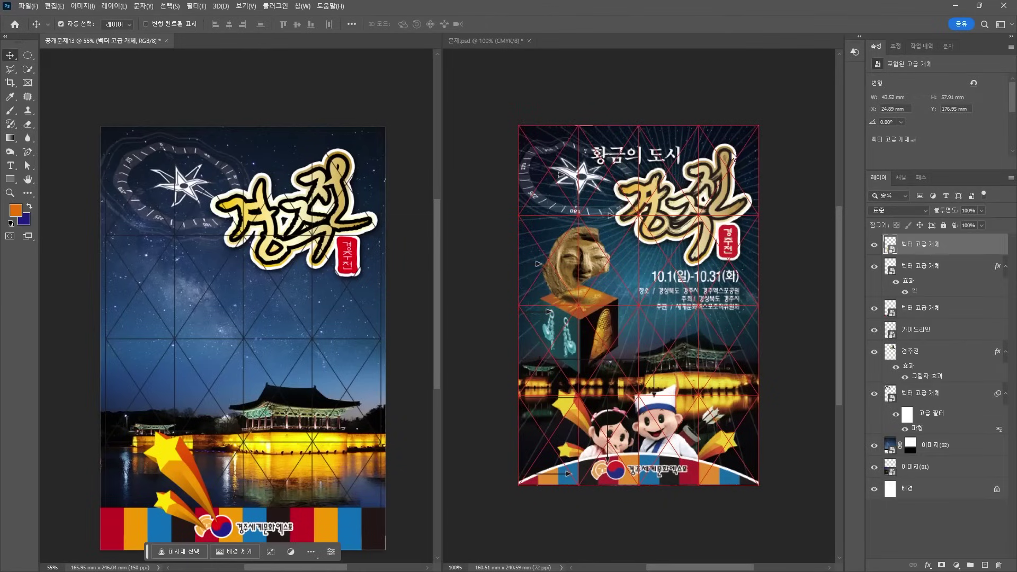
# Paste the right shooting star as a smart object above the 이미지(01) layer and place it near the stripe band's right end
pyautogui.click(925, 466)
pyautogui.hotkey('ctrl', 'v')
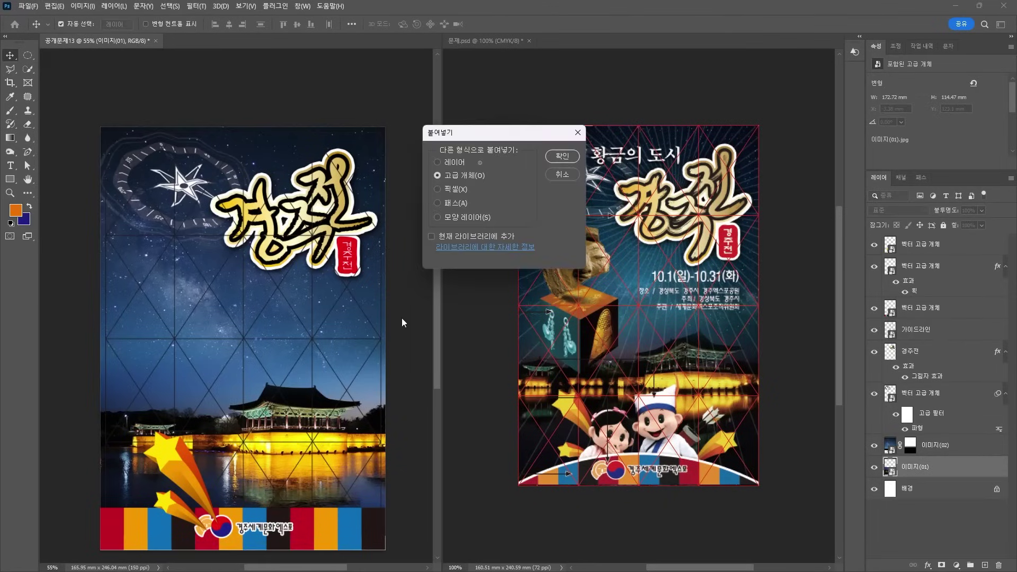
pyautogui.press('Return')
pyautogui.press('Return')
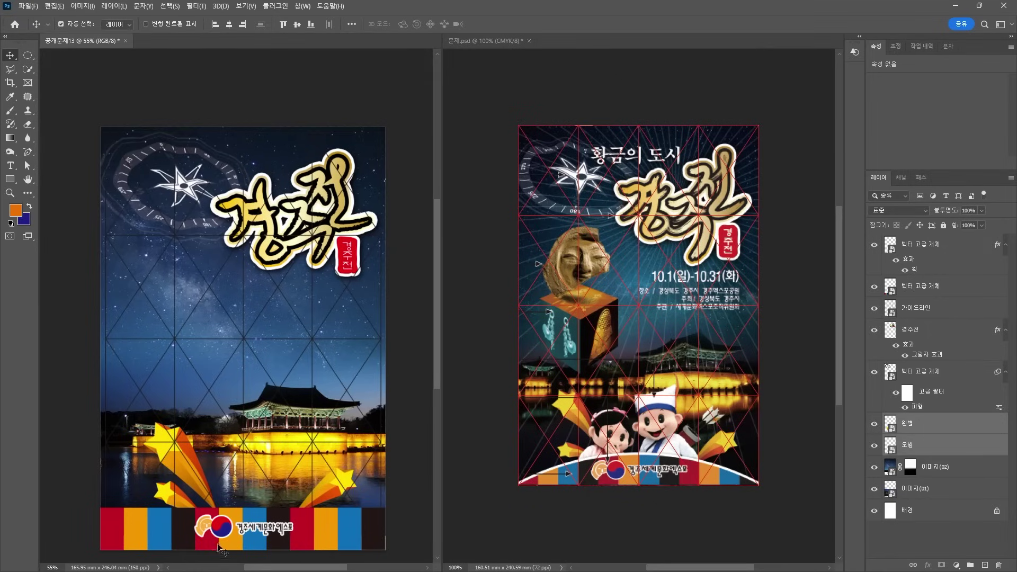
# Draw an orange ellipse shape about 1130 × 704 px, starting near the upper left of the stripe band and extending below the poster
pyautogui.scroll(-2, 117, 509)
pyautogui.scroll(-4, 118, 477)
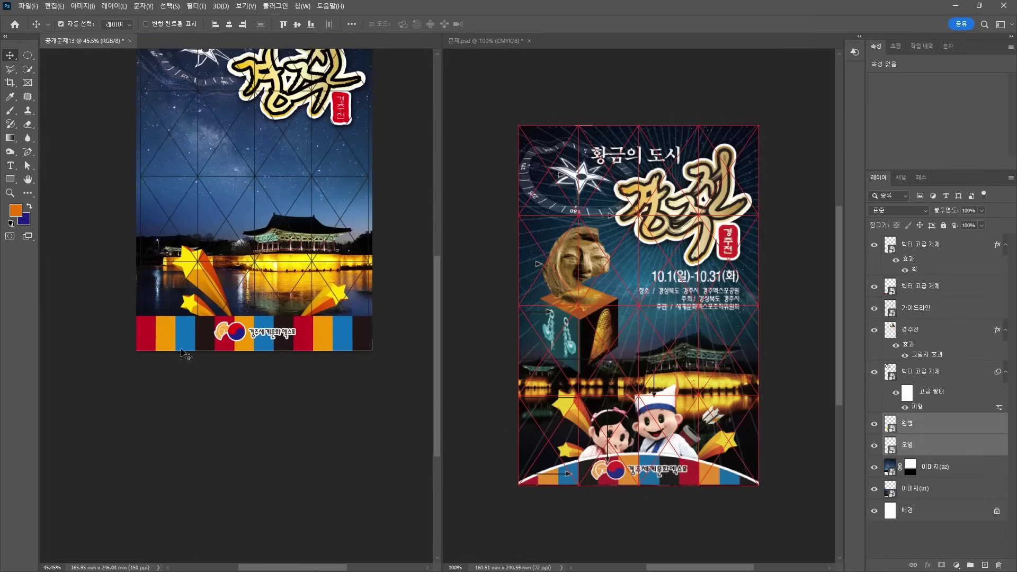
pyautogui.click(10, 179)
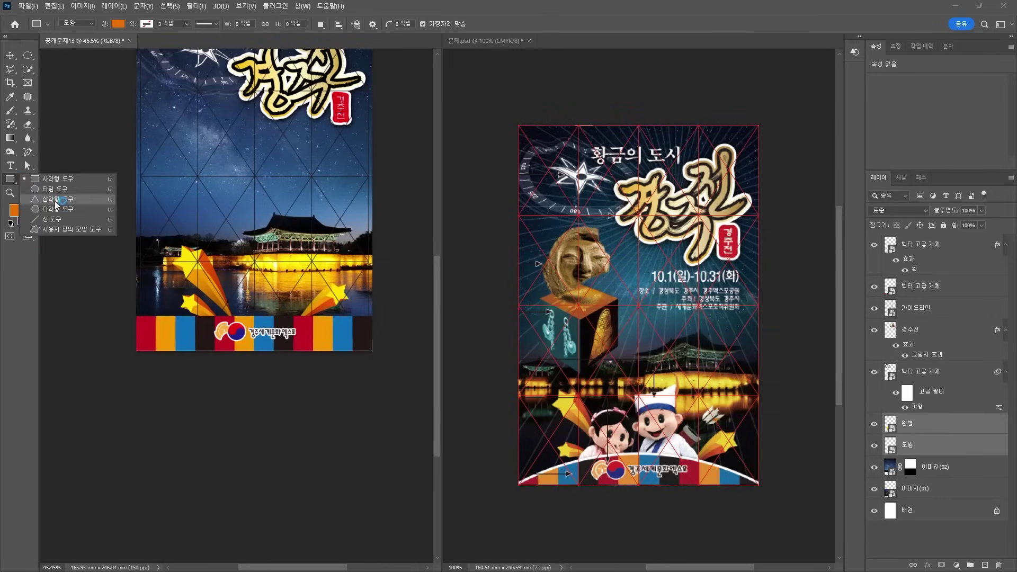
pyautogui.click(223, 335)
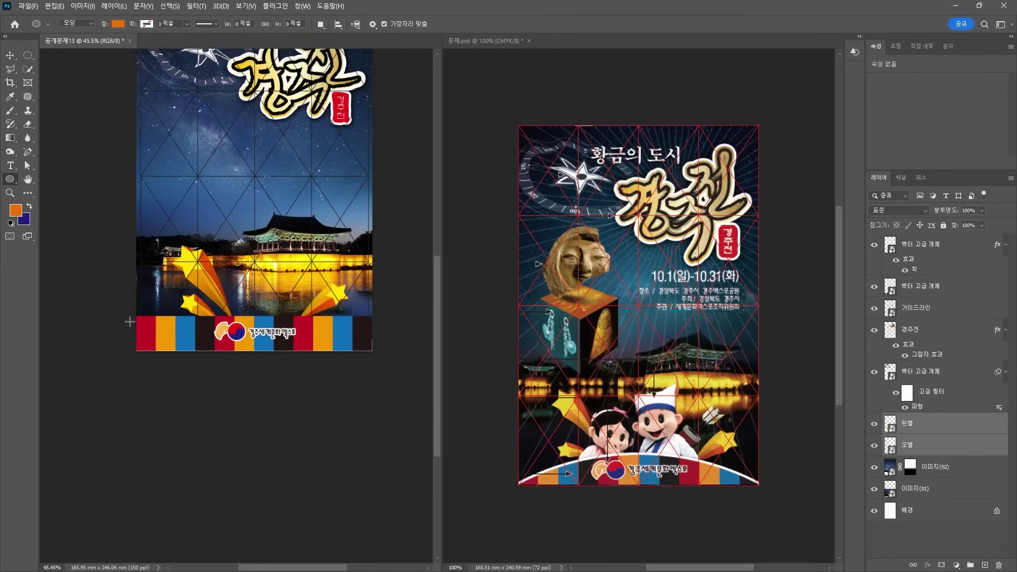
pyautogui.moveTo(127, 320); pyautogui.dragTo(399, 490)
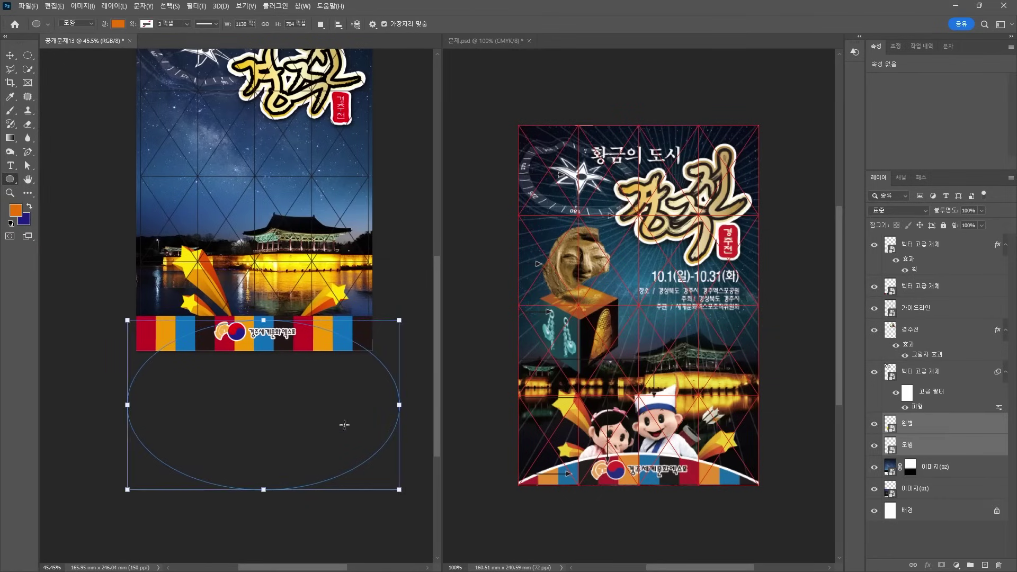
# Bring the ellipse layer to the top of the stack and shift the ellipse so its crest meets the stripe band's upper edge
pyautogui.press('v')
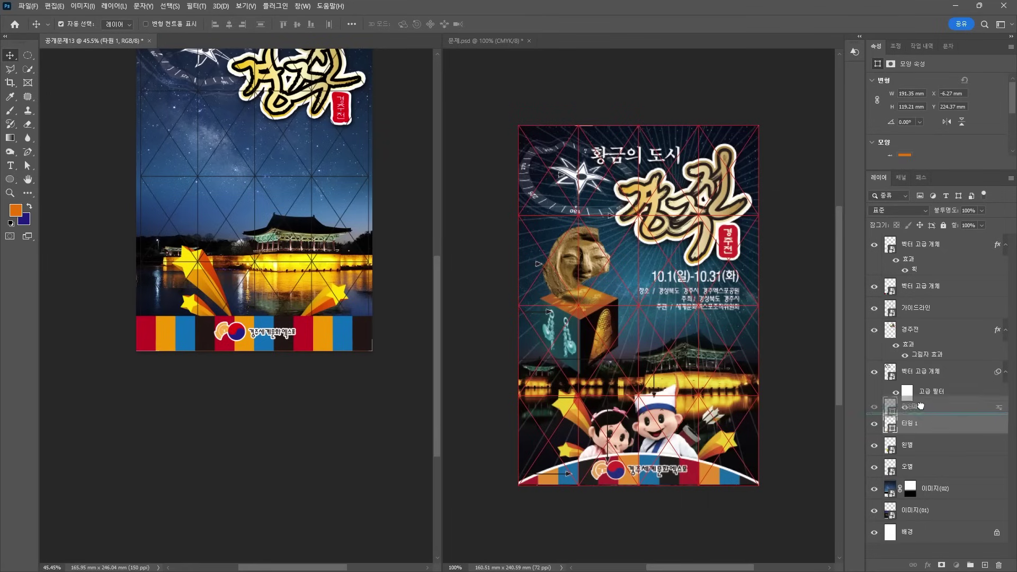
pyautogui.moveTo(912, 424); pyautogui.dragTo(912, 241)
pyautogui.moveTo(241, 339); pyautogui.dragTo(229, 329)
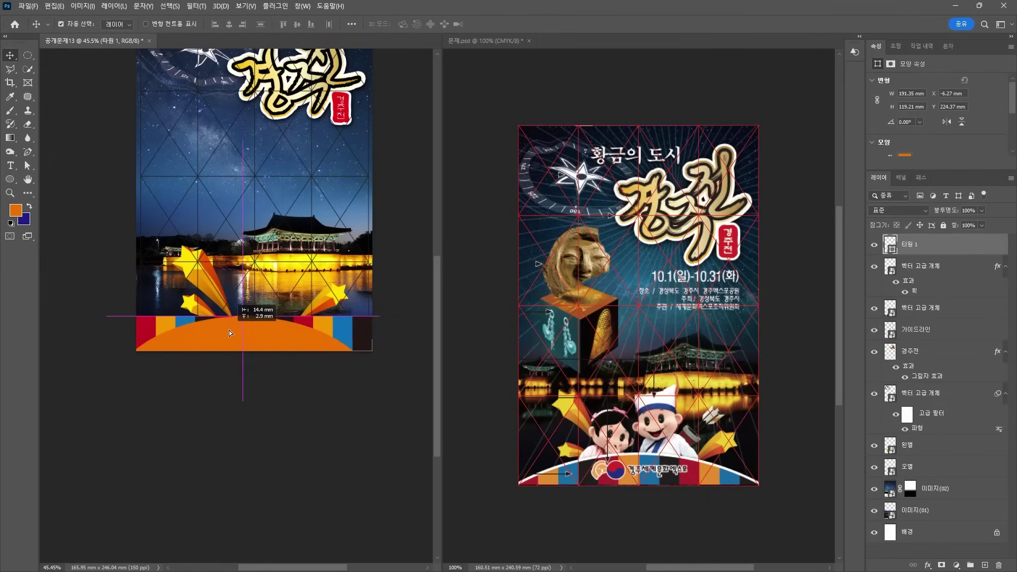
# Widen the ellipse to about 210 mm so its arc spans the full poster width
pyautogui.hotkey('ctrl', 't')
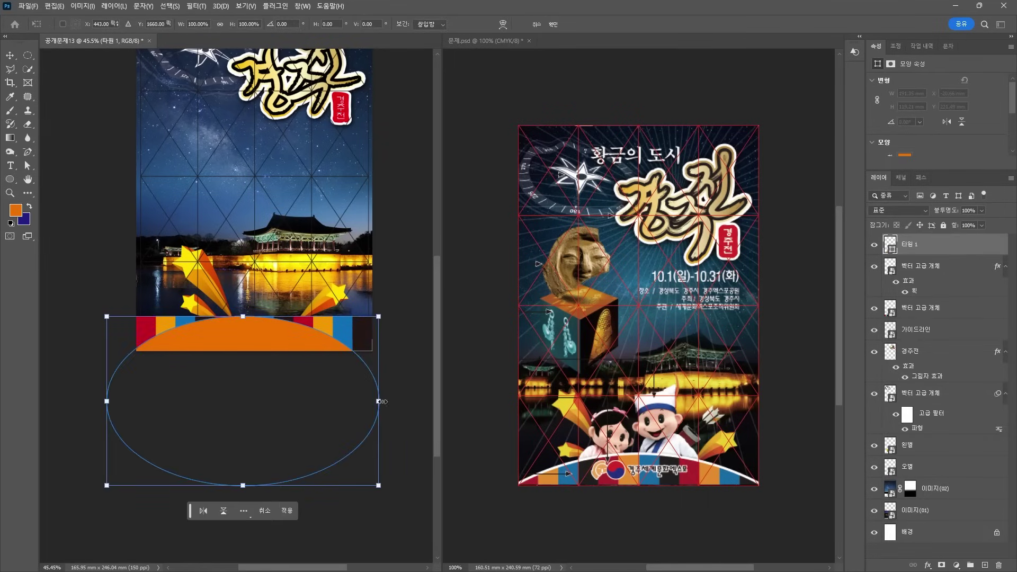
pyautogui.moveTo(383, 402); pyautogui.dragTo(404, 402)
pyautogui.press('Return')
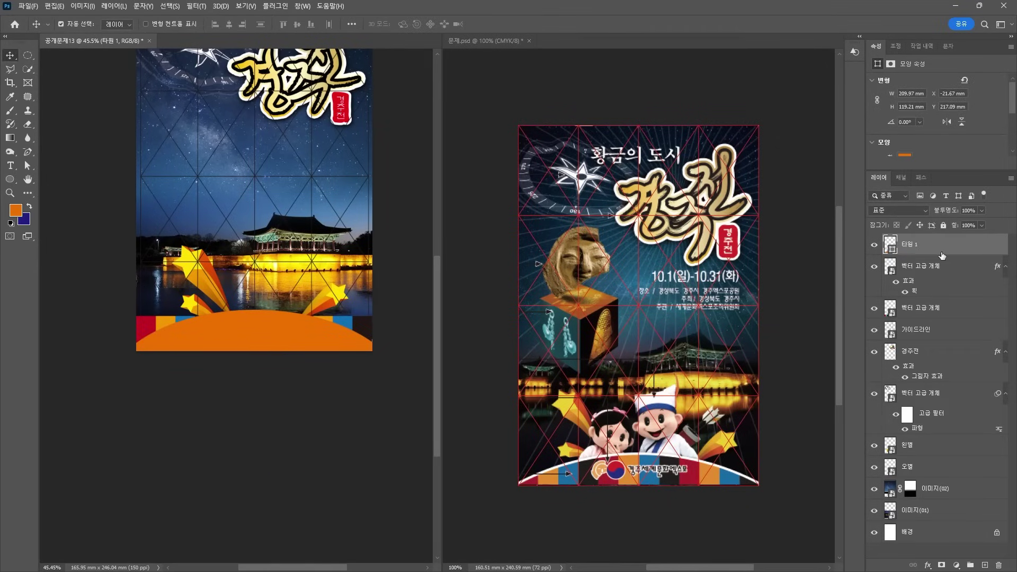
# Move the ellipse layer directly beneath the stripe band layer and clip the stripes to the ellipse
pyautogui.moveTo(931, 249); pyautogui.dragTo(903, 308)
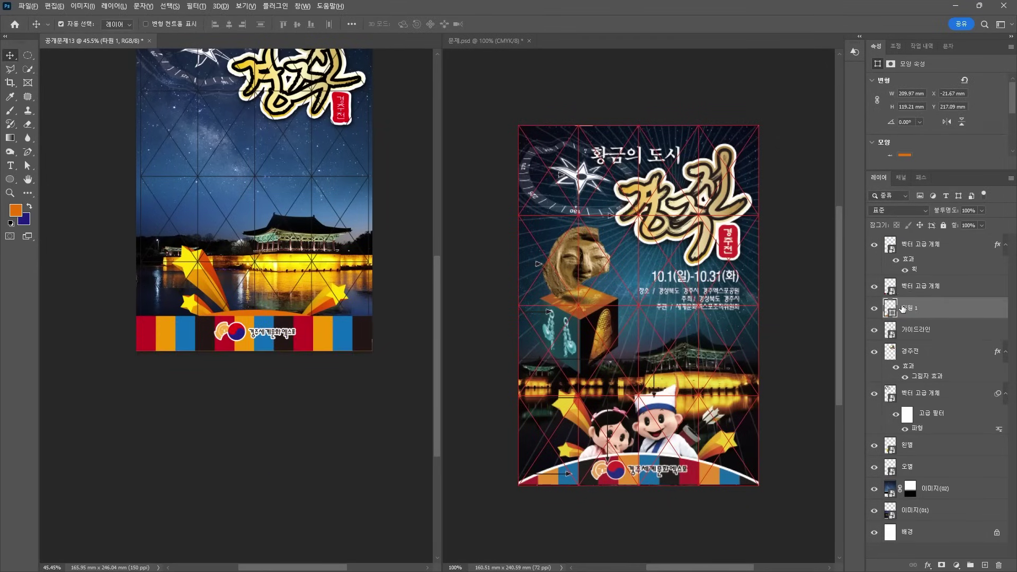
pyautogui.keyDown('alt'); pyautogui.click(904, 293); pyautogui.keyUp('alt')
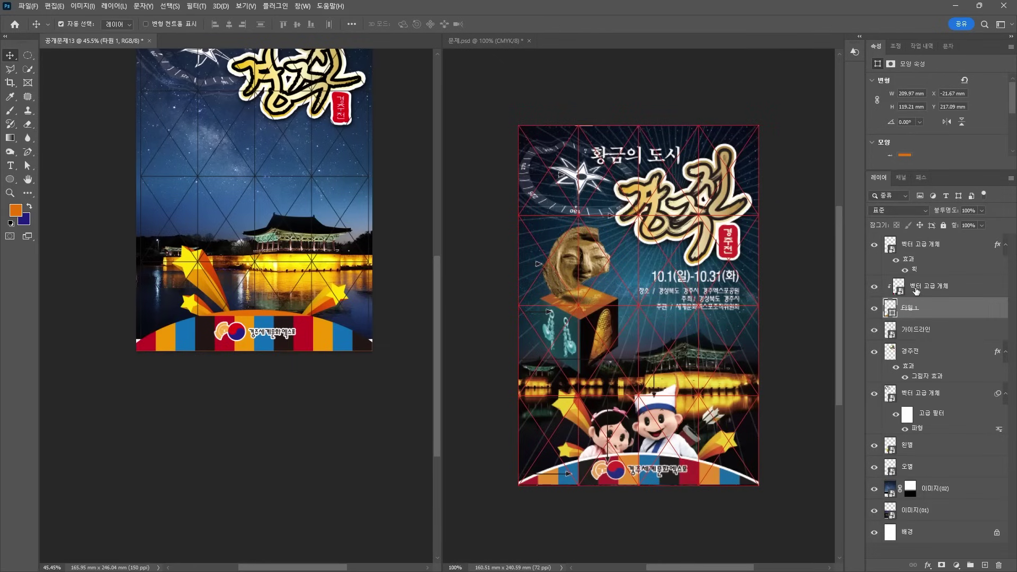
# Add a white outside stroke to the ellipse layer so the arch gets a white outline
pyautogui.click(928, 565)
pyautogui.click(945, 484)
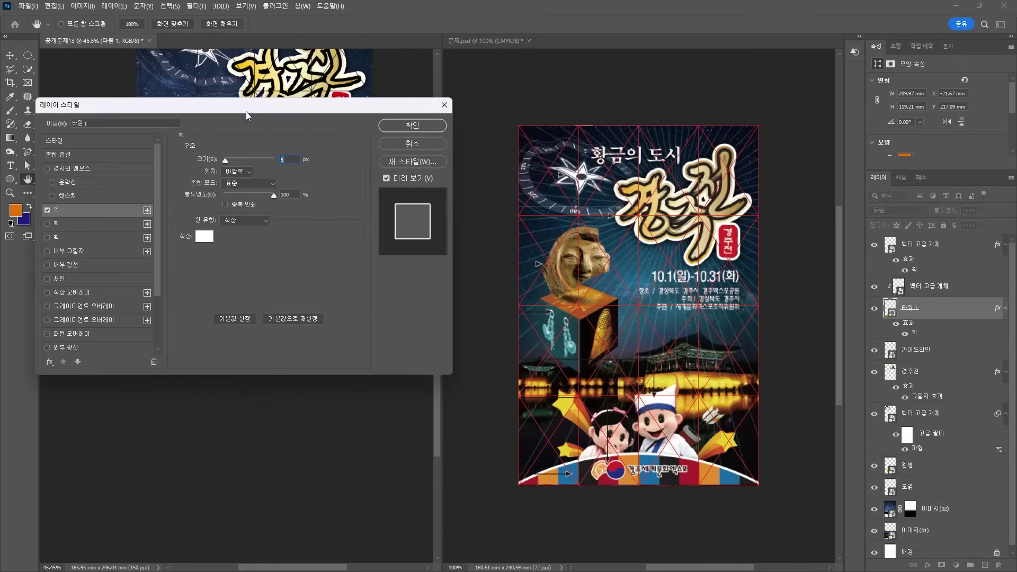
pyautogui.moveTo(267, 112); pyautogui.dragTo(323, 324)
pyautogui.moveTo(280, 373); pyautogui.dragTo(287, 370)
pyautogui.moveTo(295, 319)
pyautogui.mouseDown()
pyautogui.moveTo(513, 265)
pyautogui.moveTo(535, 229)
pyautogui.moveTo(0, 375)
pyautogui.moveTo(0, 362)
pyautogui.mouseUp()
pyautogui.click(68, 379)
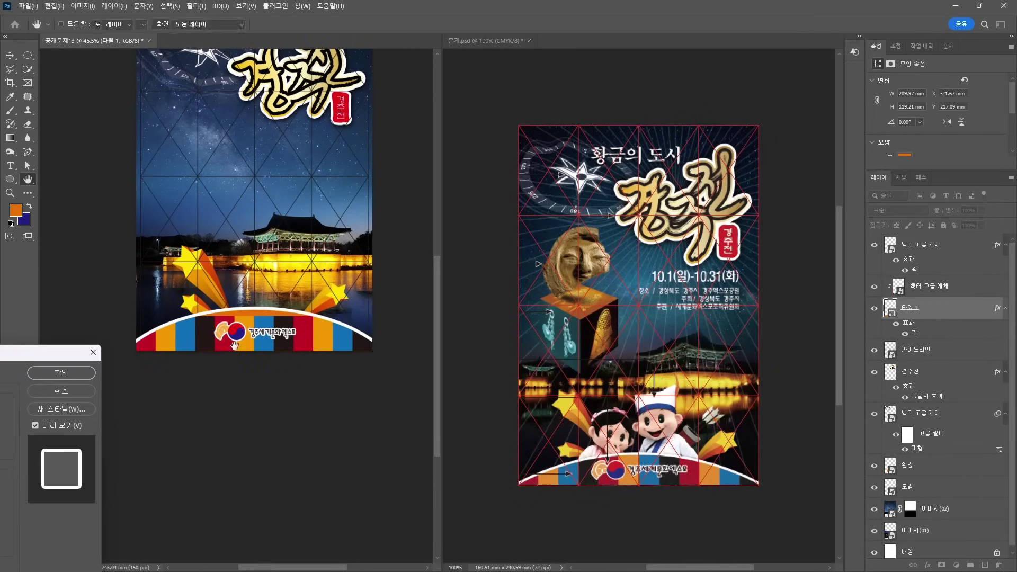
# Stretch the clipped stripe band to about 34 mm high so it fills the arch up to its crest
pyautogui.click(325, 347)
pyautogui.click(354, 455)
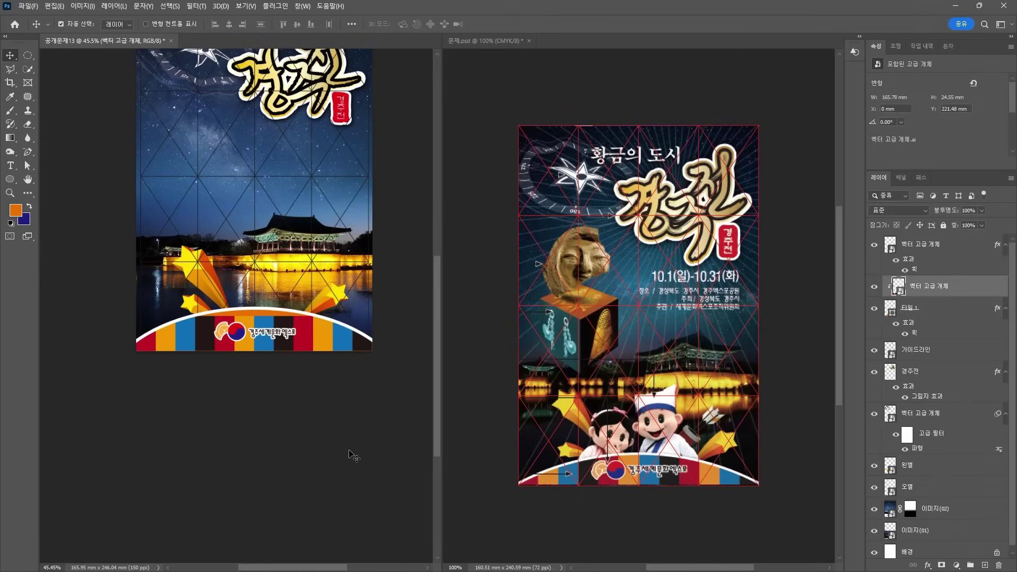
pyautogui.click(948, 286)
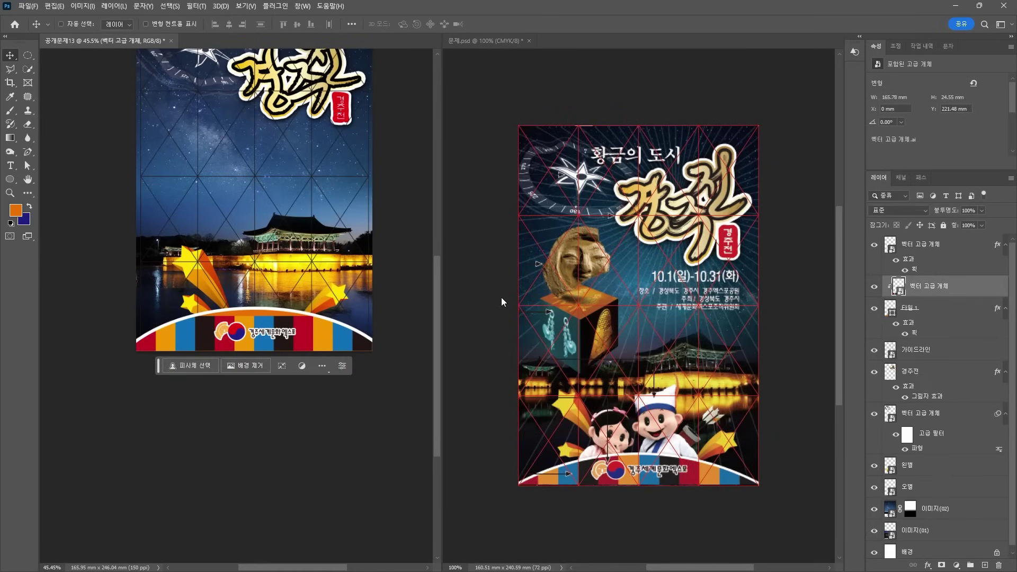
pyautogui.hotkey('ctrl', 't')
pyautogui.press('Return')
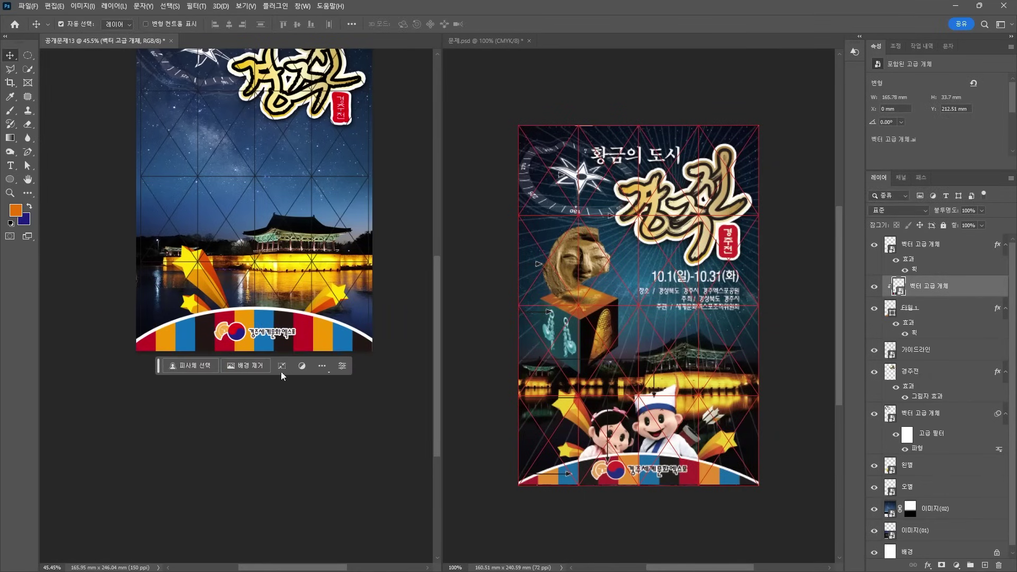
pyautogui.moveTo(265, 335); pyautogui.dragTo(266, 335)
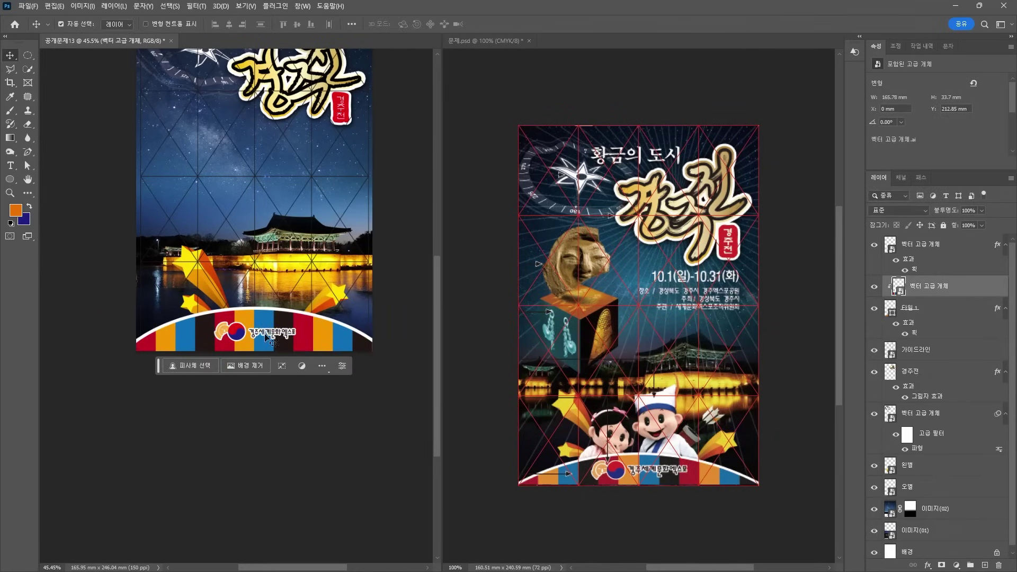
# Lower the ellipse and stripes slightly together and enlarge the stripe band to about 169 × 34 mm
pyautogui.click(940, 308)
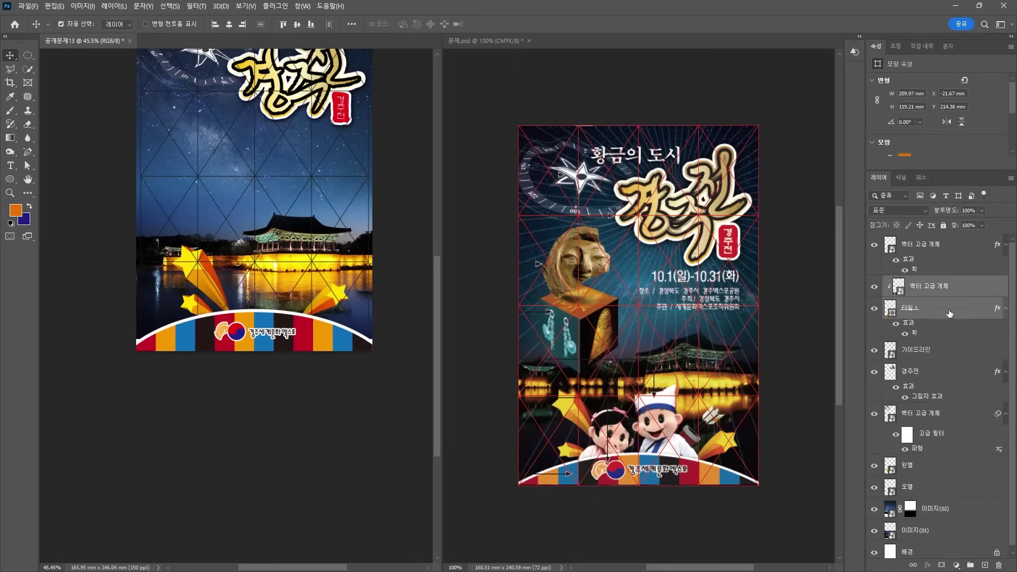
pyautogui.click(242, 333)
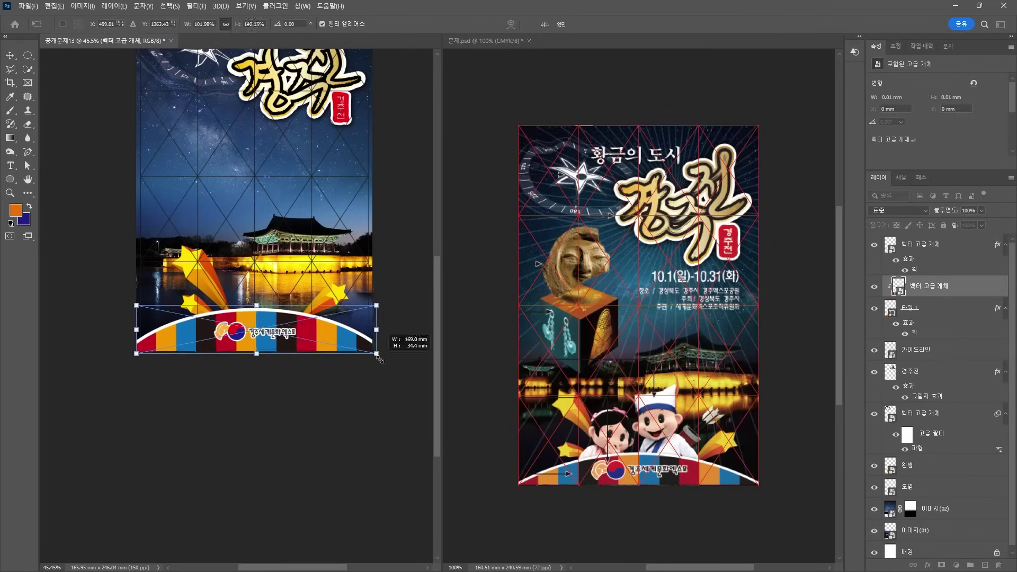
pyautogui.click(243, 494)
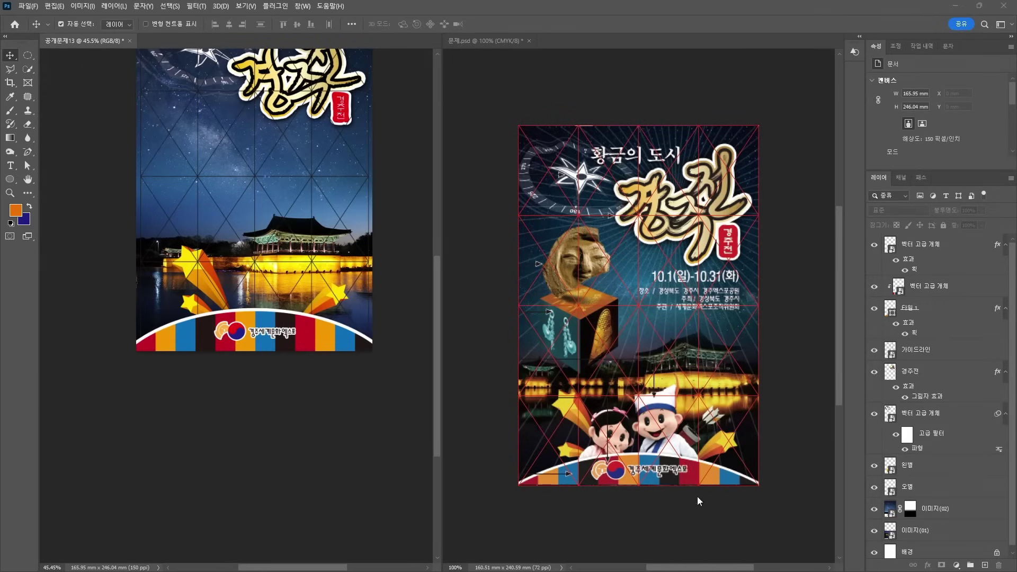
pyautogui.moveTo(301, 136); pyautogui.dragTo(270, 201)
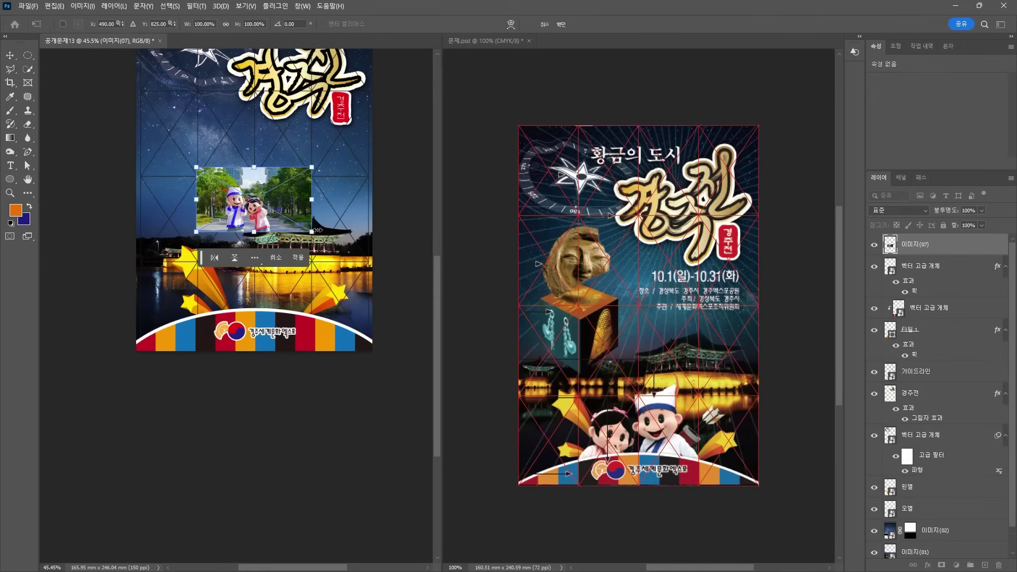
pyautogui.moveTo(316, 230); pyautogui.dragTo(399, 268)
pyautogui.moveTo(264, 223); pyautogui.dragTo(288, 225)
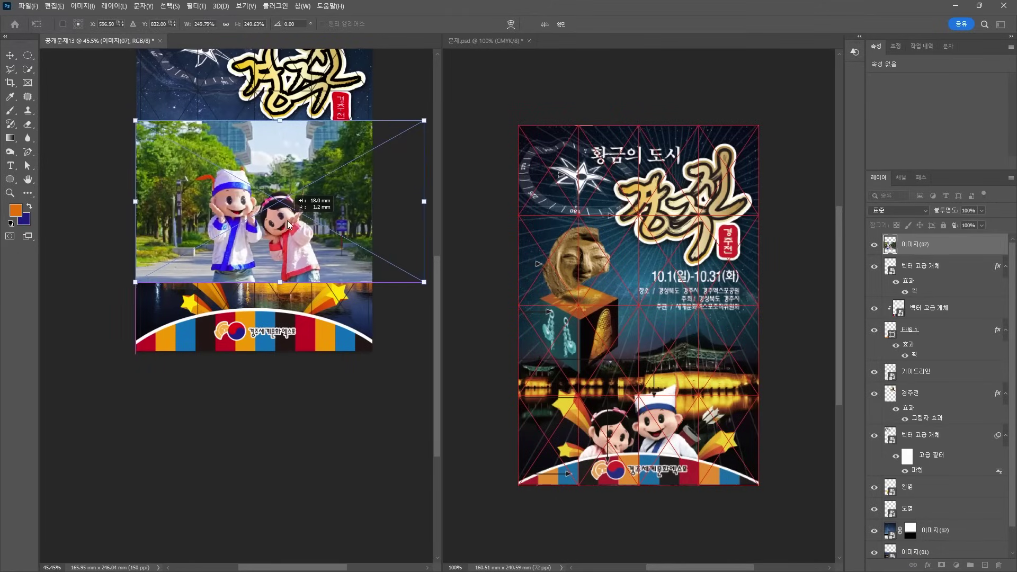
pyautogui.press('Escape')
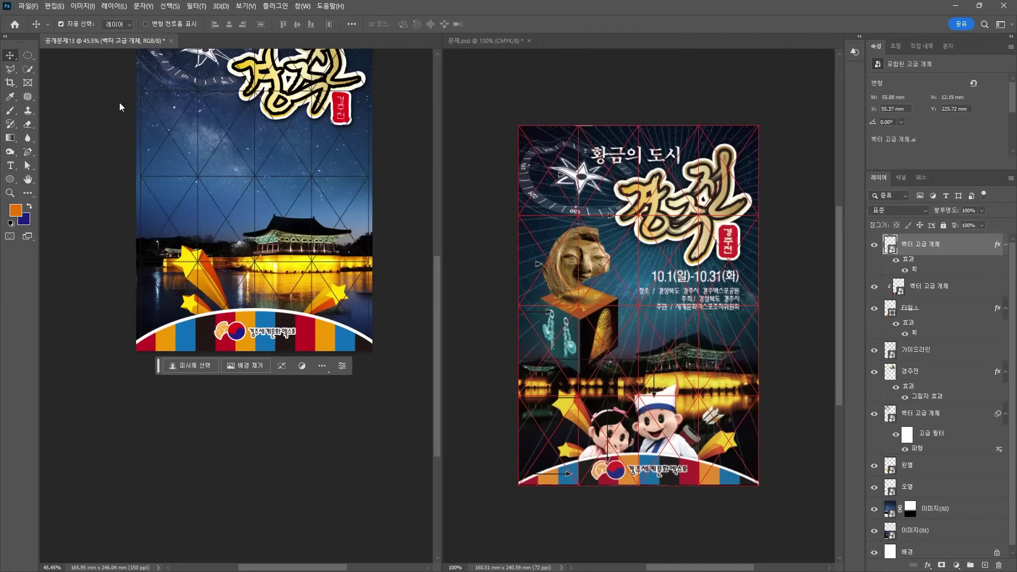
# Open 이미지(07).jpg as its own document and select the blue-trimmed mascot's body with the Quick Selection tool
pyautogui.moveTo(270, 8); pyautogui.dragTo(265, 41)
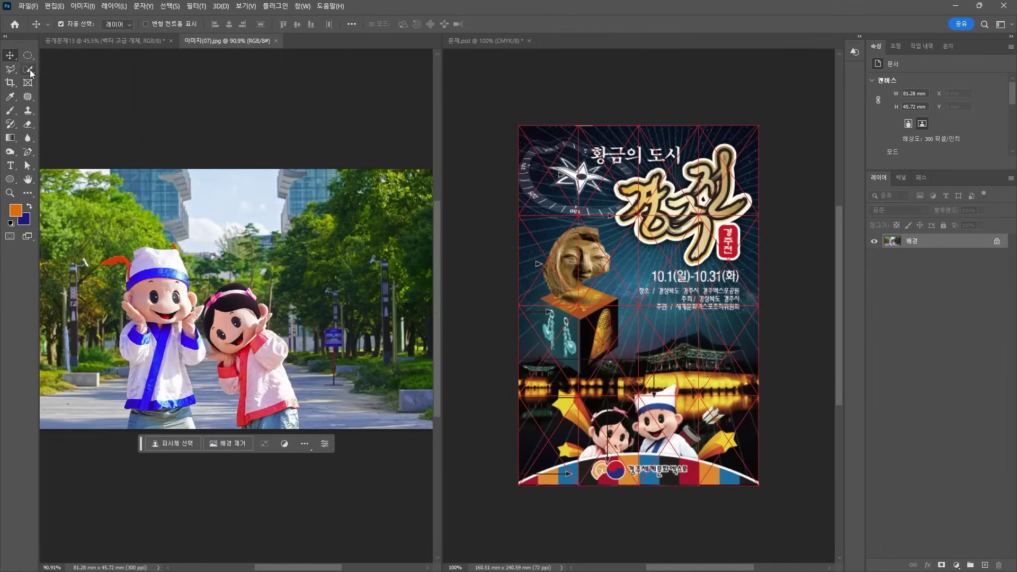
pyautogui.click(30, 71)
pyautogui.moveTo(159, 317); pyautogui.dragTo(158, 401)
pyautogui.moveTo(173, 329); pyautogui.dragTo(167, 419)
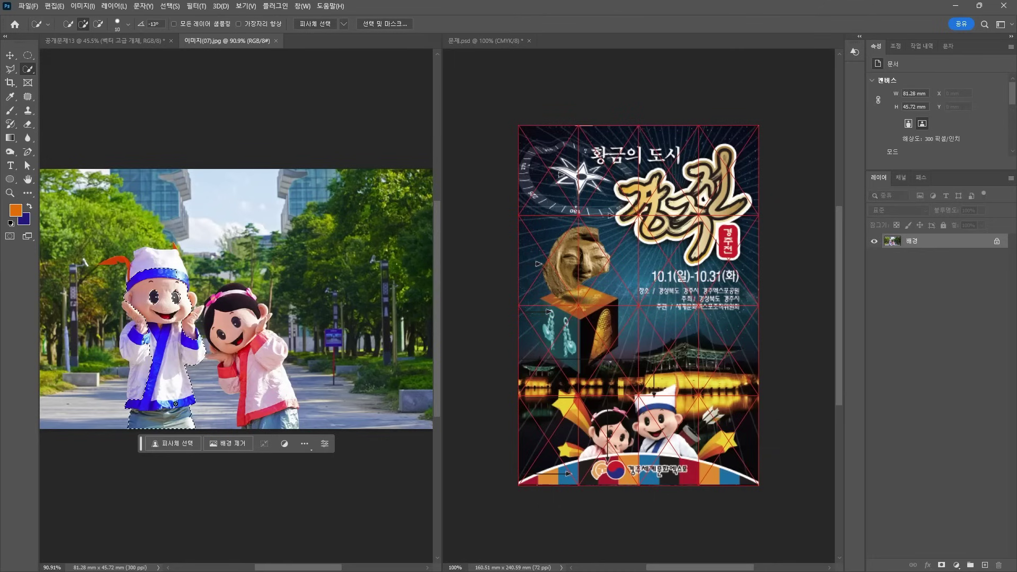
# Extend the mascot selection with a smaller brush to include the orange feather on its hat
pyautogui.scroll(3, 173, 306)
pyautogui.press('[')
pyautogui.press('[')
pyautogui.press('[')
pyautogui.press('[')
pyautogui.moveTo(103, 245); pyautogui.dragTo(69, 235)
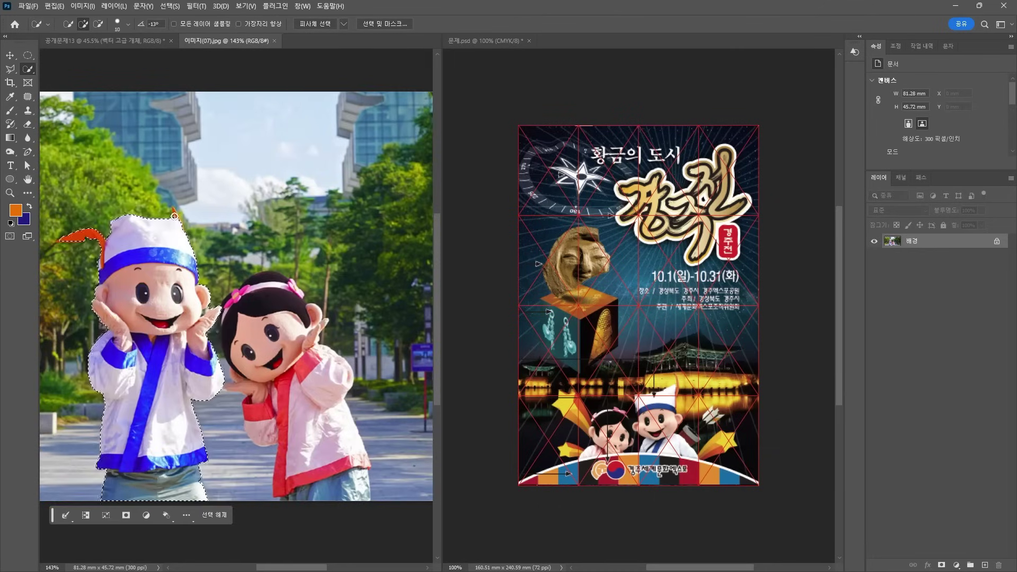
# Copy the selected blue-trimmed mascot into the poster, move it down over the pavilion and flip it horizontally
pyautogui.hotkey('ctrl', 'c')
pyautogui.click(119, 40)
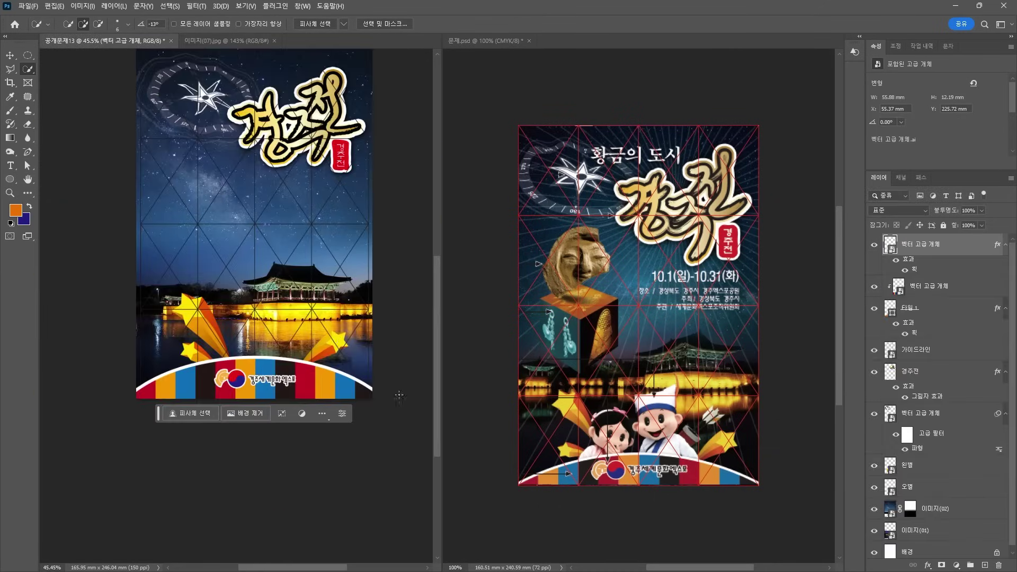
pyautogui.hotkey('ctrl', 'v')
pyautogui.hotkey('ctrl', 't')
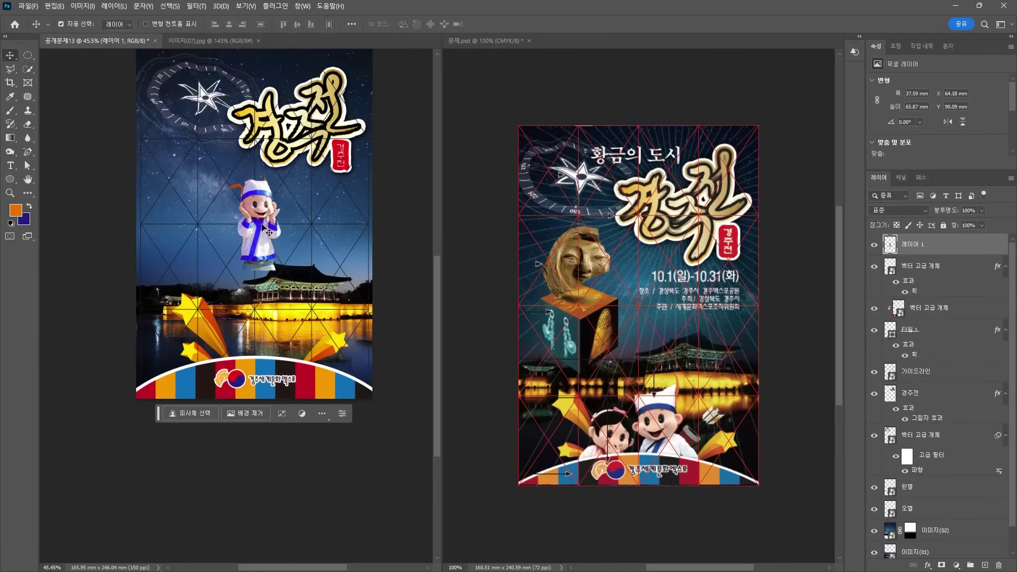
pyautogui.moveTo(269, 228); pyautogui.dragTo(279, 288)
pyautogui.rightClick(280, 289)
pyautogui.click(321, 494)
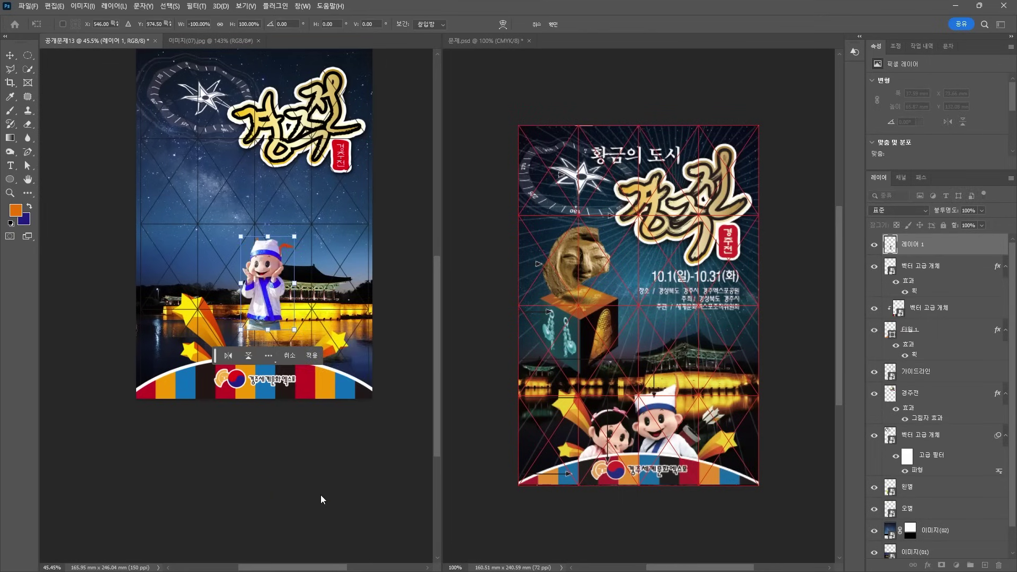
# Enlarge the blue-trimmed mascot to about 54 × 95 mm and place it over the right half of the stripe arch
pyautogui.moveTo(295, 236); pyautogui.dragTo(306, 216)
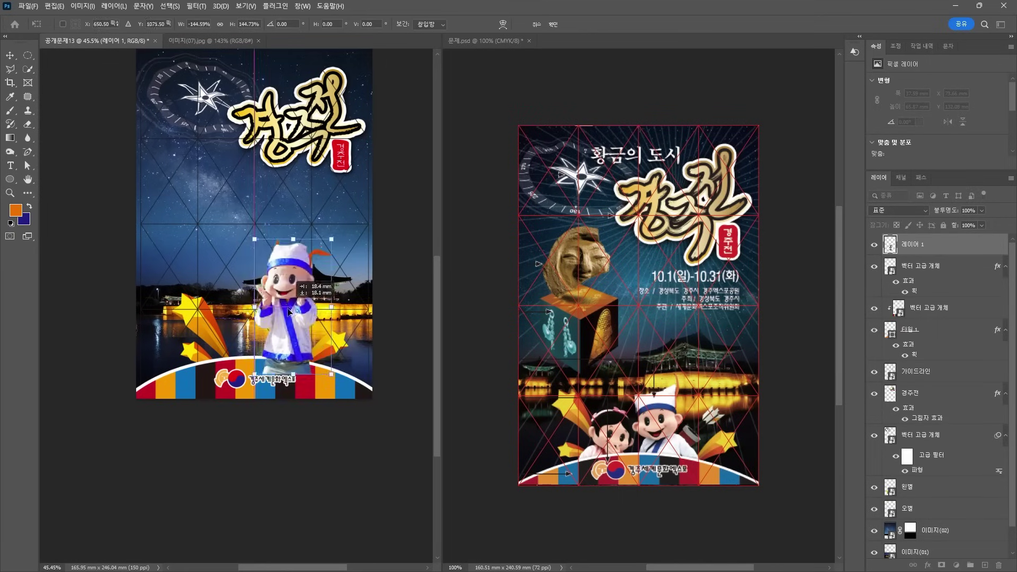
pyautogui.moveTo(260, 275); pyautogui.dragTo(285, 344)
pyautogui.press('Return')
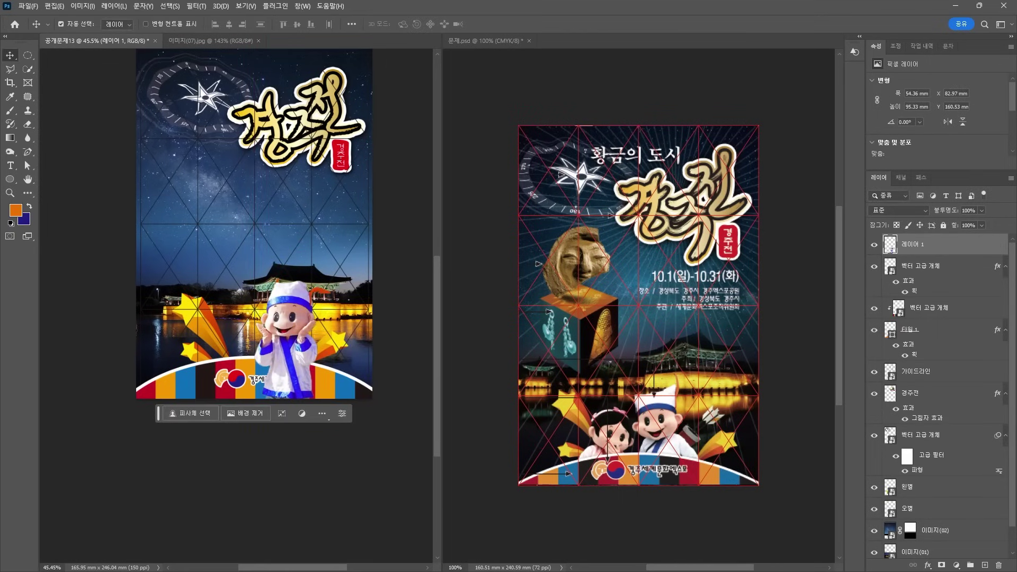
# Select the red-trimmed mascot in 이미지(07).jpg with the Quick Selection tool, replacing the previous selection
pyautogui.click(209, 41)
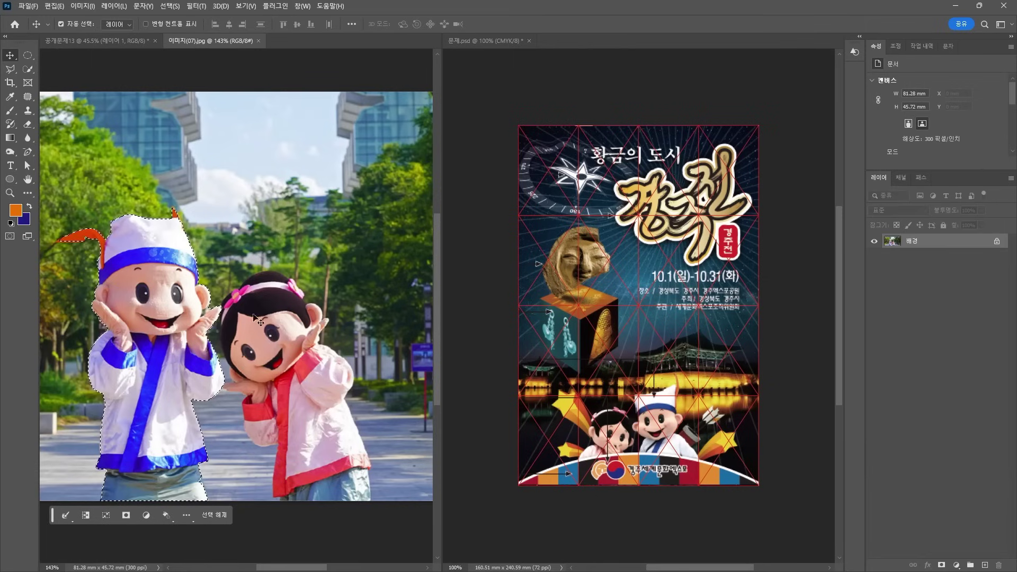
pyautogui.click(29, 68)
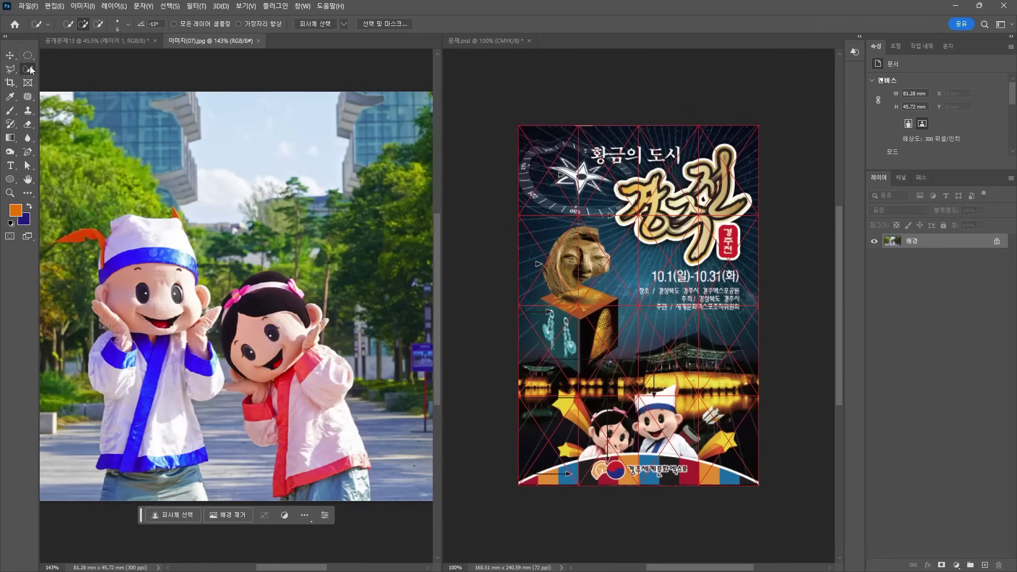
pyautogui.moveTo(281, 293); pyautogui.dragTo(281, 275)
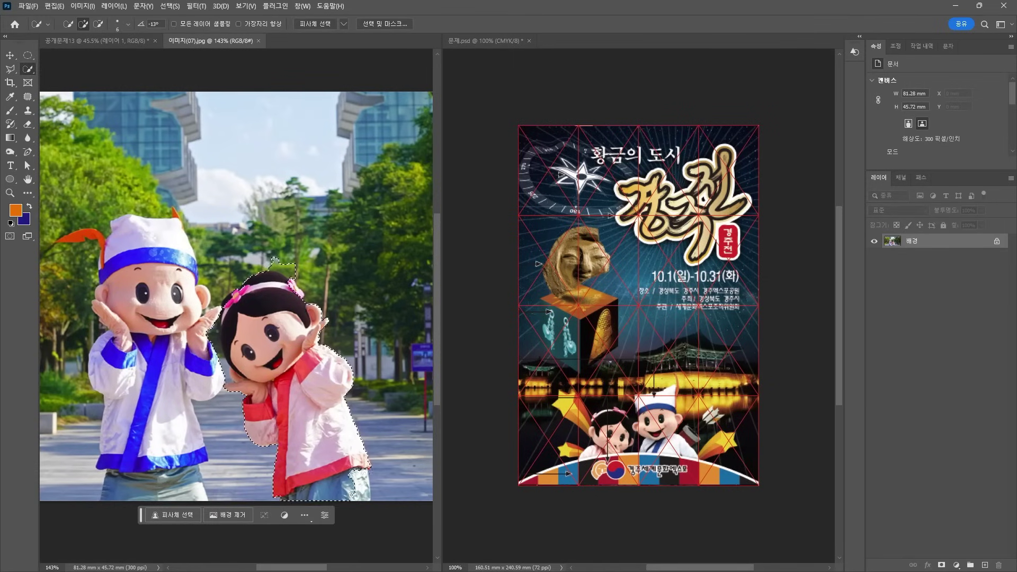
pyautogui.scroll(4, 282, 276)
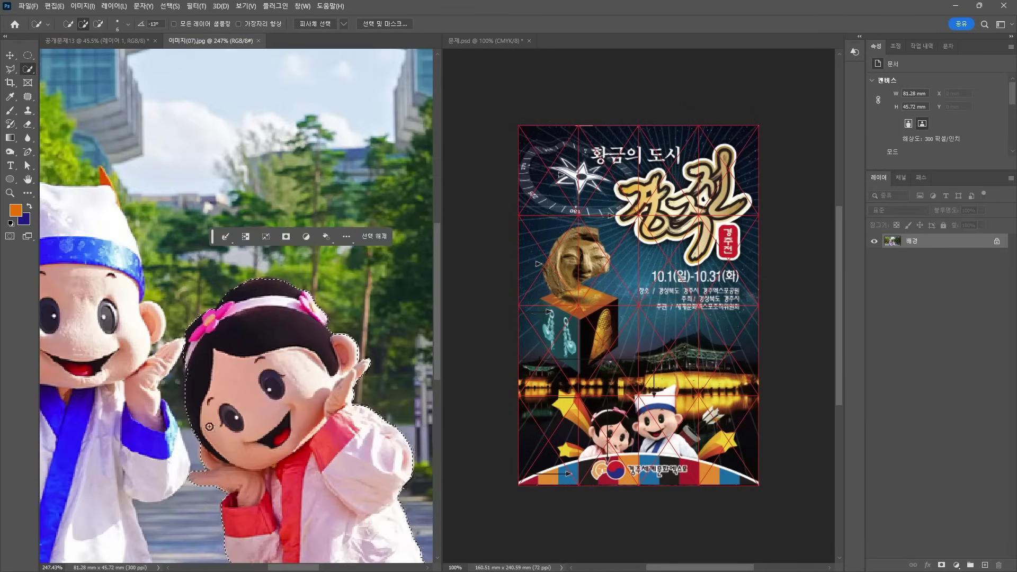
# Copy the selected red-trimmed mascot into the poster and flip it horizontally
pyautogui.hotkey('ctrl', 'c')
pyautogui.click(101, 41)
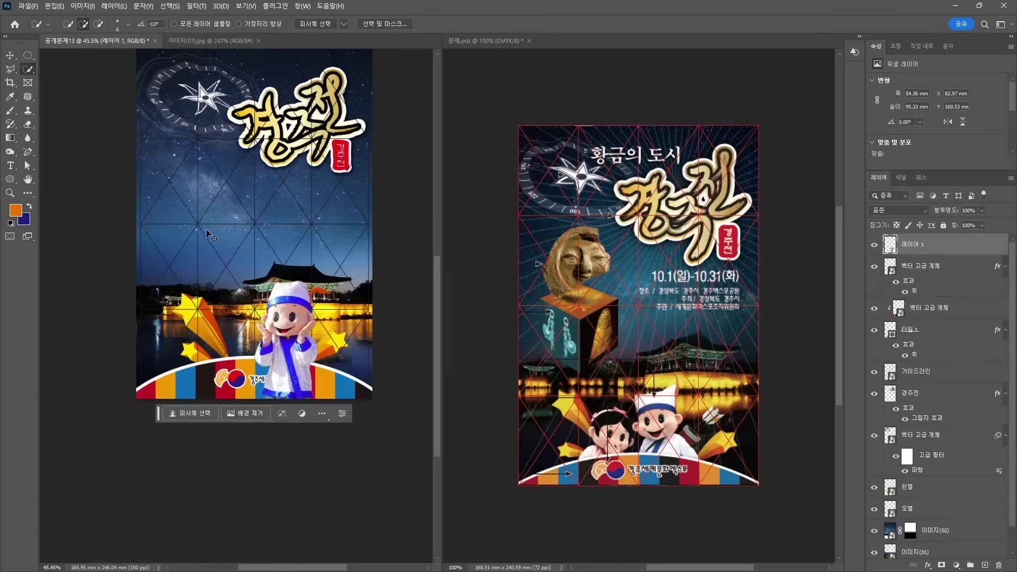
pyautogui.hotkey('ctrl', 'v')
pyautogui.press('v')
pyautogui.hotkey('ctrl', 't')
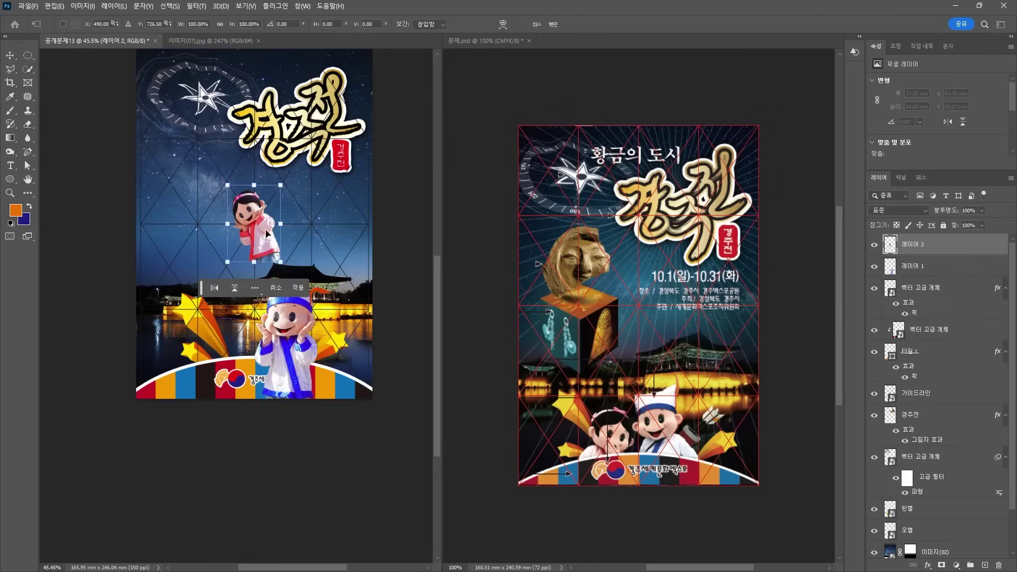
pyautogui.rightClick(261, 226)
pyautogui.click(289, 433)
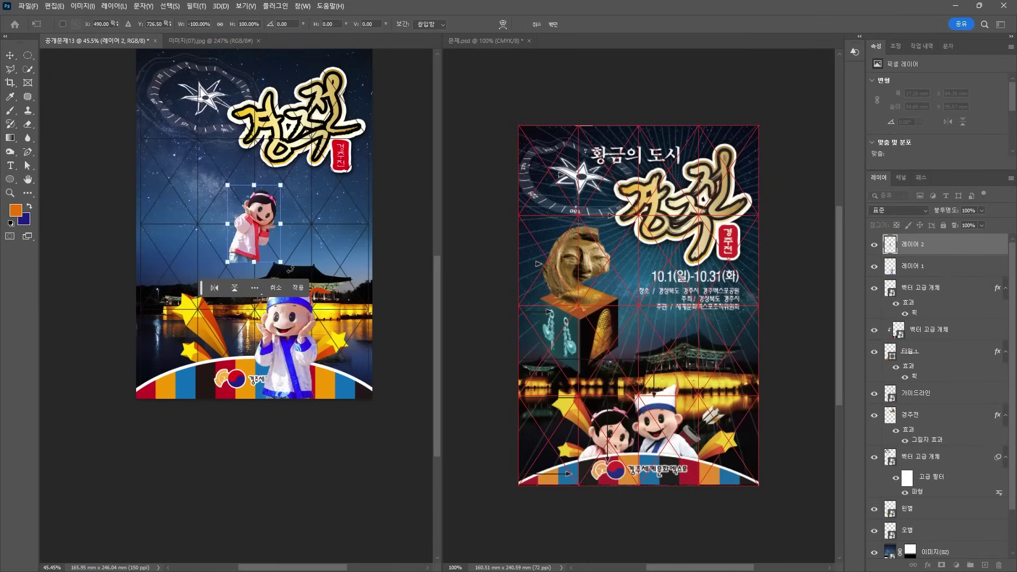
# Enlarge the red-trimmed mascot to about 58 × 85 mm and place it directly left of the blue-trimmed mascot
pyautogui.moveTo(281, 262); pyautogui.dragTo(325, 325)
pyautogui.moveTo(294, 264); pyautogui.dragTo(261, 339)
pyautogui.press('Return')
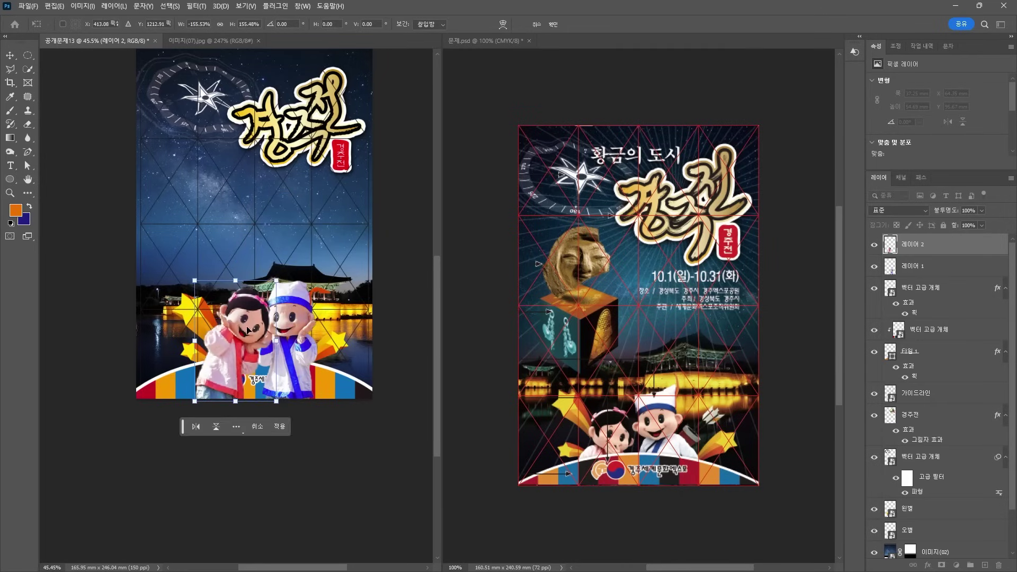
# Move both mascot layers down the stack to directly above the 왼별 layer, behind the stripe arch
pyautogui.keyDown('shift'); pyautogui.click(936, 267); pyautogui.keyUp('shift')
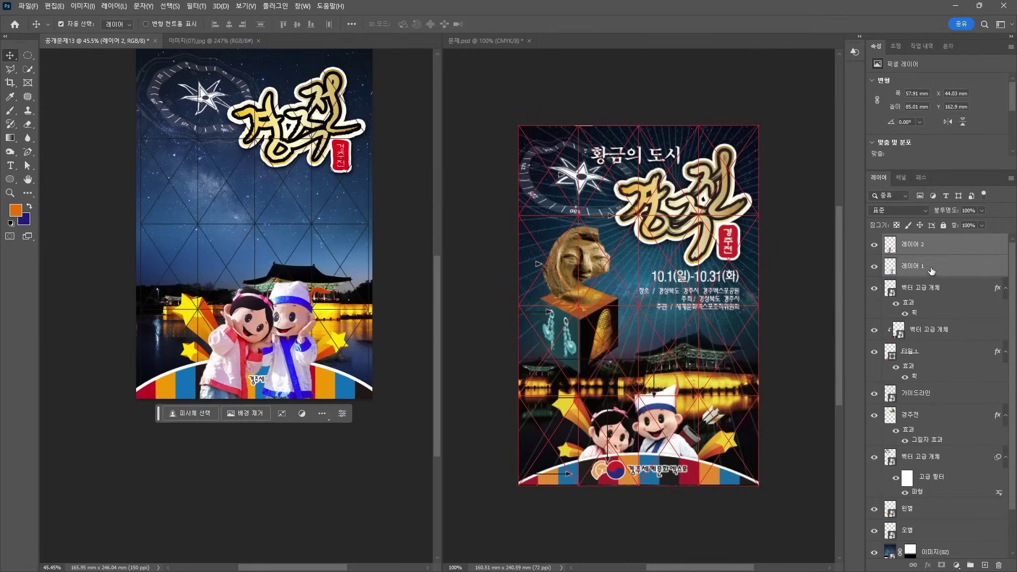
pyautogui.moveTo(936, 268); pyautogui.dragTo(938, 507)
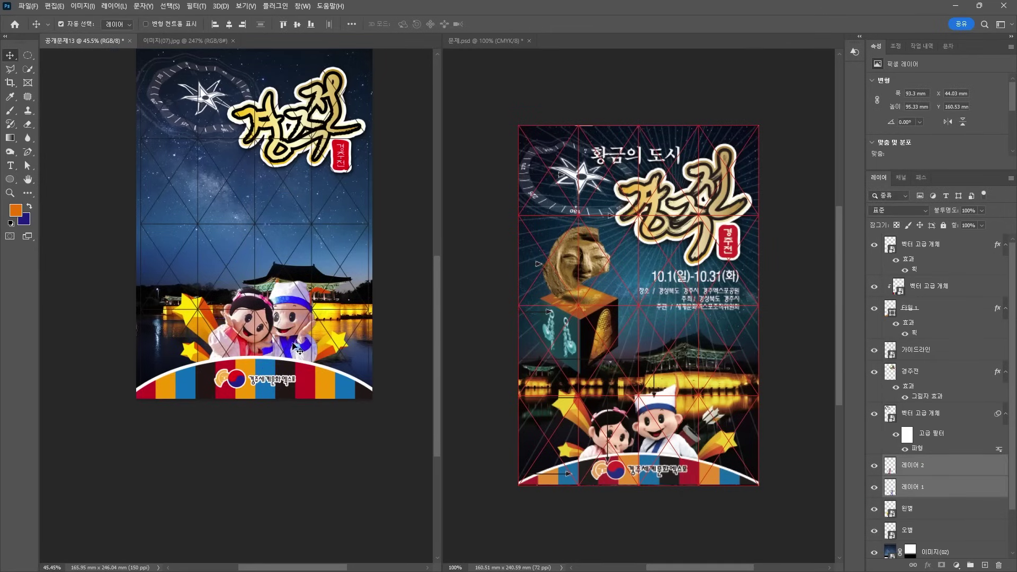
# Shift the red-trimmed mascot slightly left and down, and stack the blue-trimmed mascot's layer above it
pyautogui.click(247, 338)
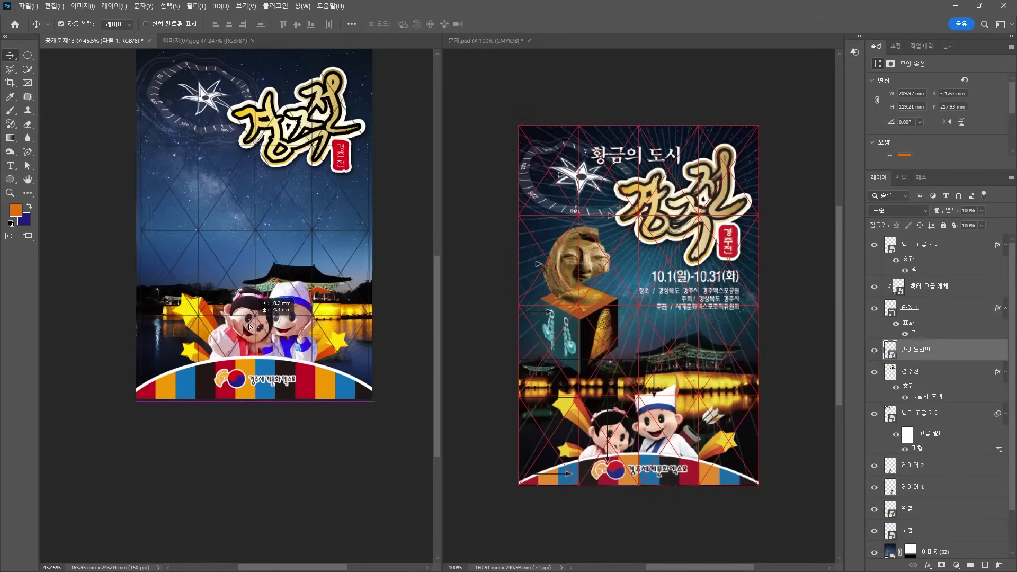
pyautogui.moveTo(247, 338); pyautogui.dragTo(240, 341)
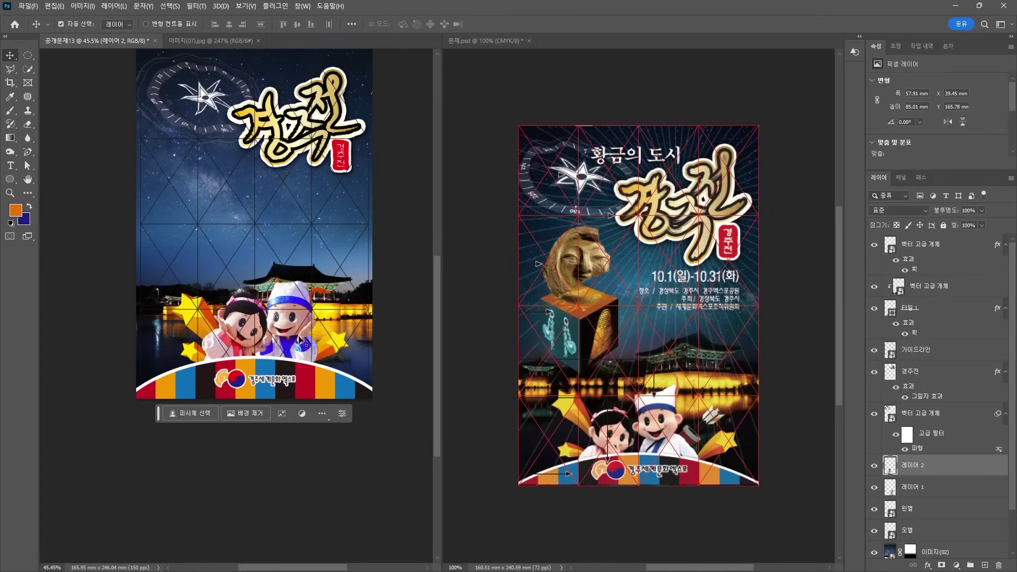
pyautogui.moveTo(930, 487); pyautogui.dragTo(931, 459)
pyautogui.click(285, 516)
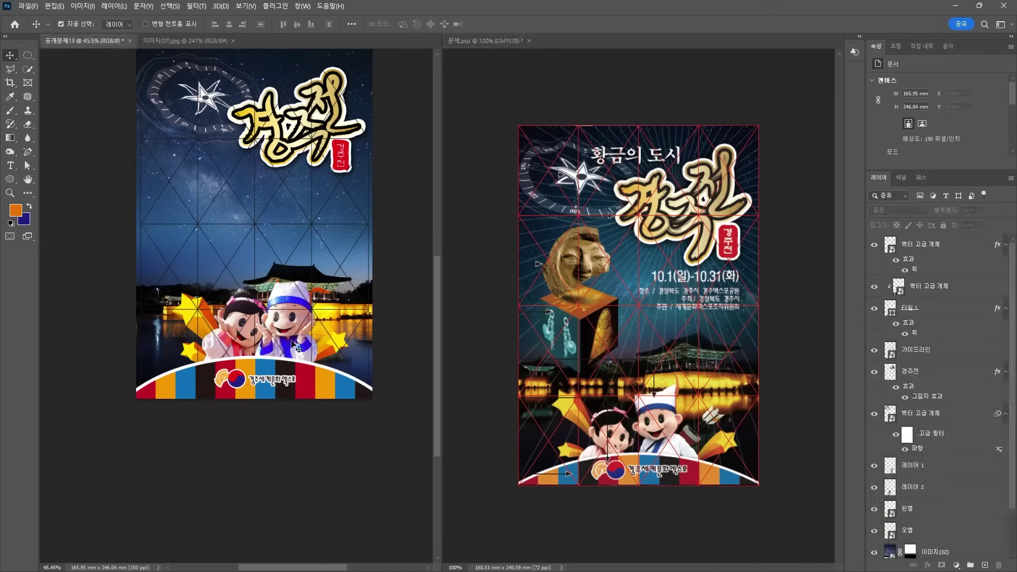
# Add a drop shadow to the blue-trimmed mascot's layer and give the red-trimmed mascot's layer the same effect
pyautogui.click(879, 457)
pyautogui.click(928, 566)
pyautogui.click(942, 556)
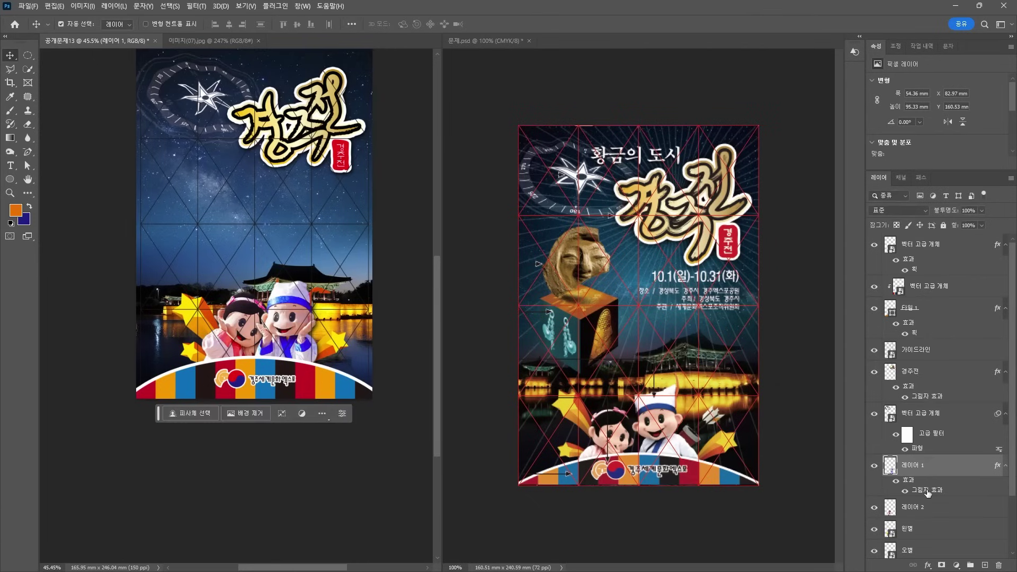
pyautogui.moveTo(927, 490); pyautogui.dragTo(928, 518)
pyautogui.click(283, 512)
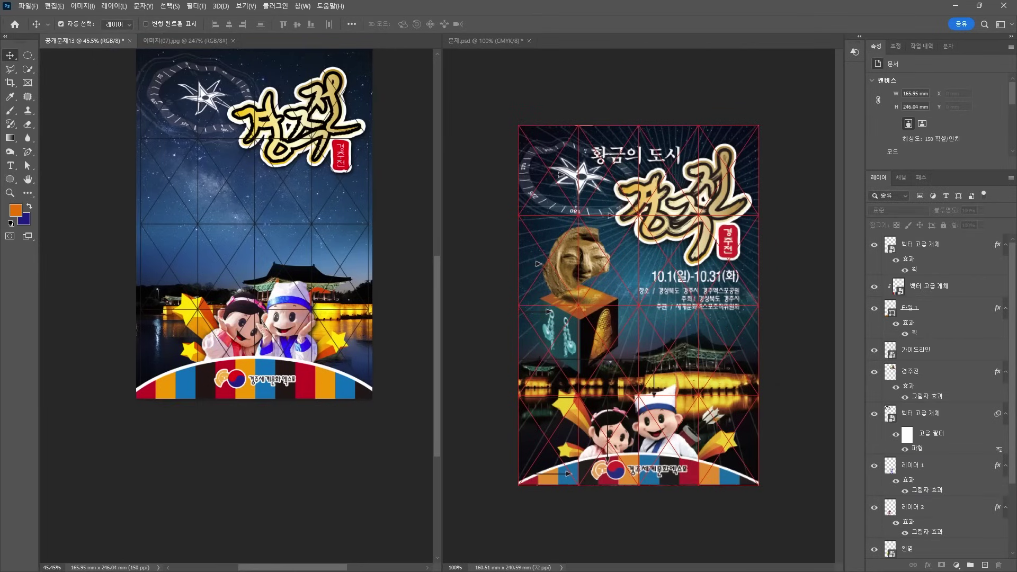
# Check the reference PDF, then duplicate the 이미지(01) layer, flip the copy vertically and lower it to form the water reflection
pyautogui.hotkey('alt', 'Tab')
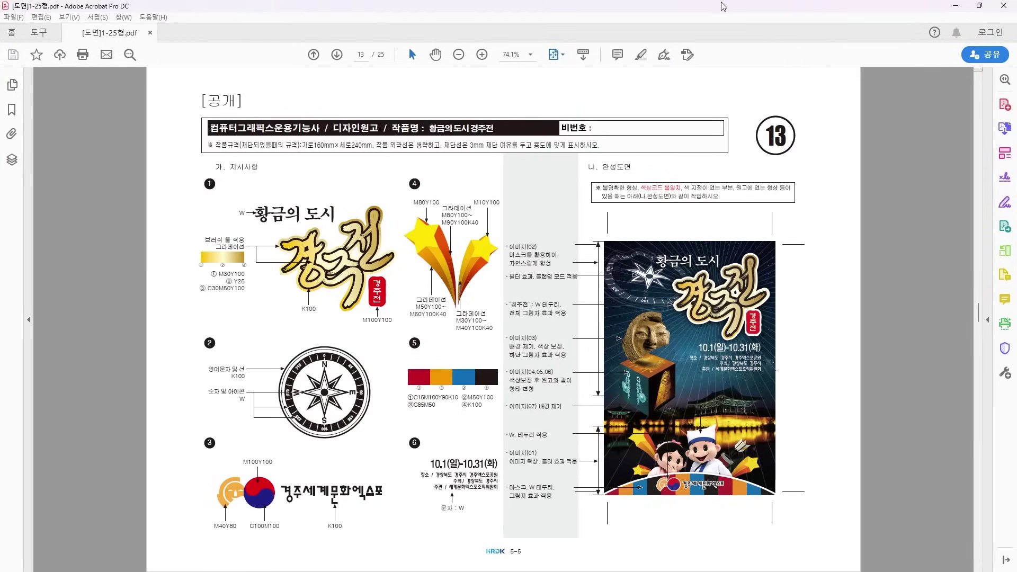
pyautogui.hotkey('alt', 'Tab')
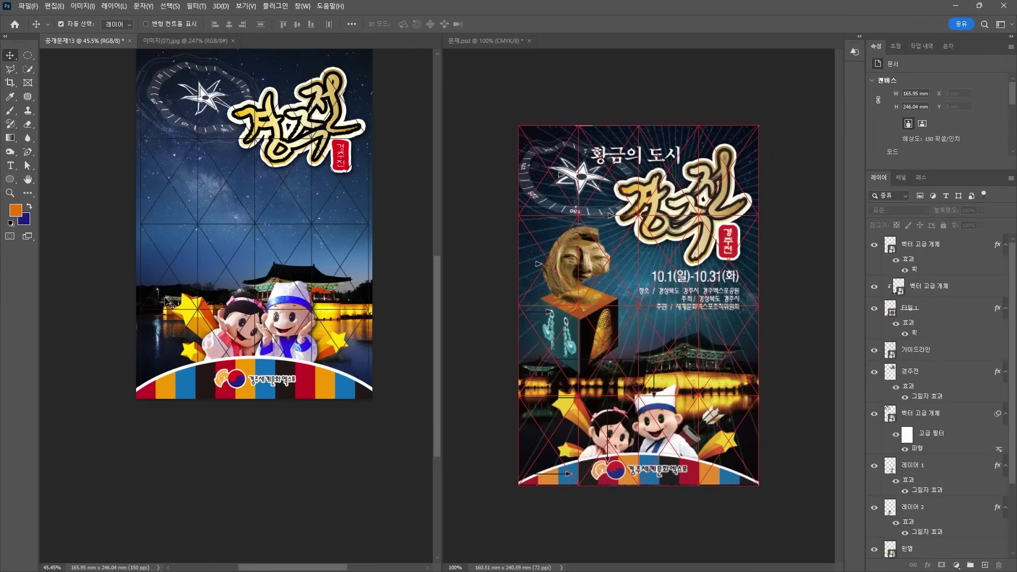
pyautogui.click(167, 303)
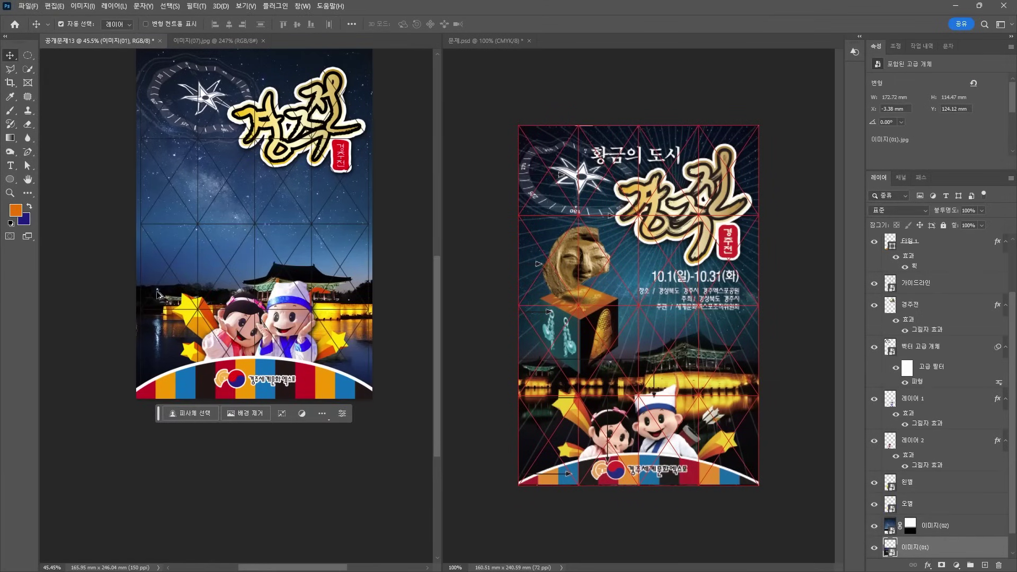
pyautogui.moveTo(162, 302); pyautogui.dragTo(164, 317)
pyautogui.hotkey('ctrl', 'alt', 't')
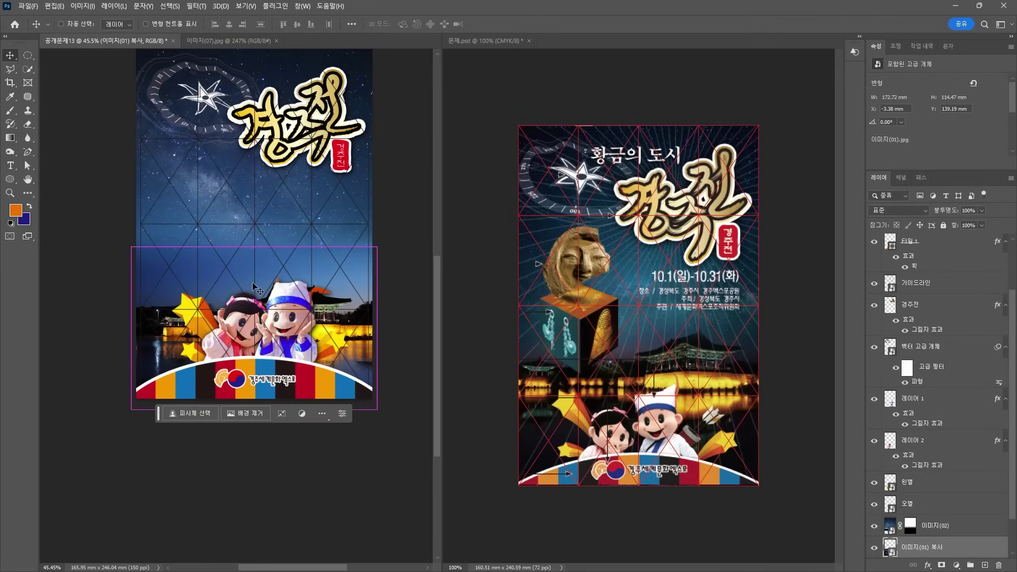
pyautogui.rightClick(237, 274)
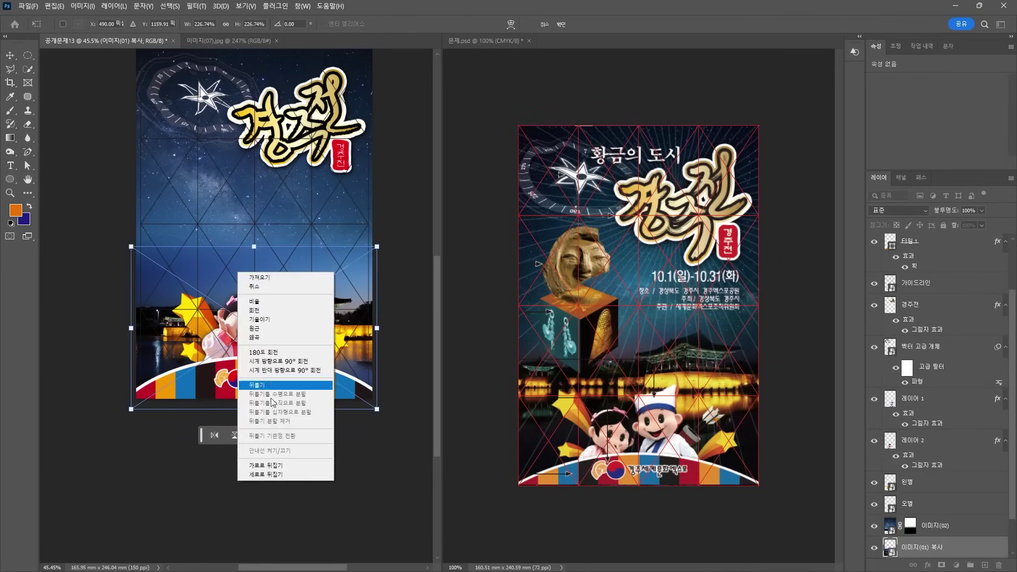
pyautogui.click(268, 475)
pyautogui.press('Return')
pyautogui.moveTo(159, 286); pyautogui.dragTo(169, 332)
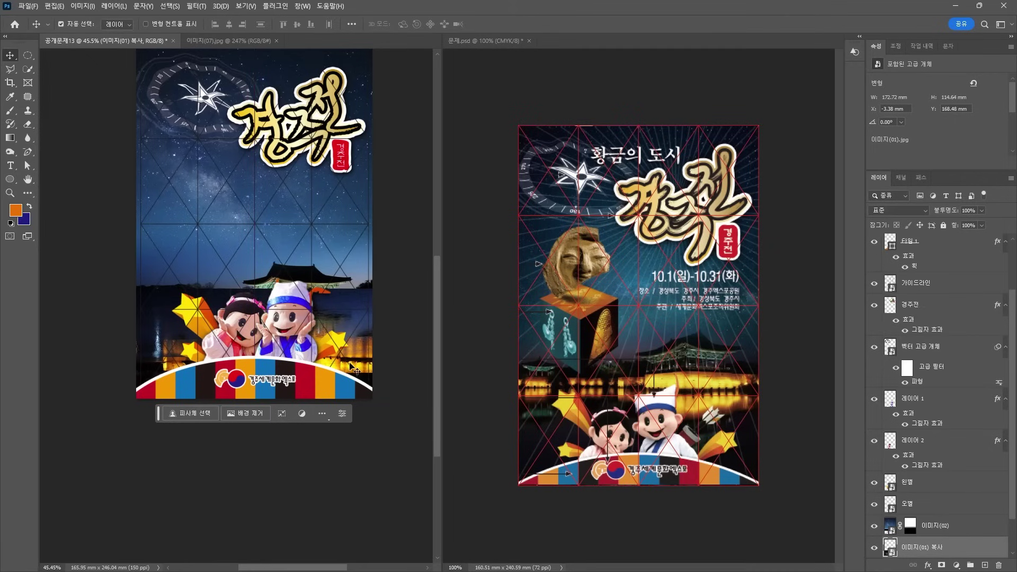
# Add a layer mask to the flipped 이미지(01) copy and hide a full-width band across its upper part with black
pyautogui.click(941, 565)
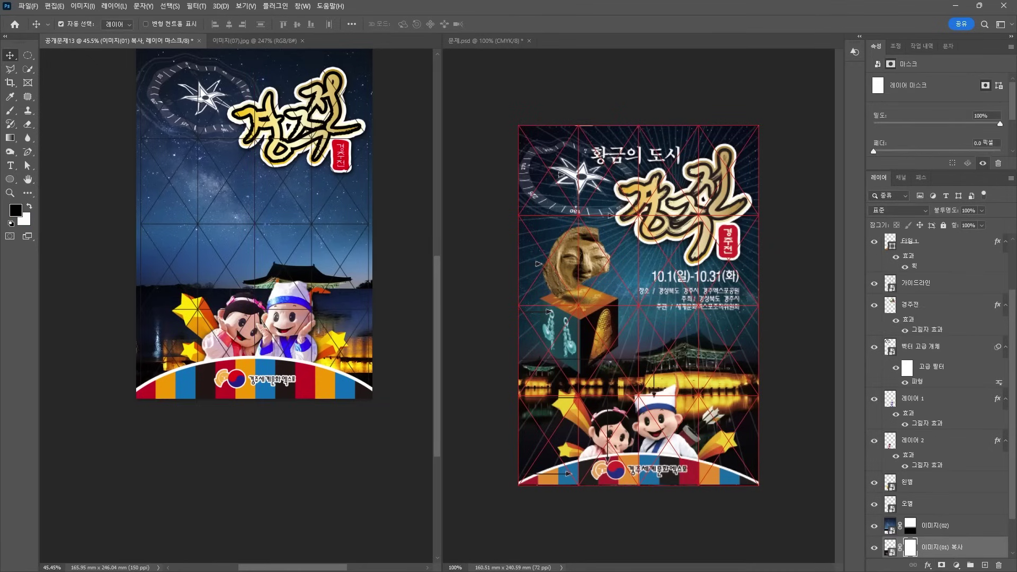
pyautogui.click(34, 60)
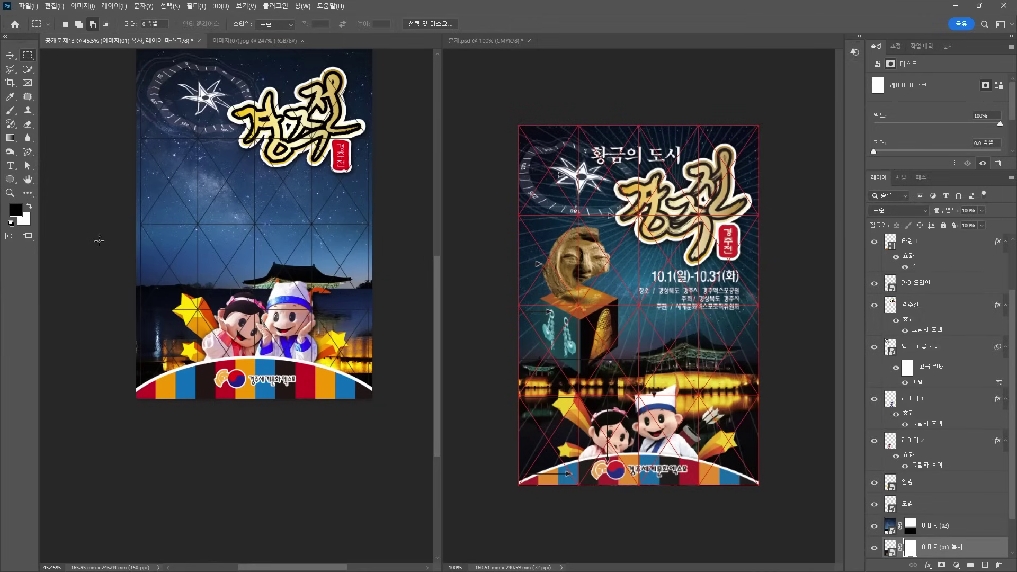
pyautogui.moveTo(100, 241); pyautogui.dragTo(422, 333)
pyautogui.hotkey('alt', 'Delete')
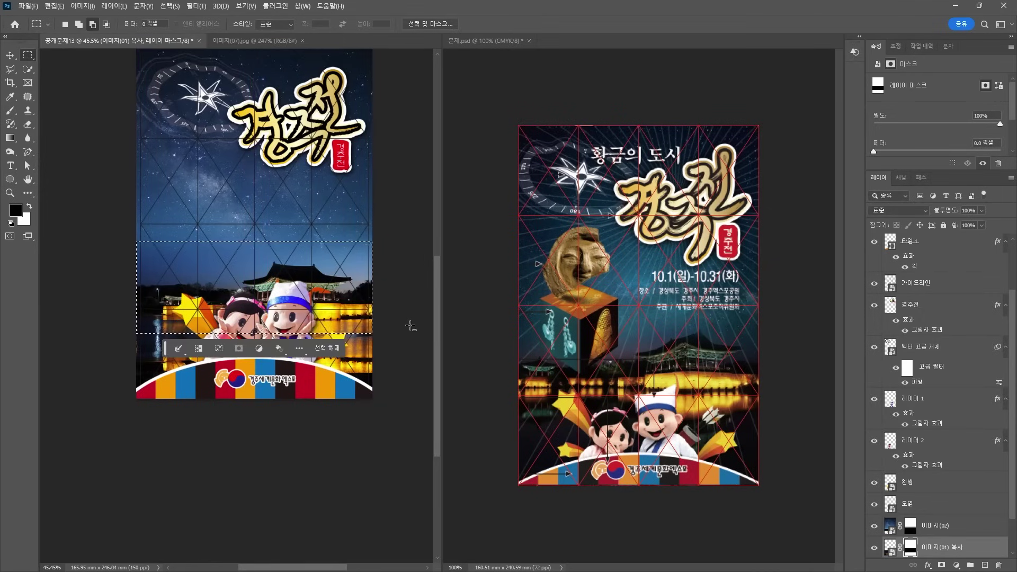
pyautogui.hotkey('ctrl', 'd')
pyautogui.press('v')
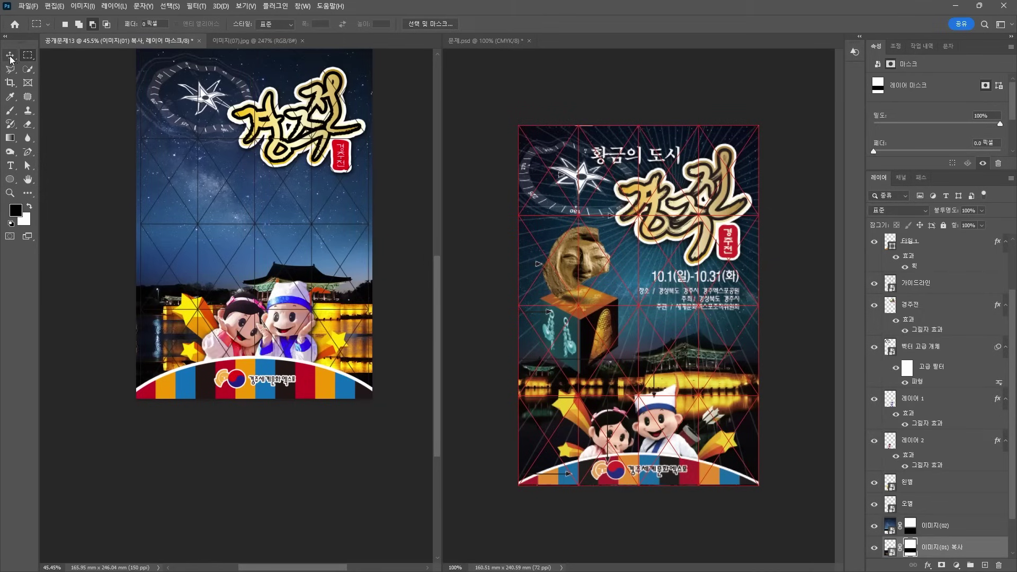
# Move the flipped copy up to meet the lit shoreline and fill a full-width band over the building on its mask
pyautogui.moveTo(150, 354); pyautogui.dragTo(149, 359)
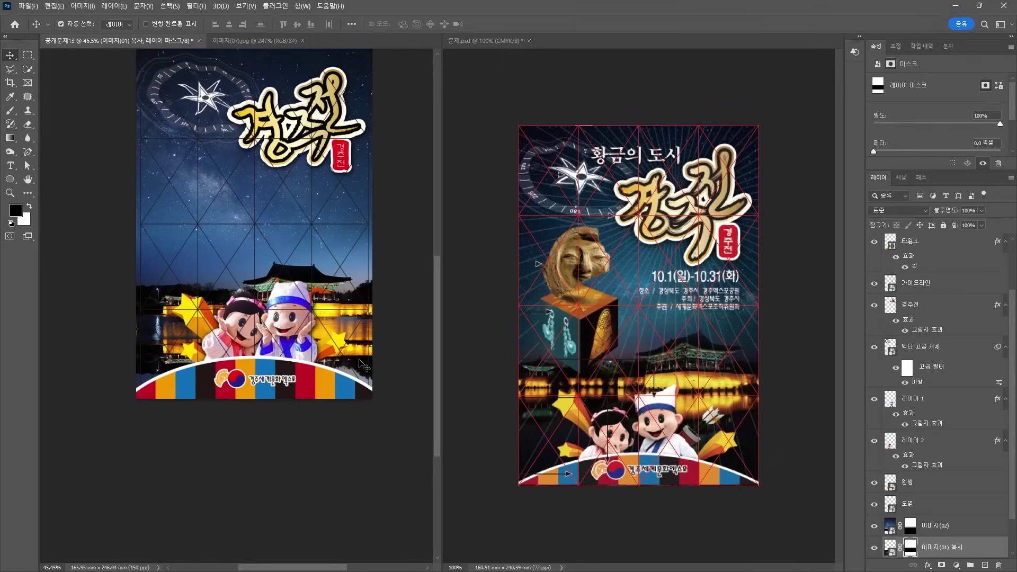
pyautogui.moveTo(363, 365); pyautogui.dragTo(361, 346)
pyautogui.click(28, 55)
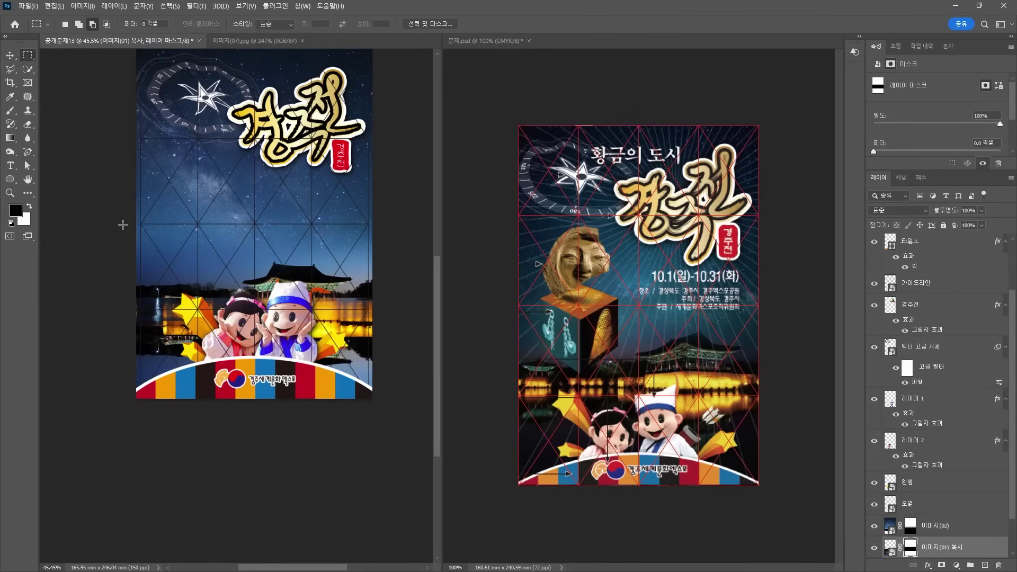
pyautogui.moveTo(123, 229); pyautogui.dragTo(404, 322)
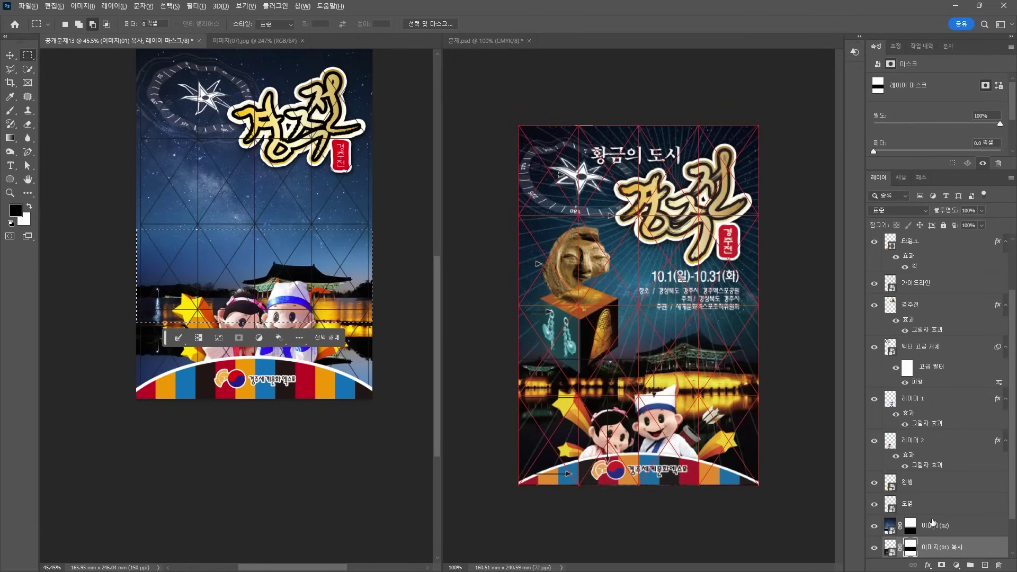
pyautogui.hotkey('ctrl', 'BackSpace')
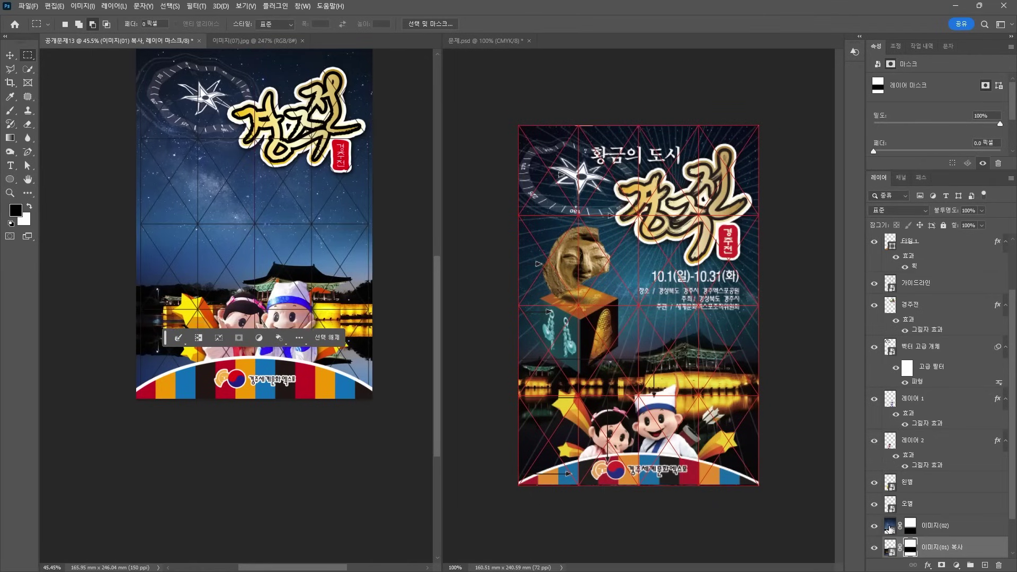
pyautogui.hotkey('ctrl', 'd')
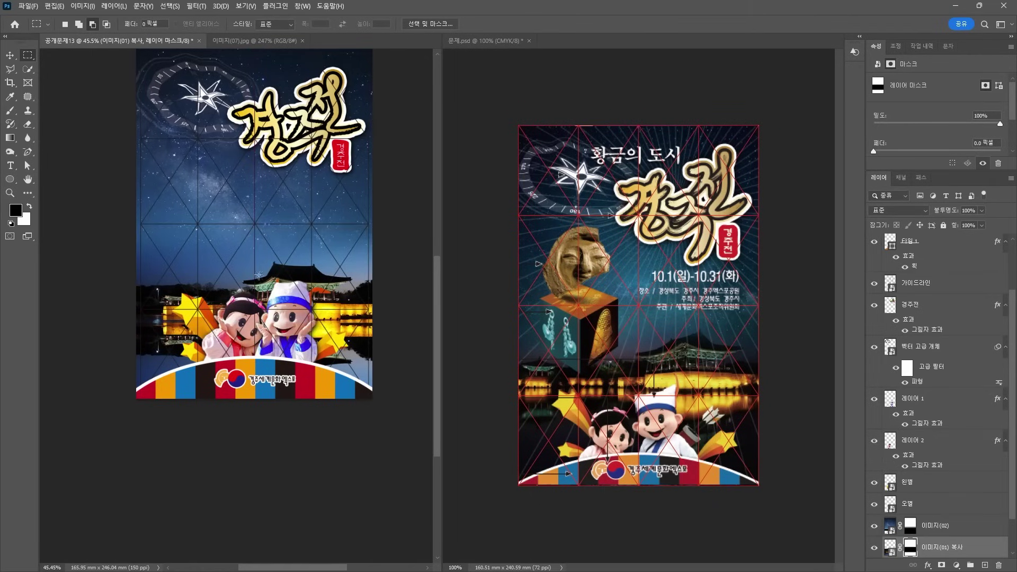
pyautogui.click(9, 55)
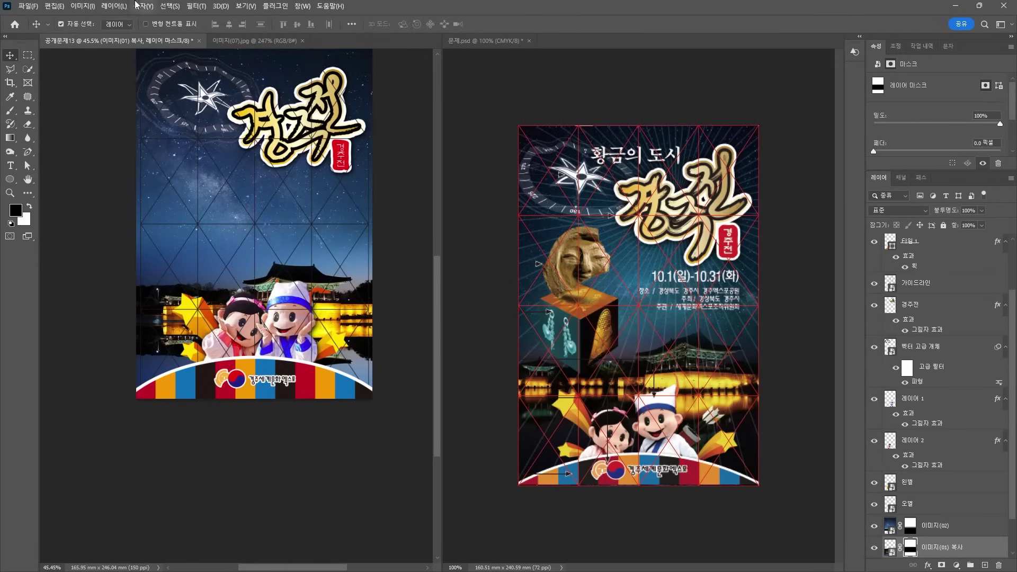
pyautogui.click(196, 6)
pyautogui.moveTo(217, 214)
pyautogui.click(317, 215)
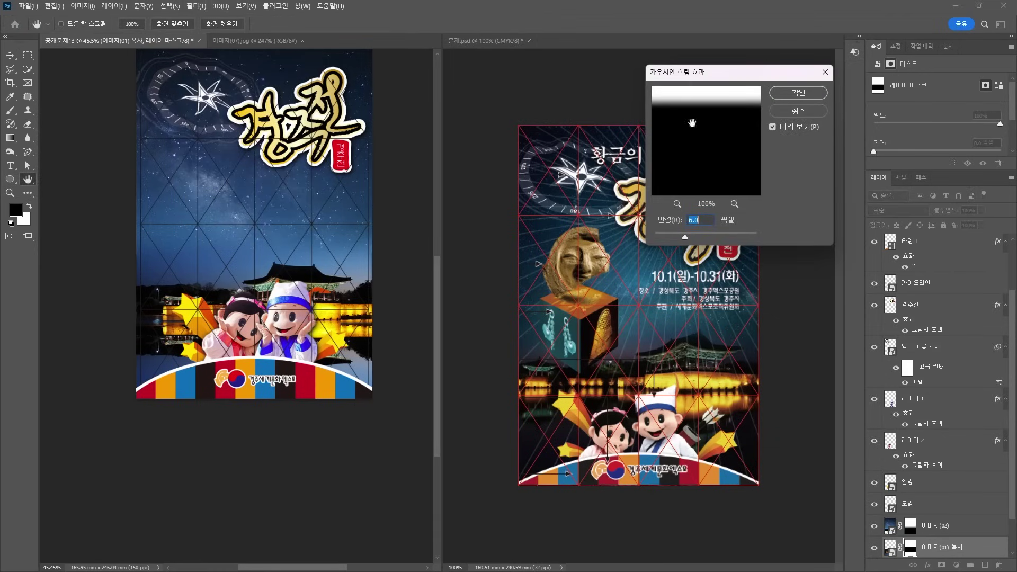
pyautogui.moveTo(728, 151); pyautogui.dragTo(732, 135)
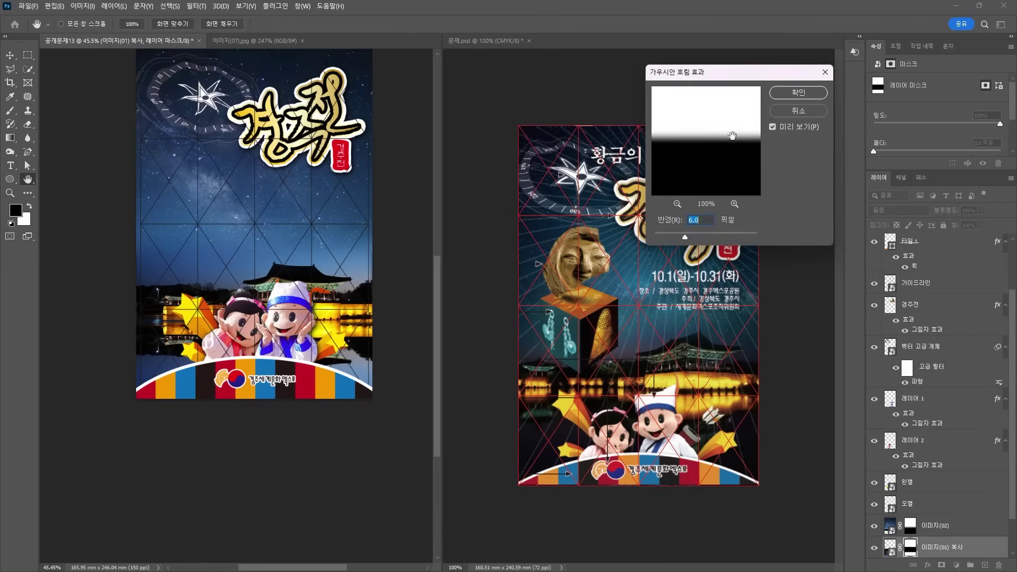
pyautogui.click(798, 111)
# Apply a Gaussian Blur with a 6.0 pixel radius to the image of the flipped 이미지(01) copy instead of its mask
pyautogui.click(895, 551)
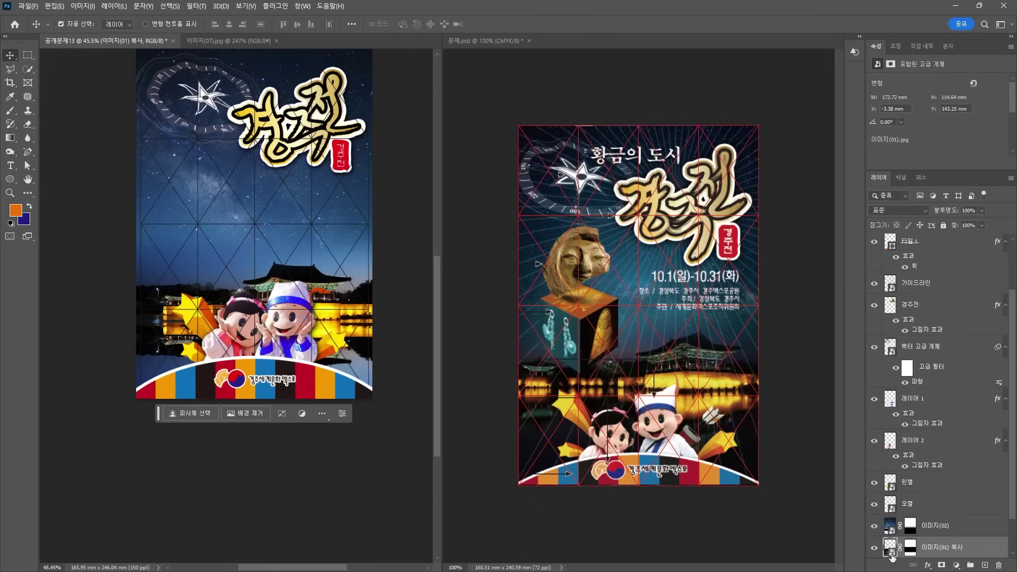
pyautogui.click(196, 6)
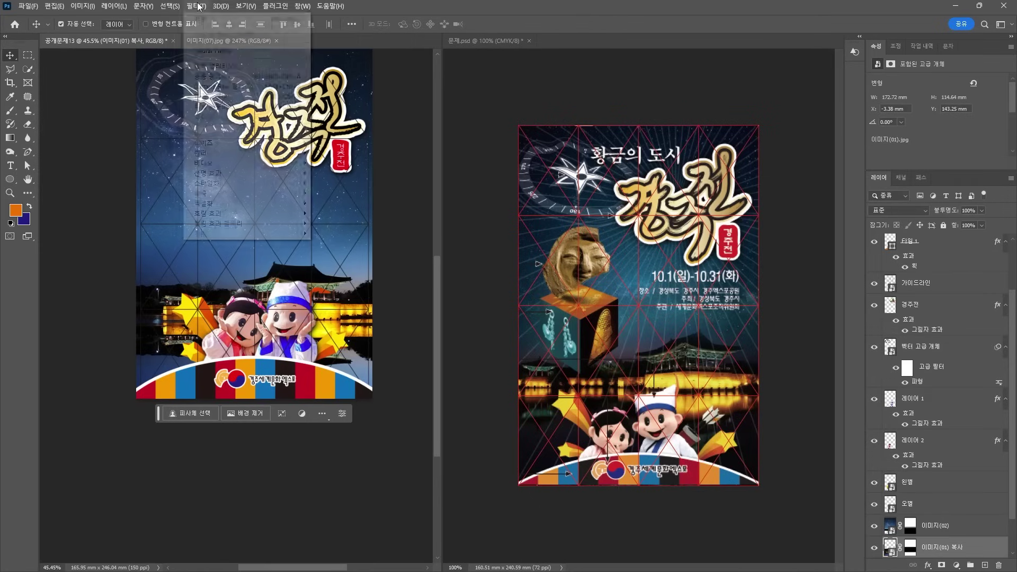
pyautogui.click(318, 213)
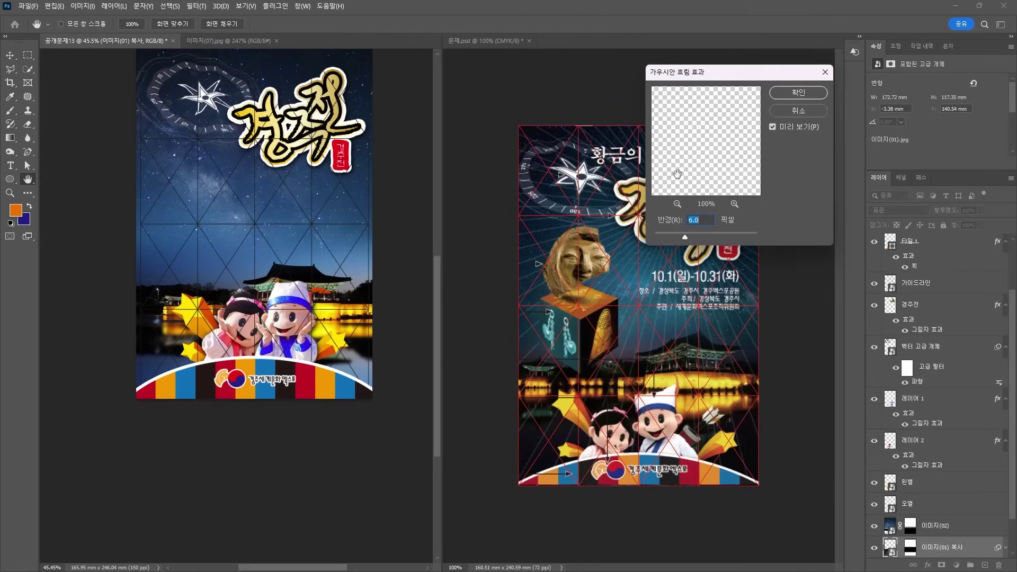
pyautogui.click(798, 93)
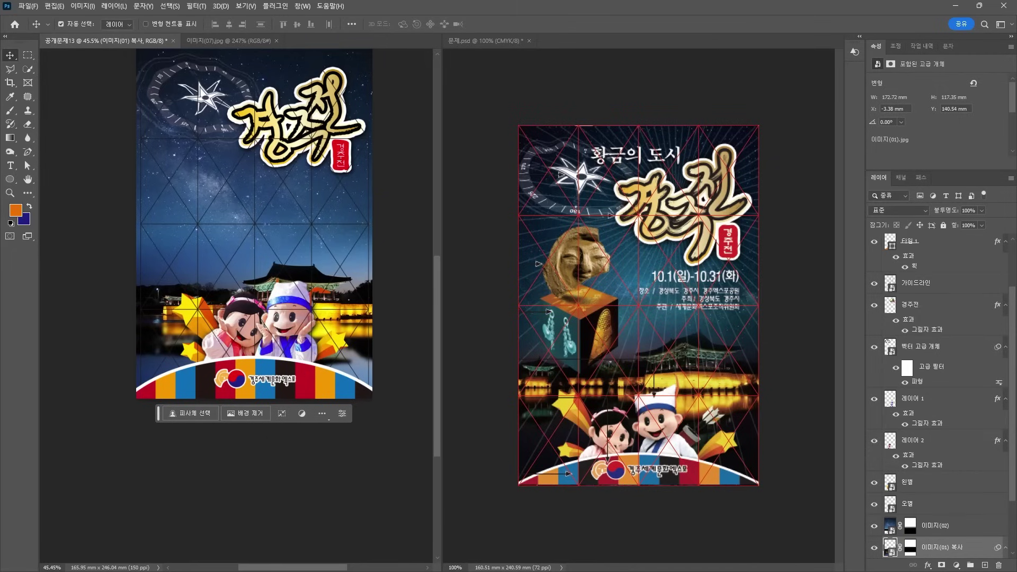
# Switch to Illustrator and draw a diagonal straight line about 46 × 64 mm across the grid's upper-right cell, with stroke and no fill
pyautogui.hotkey('alt', 'Tab')
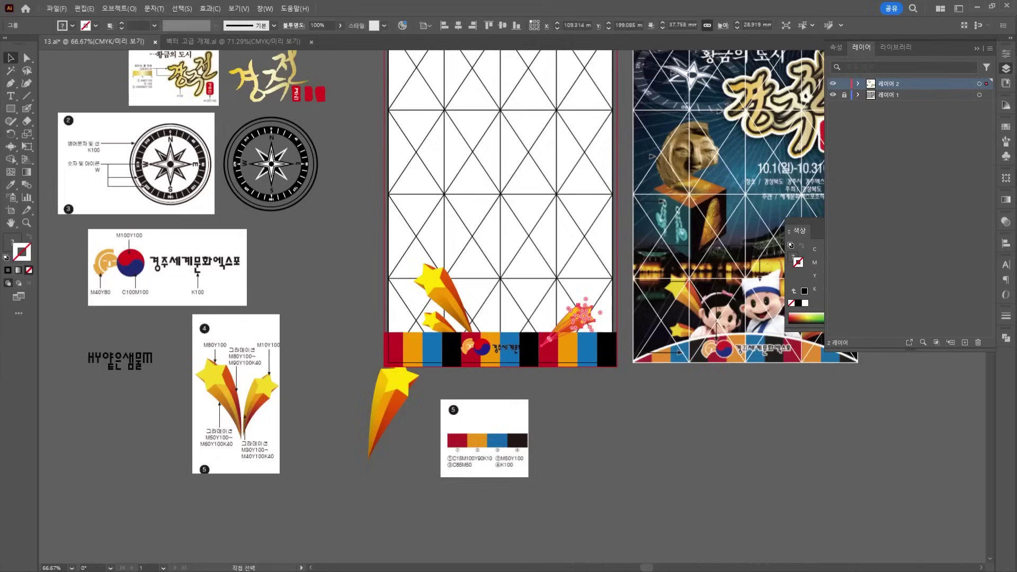
pyautogui.moveTo(492, 209); pyautogui.dragTo(412, 296)
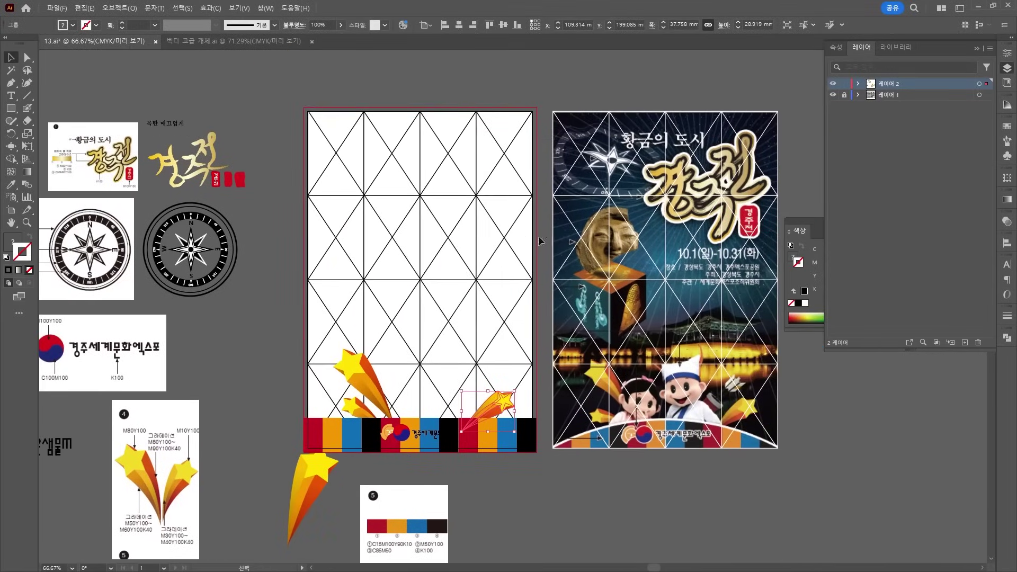
pyautogui.click(20, 86)
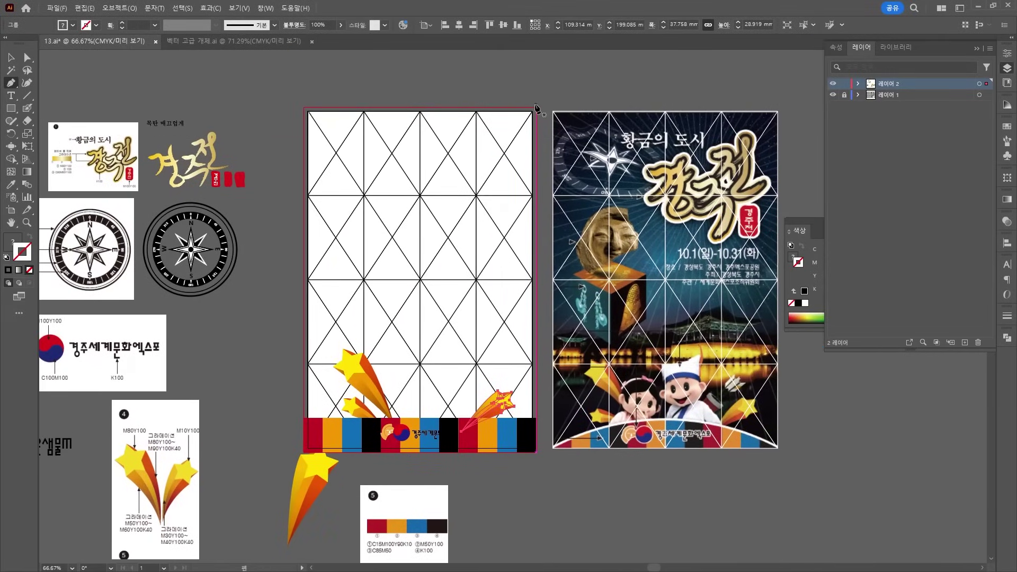
pyautogui.click(540, 98)
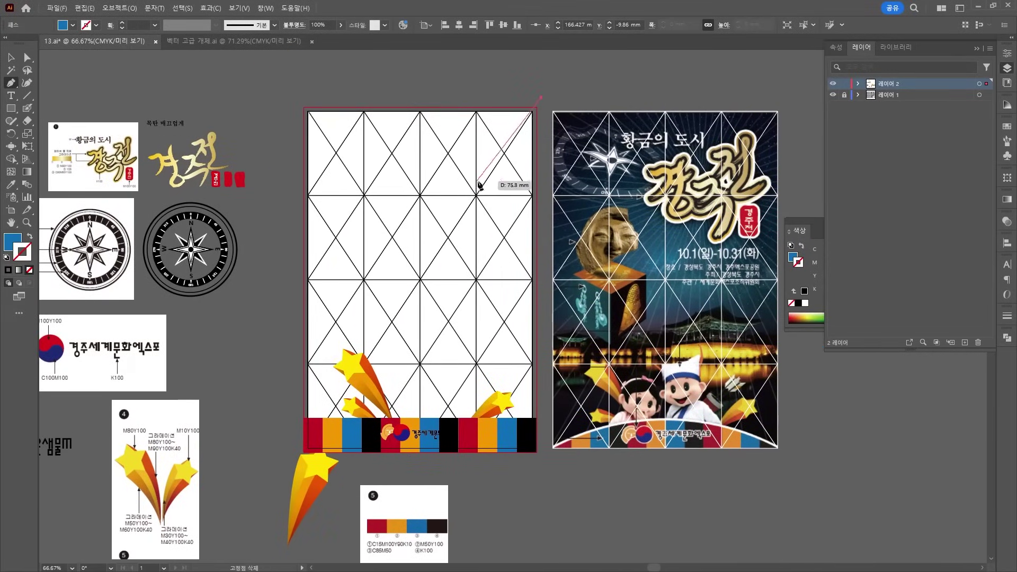
pyautogui.click(478, 191)
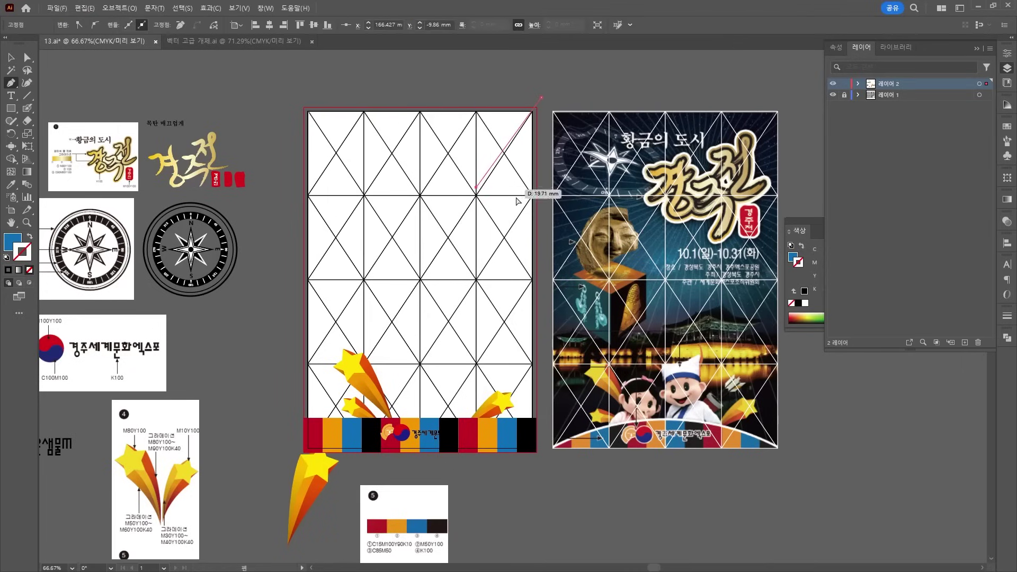
pyautogui.keyDown('ctrl'); pyautogui.click(522, 193); pyautogui.keyUp('ctrl')
pyautogui.click(10, 59)
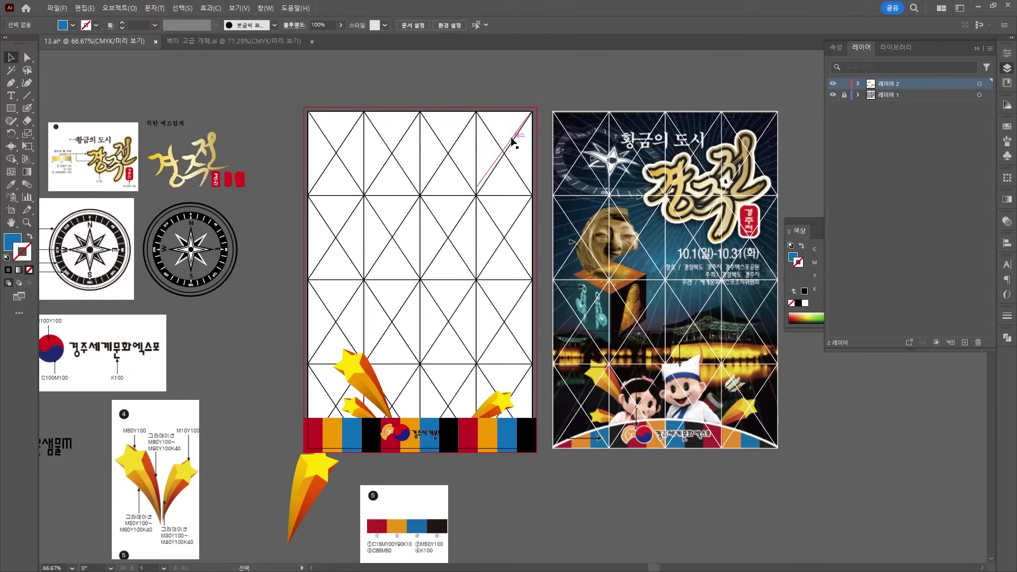
pyautogui.click(511, 138)
pyautogui.click(30, 238)
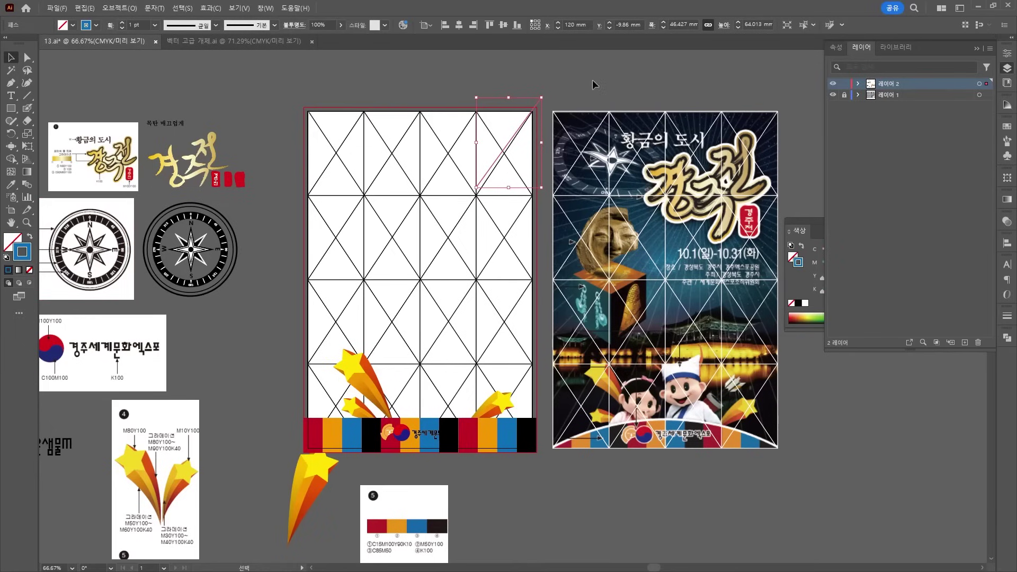
# Extend the diagonal line well beyond the artboard's upper-right corner to about 174 × 241 mm, keeping its lower end in the grid
pyautogui.press('a')
pyautogui.keyDown('alt'); pyautogui.scroll(-2, 517, 169); pyautogui.keyUp('alt')
pyautogui.moveTo(529, 132); pyautogui.dragTo(618, 96)
pyautogui.moveTo(498, 256); pyautogui.dragTo(498, 262)
pyautogui.click(10, 57)
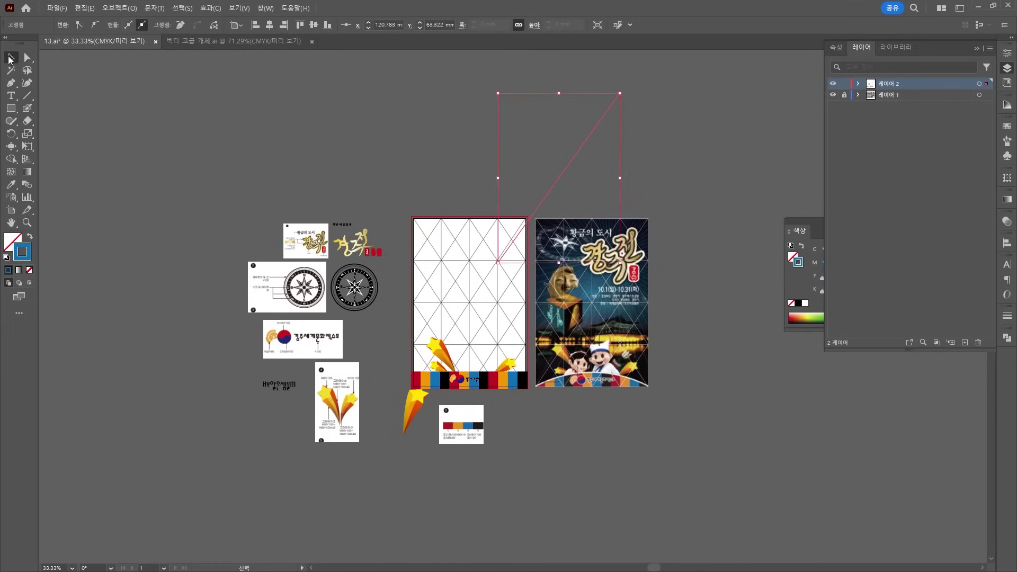
# Set the diagonal line's stroke to white with a 2 pt weight
pyautogui.doubleClick(21, 252)
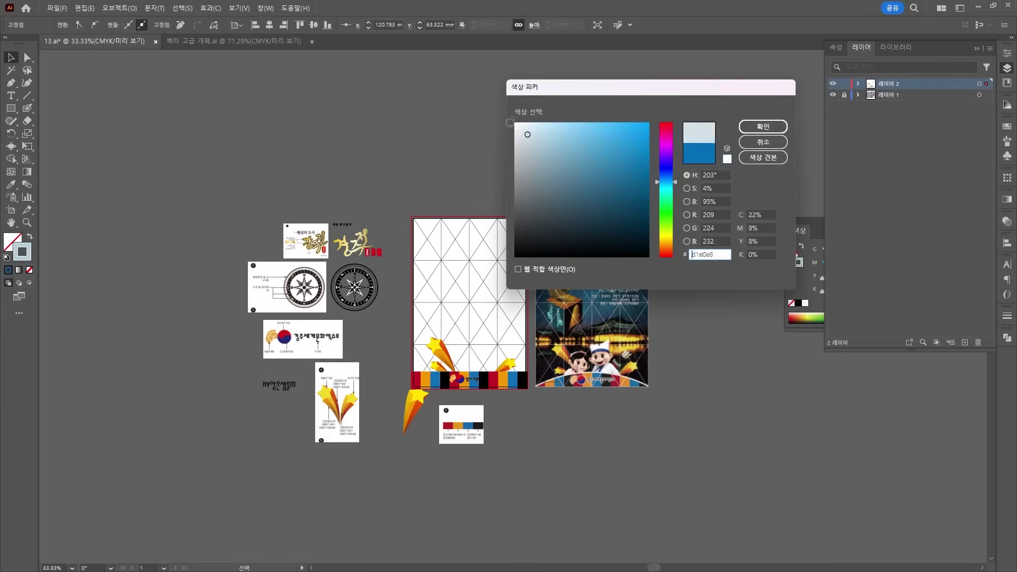
pyautogui.press('Return')
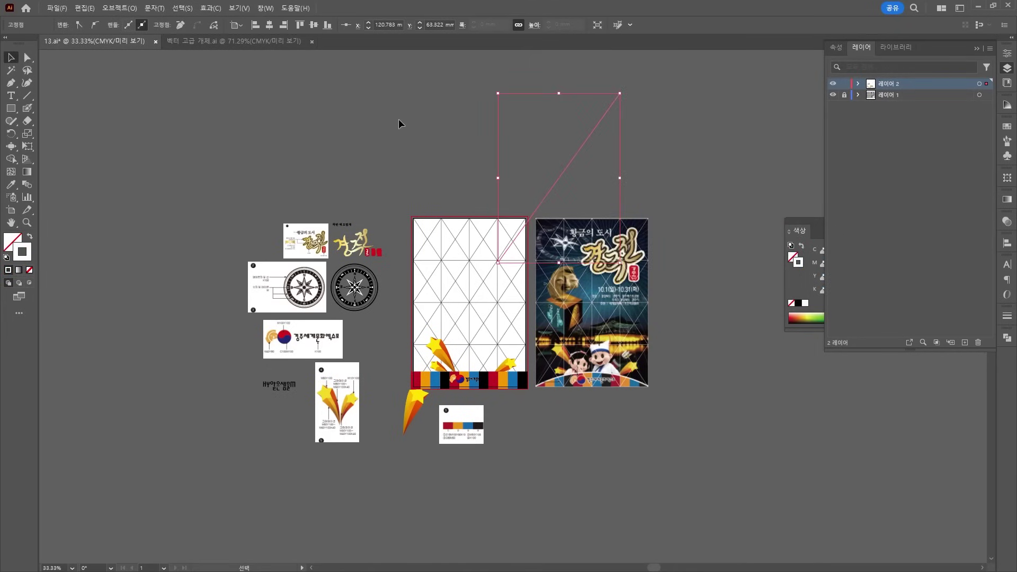
pyautogui.moveTo(399, 123); pyautogui.dragTo(613, 164)
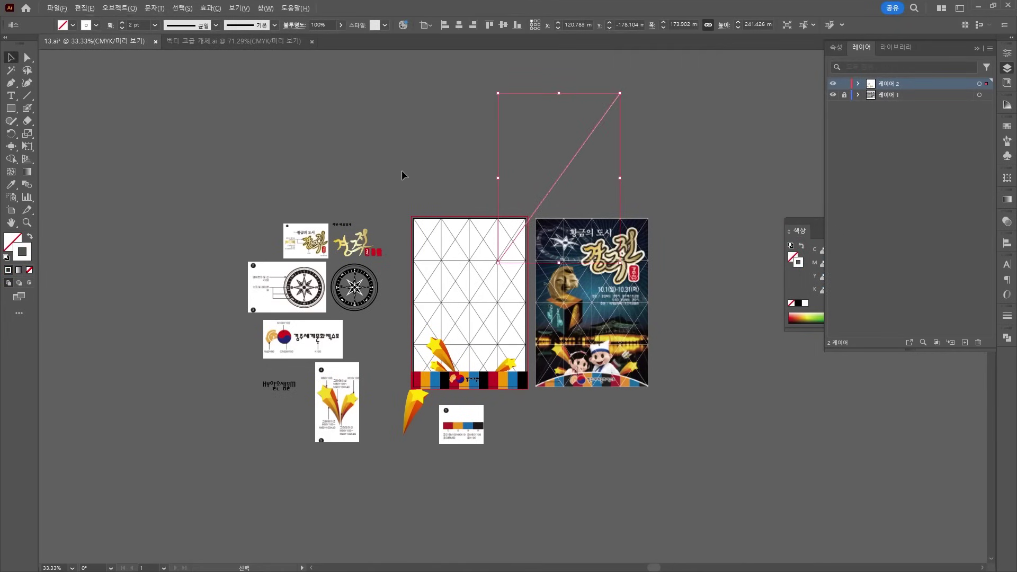
# Make a copy of the white diagonal line rotated 5° about its lower end, with the preview turned on
pyautogui.scroll(2, 404, 174)
pyautogui.hscroll(5, 579, 386)
pyautogui.scroll(-3, 579, 386)
pyautogui.scroll(1, 130, 215)
pyautogui.hscroll(-1, 130, 214)
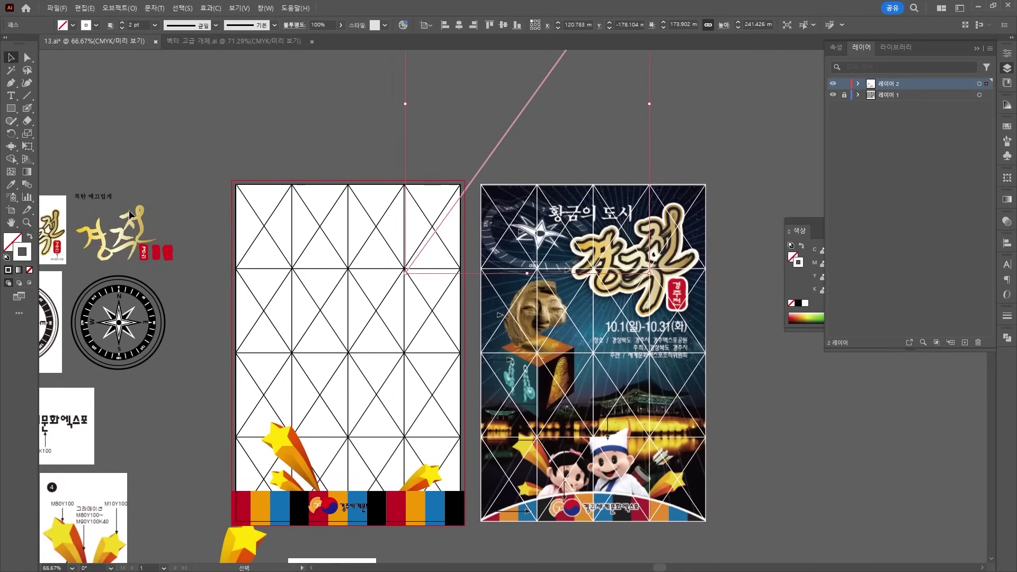
pyautogui.click(11, 133)
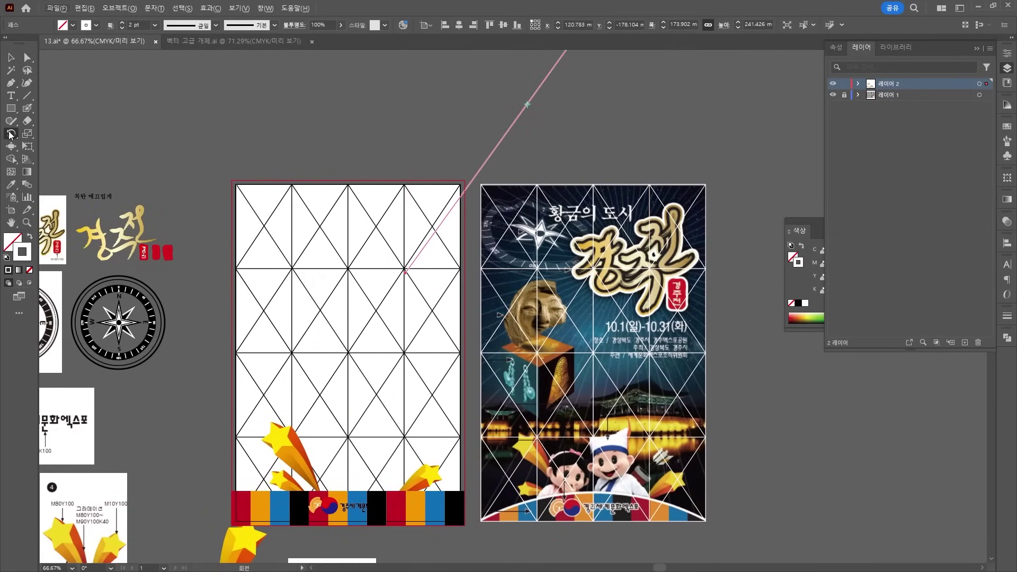
pyautogui.keyDown('alt'); pyautogui.click(405, 273); pyautogui.keyUp('alt')
pyautogui.write('5')
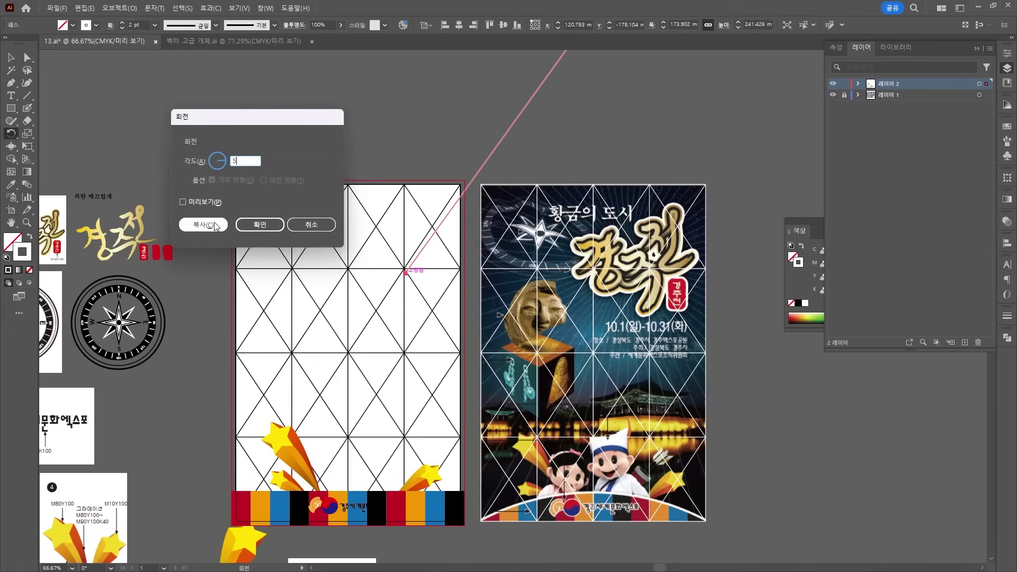
pyautogui.click(212, 204)
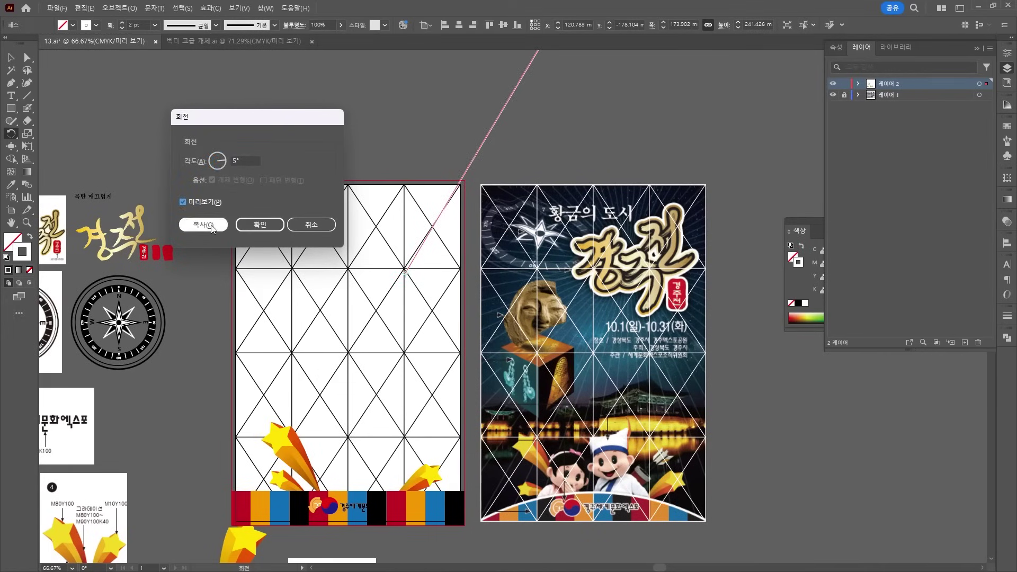
pyautogui.click(203, 224)
# Repeat the 5° rotated copy until the white rays form a full circle around the line's lower end
pyautogui.hotkey('ctrl', 'd')
pyautogui.hotkey('ctrl', 'd')
pyautogui.hotkey('ctrl', 'd')
pyautogui.hotkey('ctrl', 'd')
pyautogui.hotkey('ctrl', 'd')
pyautogui.hotkey('ctrl', 'd')
pyautogui.hotkey('ctrl', 'd')
pyautogui.hotkey('ctrl', 'd')
pyautogui.hotkey('ctrl', 'd')
pyautogui.hotkey('ctrl', 'd')
pyautogui.hotkey('ctrl', 'd')
pyautogui.hotkey('ctrl', 'd')
pyautogui.hotkey('ctrl', 'd')
pyautogui.hotkey('ctrl', 'd')
pyautogui.hotkey('ctrl', 'd')
pyautogui.hotkey('ctrl', 'd')
pyautogui.hotkey('ctrl', 'd')
pyautogui.hotkey('ctrl', 'd')
pyautogui.hotkey('ctrl', 'd')
pyautogui.hotkey('ctrl', 'd')
pyautogui.hotkey('ctrl', 'd')
pyautogui.hotkey('ctrl', 'd')
pyautogui.hotkey('ctrl', 'd')
pyautogui.hotkey('ctrl', 'd')
pyautogui.hotkey('ctrl', 'd')
pyautogui.hotkey('ctrl', 'd')
pyautogui.hotkey('ctrl', 'd')
pyautogui.hotkey('ctrl', 'd')
pyautogui.hotkey('ctrl', 'd')
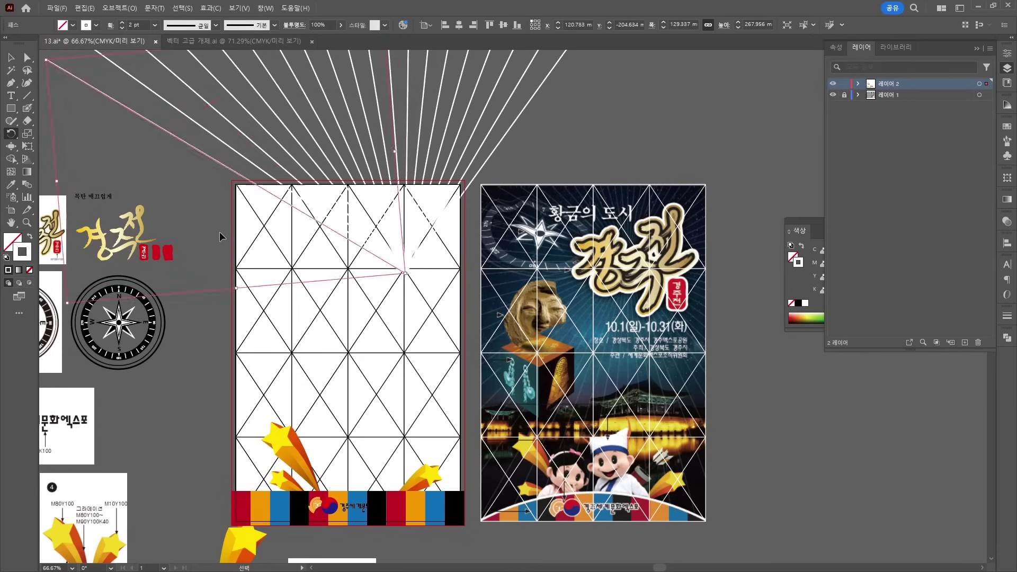
pyautogui.hotkey('ctrl', 'd')
pyautogui.hotkey('ctrl', 'd')
pyautogui.hotkey('ctrl', 'd')
pyautogui.hotkey('ctrl', 'd')
pyautogui.hotkey('ctrl', 'd')
pyautogui.hotkey('ctrl', 'd')
pyautogui.hotkey('ctrl', 'd')
pyautogui.hotkey('ctrl', 'd')
pyautogui.hotkey('ctrl', 'd')
pyautogui.hotkey('ctrl', 'd')
pyautogui.hotkey('ctrl', 'd')
pyautogui.hotkey('ctrl', 'd')
pyautogui.hotkey('ctrl', 'd')
pyautogui.hotkey('ctrl', 'd')
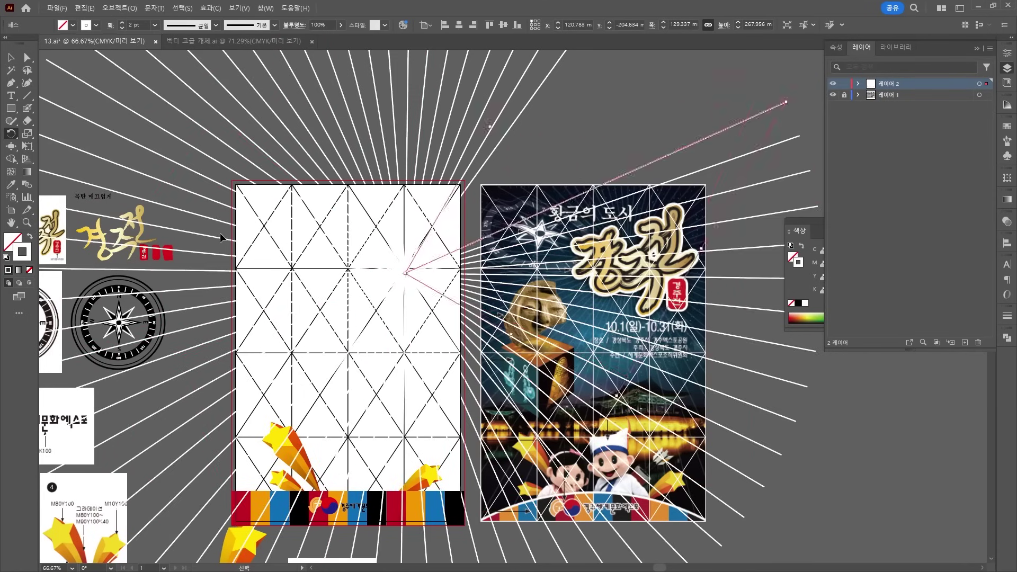
pyautogui.hotkey('ctrl', 'd')
pyautogui.hotkey('ctrl', 'd')
pyautogui.hotkey('ctrl', 'd')
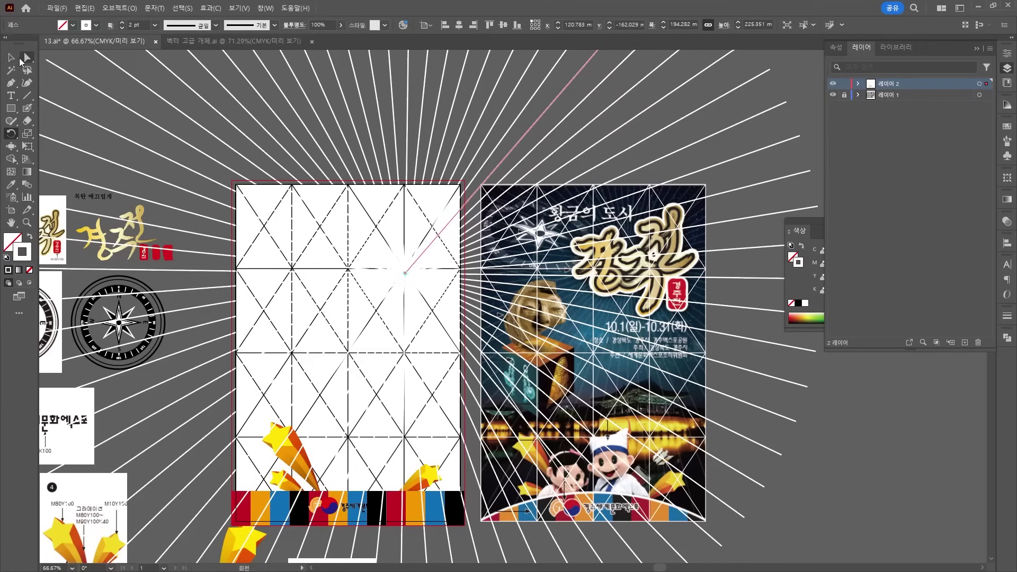
# Copy all the rays, switch to Photoshop and paste them as a smart object directly above the 이미지(02) layer
pyautogui.press('v')
pyautogui.moveTo(326, 192); pyautogui.dragTo(456, 359)
pyautogui.press('a')
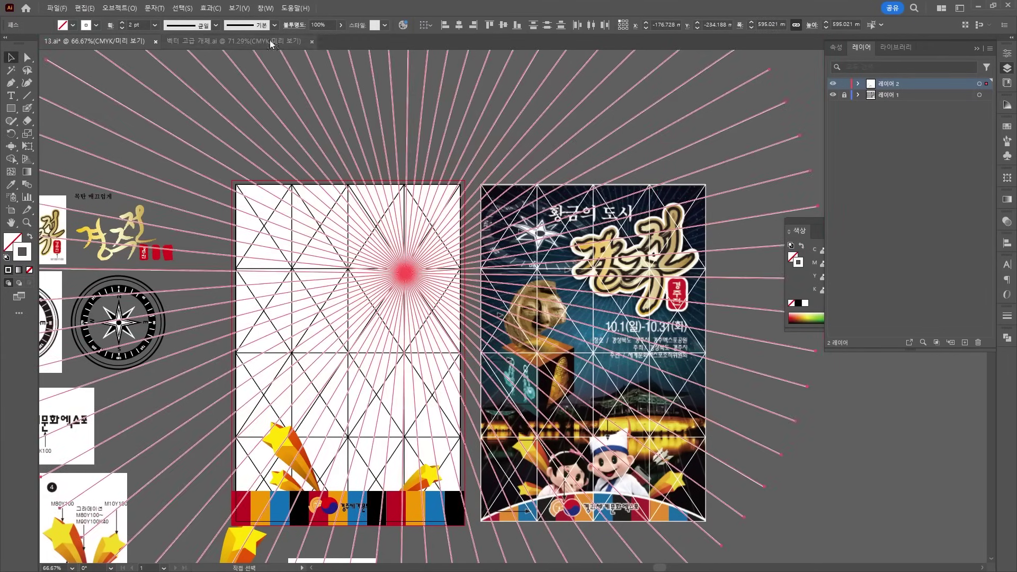
pyautogui.click(978, 7)
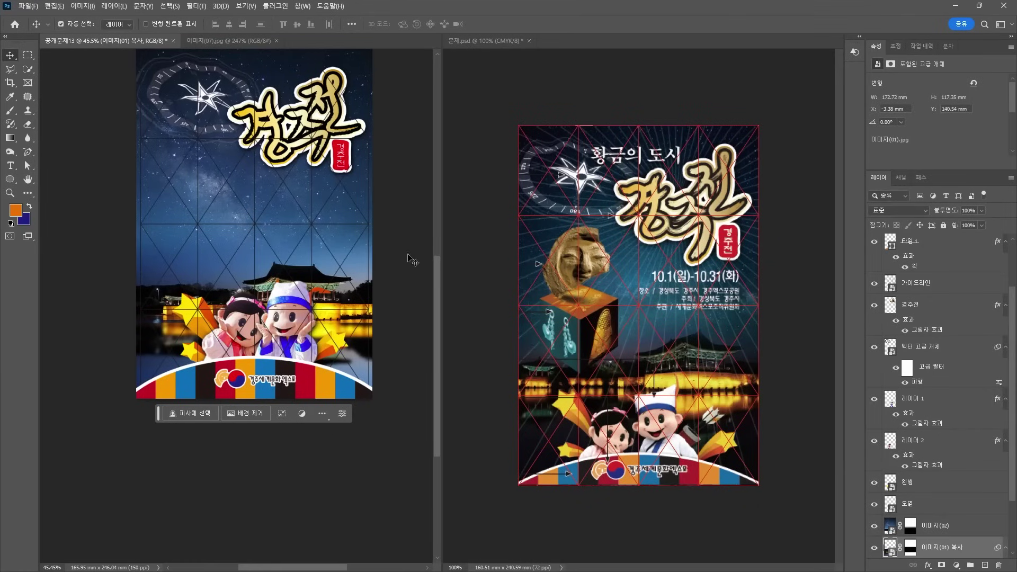
pyautogui.scroll(2, 382, 204)
pyautogui.click(281, 118)
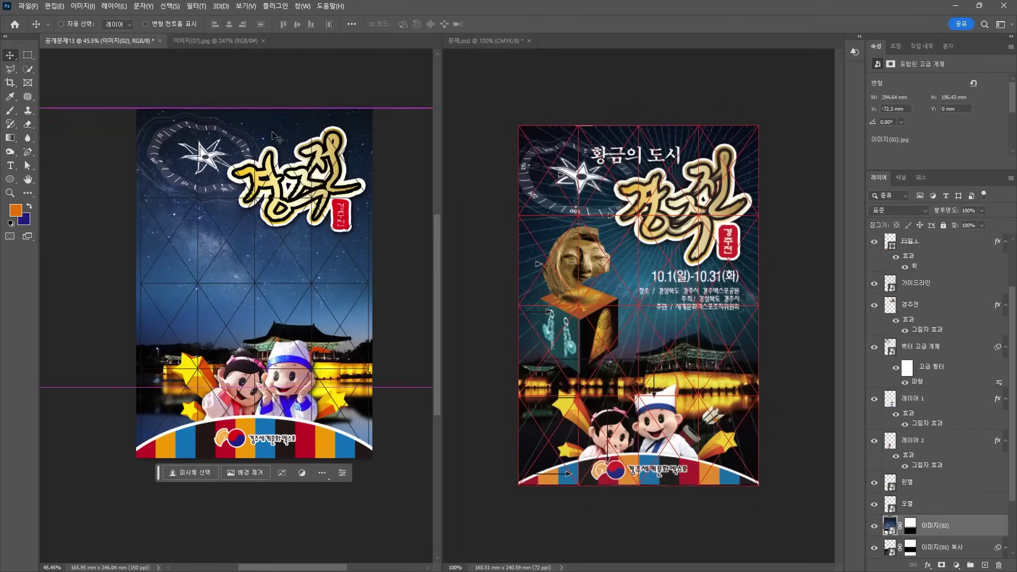
pyautogui.hotkey('ctrl', 'v')
pyautogui.click(463, 176)
pyautogui.click(562, 156)
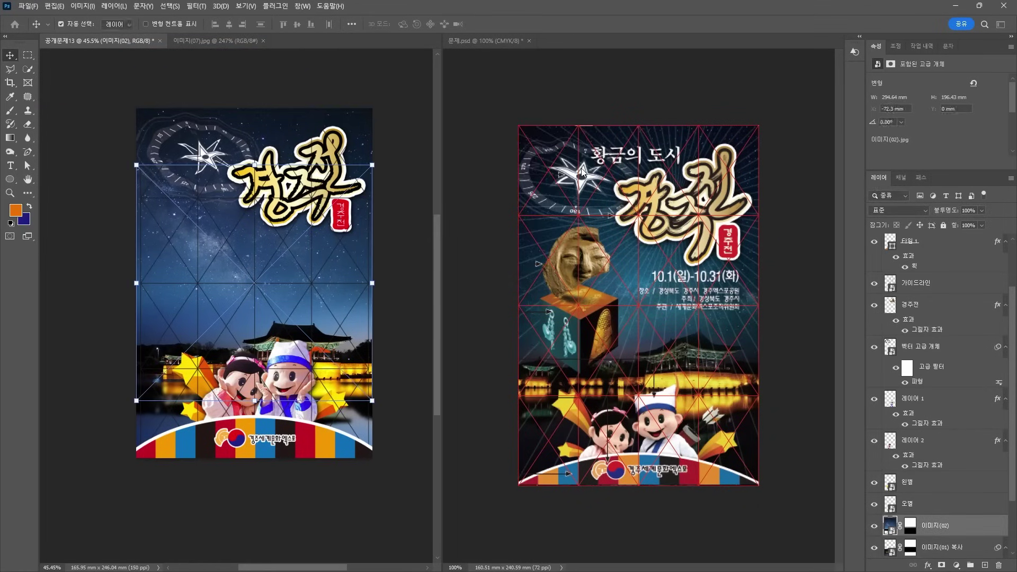
# Scale the pasted rays to about 66.4% with their centre just below the 경주전 title, and set the layer's opacity to 20%
pyautogui.moveTo(372, 401); pyautogui.dragTo(424, 392)
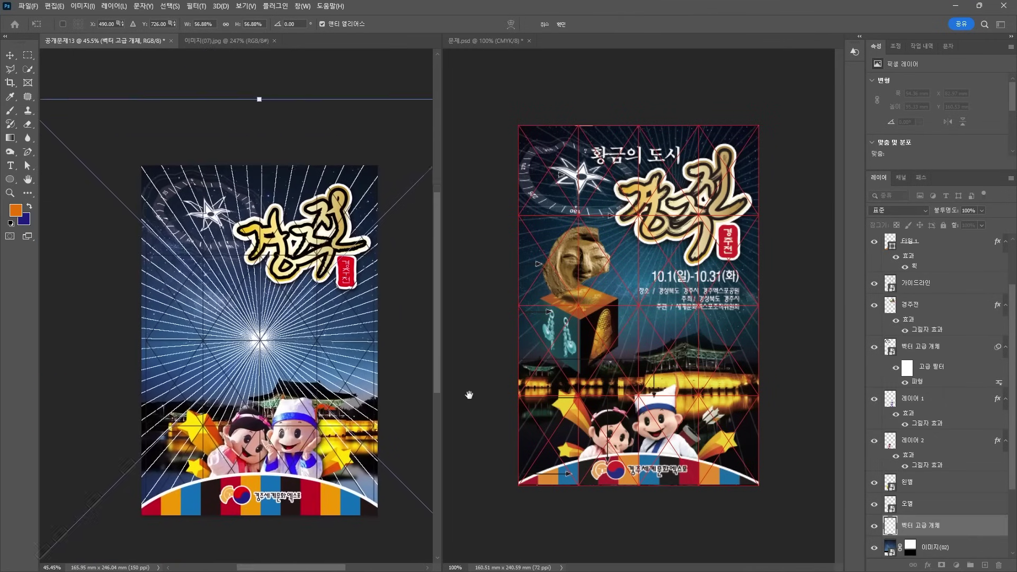
pyautogui.moveTo(229, 329); pyautogui.dragTo(289, 234)
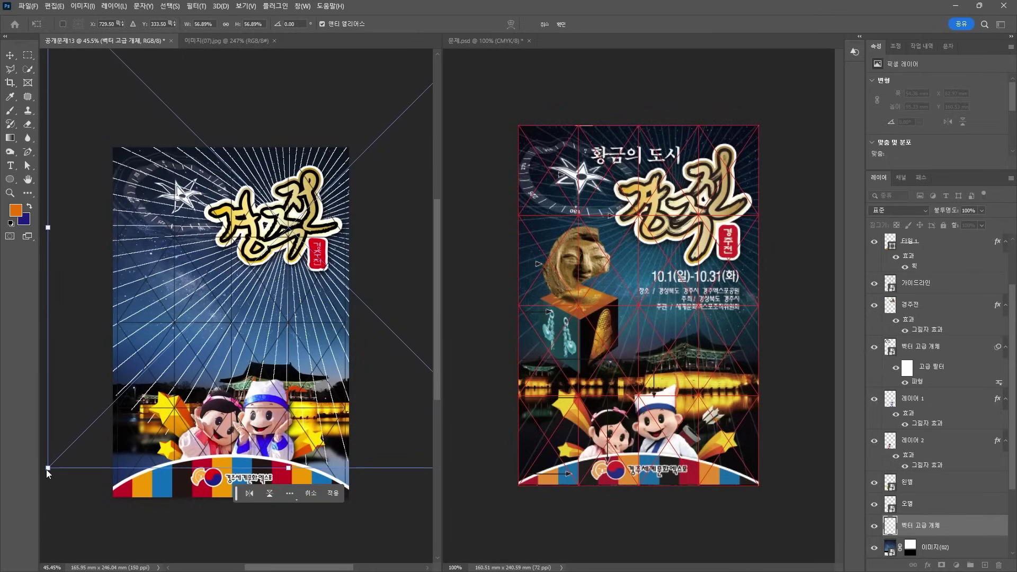
pyautogui.moveTo(46, 468); pyautogui.dragTo(229, 550)
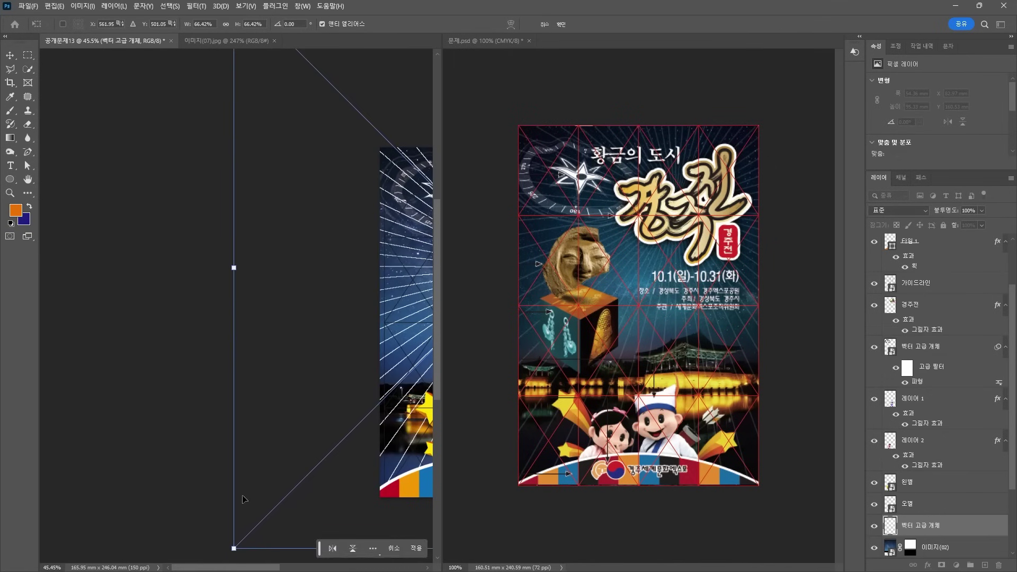
pyautogui.moveTo(349, 500); pyautogui.dragTo(93, 485)
pyautogui.press('Return')
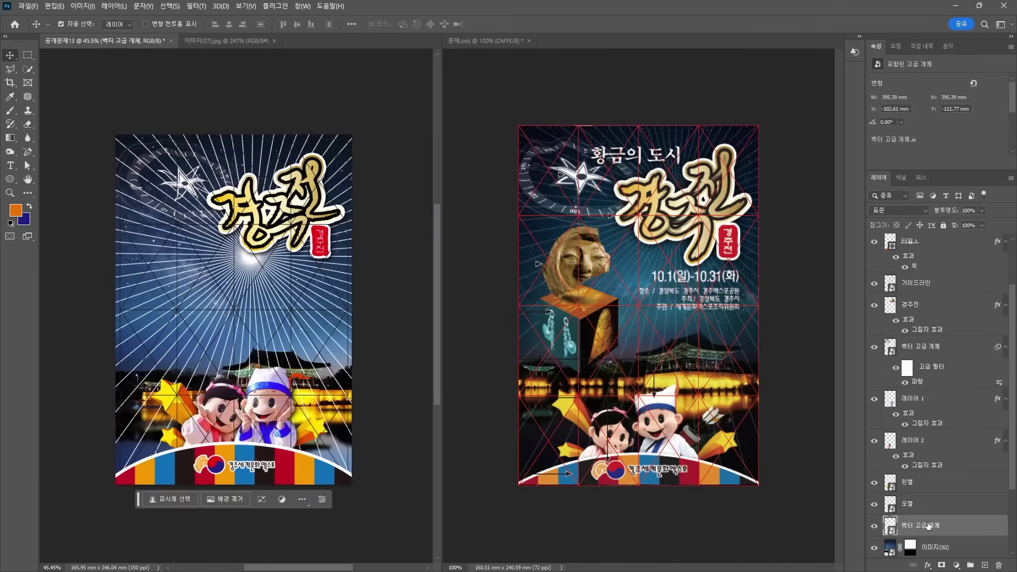
pyautogui.press('5')
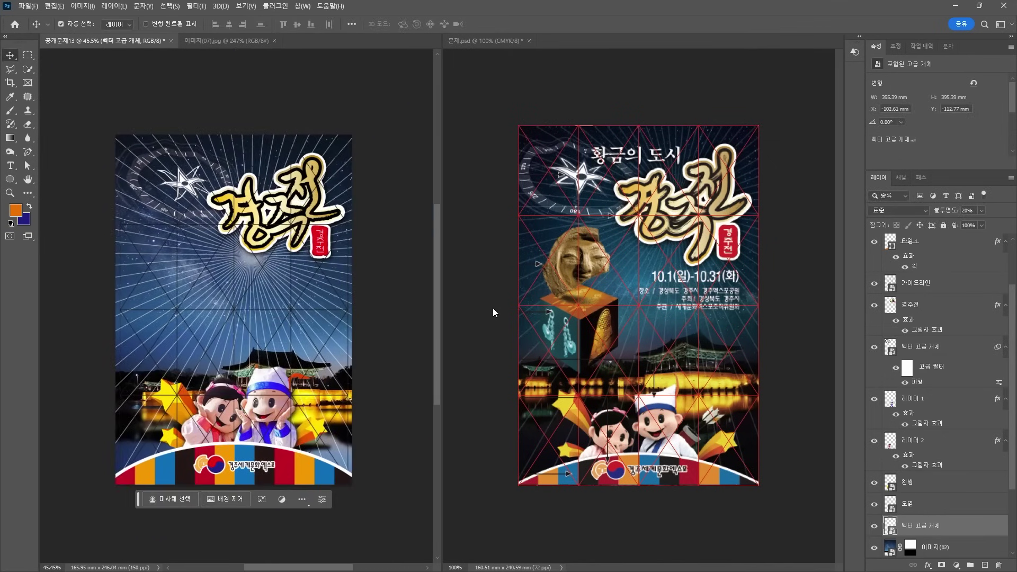
pyautogui.press('2')
# Open the rays smart object in Illustrator, set all the rays' strokes to 3 pt, and update it in Photoshop
pyautogui.scroll(-3, 915, 504)
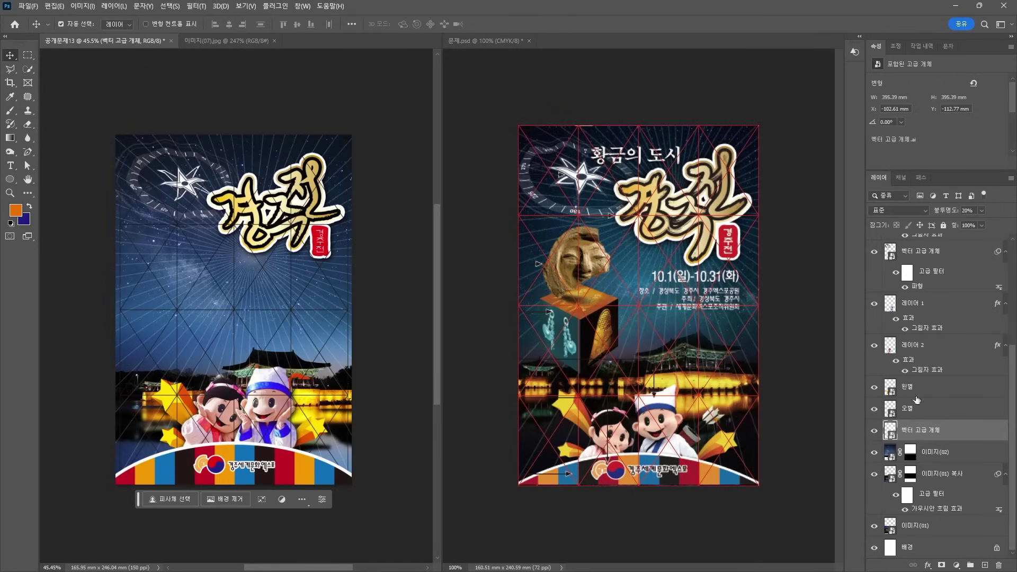
pyautogui.doubleClick(891, 431)
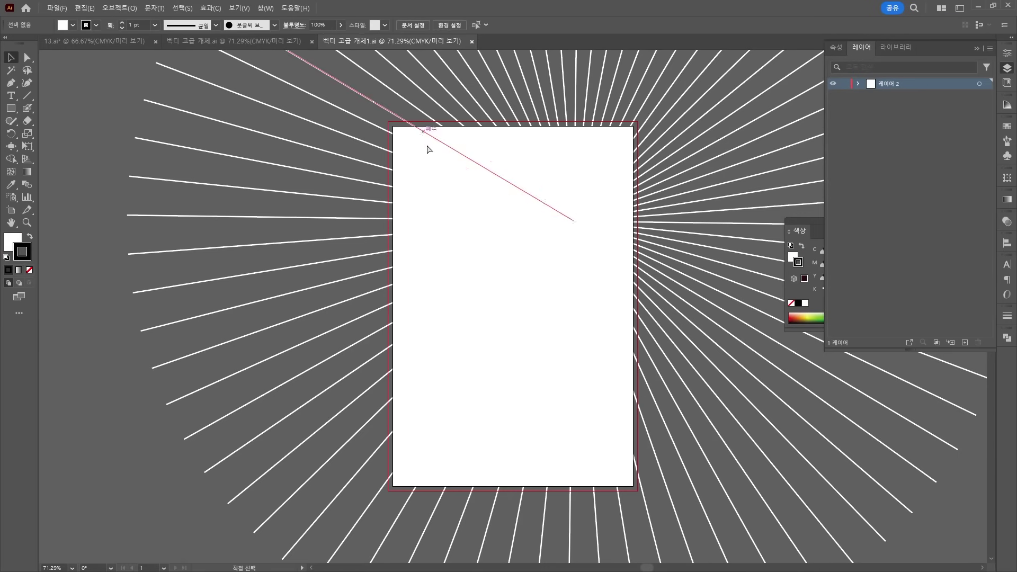
pyautogui.click(429, 150)
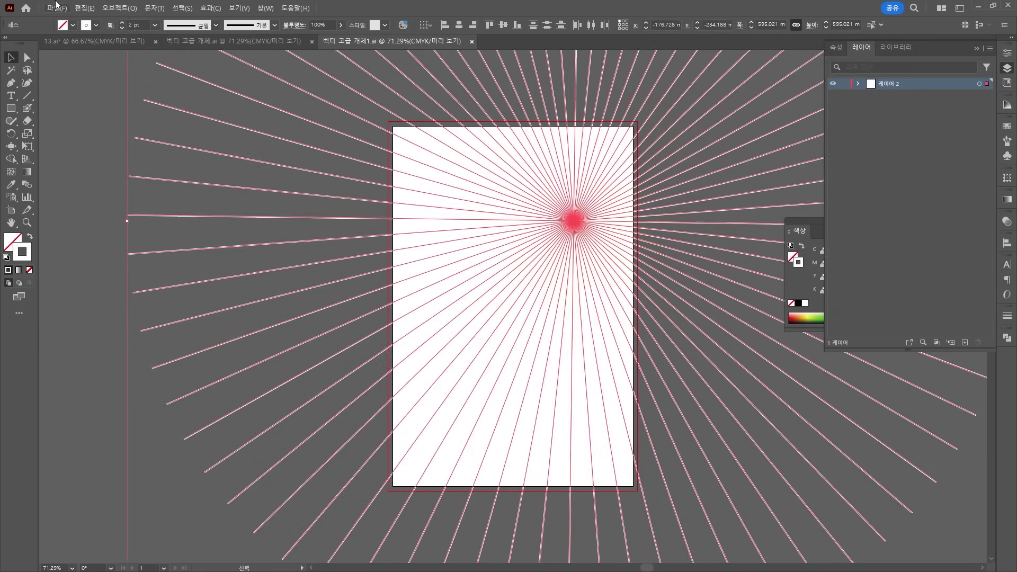
pyautogui.click(123, 23)
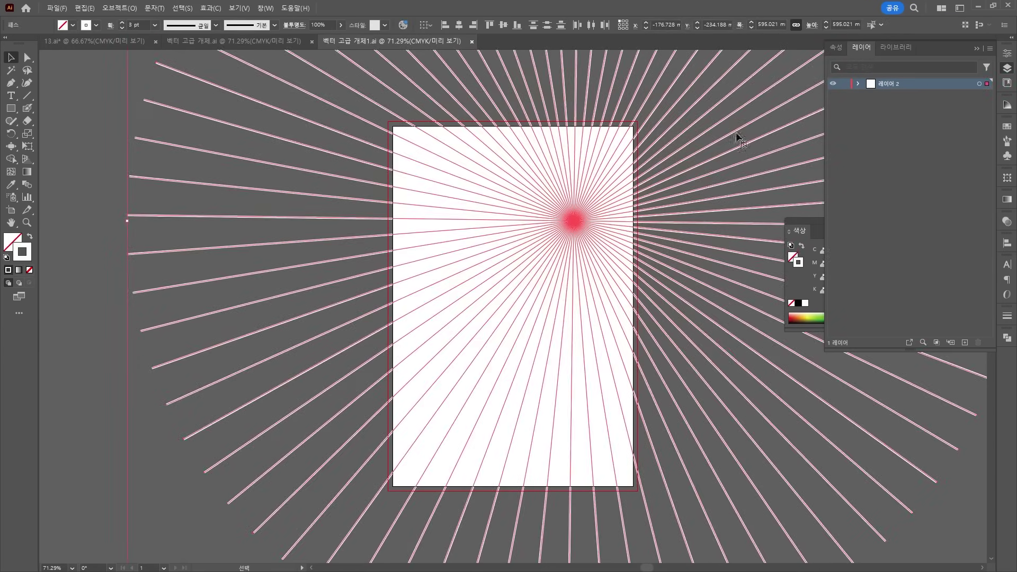
pyautogui.click(979, 6)
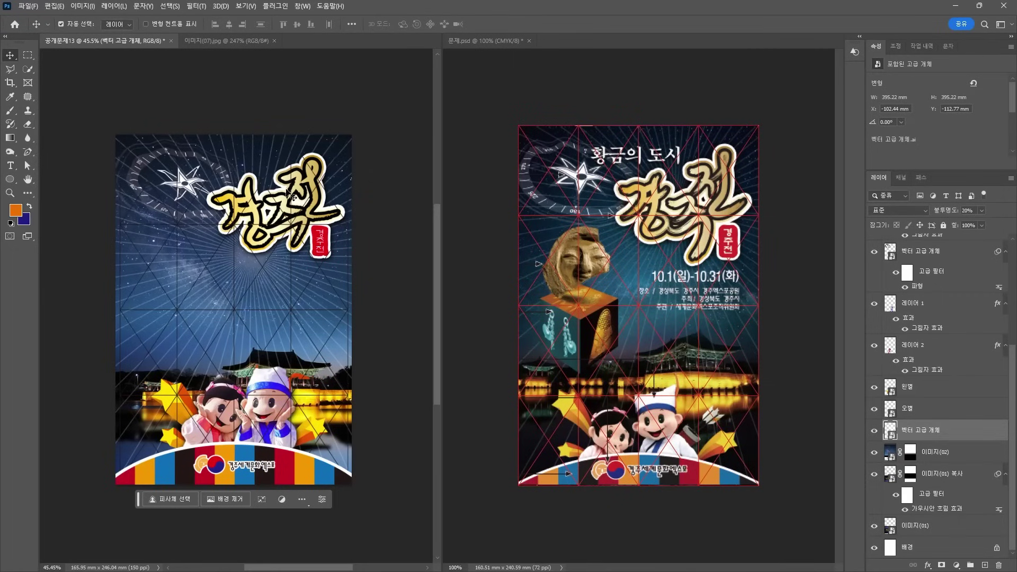
pyautogui.click(374, 84)
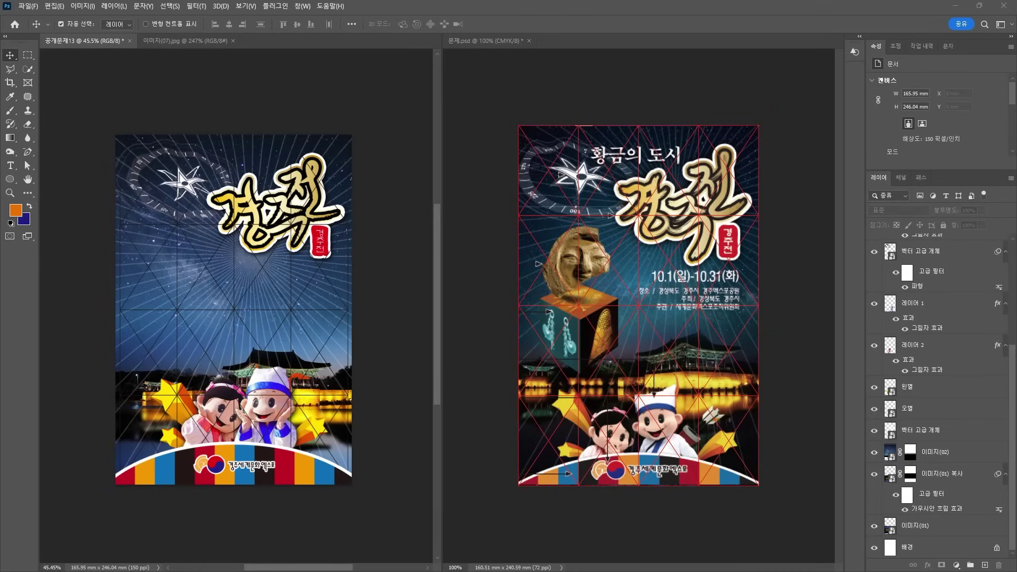
# Open 이미지(03).jpg, select the stone face with Select Subject, and copy it for the 공개문제13 poster
pyautogui.moveTo(345, 5); pyautogui.dragTo(410, 7)
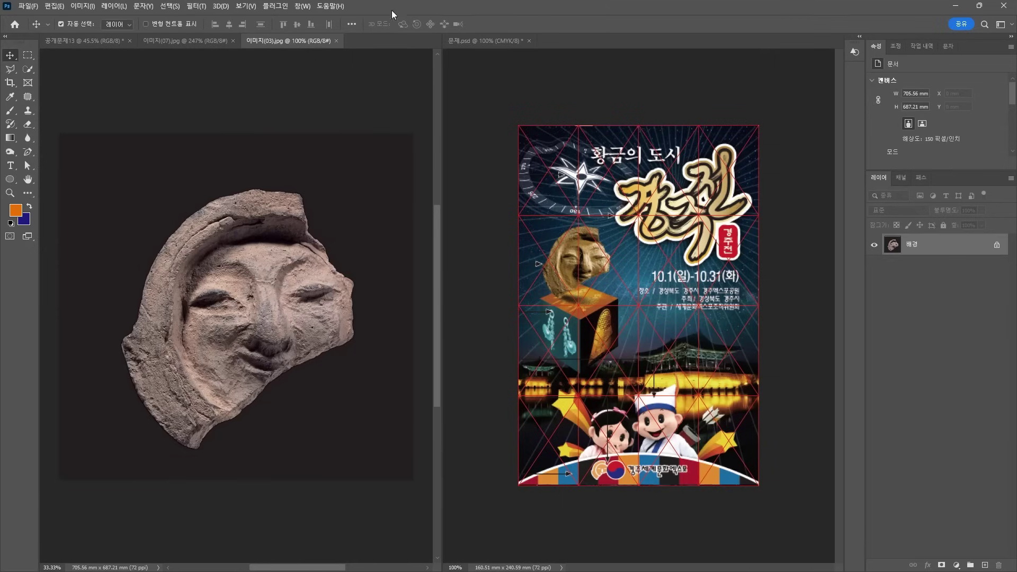
pyautogui.click(27, 71)
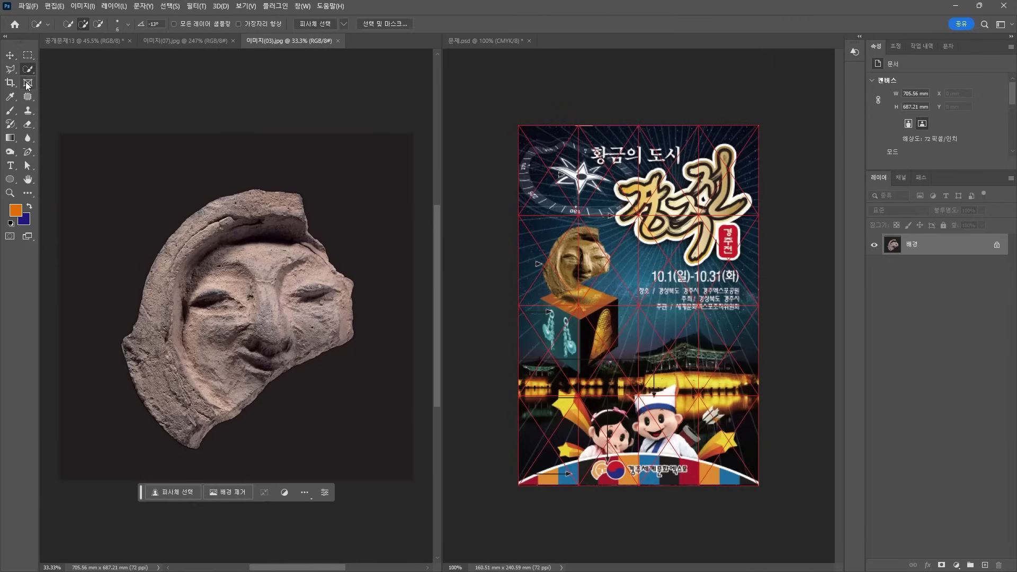
pyautogui.click(173, 492)
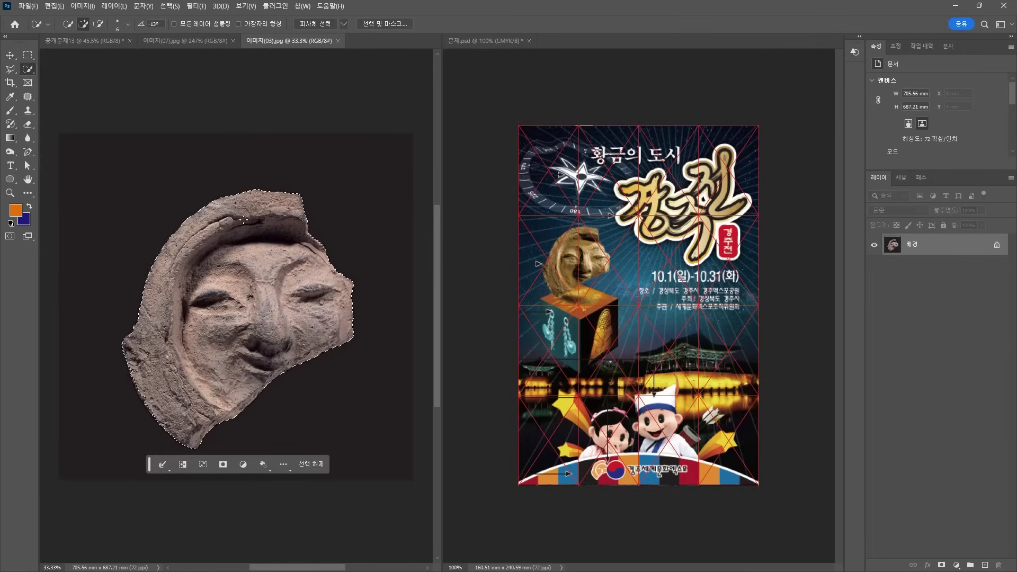
pyautogui.hotkey('ctrl', 'c')
pyautogui.click(85, 40)
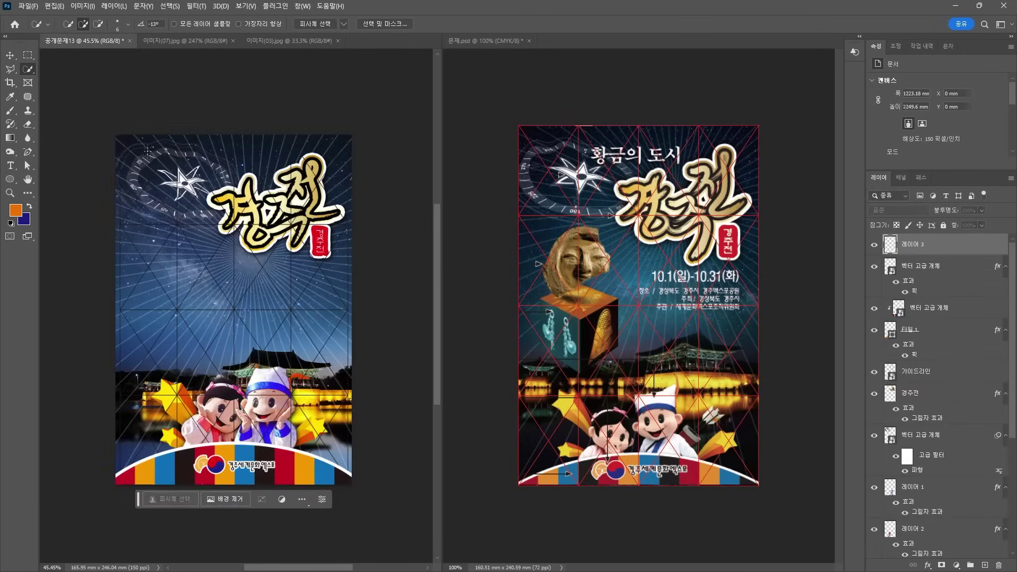
# Paste the stone face into the poster, scale it to about 21.7%, and place it below the compass in the second grid row
pyautogui.hotkey('ctrl', 'v')
pyautogui.hotkey('ctrl', 't')
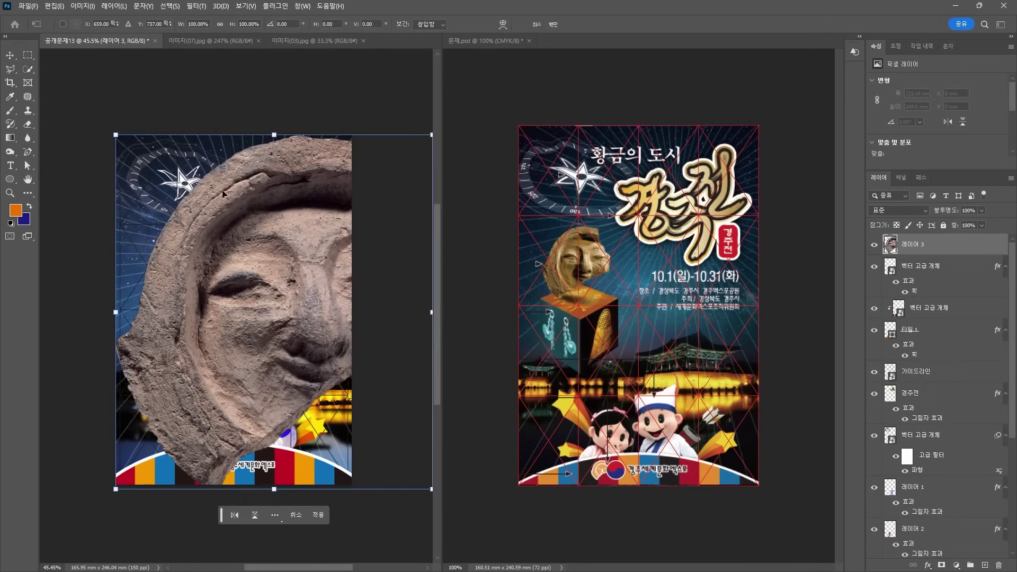
pyautogui.moveTo(433, 136); pyautogui.dragTo(207, 387)
pyautogui.moveTo(176, 424); pyautogui.dragTo(200, 260)
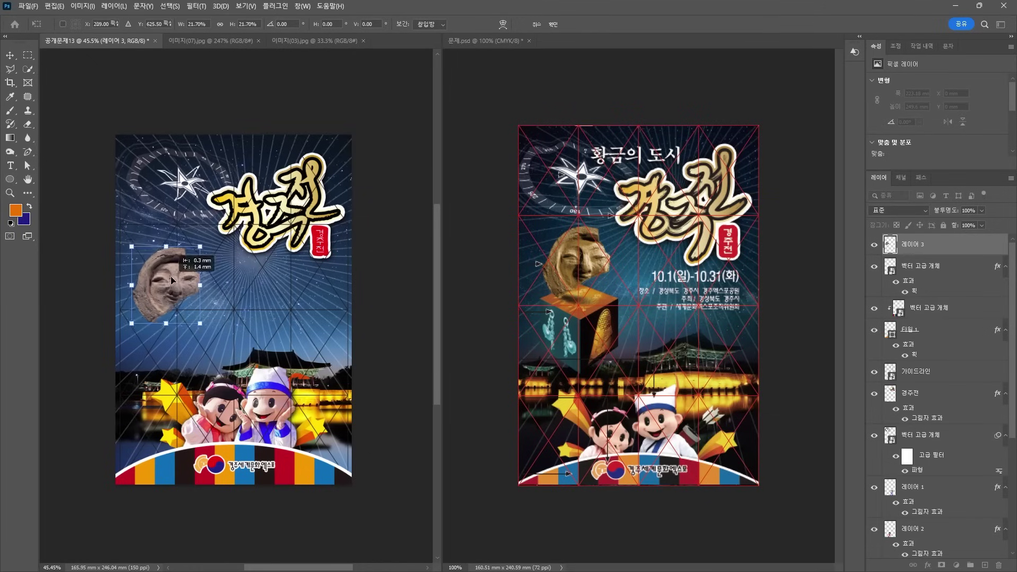
pyautogui.moveTo(170, 290); pyautogui.dragTo(175, 272)
pyautogui.press('Return')
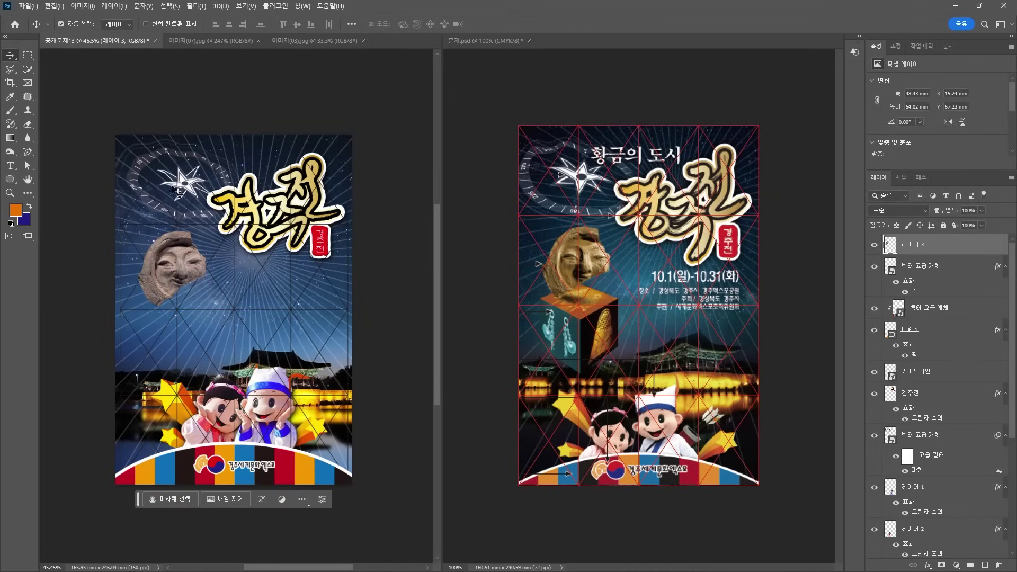
# Colorize the stone face golden brown with Hue/Saturation, using a hue of about 29 and adjusting the saturation to match the reference
pyautogui.click(83, 7)
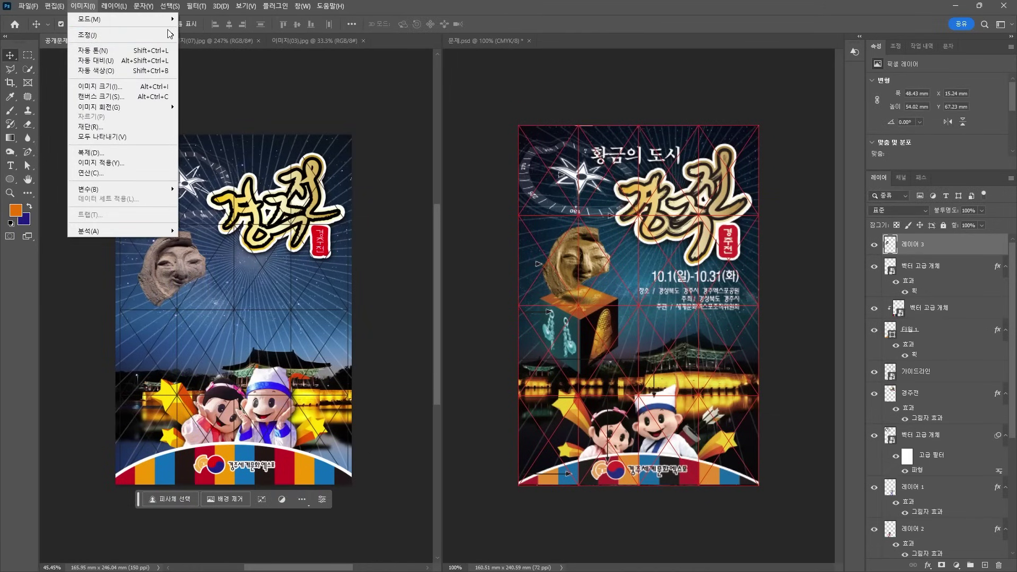
pyautogui.moveTo(169, 34)
pyautogui.click(265, 95)
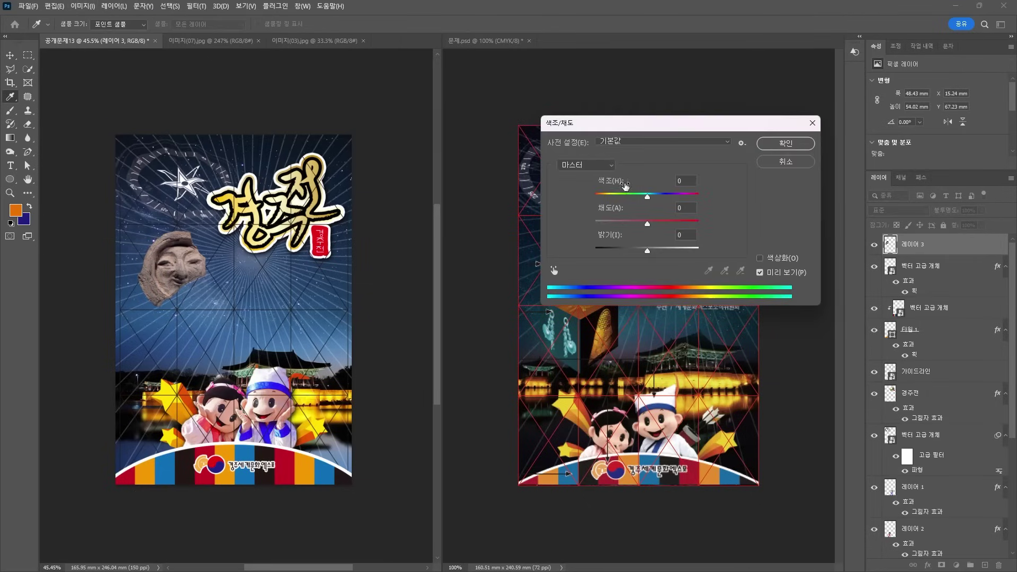
pyautogui.moveTo(664, 124); pyautogui.dragTo(825, 77)
pyautogui.moveTo(806, 152); pyautogui.dragTo(837, 152)
pyautogui.click(921, 210)
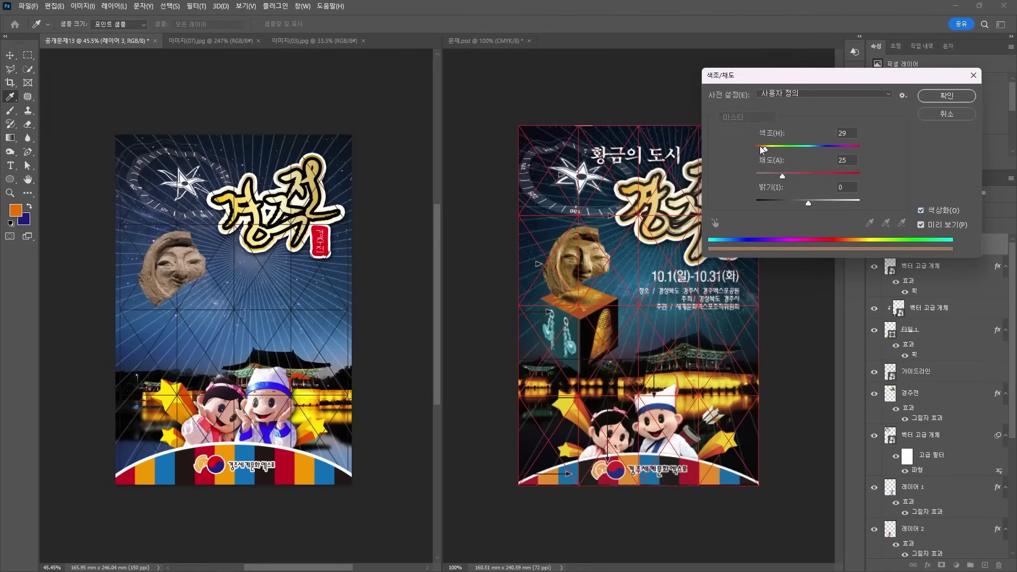
pyautogui.moveTo(798, 178)
pyautogui.mouseDown()
pyautogui.moveTo(802, 208)
pyautogui.moveTo(813, 208)
pyautogui.moveTo(802, 175)
pyautogui.moveTo(793, 179)
pyautogui.mouseUp()
pyautogui.click(946, 96)
pyautogui.press('v')
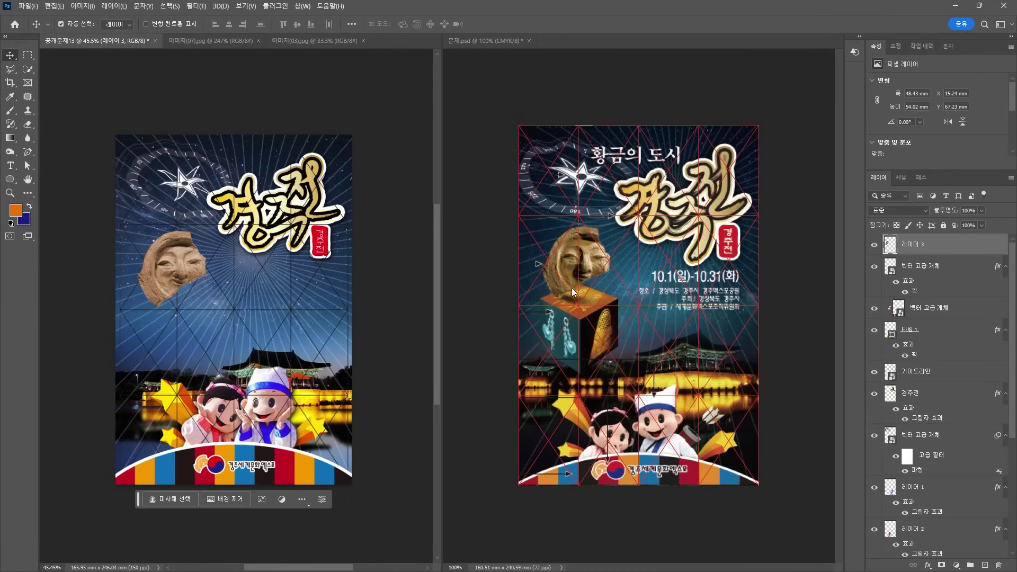
# Add a drop shadow to the stone face layer and separate the shadow onto its own layer
pyautogui.click(928, 564)
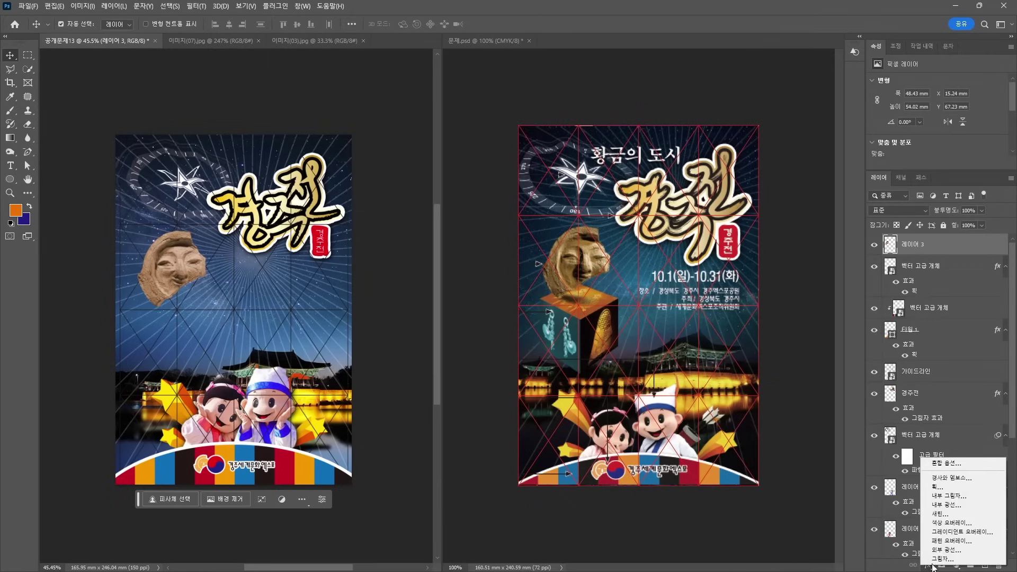
pyautogui.click(937, 555)
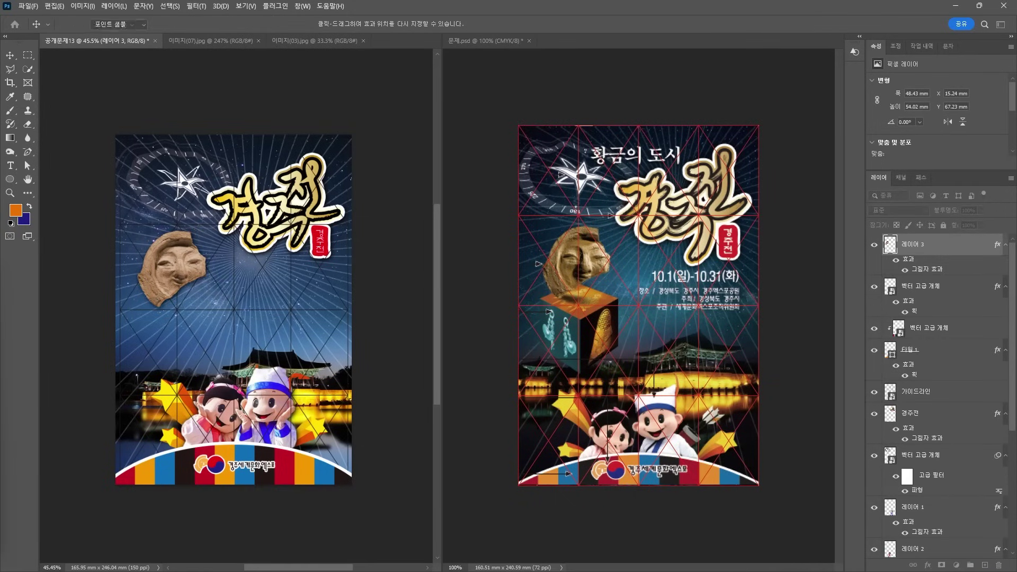
pyautogui.rightClick(927, 270)
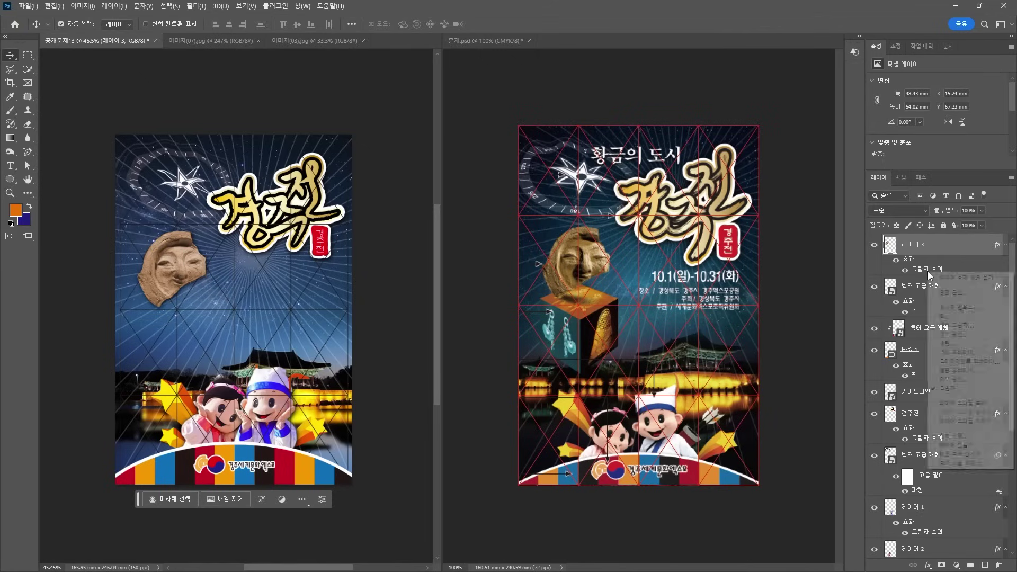
pyautogui.click(963, 449)
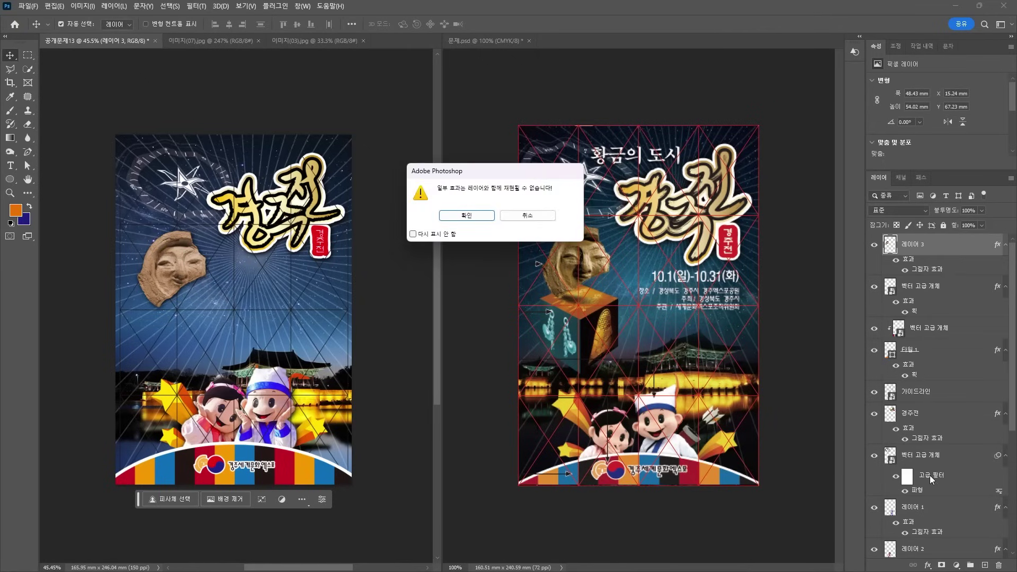
pyautogui.click(488, 218)
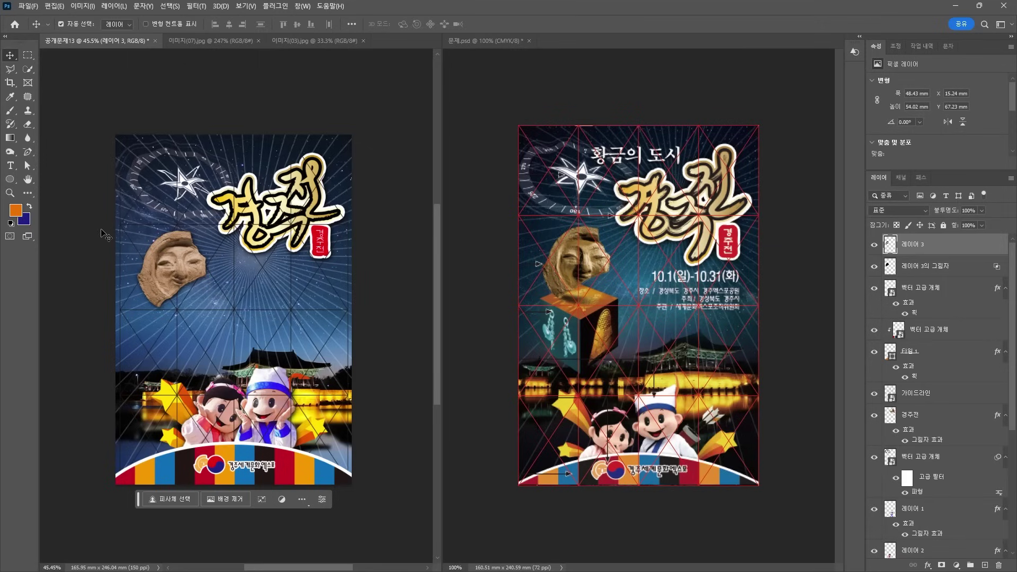
# Flatten the stone face's shadow to about 42.3 × 12.2 mm, rotate it about 13.7°, and position it beneath the face
pyautogui.click(949, 267)
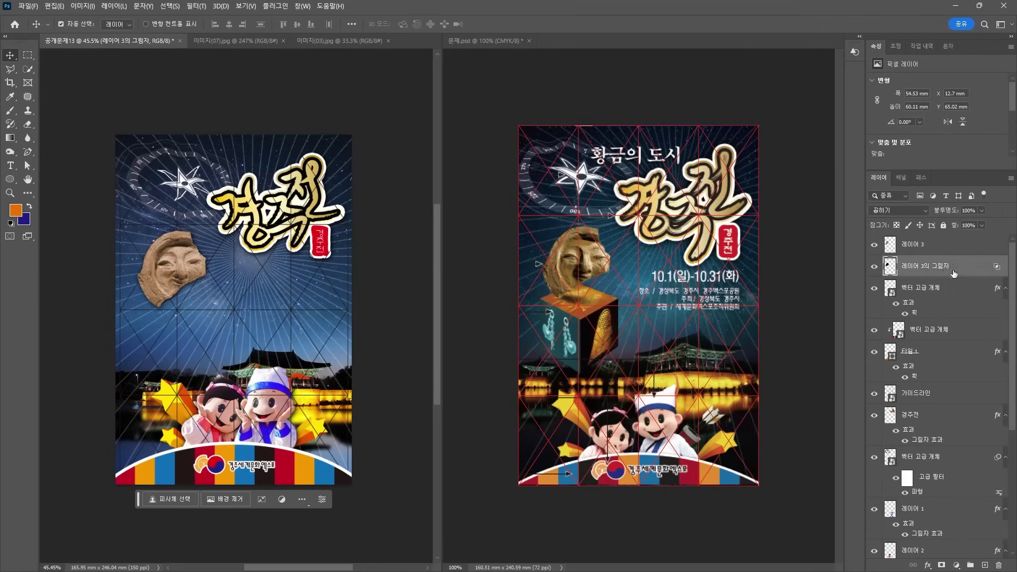
pyautogui.hotkey('ctrl', 't')
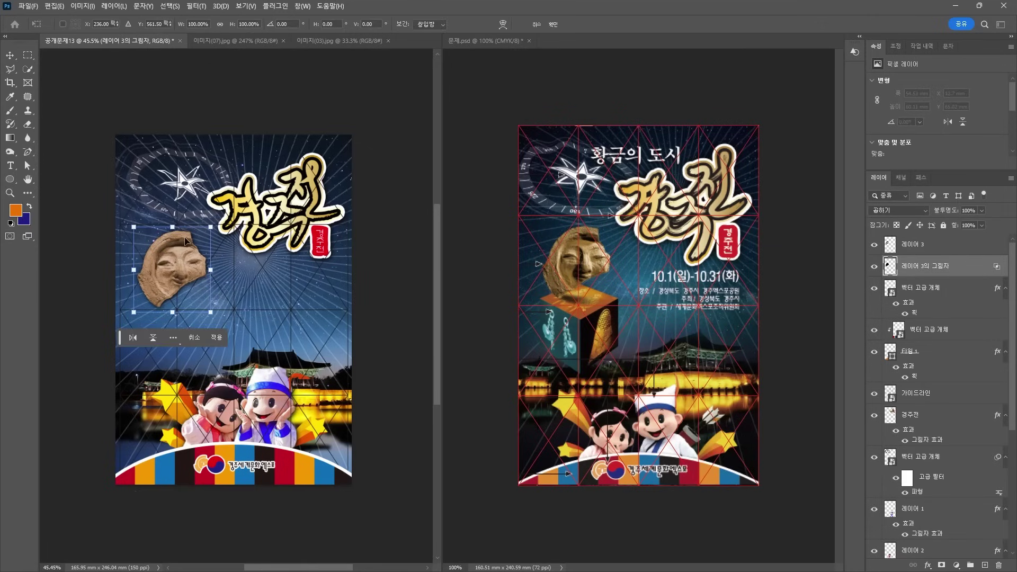
pyautogui.moveTo(170, 228); pyautogui.dragTo(185, 295)
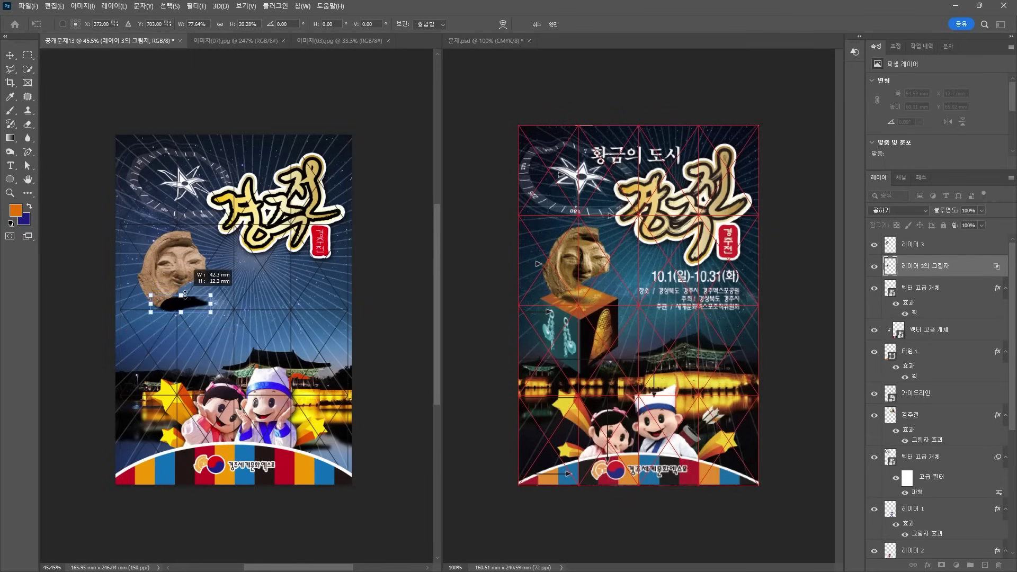
pyautogui.press('Return')
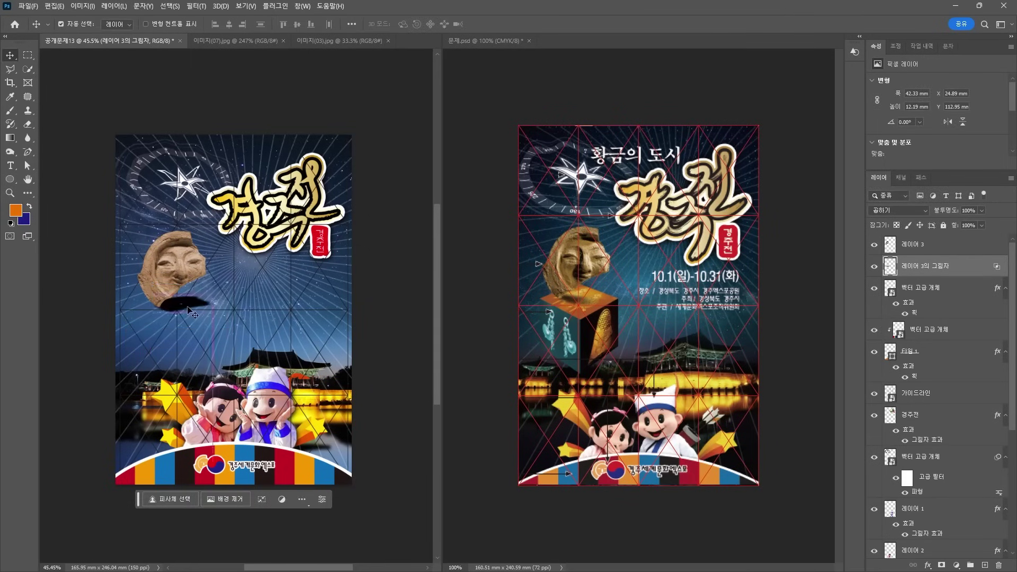
pyautogui.hotkey('ctrl', 't')
pyautogui.press('Return')
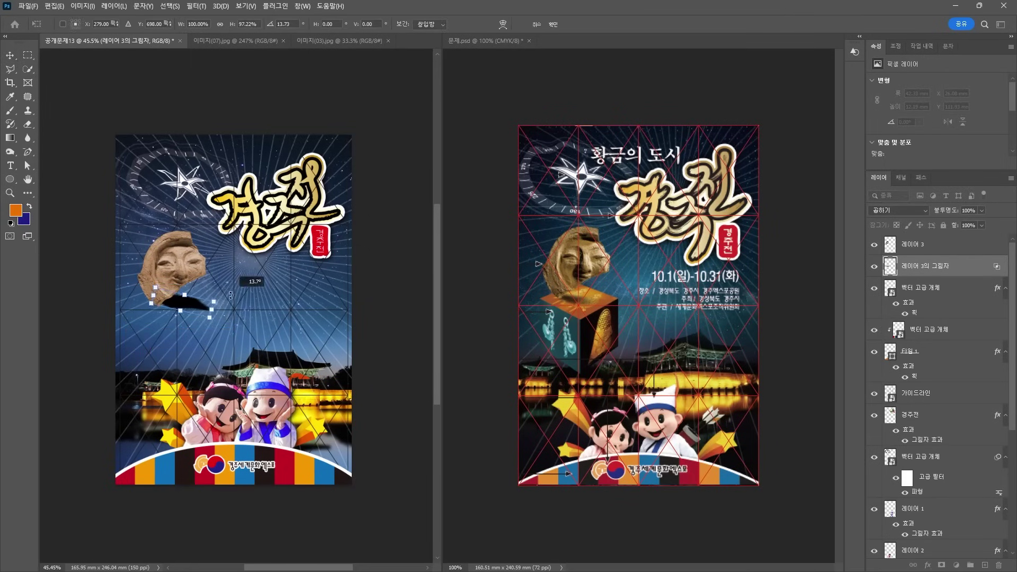
pyautogui.moveTo(190, 303); pyautogui.dragTo(192, 312)
# Set the face shadow's opacity to 50% and soften it with Gaussian Blur
pyautogui.press('5')
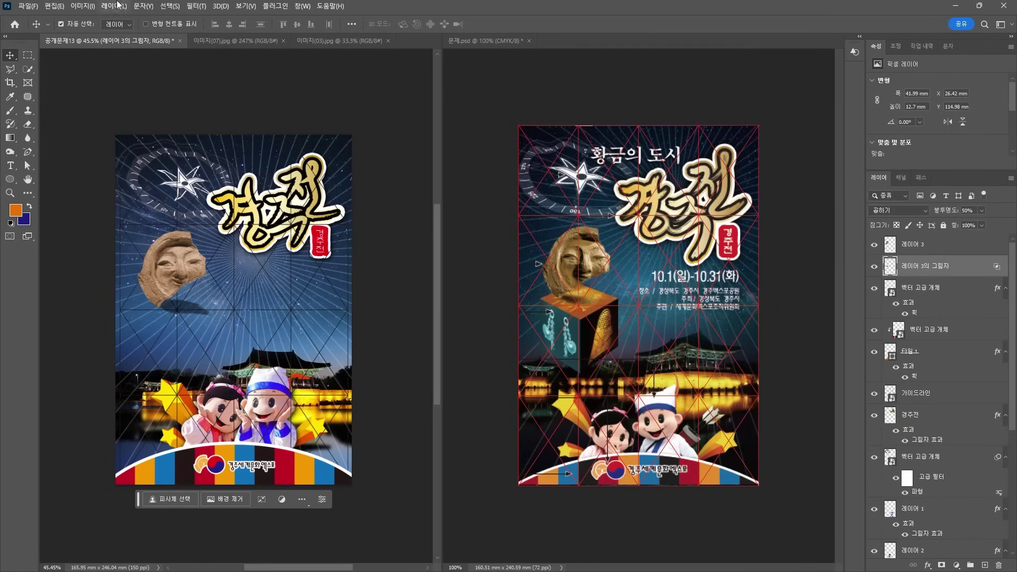
pyautogui.click(196, 6)
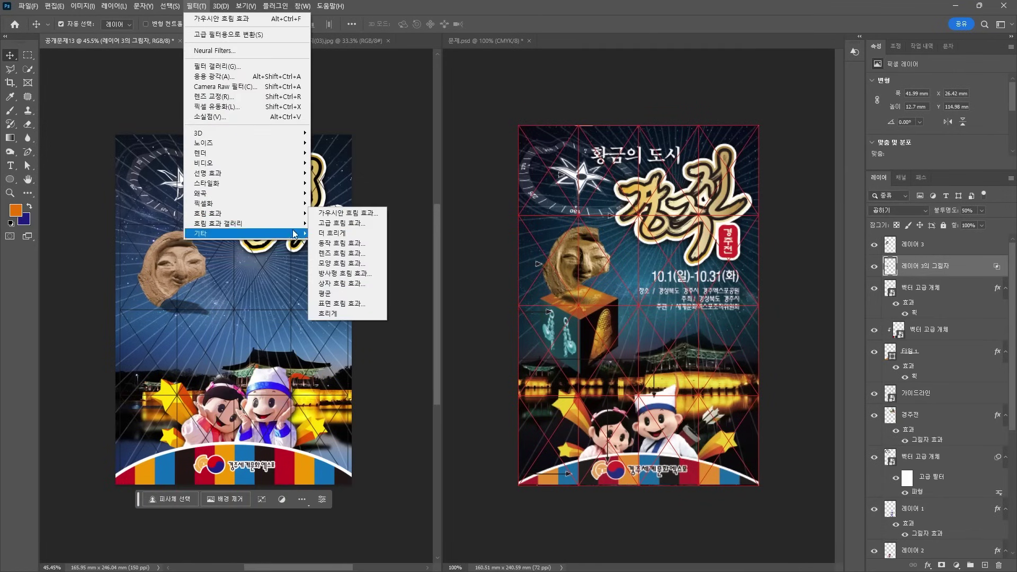
pyautogui.click(334, 253)
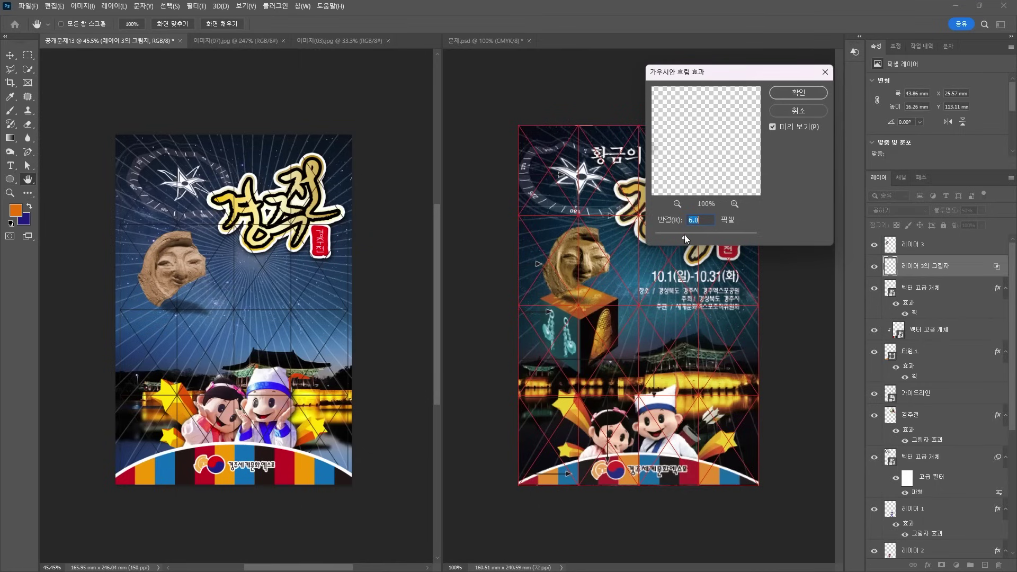
pyautogui.press('Return')
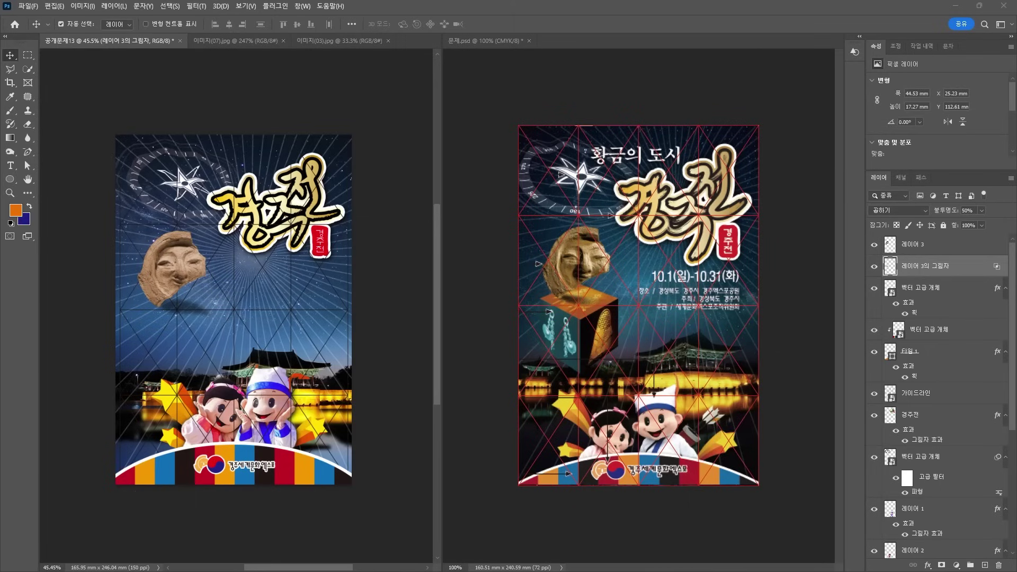
# Draw an orange square about 44.7 mm wide and make two copies, arranging one square above two side-by-side squares
pyautogui.click(11, 179)
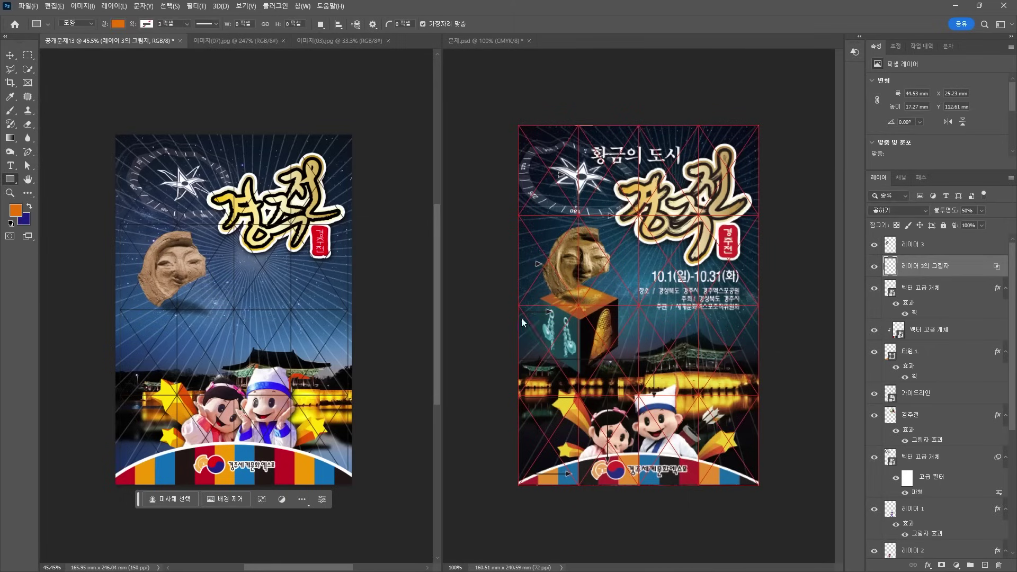
pyautogui.moveTo(244, 276)
pyautogui.mouseDown()
pyautogui.moveTo(309, 342)
pyautogui.moveTo(226, 313)
pyautogui.moveTo(255, 226)
pyautogui.moveTo(263, 256)
pyautogui.moveTo(259, 246)
pyautogui.mouseUp()
pyautogui.click(10, 55)
pyautogui.moveTo(284, 301); pyautogui.dragTo(288, 306)
# Shape the lower-right square into a cube side with 70% width, 90% height and a vertical skew of -25°
pyautogui.hotkey('ctrl', 't')
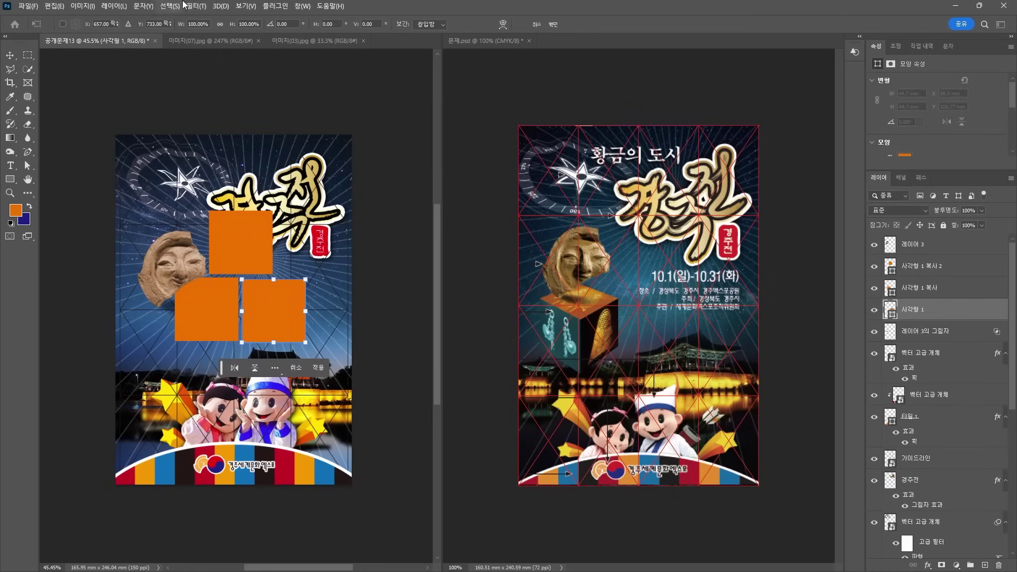
pyautogui.write('70')
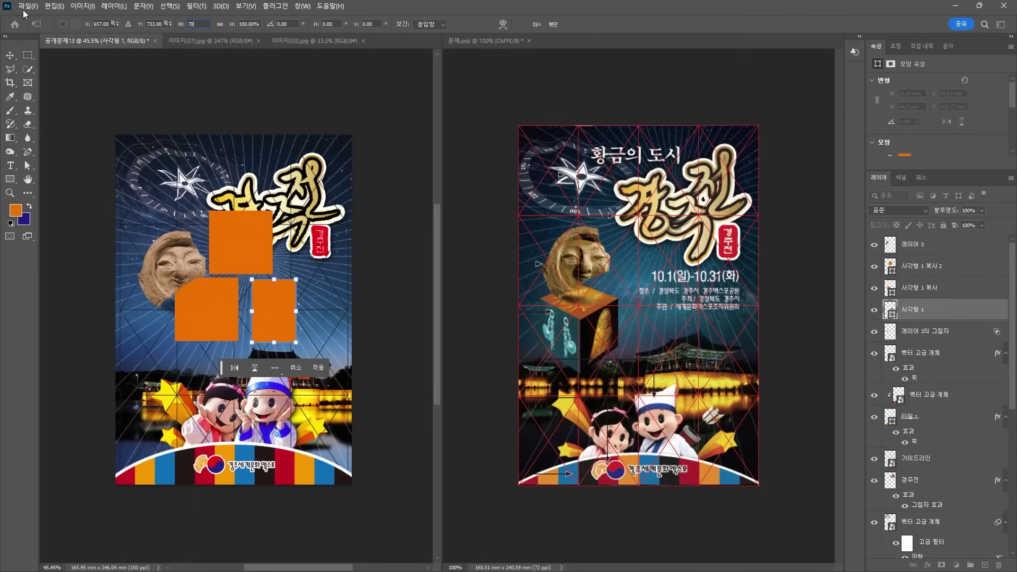
pyautogui.write('90')
pyautogui.press('Return')
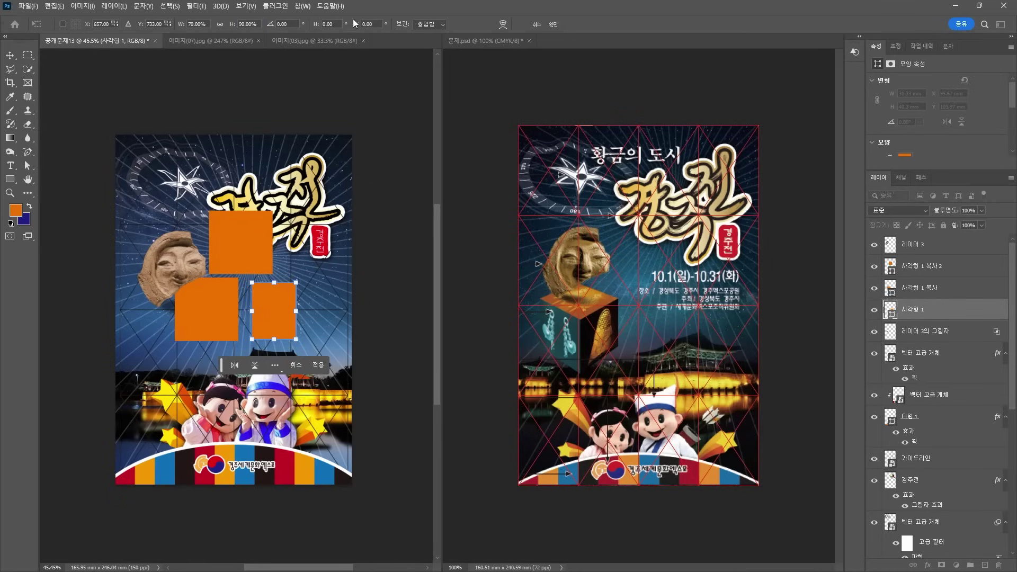
pyautogui.write('-25')
pyautogui.press('Return')
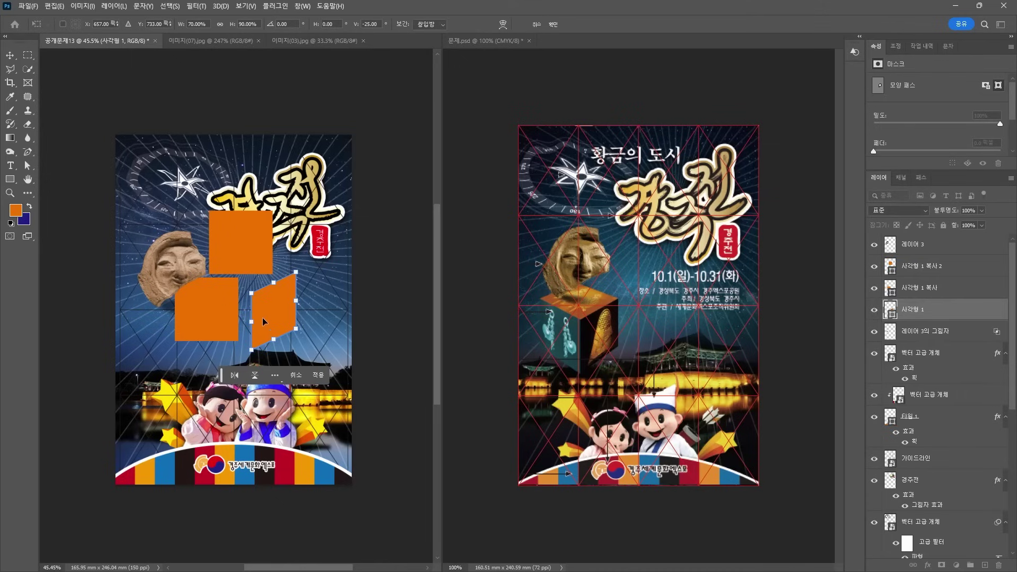
pyautogui.press('Return')
# Scale the lower-left square to 70% width and 90% height, skew it 25° vertically, and join the right face to its edge
pyautogui.moveTo(213, 308); pyautogui.dragTo(219, 318)
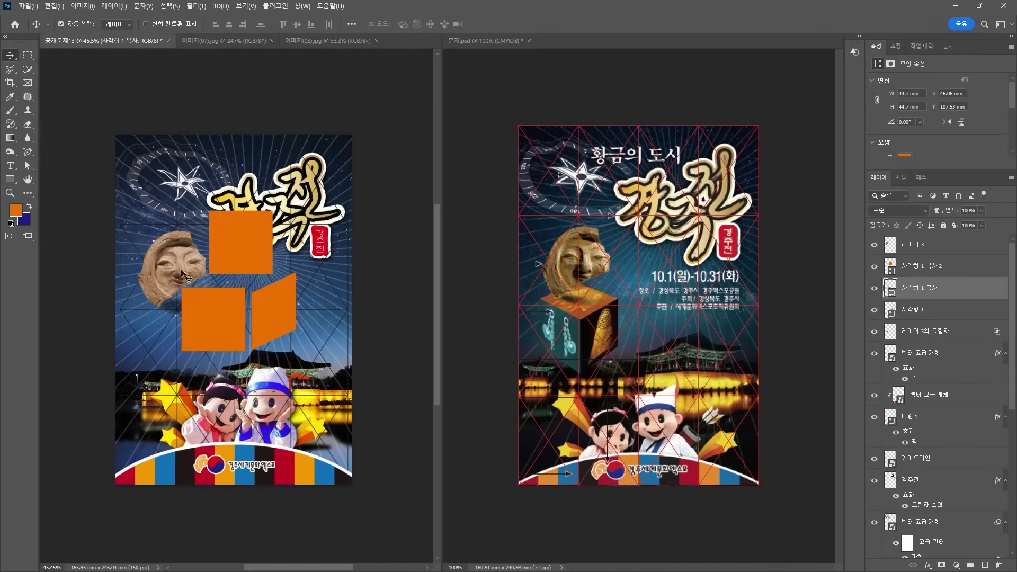
pyautogui.hotkey('ctrl', 't')
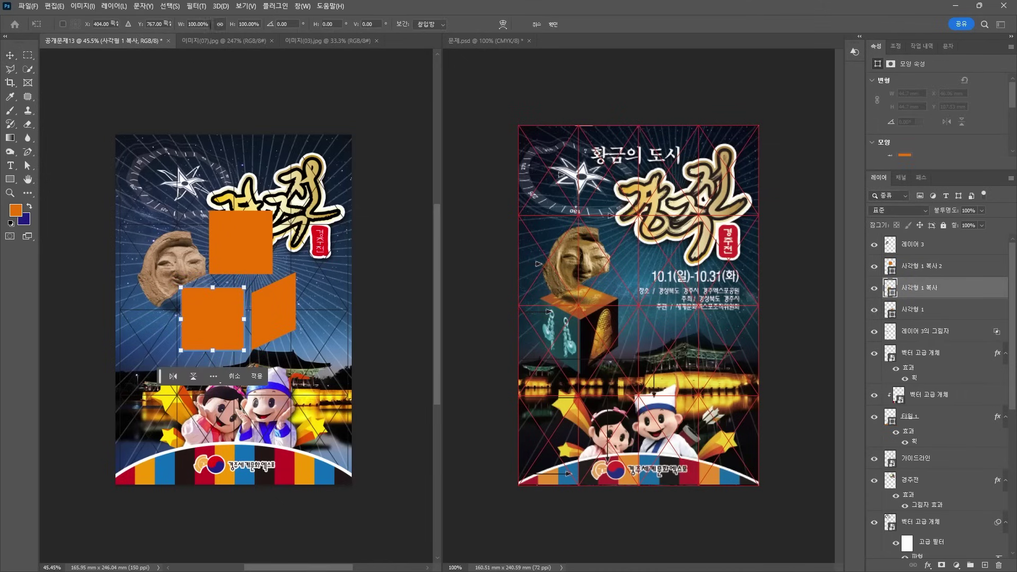
pyautogui.write('70')
pyautogui.press('Tab')
pyautogui.write('90')
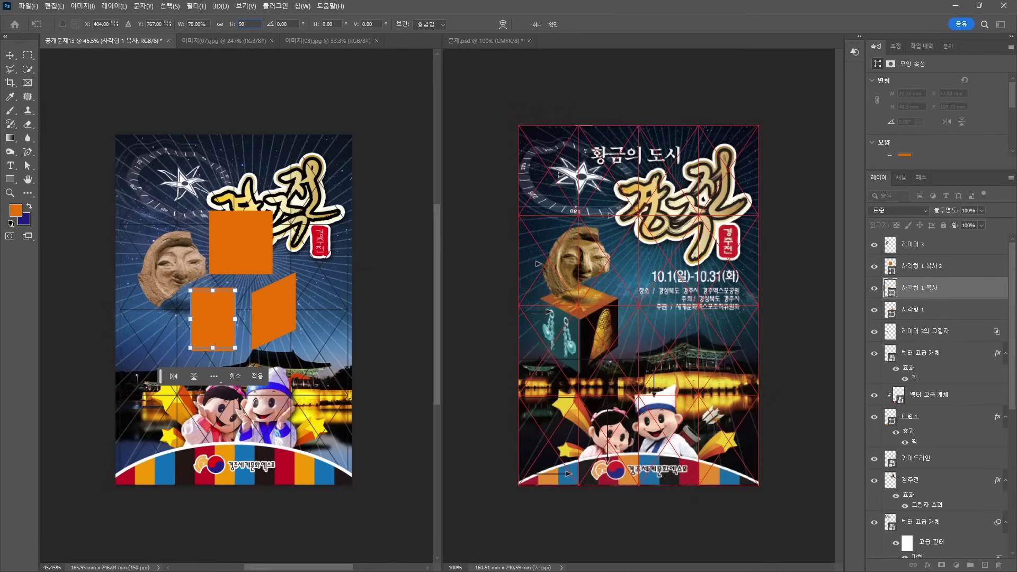
pyautogui.write('25')
pyautogui.press('Return')
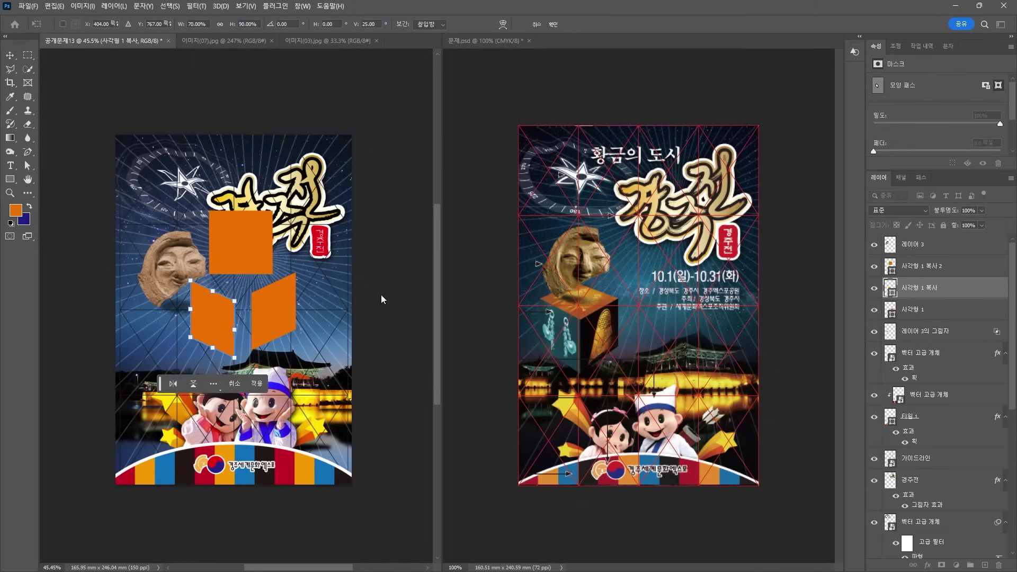
pyautogui.press('Return')
pyautogui.moveTo(281, 316); pyautogui.dragTo(265, 323)
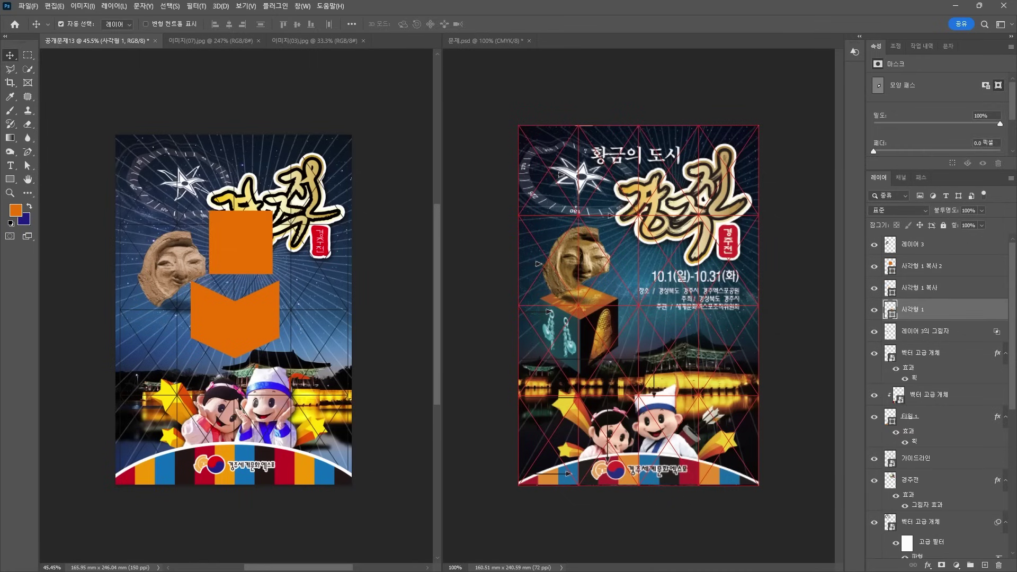
# Rotate the upper square 45° and place its lower corner in the notch between the two side faces
pyautogui.click(264, 217)
pyautogui.press('a')
pyautogui.scroll(1, 305, 210)
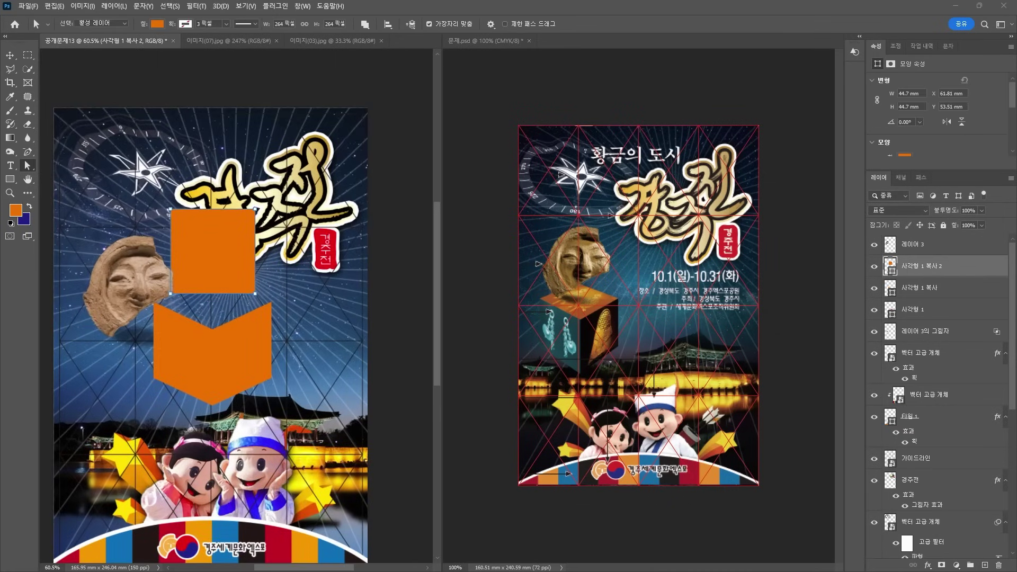
pyautogui.click(10, 55)
pyautogui.moveTo(216, 247); pyautogui.dragTo(214, 247)
pyautogui.hotkey('ctrl', 't')
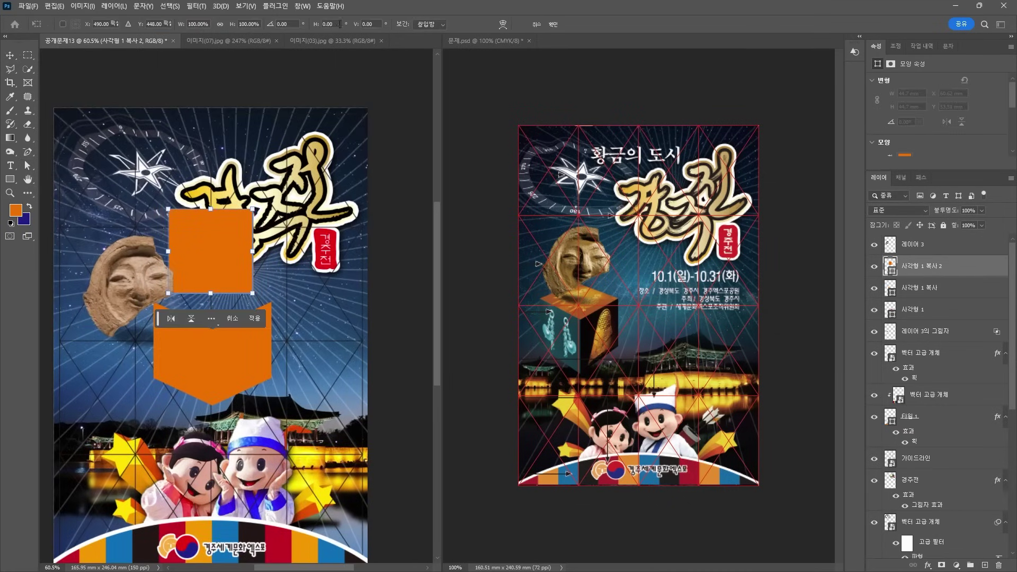
pyautogui.click(299, 25)
pyautogui.write('45')
pyautogui.press('Return')
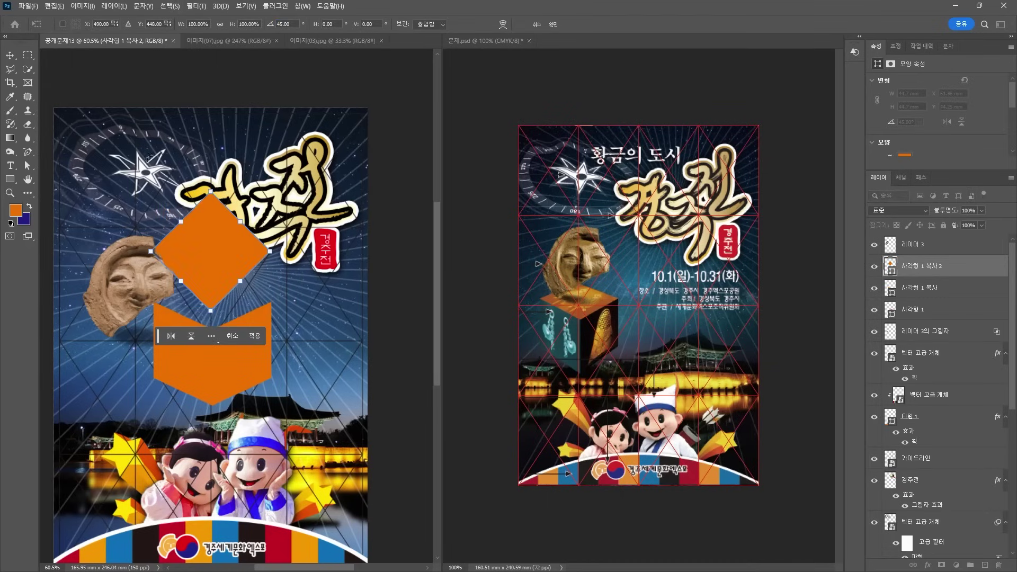
pyautogui.moveTo(211, 272)
pyautogui.mouseDown()
pyautogui.moveTo(212, 228)
pyautogui.moveTo(212, 291)
pyautogui.mouseUp()
pyautogui.press('Return')
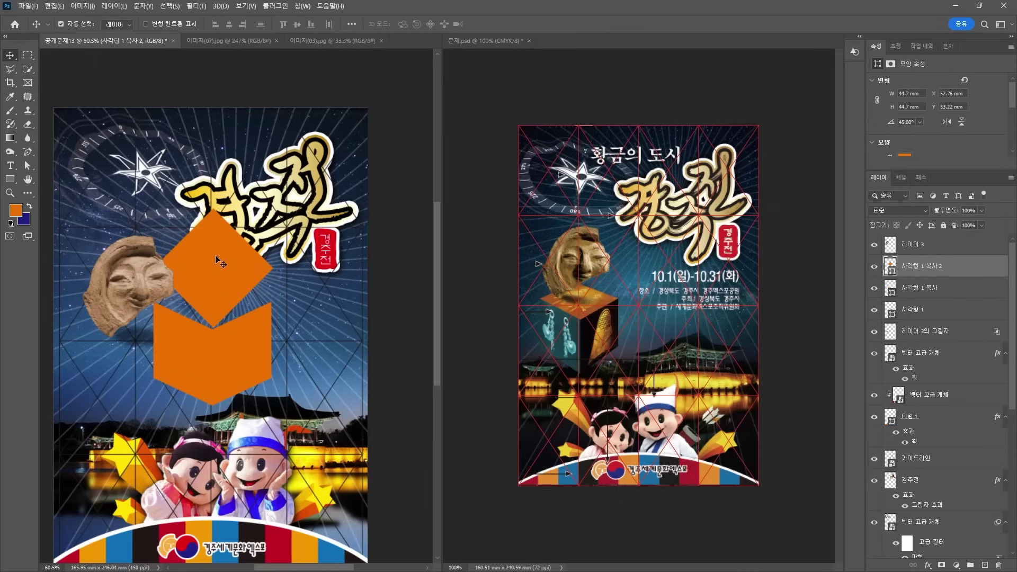
# Squash the rotated square to about 99.9% width and 45.8% height so it closes the cube's top without gaps
pyautogui.hotkey('ctrl', 't')
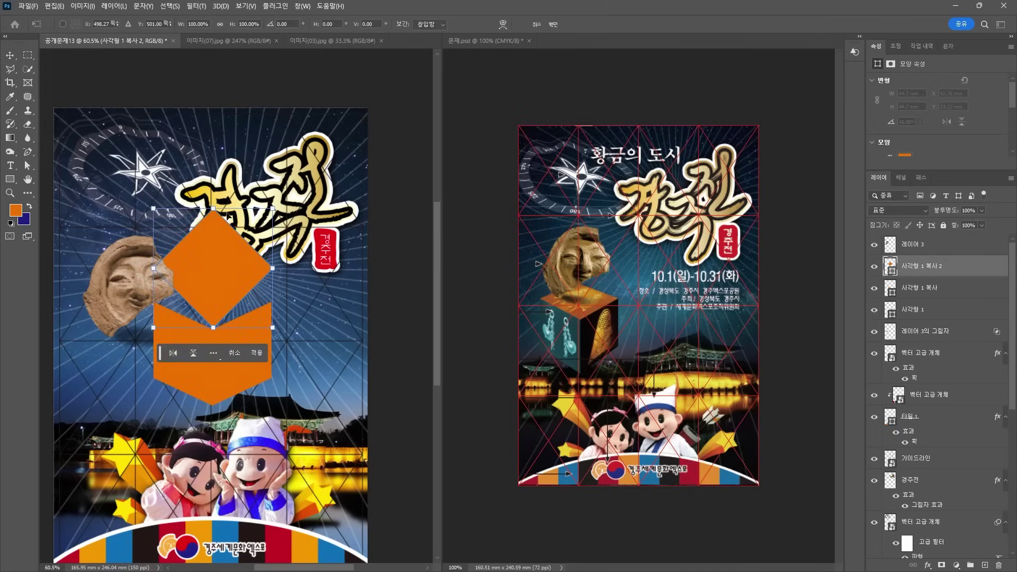
pyautogui.moveTo(213, 209); pyautogui.dragTo(209, 276)
pyautogui.scroll(5, 213, 331)
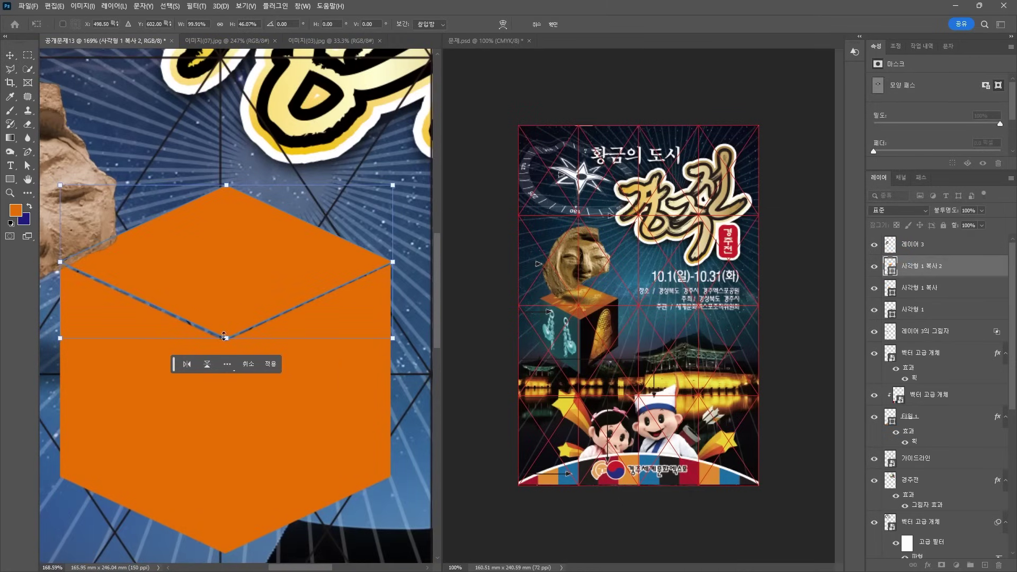
pyautogui.moveTo(224, 336); pyautogui.dragTo(226, 341)
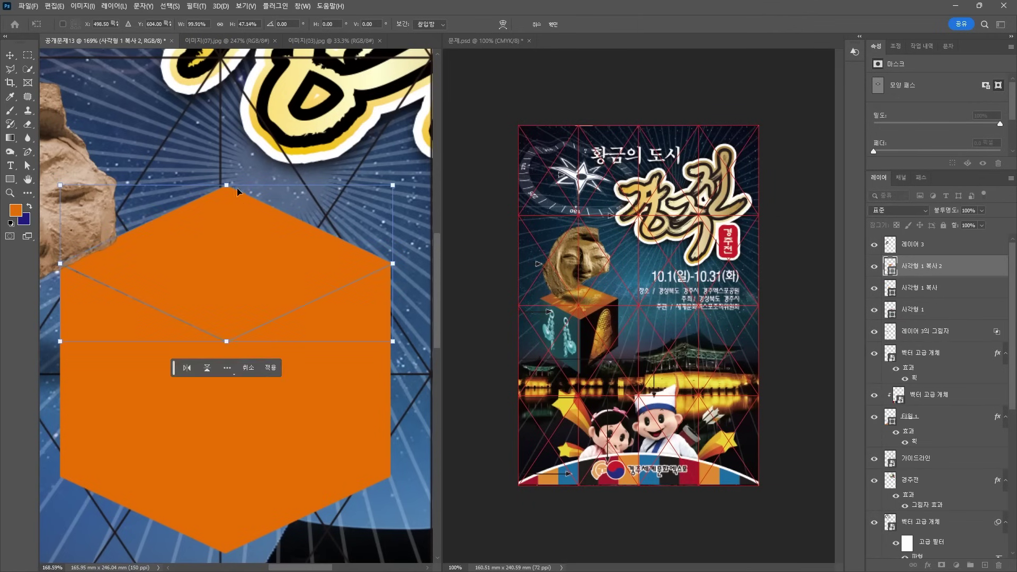
pyautogui.moveTo(226, 185); pyautogui.dragTo(227, 192)
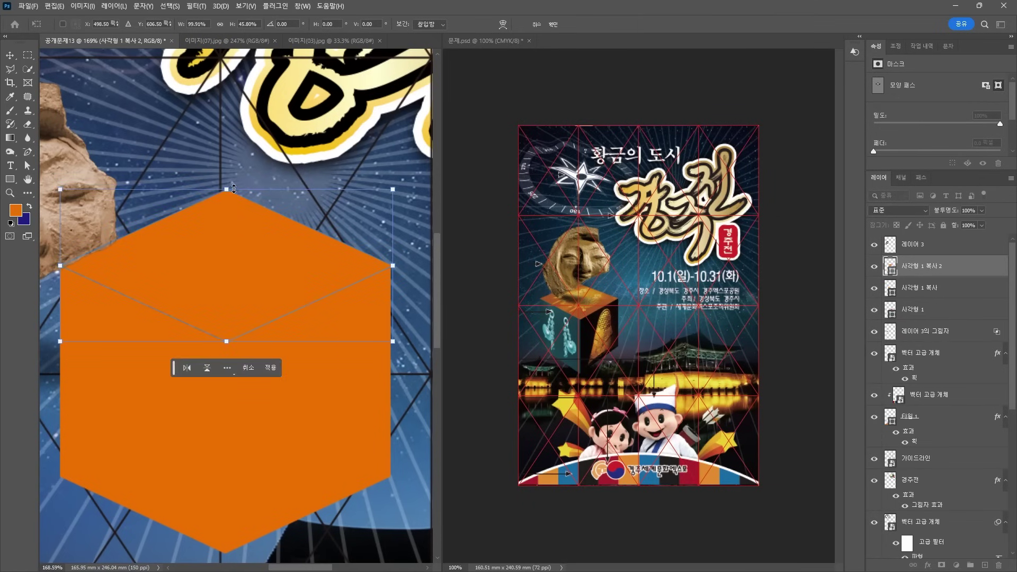
pyautogui.press('Return')
# Move the three cube faces together under the stone face and place their layers below the face's shadow layer
pyautogui.scroll(-2, 227, 267)
pyautogui.scroll(-2, 229, 269)
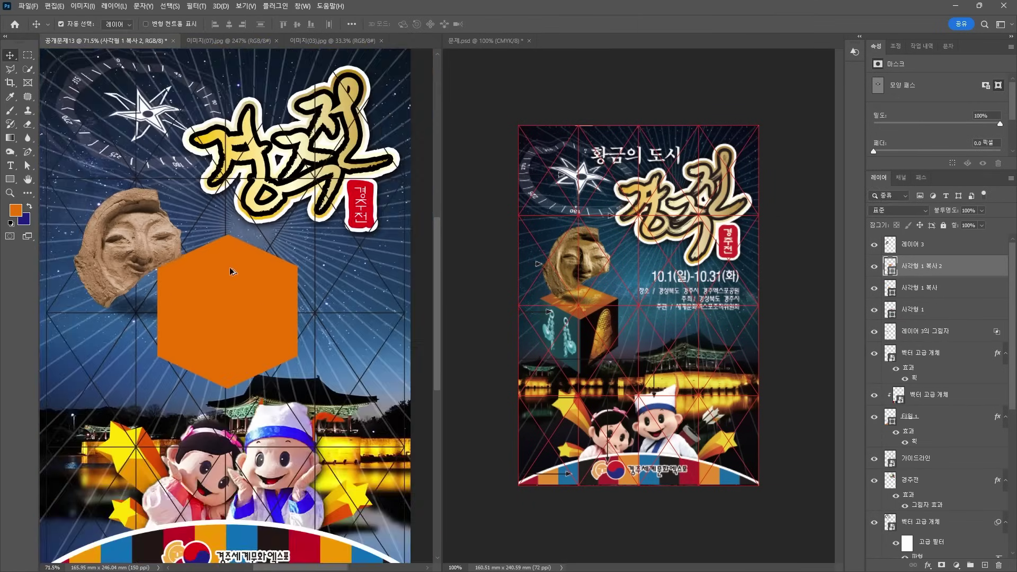
pyautogui.hotkey('shift', 'alt', '[')
pyautogui.hotkey('shift', 'alt', '[')
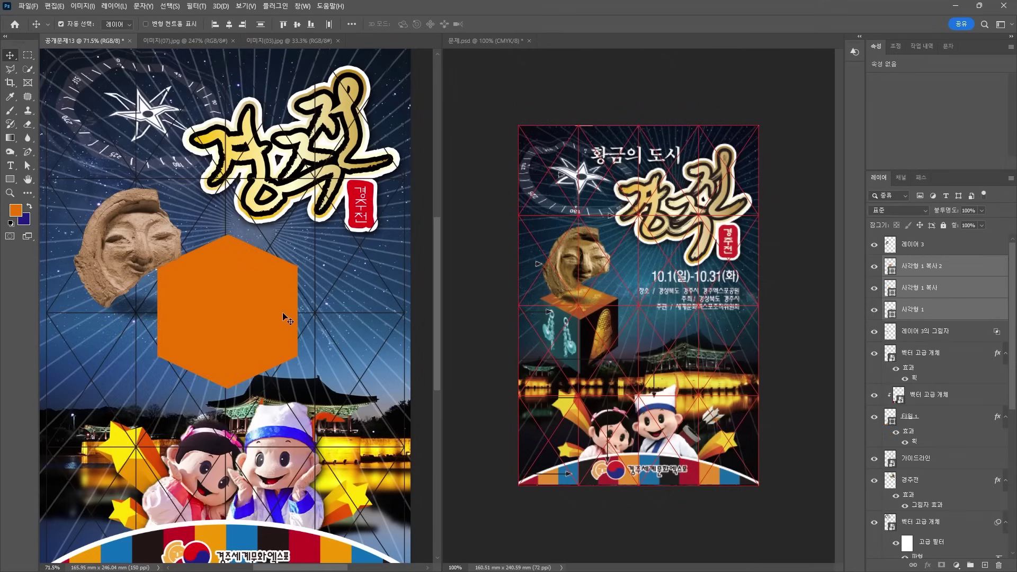
pyautogui.moveTo(282, 319); pyautogui.dragTo(195, 360)
pyautogui.moveTo(948, 304); pyautogui.dragTo(954, 342)
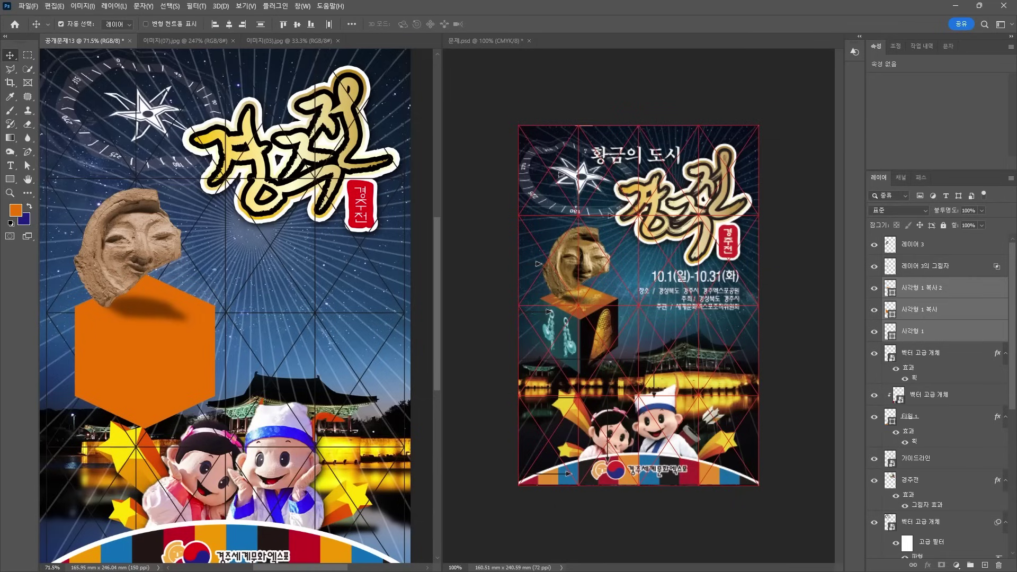
# Place 이미지(06).jpg just above the cube's right-face layer and scale it to about 90 mm wide over that face
pyautogui.click(179, 371)
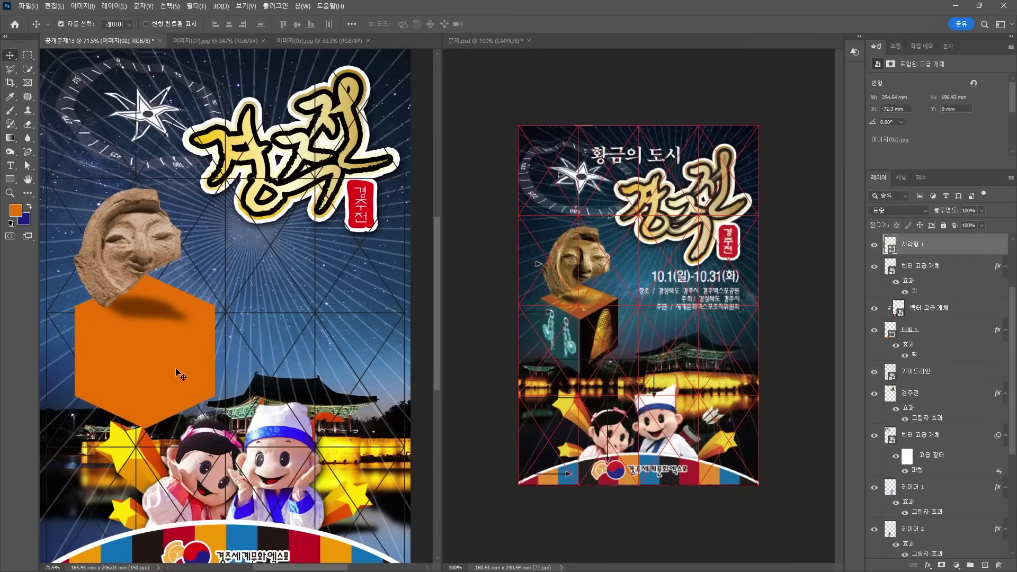
pyautogui.moveTo(56, 339); pyautogui.dragTo(178, 381)
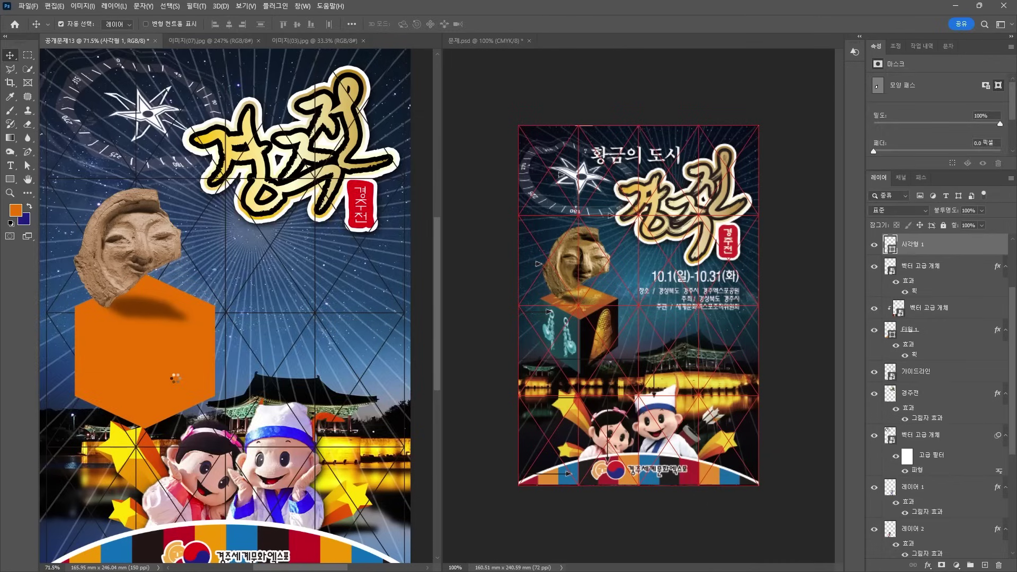
pyautogui.press('Return')
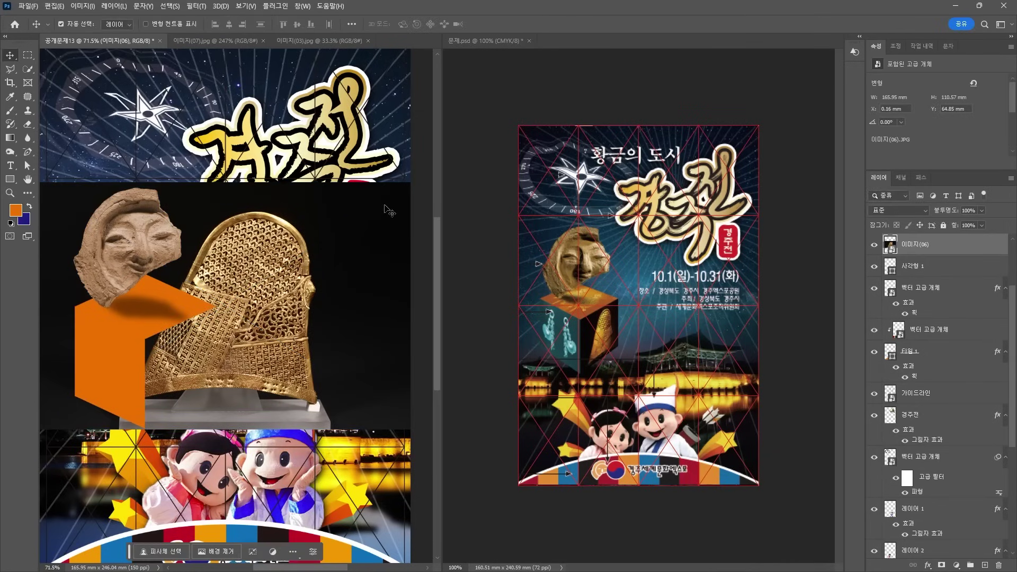
pyautogui.hotkey('ctrl', 't')
pyautogui.moveTo(411, 182); pyautogui.dragTo(218, 310)
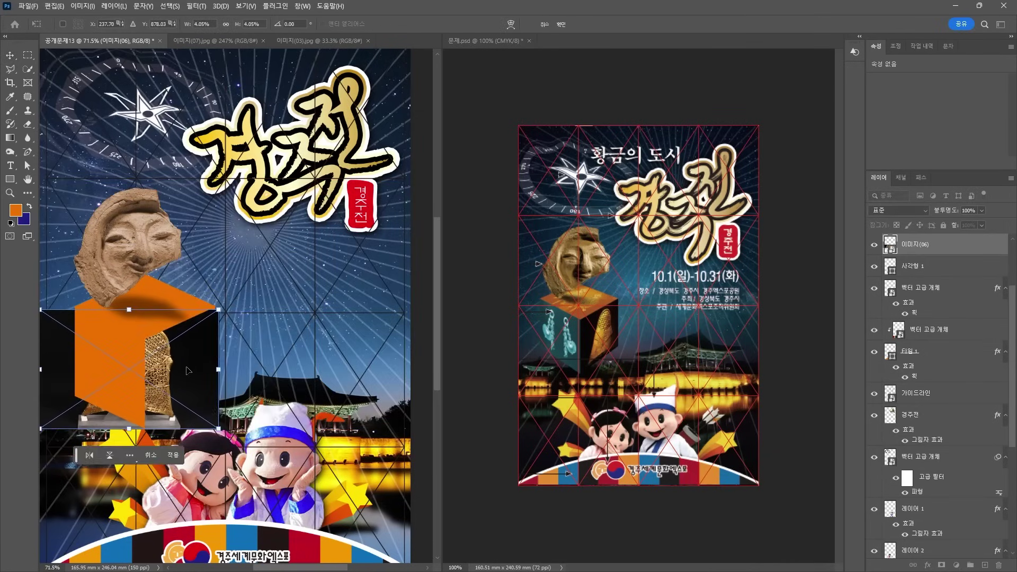
pyautogui.moveTo(188, 370); pyautogui.dragTo(225, 362)
pyautogui.press('Return')
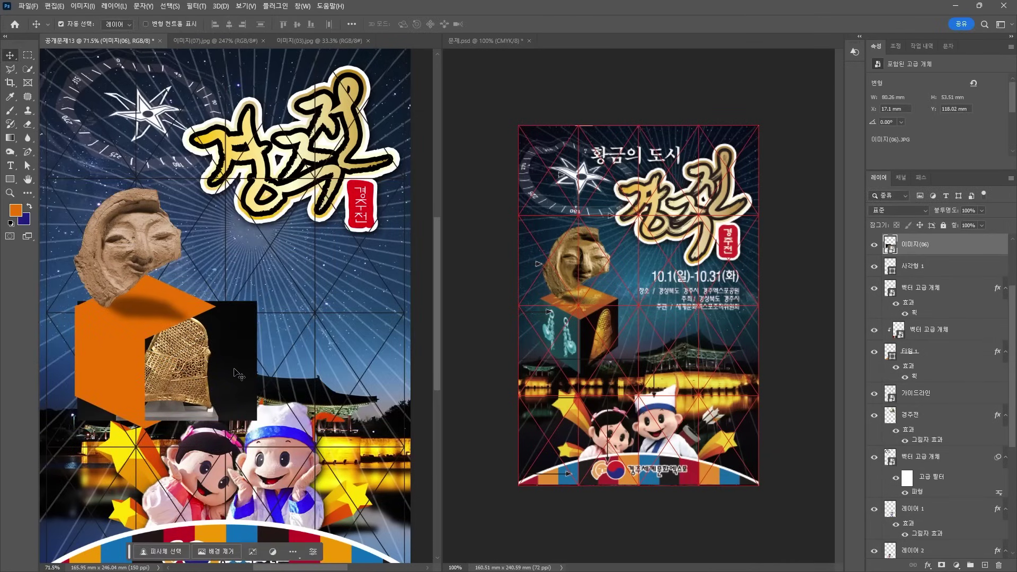
# Clip the 이미지(06) crown photo to the right face and shrink it to about 60 × 40 mm, centred on that face
pyautogui.scroll(2, 927, 262)
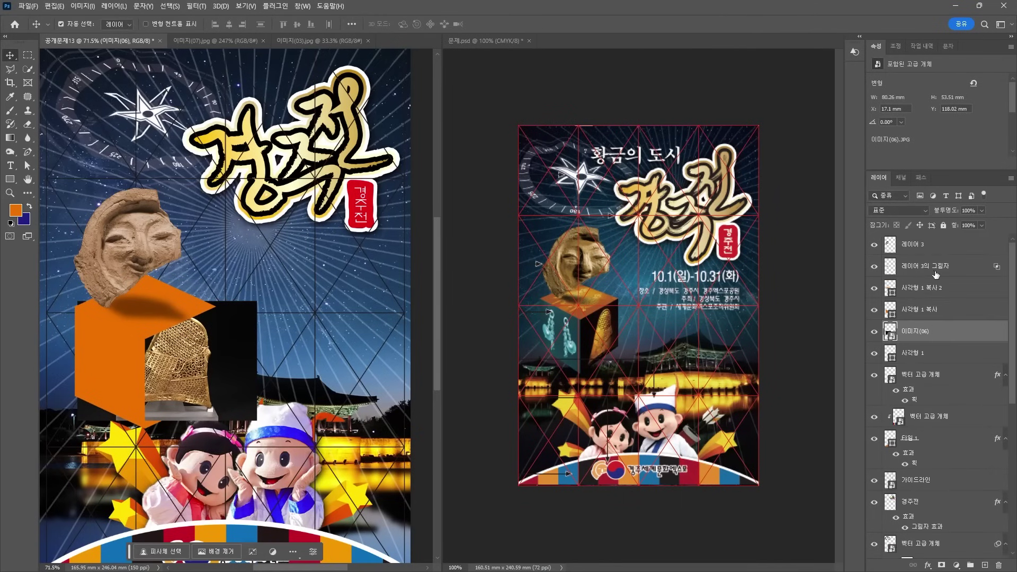
pyautogui.keyDown('alt'); pyautogui.click(894, 339); pyautogui.keyUp('alt')
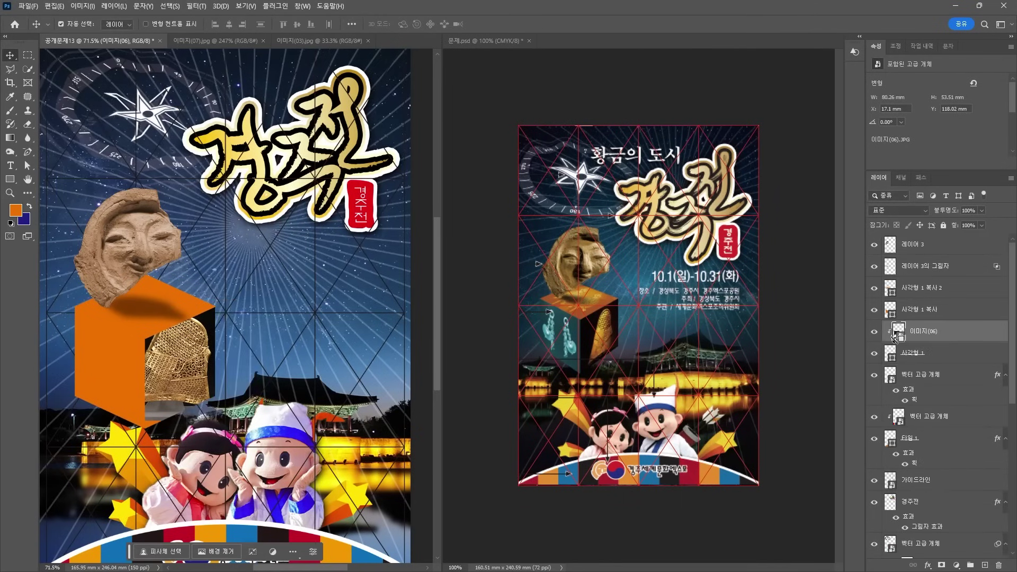
pyautogui.moveTo(184, 372); pyautogui.dragTo(190, 376)
pyautogui.hotkey('ctrl', 't')
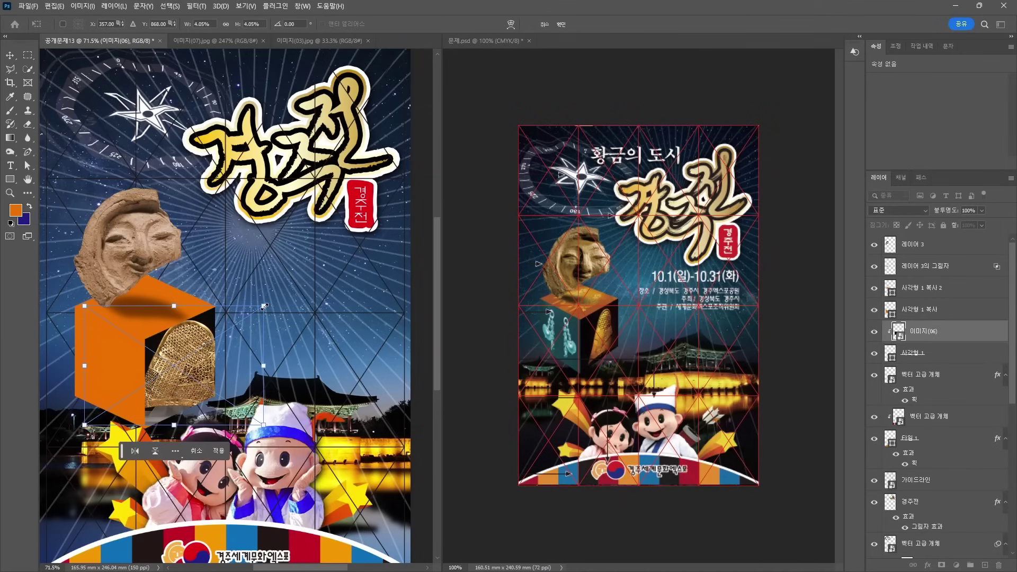
pyautogui.moveTo(264, 307); pyautogui.dragTo(241, 321)
pyautogui.moveTo(212, 352); pyautogui.dragTo(215, 359)
pyautogui.press('Return')
# Convert the 이미지(06) layer to a smart object and distort its corners to match the perspective of the cube's right face
pyautogui.rightClick(926, 334)
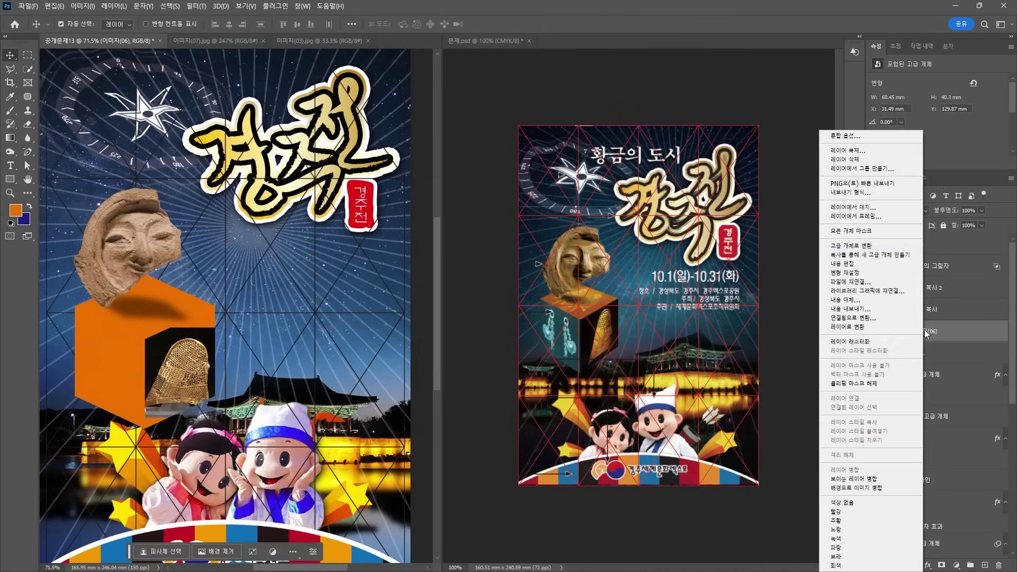
pyautogui.click(863, 246)
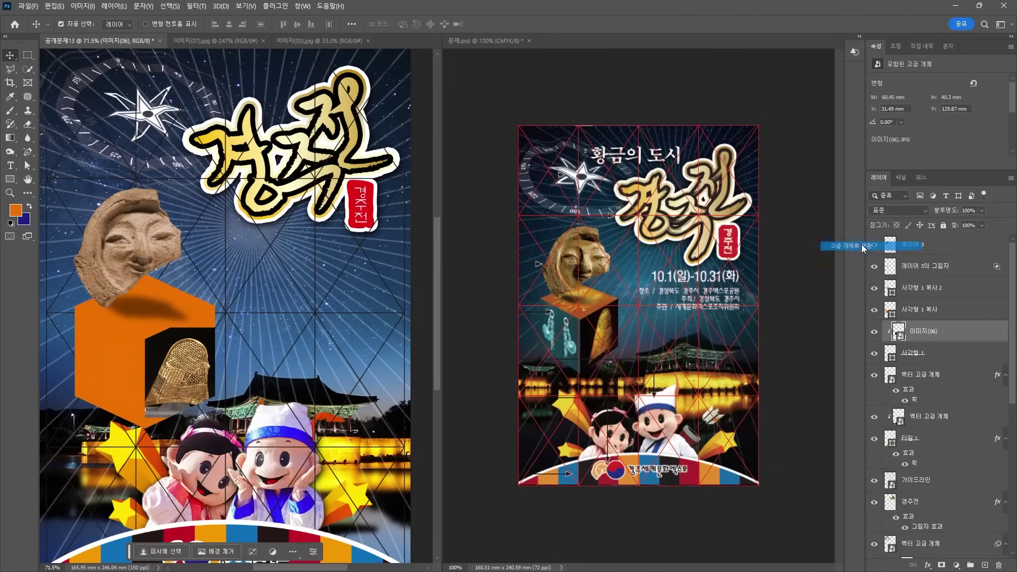
pyautogui.hotkey('ctrl', 't')
pyautogui.rightClick(191, 351)
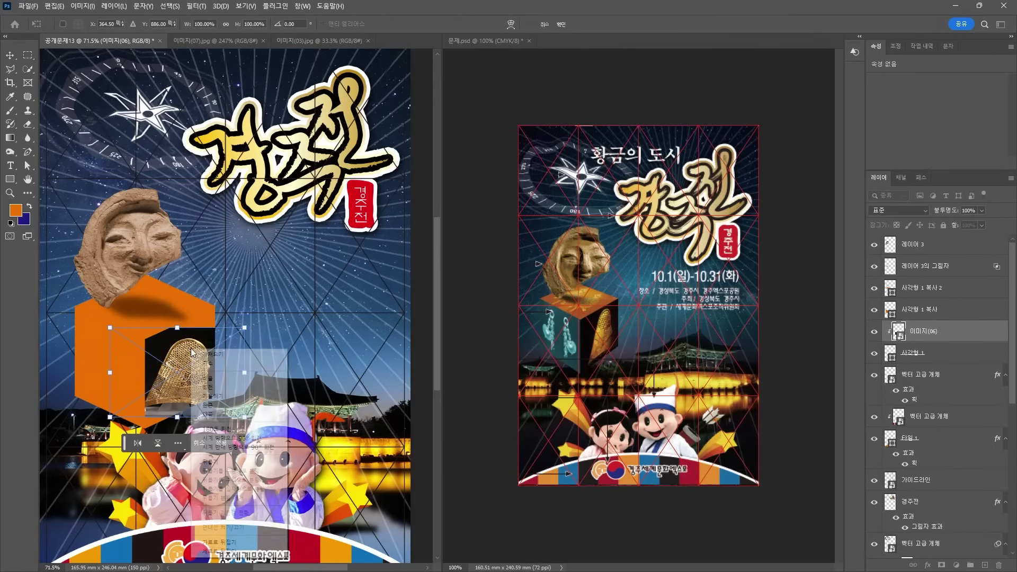
pyautogui.click(208, 415)
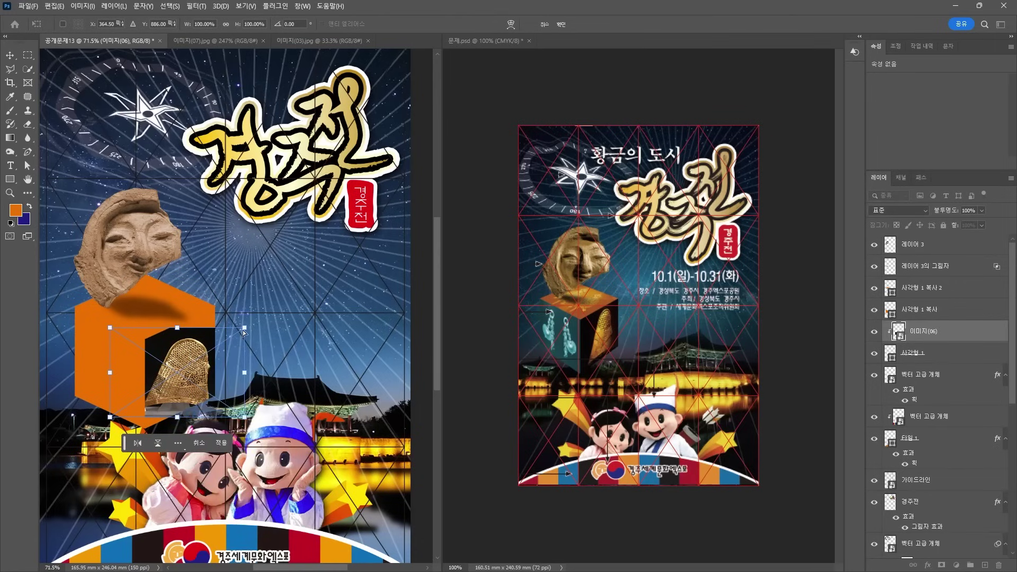
pyautogui.moveTo(244, 327); pyautogui.dragTo(216, 300)
pyautogui.moveTo(113, 329); pyautogui.dragTo(138, 335)
pyautogui.moveTo(110, 417); pyautogui.dragTo(138, 447)
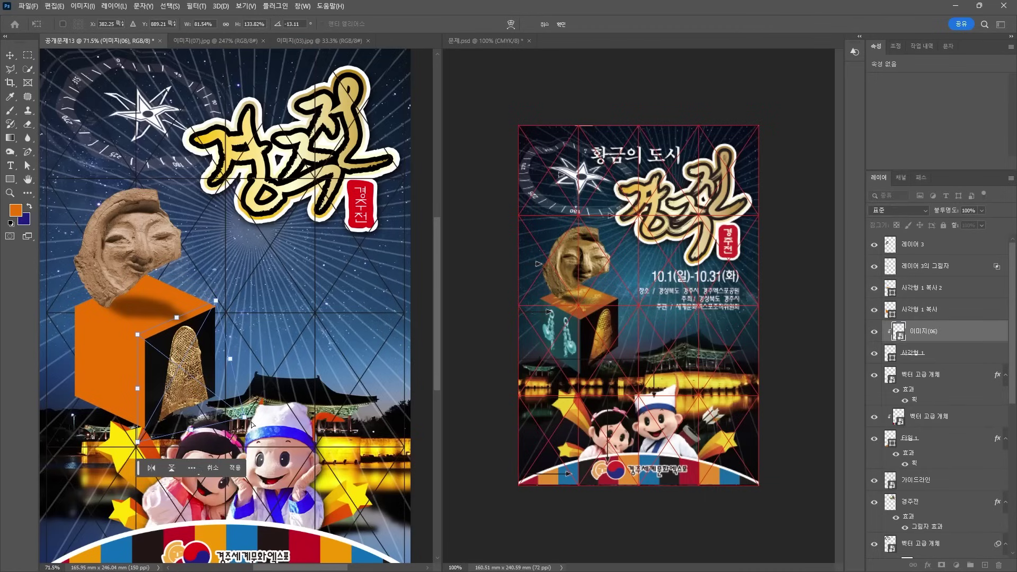
pyautogui.moveTo(245, 418); pyautogui.dragTo(219, 393)
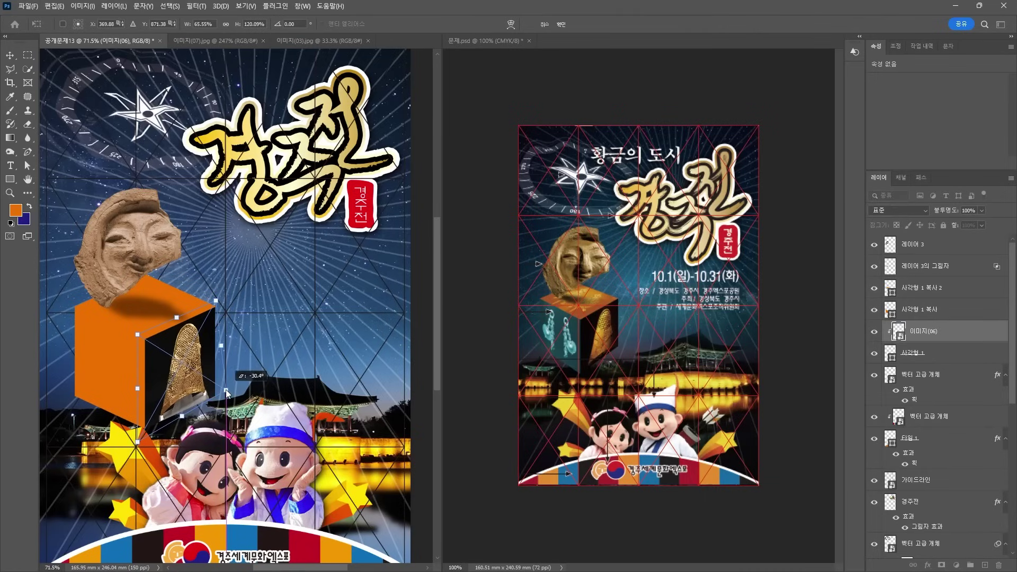
pyautogui.moveTo(216, 301); pyautogui.dragTo(215, 306)
pyautogui.press('Return')
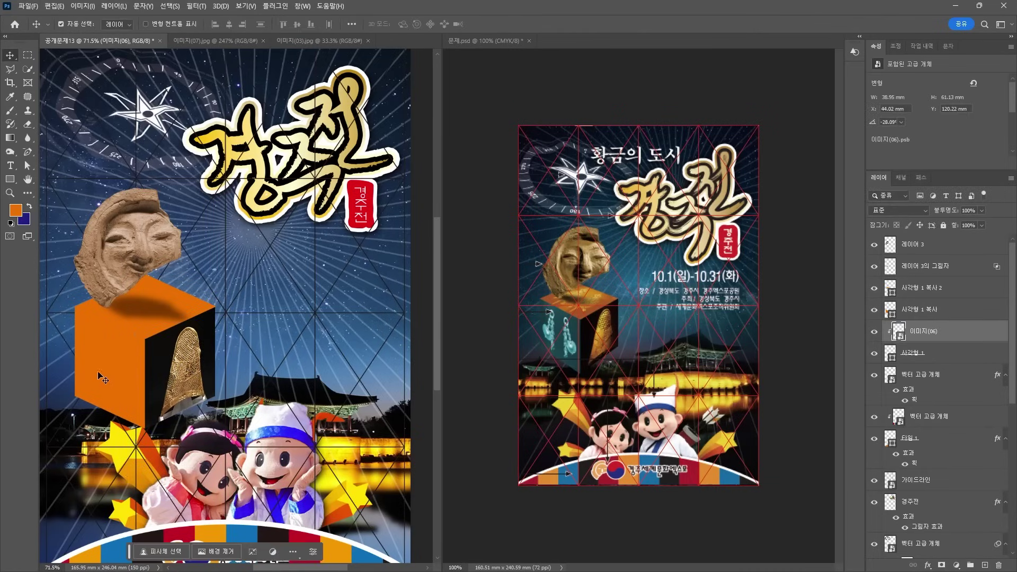
# Place 이미지(05).jpg above the cube's left-face layer, clip it to that face, and convert it to a smart object
pyautogui.click(108, 377)
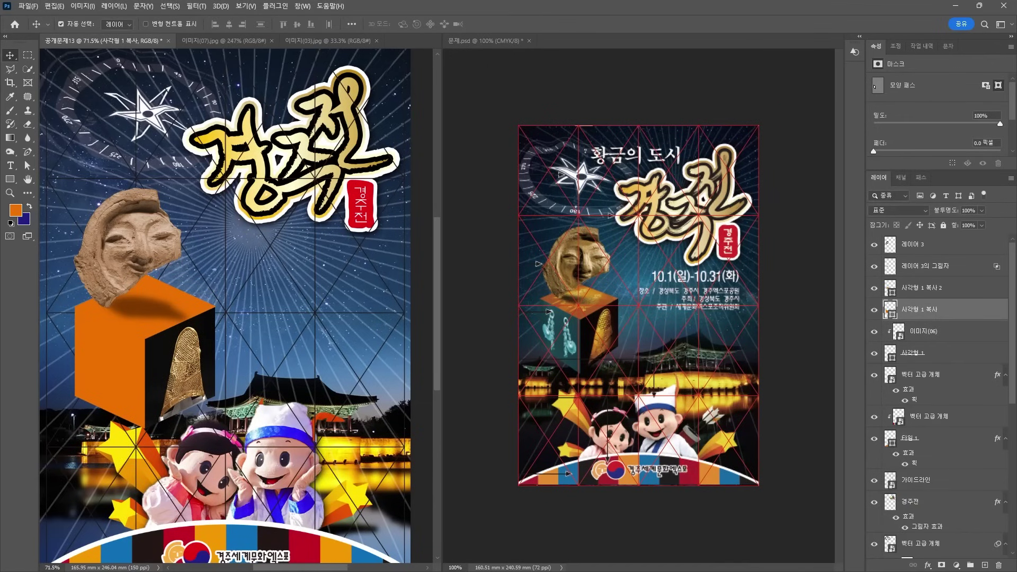
pyautogui.moveTo(2, 315); pyautogui.dragTo(137, 387)
pyautogui.keyDown('alt'); pyautogui.click(923, 319); pyautogui.keyUp('alt')
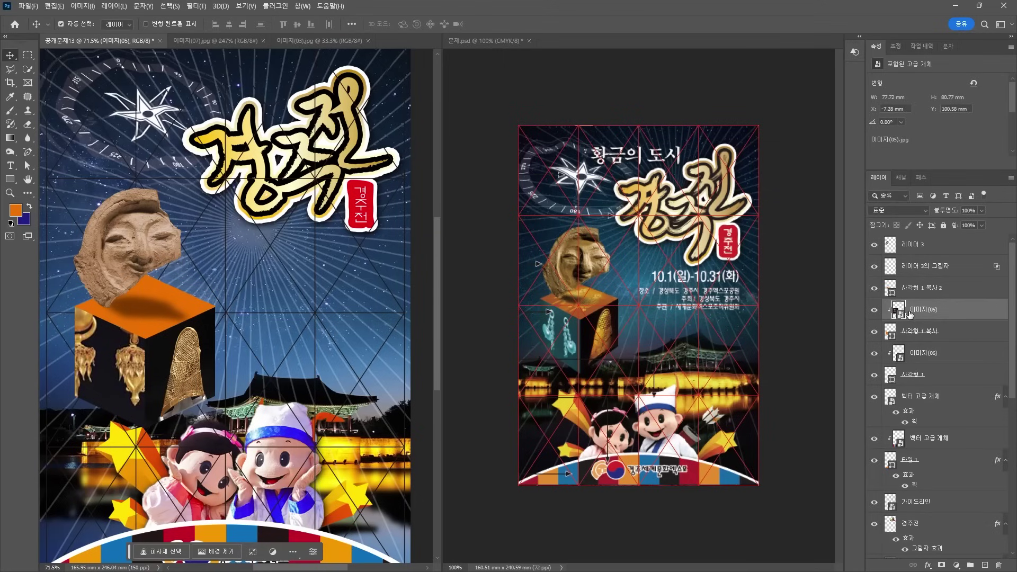
pyautogui.rightClick(926, 314)
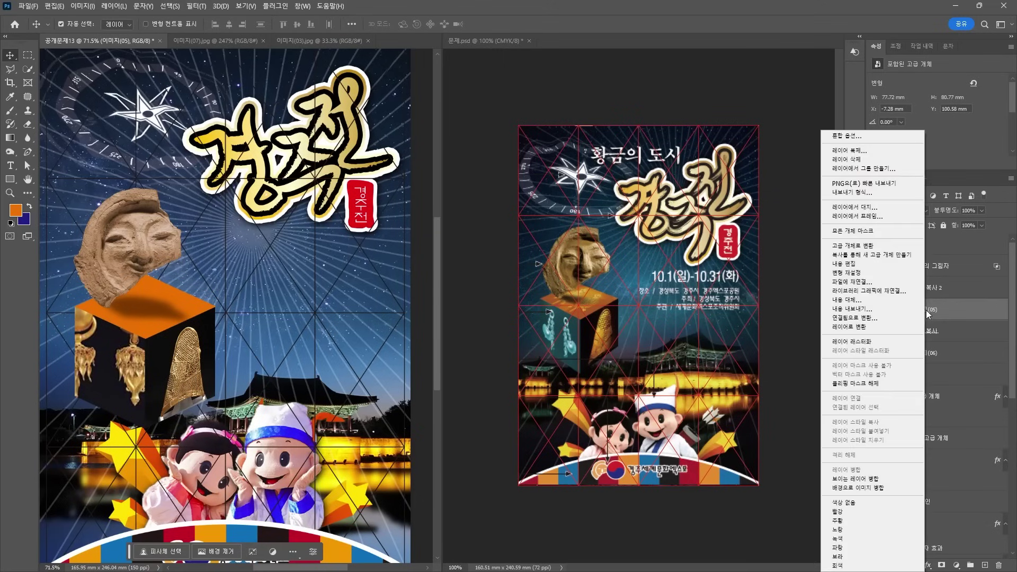
pyautogui.click(838, 247)
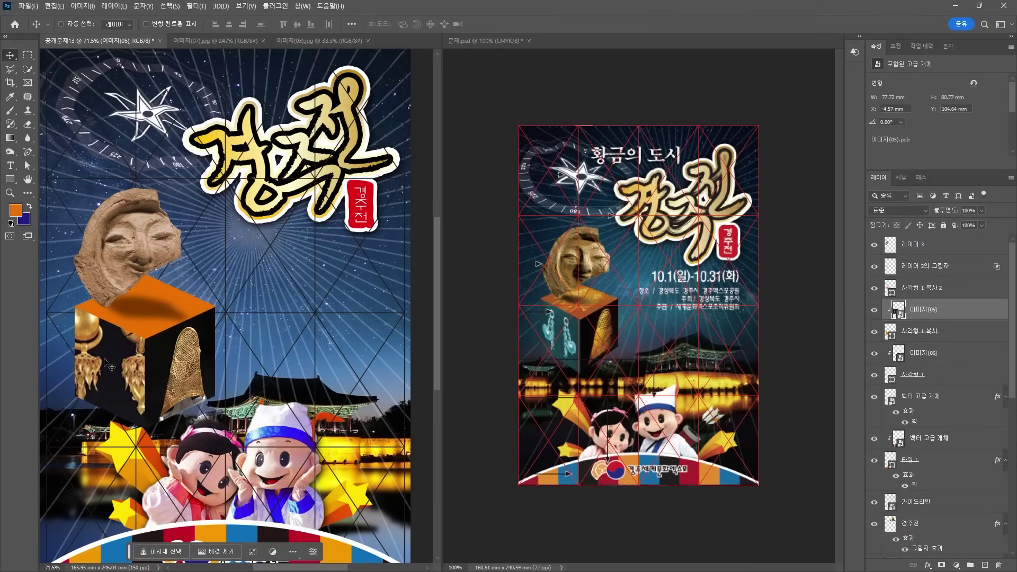
# Scale the 이미지(05) earrings to about 59% and distort their corners to follow the perspective of the cube's left face
pyautogui.hotkey('ctrl', 't')
pyautogui.moveTo(203, 270); pyautogui.dragTo(169, 307)
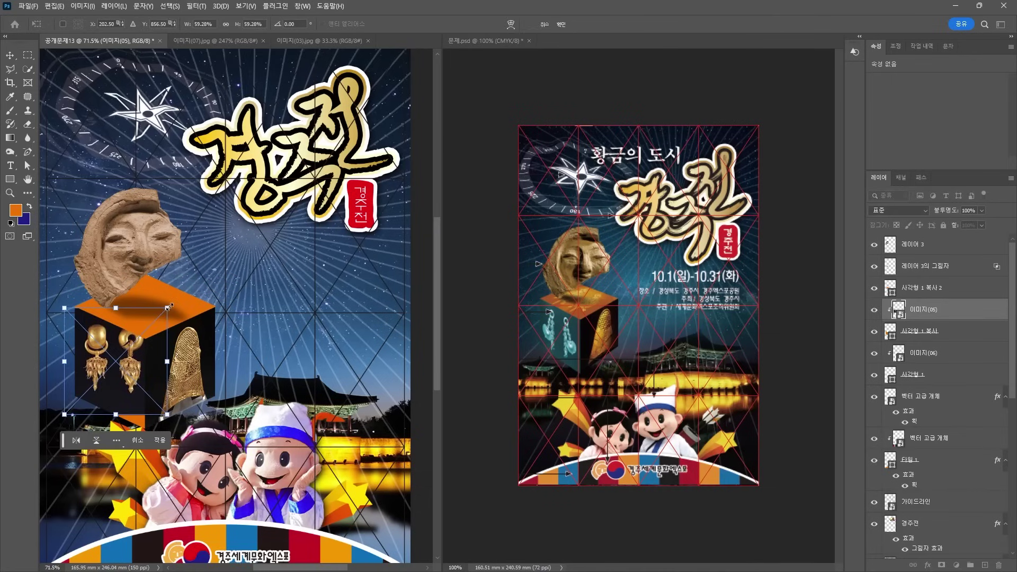
pyautogui.rightClick(112, 345)
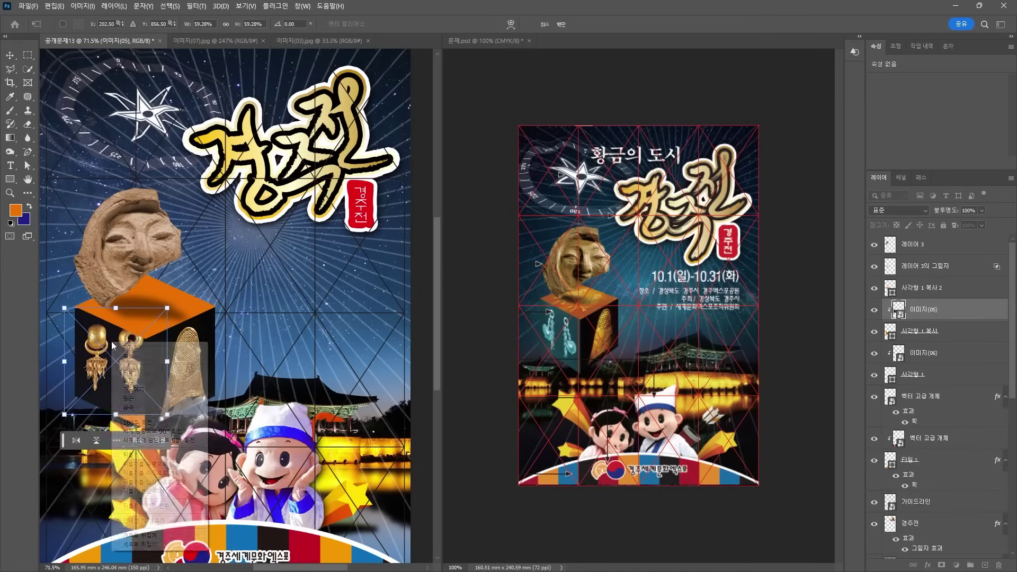
pyautogui.click(146, 406)
pyautogui.moveTo(64, 308); pyautogui.dragTo(73, 294)
pyautogui.moveTo(166, 310); pyautogui.dragTo(152, 344)
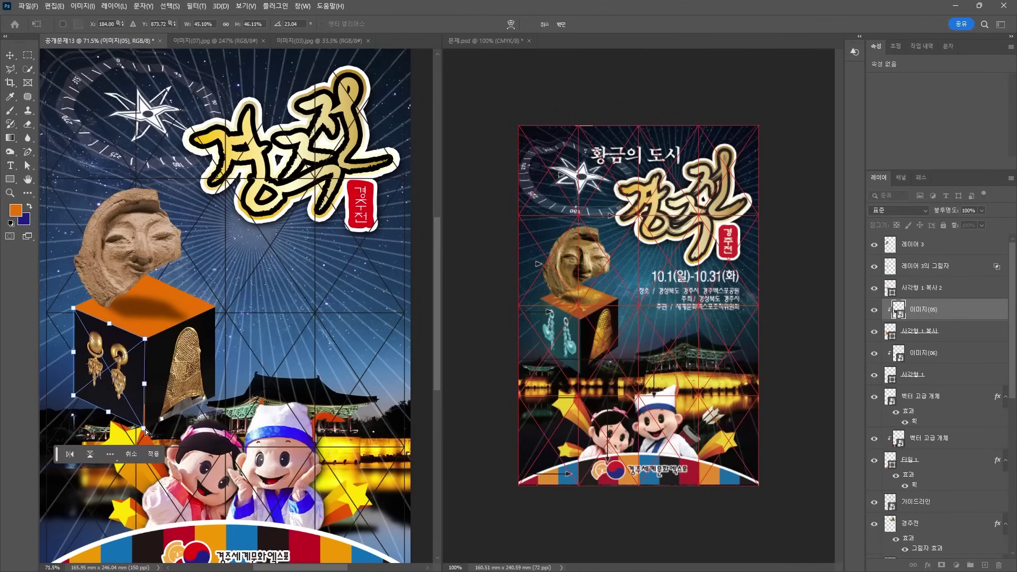
pyautogui.moveTo(146, 431); pyautogui.dragTo(150, 437)
pyautogui.press('Return')
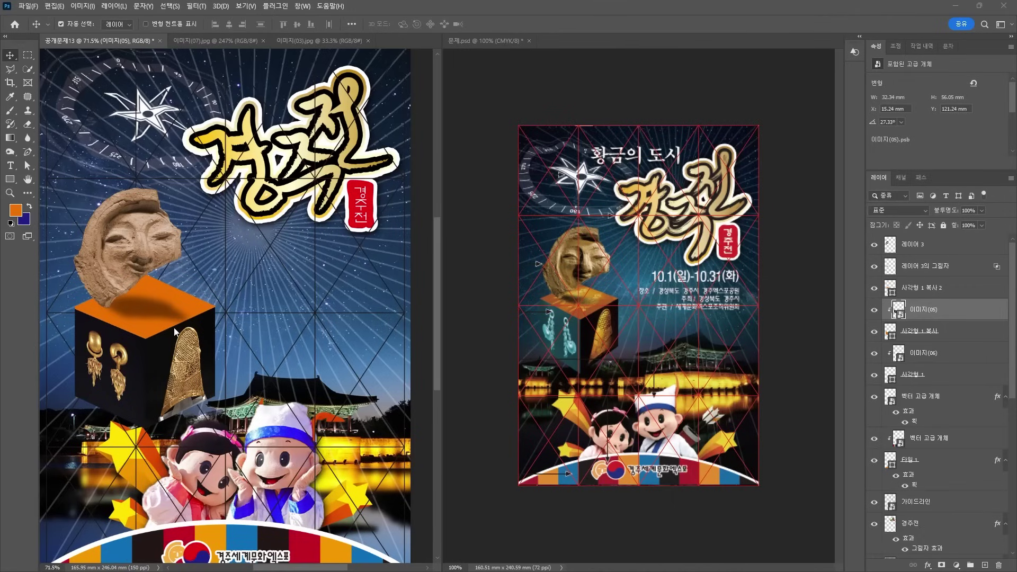
# Place 이미지(04).jpg above the cube's top-face layer, scale it to about 31%, and move it over the top face
pyautogui.click(147, 333)
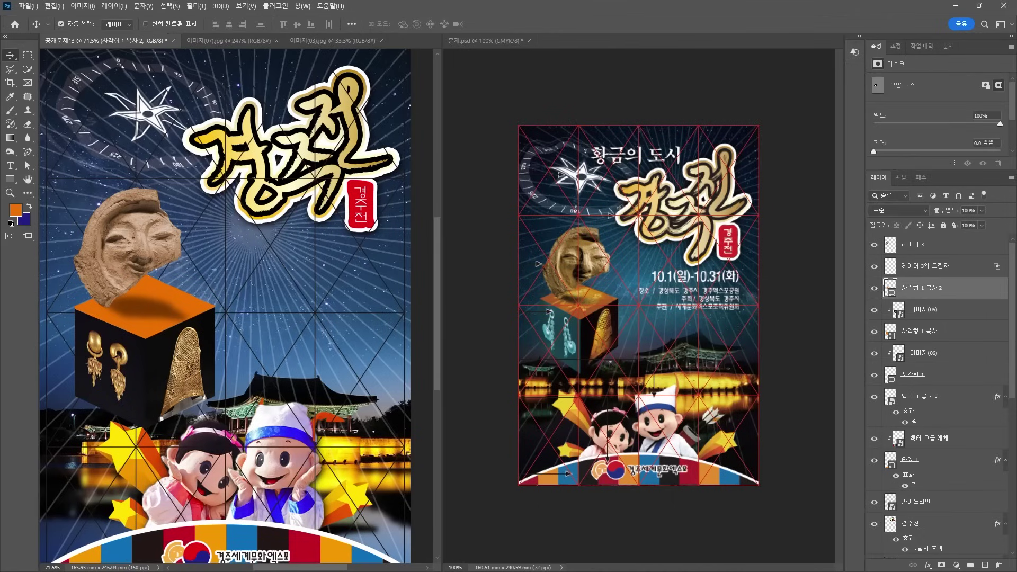
pyautogui.moveTo(43, 212); pyautogui.dragTo(142, 321)
pyautogui.hotkey('ctrl', 't')
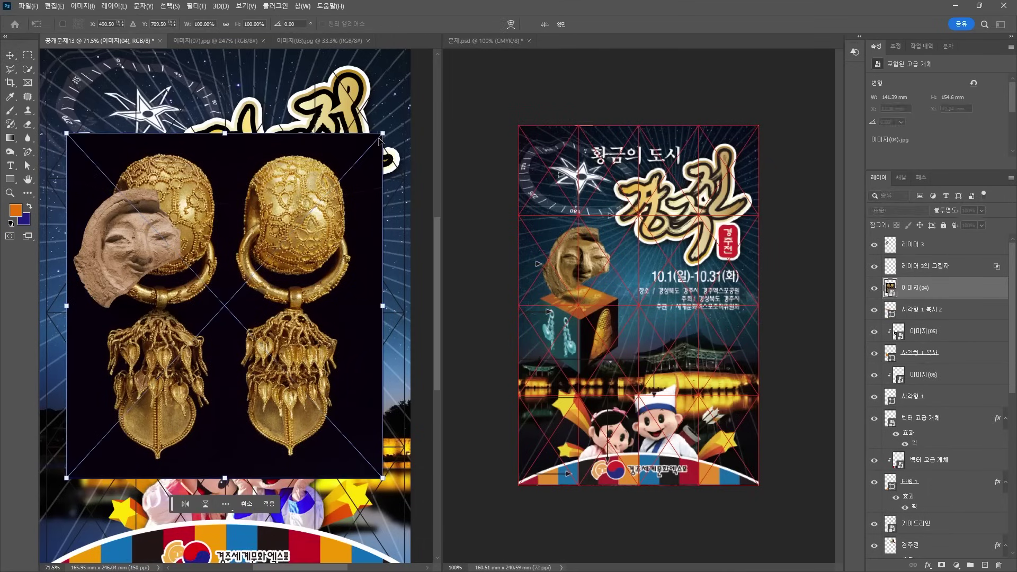
pyautogui.moveTo(382, 134); pyautogui.dragTo(286, 269)
pyautogui.moveTo(233, 297); pyautogui.dragTo(145, 294)
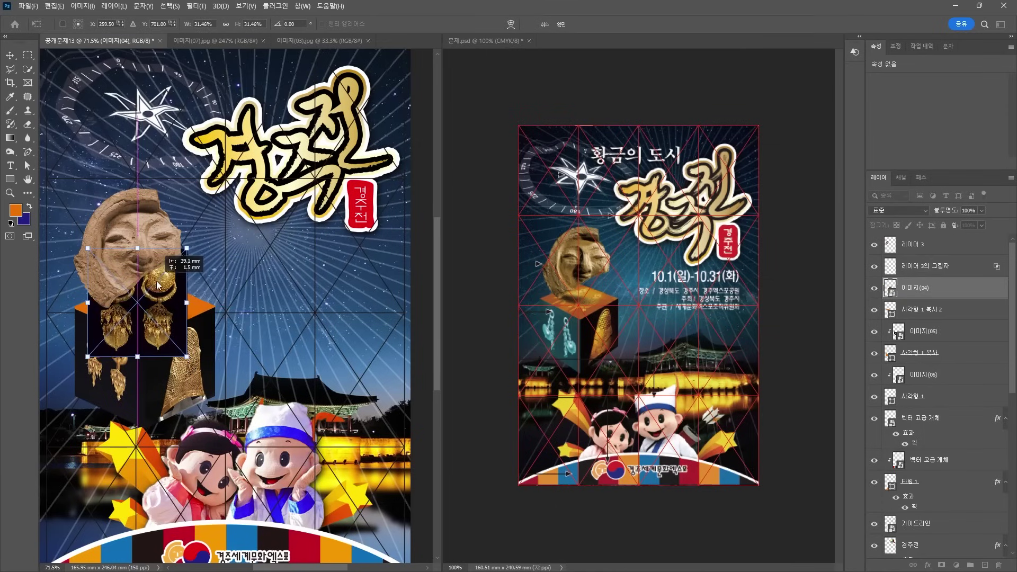
pyautogui.press('Return')
# Convert the 이미지(04) layer to a smart object and distort its four corners onto the cube's top face
pyautogui.rightClick(941, 284)
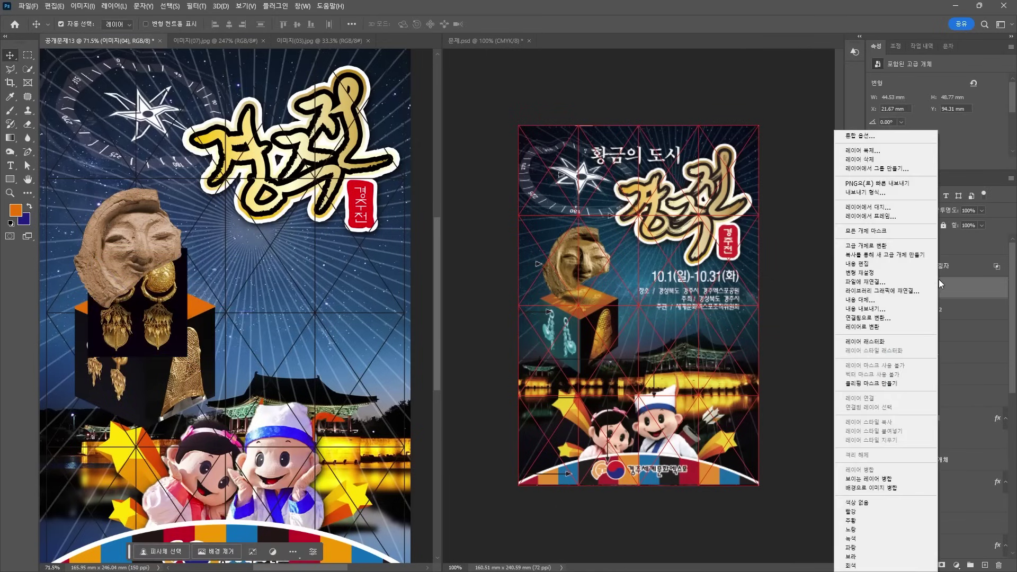
pyautogui.click(910, 245)
pyautogui.hotkey('ctrl', 't')
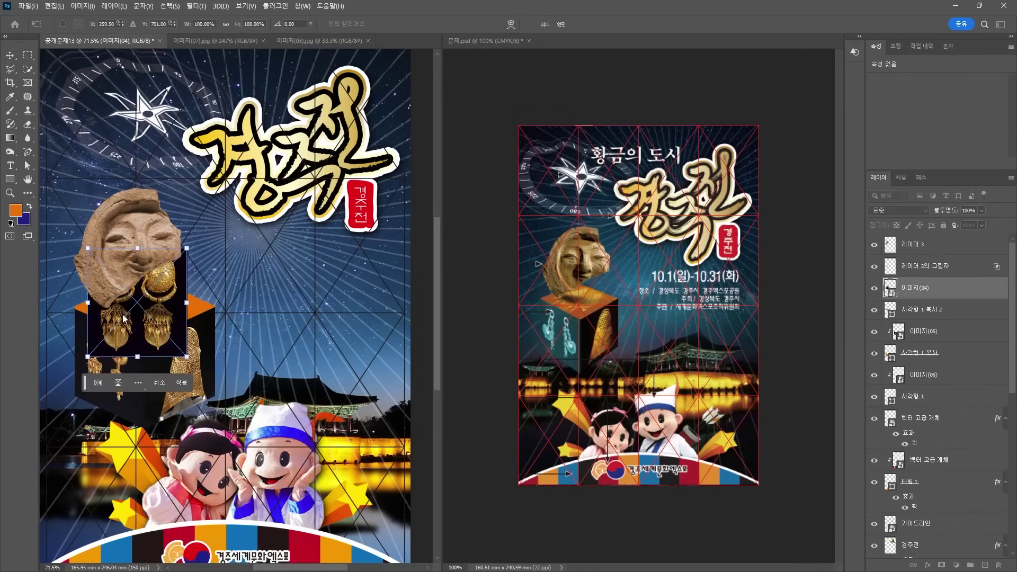
pyautogui.rightClick(123, 318)
pyautogui.click(140, 354)
pyautogui.moveTo(187, 248); pyautogui.dragTo(217, 306)
pyautogui.moveTo(187, 357); pyautogui.dragTo(144, 344)
pyautogui.moveTo(87, 301); pyautogui.dragTo(137, 264)
pyautogui.moveTo(87, 357); pyautogui.dragTo(69, 312)
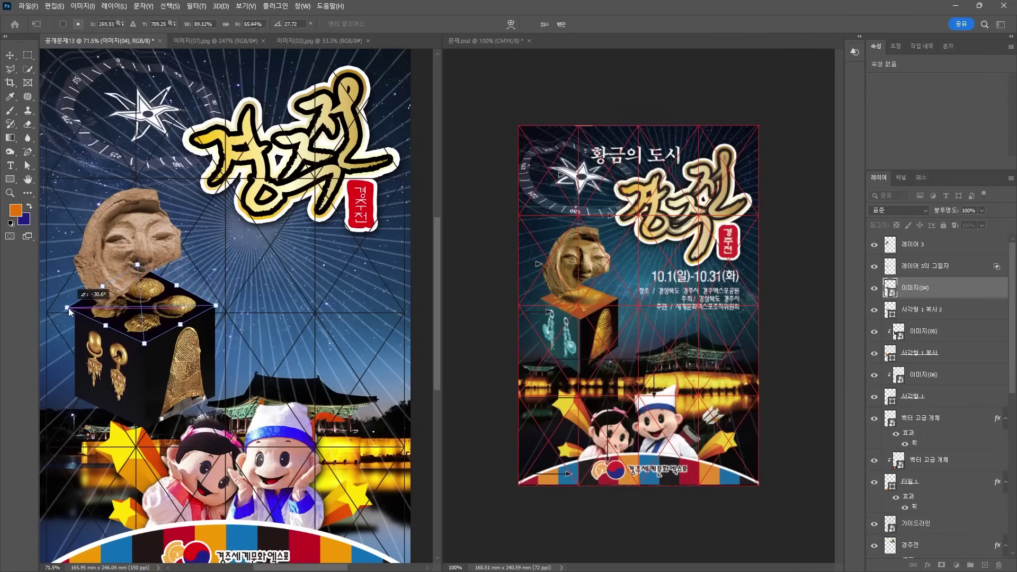
pyautogui.press('Return')
# Clip 이미지(04) to the top face and fine-tune the placement of the left-face and top-face images
pyautogui.keyDown('alt'); pyautogui.click(893, 294); pyautogui.keyUp('alt')
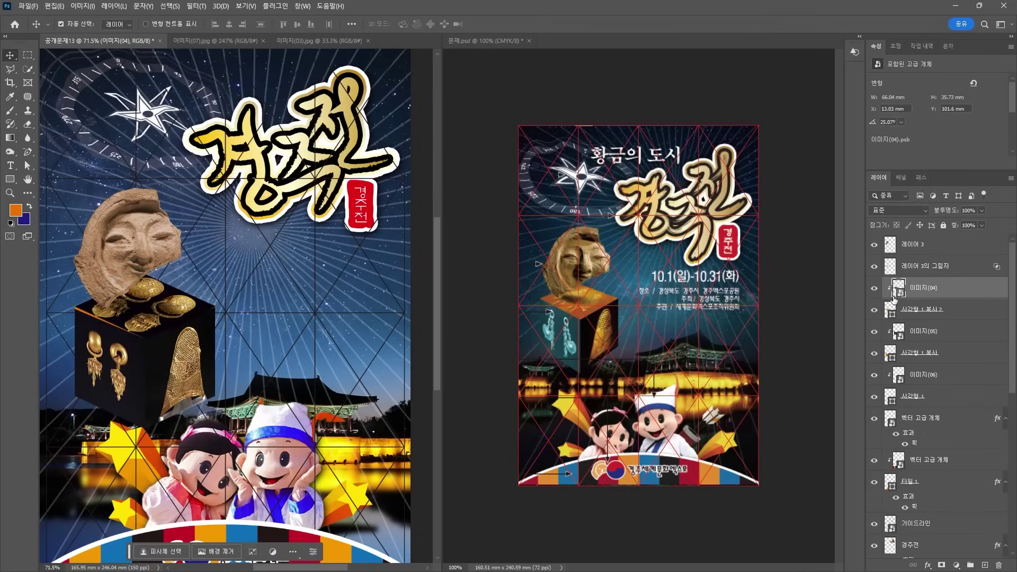
pyautogui.click(82, 320)
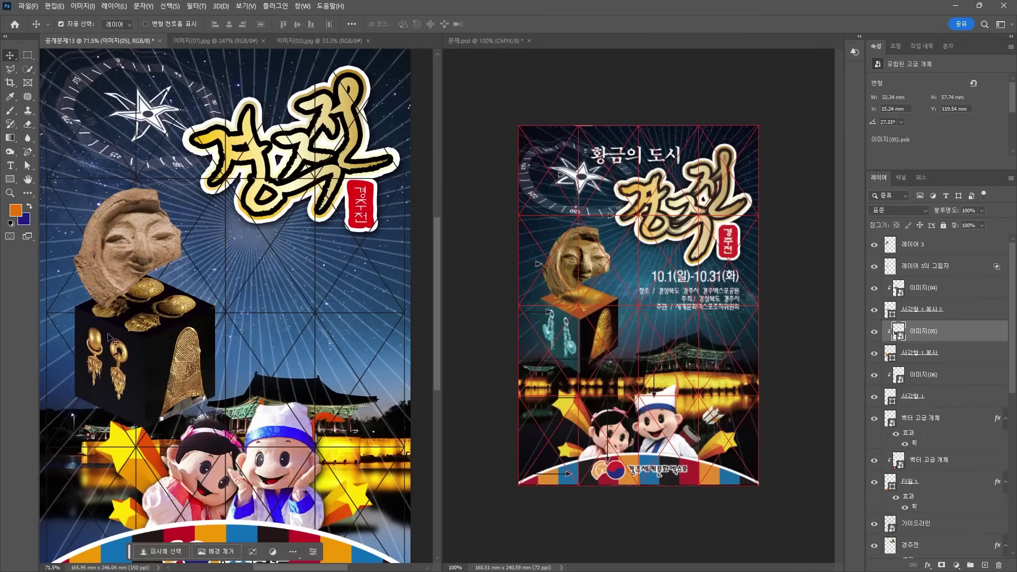
pyautogui.click(180, 310)
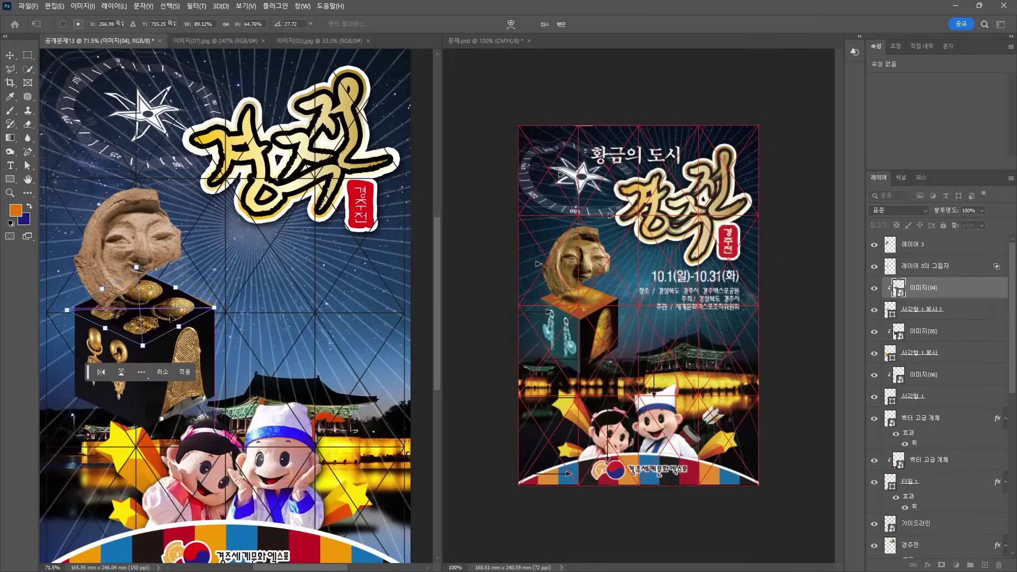
pyautogui.keyDown('ctrl'); pyautogui.click(141, 394); pyautogui.keyUp('ctrl')
# Colorize the 이미지(05) earrings on the cube's left face with Hue/Saturation, using hue 197 and saturation 49
pyautogui.click(127, 381)
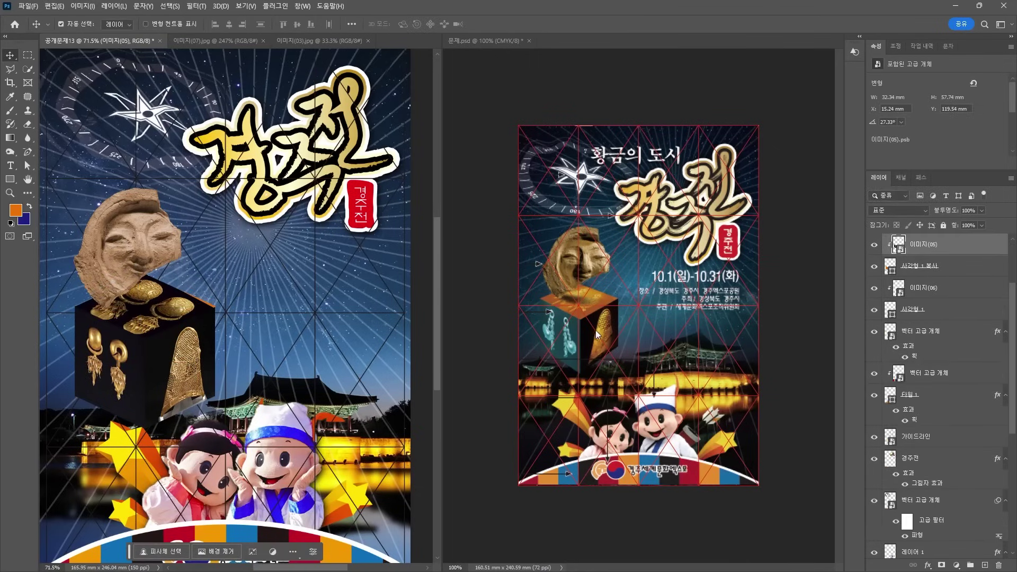
pyautogui.click(83, 6)
pyautogui.moveTo(96, 36)
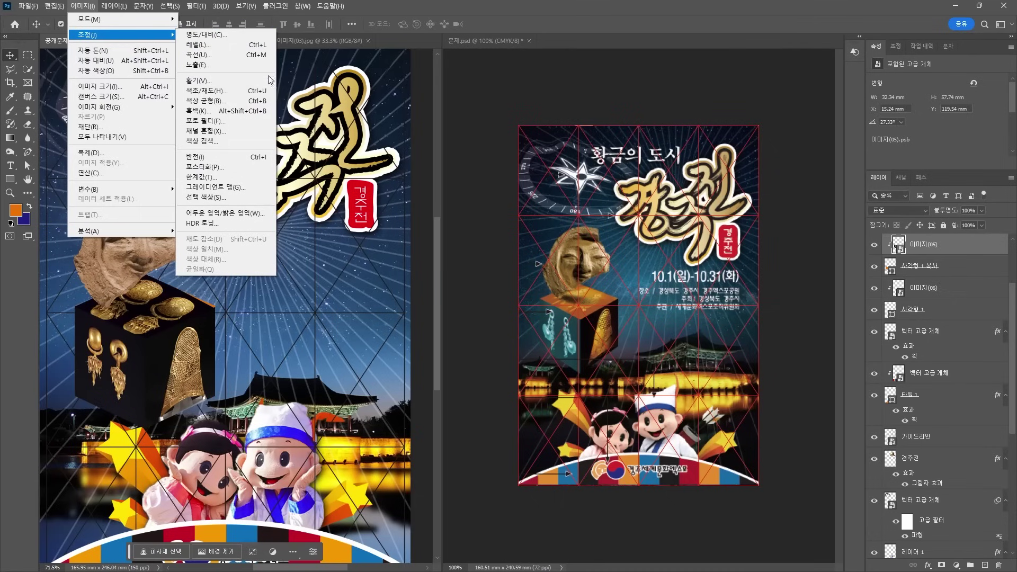
pyautogui.click(249, 91)
pyautogui.click(594, 255)
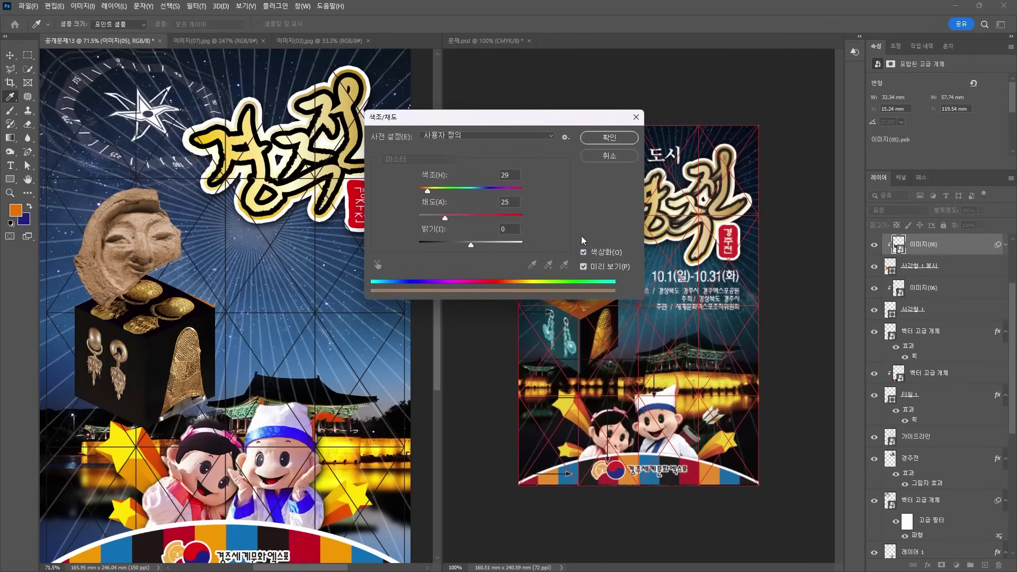
pyautogui.moveTo(438, 196); pyautogui.dragTo(469, 219)
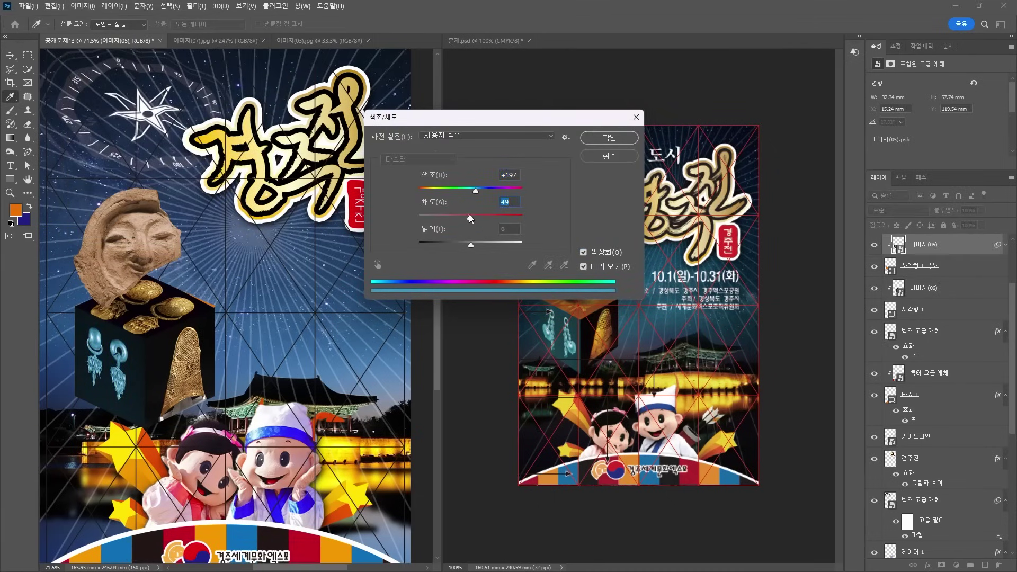
pyautogui.press('Return')
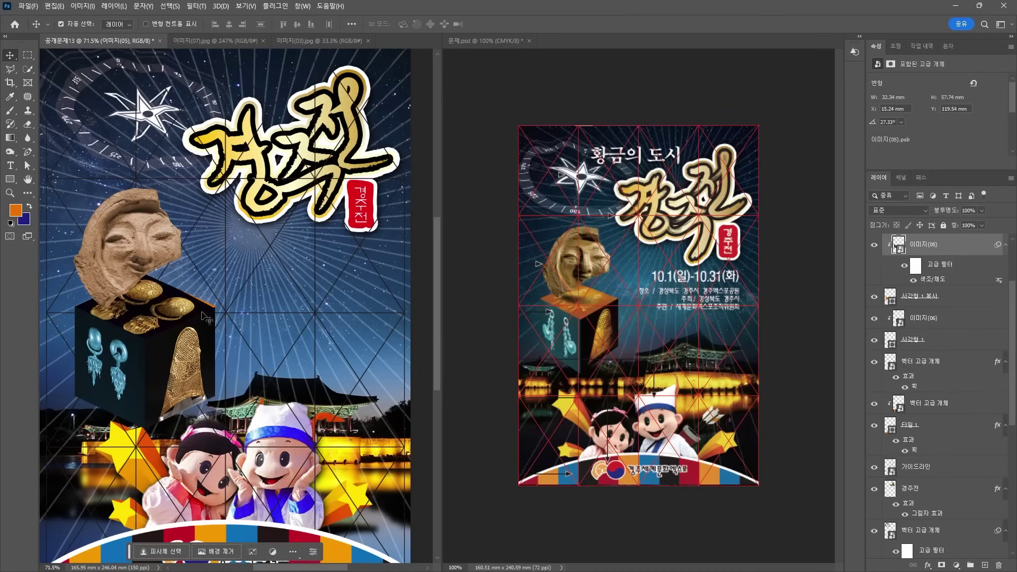
# Try to colorize the 레이어 3의 그림자 shadow layer over the cube's top face with Hue/Saturation
pyautogui.click(189, 311)
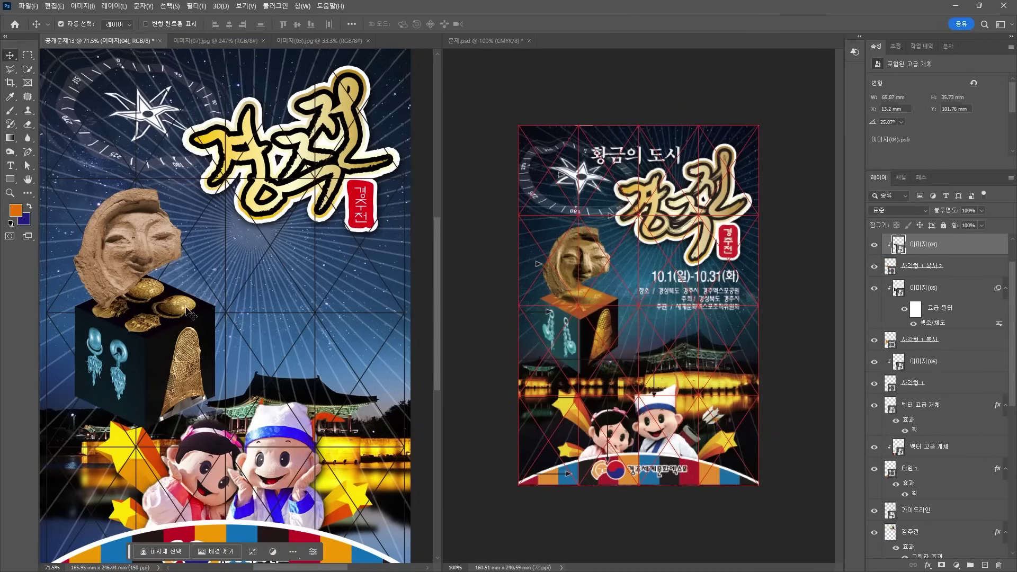
pyautogui.click(173, 280)
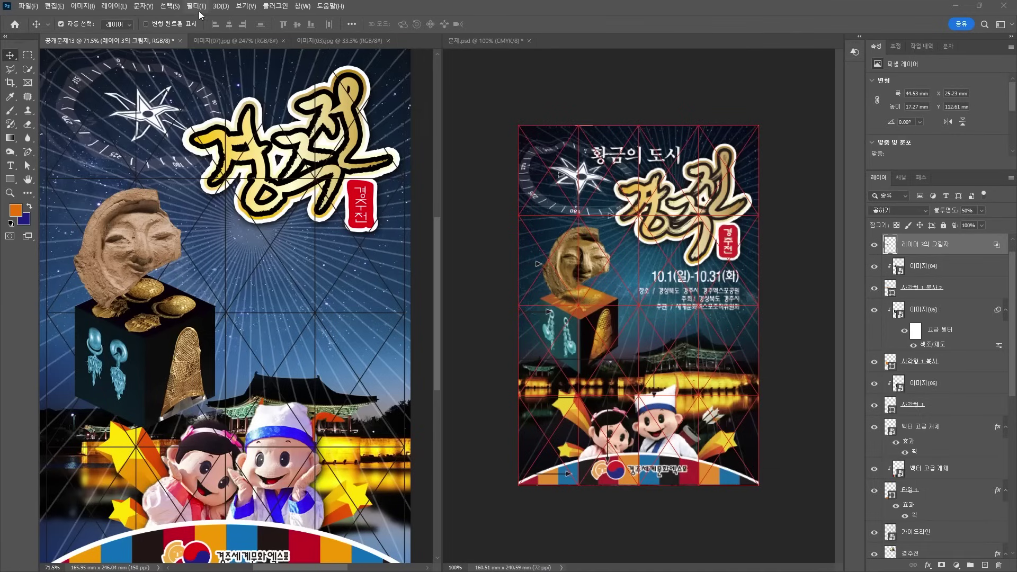
pyautogui.click(83, 6)
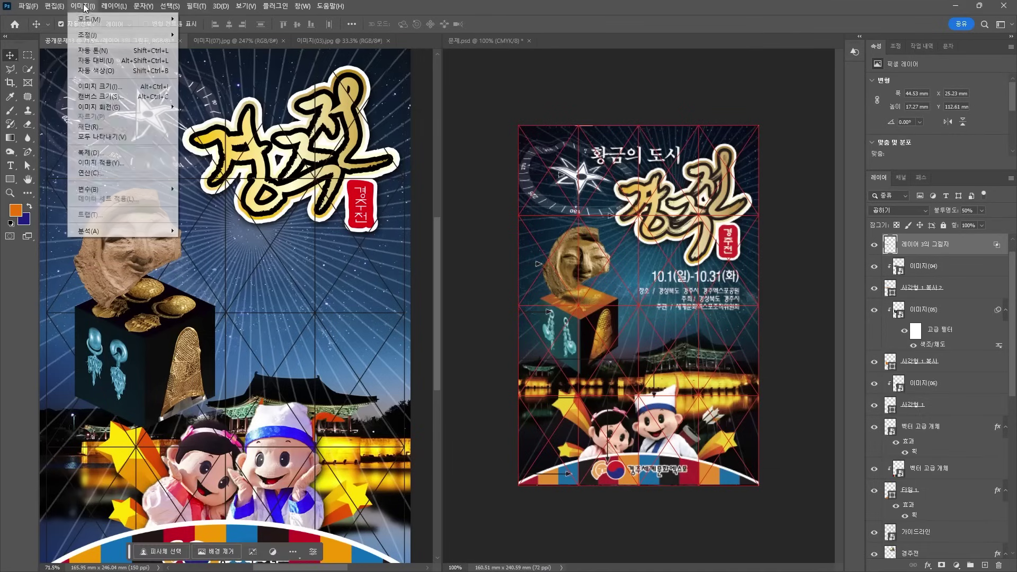
pyautogui.moveTo(95, 34)
pyautogui.click(233, 91)
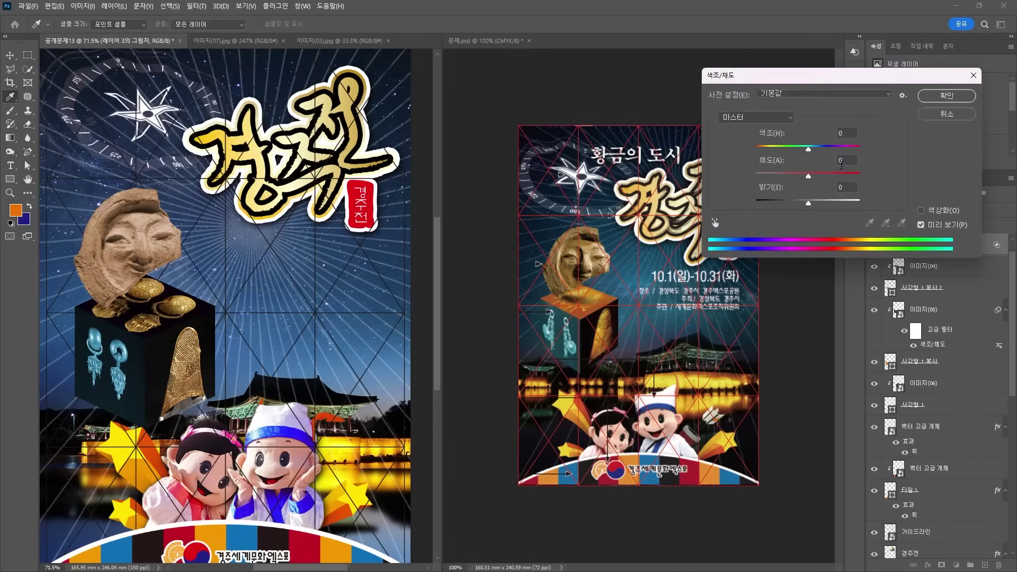
pyautogui.click(936, 214)
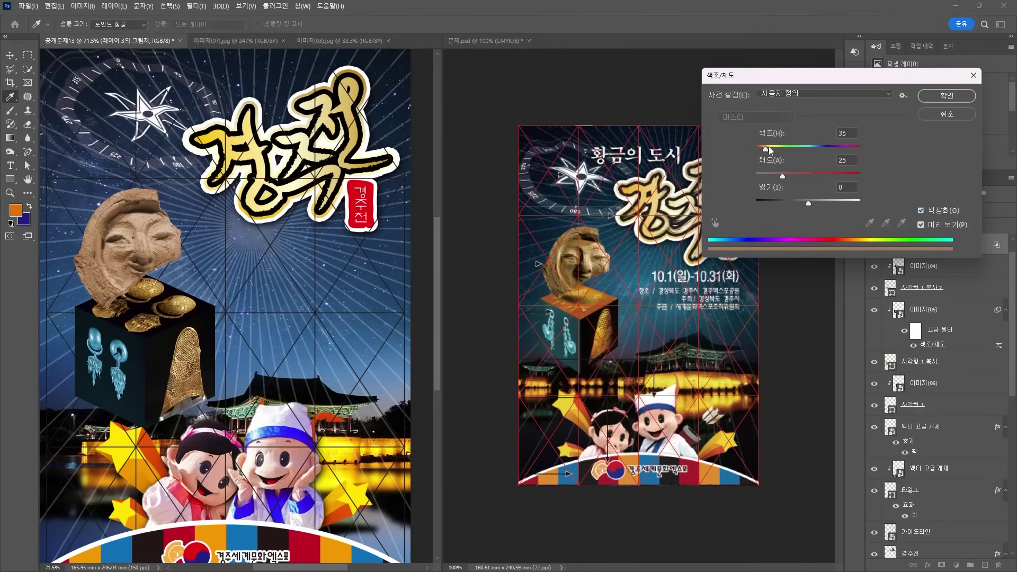
pyautogui.moveTo(770, 151); pyautogui.dragTo(816, 175)
pyautogui.click(947, 96)
pyautogui.press('v')
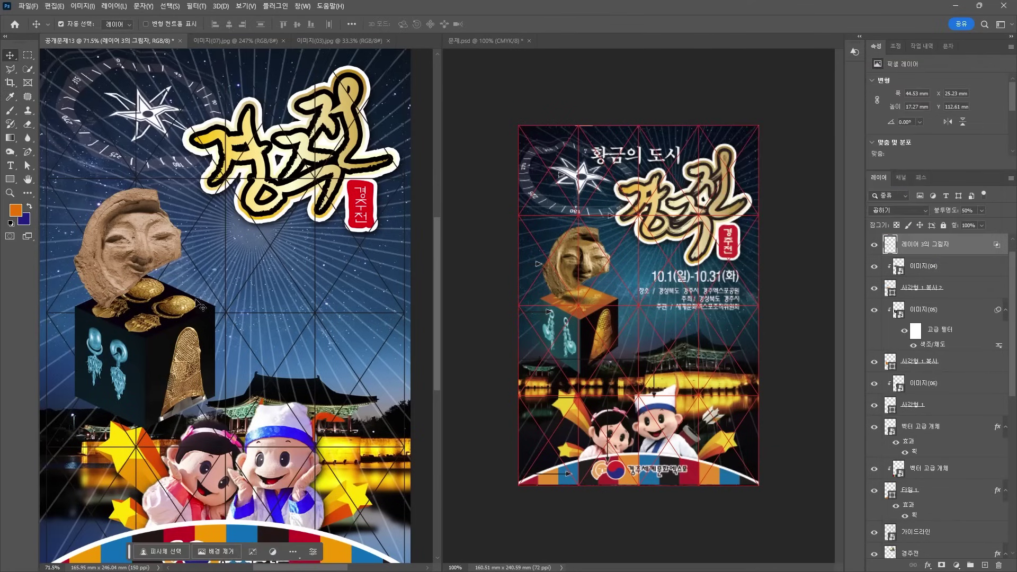
# Apply an S-shaped Curves adjustment to 이미지(06) on the cube's right face, raising highlights and lowering input 84 to output 54
pyautogui.click(200, 371)
pyautogui.click(90, 7)
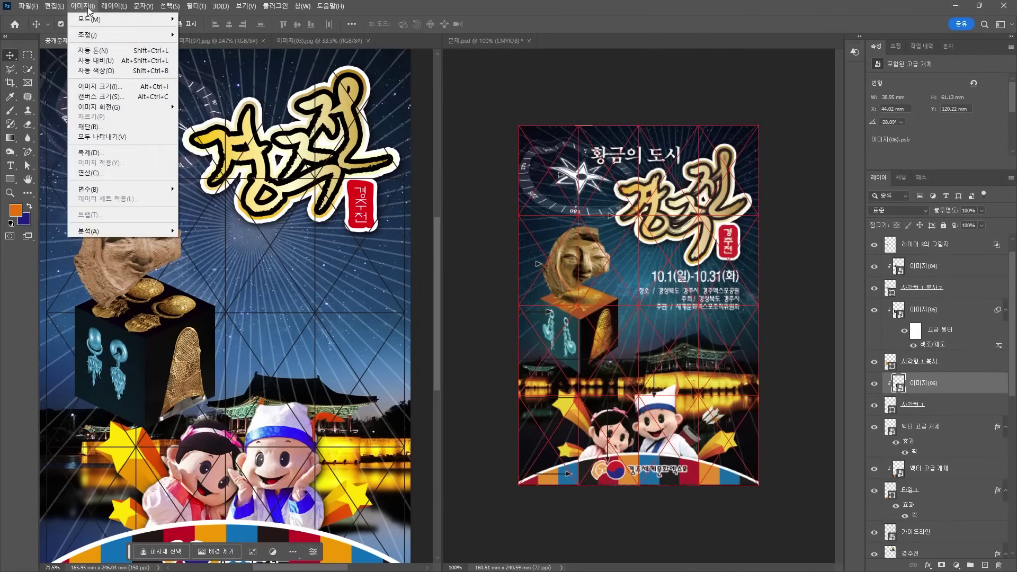
pyautogui.moveTo(104, 35)
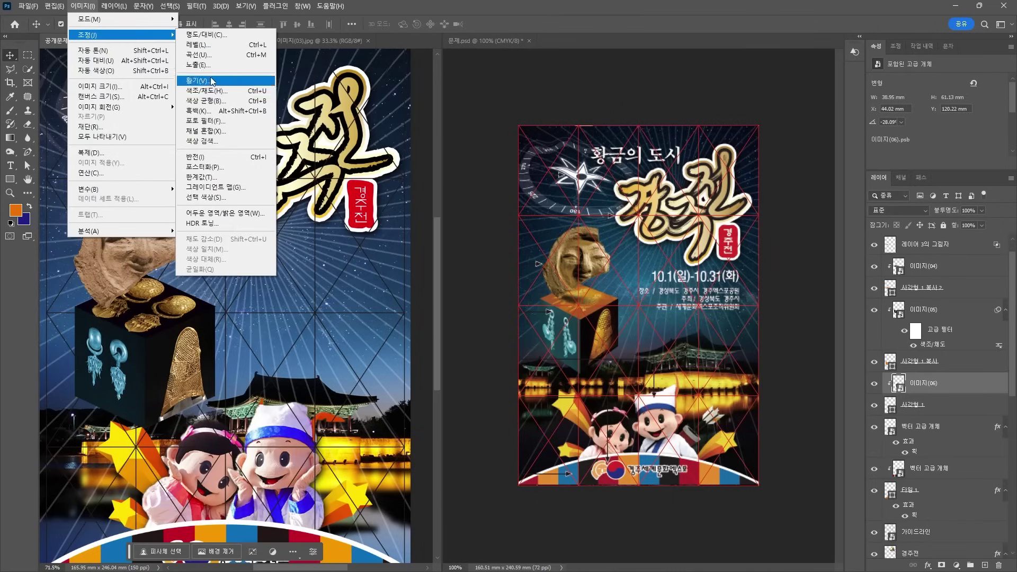
pyautogui.moveTo(458, 195); pyautogui.dragTo(458, 184)
pyautogui.moveTo(409, 243); pyautogui.dragTo(411, 260)
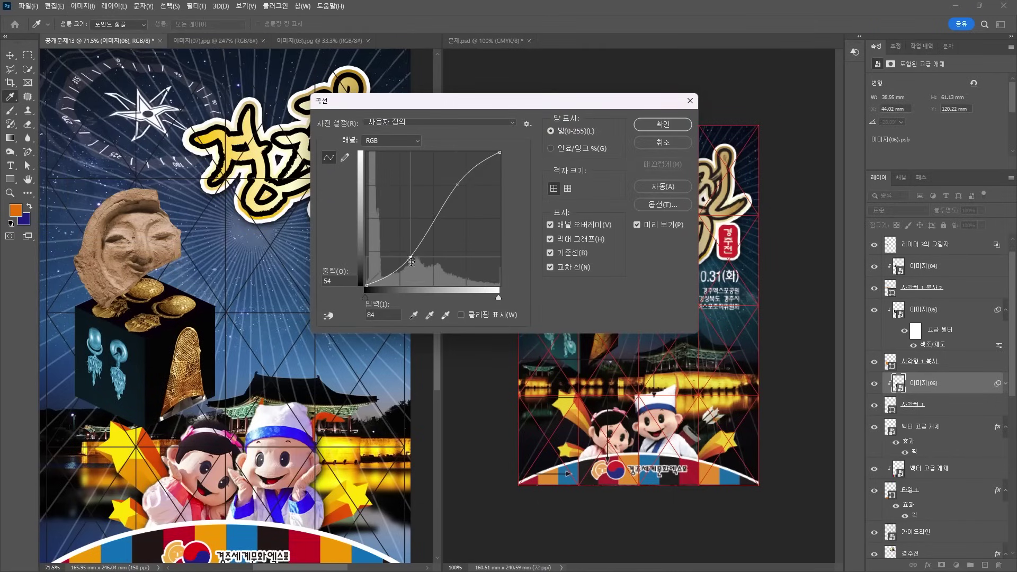
pyautogui.click(658, 123)
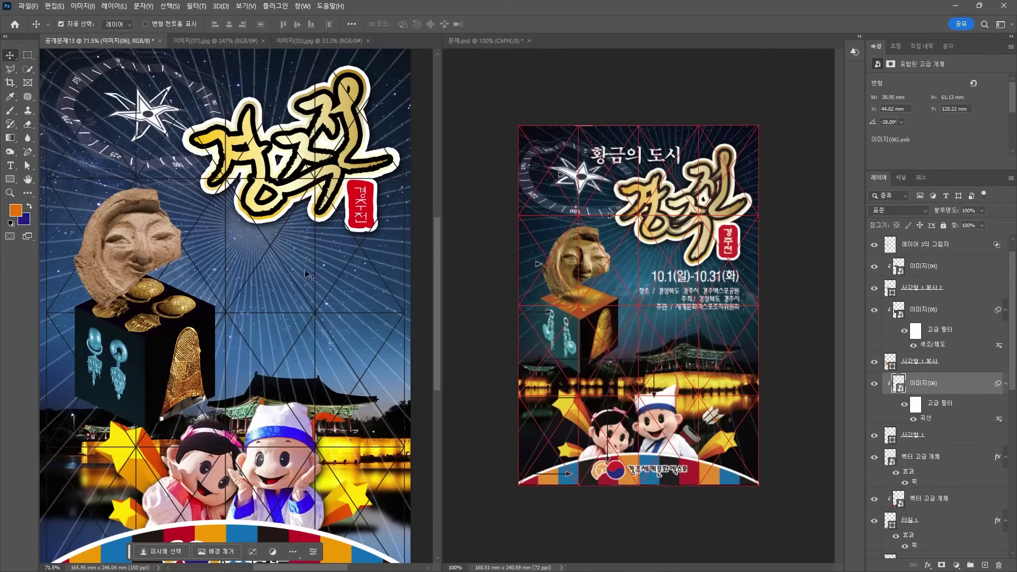
# Transform all cube face and image layers together, scaling the cube down slightly beneath the stone face, and save the document as 공개문제13.psd
pyautogui.scroll(-2, 311, 291)
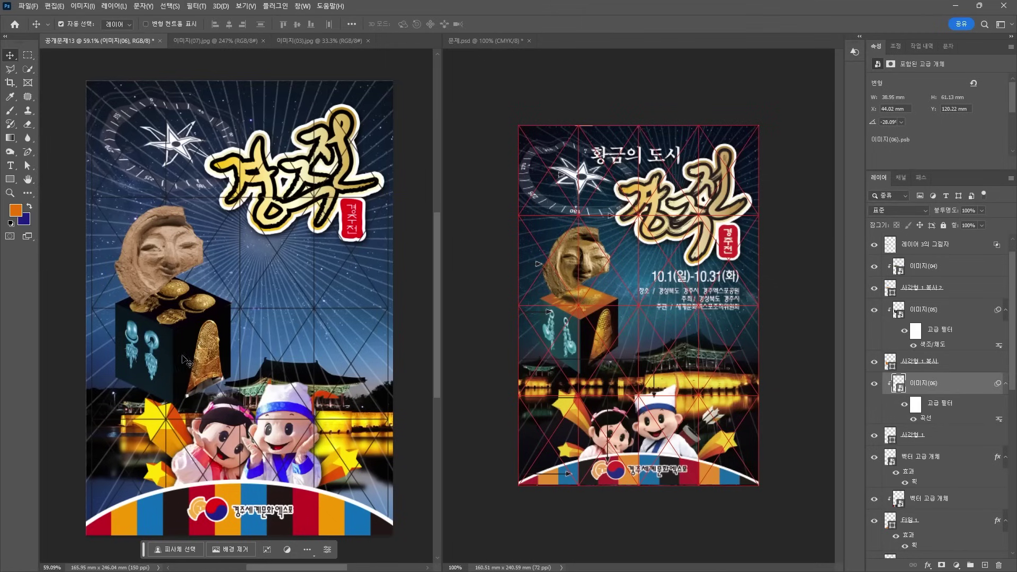
pyautogui.click(230, 333)
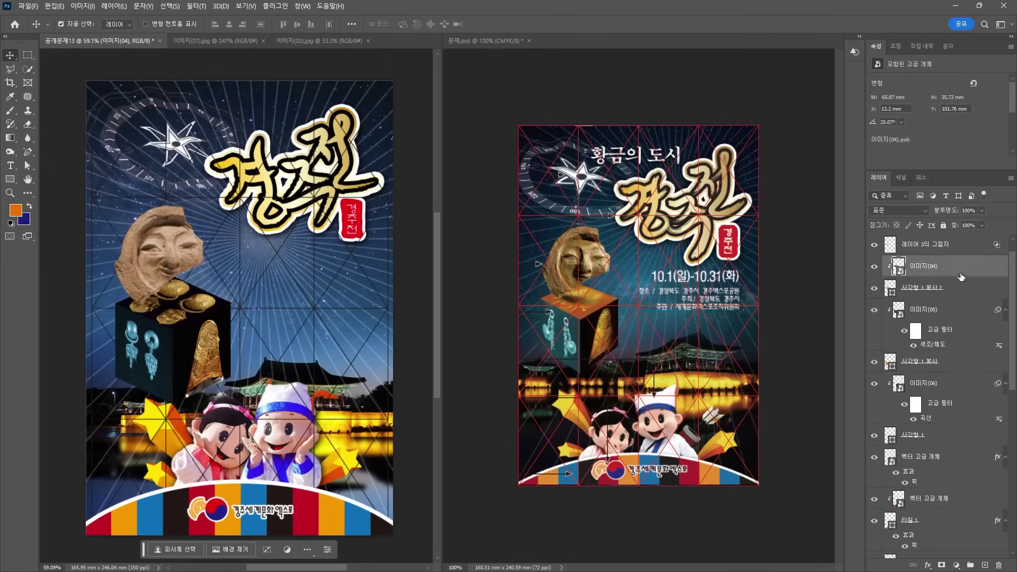
pyautogui.moveTo(961, 277); pyautogui.dragTo(703, 483)
pyautogui.hotkey('ctrl', 't')
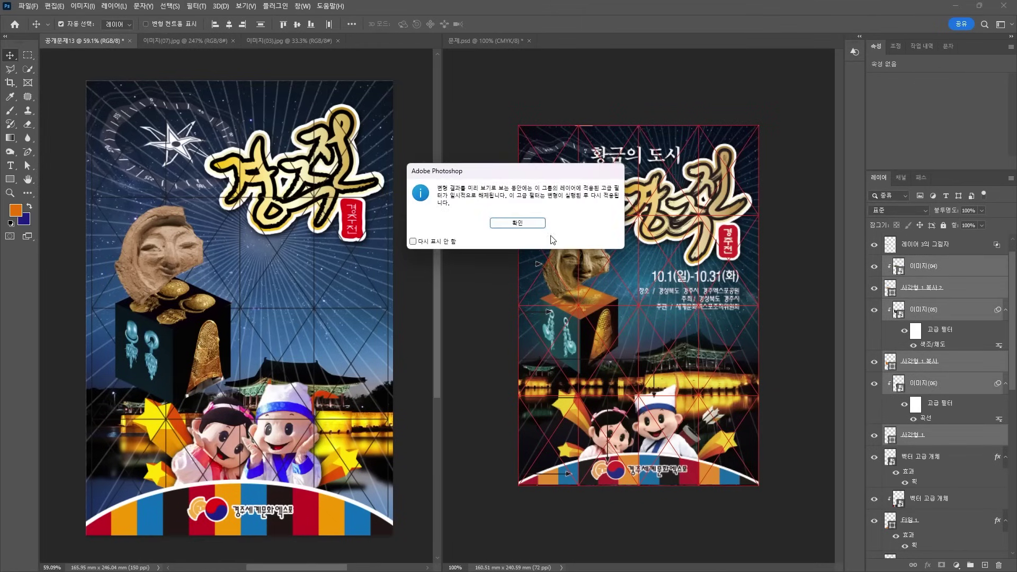
pyautogui.click(517, 223)
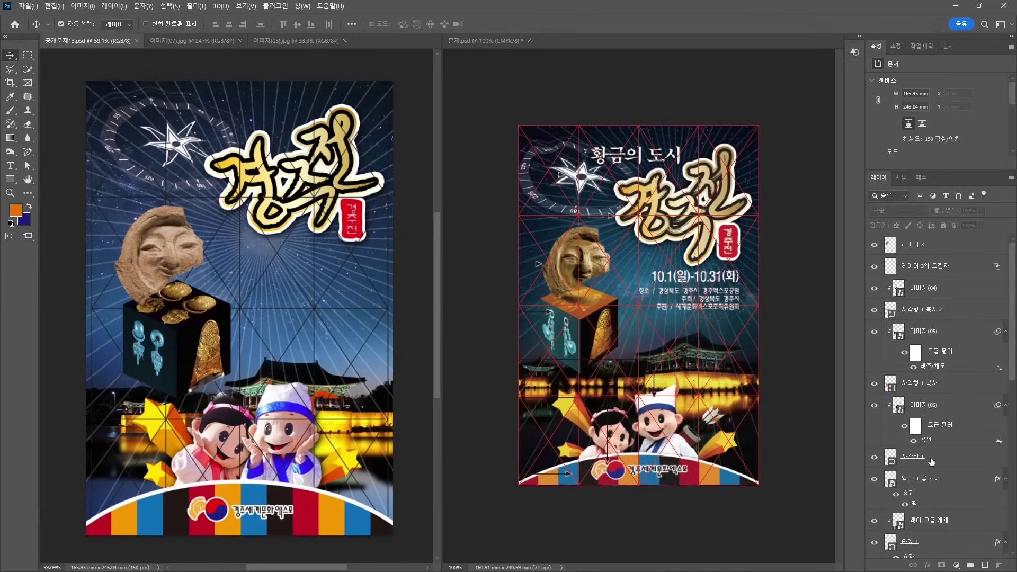
# Hide the 가이드라인 guide layer and save a copy of the poster as a JPEG with quality 12
pyautogui.scroll(-5, 931, 461)
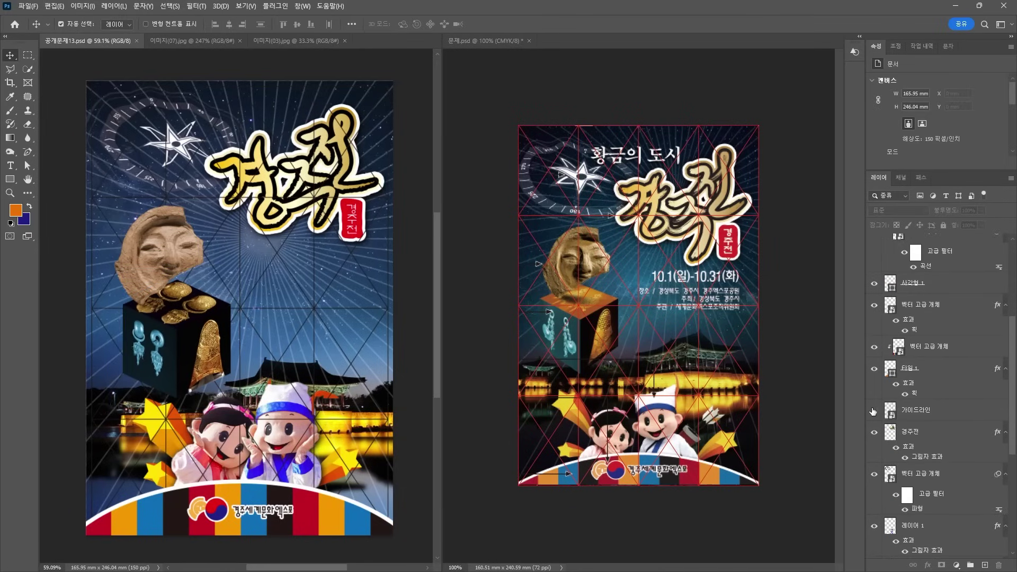
pyautogui.click(874, 411)
pyautogui.click(29, 6)
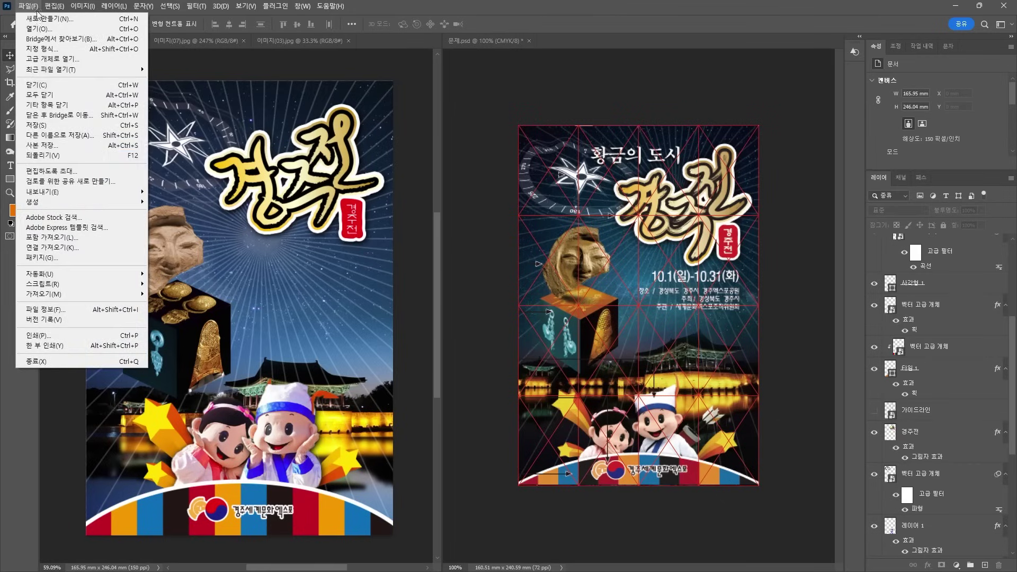
pyautogui.click(63, 138)
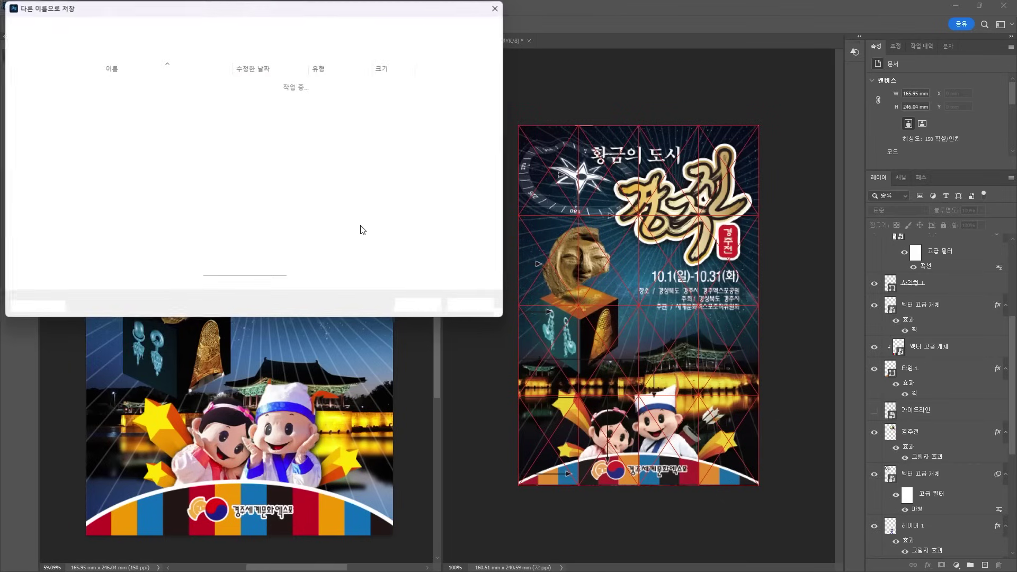
pyautogui.click(384, 262)
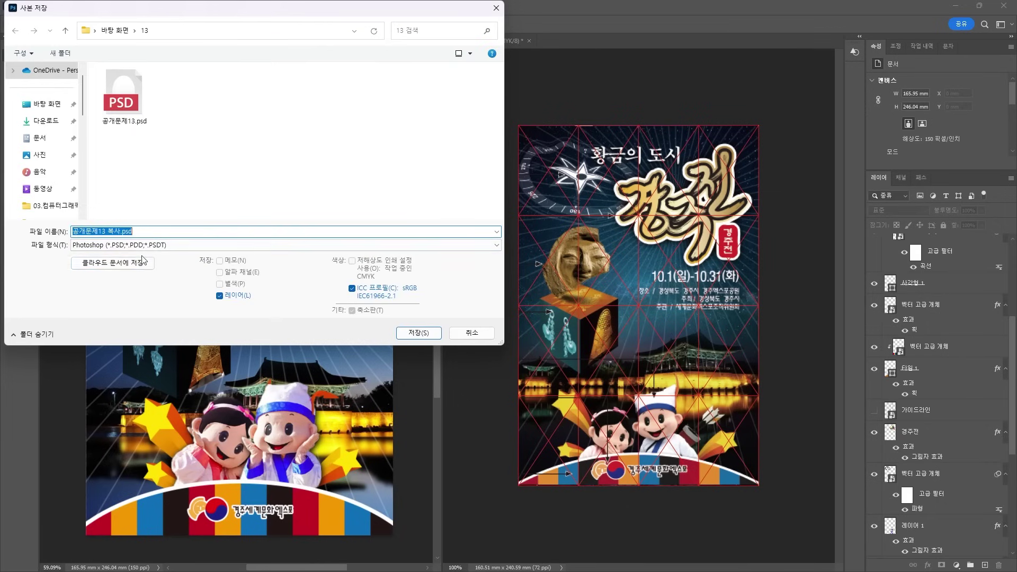
pyautogui.click(155, 246)
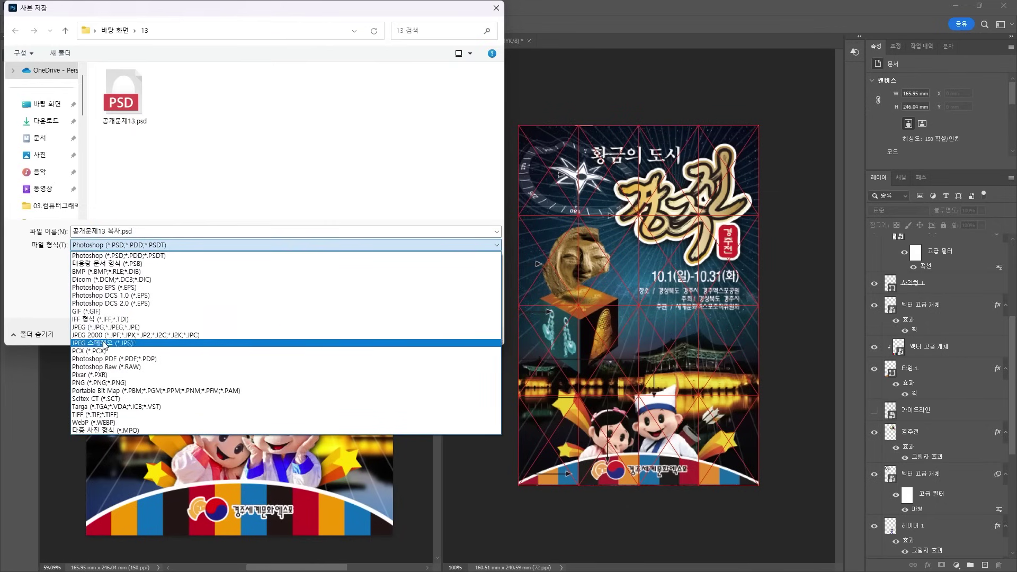
pyautogui.click(404, 332)
pyautogui.click(403, 332)
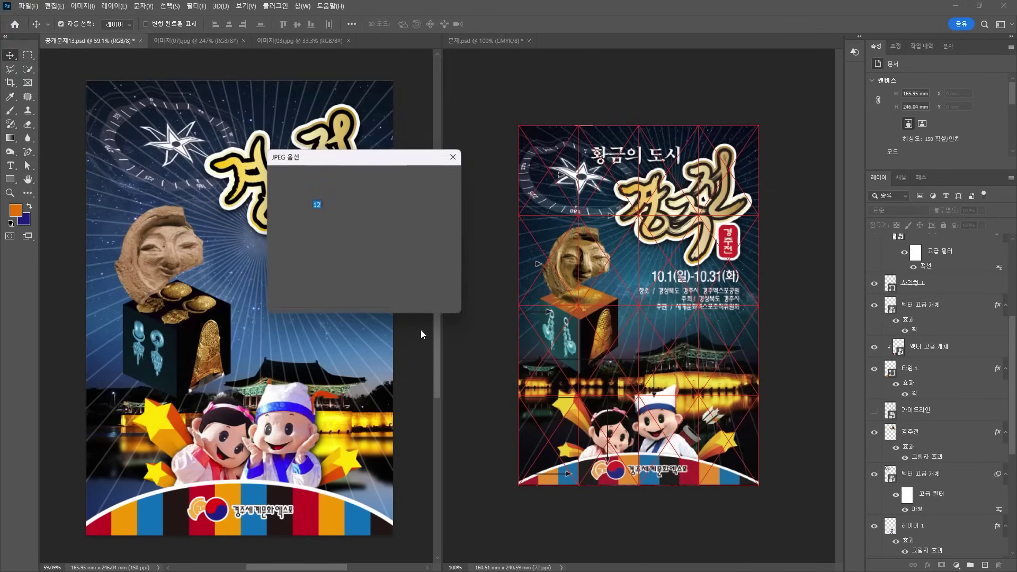
pyautogui.click(429, 178)
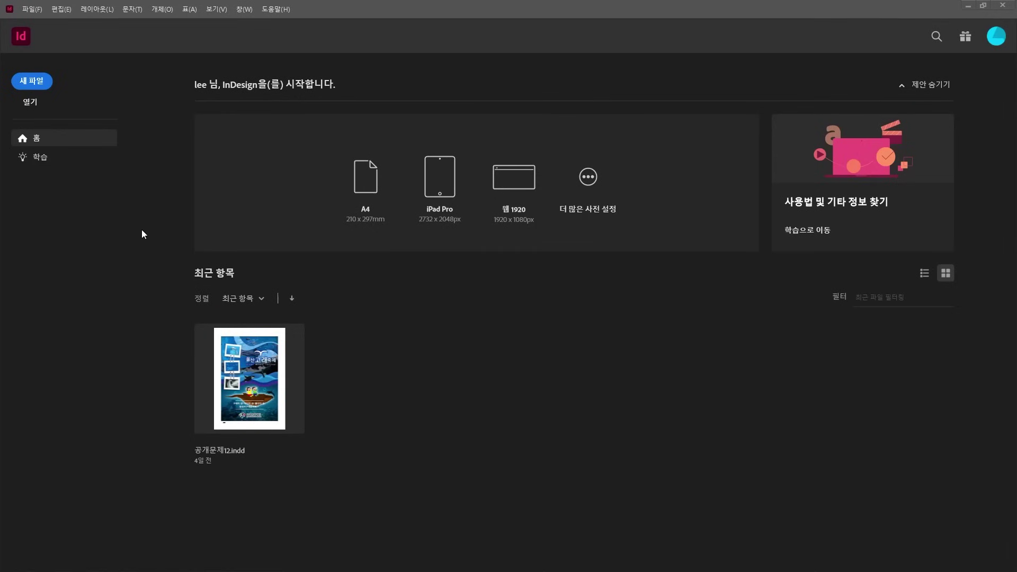
# In InDesign, create a one-page 210 × 297 mm portrait document named 공개문제13 and proceed to its margin settings
pyautogui.click(33, 10)
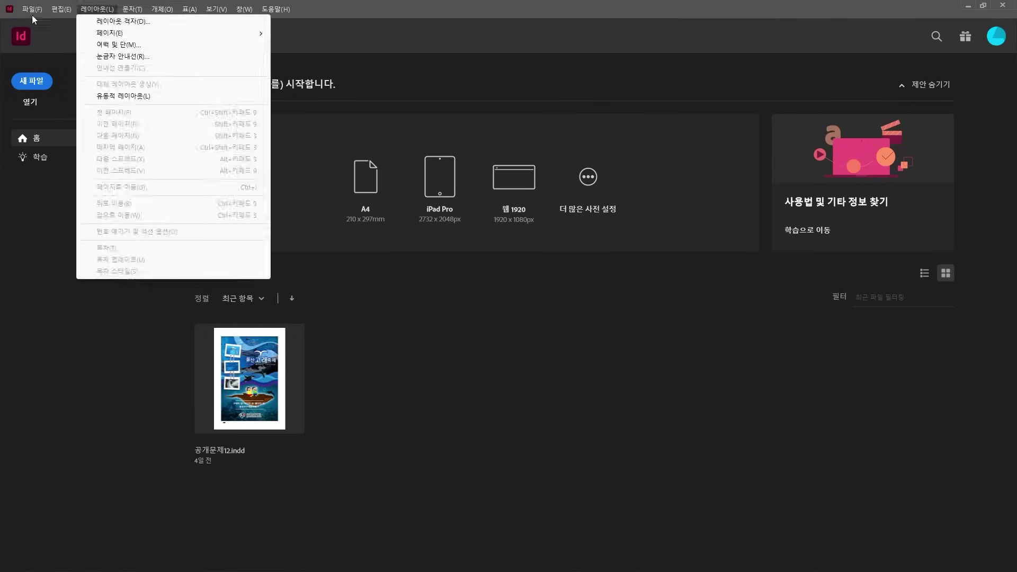
pyautogui.moveTo(106, 27)
pyautogui.click(212, 22)
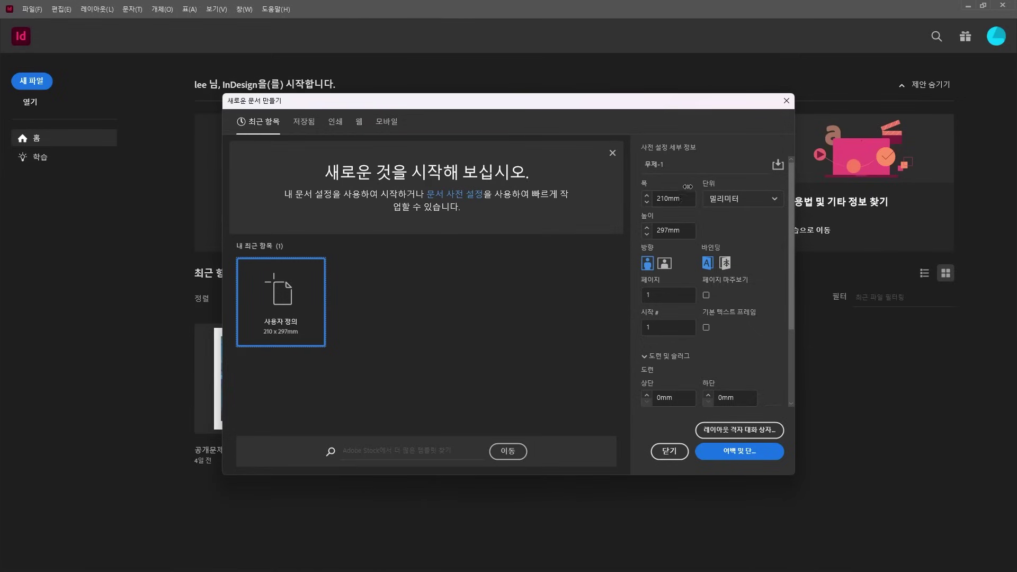
pyautogui.doubleClick(668, 160)
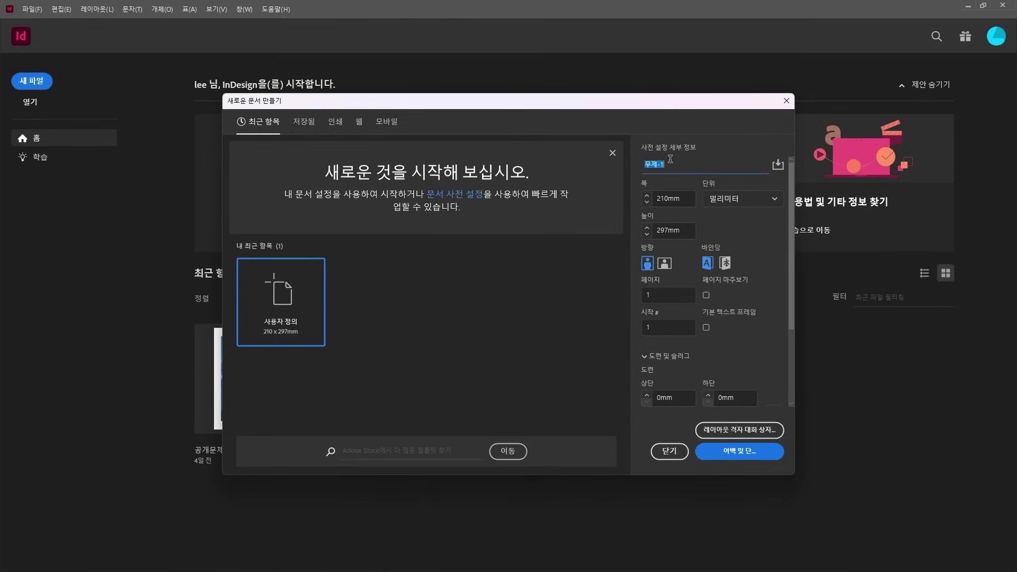
pyautogui.write('ㄱㅎㅇ')
pyautogui.scroll(-3, 740, 319)
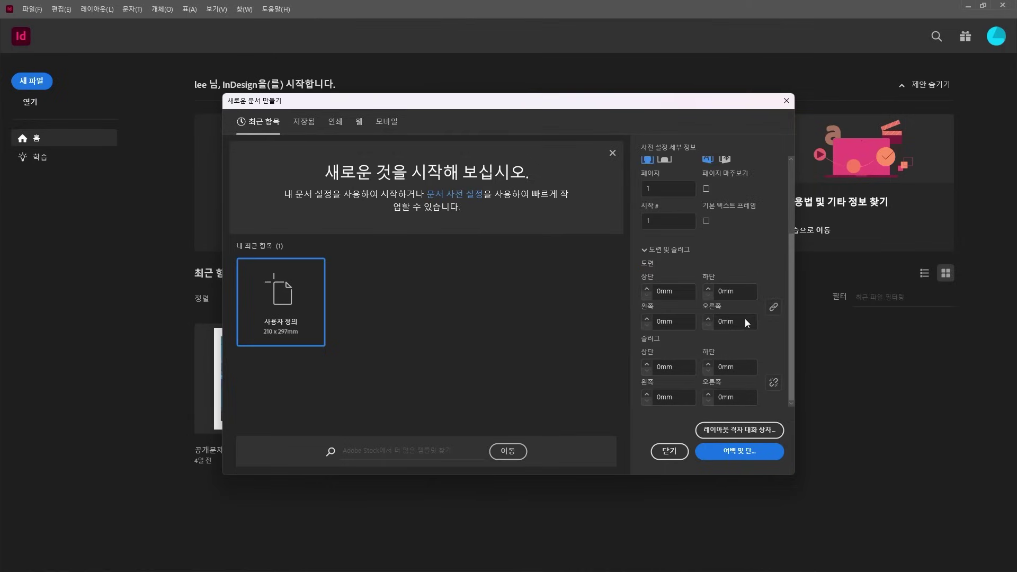
pyautogui.click(729, 450)
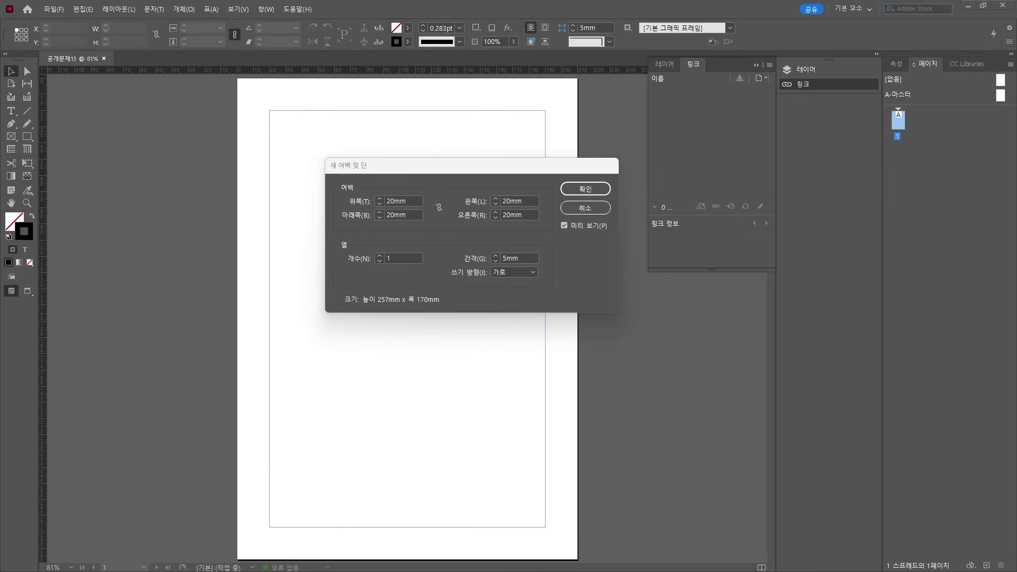
# Open Calculator and work out the side margin by subtracting 166 from 210 and dividing by 2
pyautogui.press('XF86Calculator')
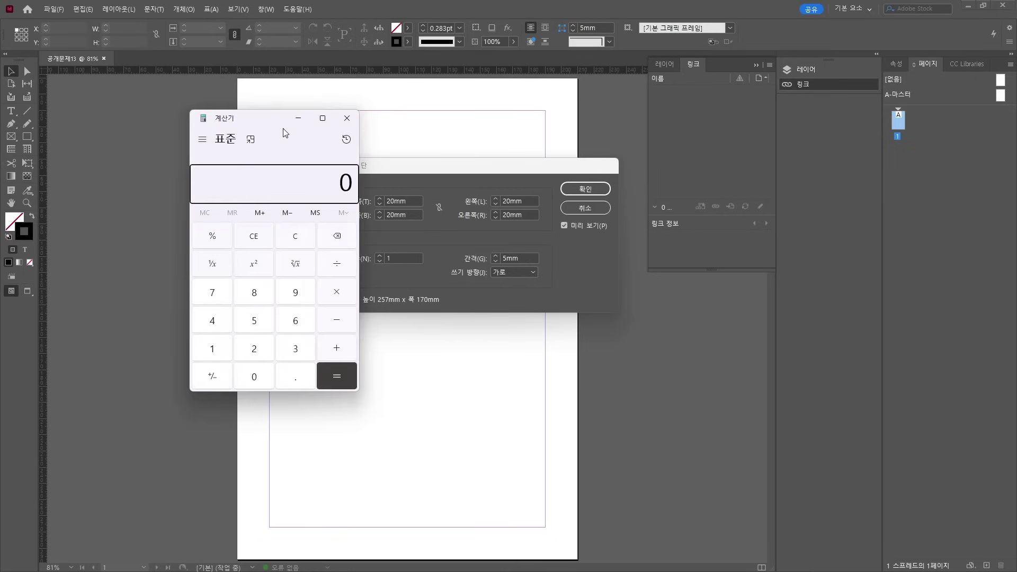
pyautogui.write('210')
pyautogui.write('166')
pyautogui.press('Return')
pyautogui.write('/2')
pyautogui.press('Return')
pyautogui.click(299, 117)
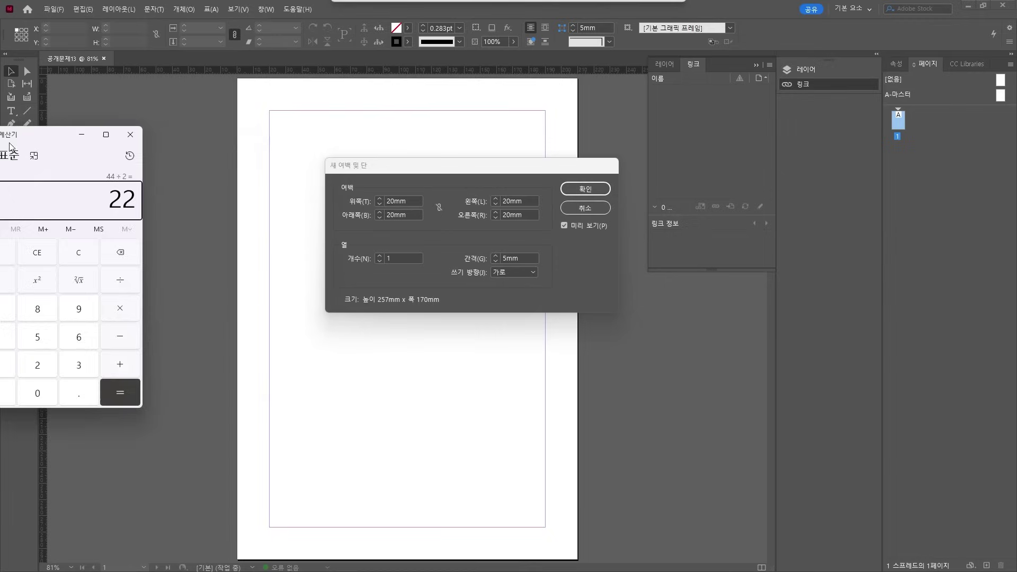
# Set the new document's left and right margins to 22 mm
pyautogui.write('22')
pyautogui.press('Tab')
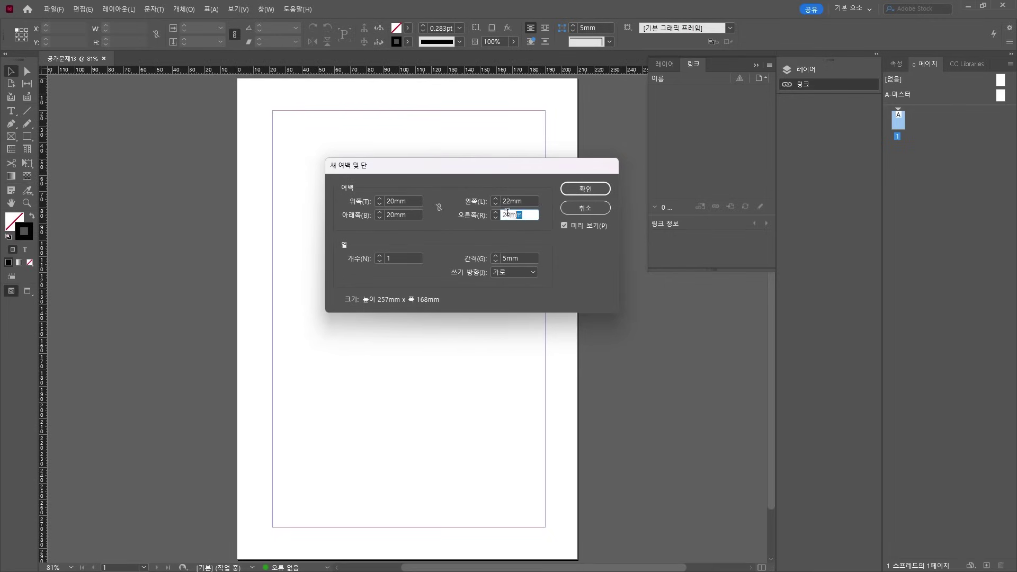
pyautogui.write('22')
# Calculate 297 minus 246, divided by 2, in Calculator, then set the top and bottom margins to 25.5 mm and create the document
pyautogui.hotkey('alt', 'Tab')
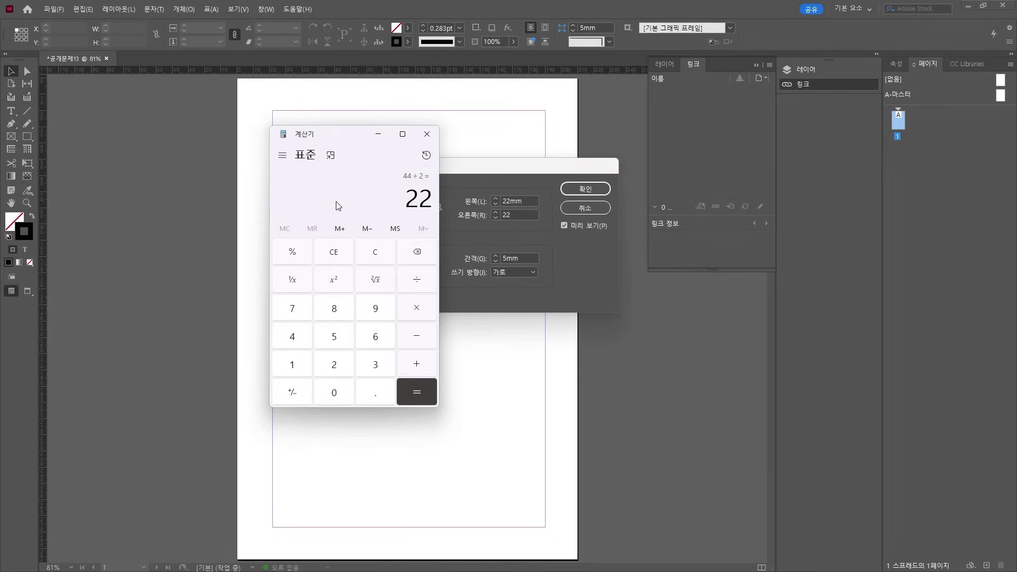
pyautogui.write('297246=/2=')
pyautogui.hotkey('alt', 'Tab')
pyautogui.doubleClick(408, 200)
pyautogui.write('25.5')
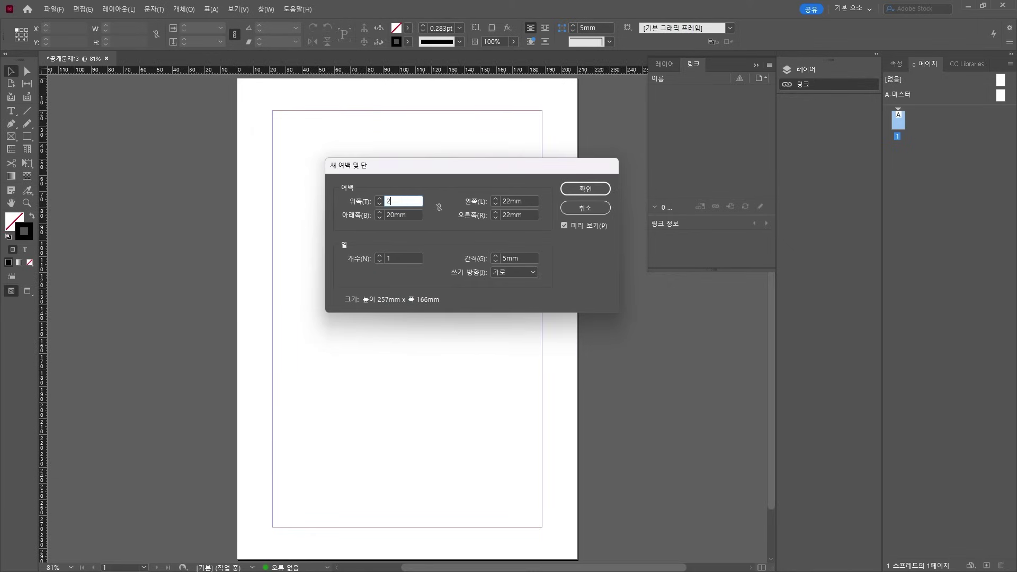
pyautogui.press('Tab')
pyautogui.write('25.5')
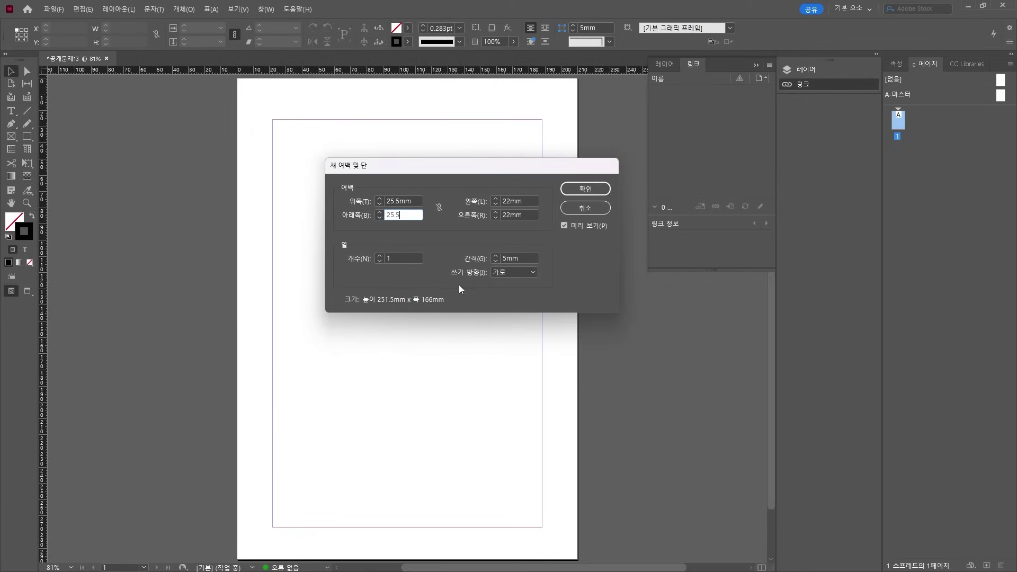
pyautogui.click(414, 263)
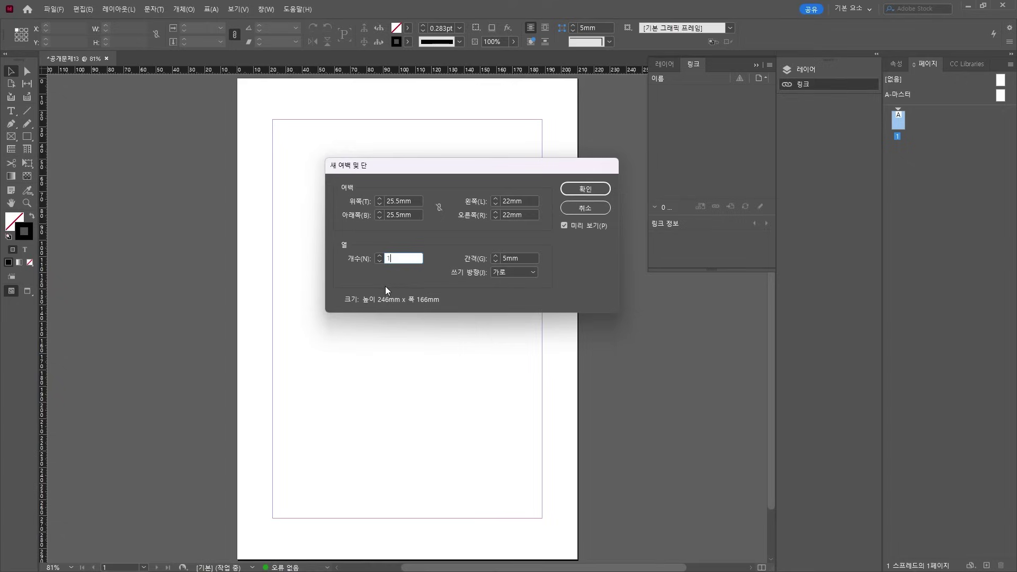
pyautogui.click(573, 195)
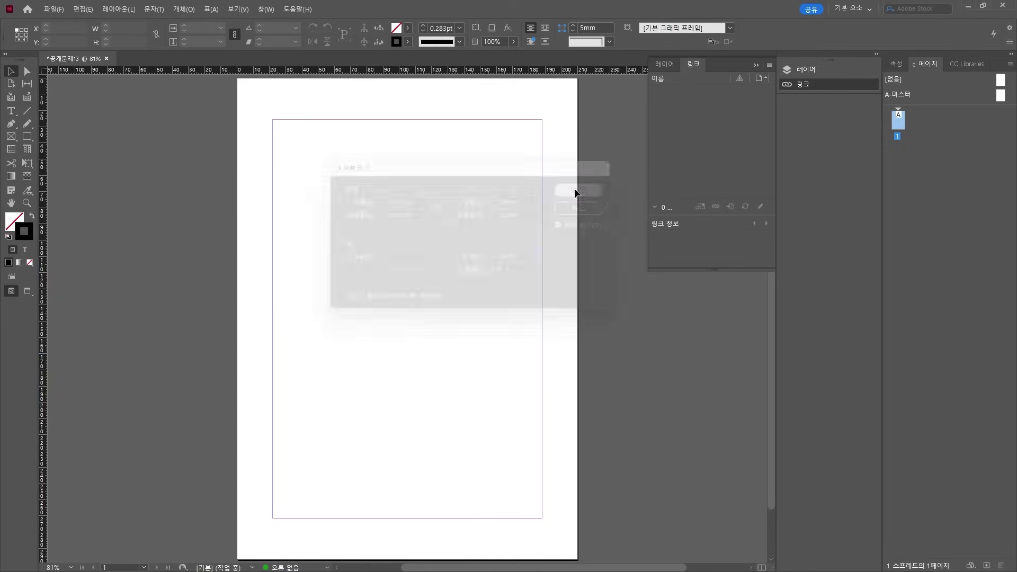
# Place 공개문제13 복사.jpg from the desktop folder 13 so that it fills the page area inside the margins
pyautogui.click(54, 9)
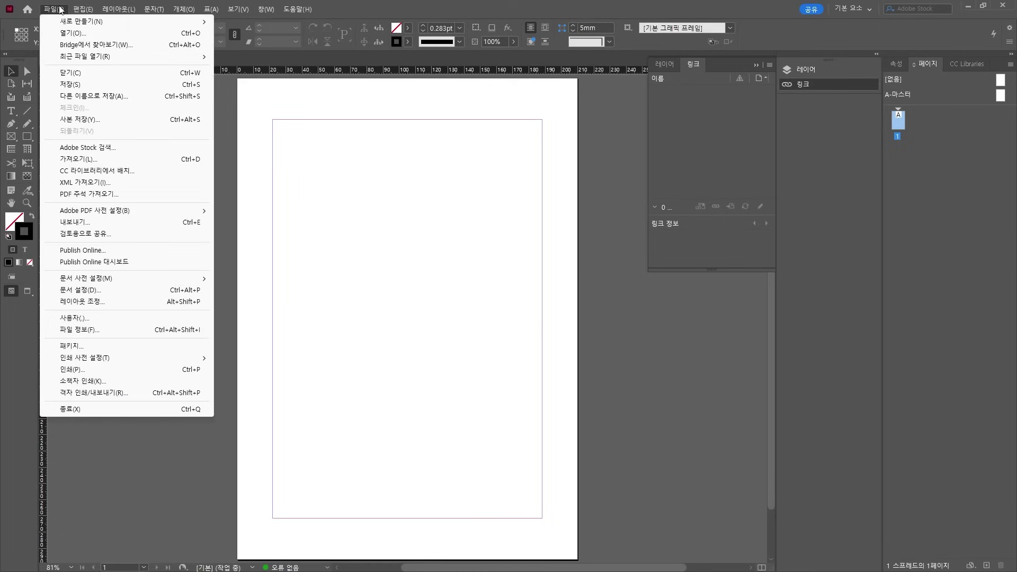
pyautogui.click(79, 159)
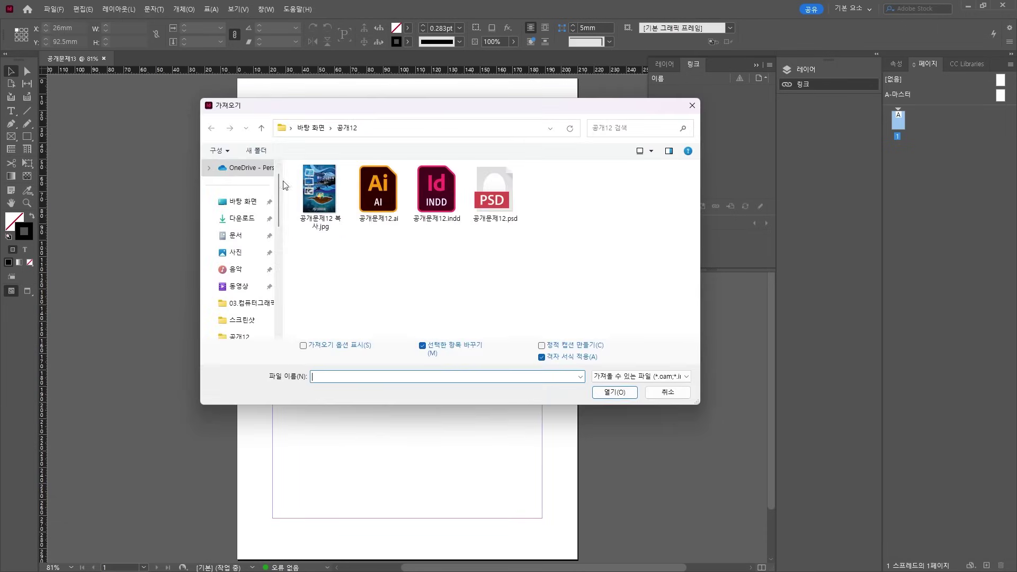
pyautogui.click(314, 128)
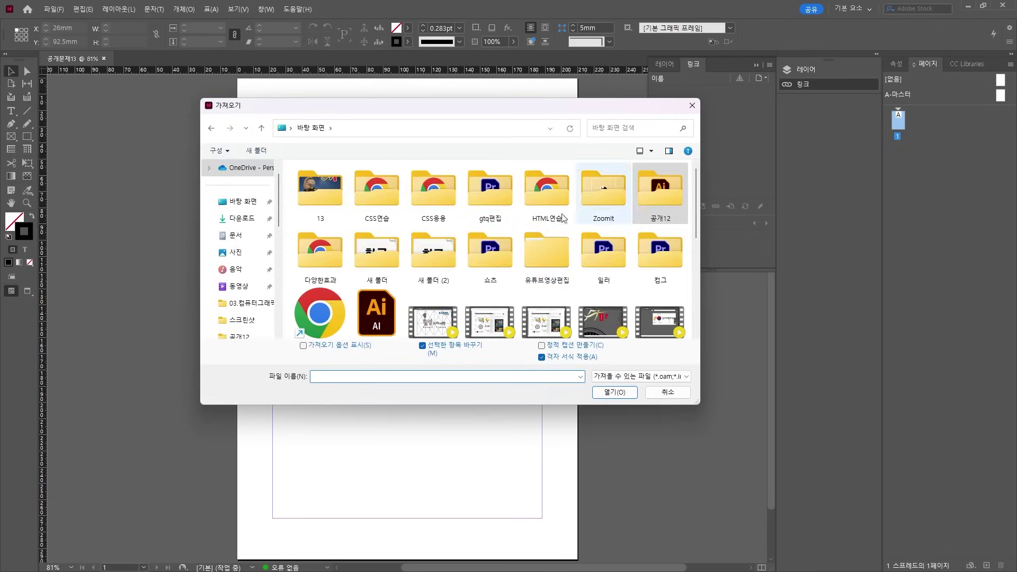
pyautogui.doubleClick(324, 202)
pyautogui.click(324, 202)
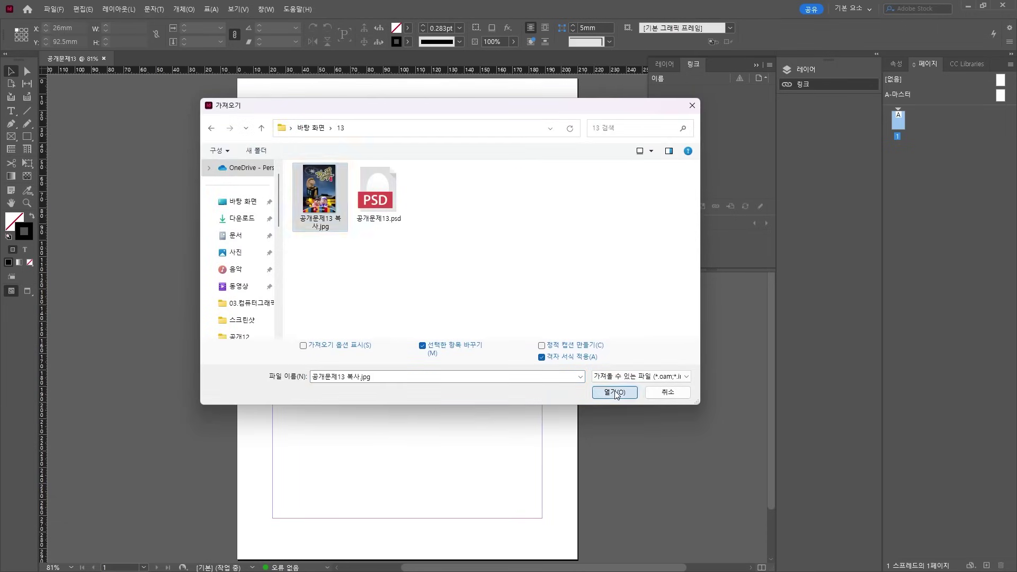
pyautogui.click(614, 392)
pyautogui.click(300, 126)
pyautogui.moveTo(272, 120); pyautogui.dragTo(546, 518)
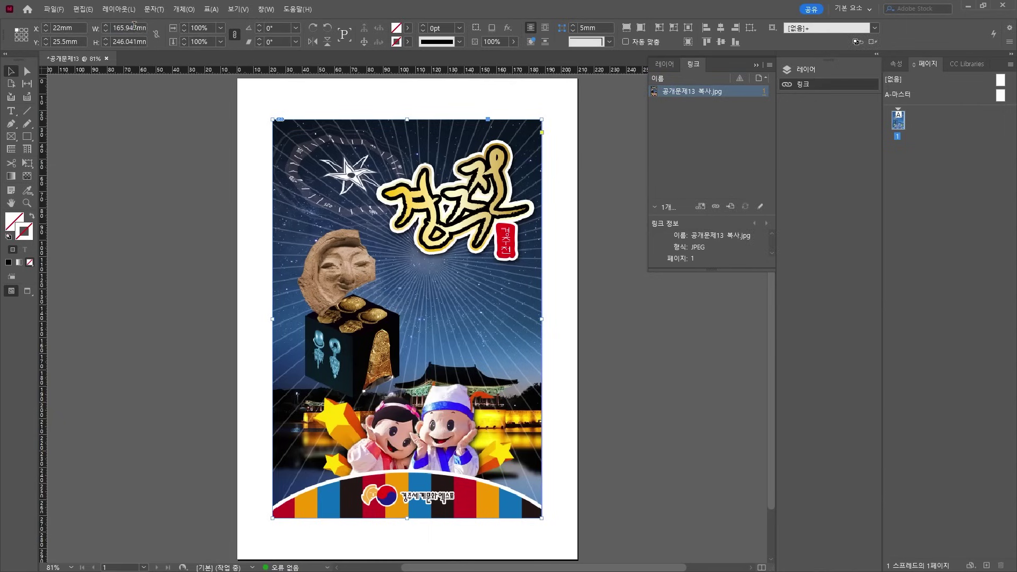
# Set the placed poster frame to 166 mm wide and 246 mm high, then deselect it
pyautogui.click(129, 27)
pyautogui.write('166')
pyautogui.press('Tab')
pyautogui.write('246')
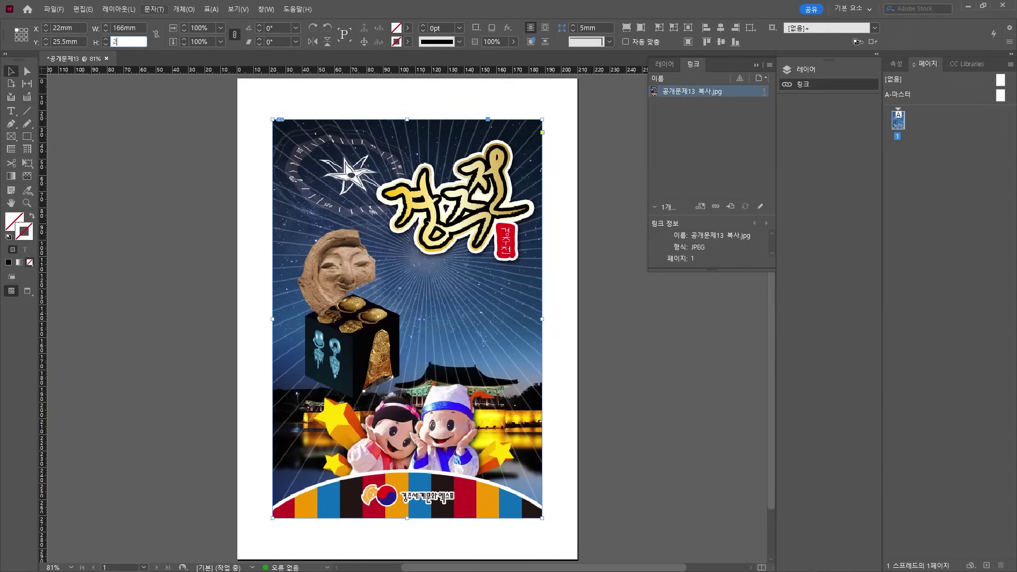
pyautogui.press('Return')
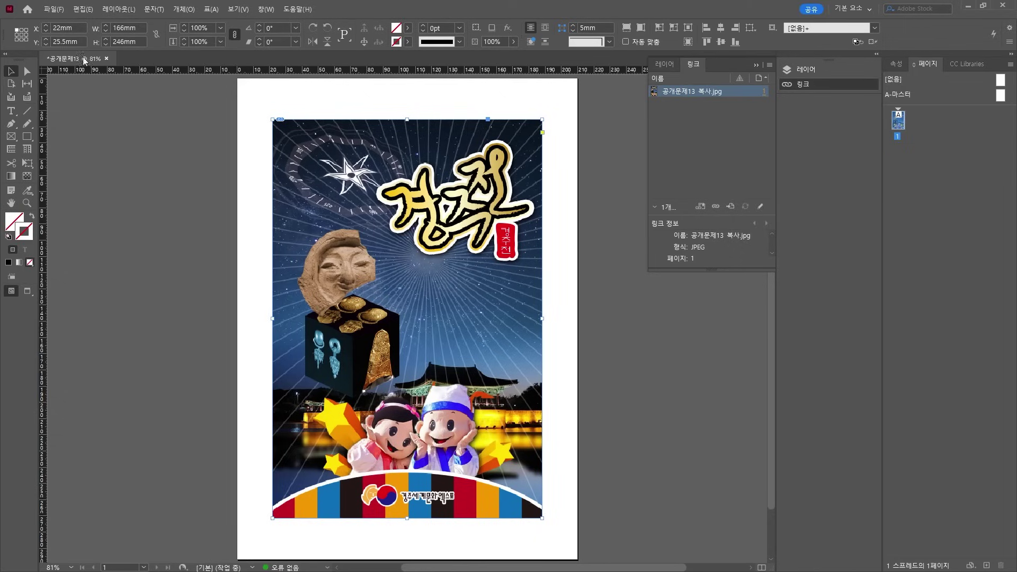
pyautogui.click(137, 141)
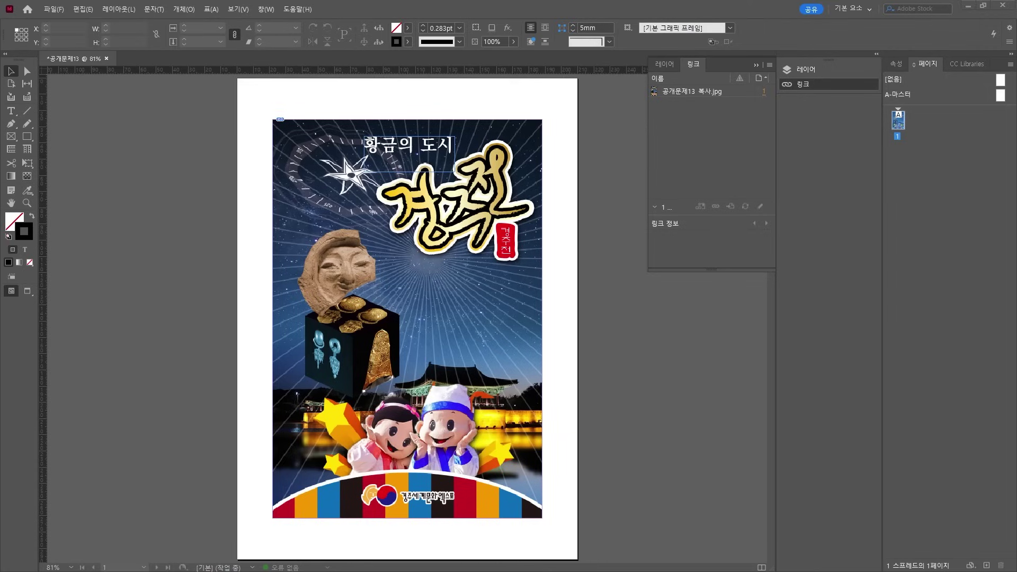
# Reposition the 황금의 도시 text frame above the 경주전 title at about X 78.3 mm and Y 37.5 mm
pyautogui.click(455, 139)
pyautogui.scroll(3, 386, 254)
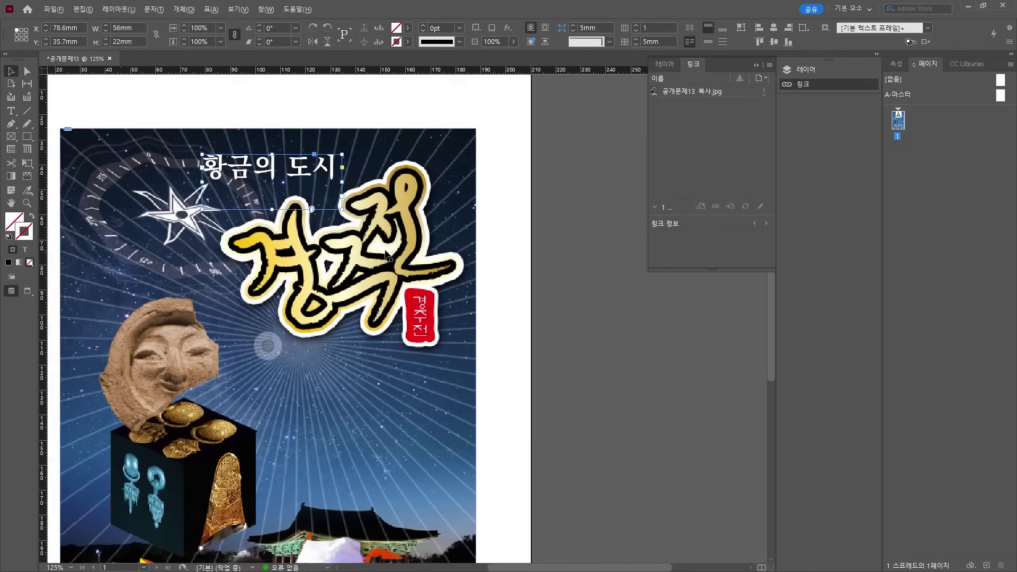
pyautogui.keyDown('ctrl'); pyautogui.scroll(-2, 386, 257); pyautogui.keyUp('ctrl')
pyautogui.moveTo(403, 143); pyautogui.dragTo(398, 142)
pyautogui.hotkey('ctrl', 'z')
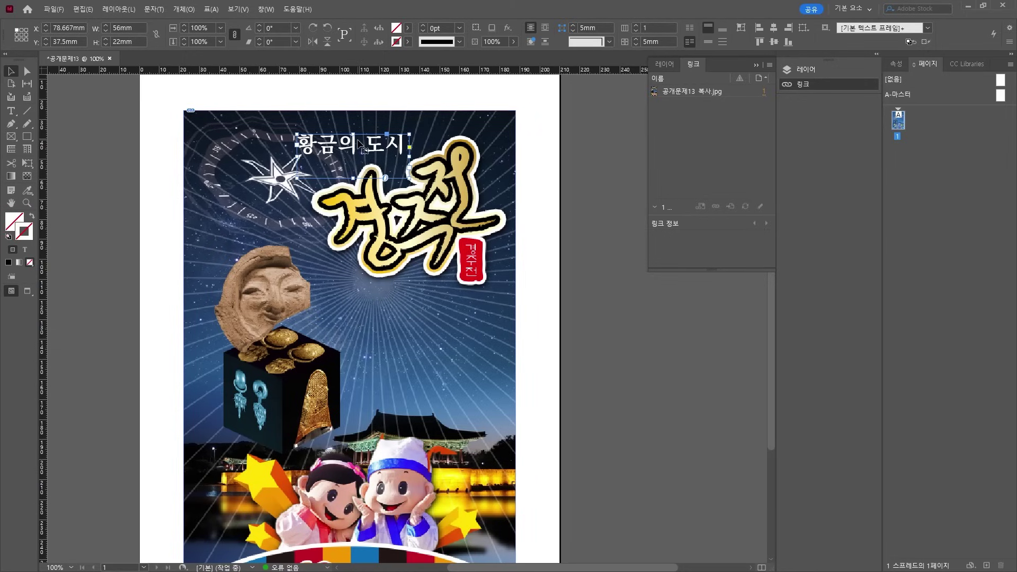
pyautogui.moveTo(381, 151); pyautogui.dragTo(380, 151)
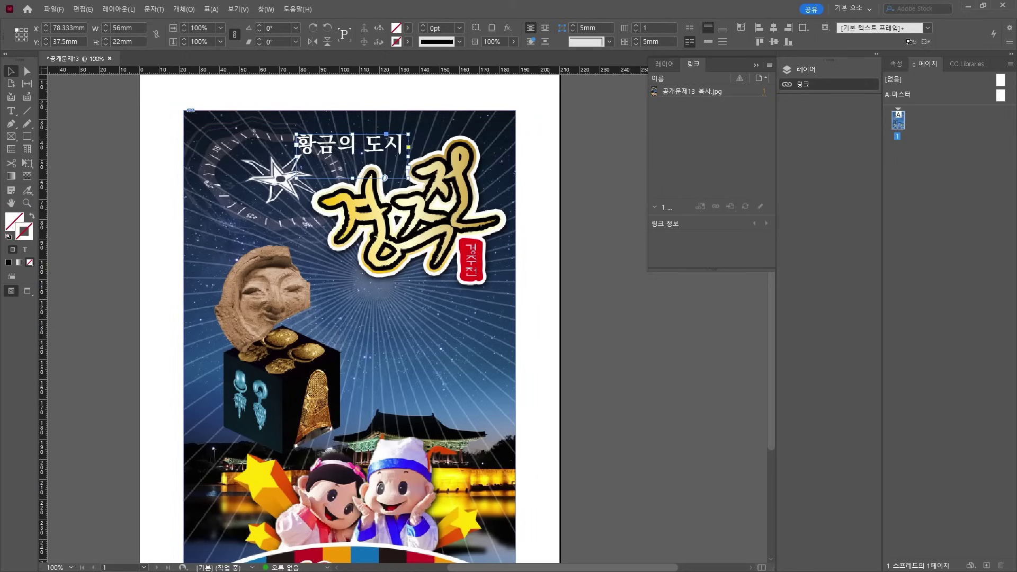
# Switch to Photoshop and add the text 황금의 도시 above the 경주전 title in KoPubWorld바탕체 Bold
pyautogui.hotkey('alt', 'Tab')
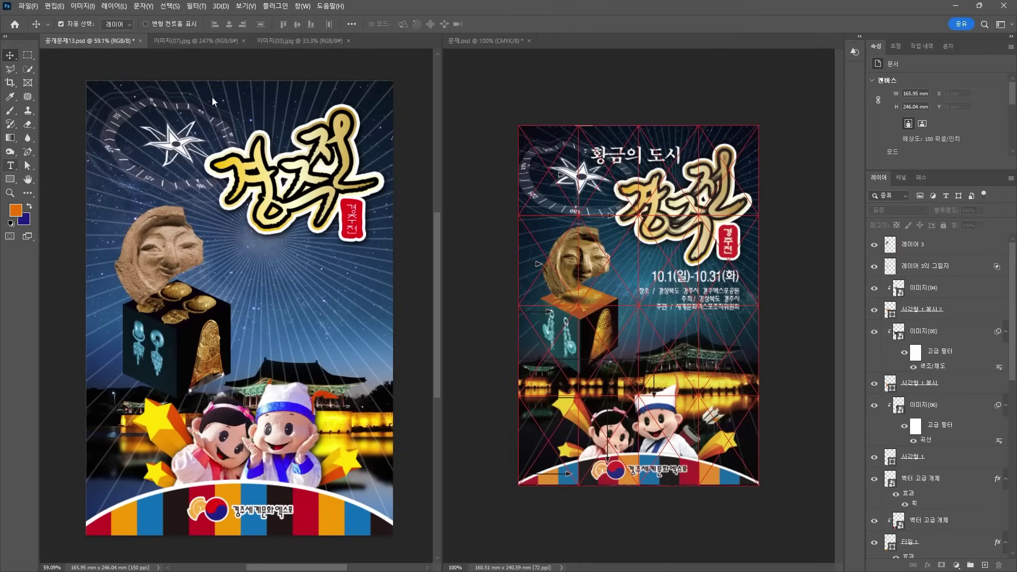
pyautogui.press('t')
pyautogui.click(233, 110)
pyautogui.write('황금의 도시')
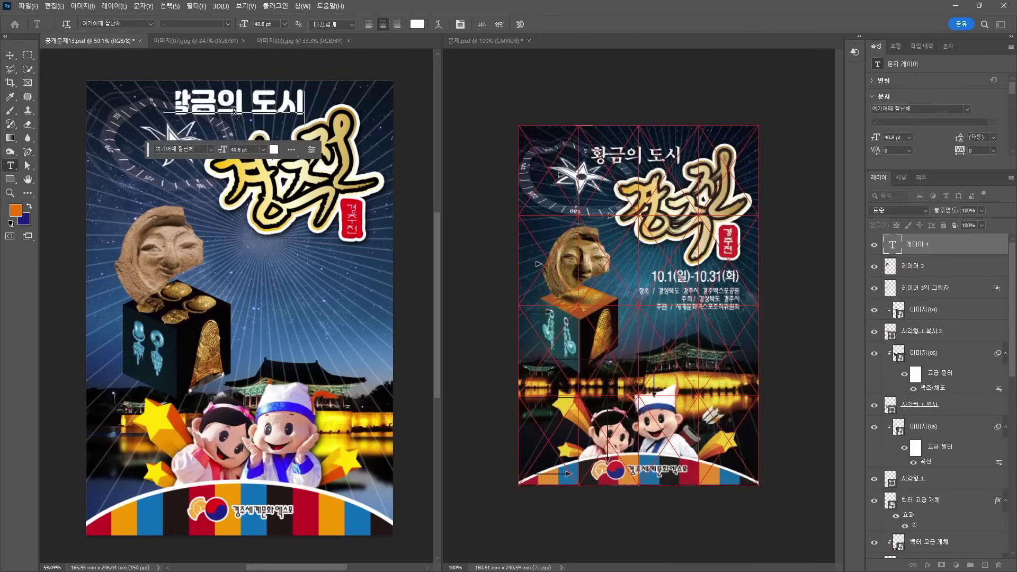
pyautogui.click(150, 24)
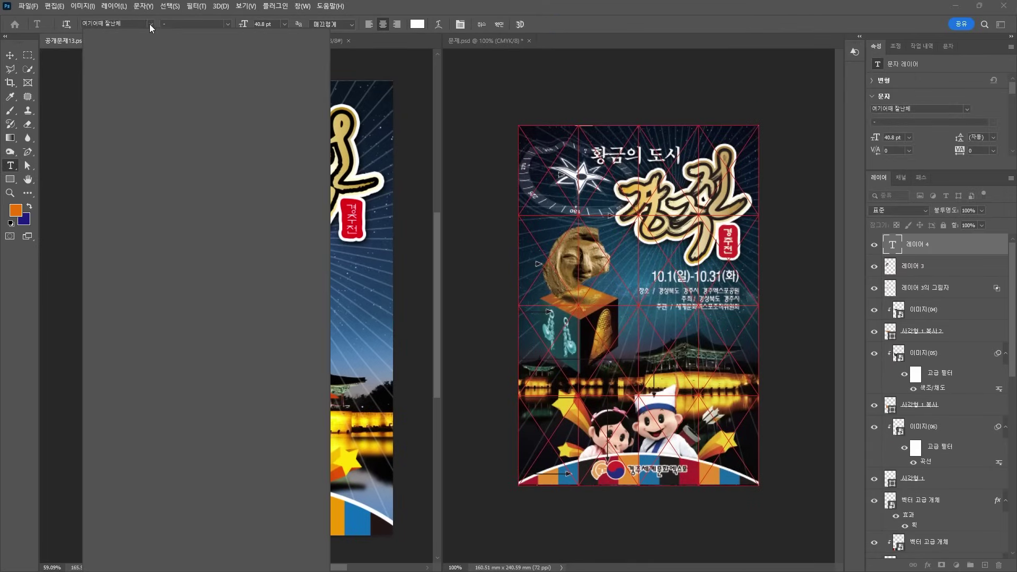
pyautogui.click(121, 39)
pyautogui.click(228, 24)
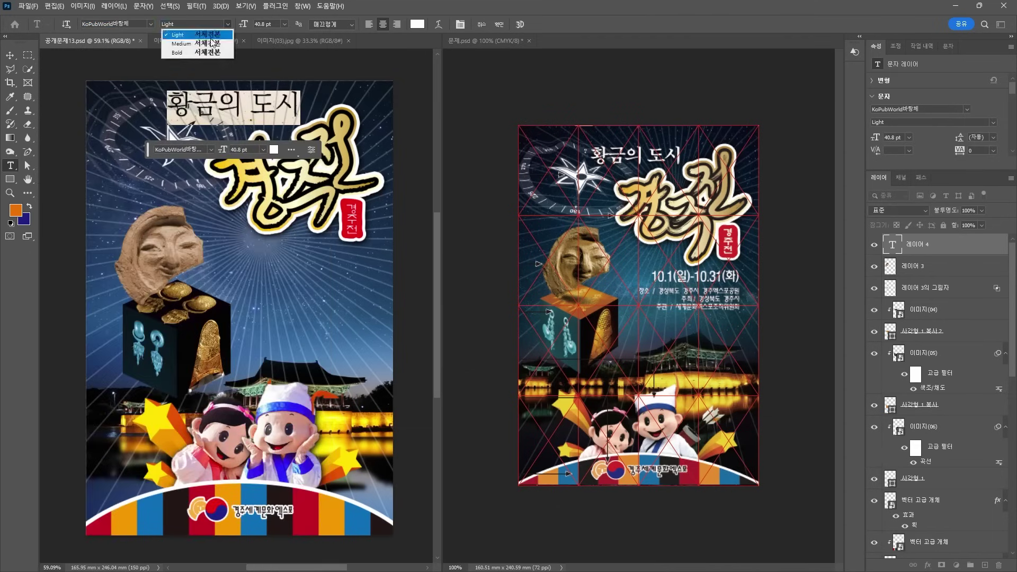
pyautogui.click(191, 53)
pyautogui.hotkey('ctrl', 'Return')
pyautogui.press('v')
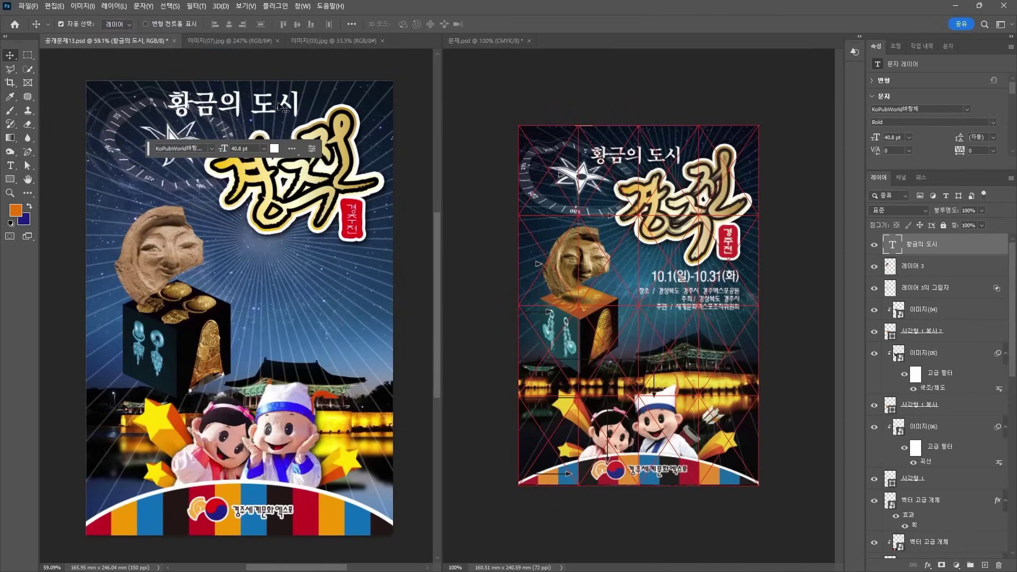
# Scale the 황금의 도시 text down to about 30.6 pt just above the title and give it a drop shadow
pyautogui.hotkey('ctrl', 't')
pyautogui.moveTo(299, 89); pyautogui.dragTo(272, 118)
pyautogui.press('Return')
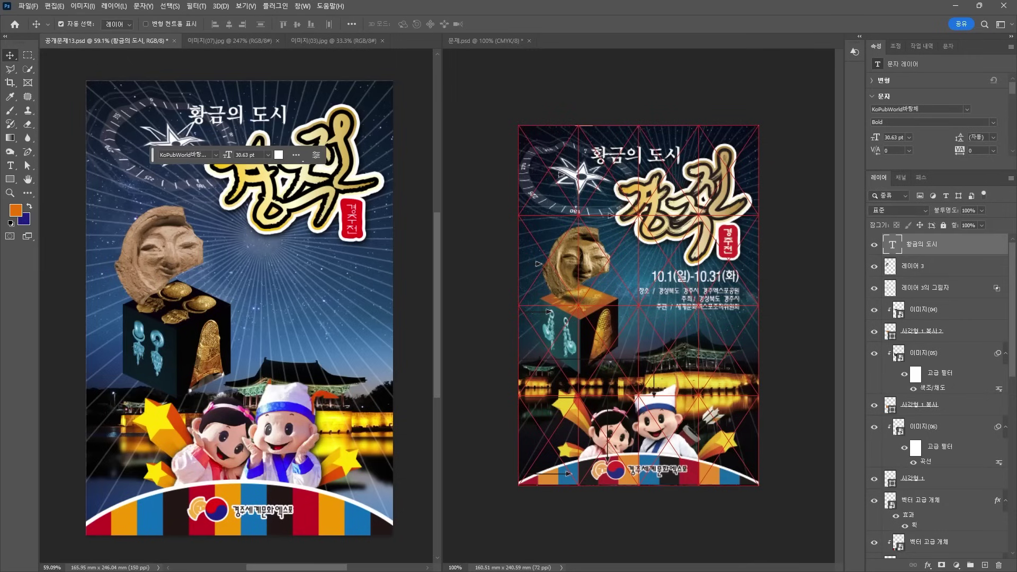
pyautogui.click(927, 566)
pyautogui.click(948, 549)
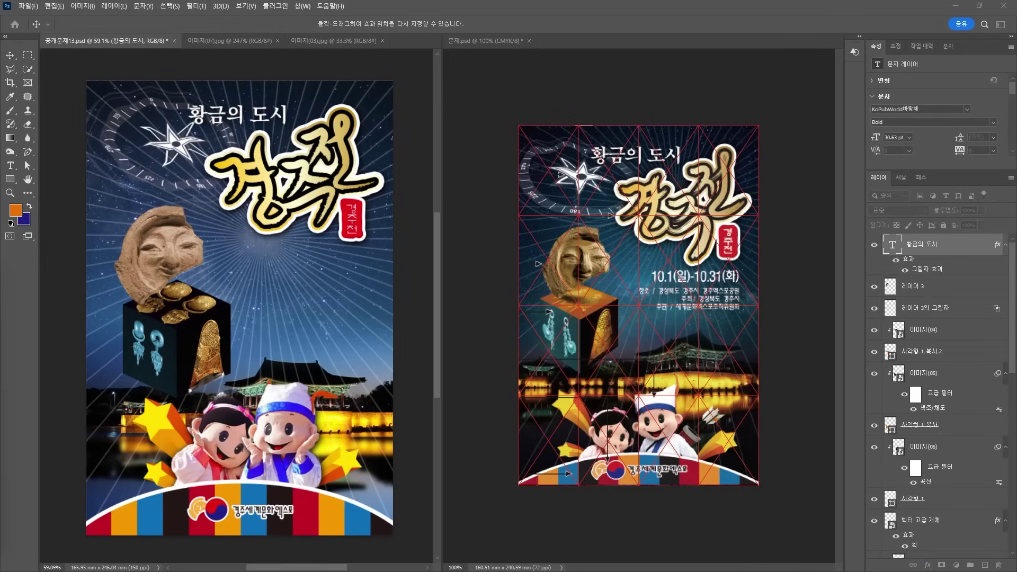
# Save a JPEG copy of the poster over the existing 공개문제13 복사.jpg
pyautogui.click(28, 7)
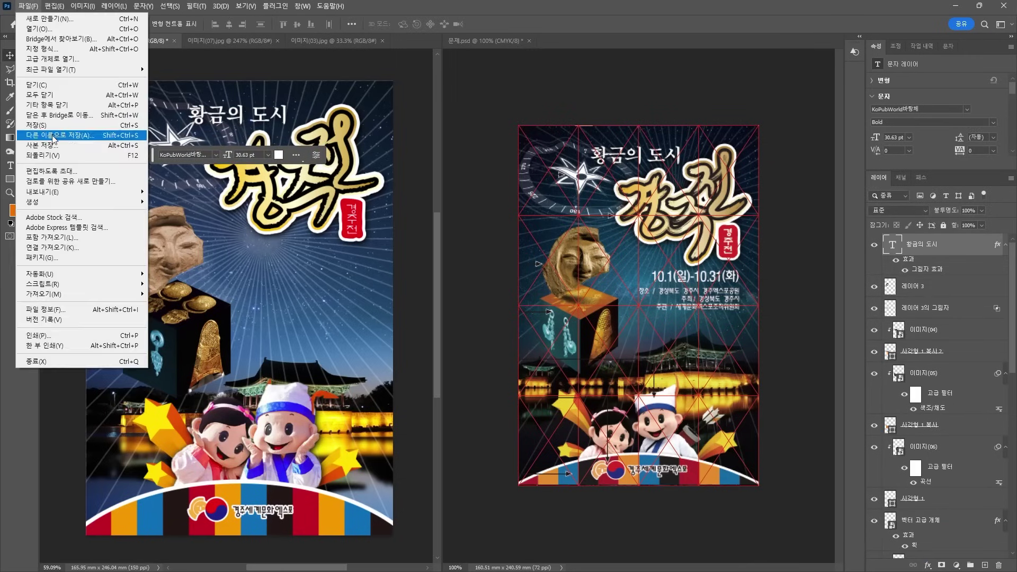
pyautogui.click(52, 136)
pyautogui.click(142, 244)
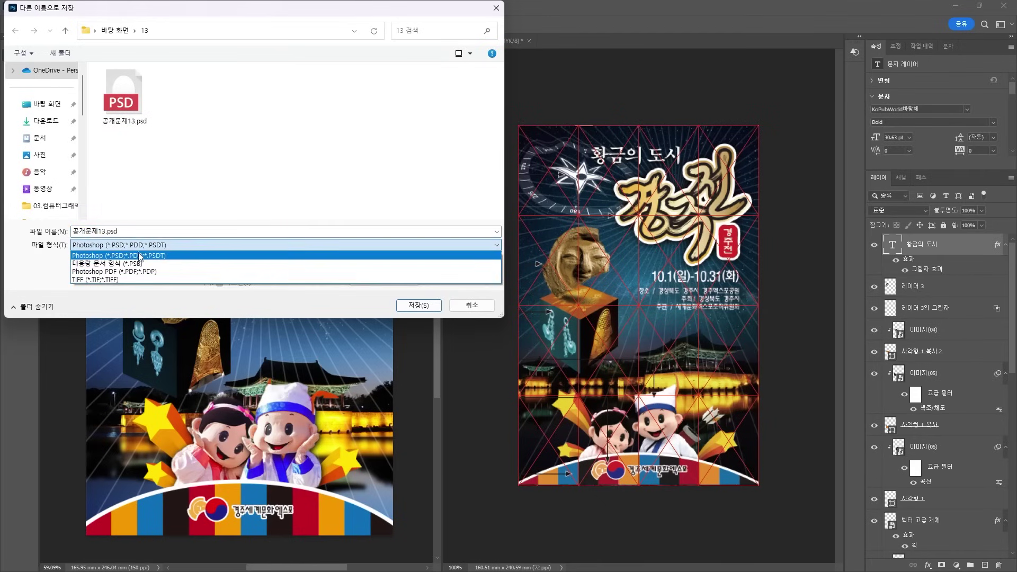
pyautogui.click(141, 254)
pyautogui.click(379, 265)
pyautogui.click(121, 245)
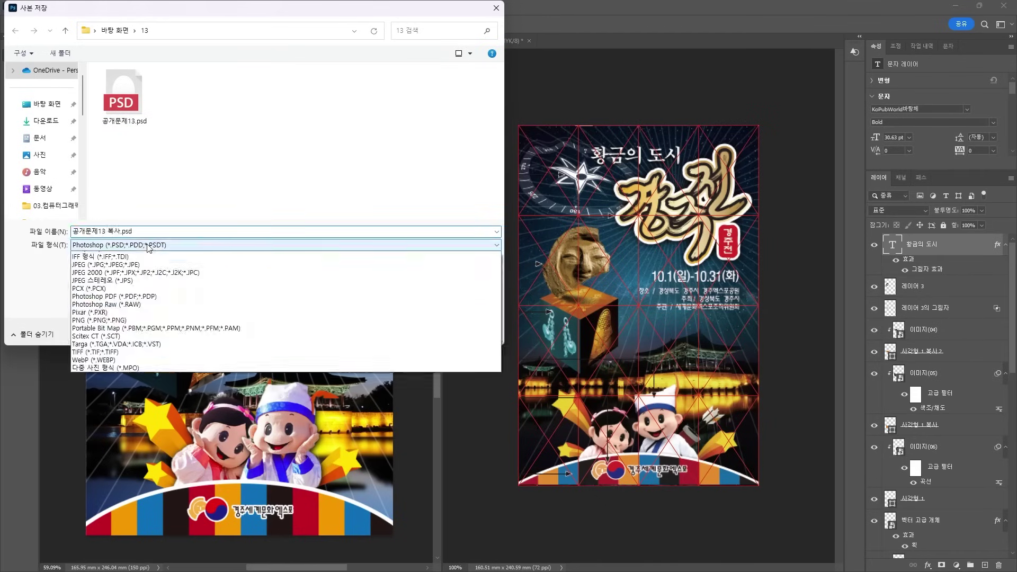
pyautogui.click(98, 327)
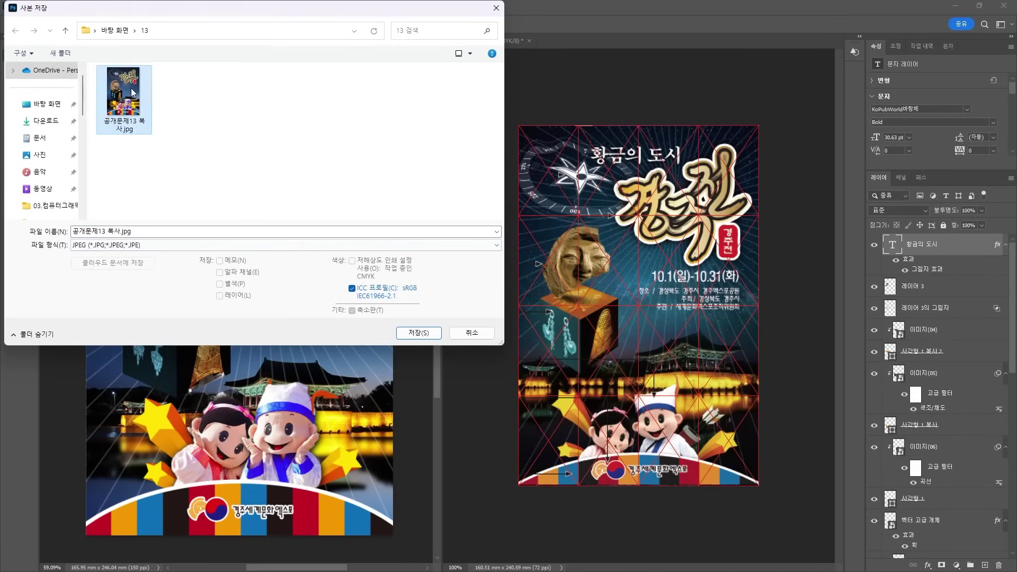
pyautogui.click(418, 333)
pyautogui.click(522, 292)
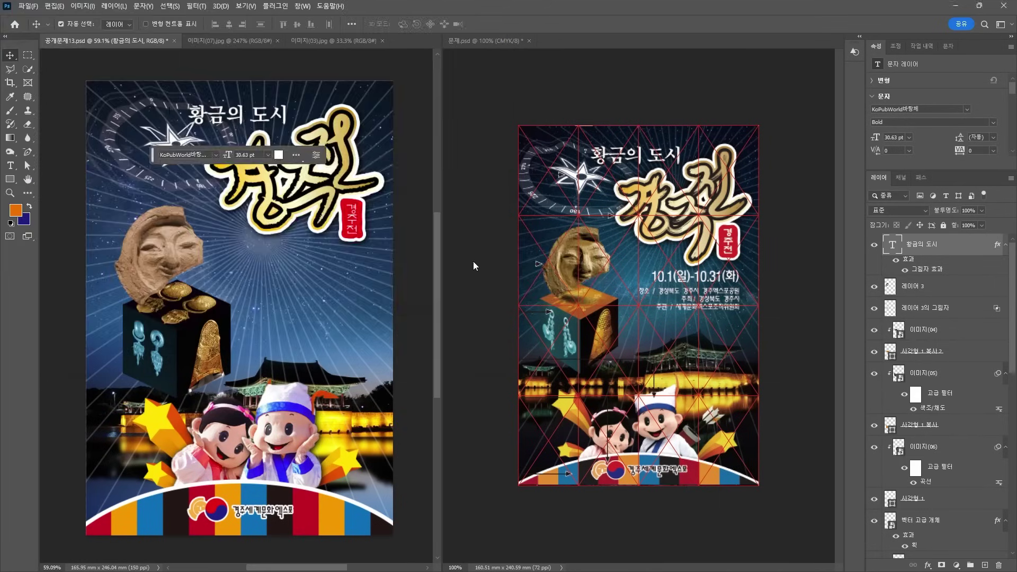
pyautogui.click(430, 180)
# Return to InDesign, update the modified poster image link, and remove the duplicate 황금의 도시 text frame
pyautogui.click(955, 6)
pyautogui.click(349, 336)
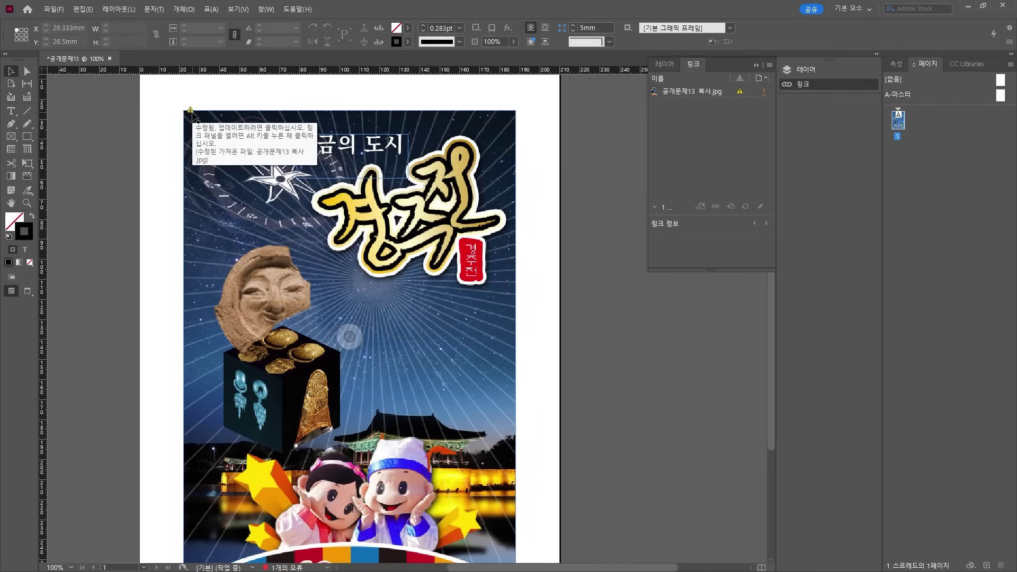
pyautogui.click(190, 111)
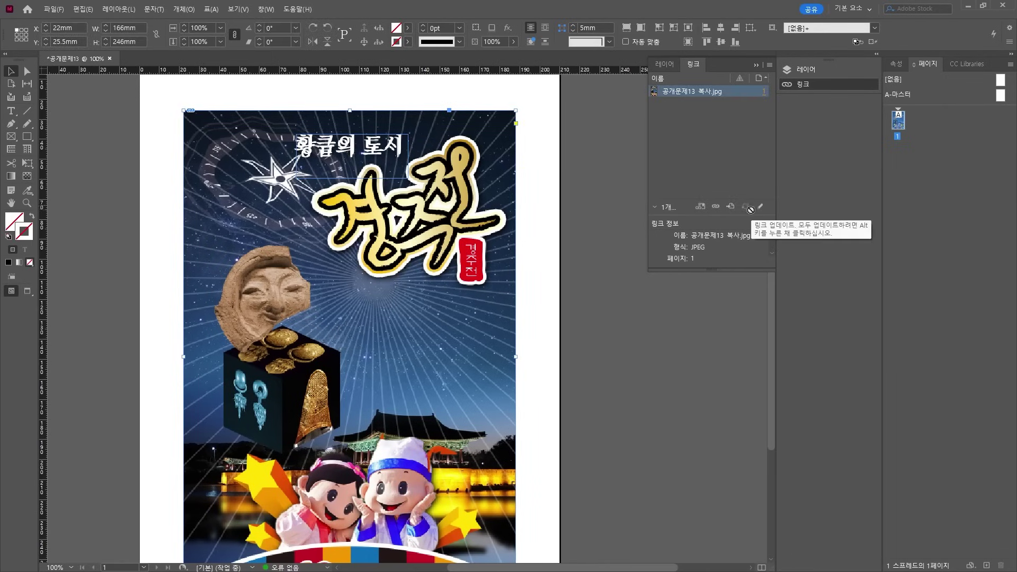
pyautogui.click(574, 136)
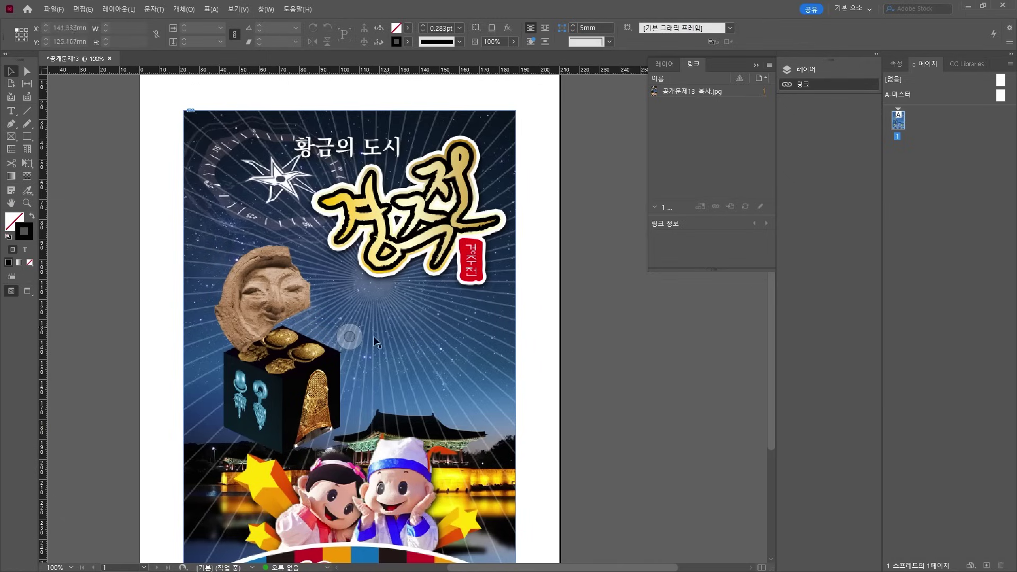
# Add a text frame below the red 경주전 seal and enter the event dates 10.1(일)-10.31(화)
pyautogui.scroll(-3, 288, 133)
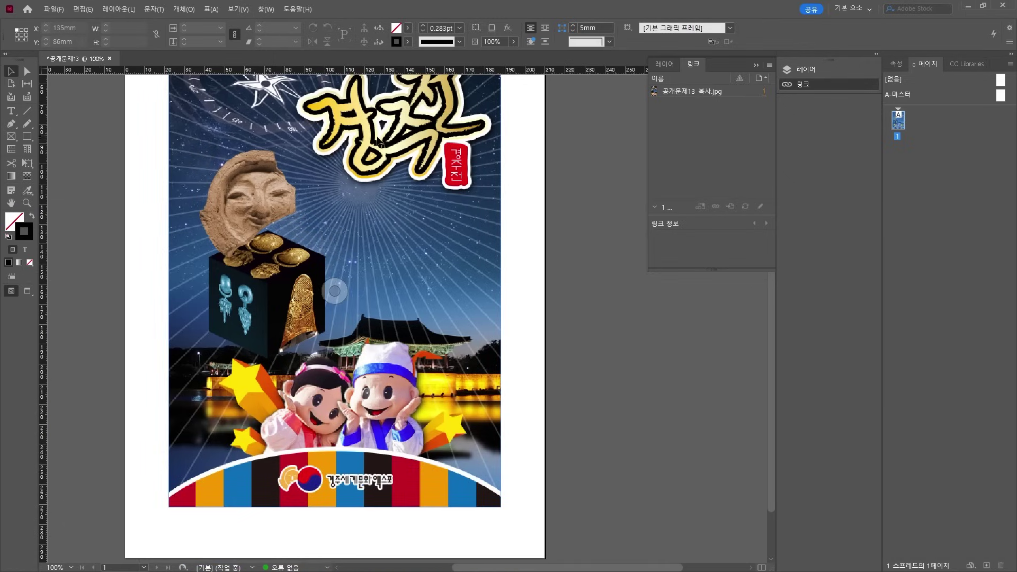
pyautogui.press('t')
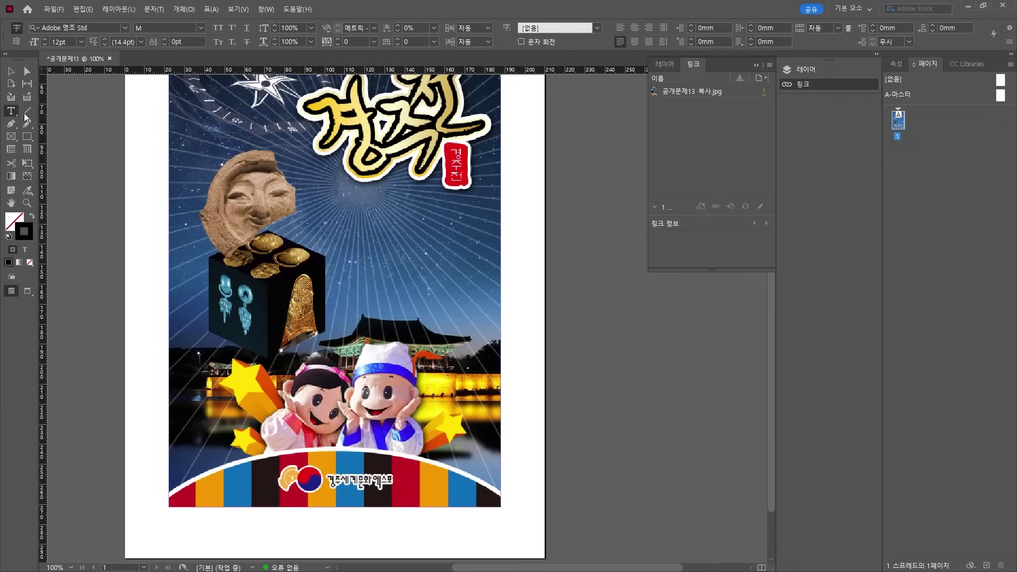
pyautogui.moveTo(359, 193); pyautogui.dragTo(485, 221)
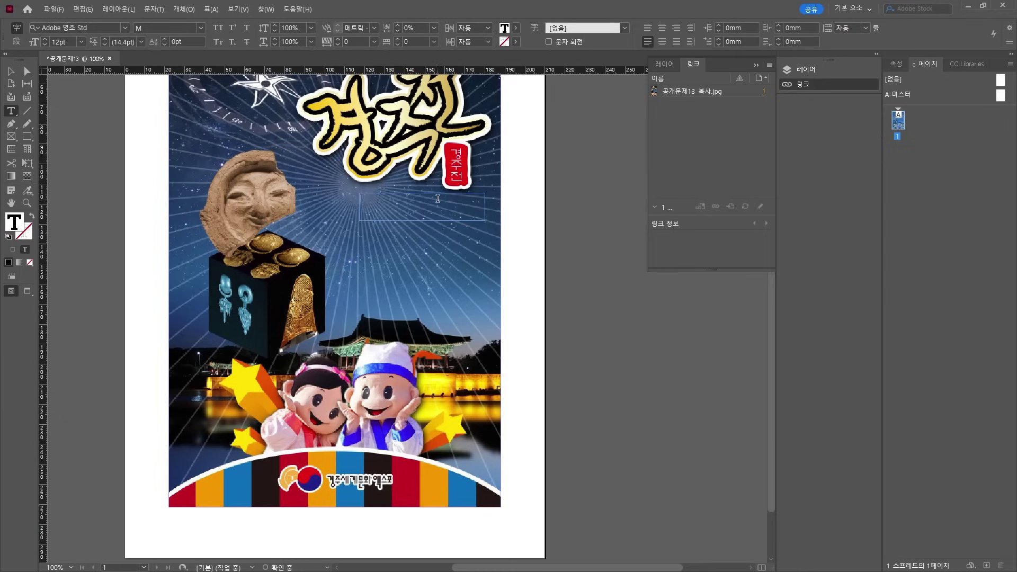
pyautogui.write('10.')
pyautogui.write('1(이)~1')
pyautogui.write('0.31(화)')
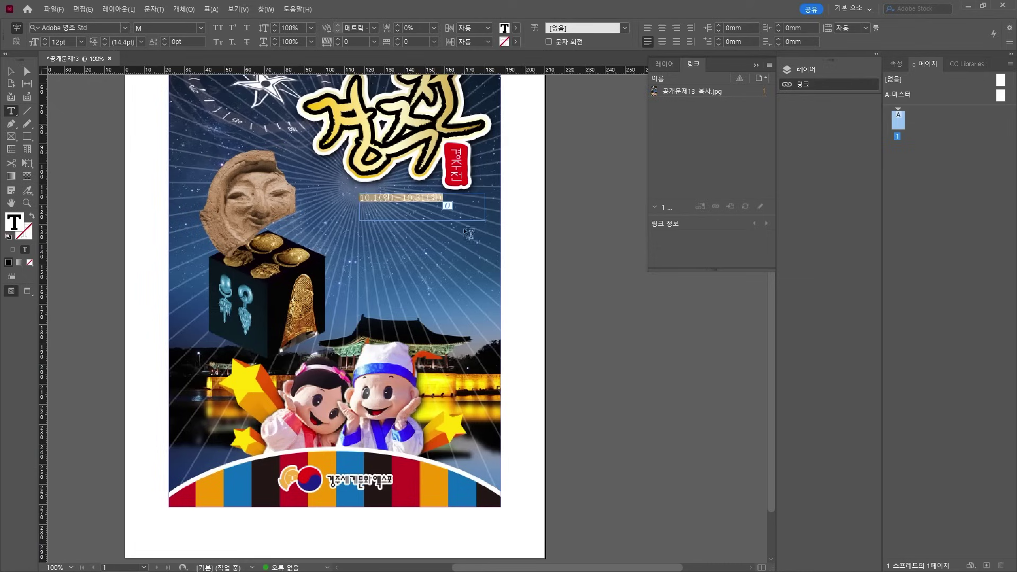
# Color the date text white ([용지]), set it to 19 pt and enlarge its frame to about 86 mm wide
pyautogui.hotkey('ctrl', 'a')
pyautogui.click(515, 28)
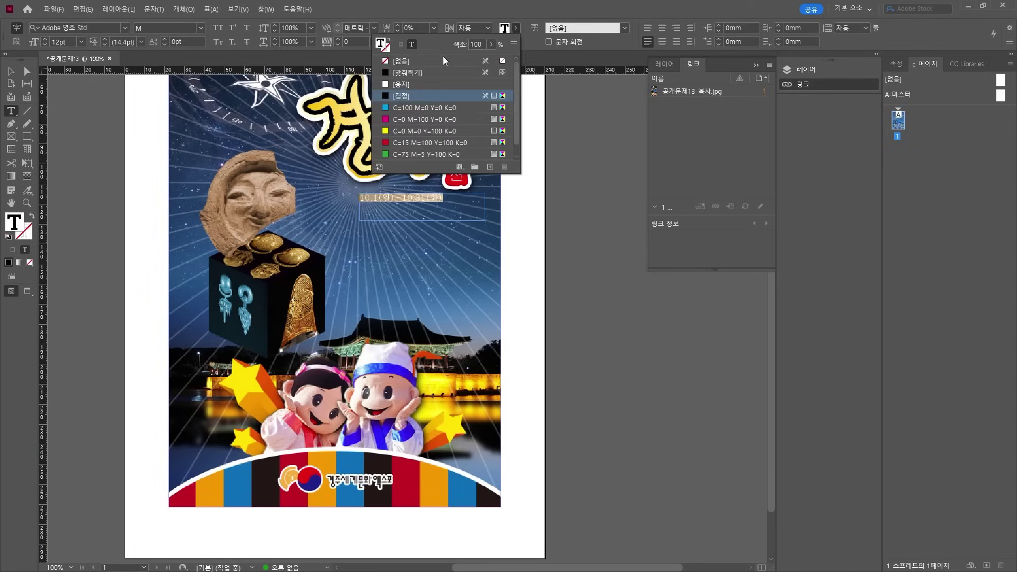
pyautogui.click(401, 85)
pyautogui.click(45, 39)
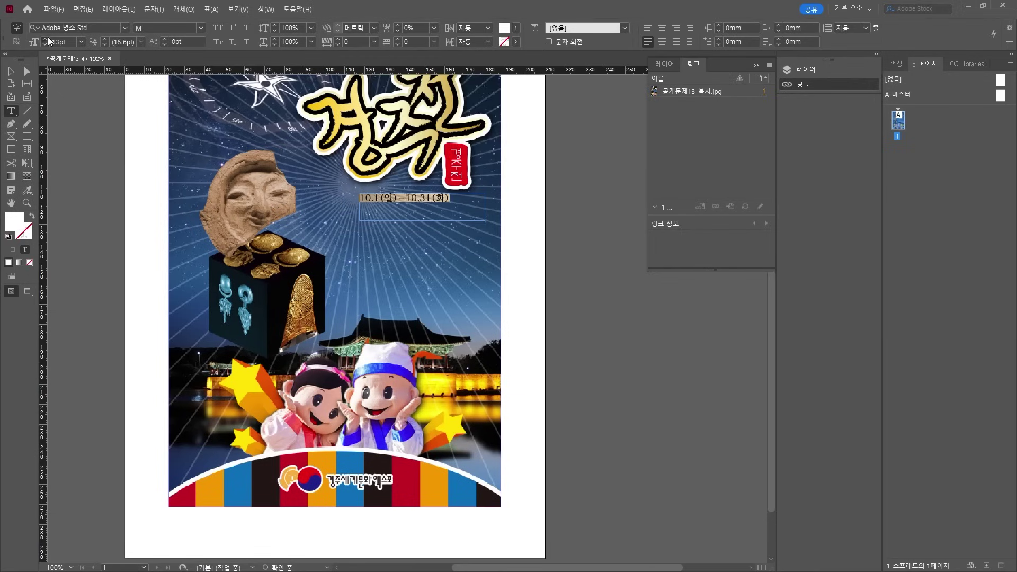
pyautogui.press('Escape')
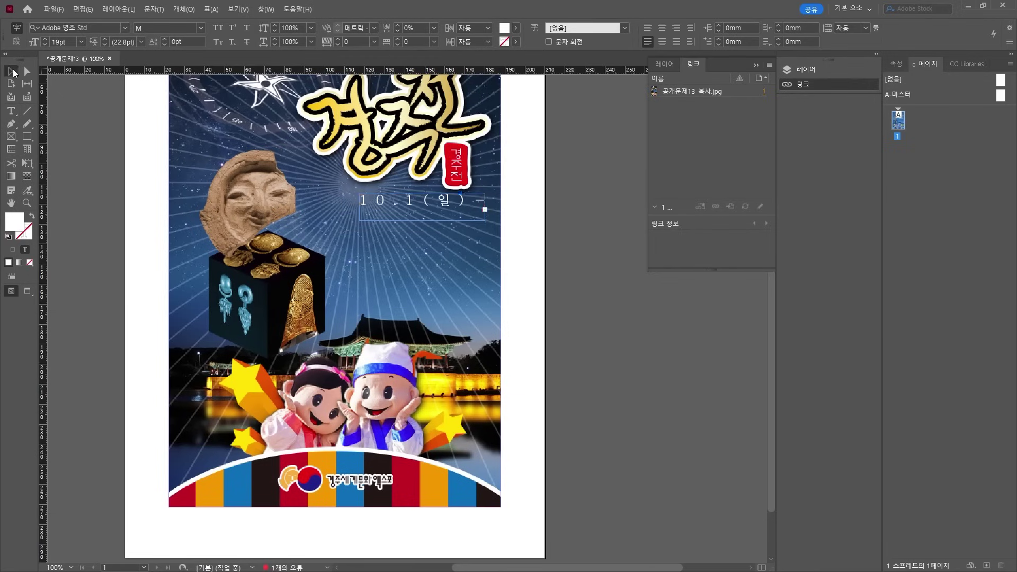
pyautogui.moveTo(359, 220); pyautogui.dragTo(313, 238)
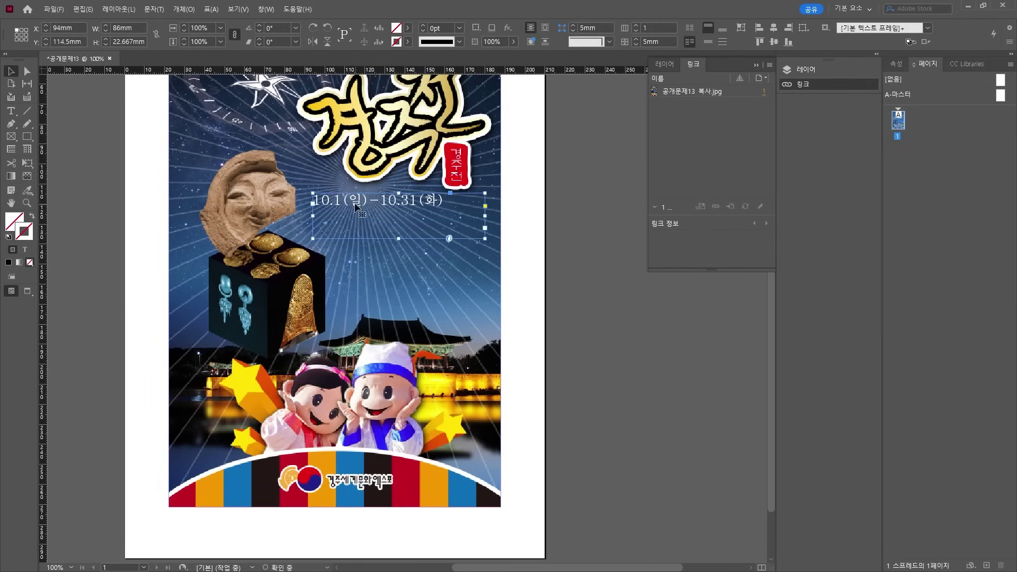
# Right-align the date text and increase its size to 22 pt
pyautogui.doubleClick(371, 200)
pyautogui.hotkey('ctrl', 'a')
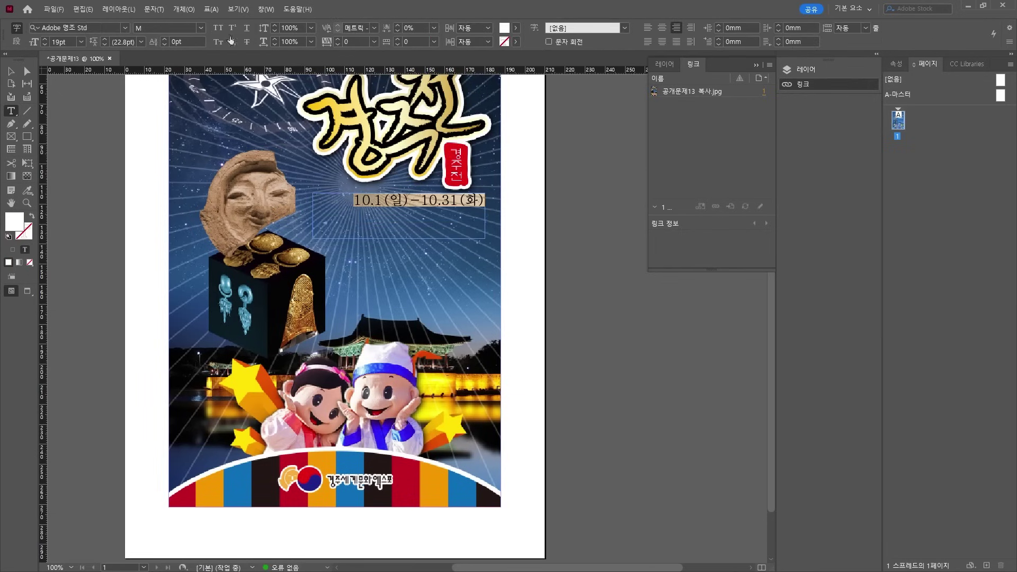
pyautogui.click(45, 39)
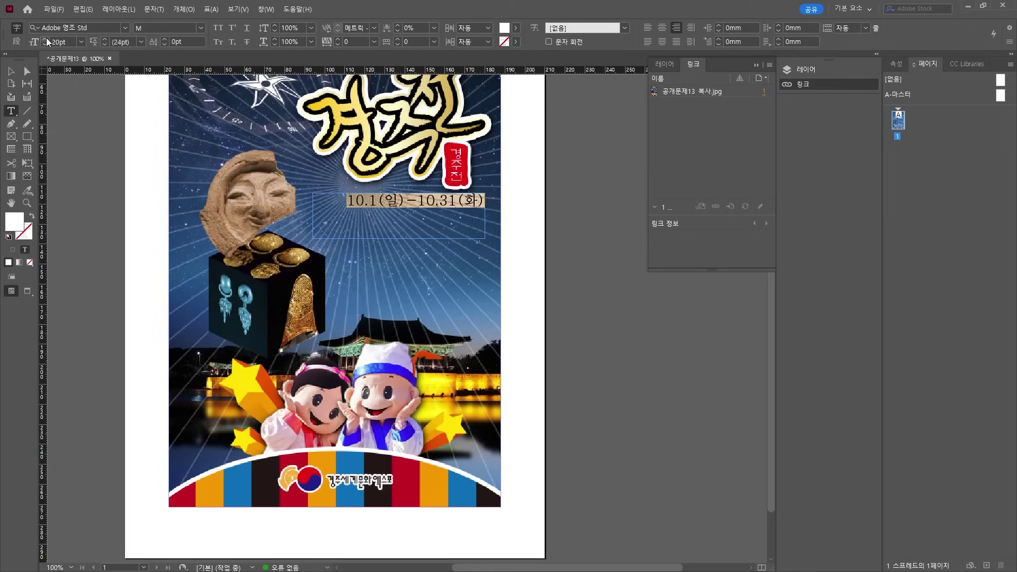
pyautogui.click(45, 39)
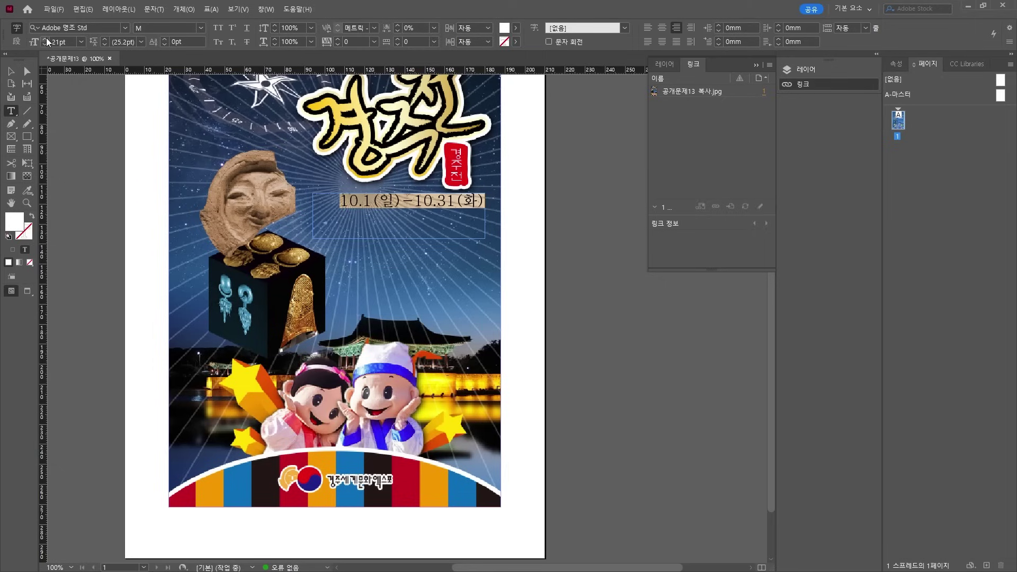
pyautogui.click(45, 39)
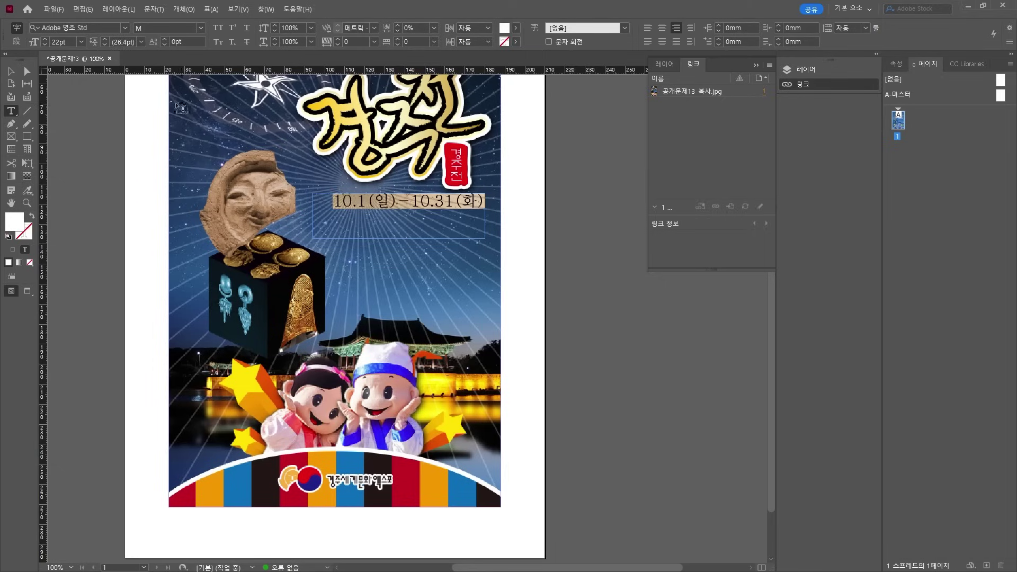
pyautogui.click(11, 84)
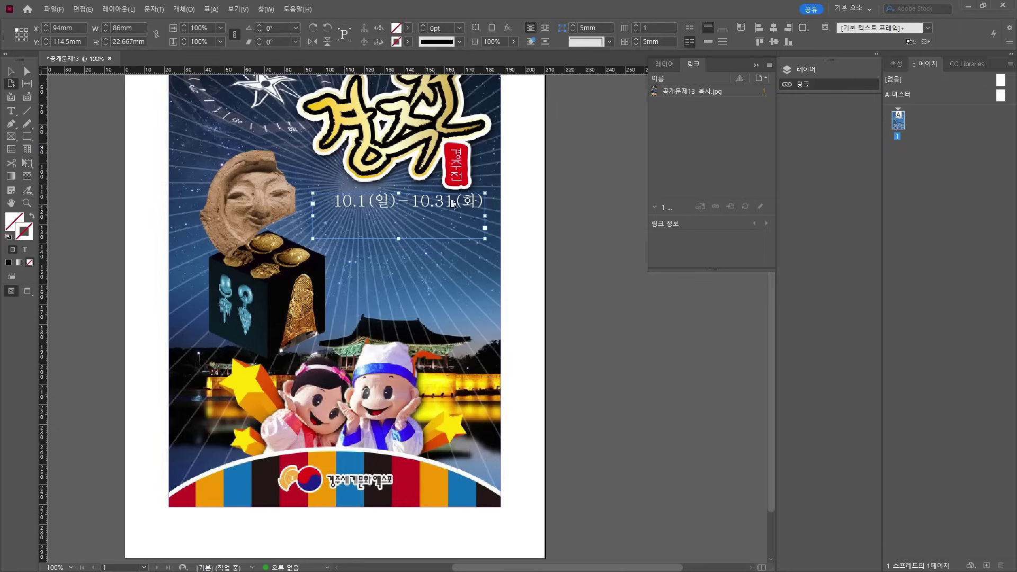
pyautogui.click(458, 206)
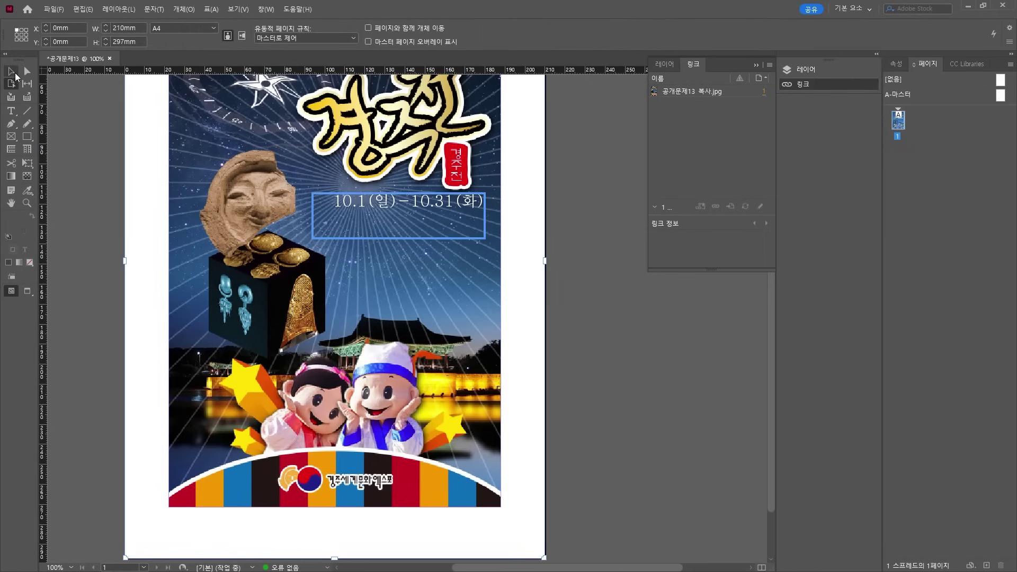
# Tighten the tracking of the entire date text to -80
pyautogui.press('t')
pyautogui.click(341, 194)
pyautogui.moveTo(335, 201); pyautogui.dragTo(483, 201)
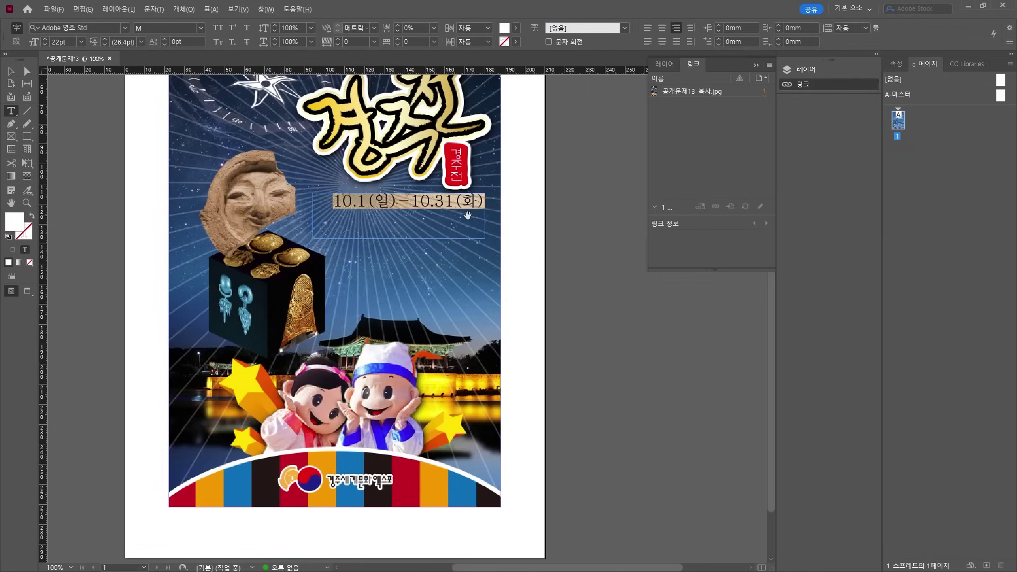
pyautogui.hotkey('alt', 'Left')
pyautogui.hotkey('alt', 'Left')
pyautogui.hotkey('alt', 'Left')
pyautogui.hotkey('alt', 'Left')
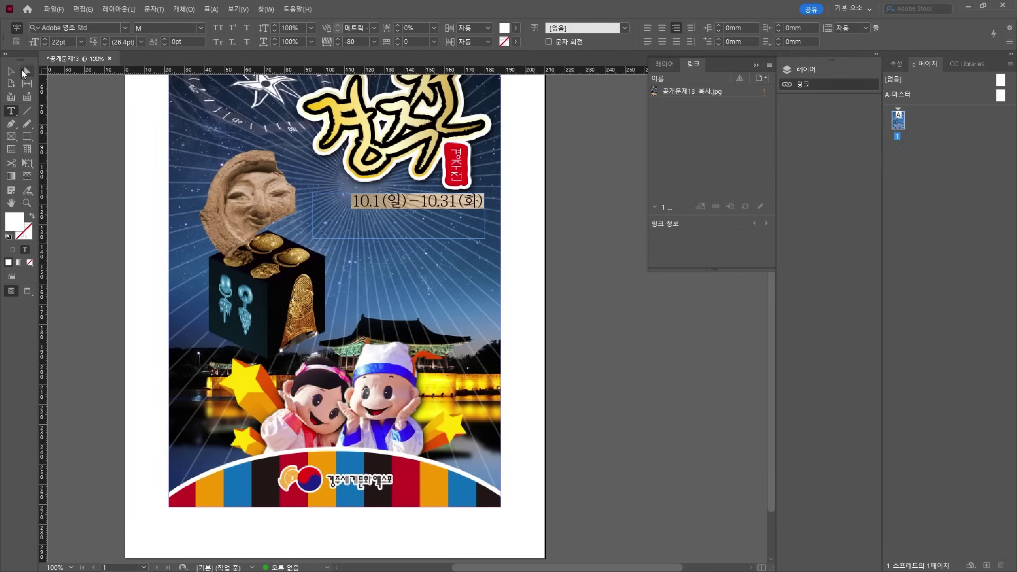
# Move the date frame down slightly to Y 116.5 mm and shorten it to fit its single line
pyautogui.click(11, 71)
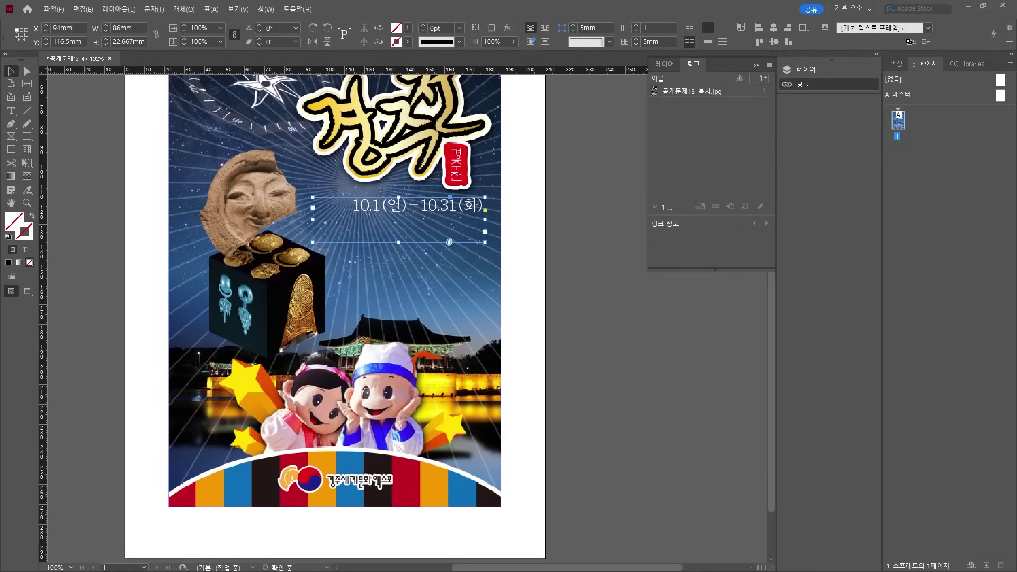
pyautogui.moveTo(398, 242); pyautogui.dragTo(400, 218)
pyautogui.click(136, 318)
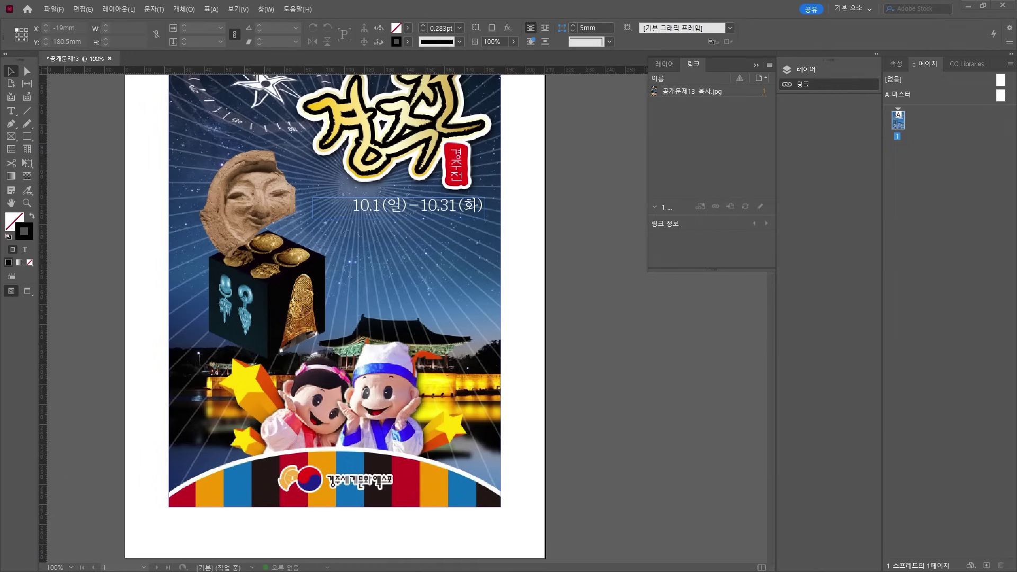
# Create a second text frame below the dates and paste the venue, host and organizer lines into it
pyautogui.click(12, 112)
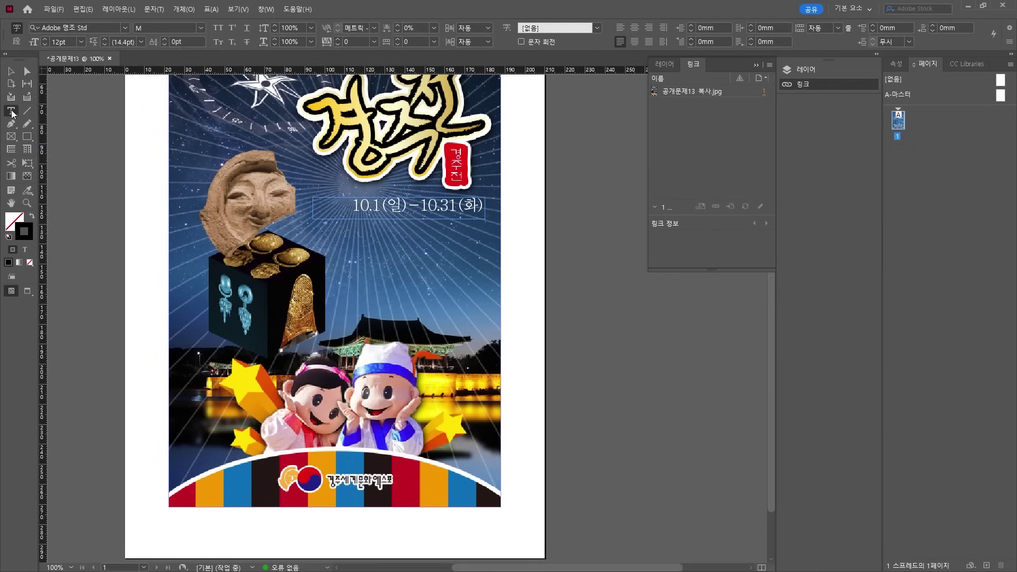
pyautogui.moveTo(341, 229); pyautogui.dragTo(485, 291)
pyautogui.hotkey('ctrl', 'v')
# Make the venue, host and organizer text white ([용지]) and right-aligned, with tracking of -20
pyautogui.hotkey('ctrl', 'a')
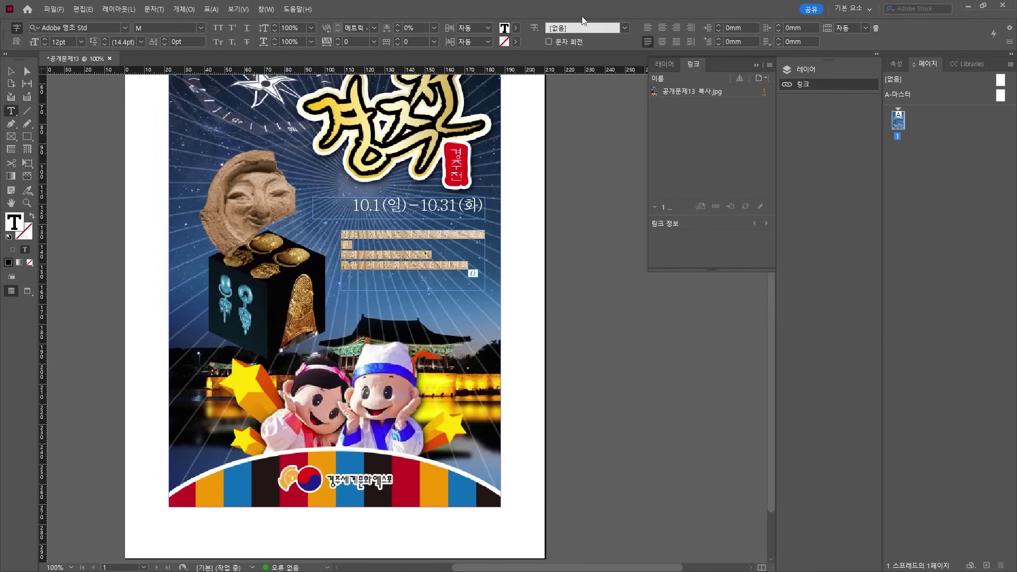
pyautogui.click(517, 28)
pyautogui.click(411, 82)
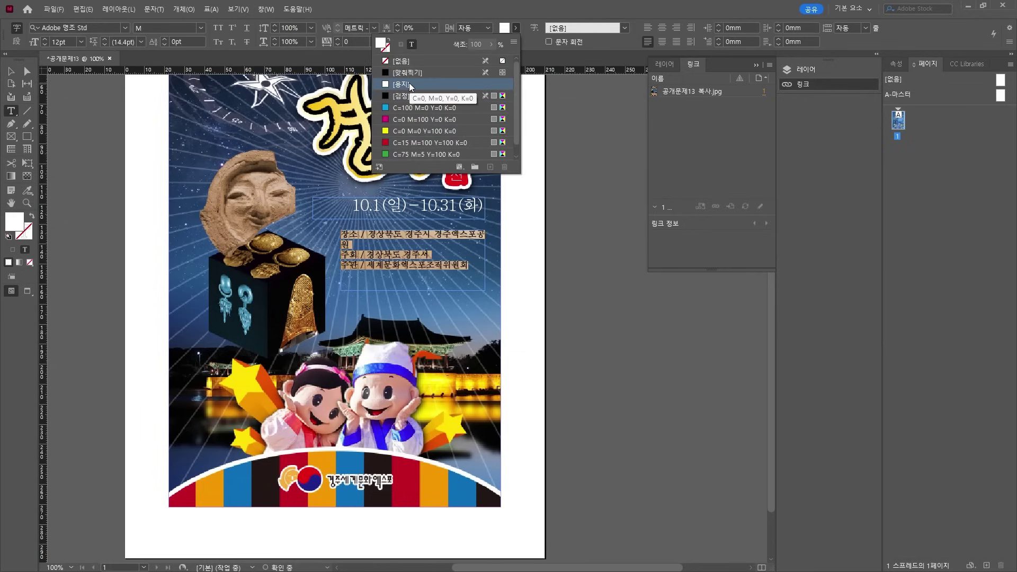
pyautogui.click(676, 28)
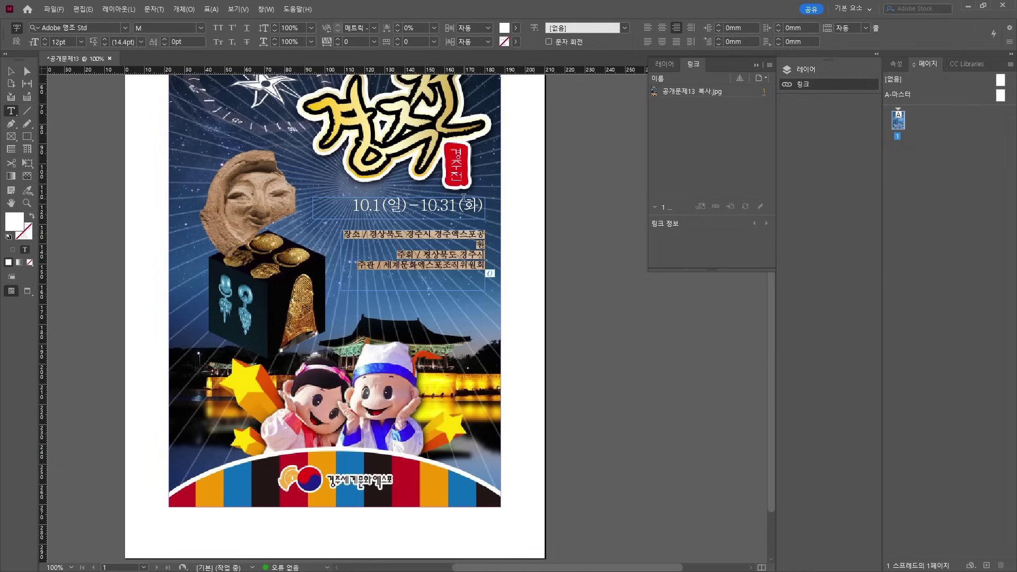
pyautogui.hotkey('alt', 'Left')
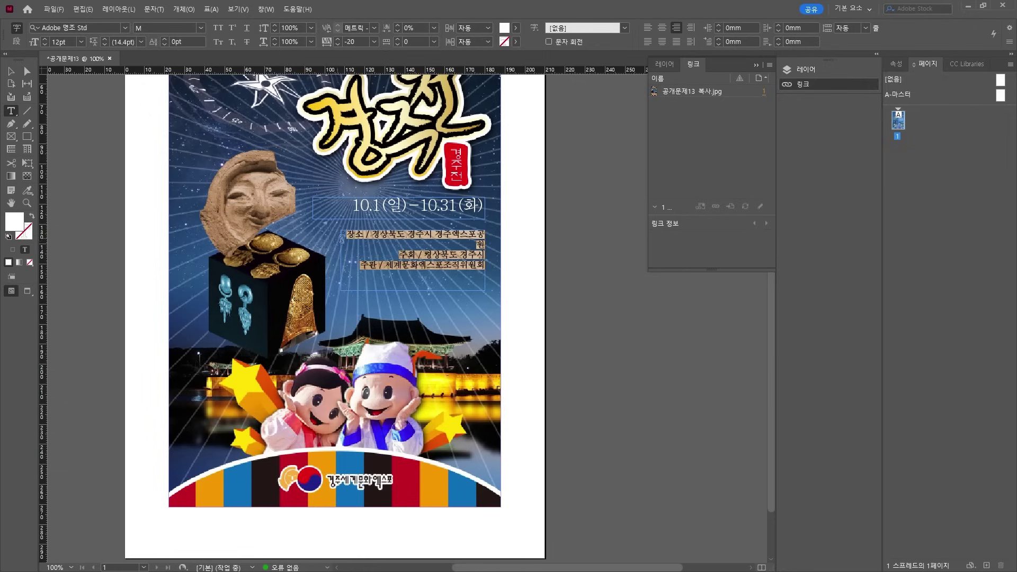
# Set the font of the venue, host and organizer text to 휴먼모음T
pyautogui.click(125, 28)
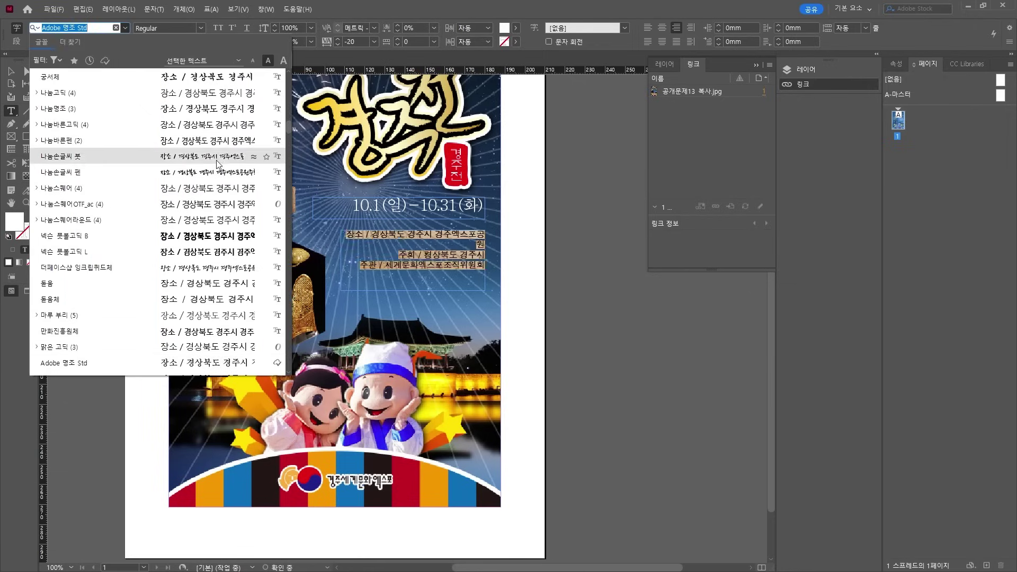
pyautogui.scroll(5, 225, 133)
pyautogui.scroll(-10, 74, 342)
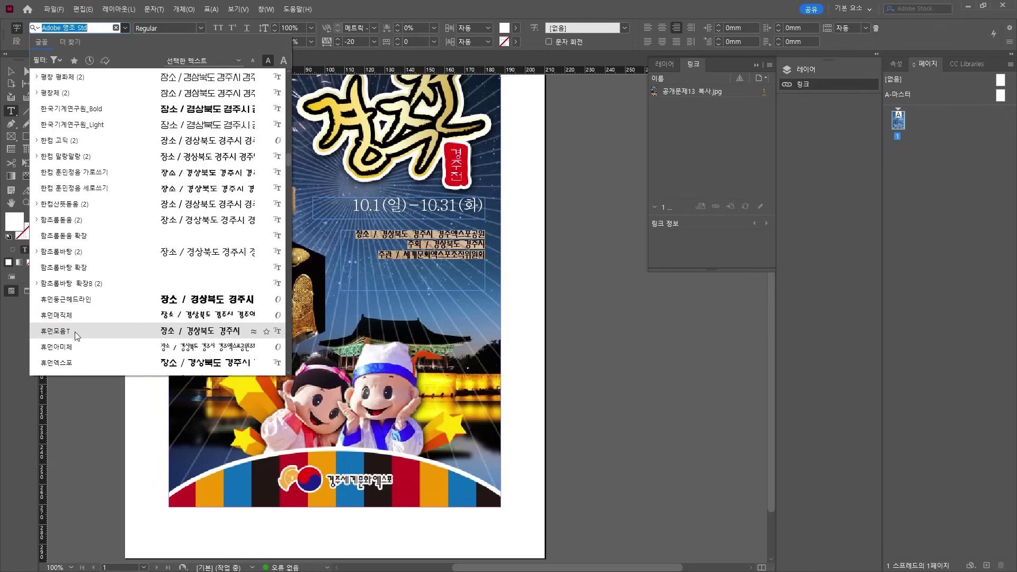
pyautogui.click(71, 331)
pyautogui.hotkey('ctrl', 'shift', 'a')
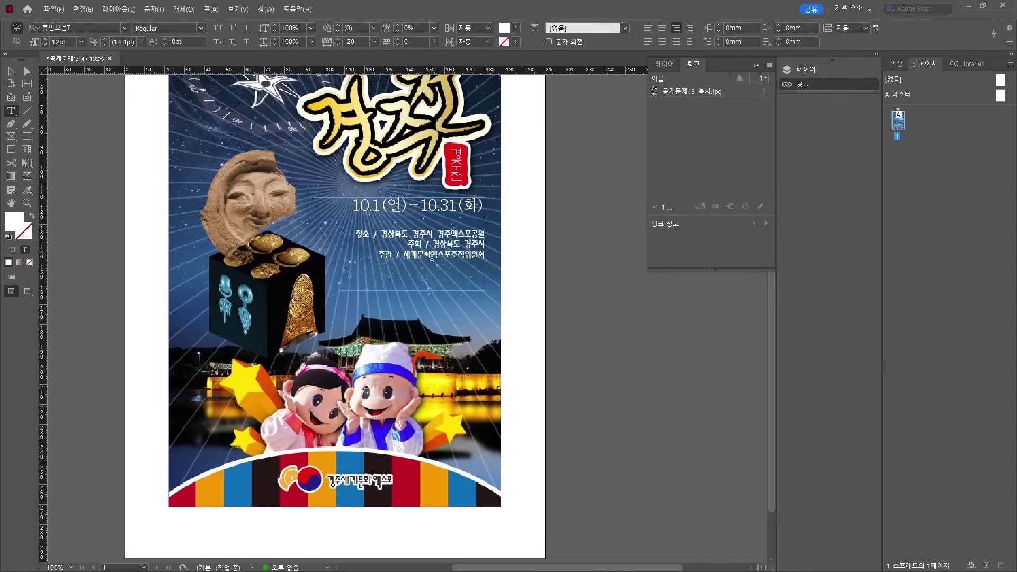
# Correct the misspelled host label in the second line to 주최
pyautogui.moveTo(426, 254); pyautogui.dragTo(411, 244)
pyautogui.write('화')
pyautogui.write('ㅊ')
pyautogui.write('ㅚ')
# Set the venue, host and organizer text to 14 pt and widen its frame to about 81 mm so the venue fits one line
pyautogui.hotkey('ctrl', 'a')
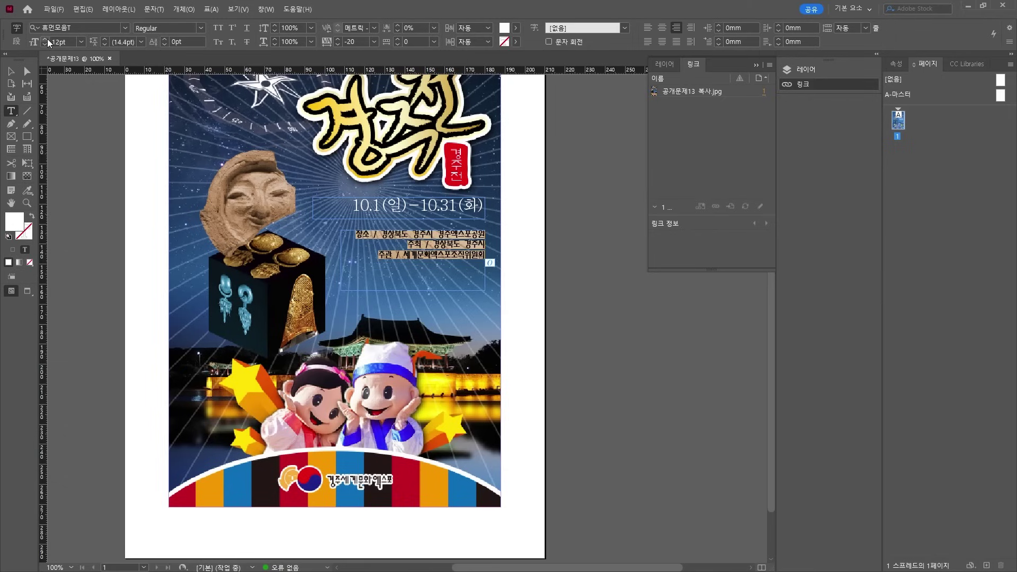
pyautogui.click(46, 39)
pyautogui.click(46, 39)
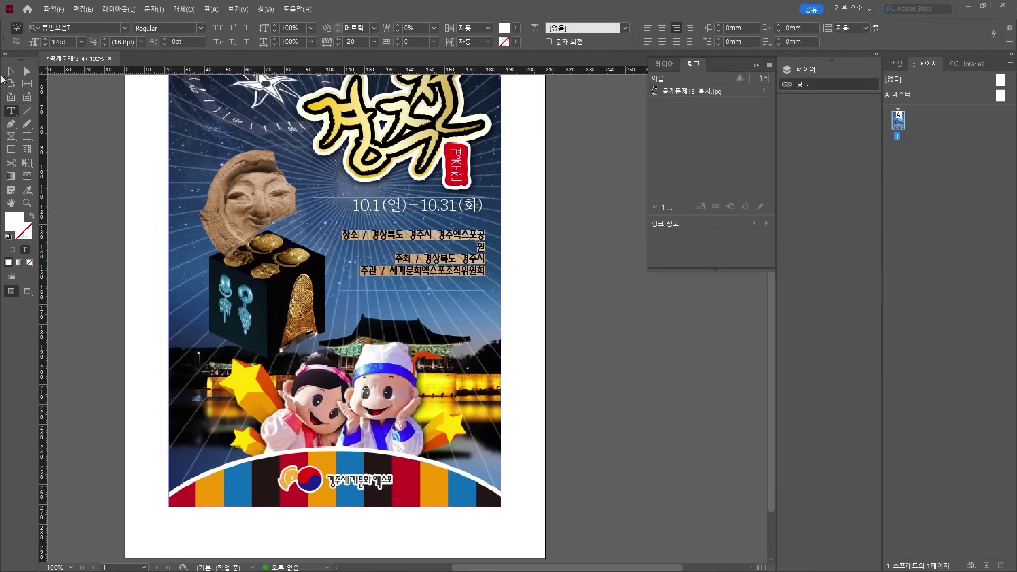
pyautogui.click(10, 71)
pyautogui.moveTo(341, 259); pyautogui.dragTo(323, 258)
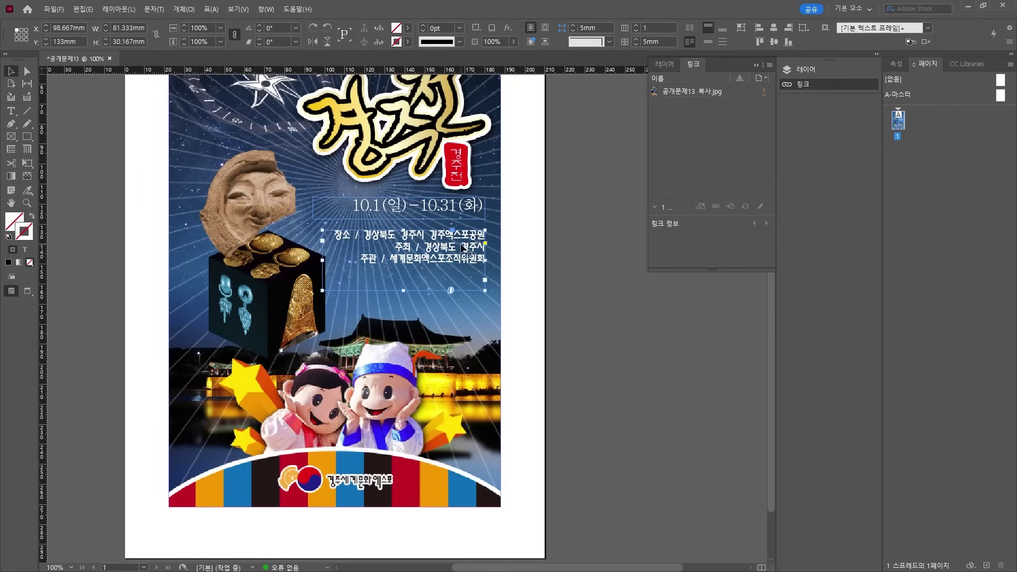
# Preview the page without frame edges and move the venue, host and organizer block up closer to the dates
pyautogui.click(564, 229)
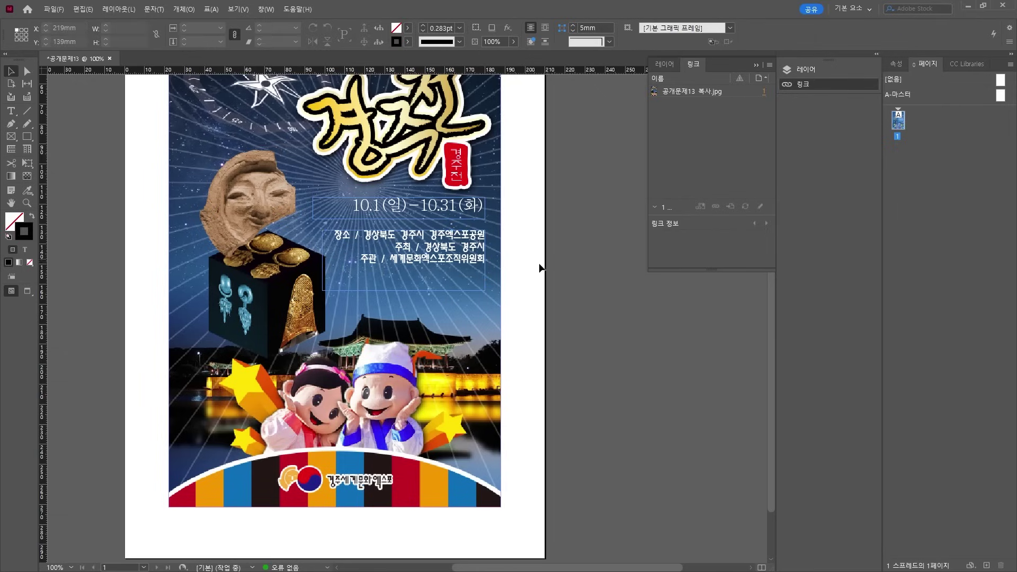
pyautogui.press('w')
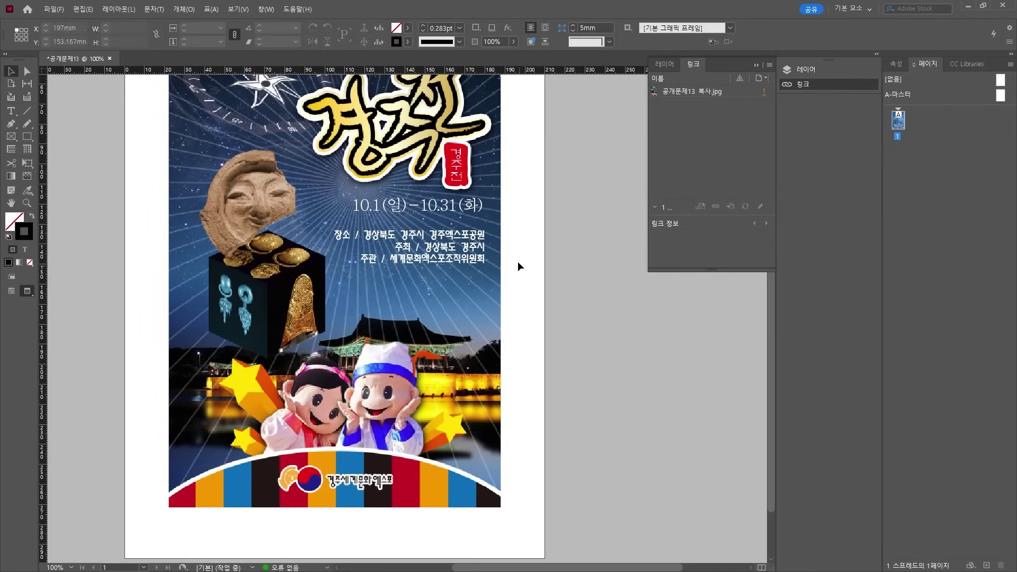
pyautogui.moveTo(479, 258); pyautogui.dragTo(479, 248)
pyautogui.click(527, 240)
# Change the font of the event date text to 맑은 고딕 Bold
pyautogui.doubleClick(418, 205)
pyautogui.moveTo(483, 205); pyautogui.dragTo(352, 205)
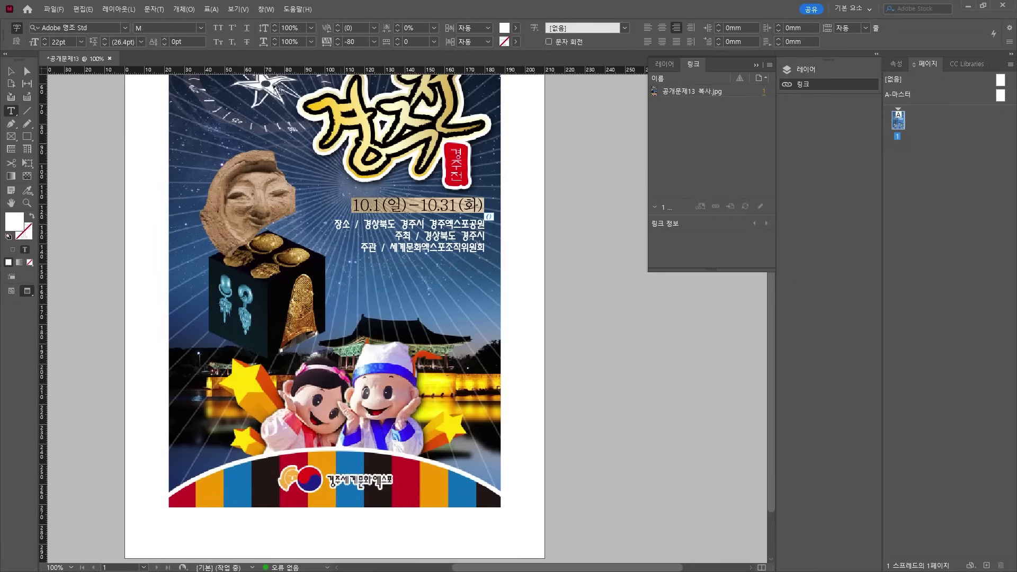
pyautogui.click(124, 27)
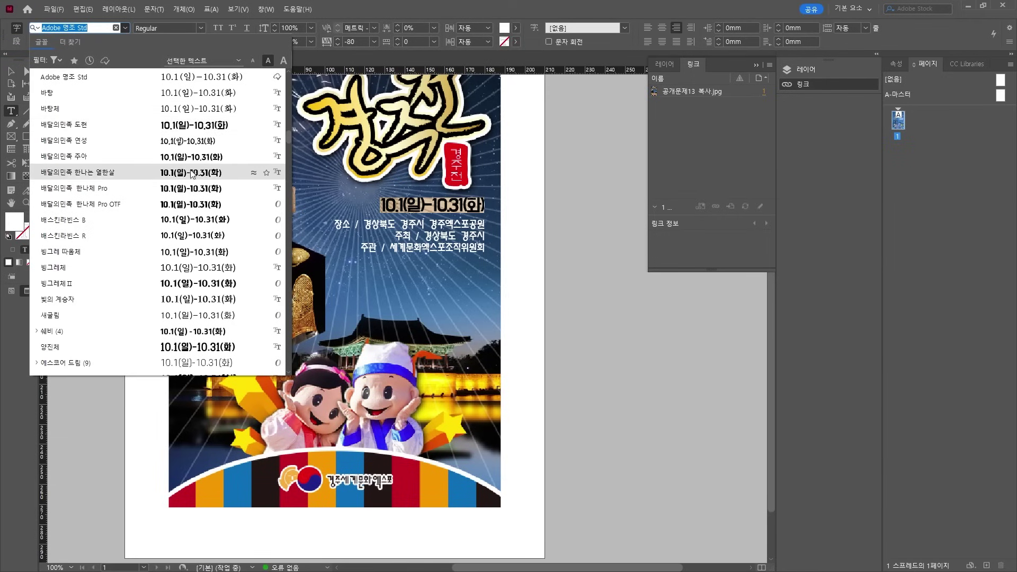
pyautogui.press('Escape')
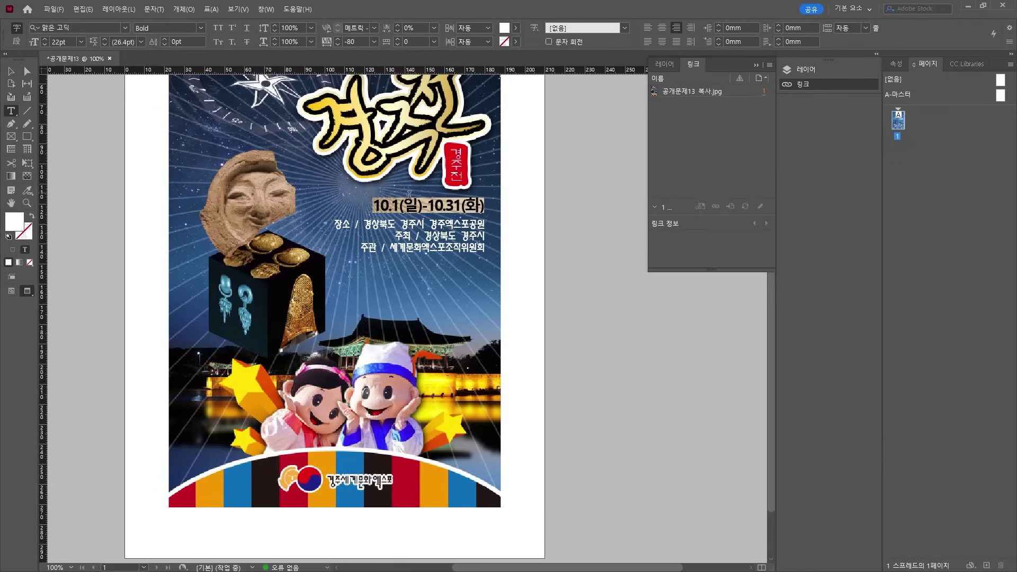
pyautogui.click(356, 206)
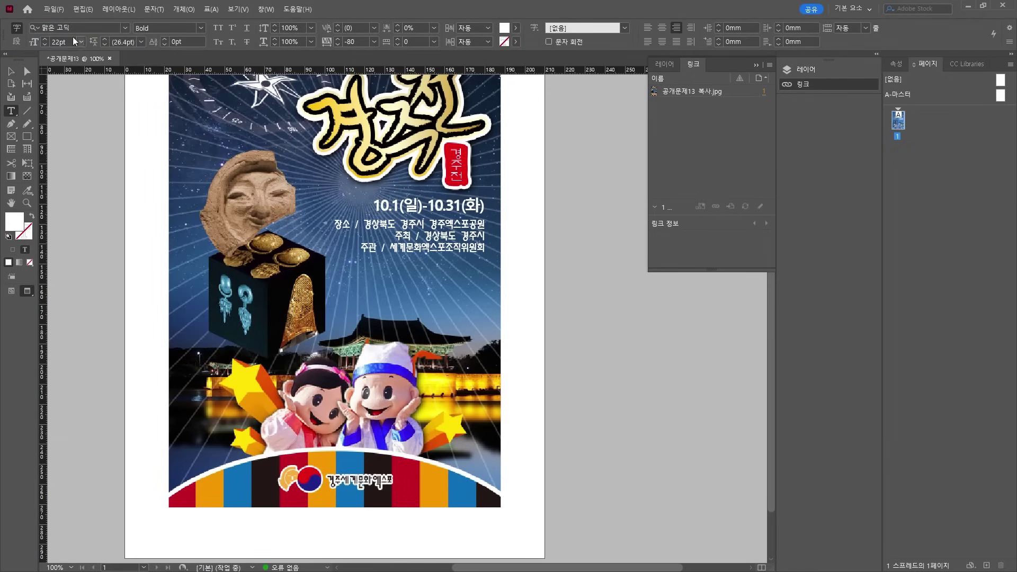
# Enlarge the event date text slightly
pyautogui.hotkey('ctrl', 'a')
pyautogui.click(46, 38)
pyautogui.click(45, 38)
pyautogui.click(45, 38)
# Set the leading of the venue, host and organizer text to 18 pt and move the block slightly down from the dates
pyautogui.moveTo(334, 219); pyautogui.dragTo(485, 254)
pyautogui.click(11, 71)
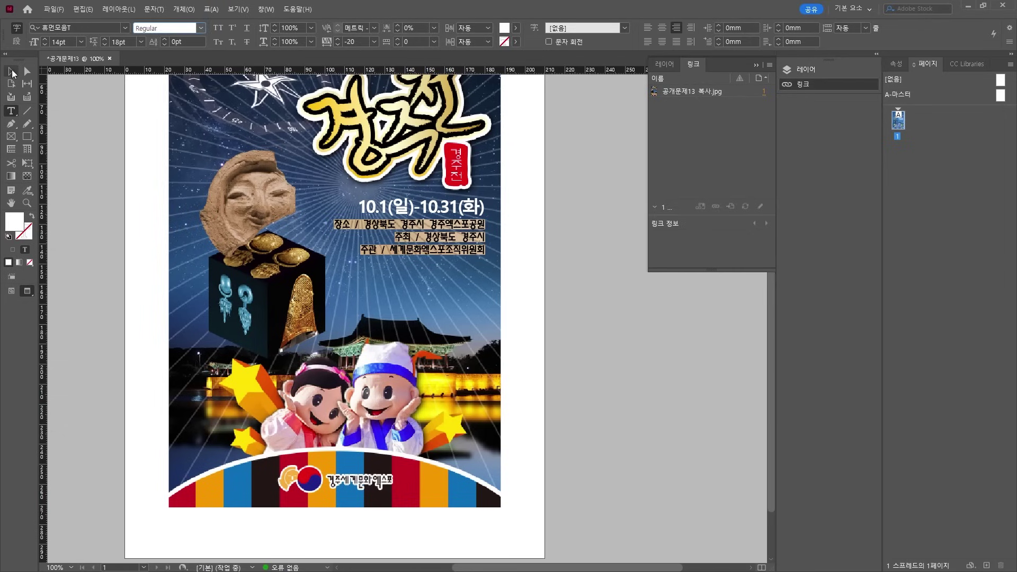
pyautogui.moveTo(473, 245); pyautogui.dragTo(508, 250)
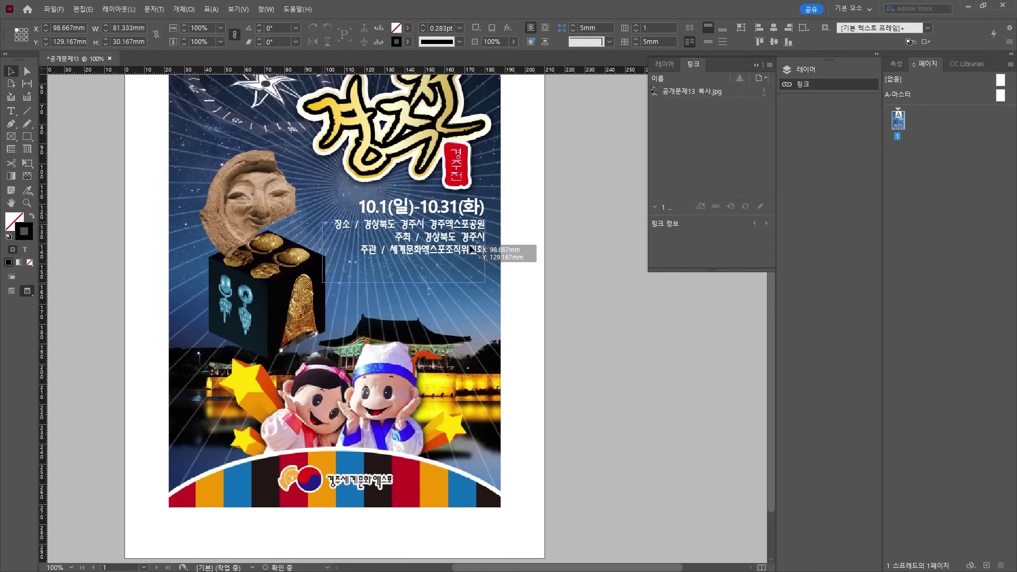
pyautogui.click(613, 254)
# Reduce the venue, host and organizer text to 13 pt
pyautogui.doubleClick(456, 239)
pyautogui.hotkey('ctrl', 'a')
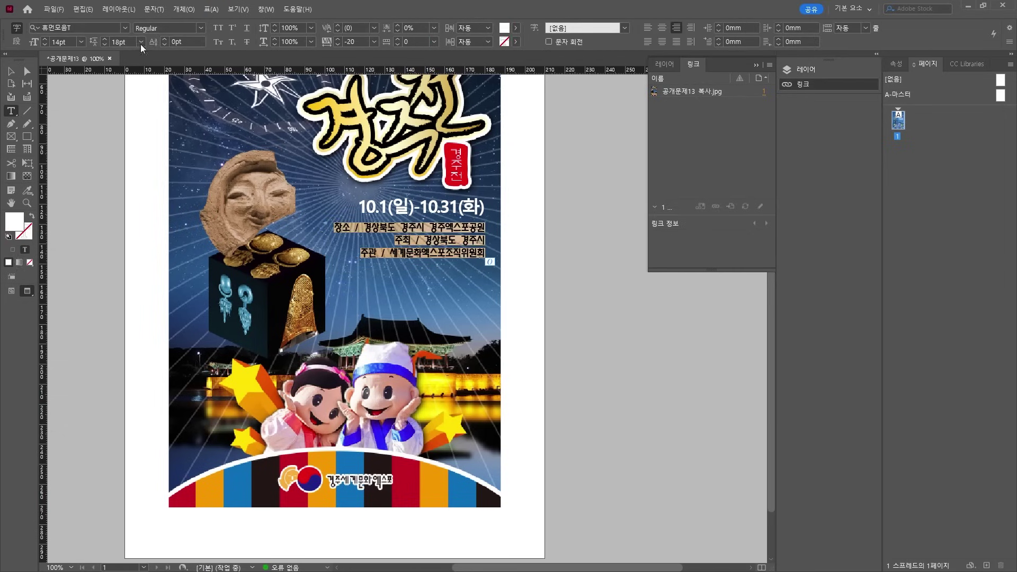
pyautogui.click(46, 44)
pyautogui.click(11, 71)
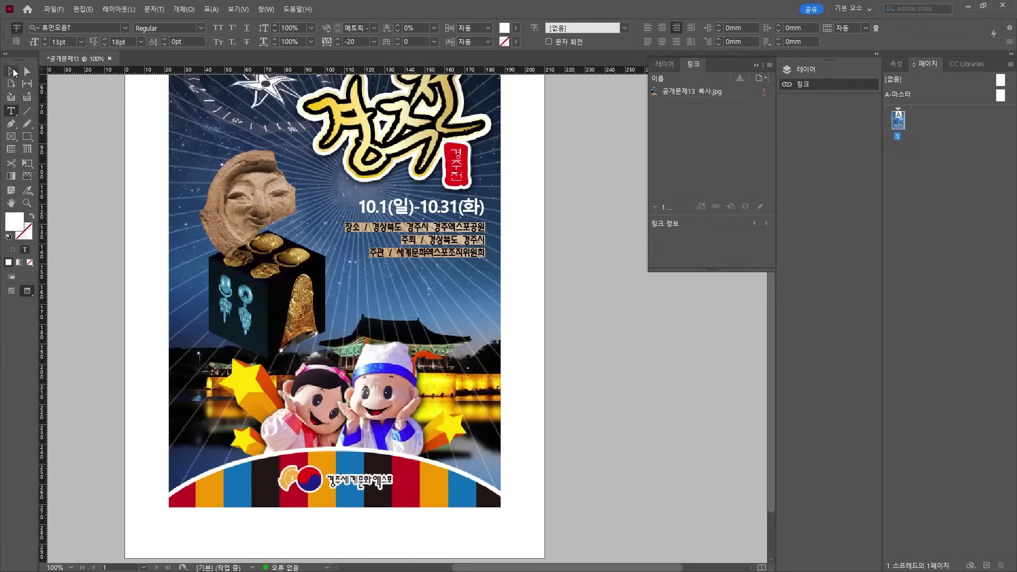
pyautogui.click(122, 151)
# Draw a 3 × 3 mm square in the margin near the poster image's top-left corner
pyautogui.scroll(3, 122, 150)
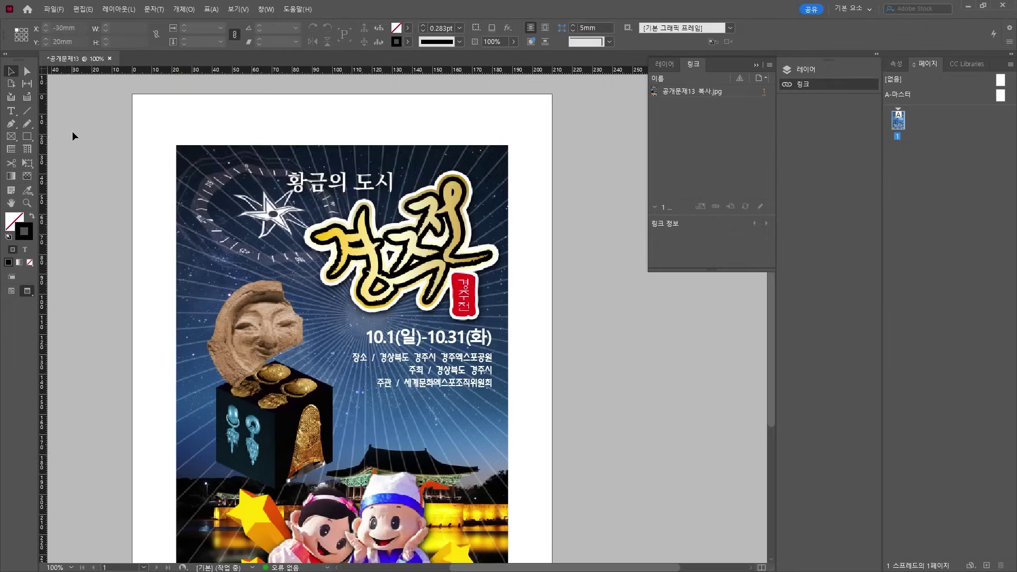
pyautogui.scroll(4, 141, 125)
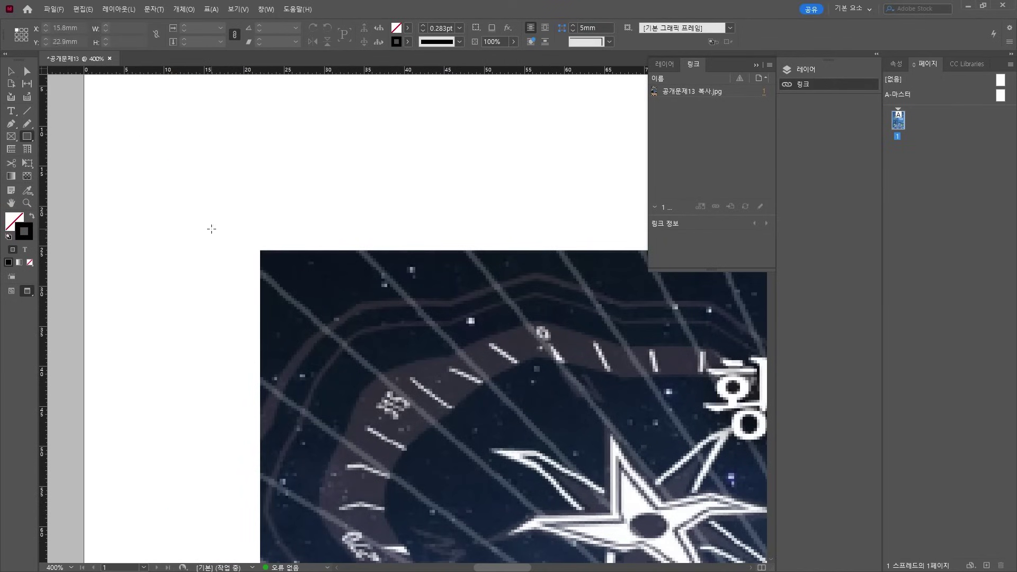
pyautogui.click(212, 229)
pyautogui.write('35.278mm')
pyautogui.press('Tab')
pyautogui.write('3')
pyautogui.press('Return')
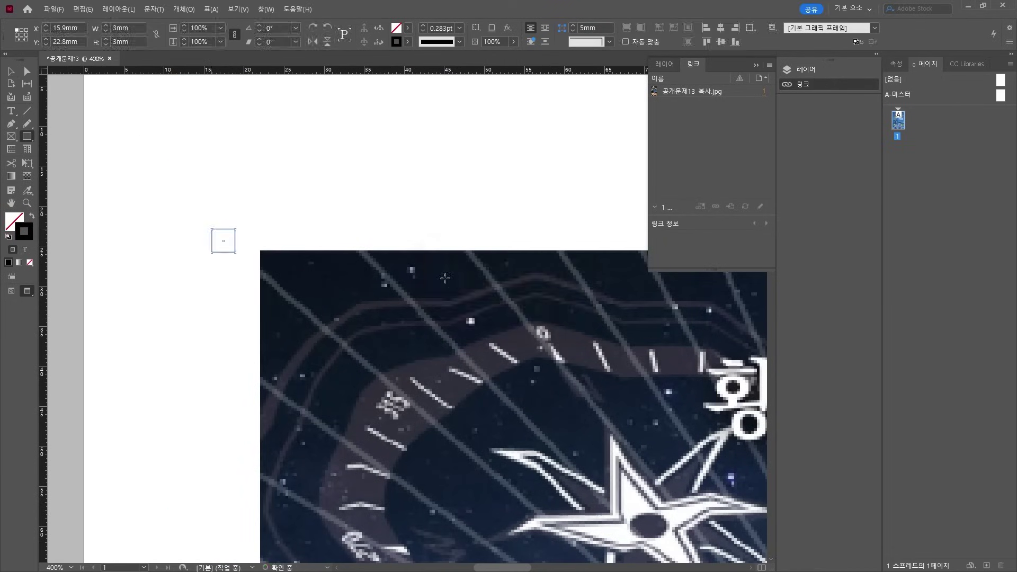
# Give the small square a black fill without stroke and fit it into the poster image's top-left corner
pyautogui.scroll(-1, 38, 442)
pyautogui.click(31, 218)
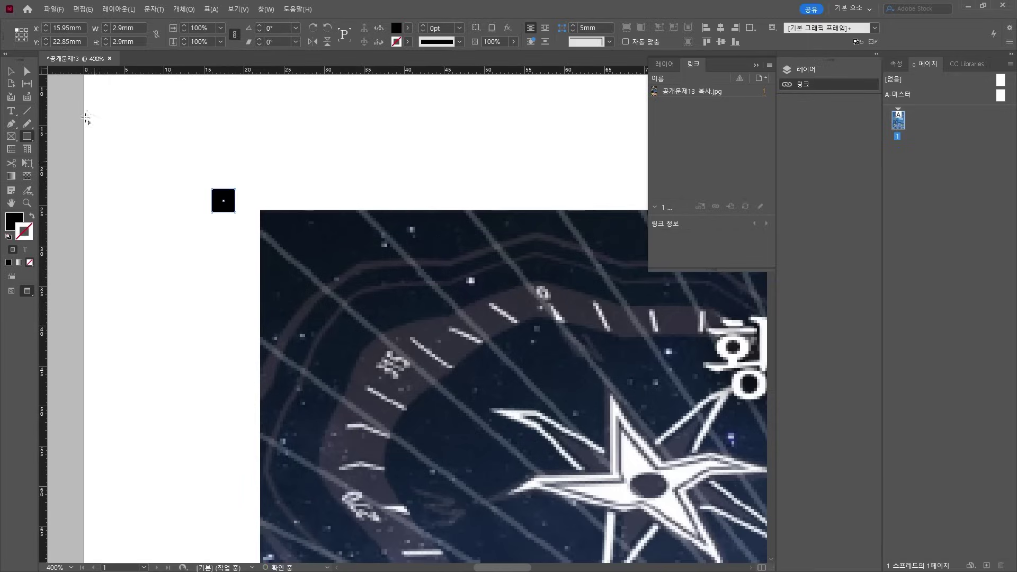
pyautogui.click(10, 70)
pyautogui.scroll(4, 225, 168)
pyautogui.moveTo(212, 244)
pyautogui.mouseDown()
pyautogui.moveTo(365, 316)
pyautogui.moveTo(358, 308)
pyautogui.moveTo(392, 263)
pyautogui.moveTo(398, 149)
pyautogui.mouseUp()
# Draw a vertical black line above the corner square and set its length to 5 mm
pyautogui.click(27, 111)
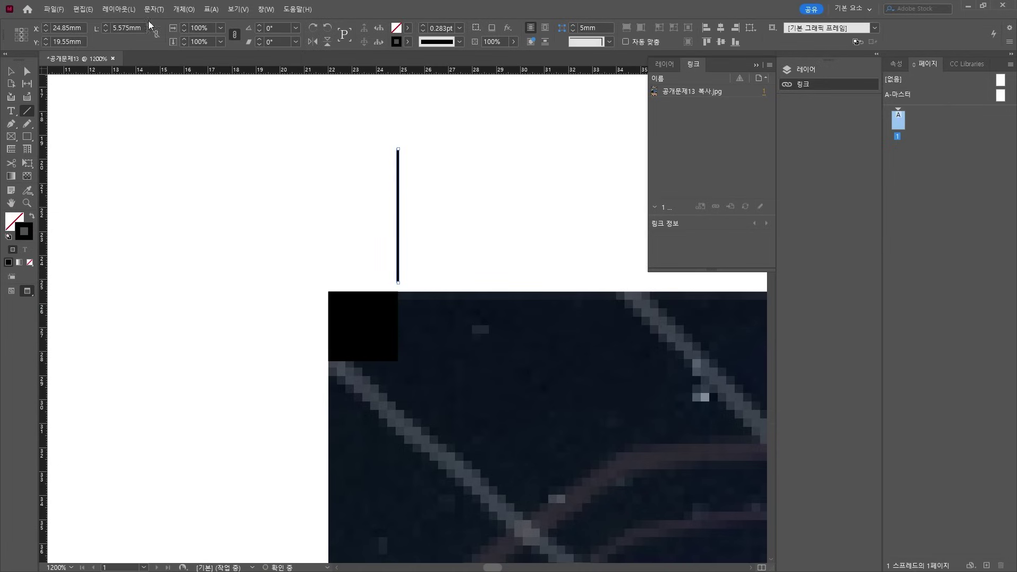
pyautogui.write('5')
pyautogui.press('Return')
# Move the vertical line down onto the poster's top edge and align it to the right edge of the corner square
pyautogui.click(11, 71)
pyautogui.click(408, 247)
pyautogui.moveTo(400, 245); pyautogui.dragTo(401, 267)
pyautogui.keyDown('shift'); pyautogui.click(380, 325); pyautogui.keyUp('shift')
pyautogui.click(379, 325)
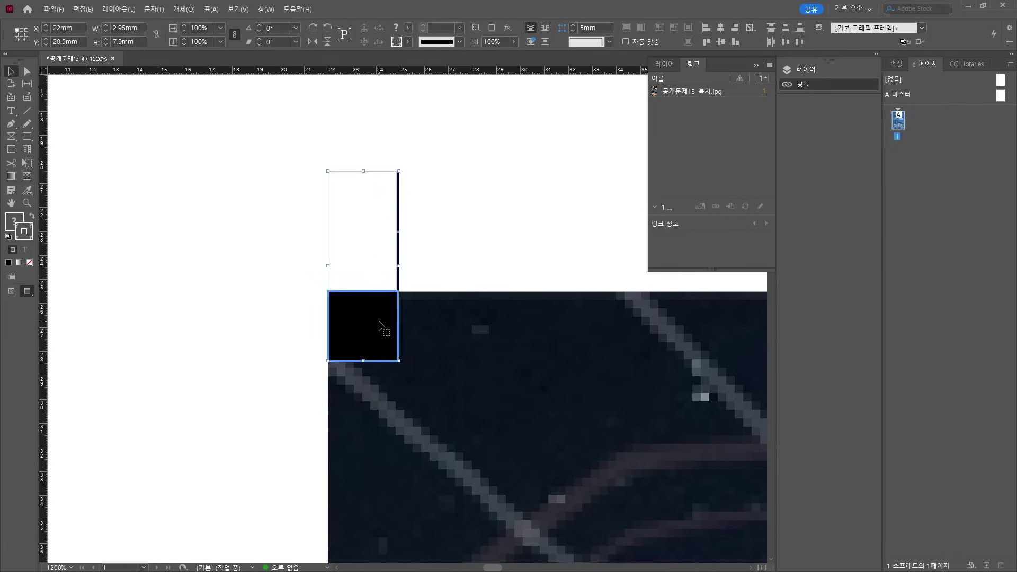
pyautogui.click(736, 28)
pyautogui.click(452, 176)
# Copy the vertical line, rotate the copy 90° beside the corner square and align it to the square's bottom edge
pyautogui.keyDown('alt'); pyautogui.moveTo(397, 232); pyautogui.dragTo(270, 304); pyautogui.keyUp('alt')
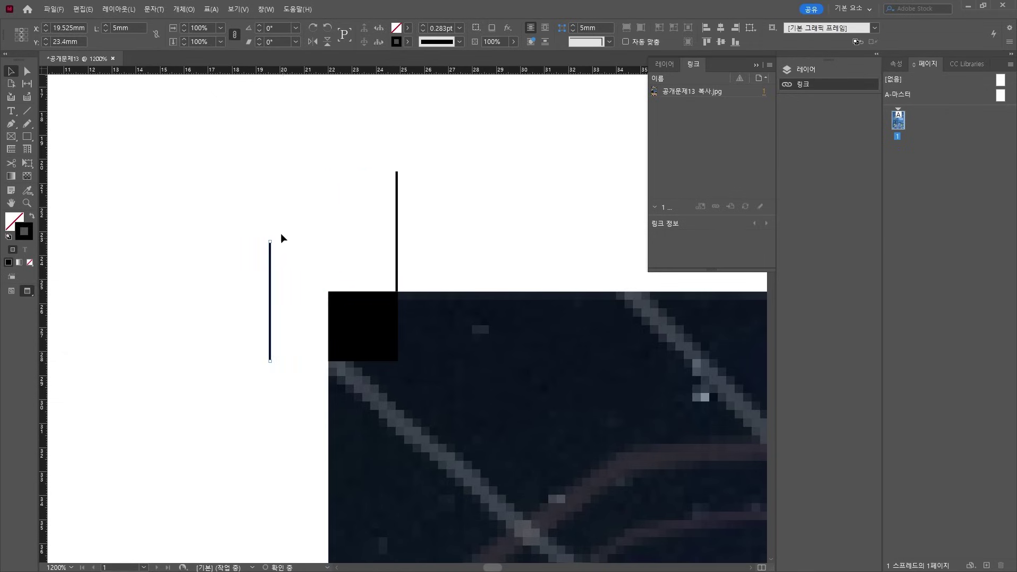
pyautogui.moveTo(276, 235); pyautogui.dragTo(200, 298)
pyautogui.keyDown('shift'); pyautogui.click(359, 323); pyautogui.keyUp('shift')
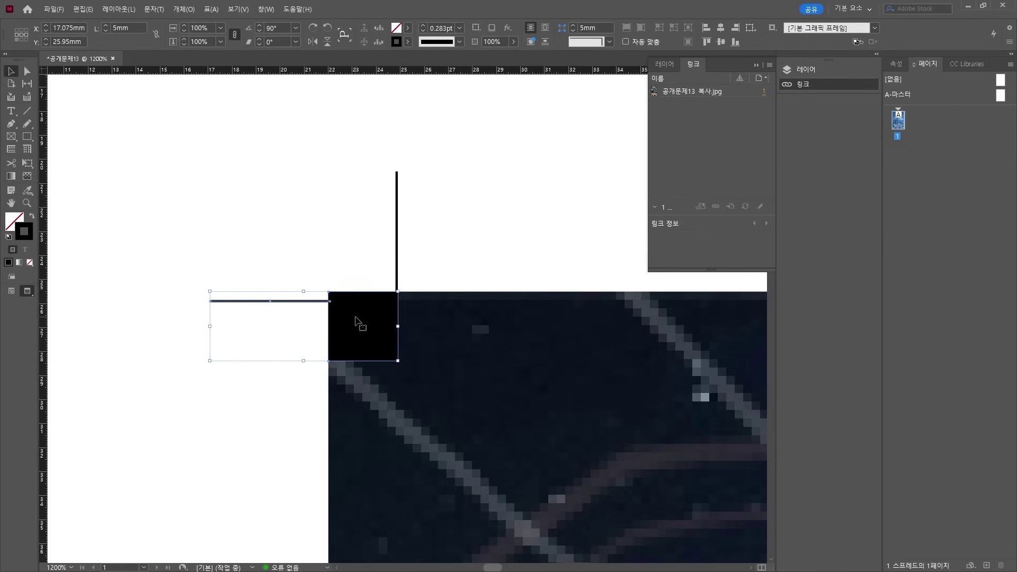
pyautogui.click(348, 337)
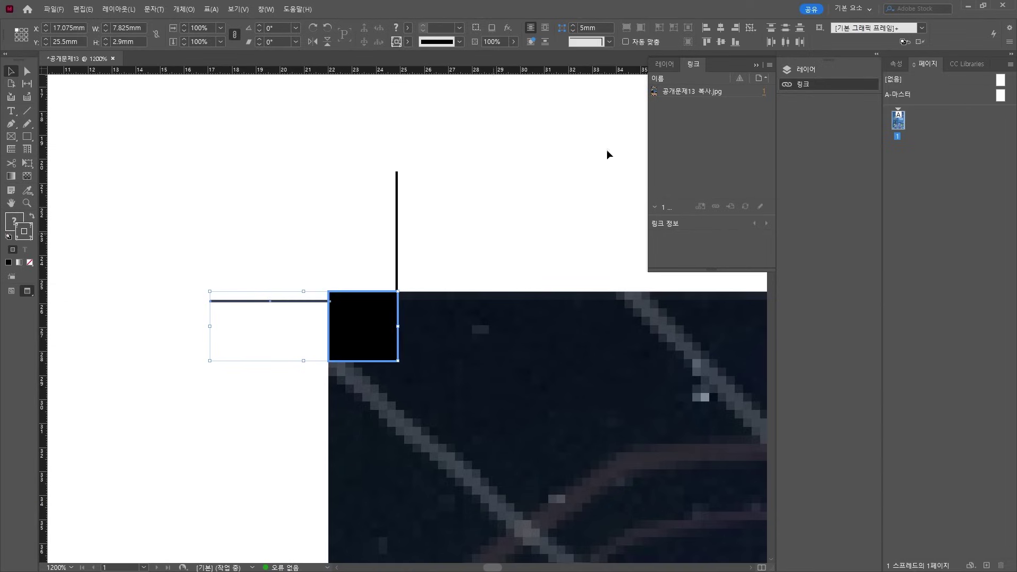
pyautogui.click(736, 43)
pyautogui.click(477, 185)
# Shift the horizontal line so that its end meets the poster's left edge, at X 17 mm
pyautogui.scroll(3, 310, 337)
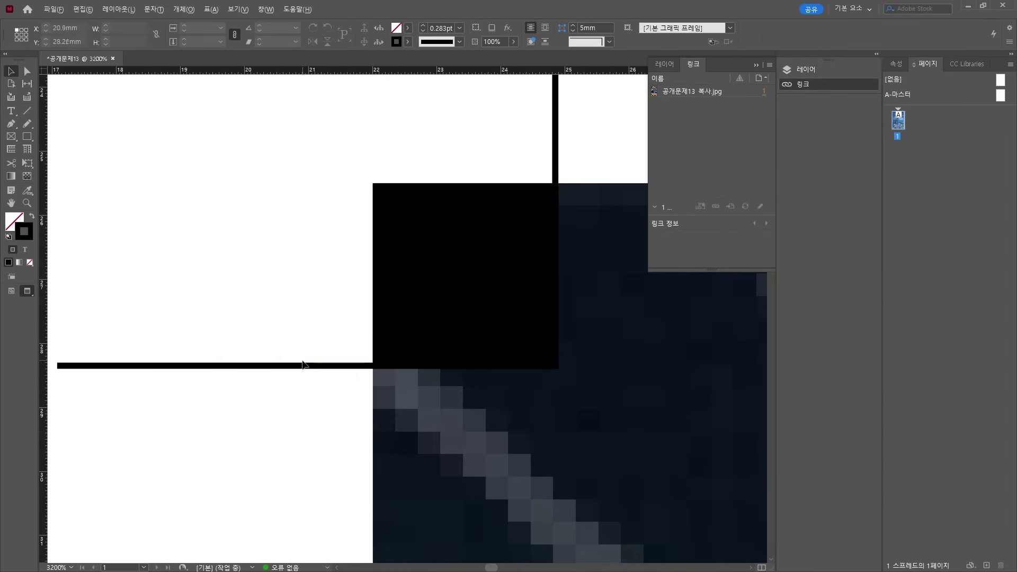
pyautogui.moveTo(345, 367); pyautogui.dragTo(365, 368)
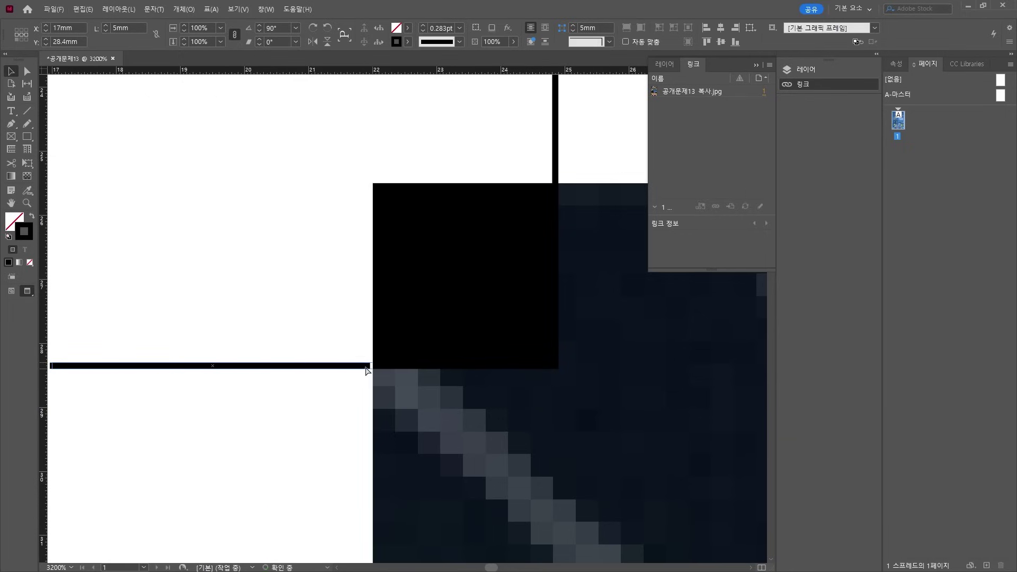
pyautogui.click(362, 387)
# Offset the crop marks from the poster: move the vertical one up to Y 18 mm and the horizontal one left to X 14.5 mm
pyautogui.scroll(-5, 363, 386)
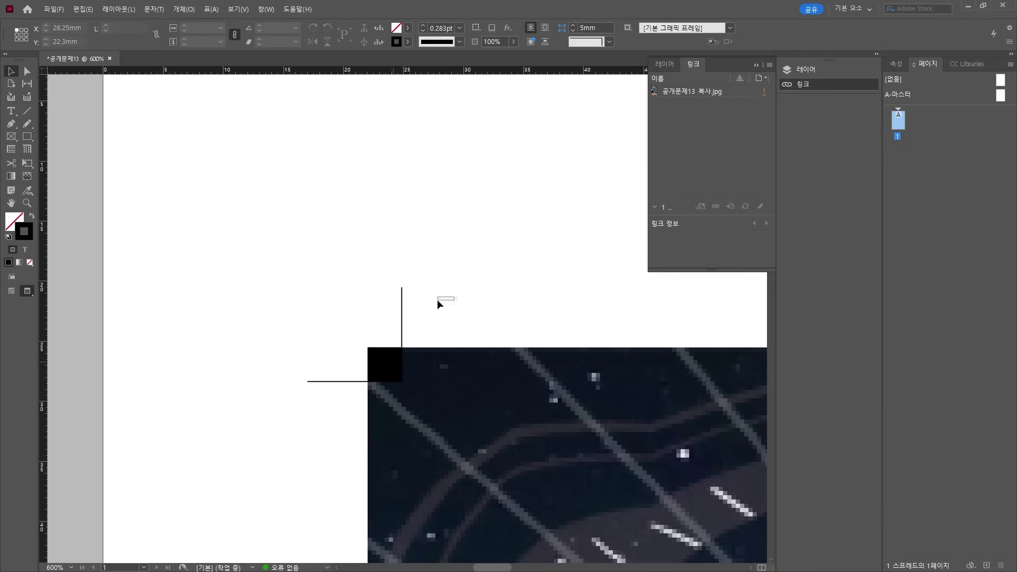
pyautogui.moveTo(315, 322); pyautogui.dragTo(460, 292)
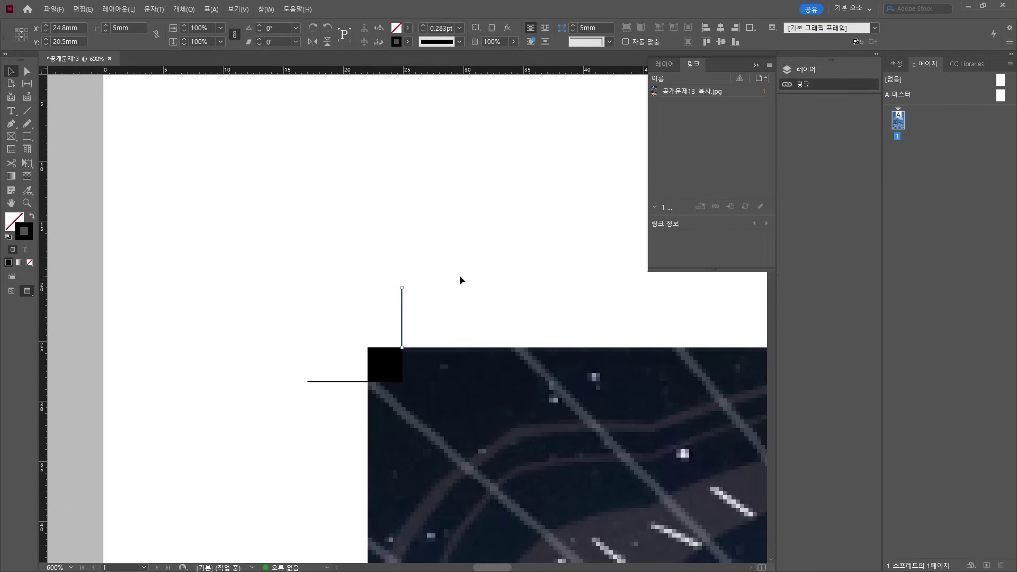
pyautogui.hotkey('shift', 'Up')
pyautogui.moveTo(316, 390); pyautogui.dragTo(321, 388)
pyautogui.hotkey('shift', 'Left')
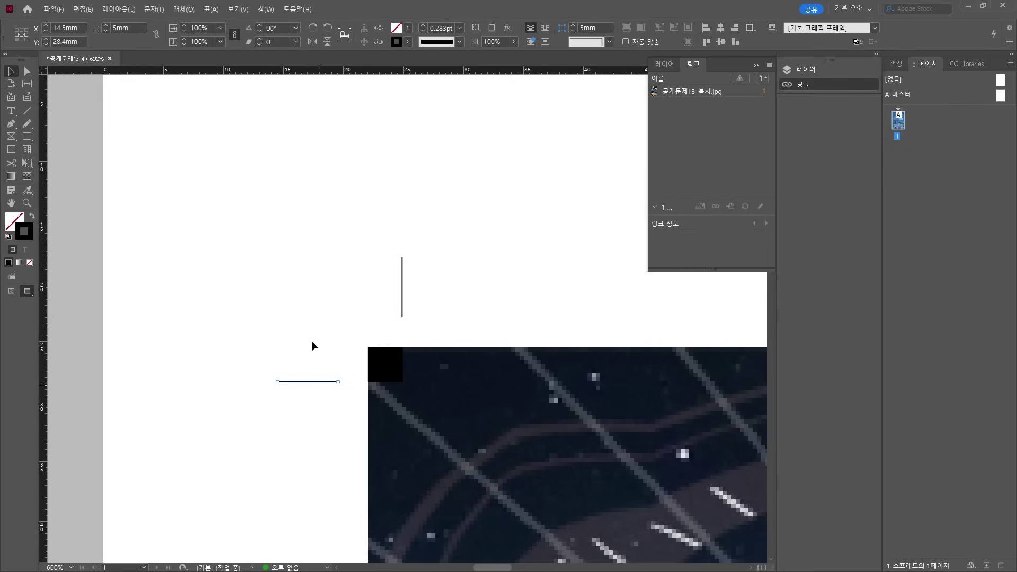
# Copy both crop marks with their corner square to the poster's top-right corner, flipped horizontally
pyautogui.moveTo(310, 273); pyautogui.dragTo(447, 391)
pyautogui.keyDown('shift'); pyautogui.click(447, 384); pyautogui.keyUp('shift')
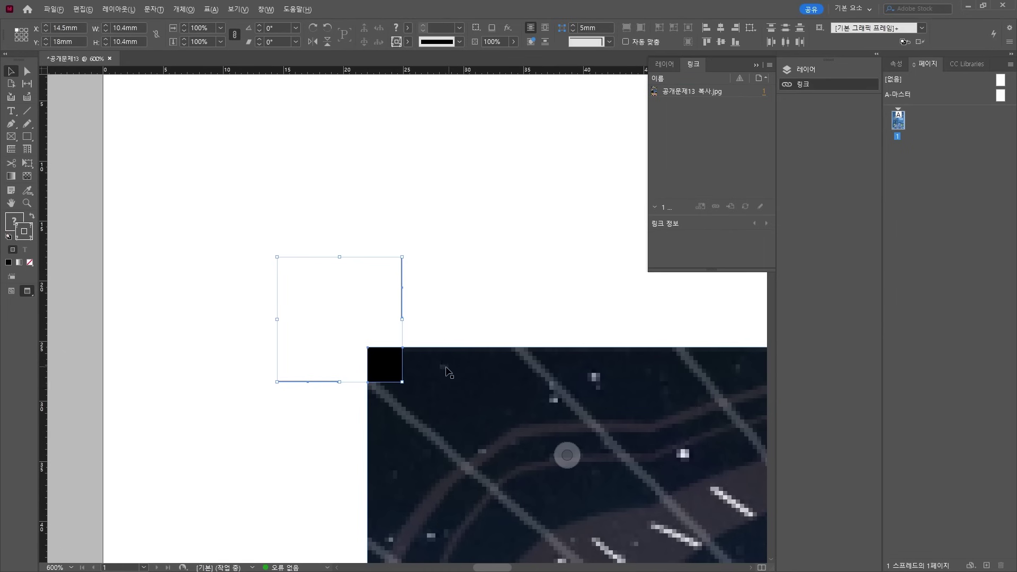
pyautogui.scroll(-3, 448, 373)
pyautogui.moveTo(419, 207); pyautogui.dragTo(121, 165)
pyautogui.moveTo(133, 212); pyautogui.dragTo(631, 201)
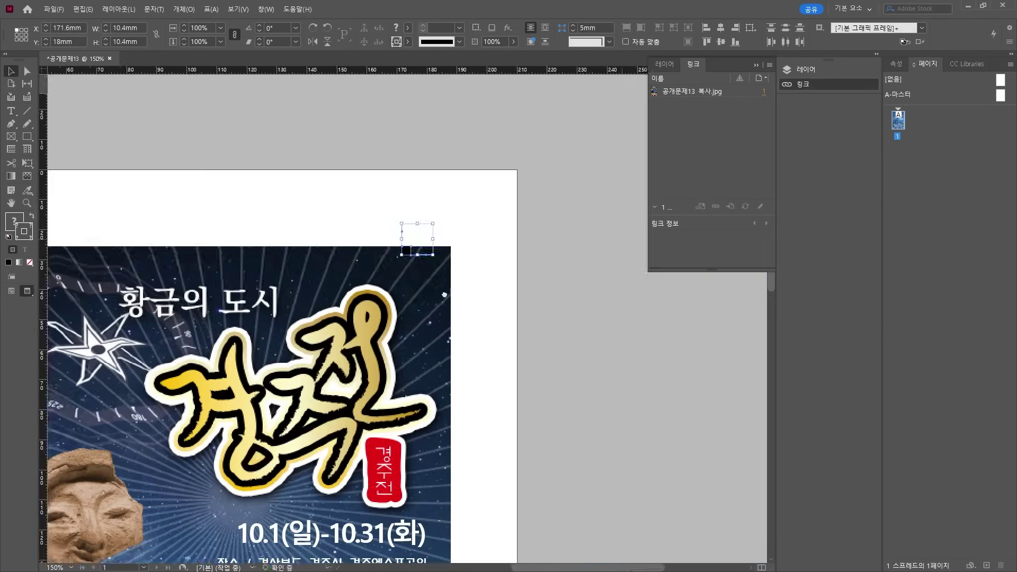
pyautogui.scroll(6, 431, 148)
pyautogui.scroll(-6, 408, 282)
# Copy both top sets of crop marks and squares to the poster's bottom corners, flipped vertically and fitted to the image edge
pyautogui.hotkey('ctrl', 'a')
pyautogui.keyDown('shift'); pyautogui.click(403, 275); pyautogui.keyUp('shift')
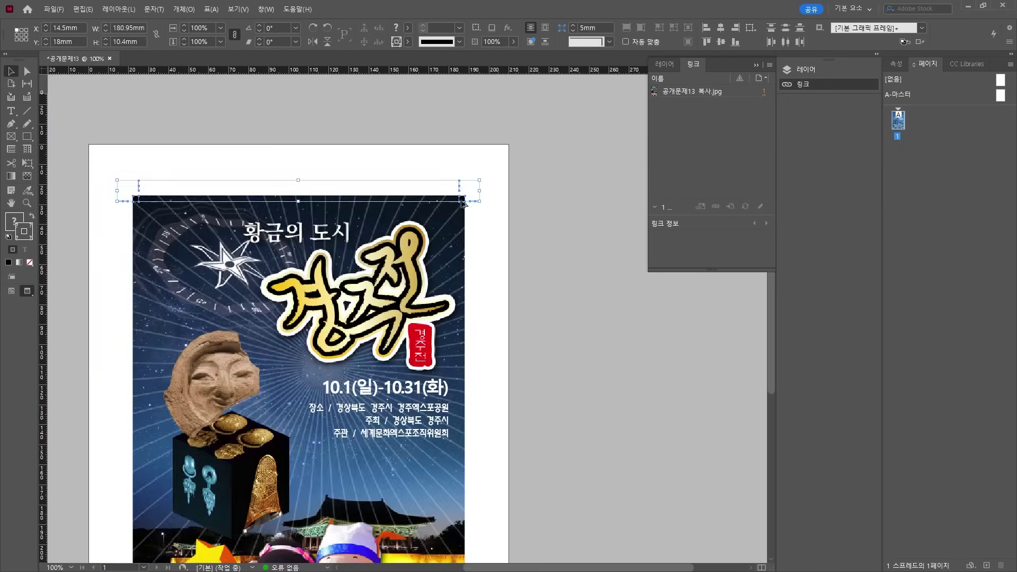
pyautogui.moveTo(462, 199); pyautogui.dragTo(462, 498)
pyautogui.moveTo(424, 477); pyautogui.dragTo(413, 231)
pyautogui.moveTo(126, 242); pyautogui.dragTo(128, 439)
pyautogui.scroll(8, 129, 440)
pyautogui.moveTo(117, 390); pyautogui.dragTo(118, 445)
# Delete the black spacer squares from the poster's corners, keeping only the crop marks
pyautogui.scroll(-8, 125, 443)
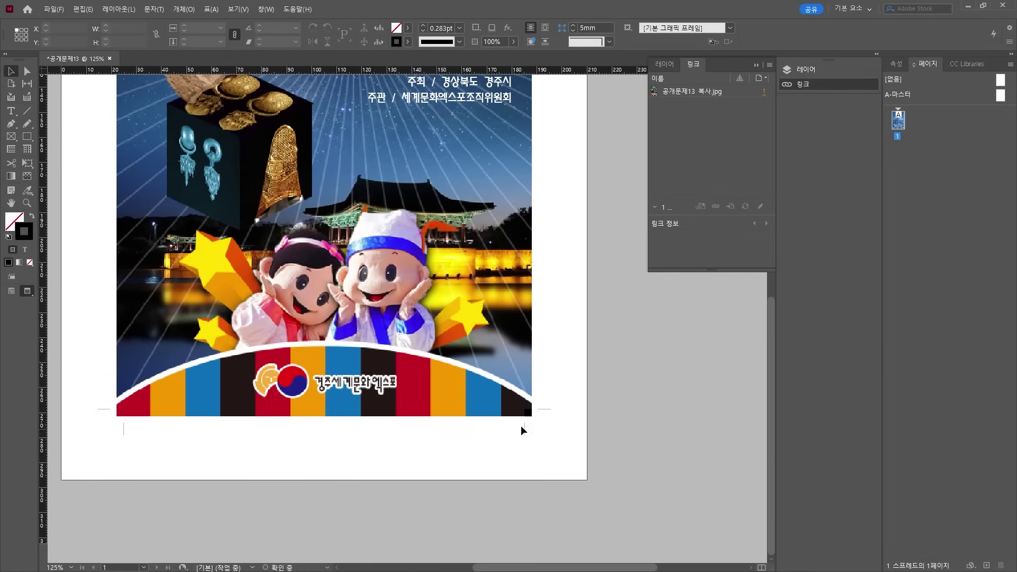
pyautogui.scroll(5, 429, 427)
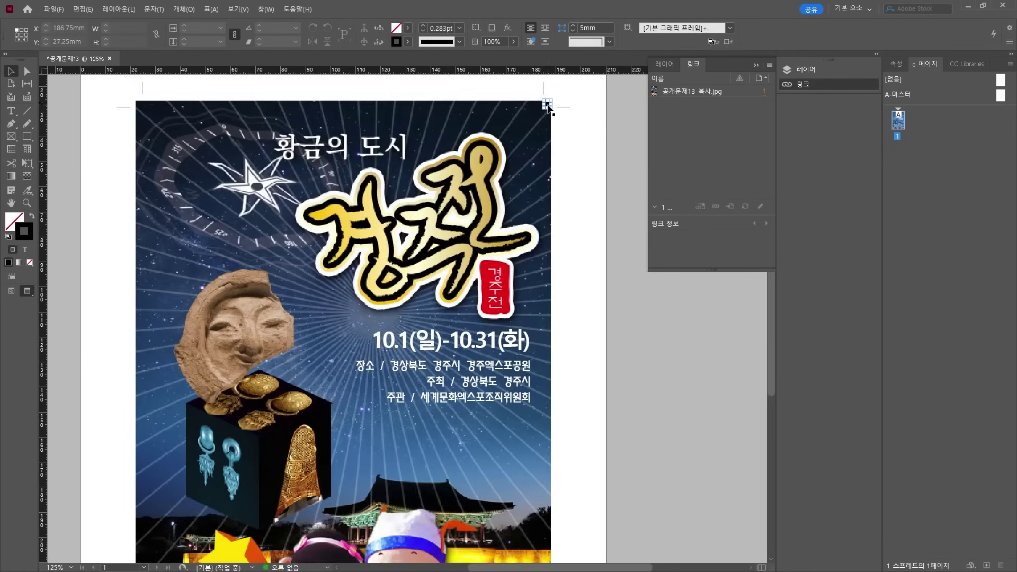
pyautogui.scroll(-5, 284, 466)
# Add a text frame reading A03 below the poster, beside the bottom-left vertical crop mark
pyautogui.scroll(3, 283, 467)
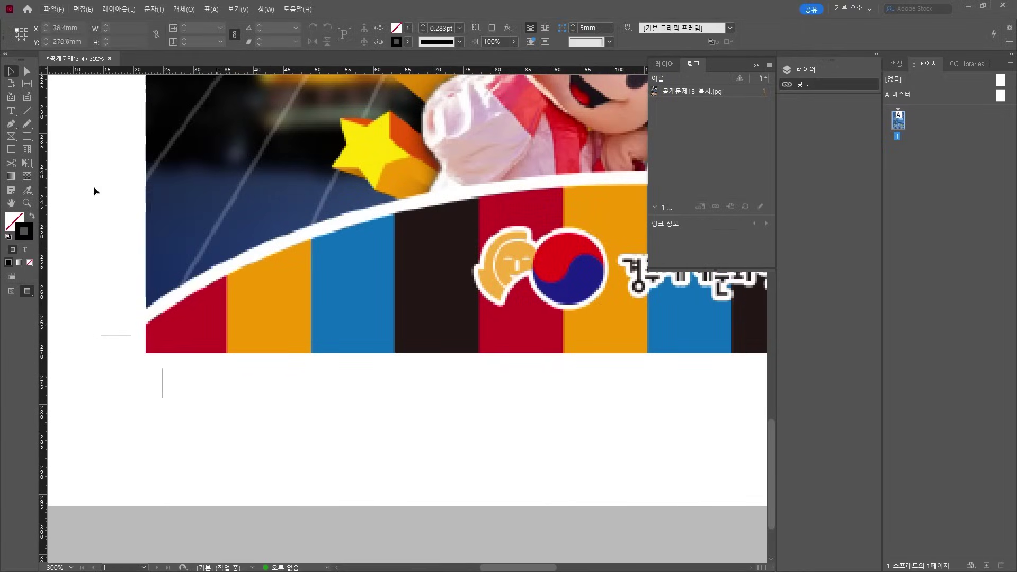
pyautogui.press('t')
pyautogui.moveTo(158, 354); pyautogui.dragTo(214, 390)
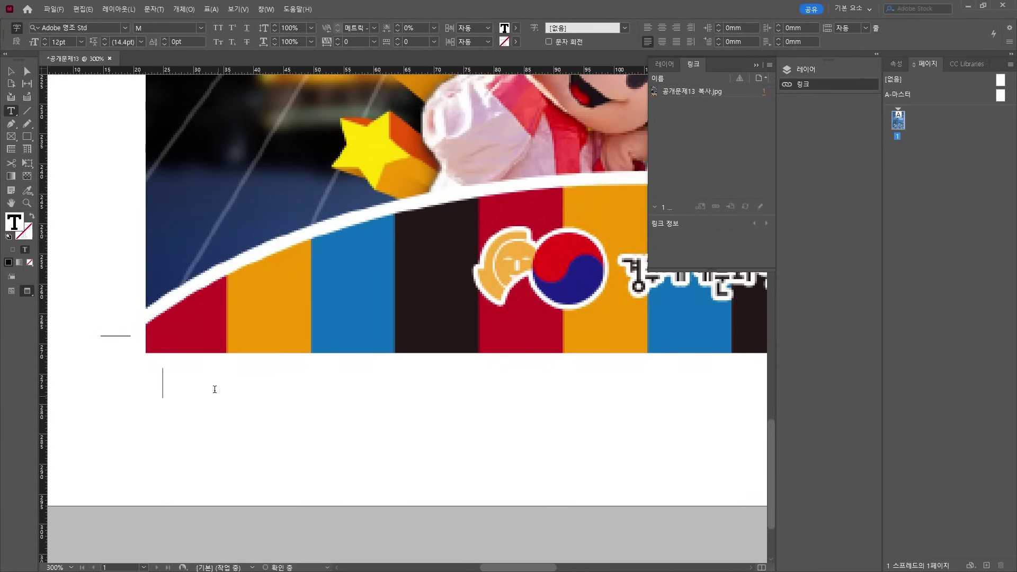
pyautogui.write('A')
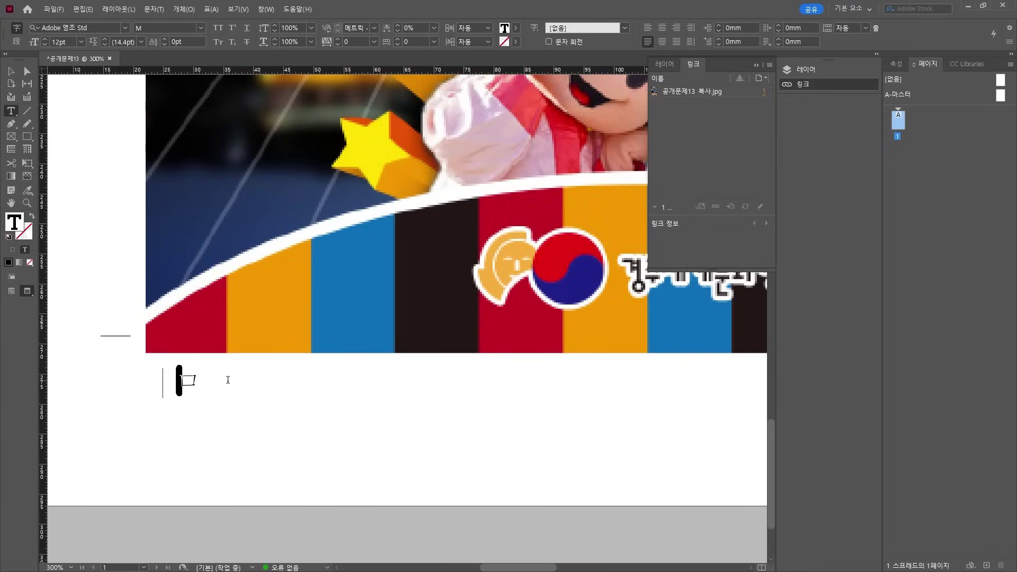
pyautogui.write('03')
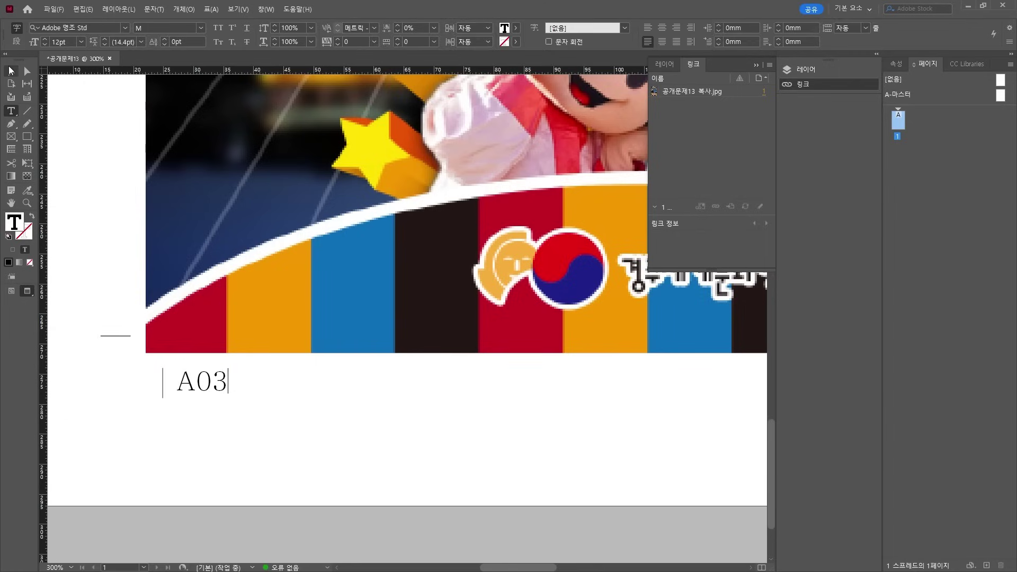
pyautogui.click(10, 70)
# Switch the page from preview to normal view with frame edges shown
pyautogui.press('w')
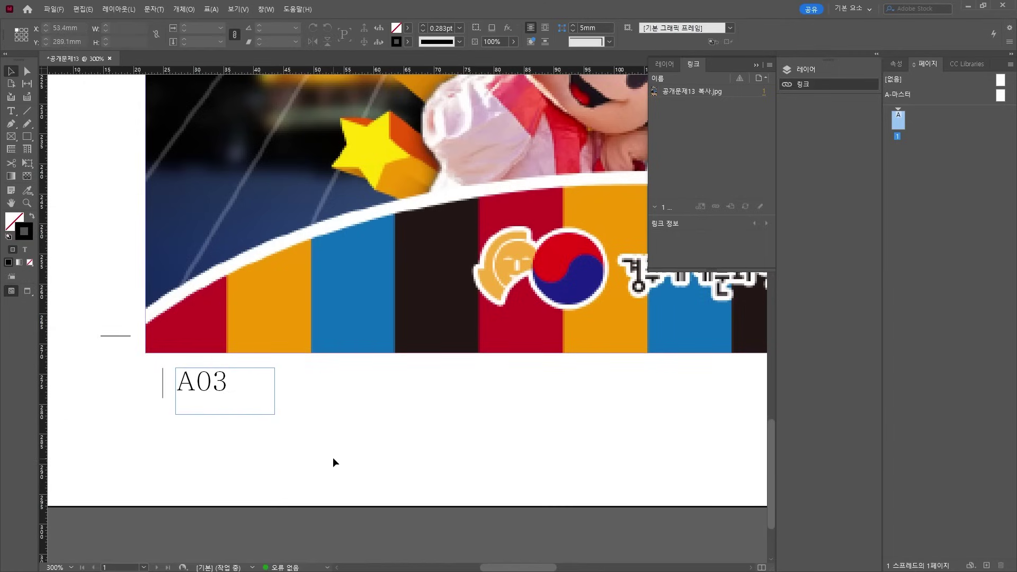
pyautogui.click(26, 292)
pyautogui.click(12, 291)
pyautogui.press('w')
pyautogui.press('w')
# Set the A03 label to the 돋움 font at 10 pt
pyautogui.doubleClick(233, 394)
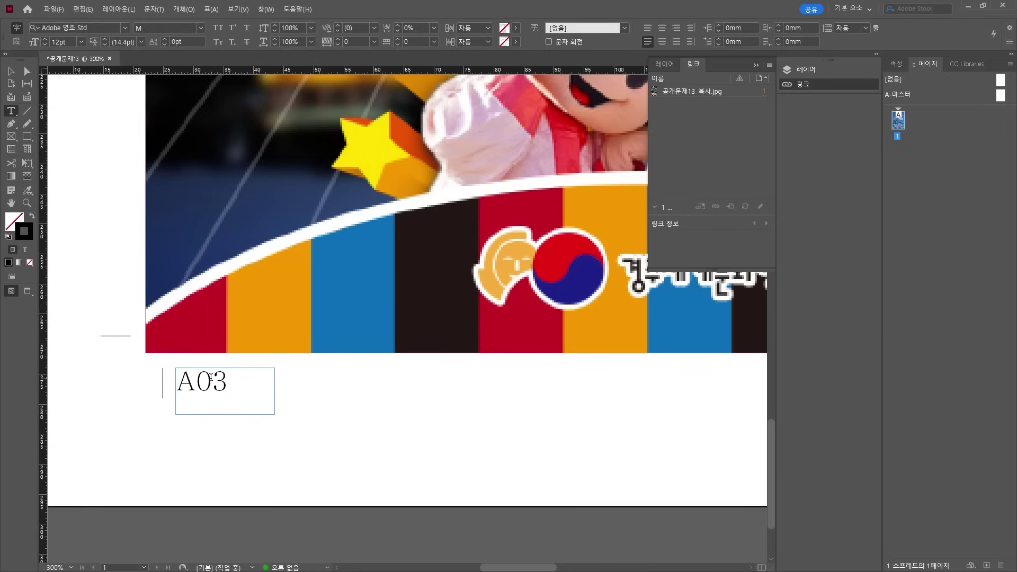
pyautogui.doubleClick(233, 395)
pyautogui.click(69, 27)
pyautogui.press('Up')
pyautogui.press('Up')
pyautogui.press('Up')
pyautogui.press('Up')
pyautogui.press('Up')
pyautogui.press('Up')
pyautogui.press('Up')
pyautogui.press('Up')
pyautogui.press('Up')
pyautogui.press('Up')
pyautogui.press('Up')
pyautogui.press('Up')
pyautogui.press('Up')
pyautogui.press('Up')
pyautogui.press('Up')
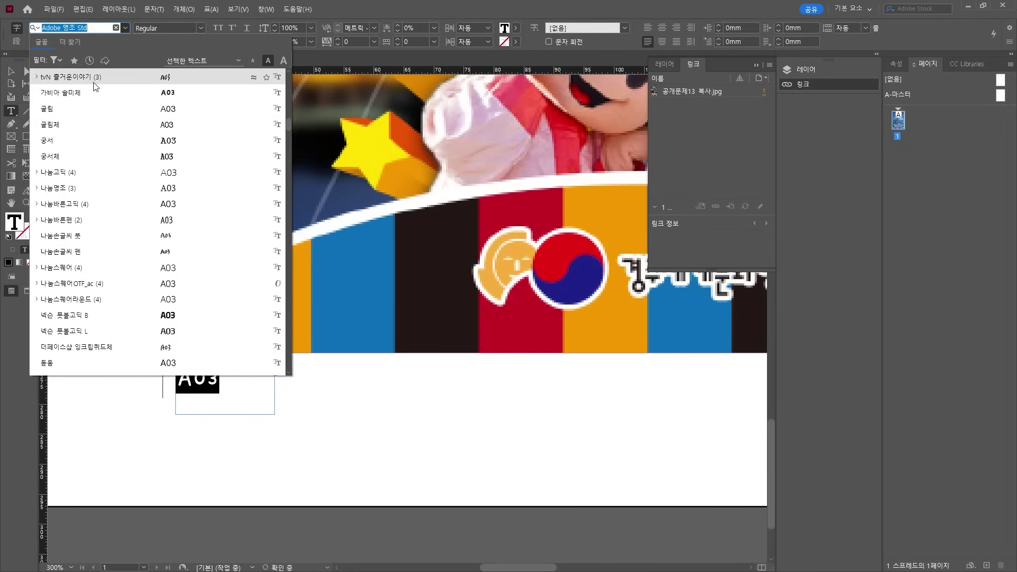
pyautogui.write('돋움')
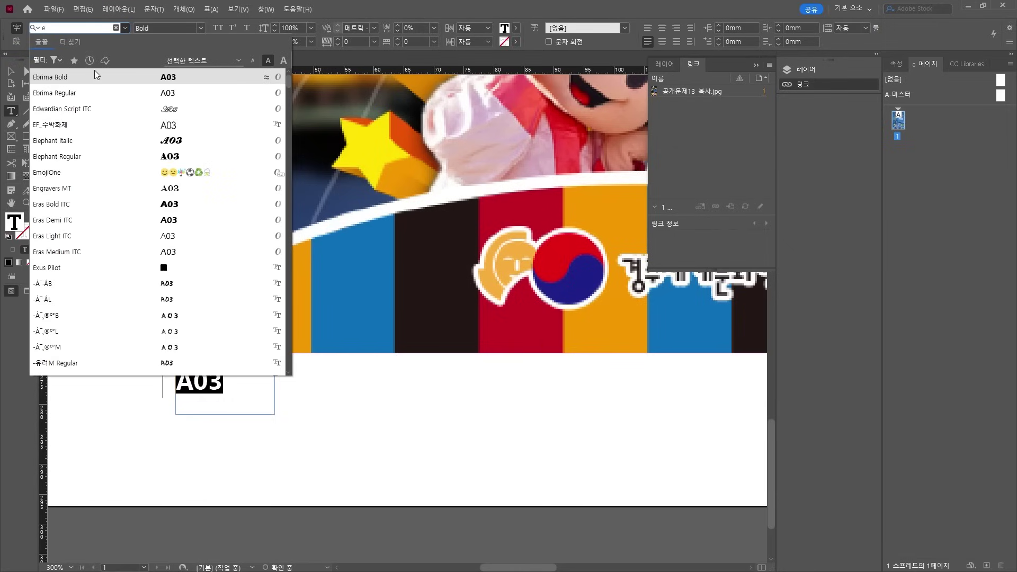
pyautogui.press('Return')
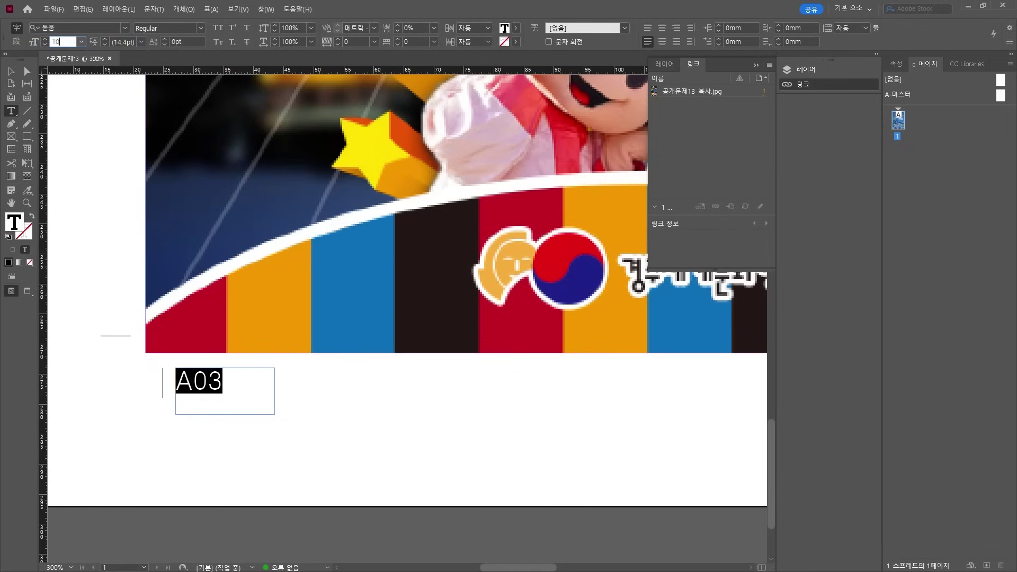
pyautogui.press('Return')
pyautogui.press('Escape')
# Move the A03 frame's top-left corner to where the poster's bottom edge meets the line of the vertical crop mark
pyautogui.hotkey('ctrl', '=')
pyautogui.hotkey('ctrl', '=')
pyautogui.hotkey('ctrl', '=')
pyautogui.hotkey('ctrl', '=')
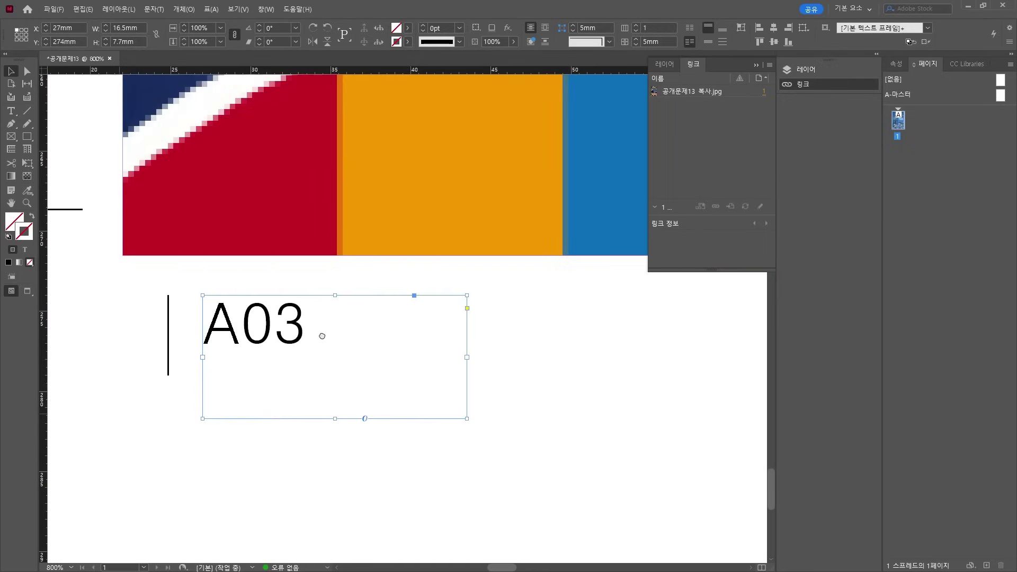
pyautogui.moveTo(255, 325); pyautogui.dragTo(223, 285)
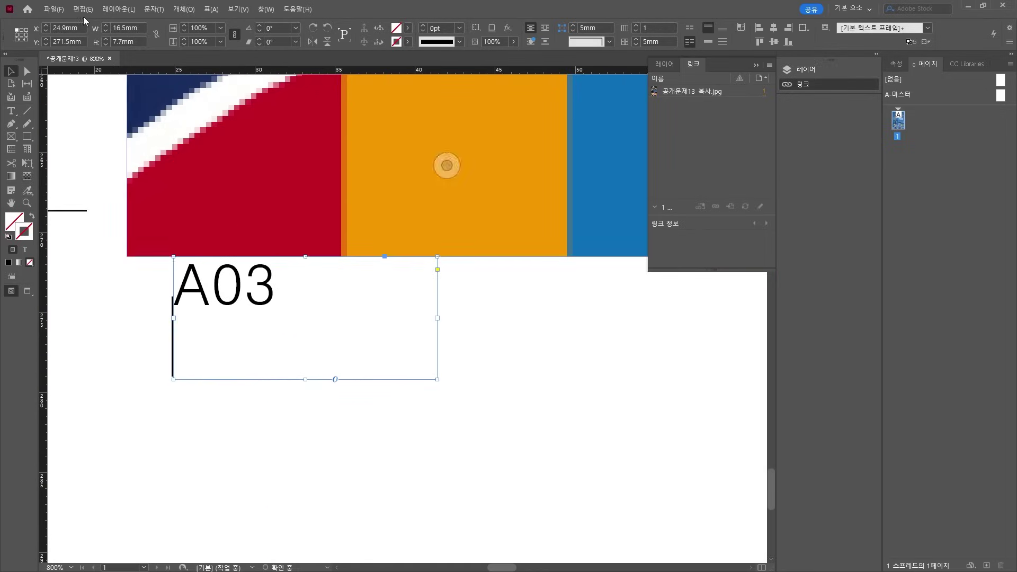
# Offset the A03 frame from the poster and crop mark by setting its position to Y 274.5 mm and X 27.9 mm
pyautogui.click(62, 41)
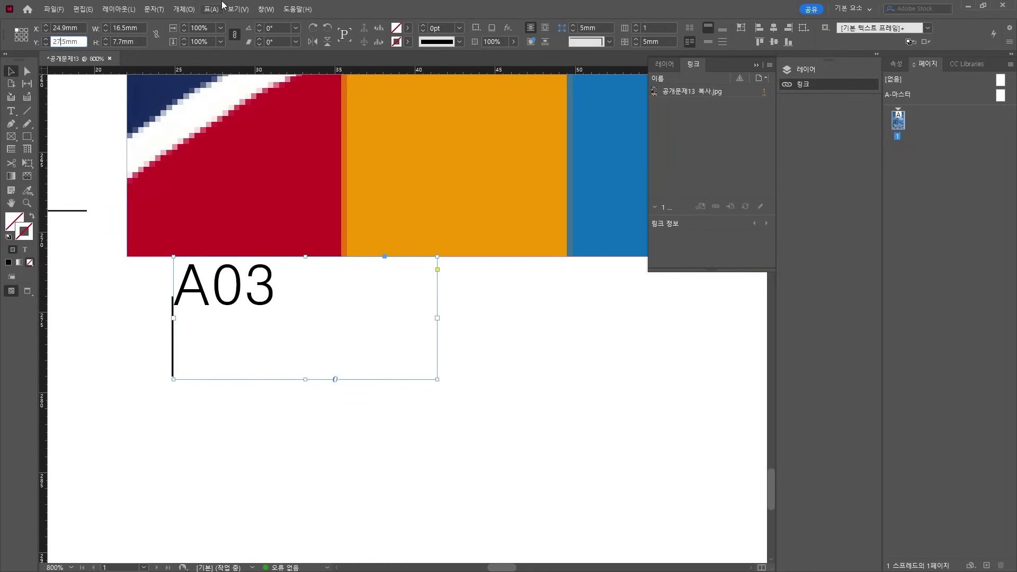
pyautogui.write('4')
pyautogui.press('Return')
pyautogui.click(60, 26)
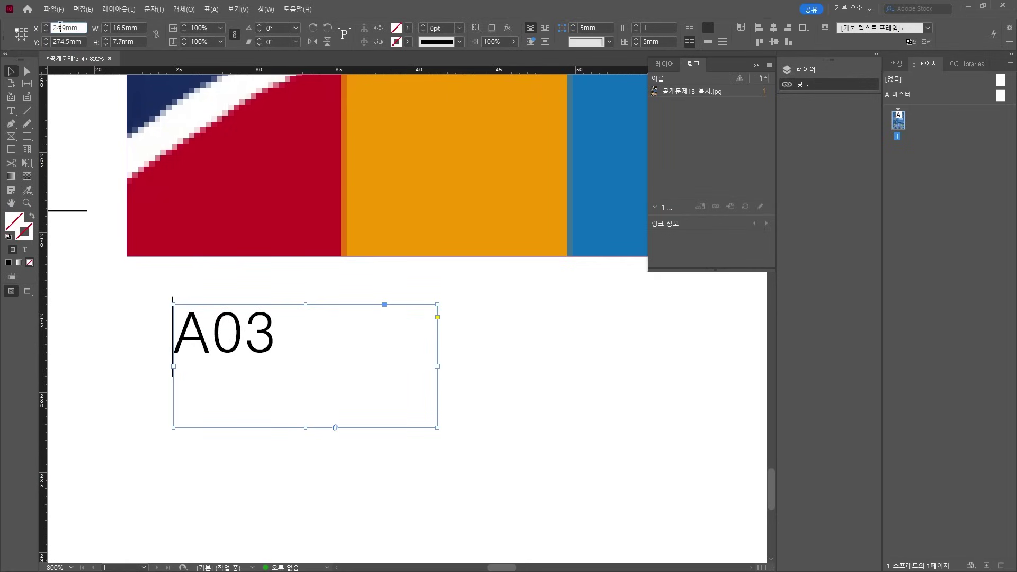
pyautogui.write('7')
pyautogui.press('Return')
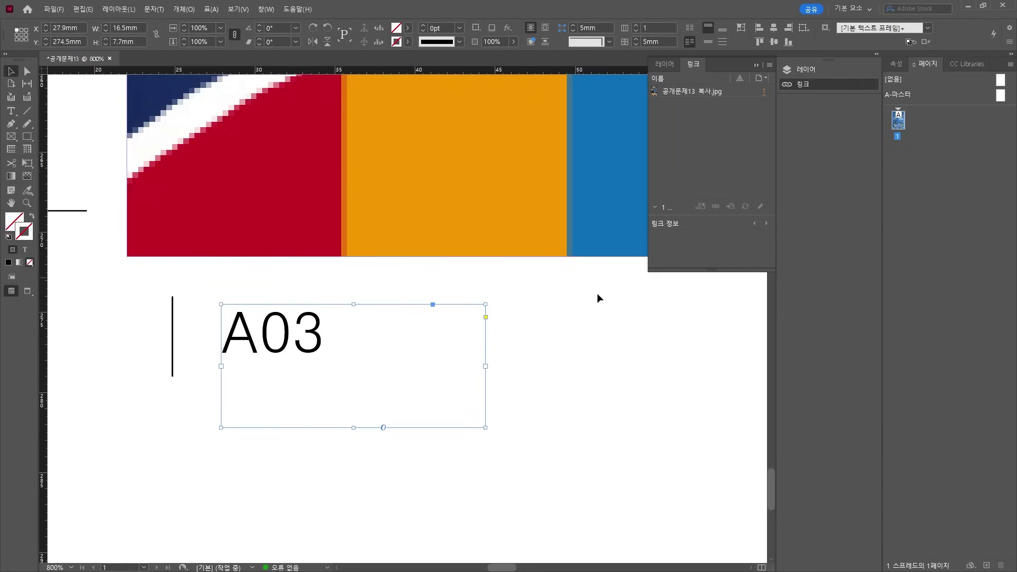
pyautogui.click(597, 293)
pyautogui.hotkey('ctrl', '0')
pyautogui.hotkey('ctrl', '1')
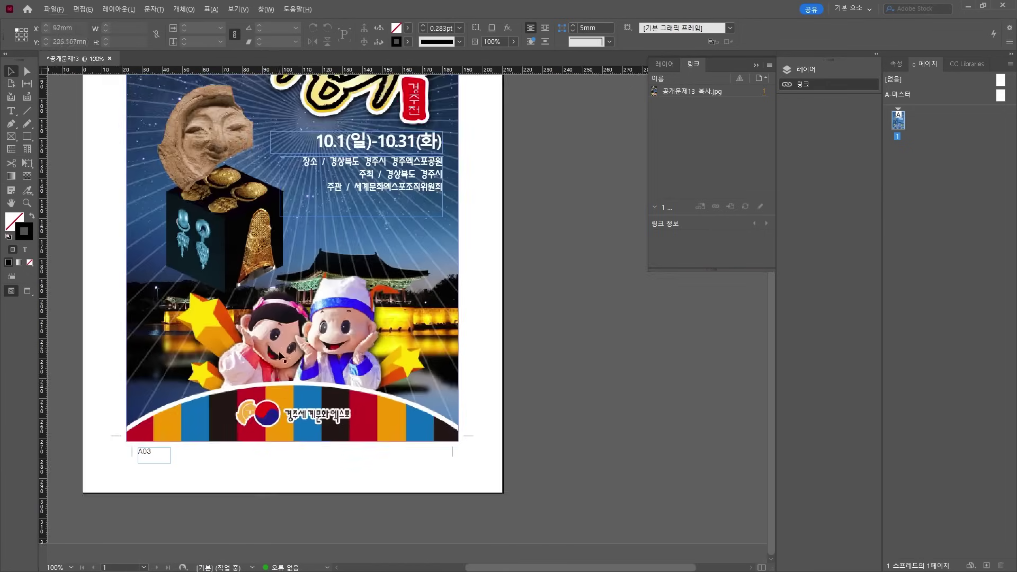
pyautogui.hotkey('ctrl', '-')
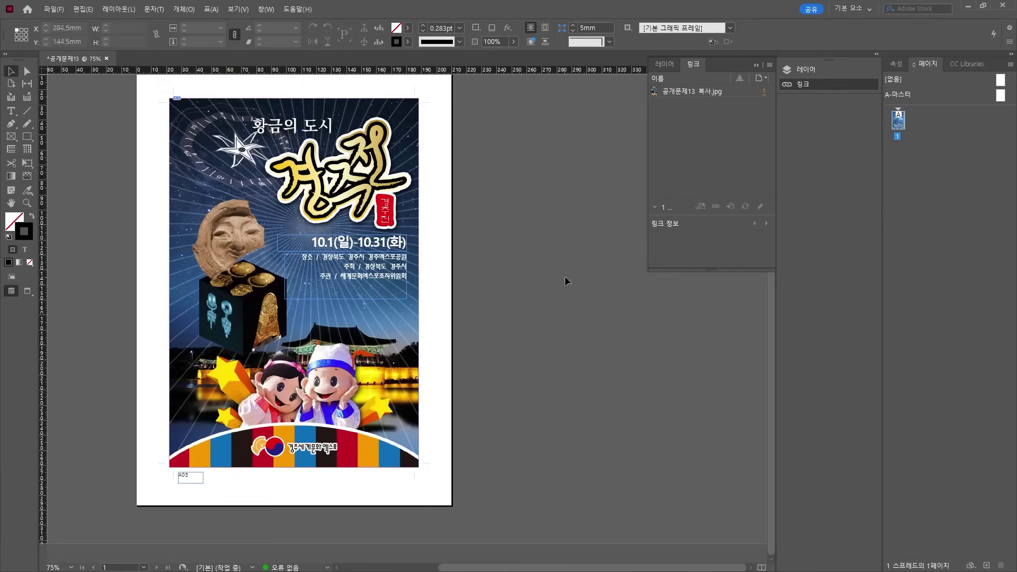